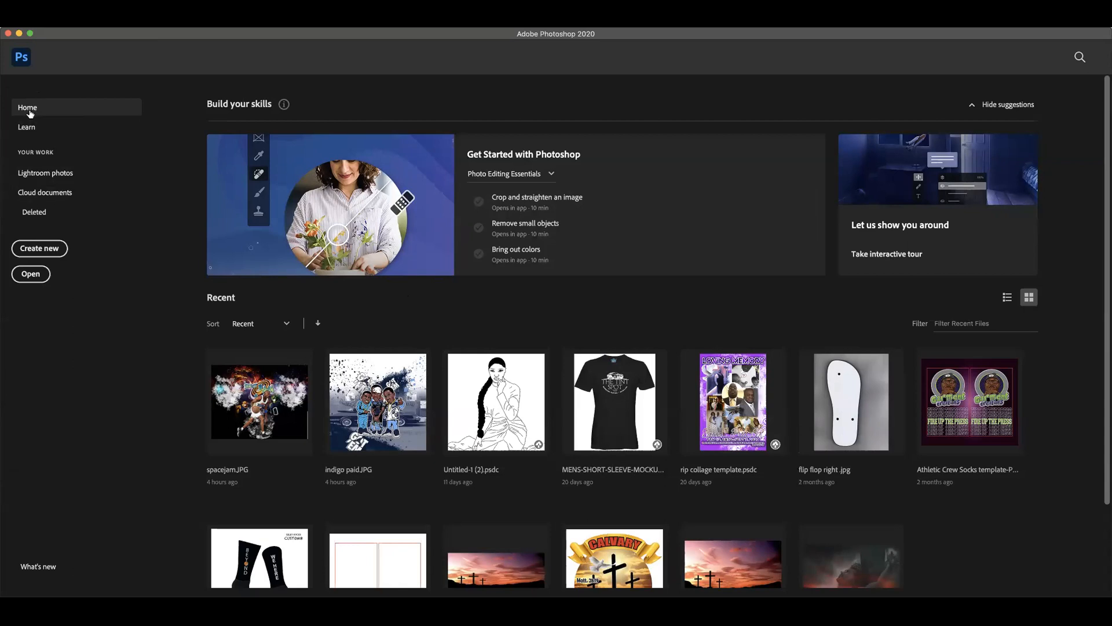
Step: Start a new document and set its size to 6 inches wide by 10 inches high
left_click(86, 22)
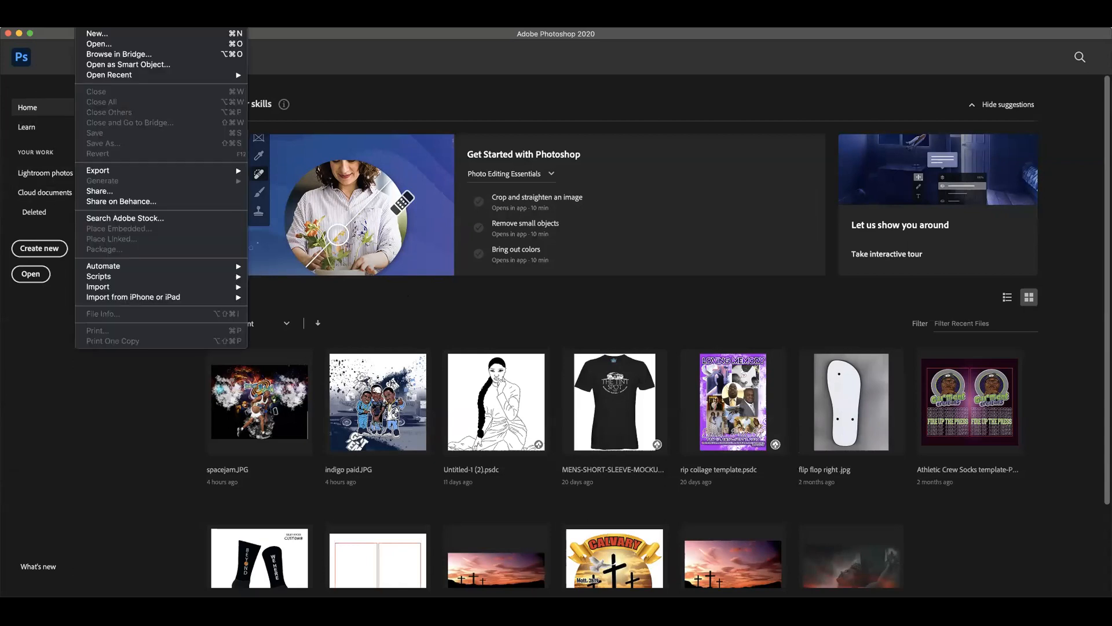
left_click(99, 35)
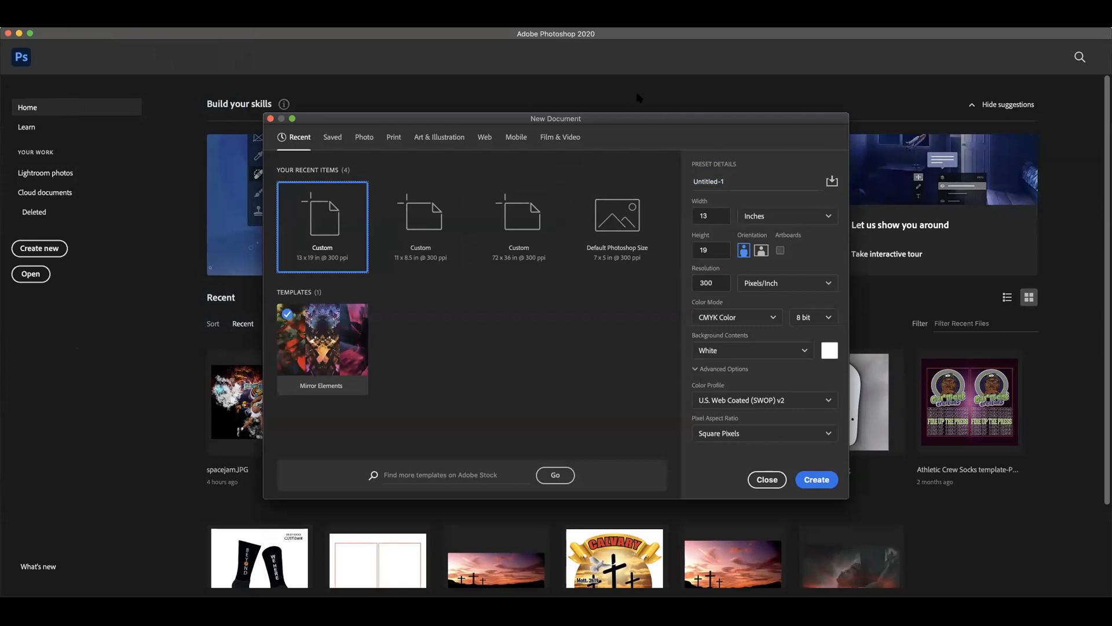
left_click_drag(622, 118, 472, 97)
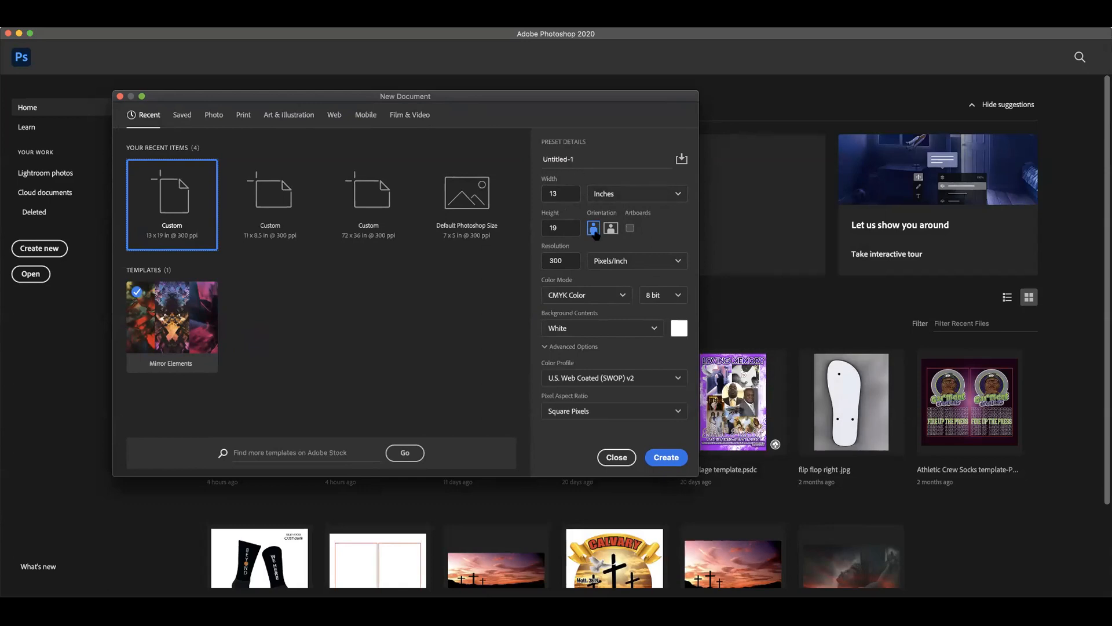
double_click(560, 195)
type("6")
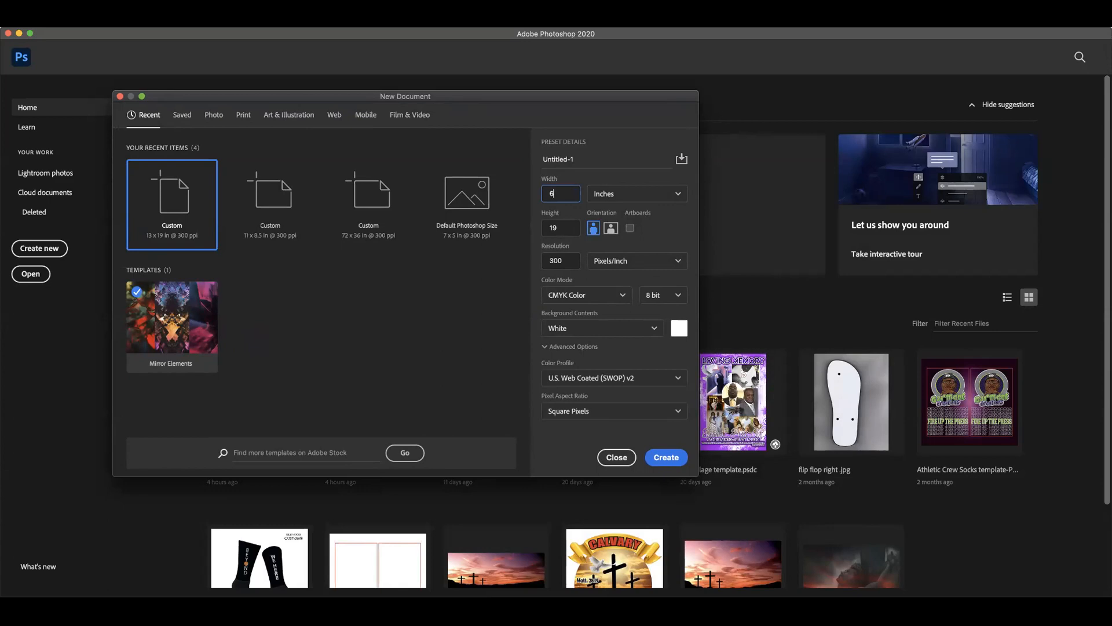
left_click(637, 194)
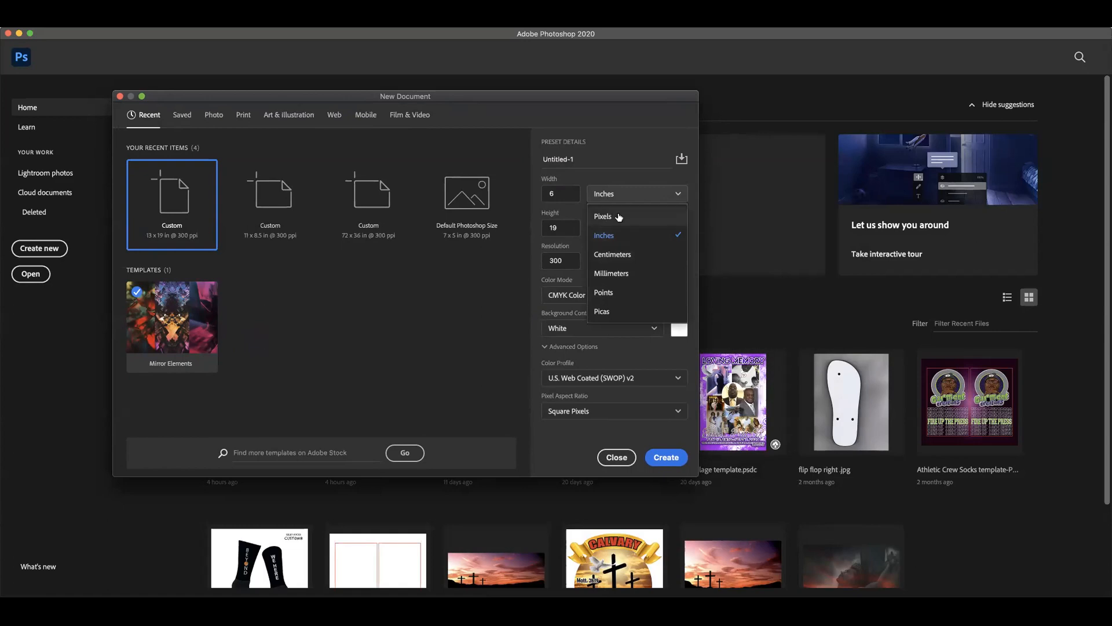
left_click(614, 241)
left_click(649, 197)
left_click(630, 233)
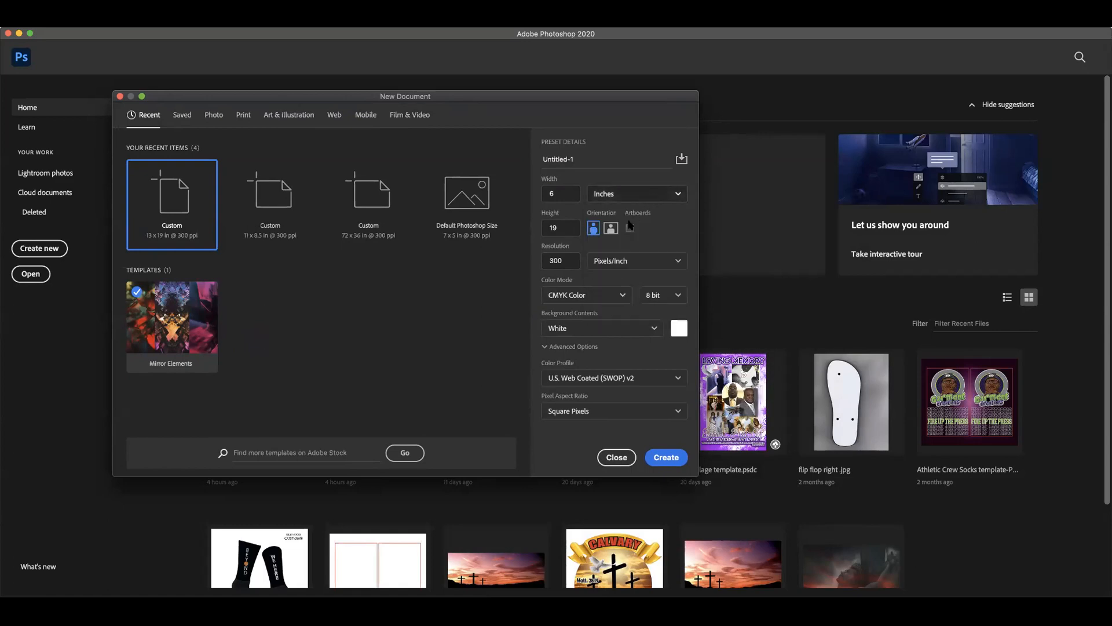
double_click(560, 230)
type("10")
Step: Set the new document's color mode to RGB Color with a white background, and create it
left_click(566, 260)
left_click(622, 296)
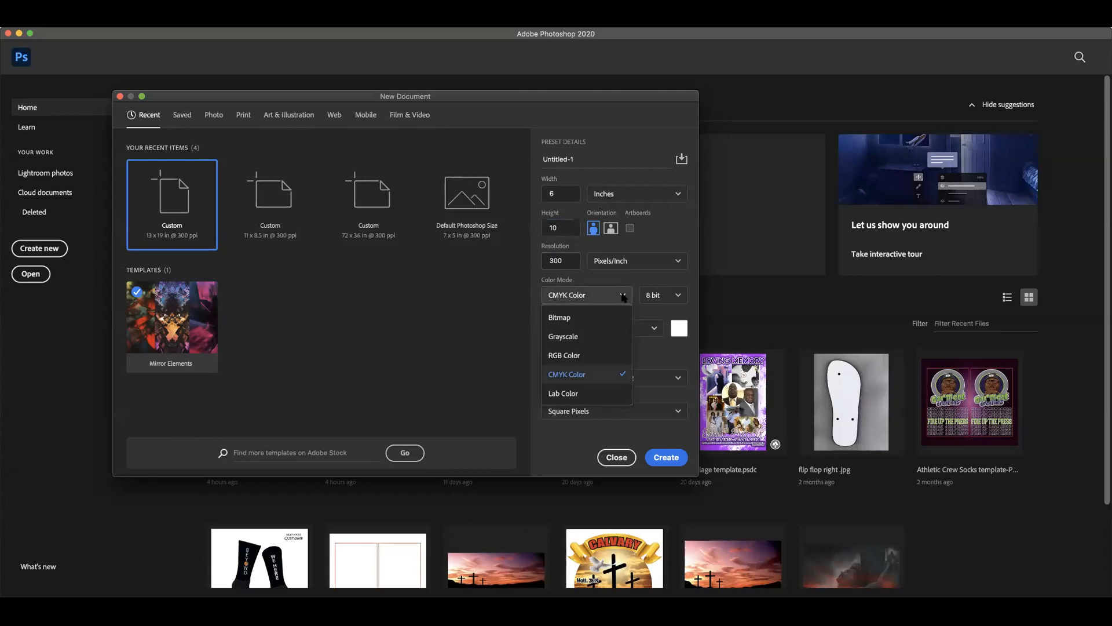
left_click(565, 355)
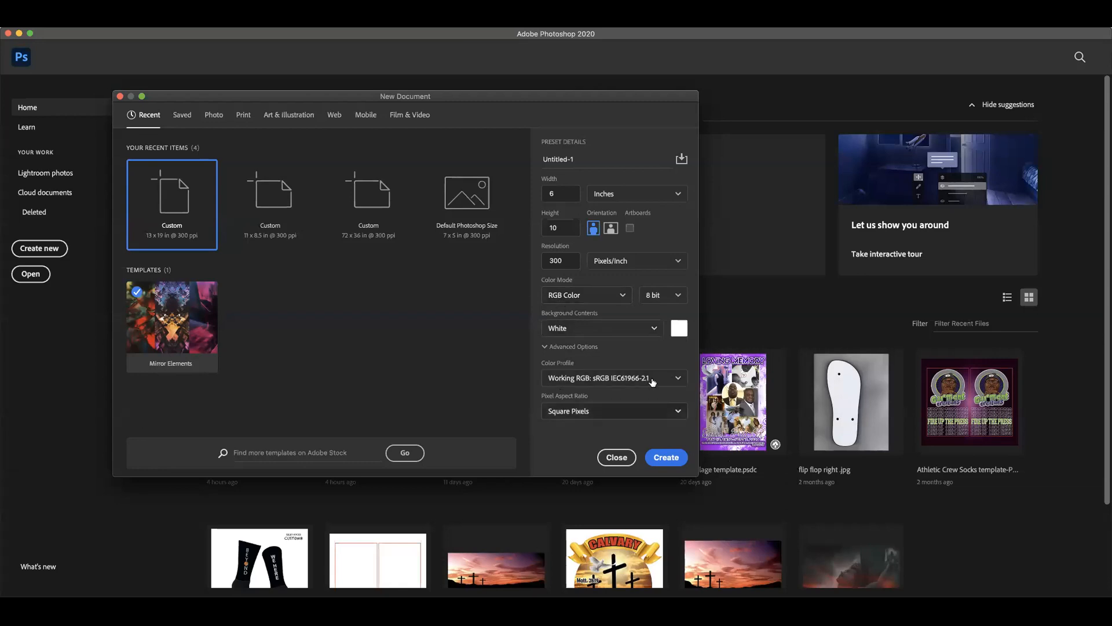
left_click(572, 330)
left_click(588, 331)
left_click(586, 330)
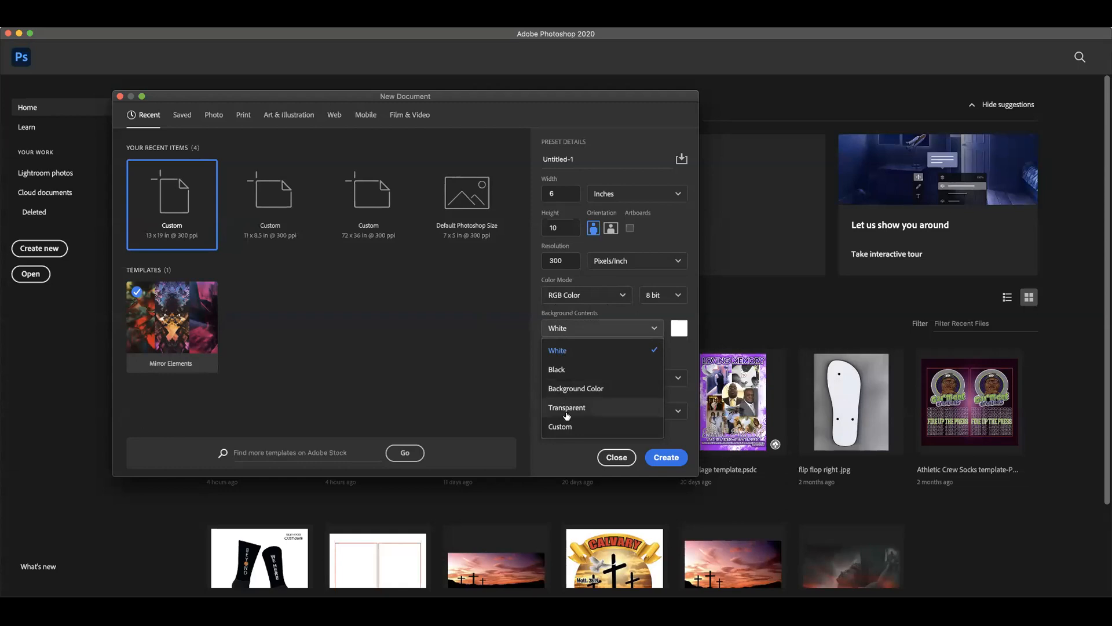
left_click(571, 356)
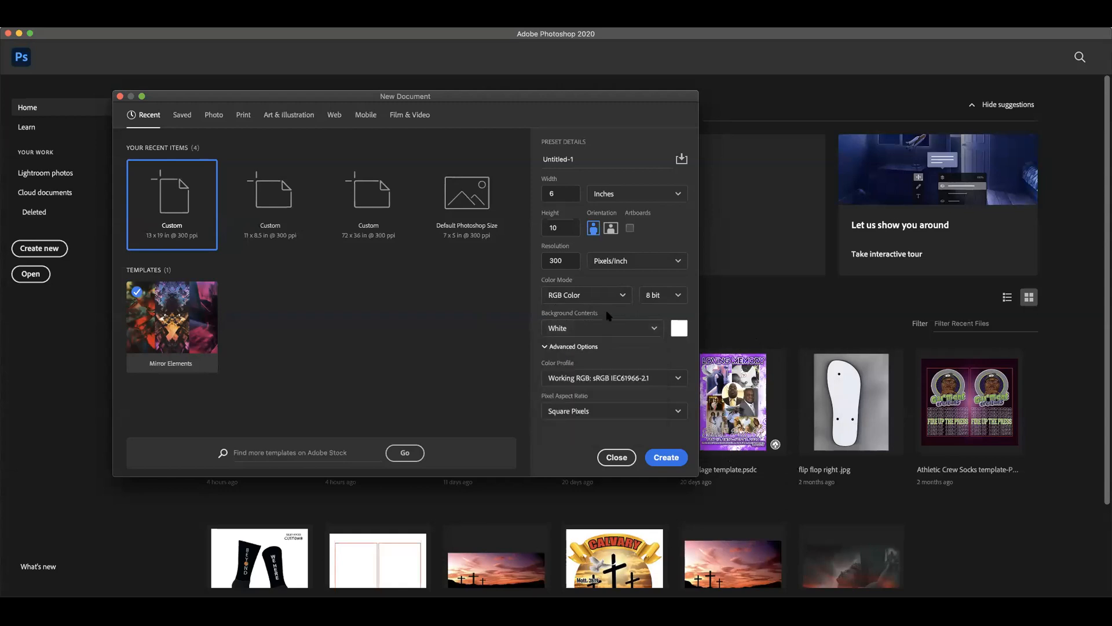
left_click(667, 458)
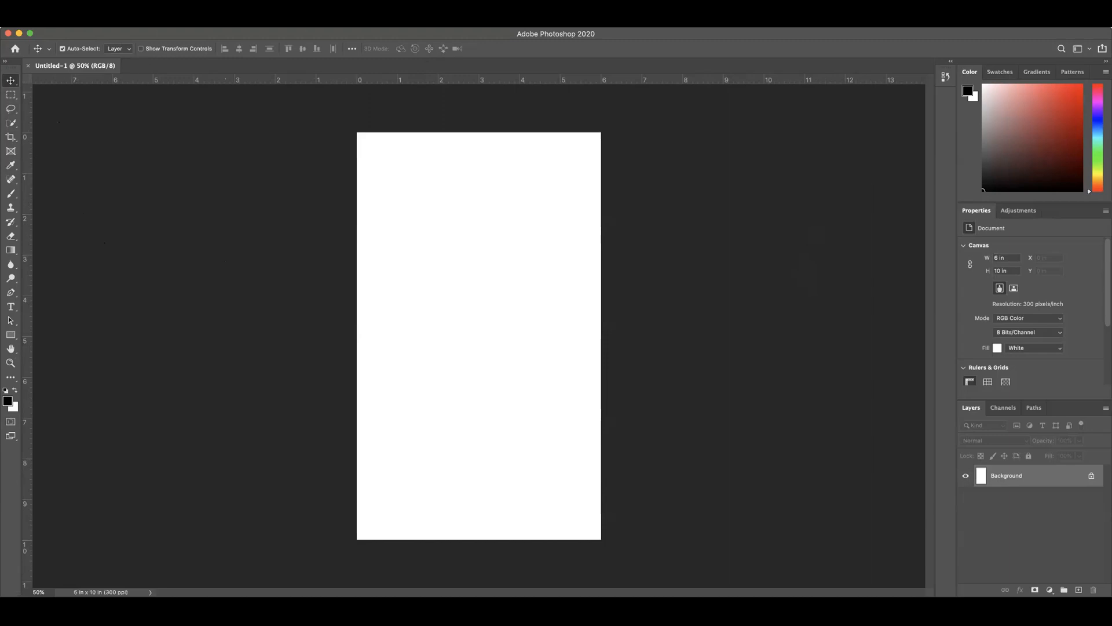
left_click(302, 22)
mouse_move(332, 22)
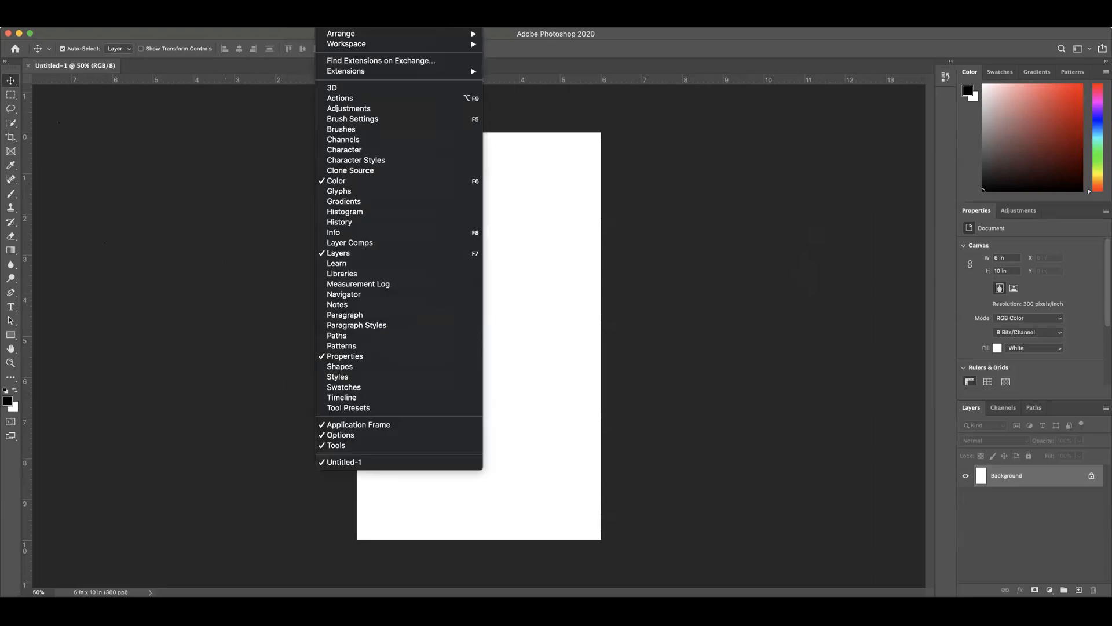
mouse_move(353, 45)
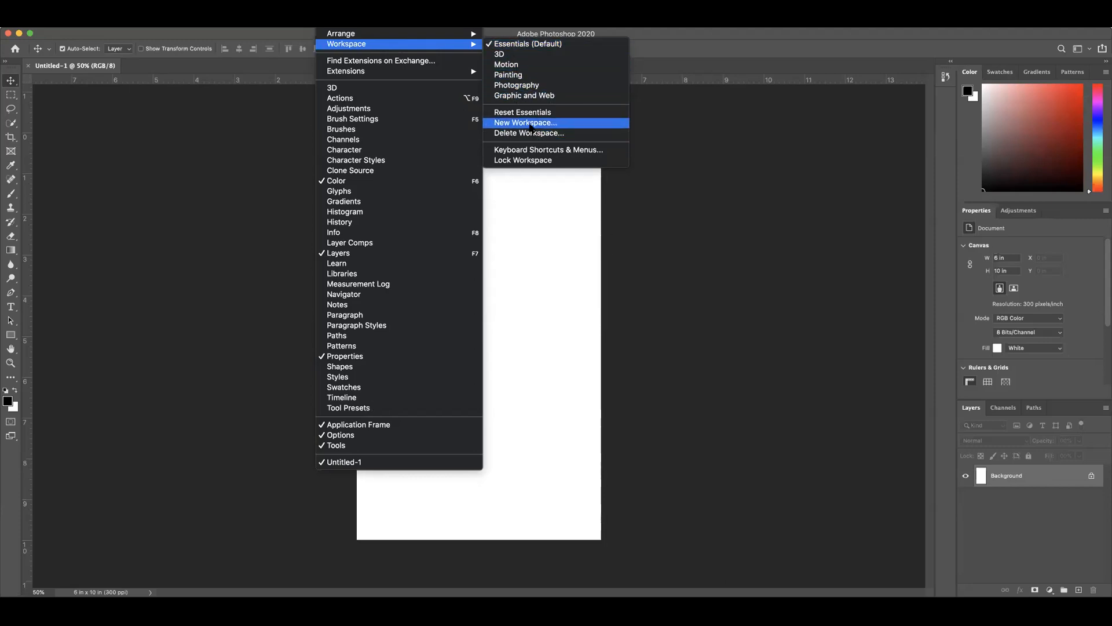
left_click(653, 174)
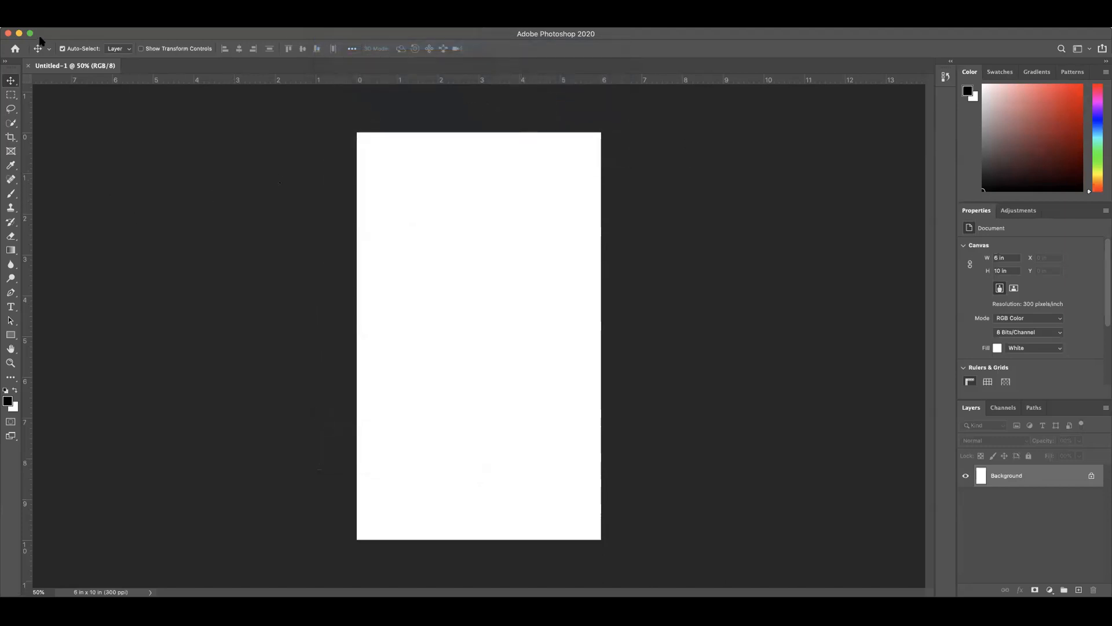
Step: Start saving the document under a new name on the computer, with the Desktop as its location
left_click(86, 22)
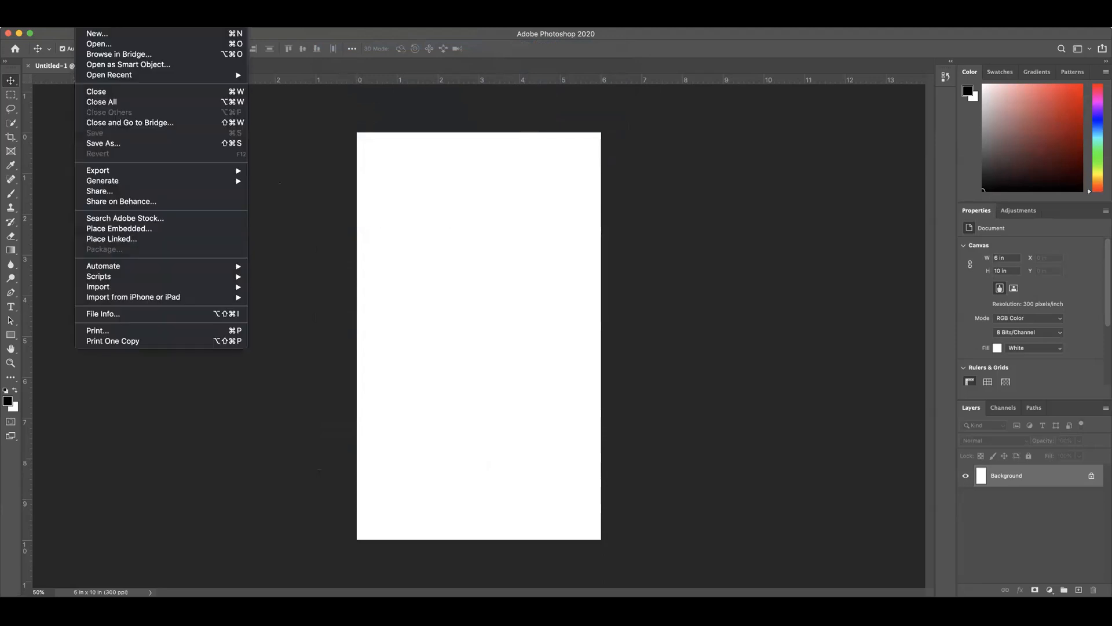
left_click(103, 144)
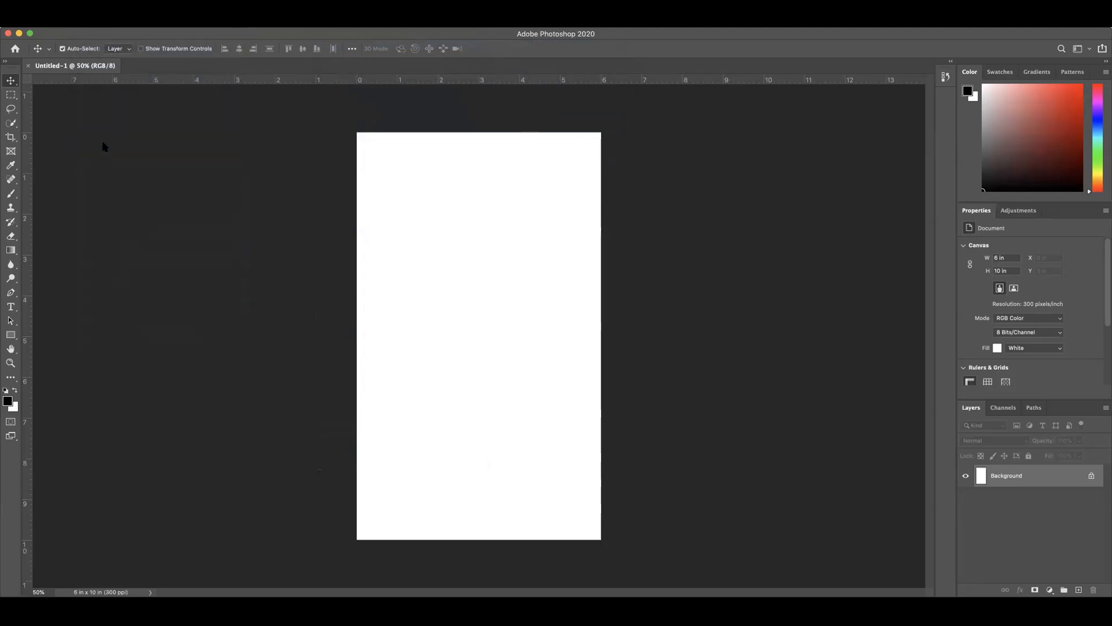
left_click_drag(579, 152, 487, 128)
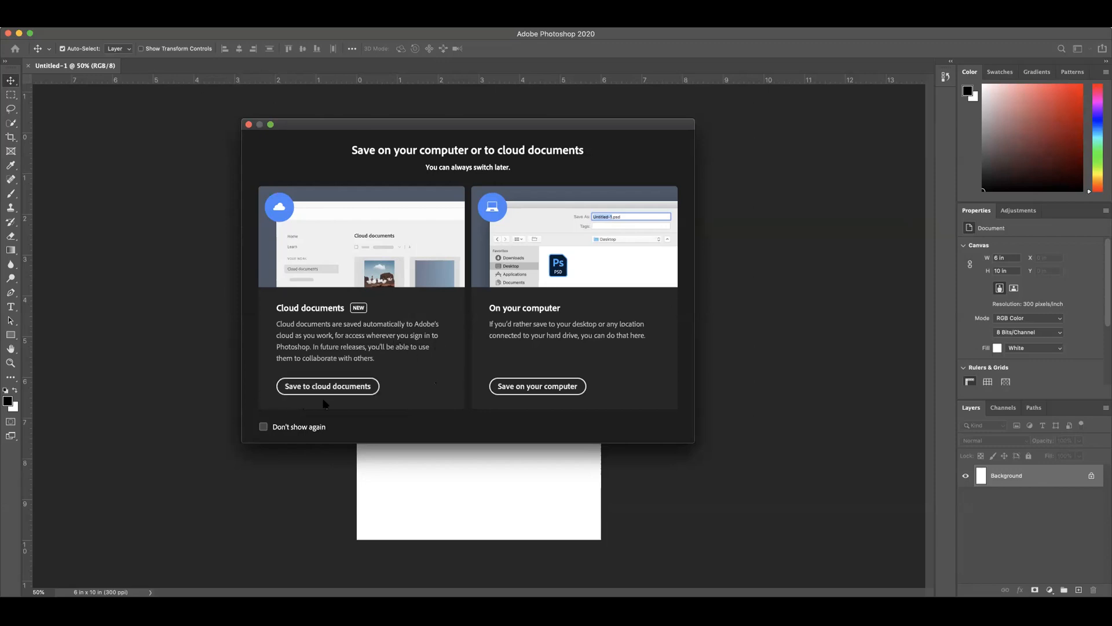
left_click(537, 387)
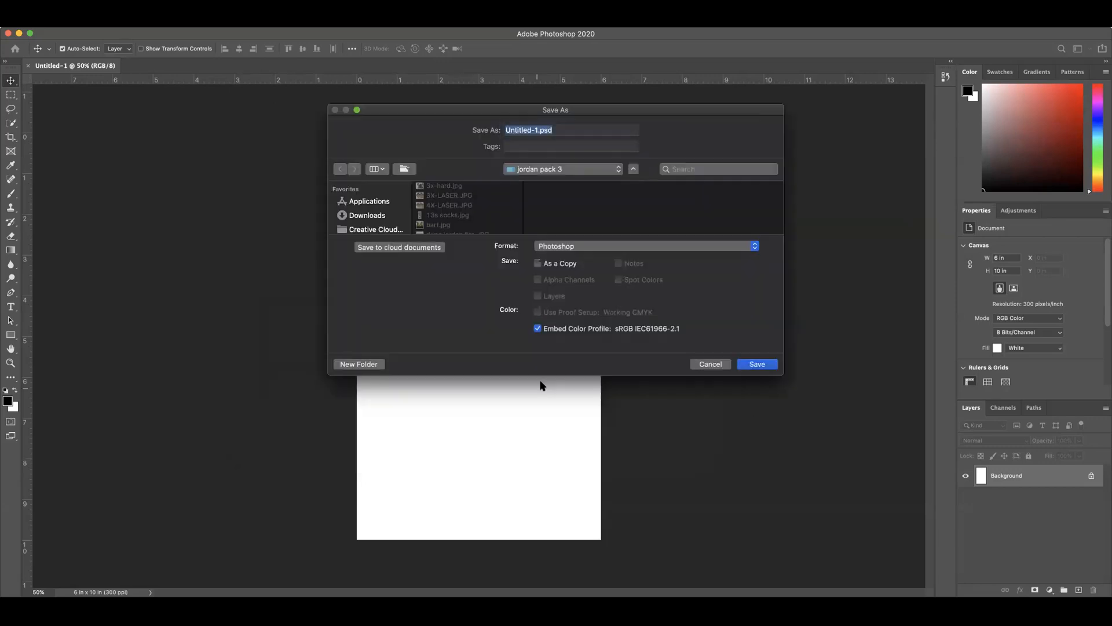
left_click_drag(665, 109, 577, 101)
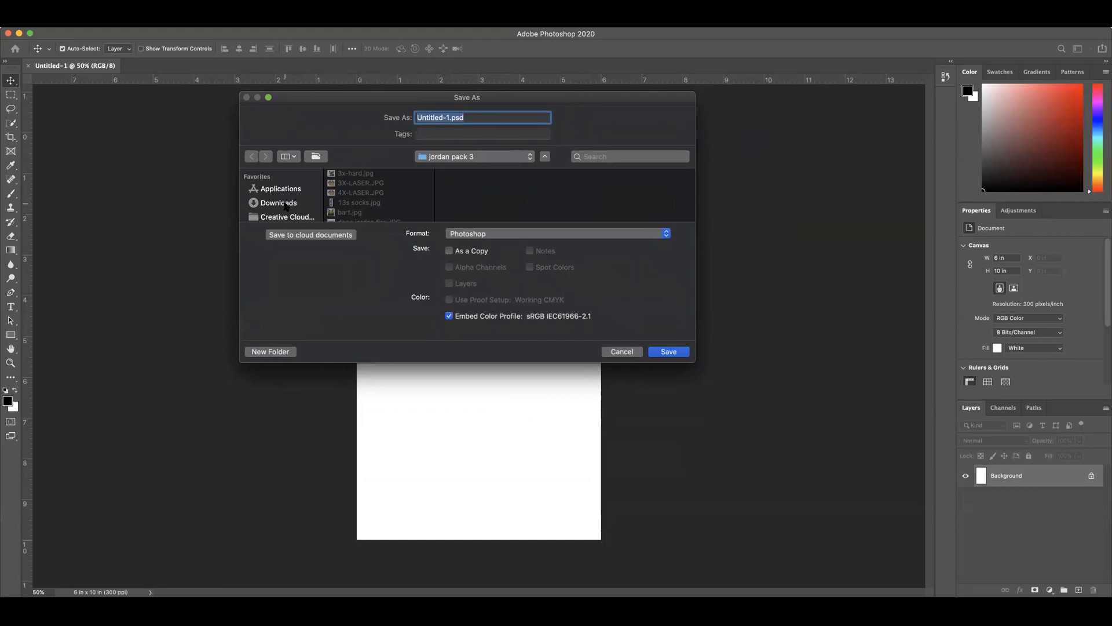
scroll(290, 199, "down", 3)
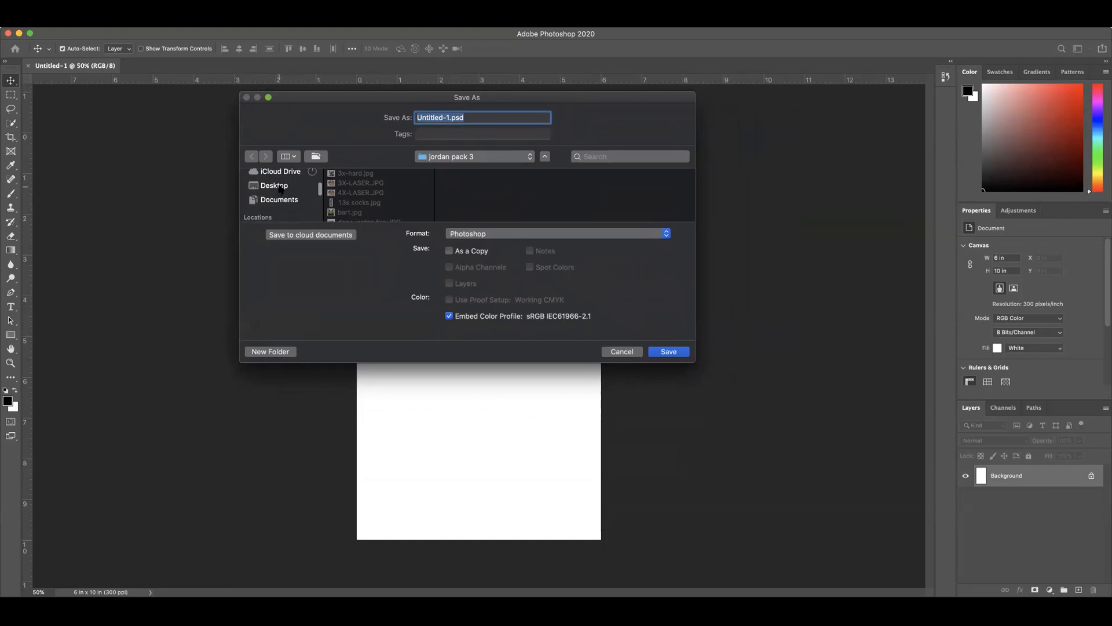
left_click(277, 185)
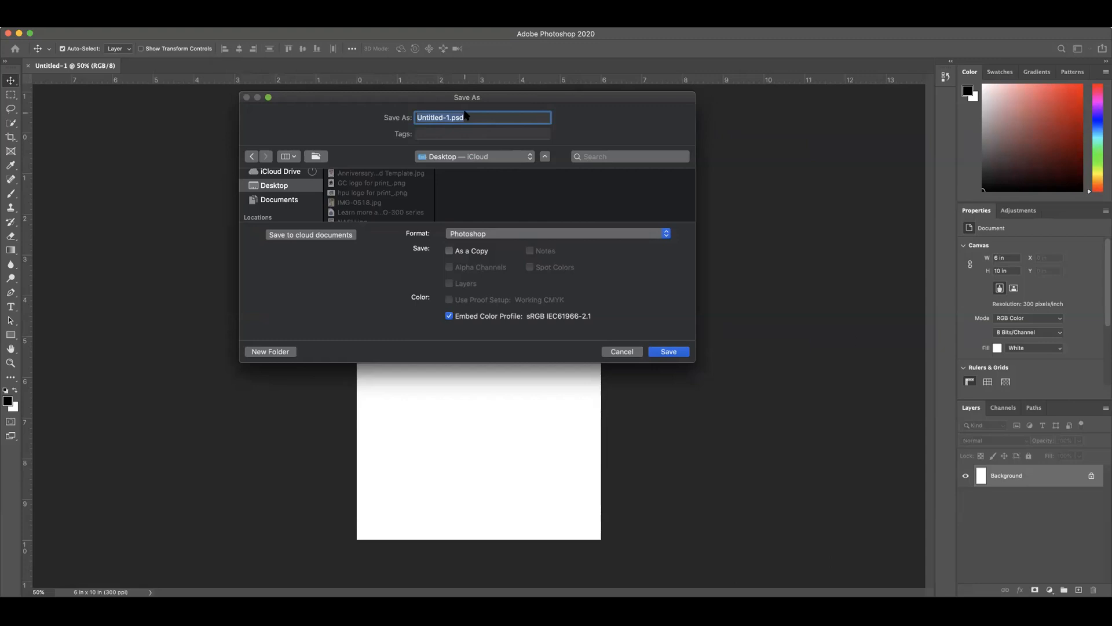
Step: Name the file "HPU Invitation class" and save it in Photoshop format
type("HPU INV")
type("itation class")
left_click(669, 351)
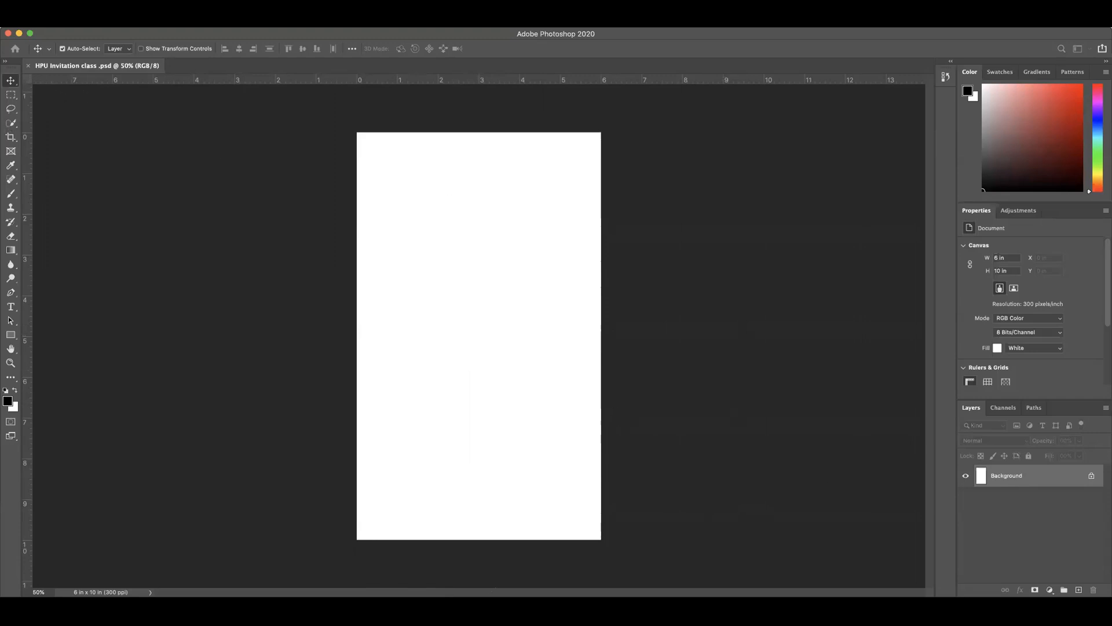
Step: Start placing an embedded file in the document and open the Downloads folder
left_click(87, 22)
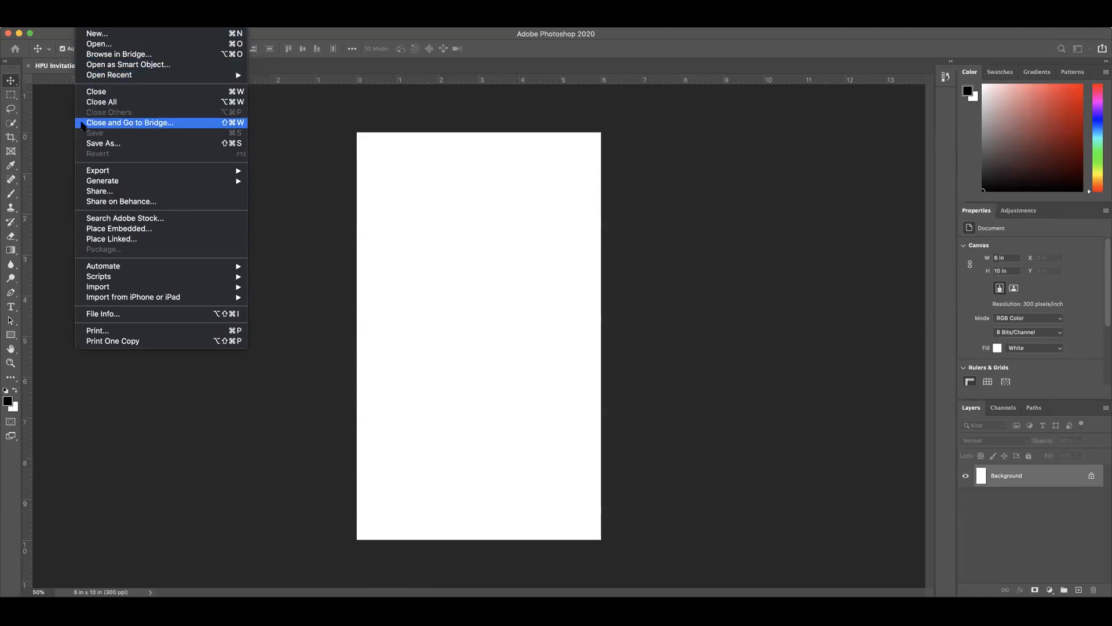
left_click(128, 230)
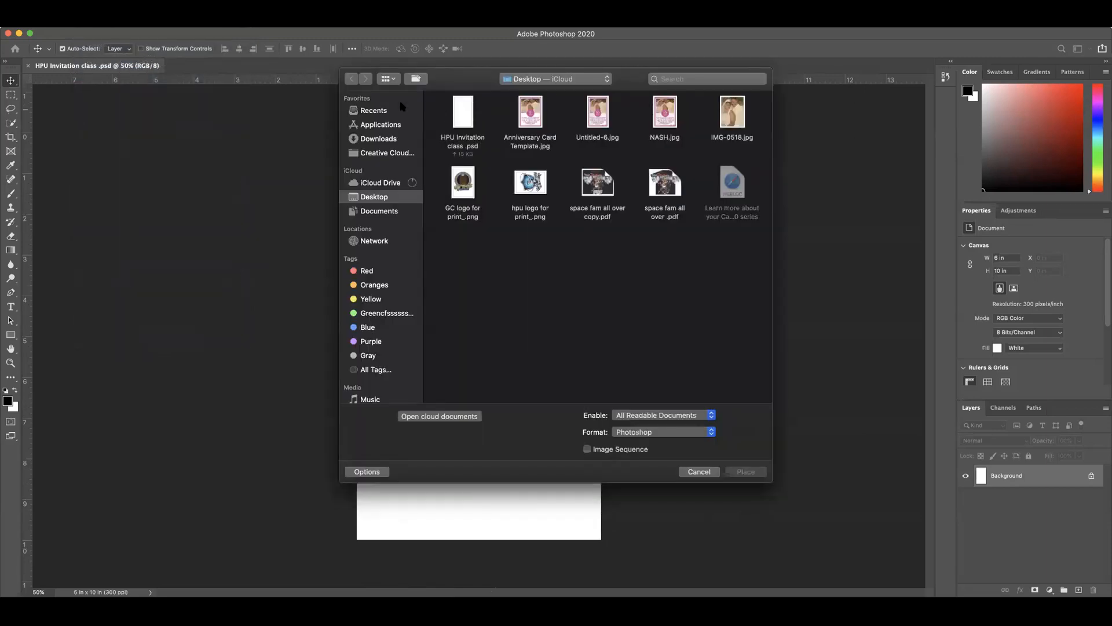
left_click(387, 139)
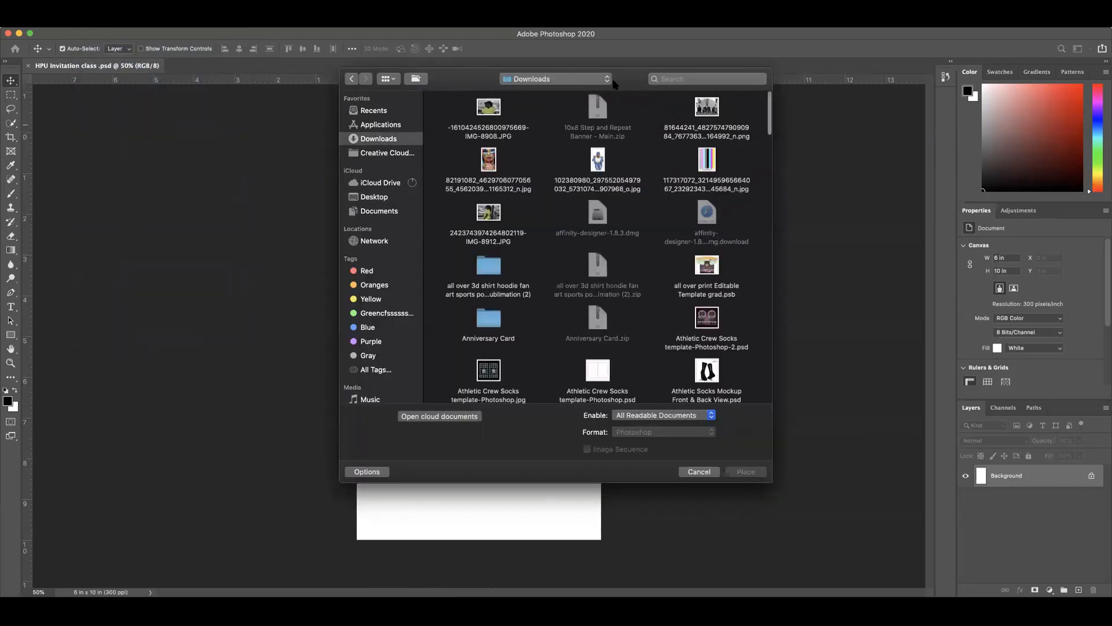
left_click_drag(634, 75, 544, 73)
Step: Look through the artwork files in the Downloads folder for the vintage flower border image
scroll(554, 120, "down", 1)
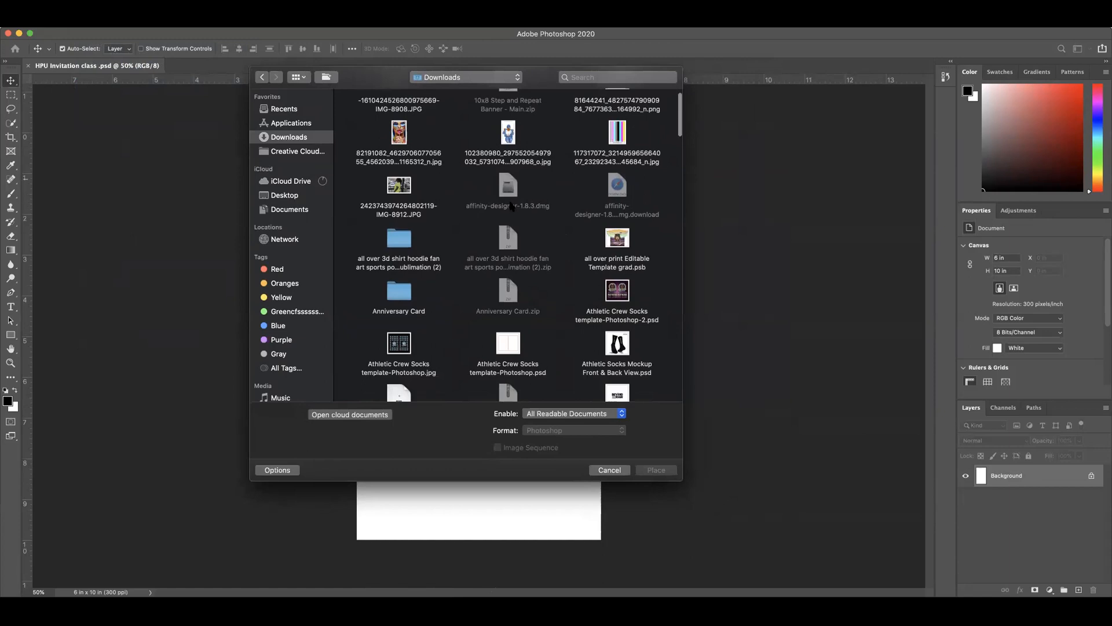
scroll(518, 186, "up", 2)
scroll(506, 276, "down", 10)
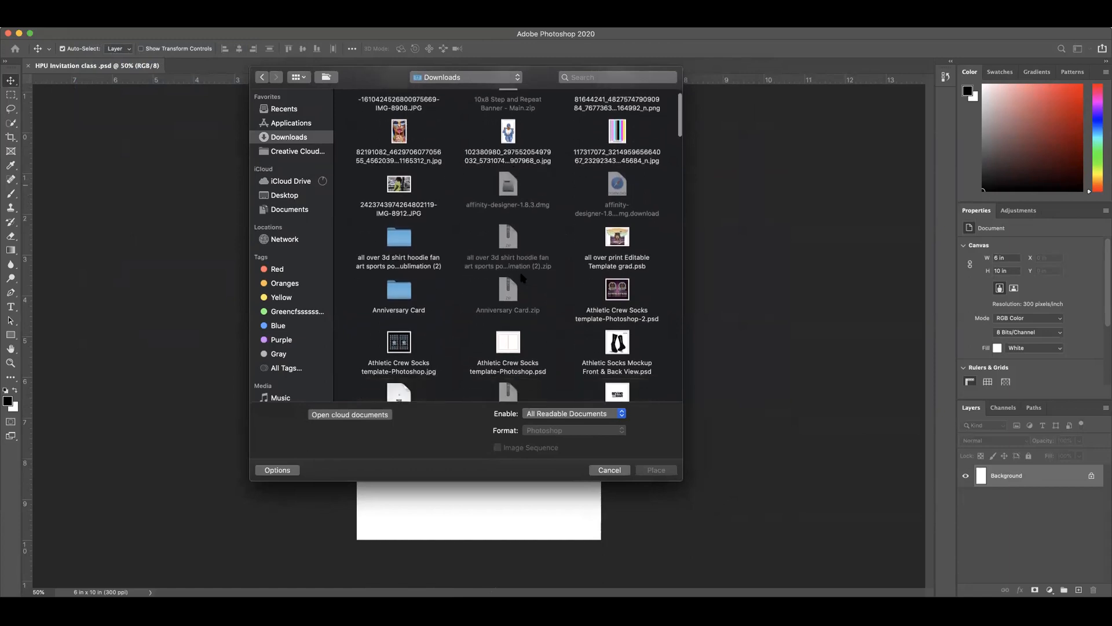
scroll(528, 276, "down", 20)
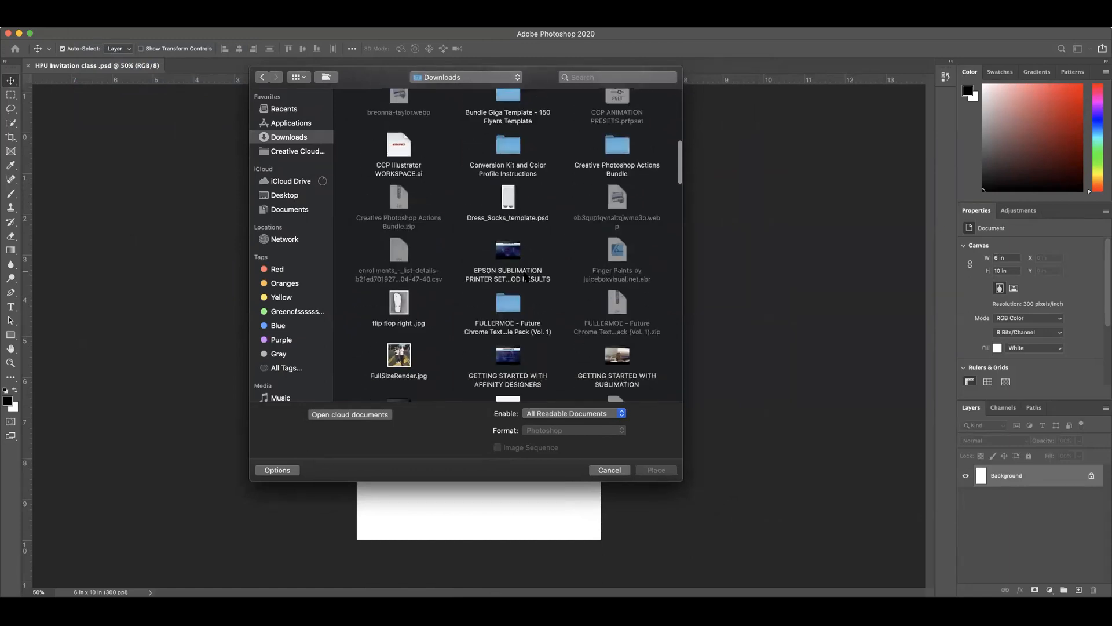
scroll(526, 276, "down", 20)
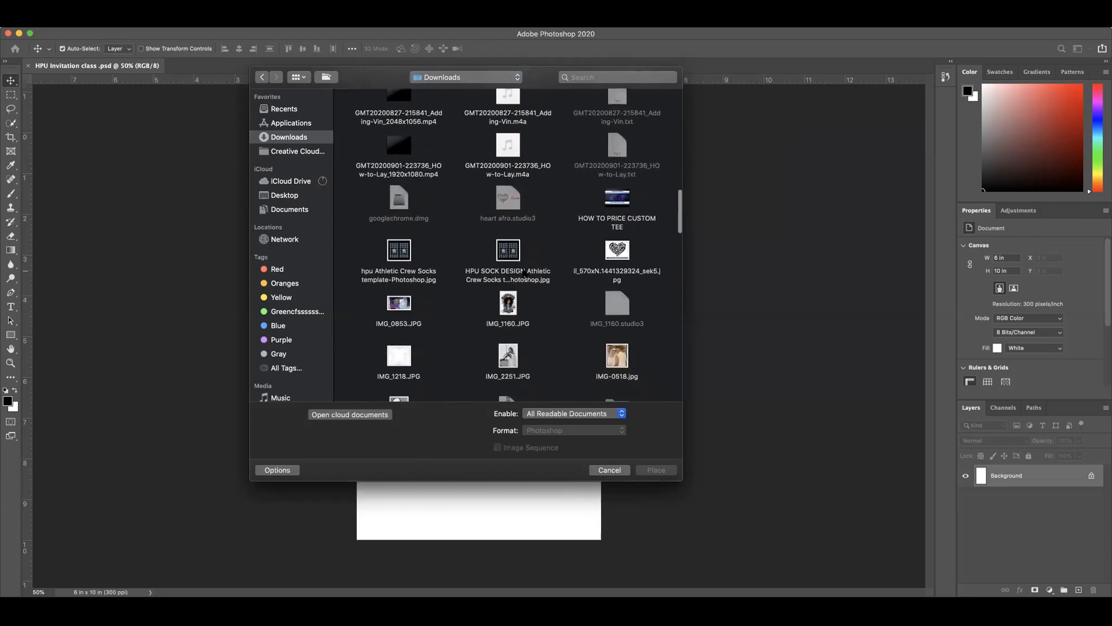
scroll(523, 272, "down", 20)
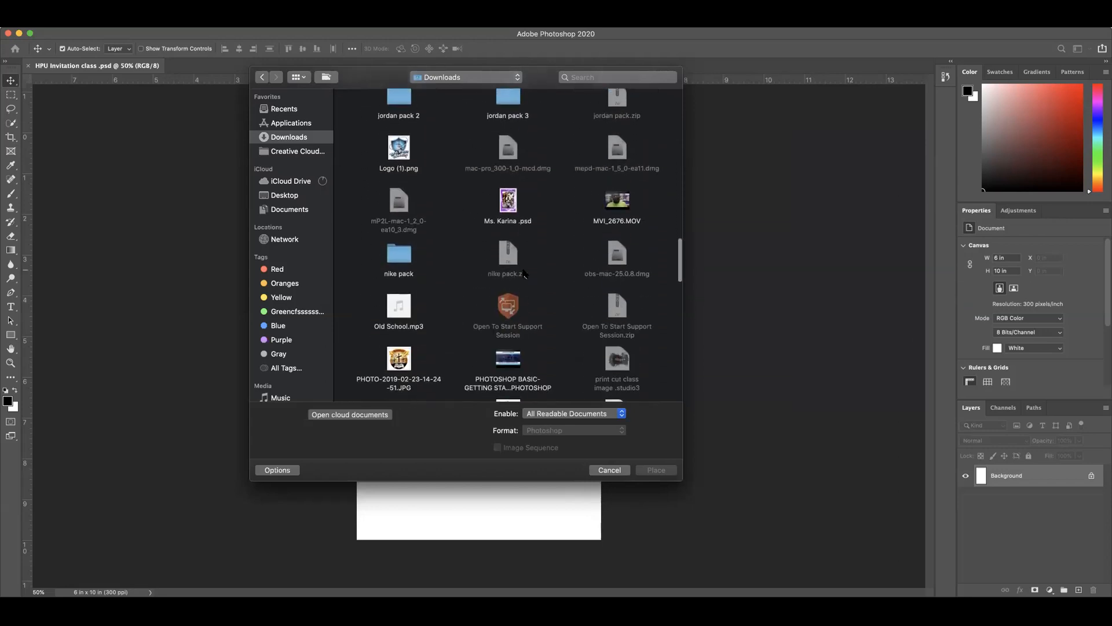
scroll(524, 272, "down", 15)
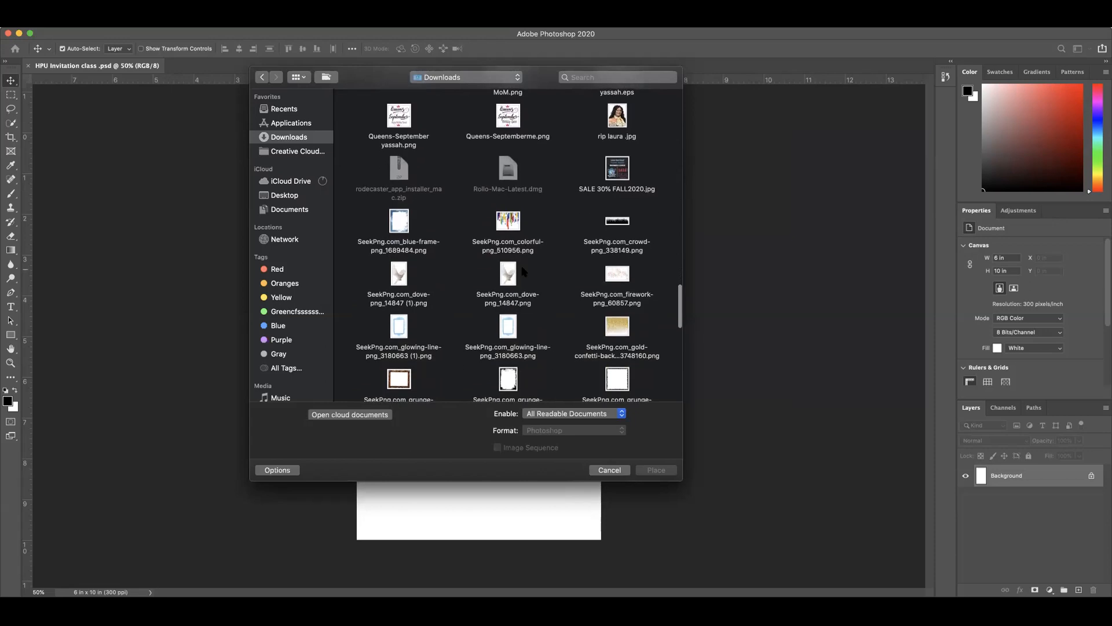
scroll(523, 272, "down", 20)
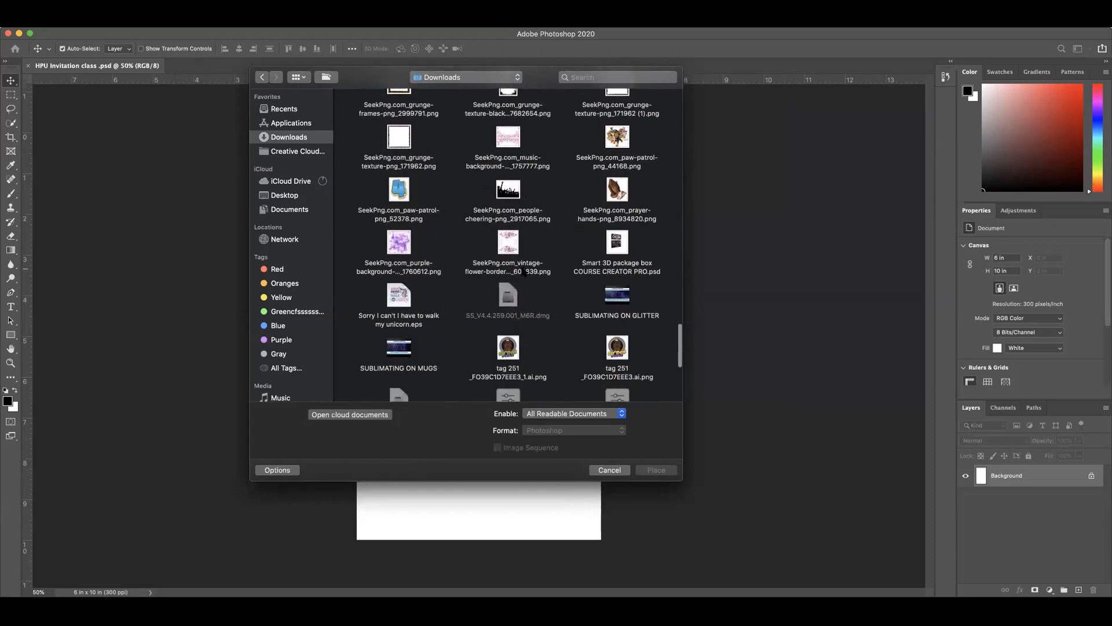
scroll(524, 270, "up", 10)
scroll(523, 270, "up", 2)
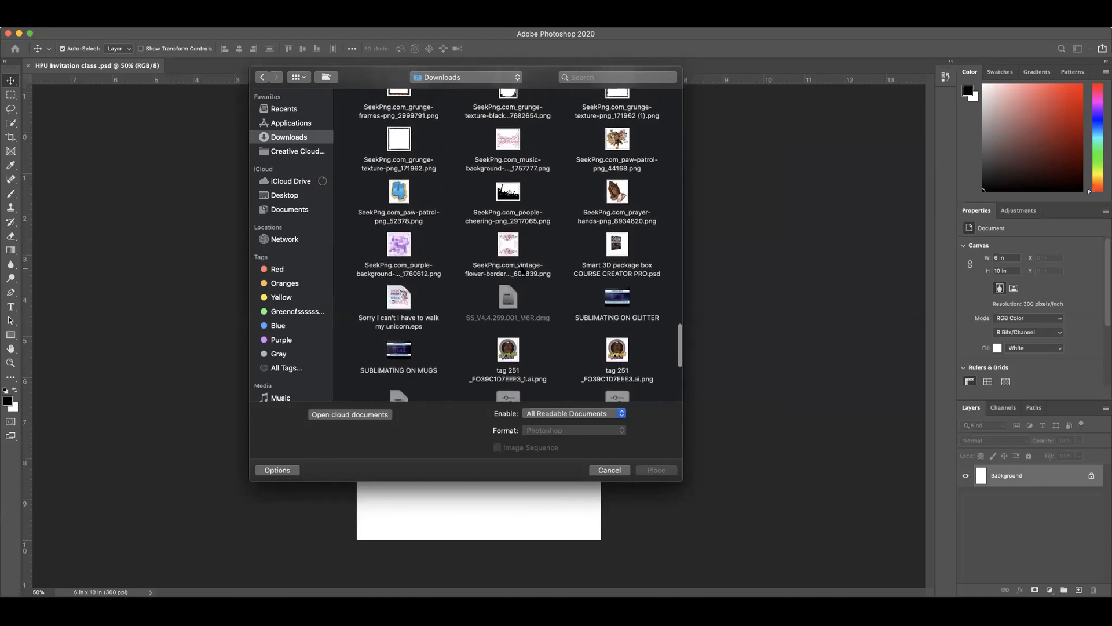
scroll(522, 272, "up", 8)
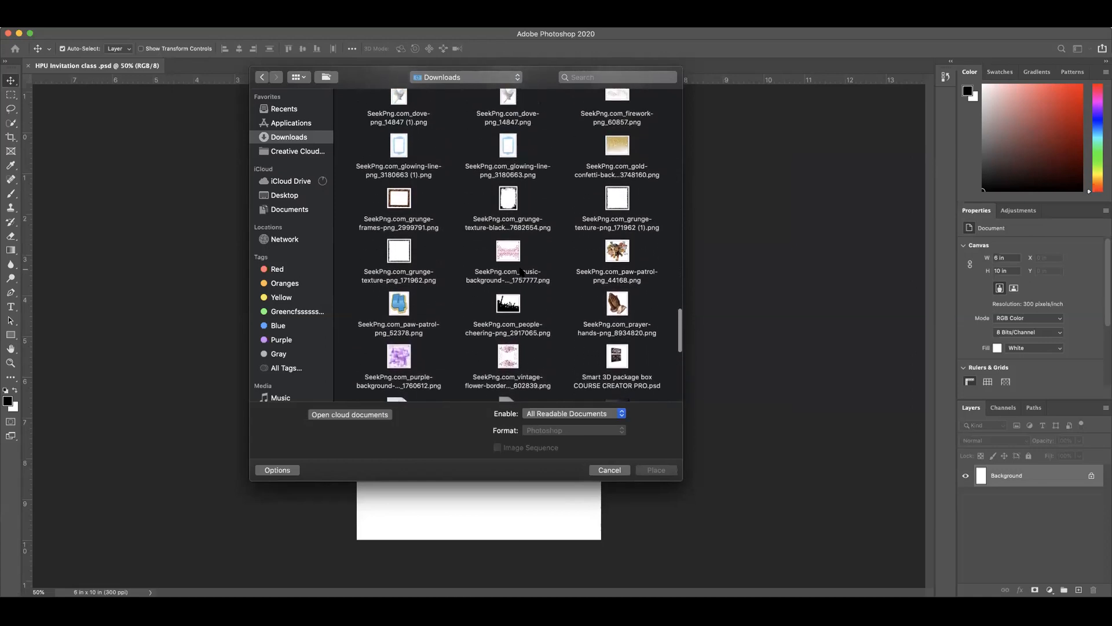
scroll(523, 272, "up", 10)
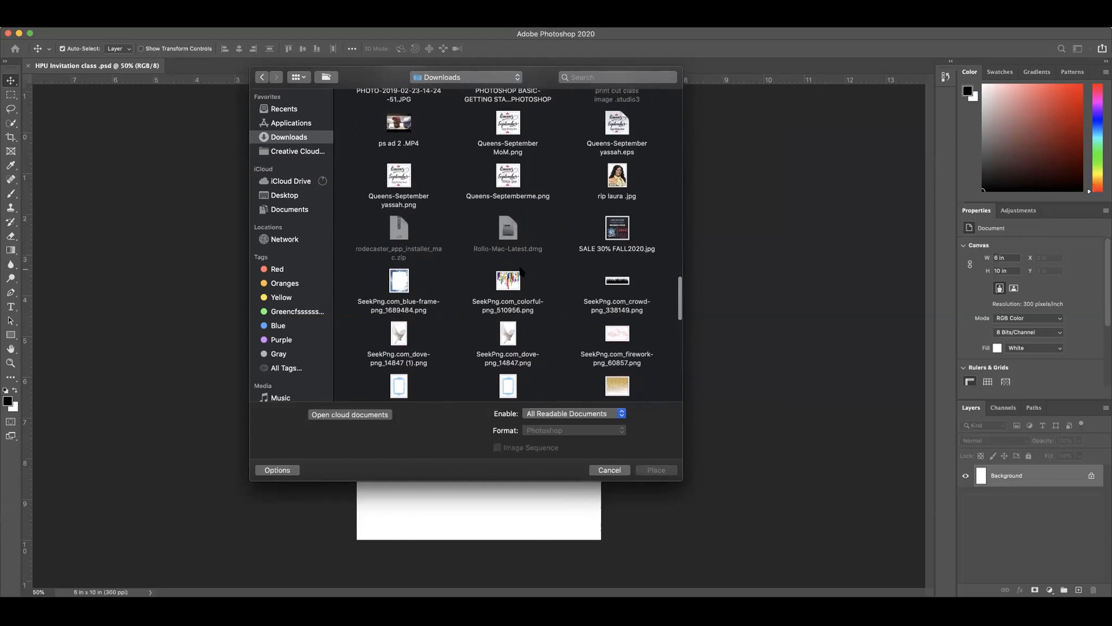
scroll(522, 270, "up", 6)
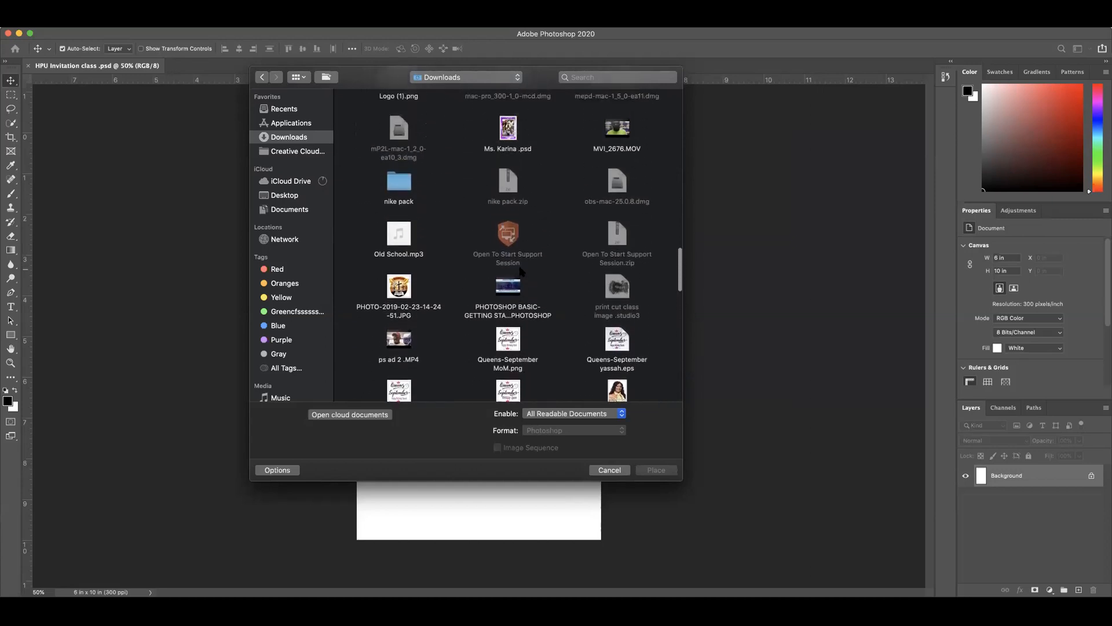
scroll(522, 271, "up", 10)
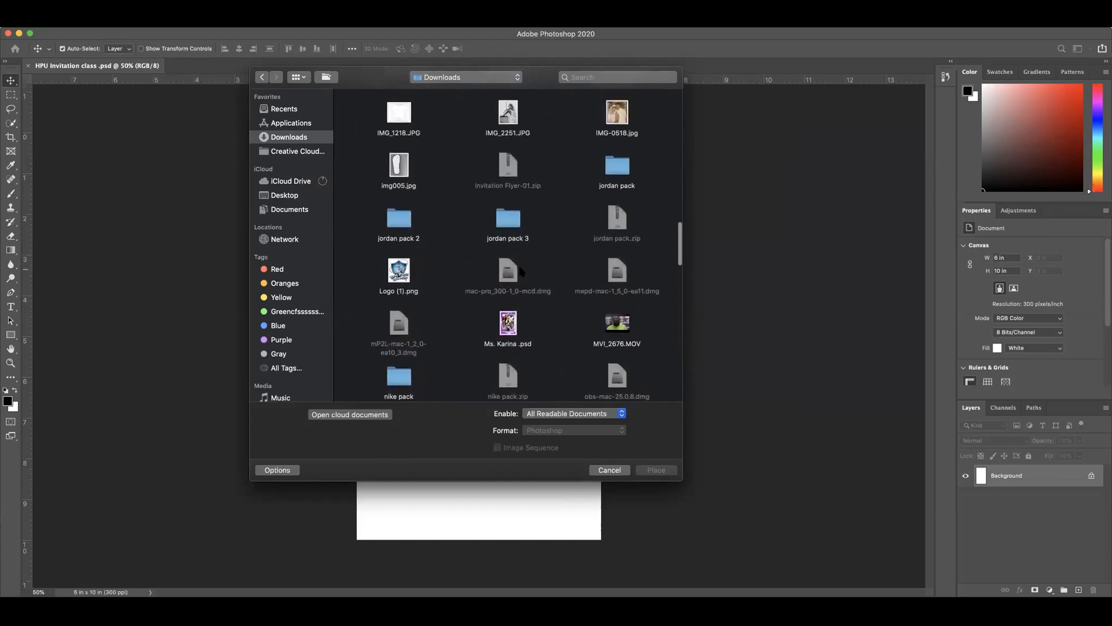
scroll(522, 271, "up", 6)
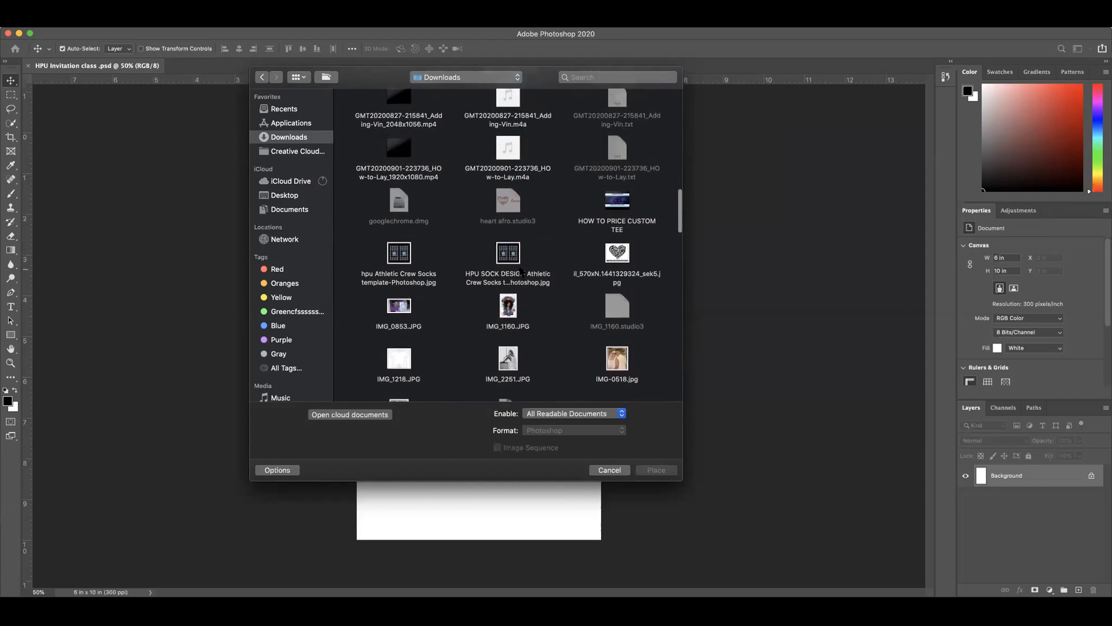
scroll(522, 270, "up", 10)
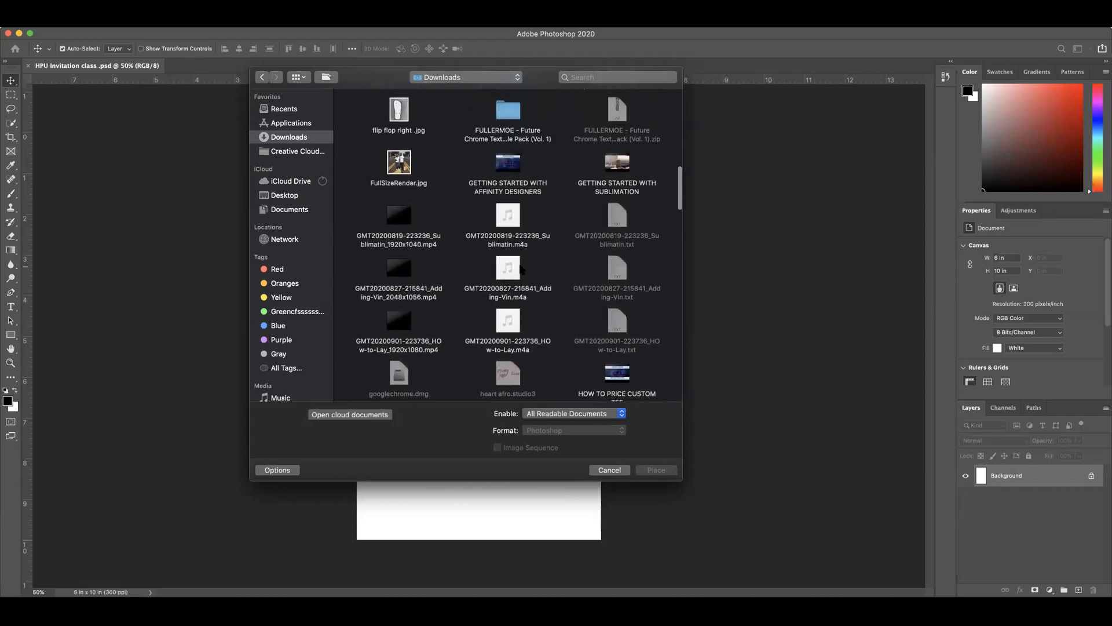
scroll(522, 270, "up", 4)
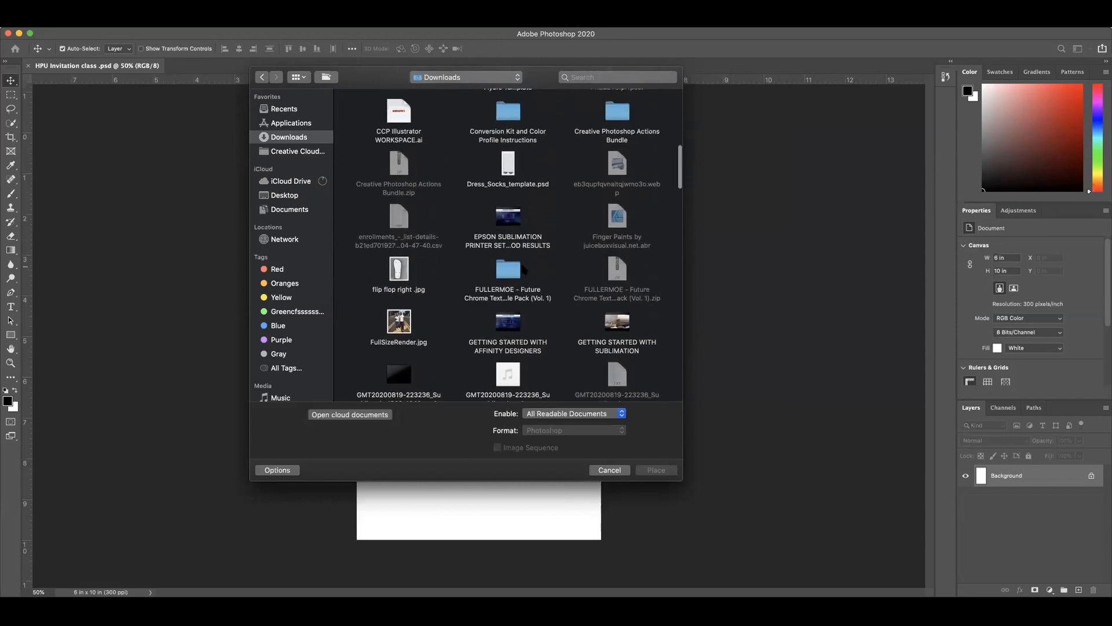
scroll(523, 269, "up", 8)
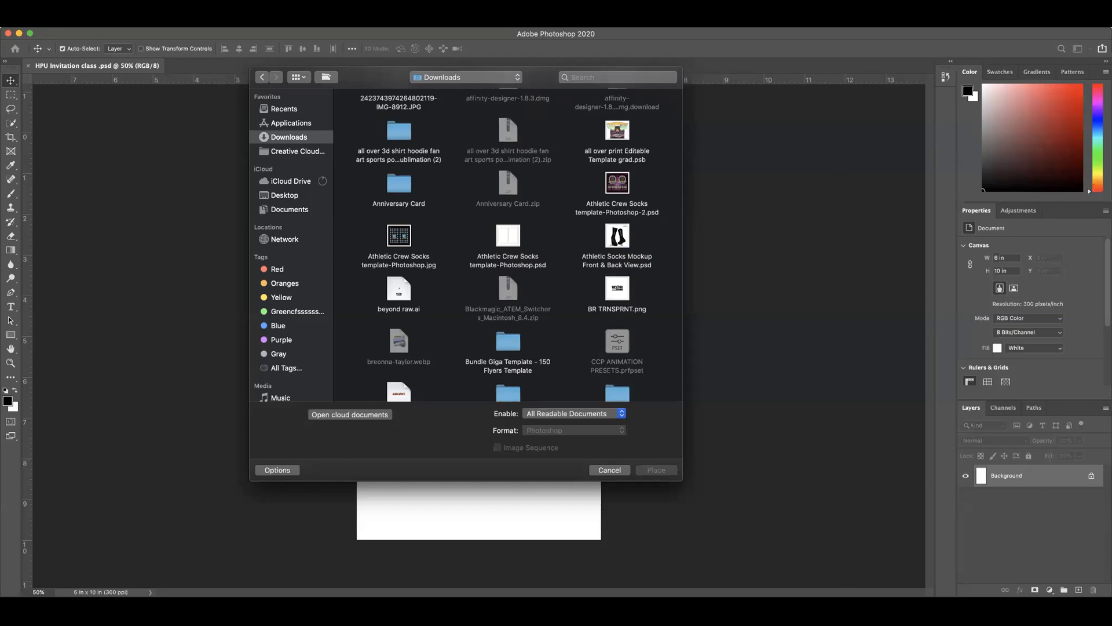
scroll(474, 162, "up", 5)
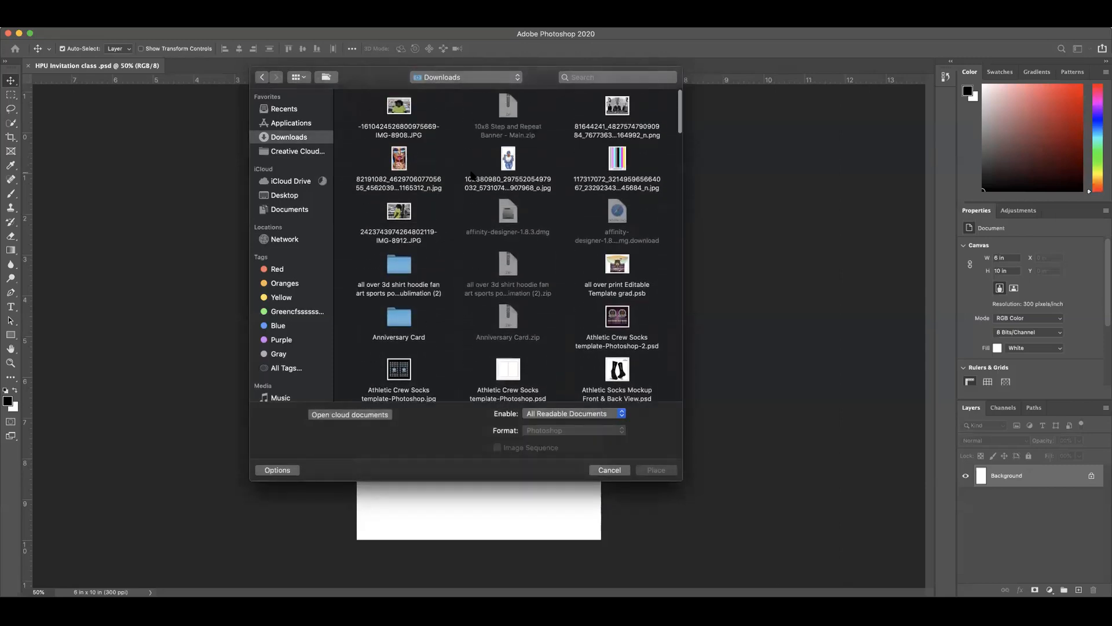
scroll(471, 176, "down", 4)
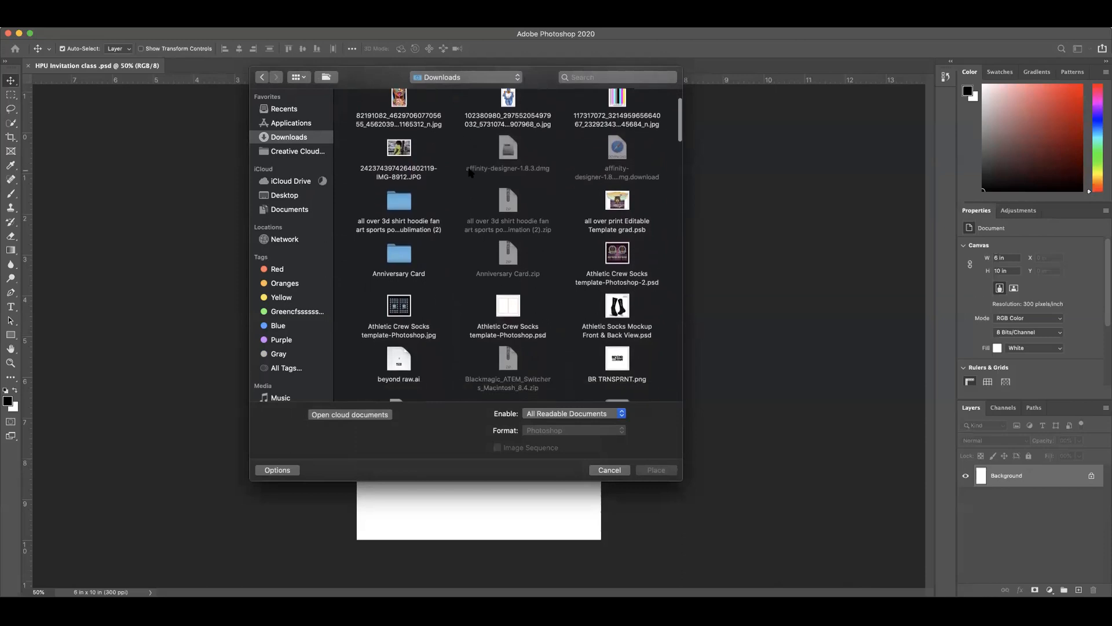
scroll(469, 172, "down", 7)
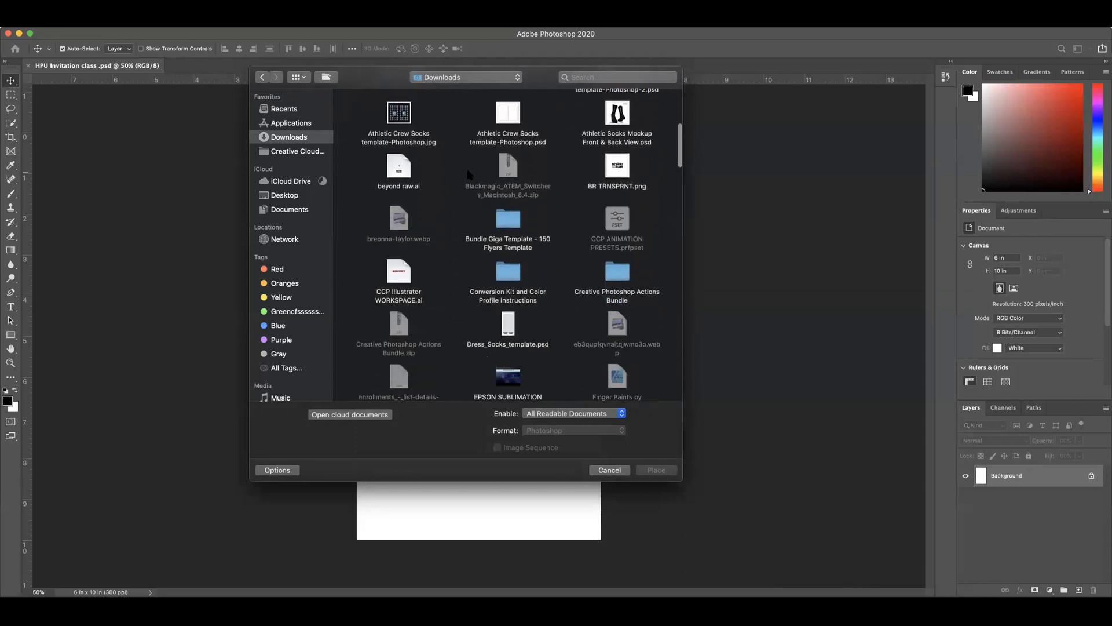
scroll(469, 174, "down", 8)
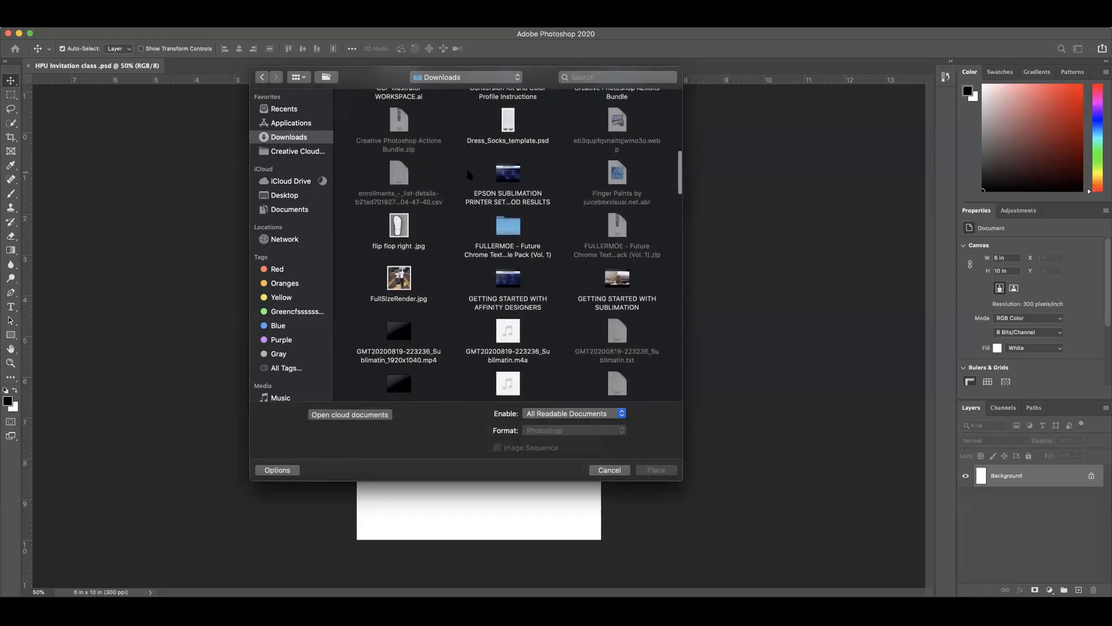
scroll(470, 175, "down", 2)
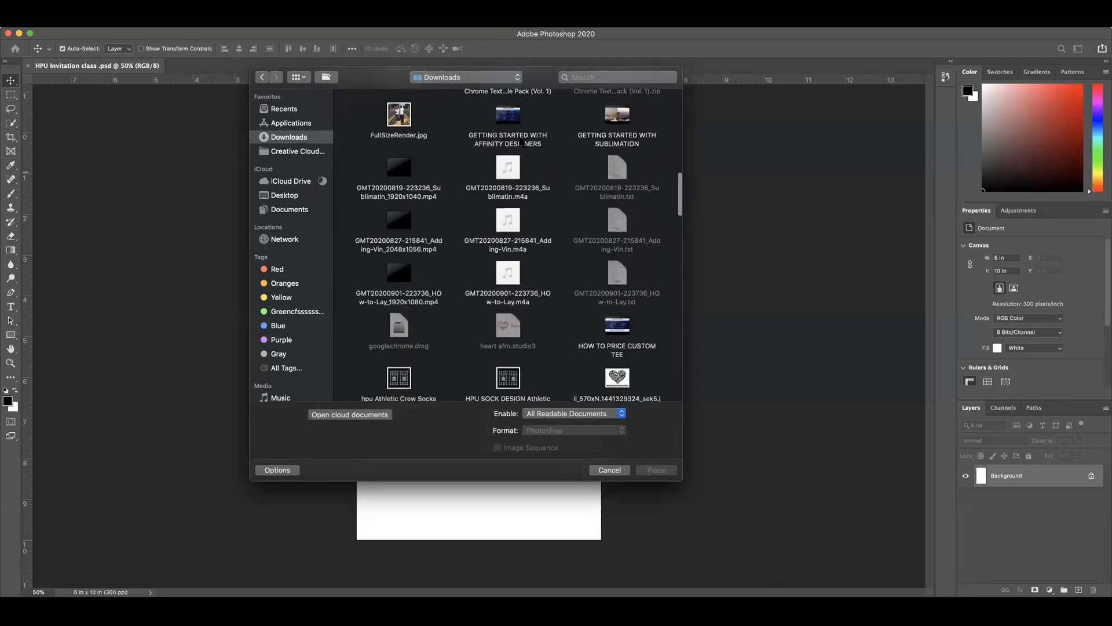
Step: Search the files for "vint" and place the SeekPng.com vintage flower border PNG in the document
left_click(601, 77)
type("vint")
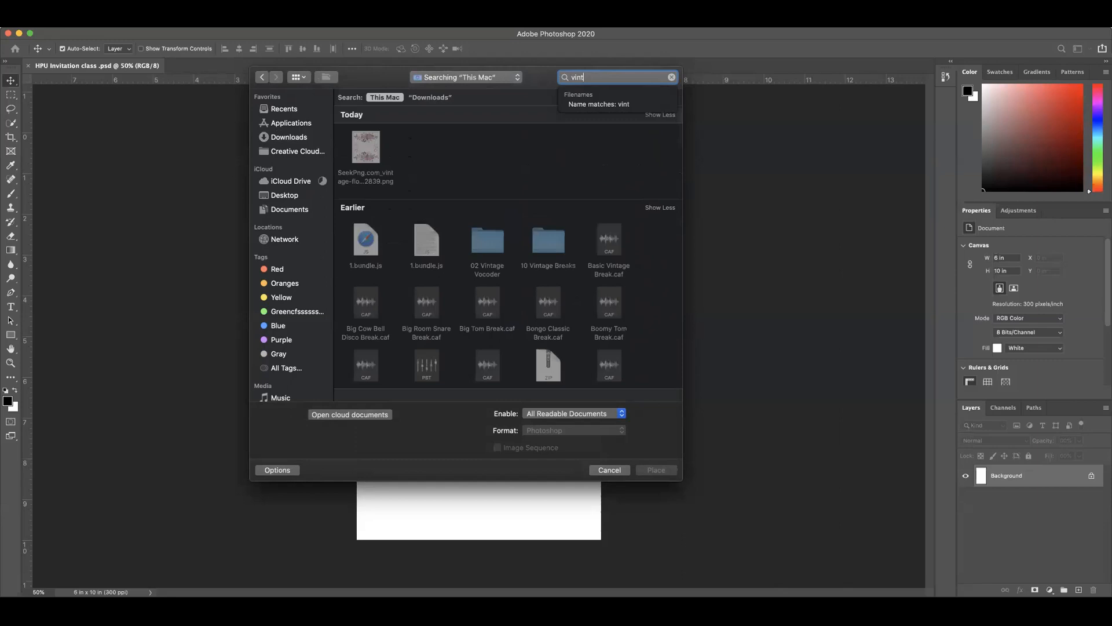
double_click(365, 146)
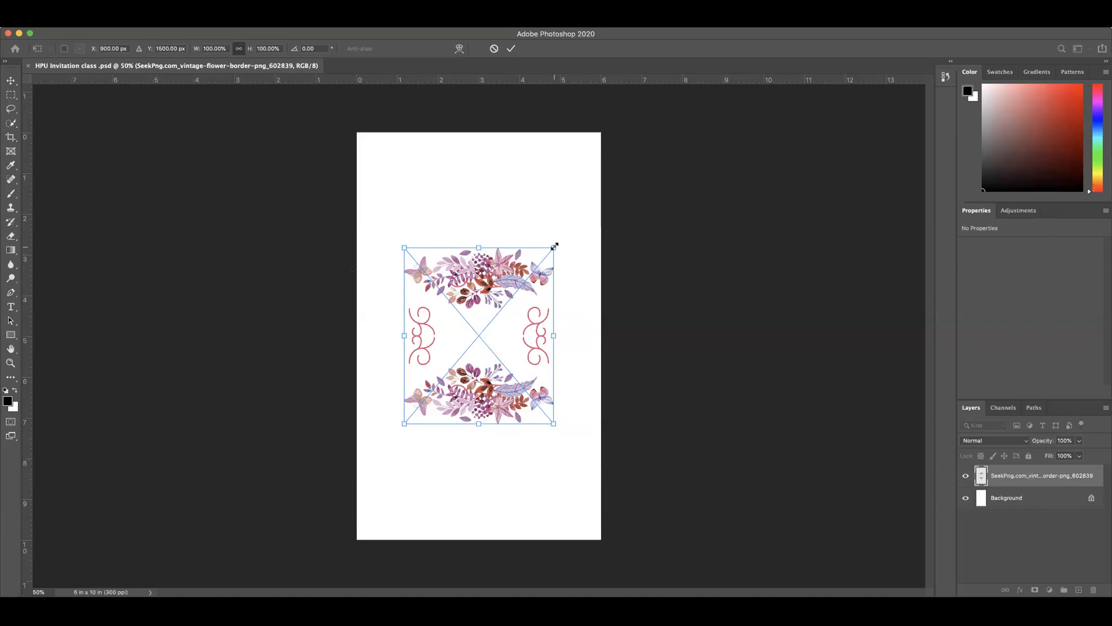
Step: Enlarge the placed flower border proportionally to about 127.5% and move it toward the middle of the page
left_click_drag(553, 248, 610, 225)
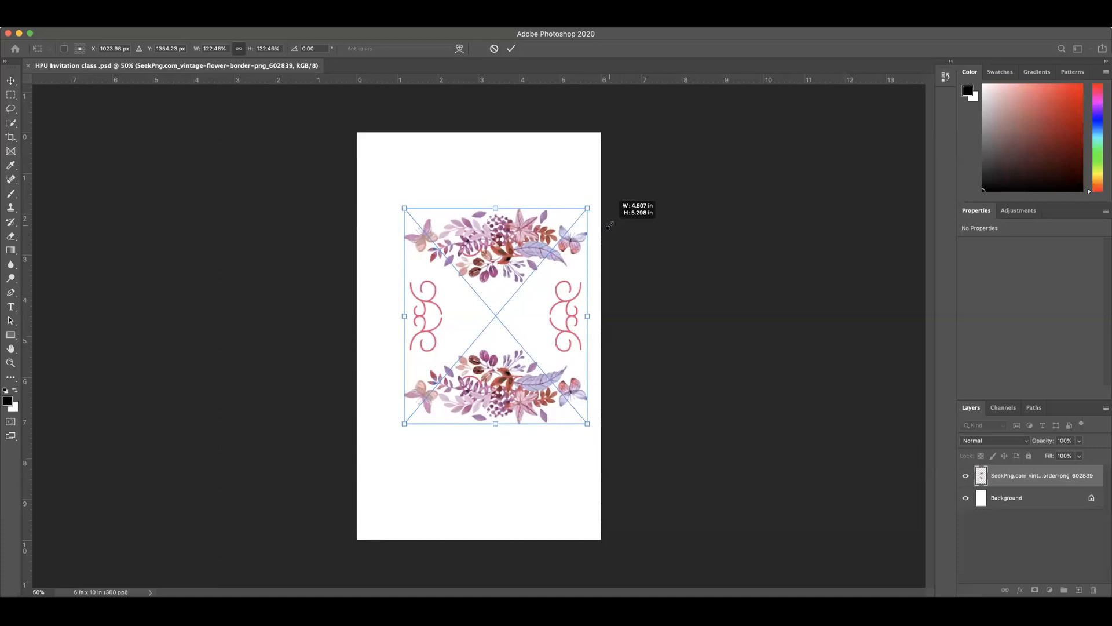
left_click_drag(610, 225, 610, 225)
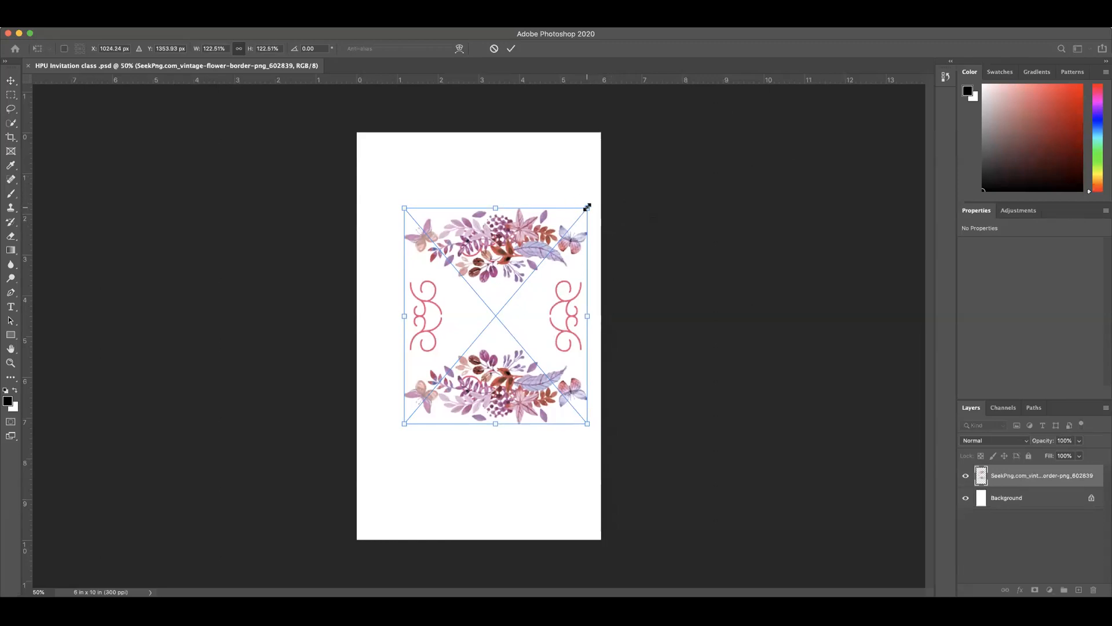
left_click_drag(587, 207, 643, 194)
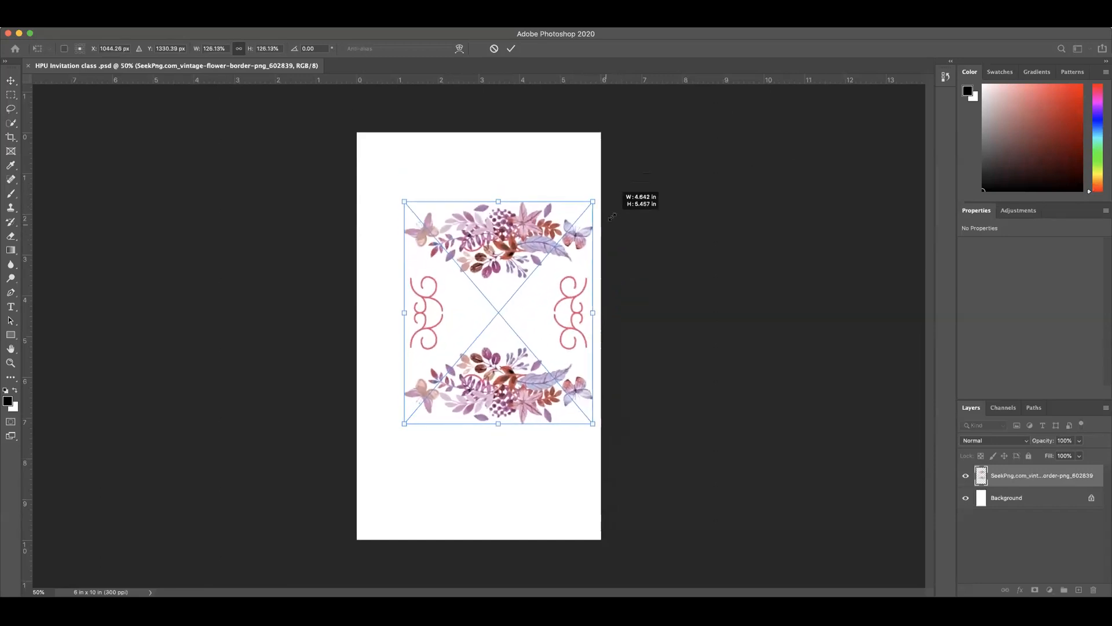
left_click_drag(522, 246, 503, 261)
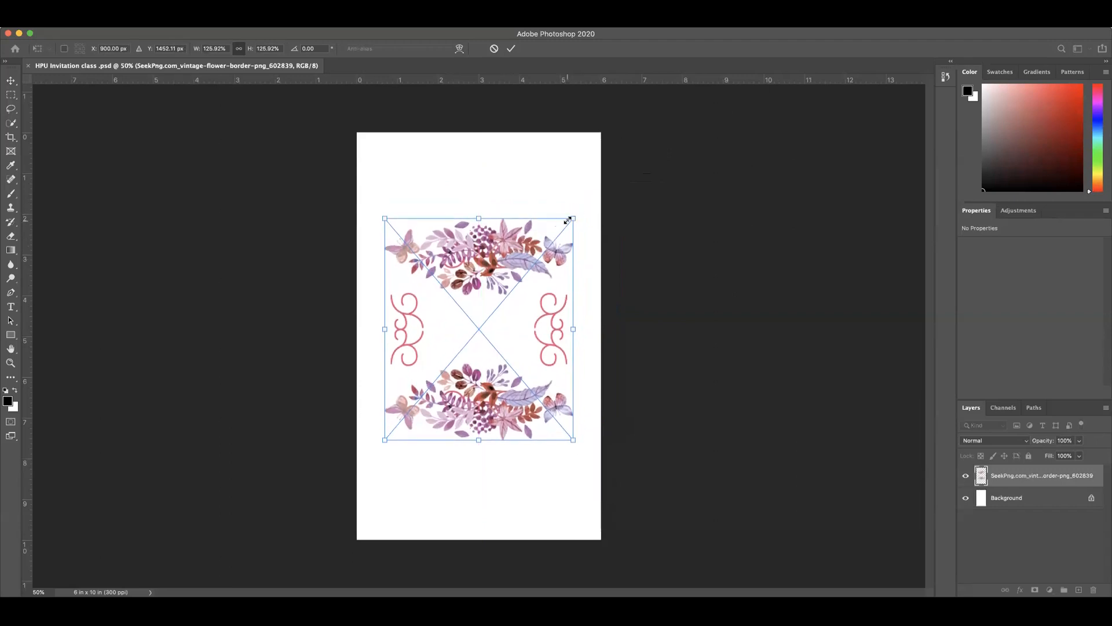
mouse_move(572, 219)
left_mouse_down()
mouse_move(655, 157)
mouse_move(601, 230)
mouse_move(591, 219)
left_mouse_up()
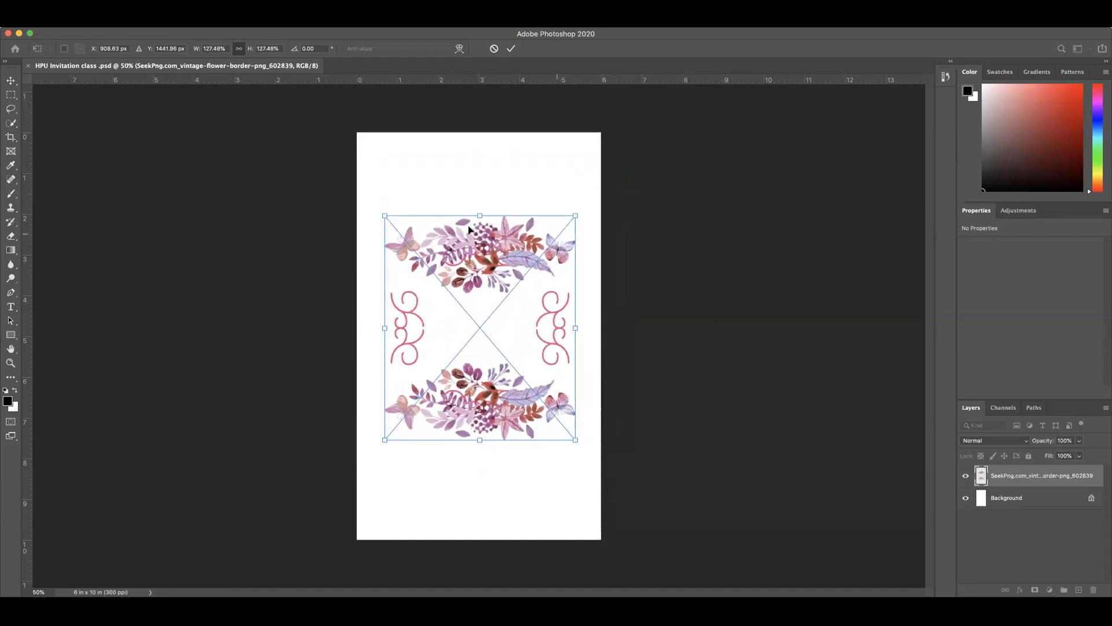
Step: Try compressing only the flower border's height to about 85% from its upper edge, and undo that change
left_click_drag(480, 214, 479, 289)
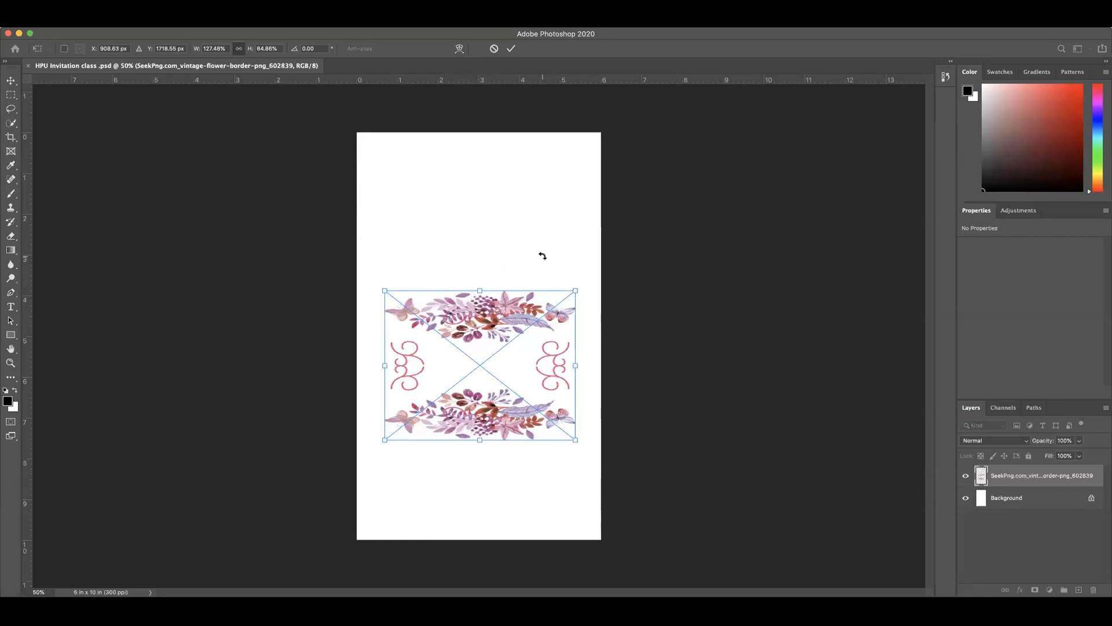
key("super+z")
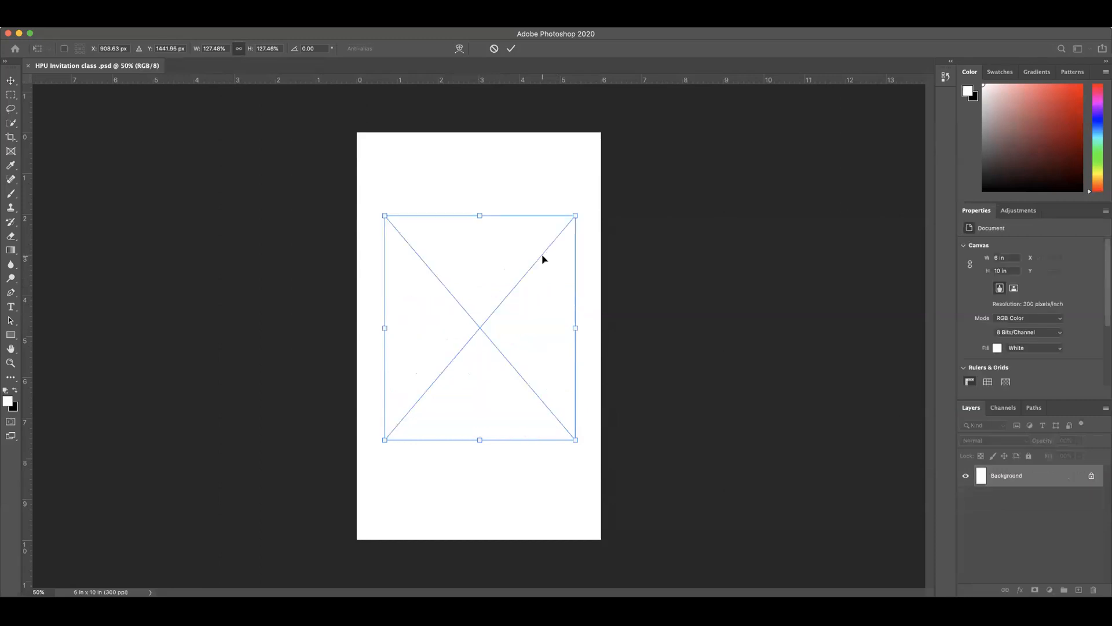
Step: Center the flower border on the page at X 900 px and Y 1500 px using the alignment guides
mouse_move(488, 266)
left_mouse_down()
mouse_move(489, 310)
mouse_move(488, 276)
left_mouse_up()
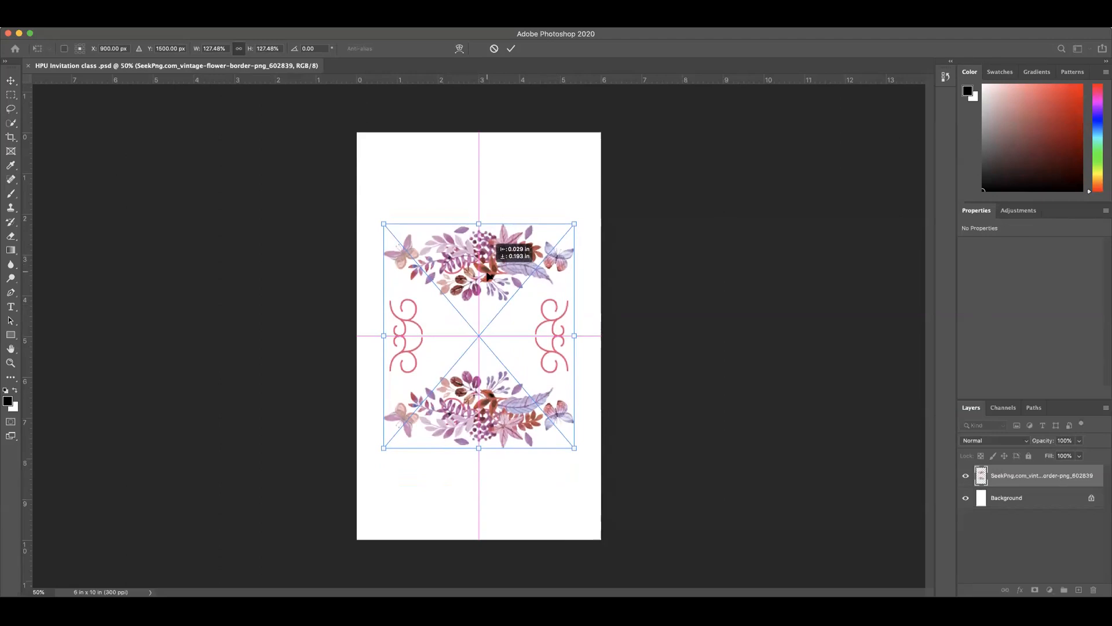
left_click_drag(488, 277, 488, 276)
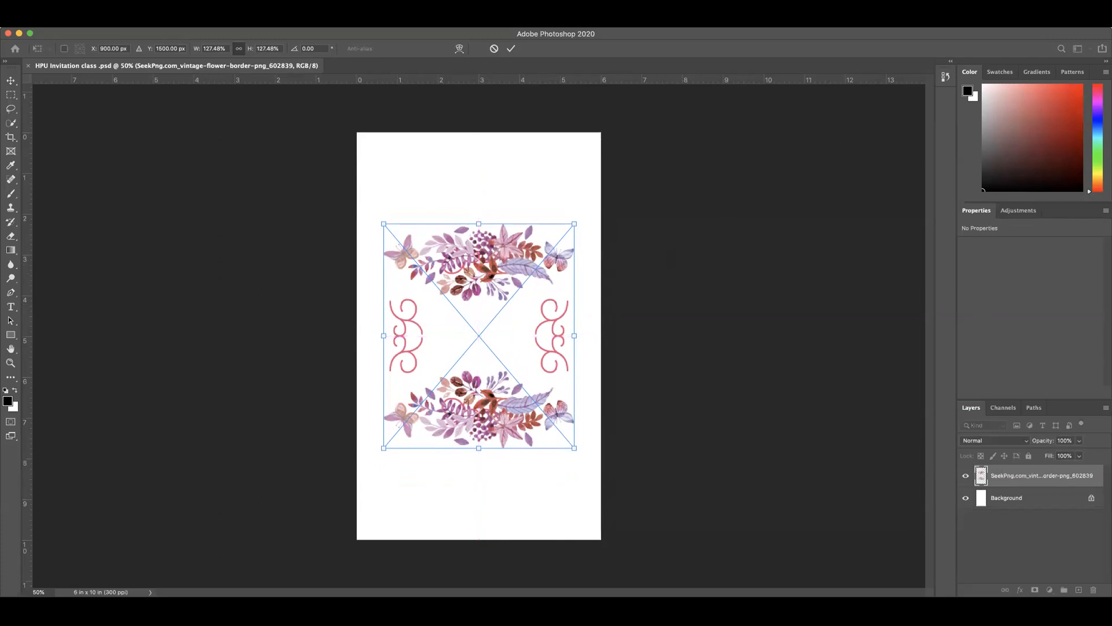
Step: Review the Snap To options that control what placed artwork aligns to
left_click(302, 22)
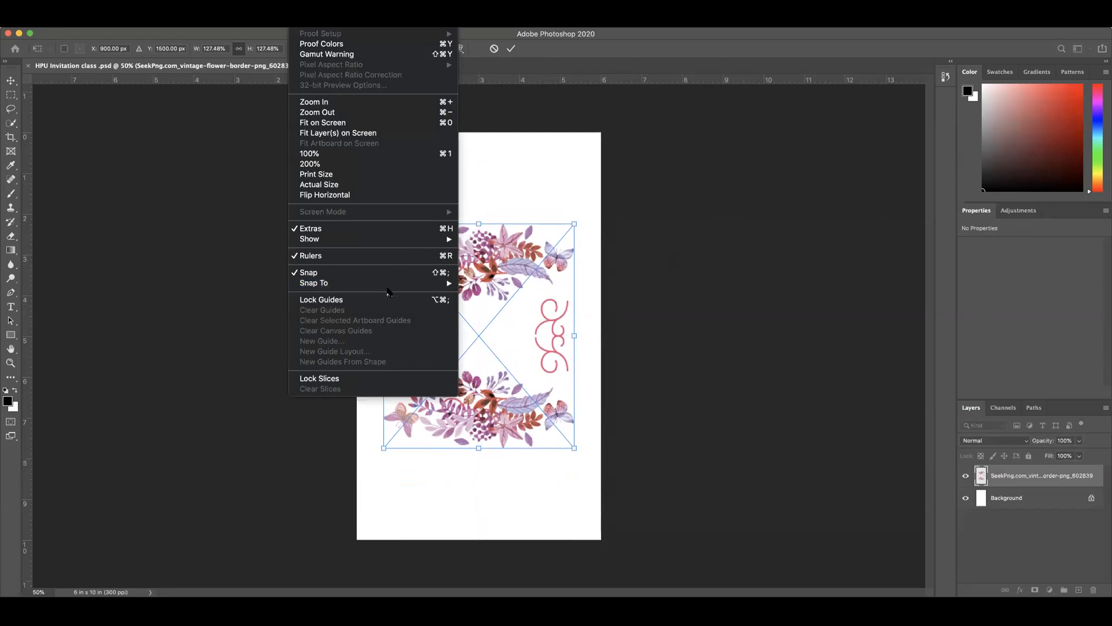
mouse_move(359, 286)
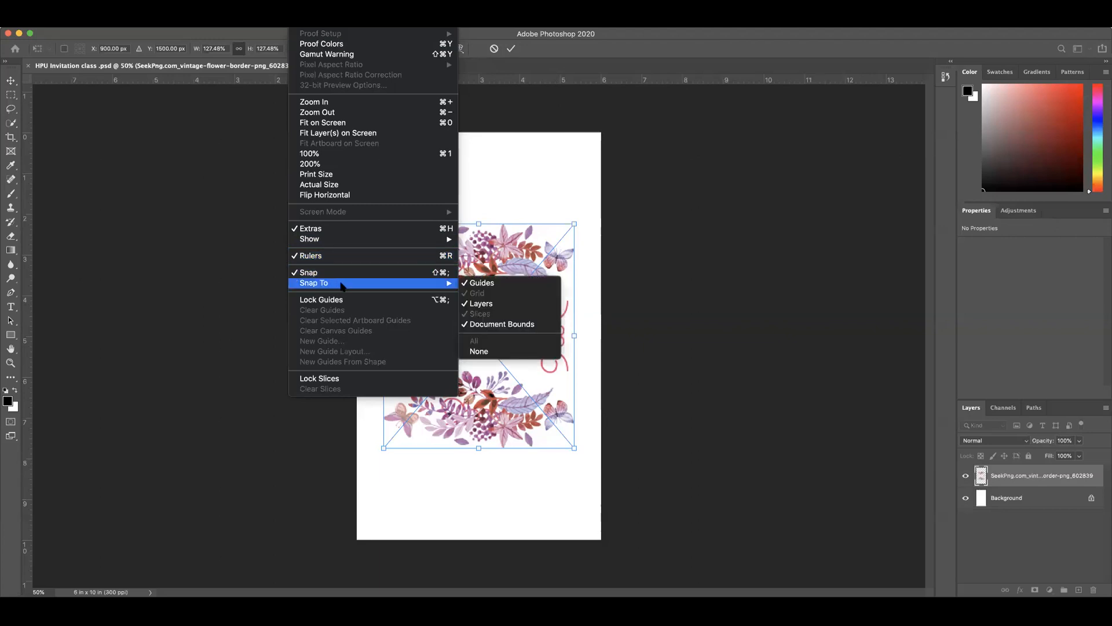
mouse_move(224, 22)
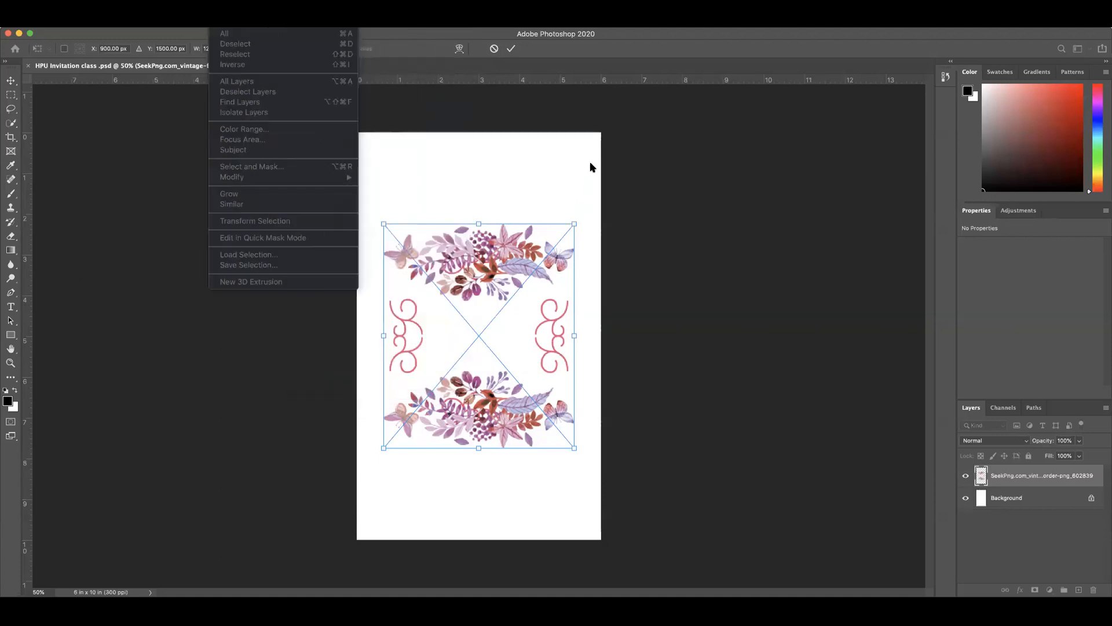
Step: Commit the centered flower border's placement on the page and deselect its layer
left_click(647, 172)
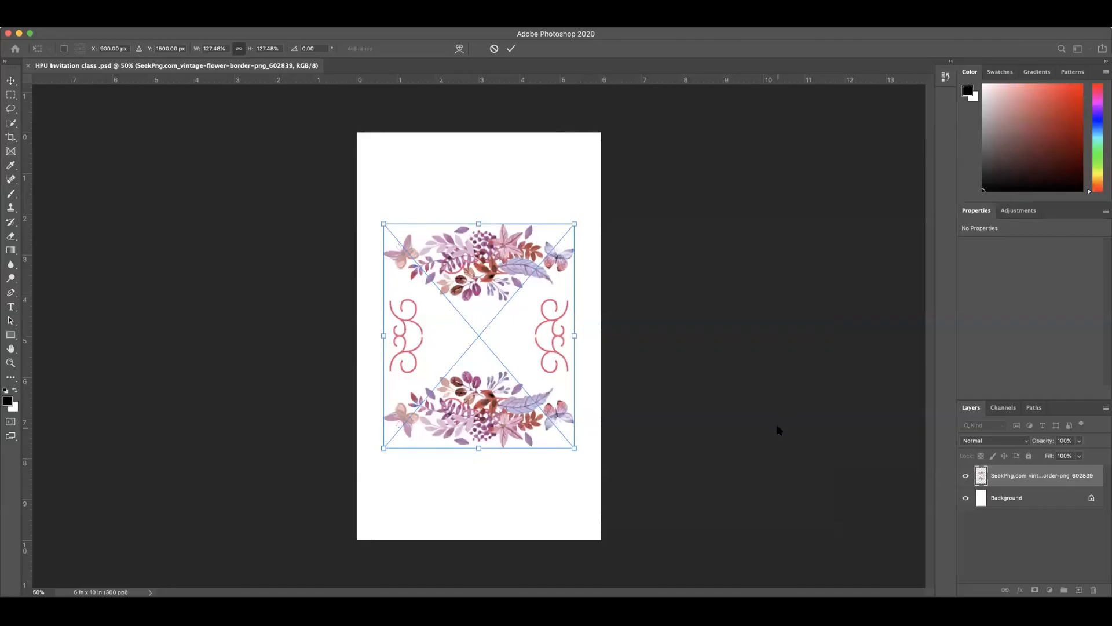
left_click(778, 429)
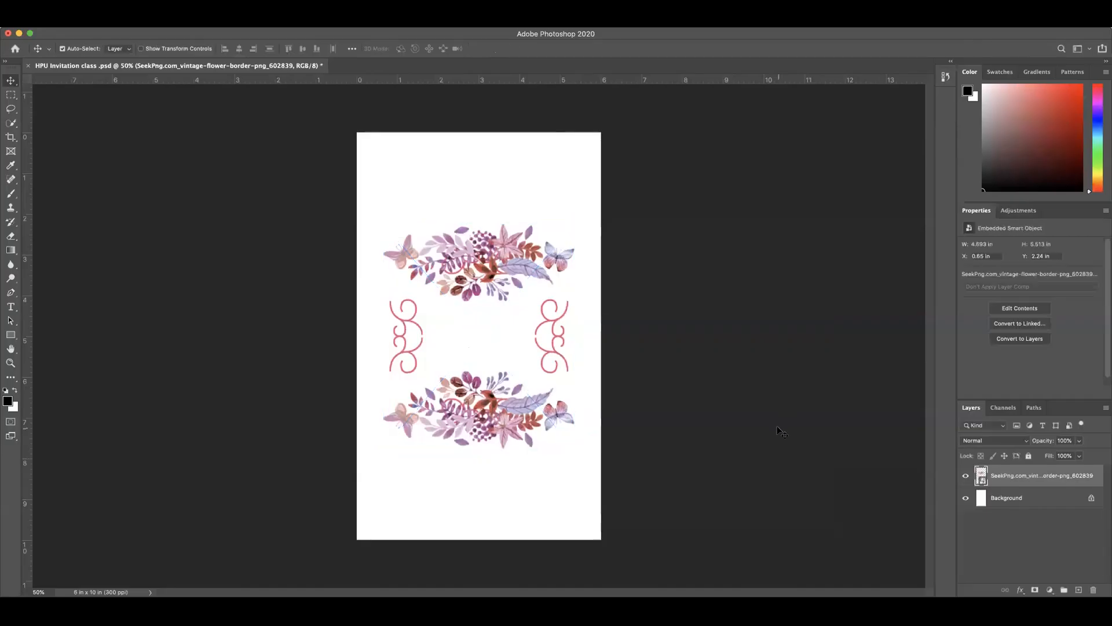
left_click(648, 312)
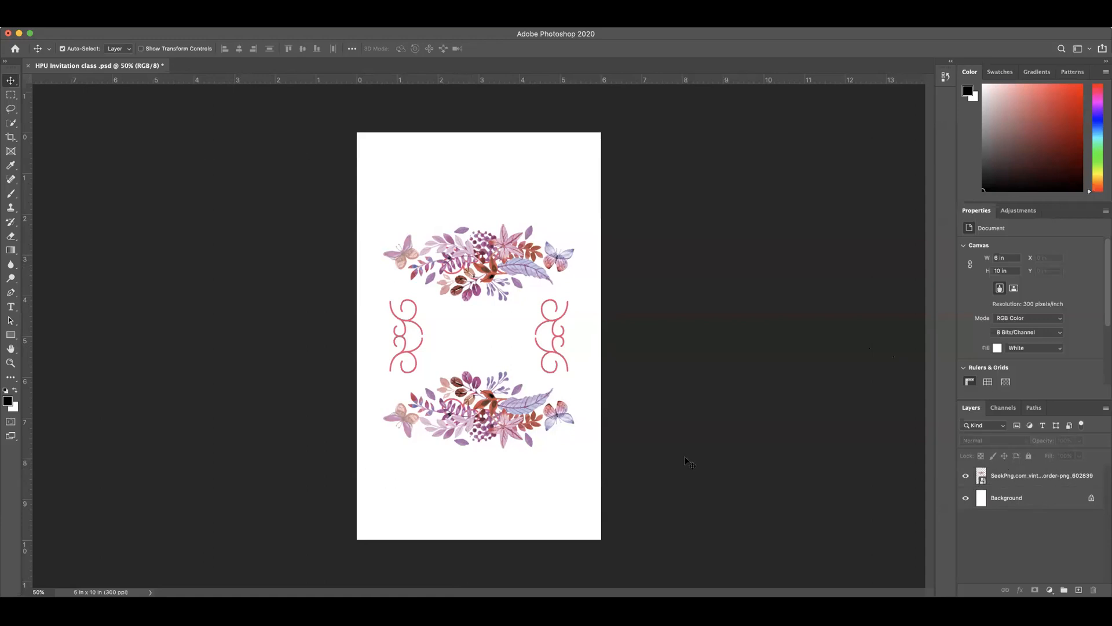
Step: Try scaling the flower border layer proportionally to 200% with Free Transform
left_click(1017, 477)
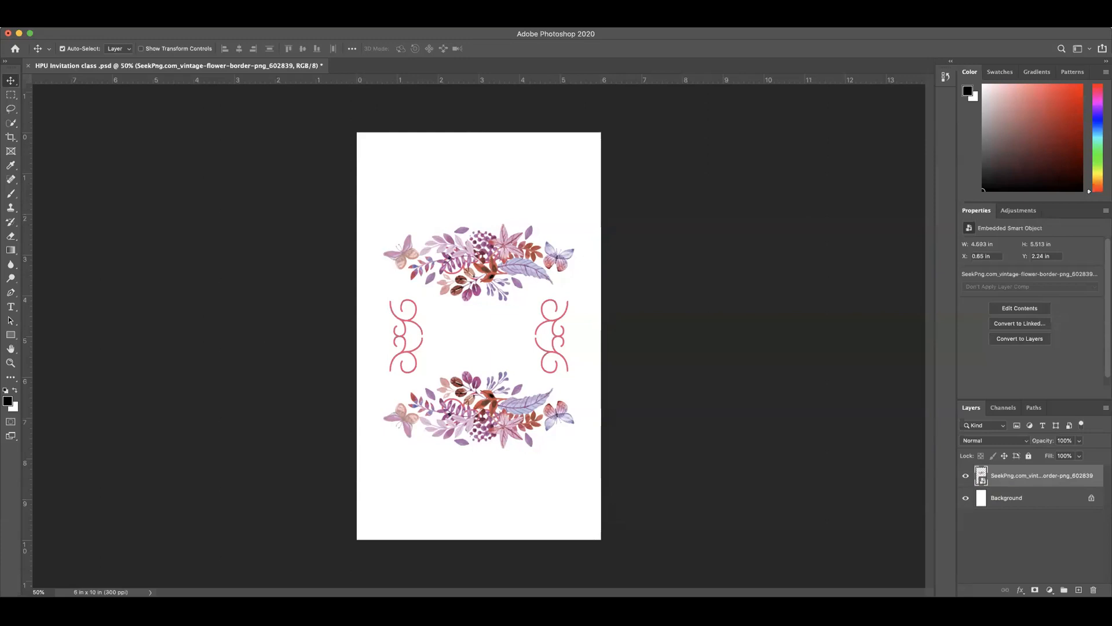
left_click(108, 21)
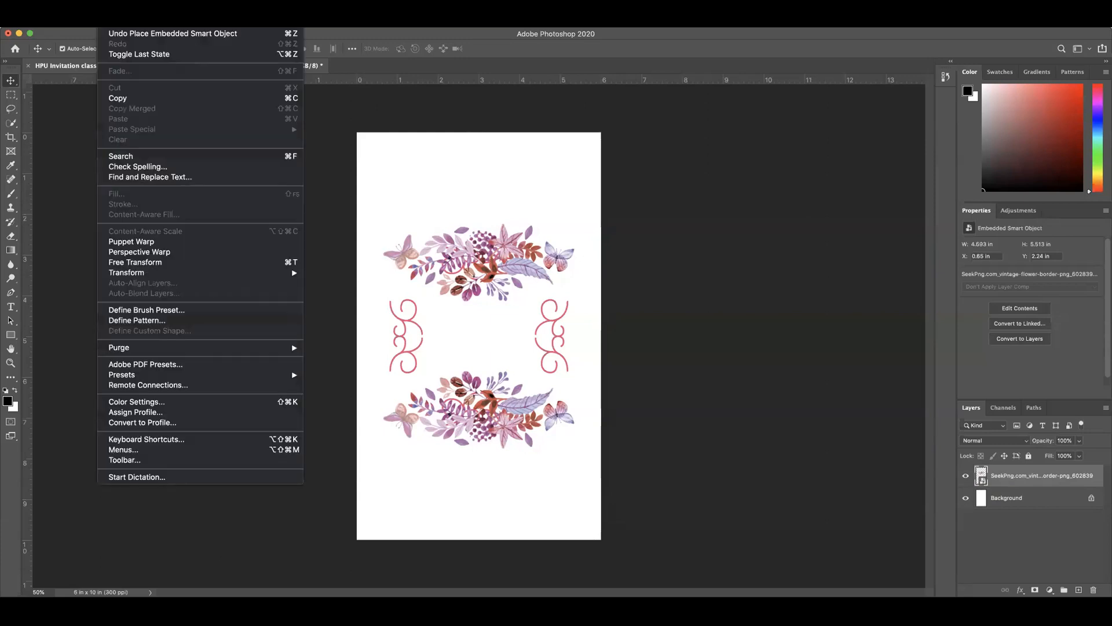
mouse_move(132, 271)
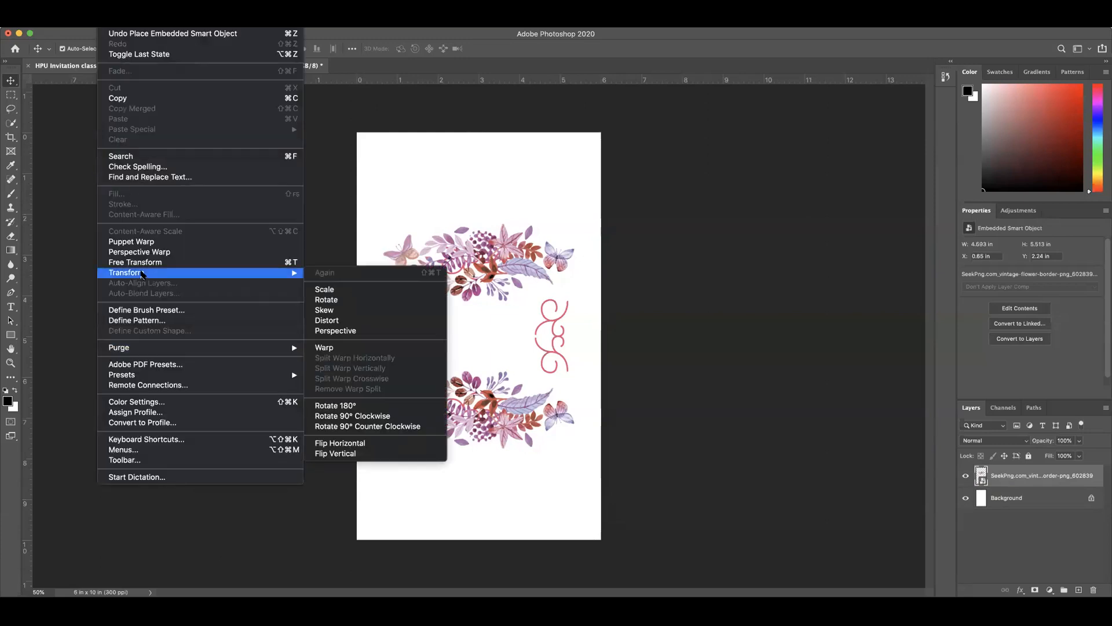
left_click(138, 264)
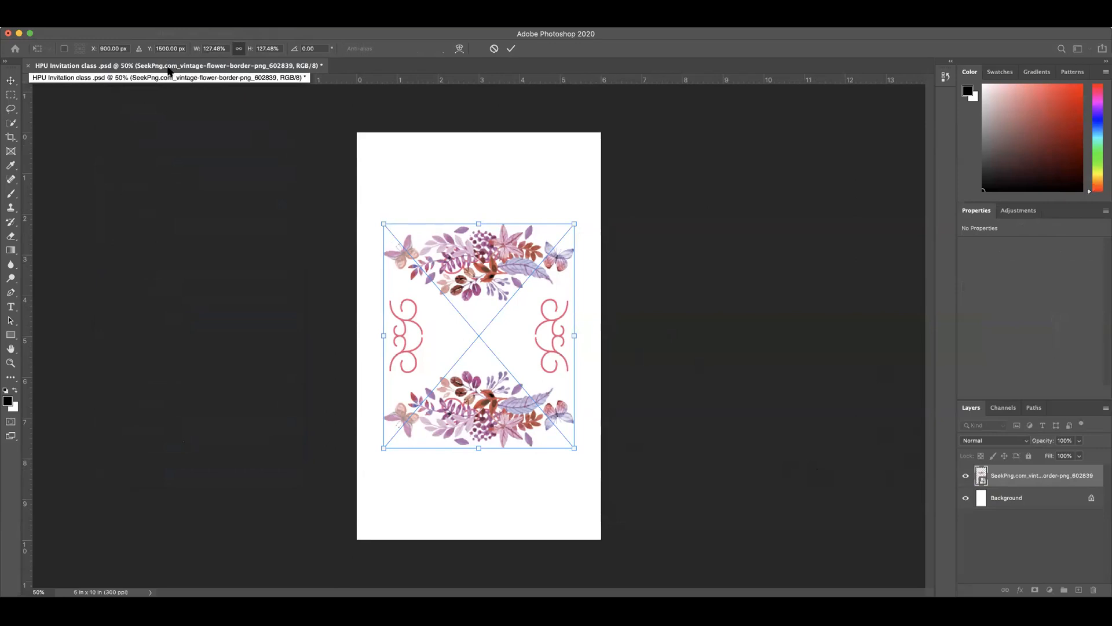
left_click(237, 49)
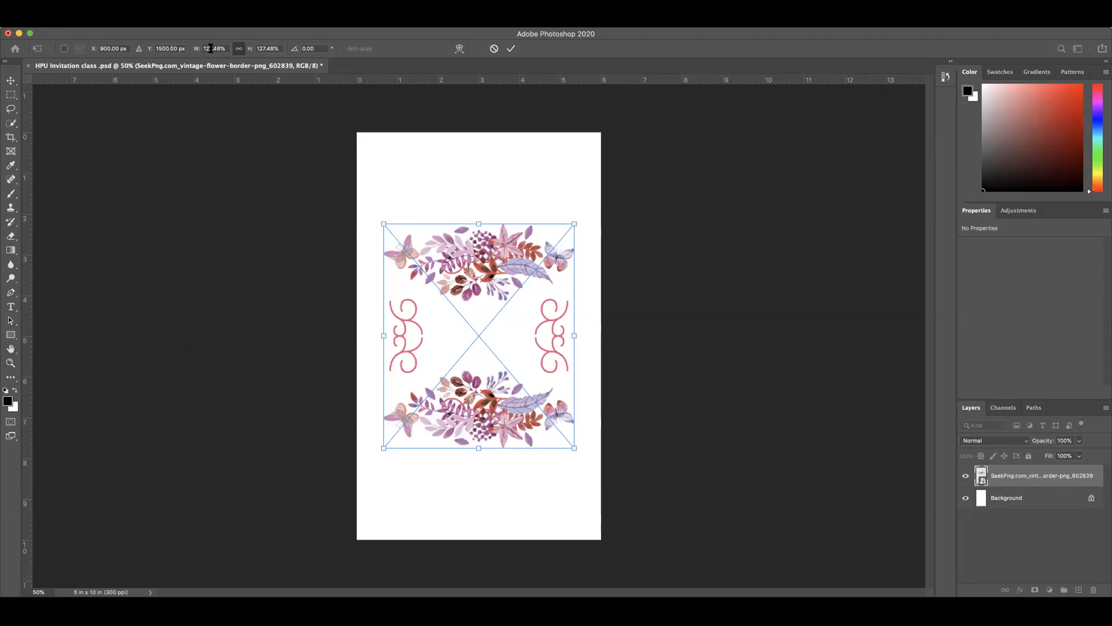
double_click(211, 49)
type("20")
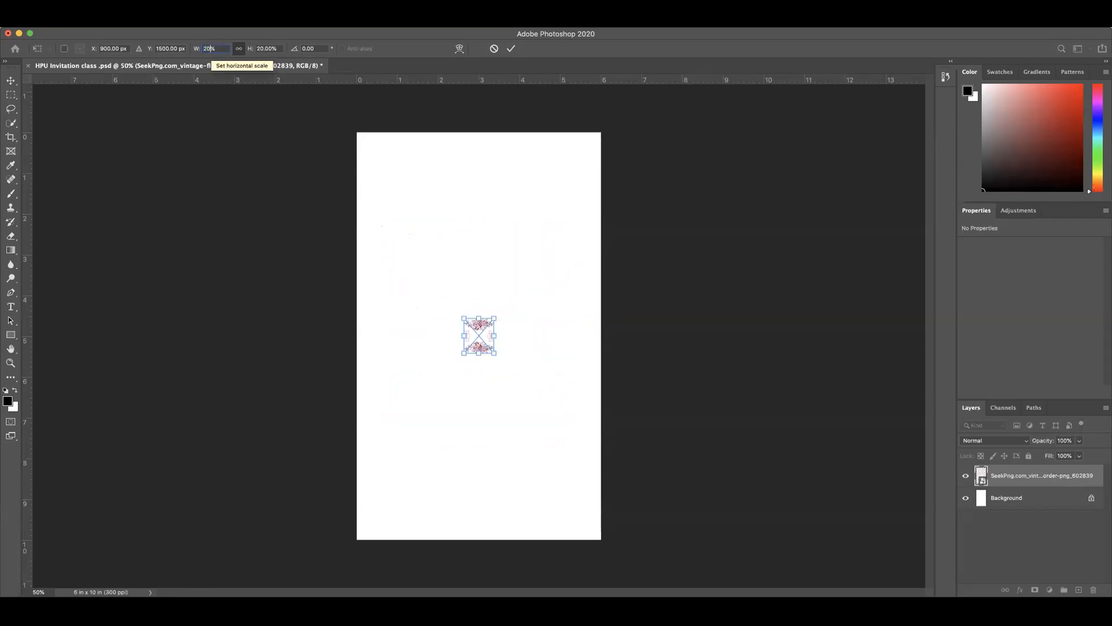
type("0")
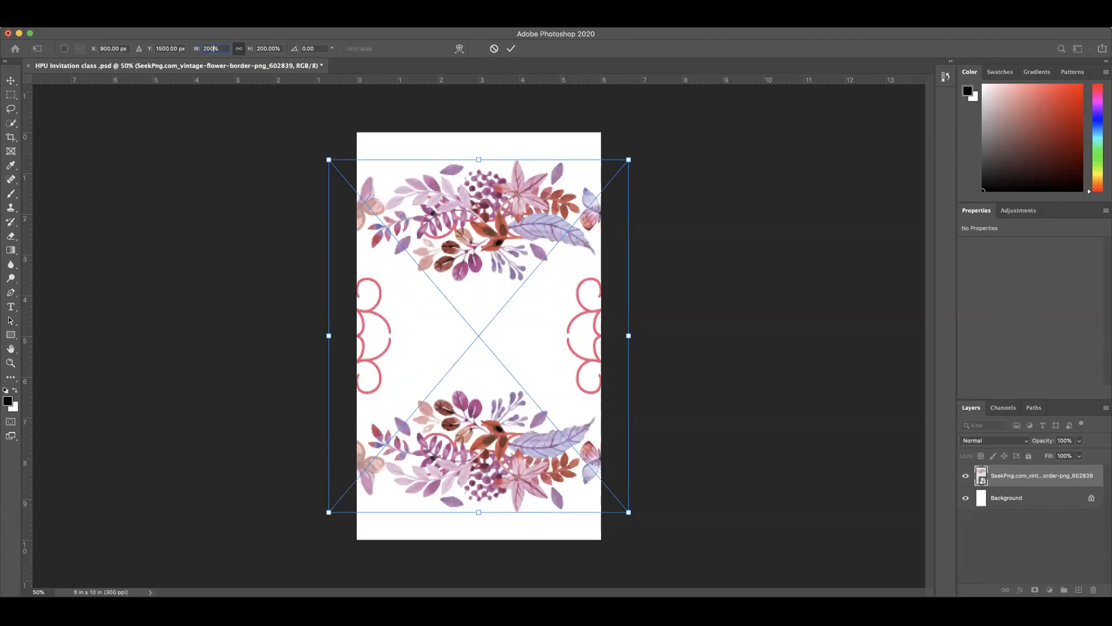
Step: Try proportional scales of 150%, 180% and 250% on the flower border
left_click(239, 51)
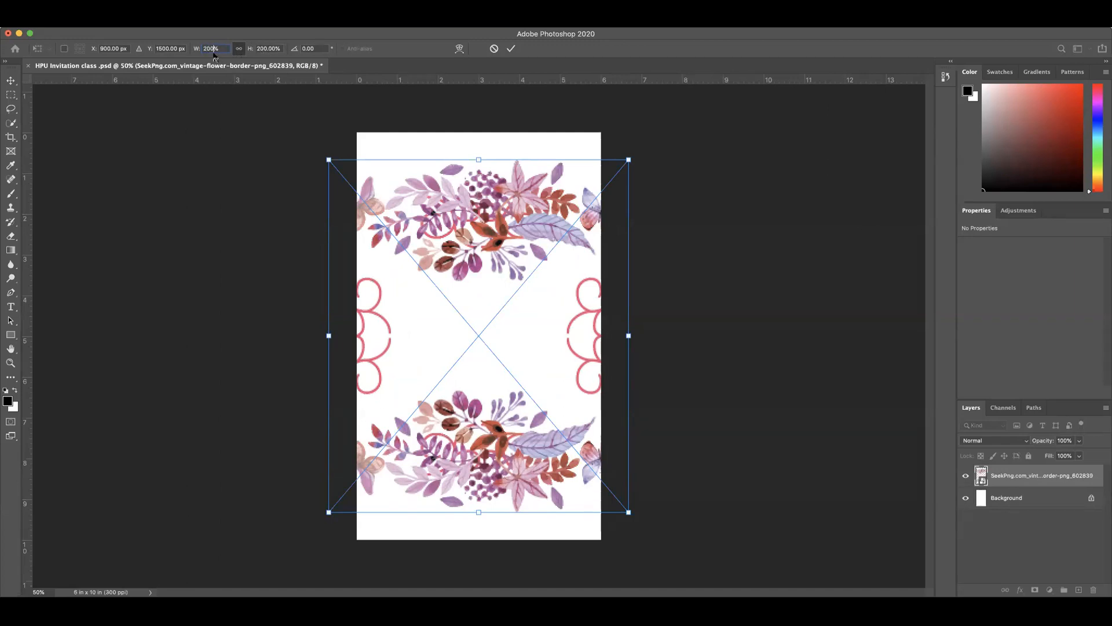
key("BackSpace")
key("BackSpace")
key("BackSpace")
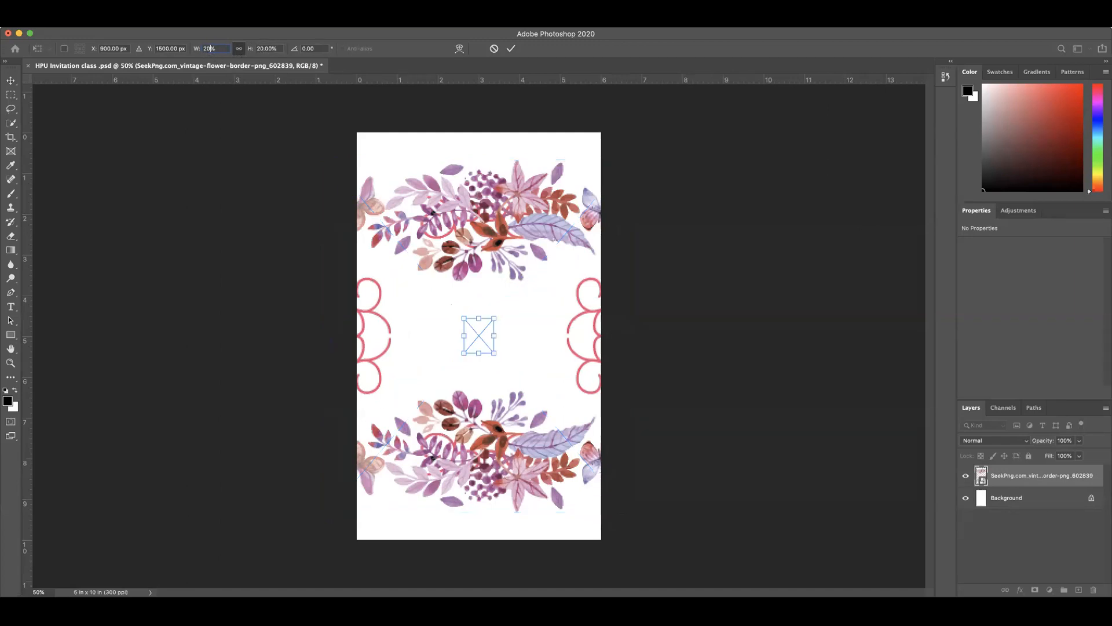
type("150")
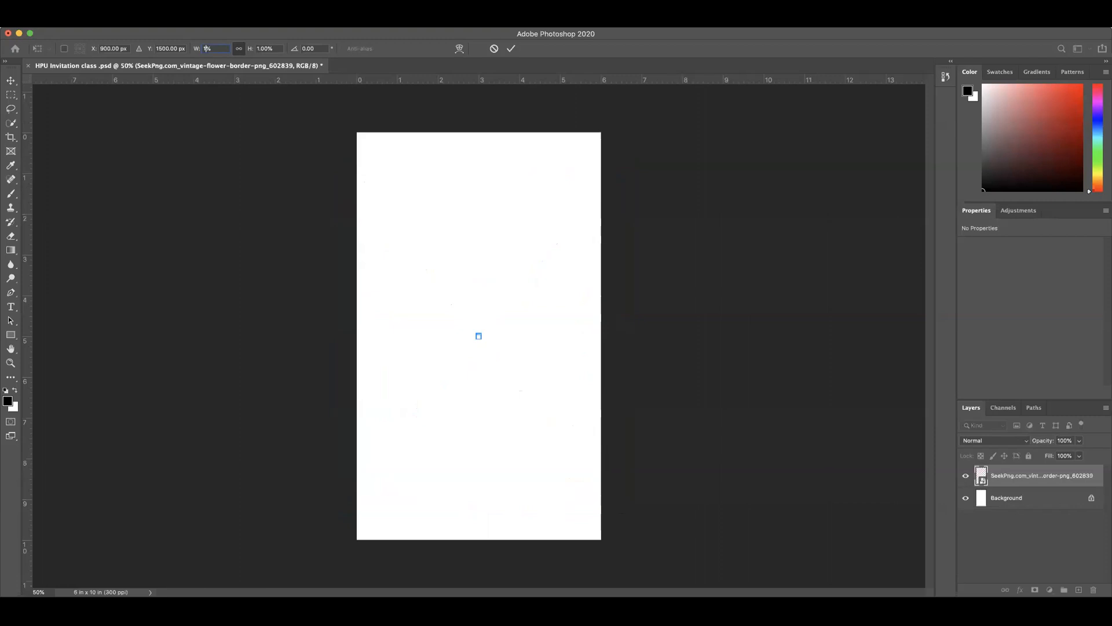
double_click(204, 48)
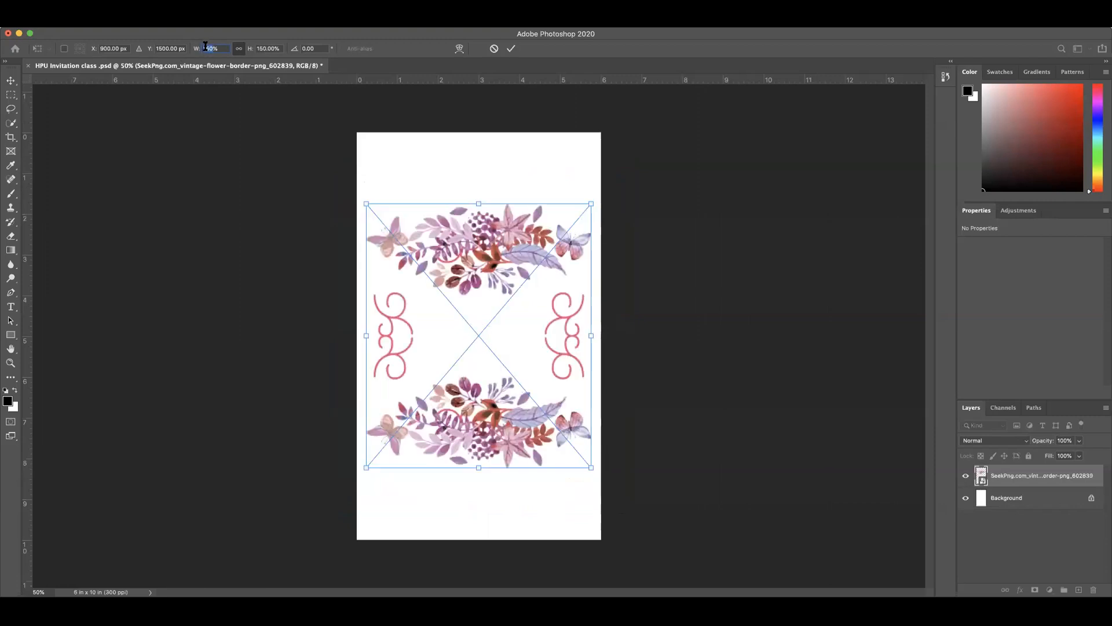
type("180")
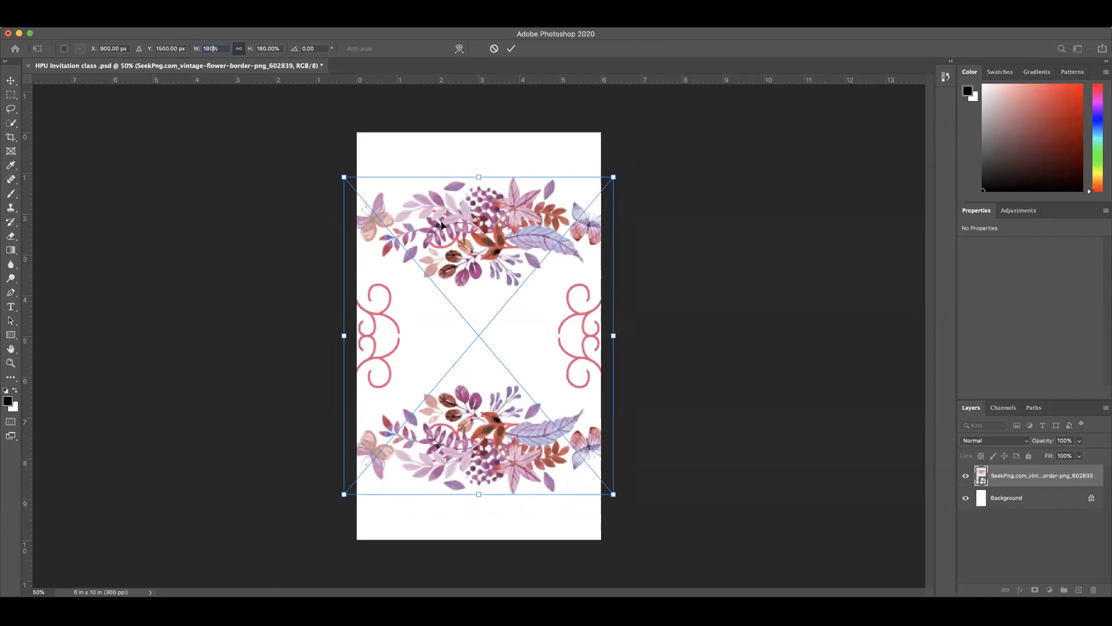
double_click(210, 48)
type("250")
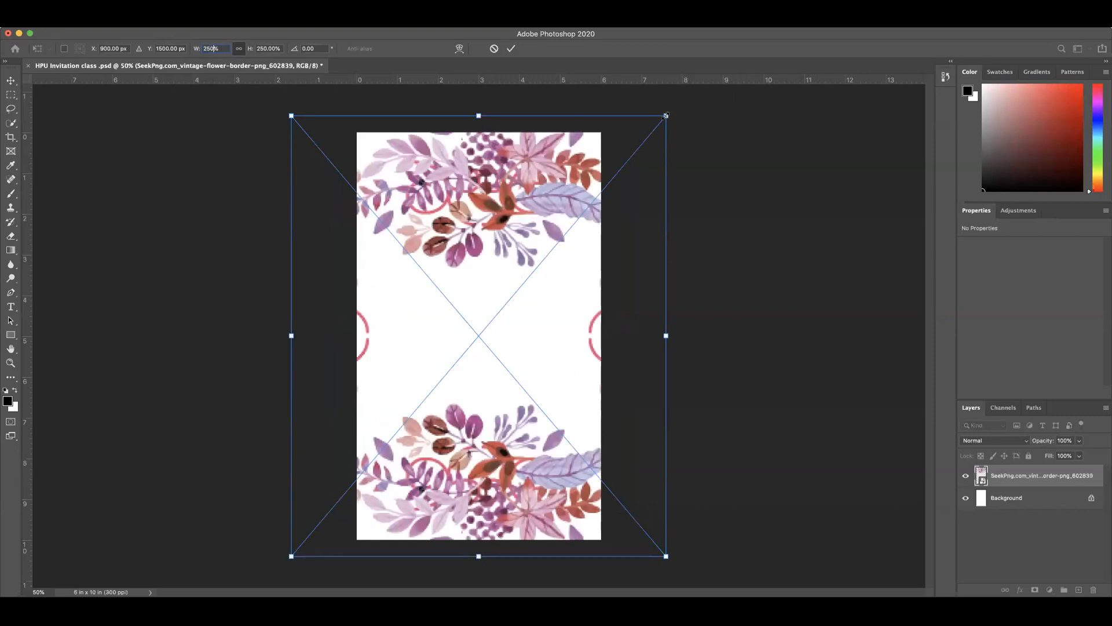
Step: Try stretching the flower border by hand to fill the page, about 163% wide and 234% high, and undo the transform
left_click_drag(666, 116, 566, 200)
left_click_drag(483, 276, 542, 204)
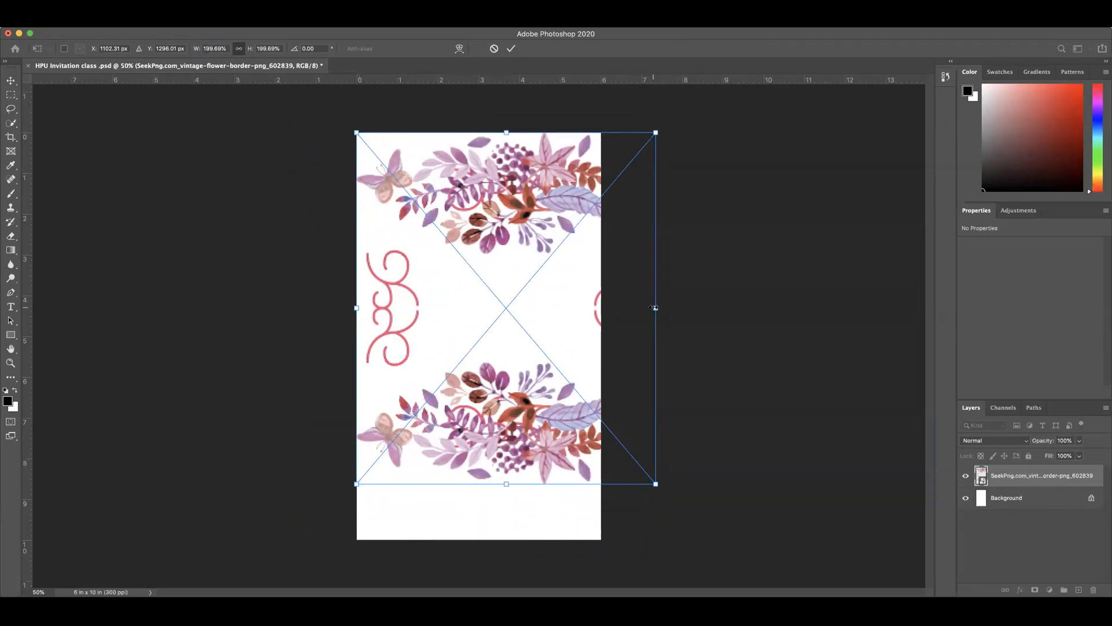
left_click_drag(654, 307, 600, 308)
left_click_drag(478, 483, 478, 543)
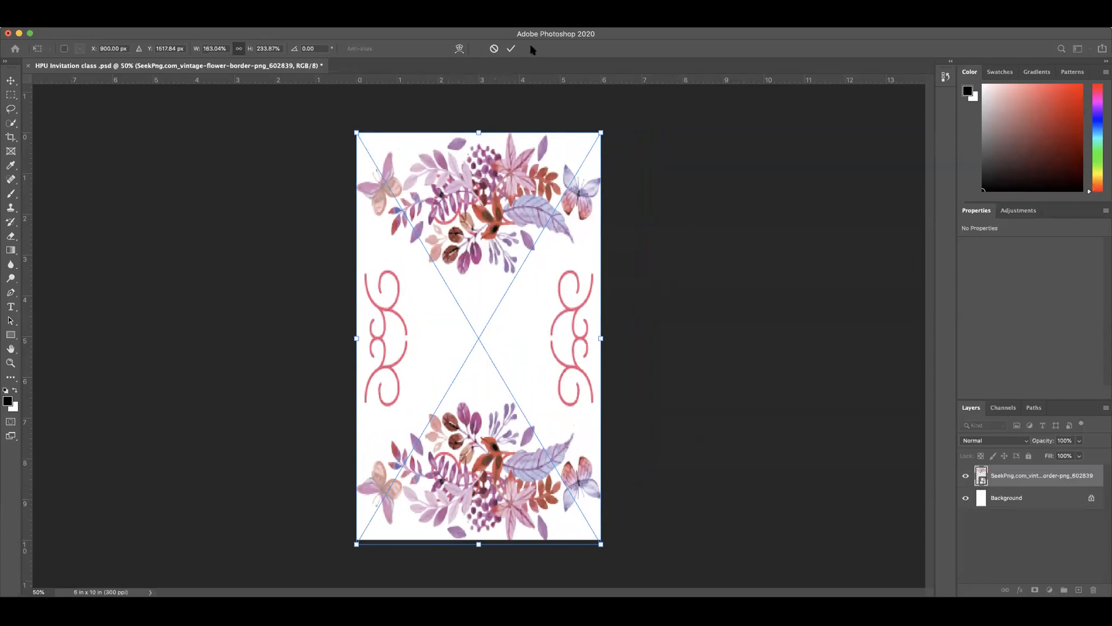
left_click(511, 48)
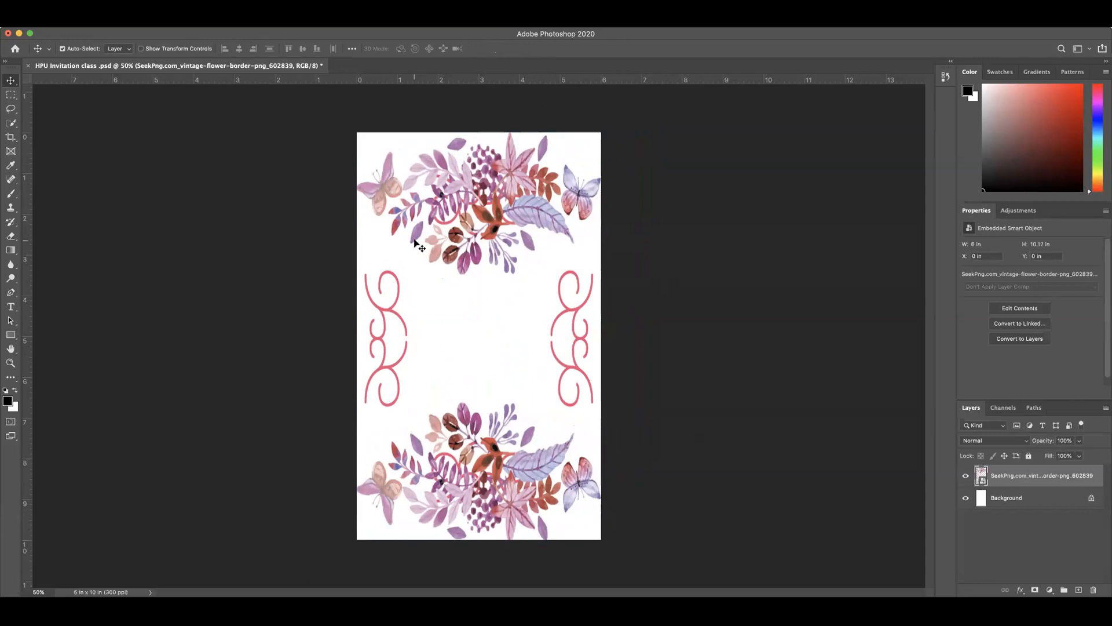
key("super+z")
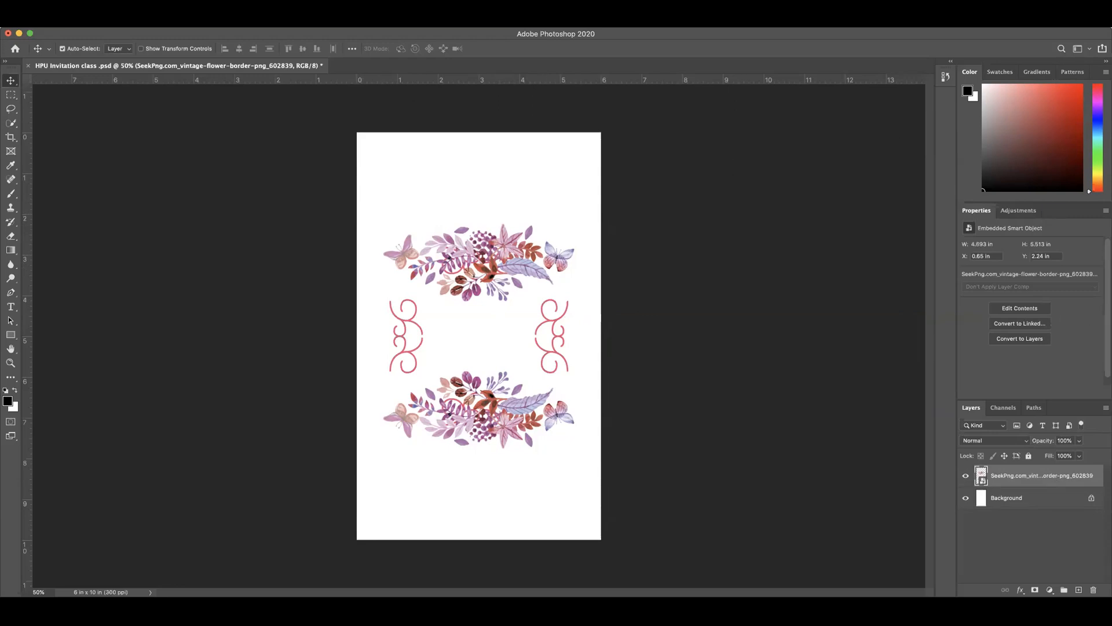
Step: Try enlarging the flower border proportionally to about 422% with Free Transform
left_click(108, 22)
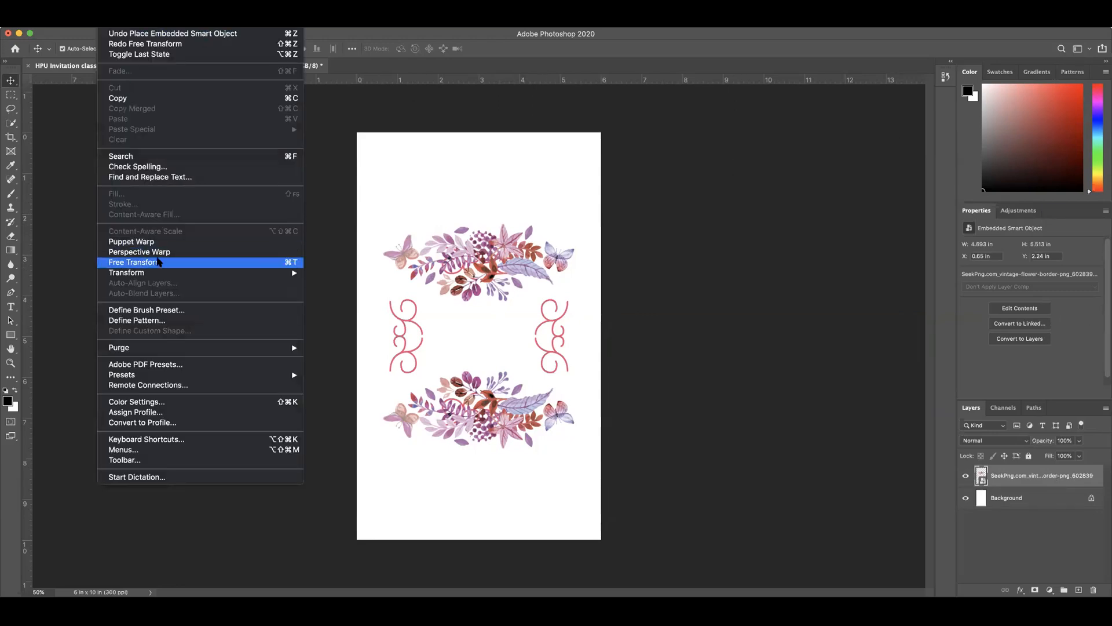
left_click(159, 262)
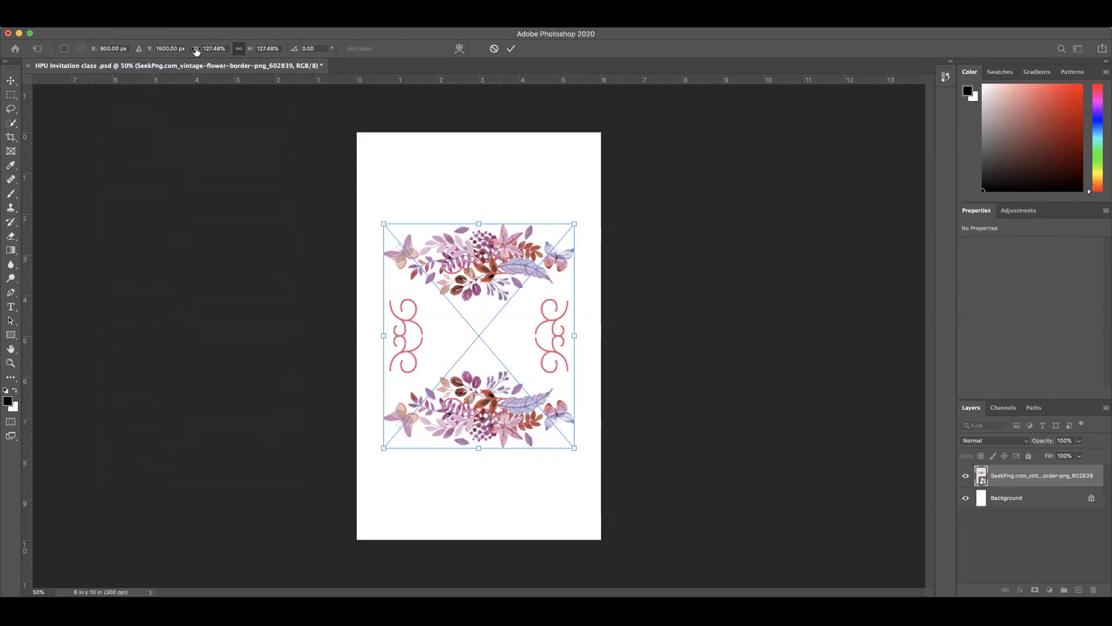
left_click_drag(196, 51, 357, 46)
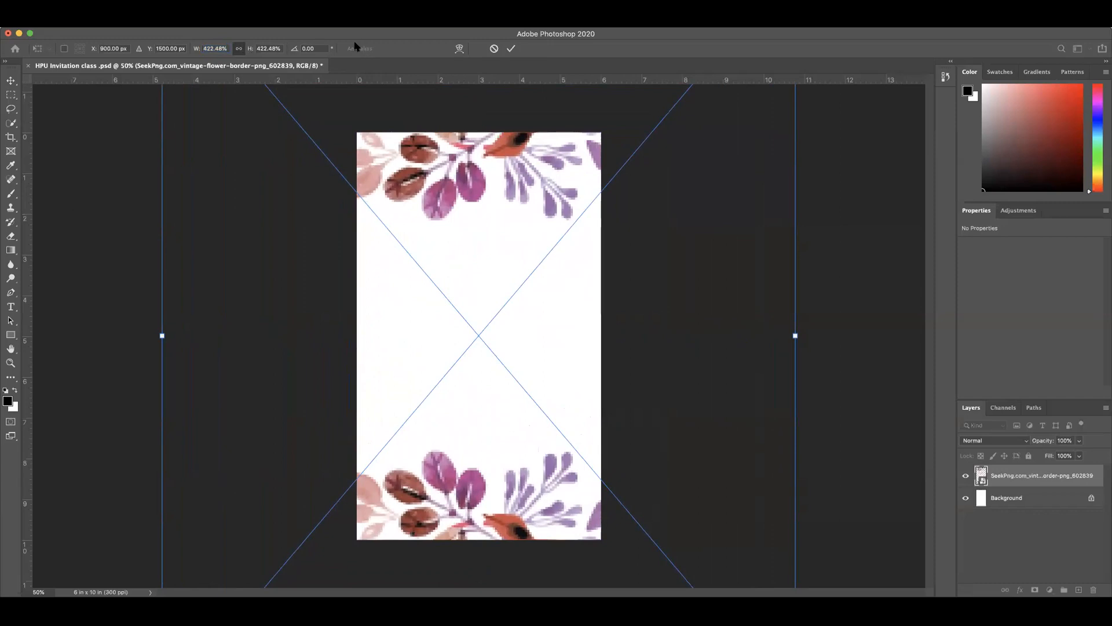
left_click(510, 48)
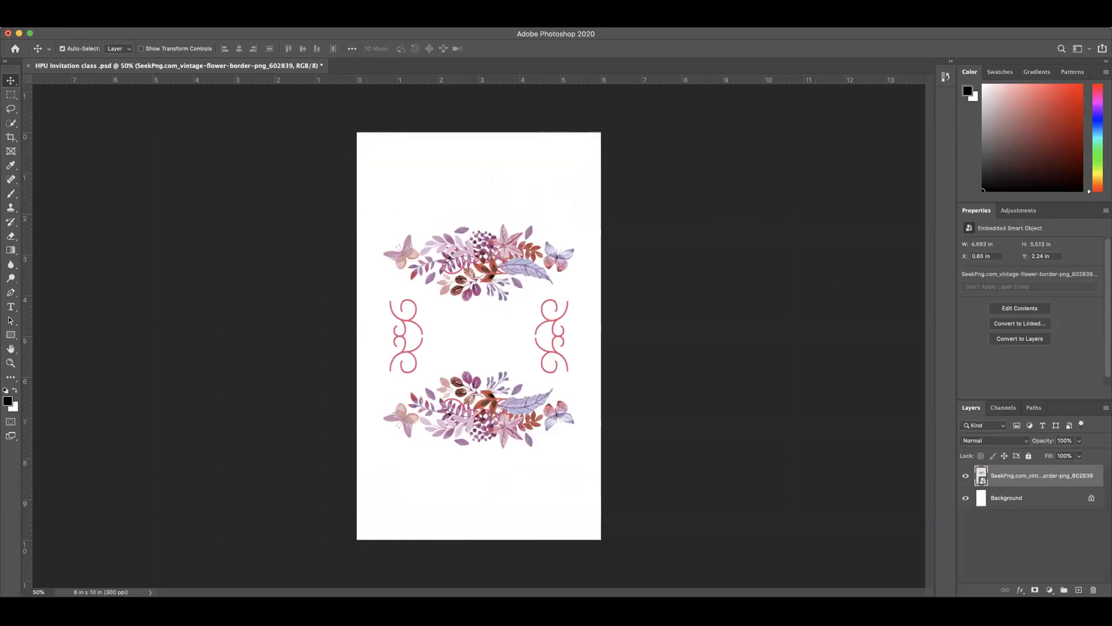
Step: Enlarge the flower border proportionally to about 399.5% with Free Transform, commit it and deselect the layer
left_click(108, 21)
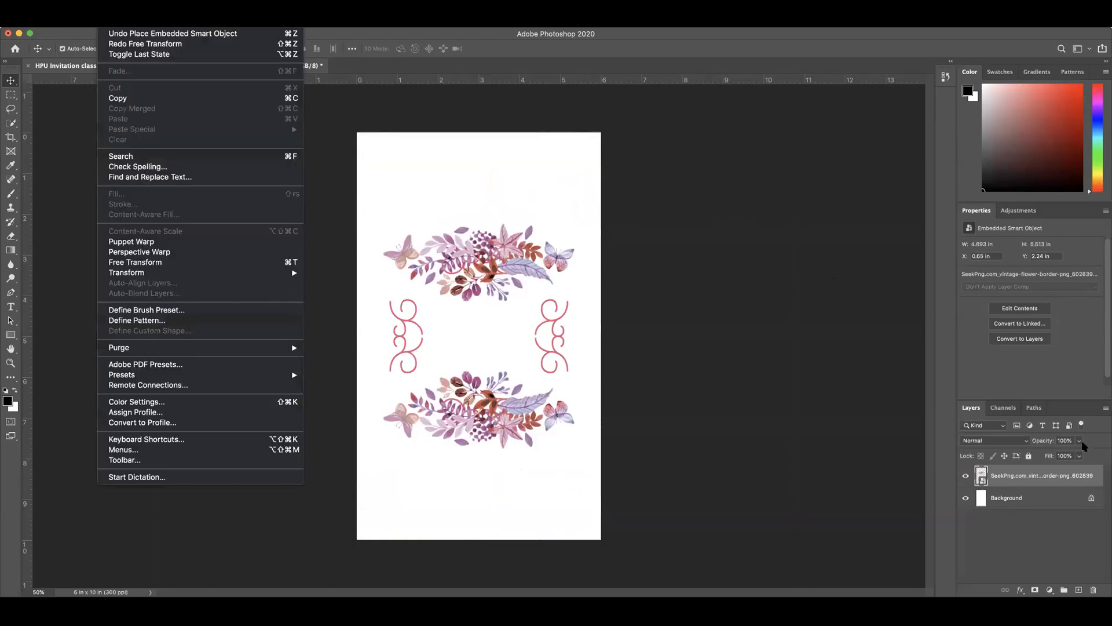
left_click(1050, 479)
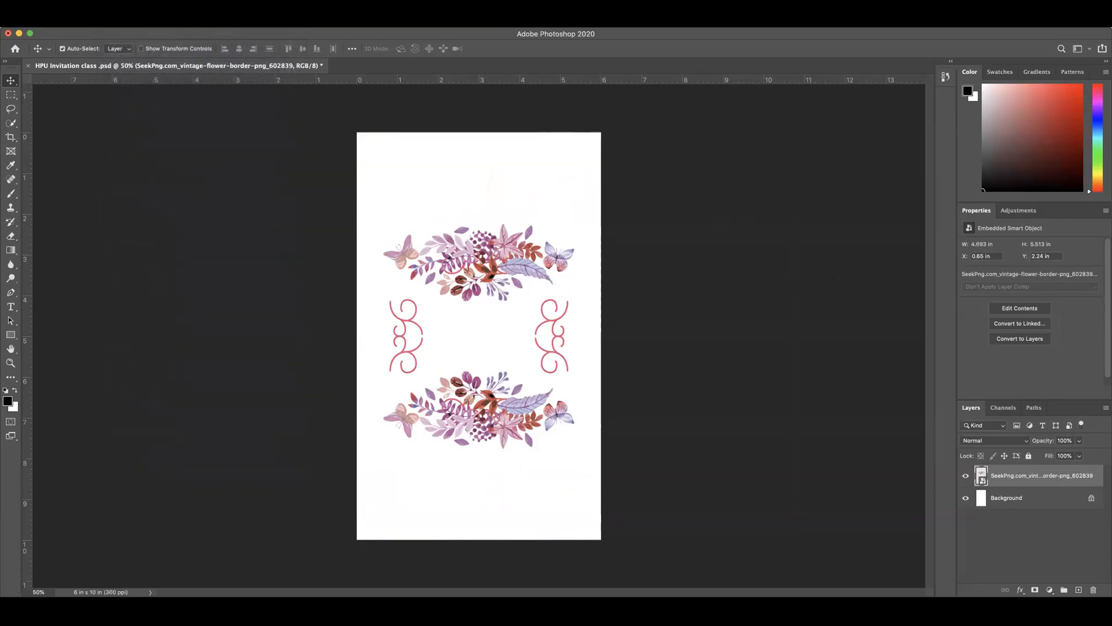
left_click(107, 21)
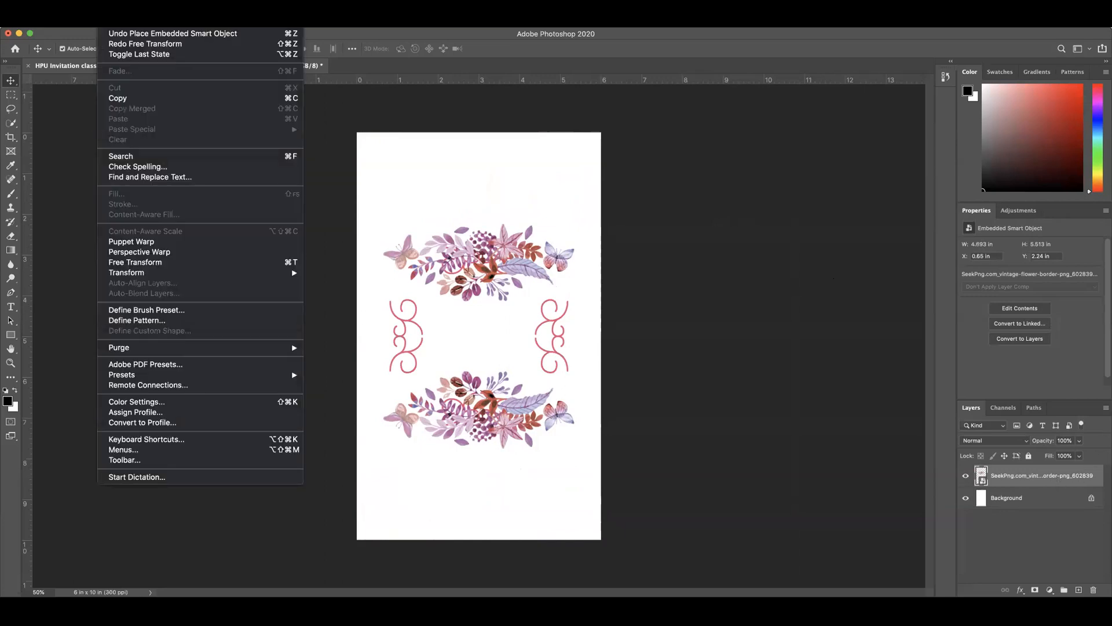
left_click(161, 263)
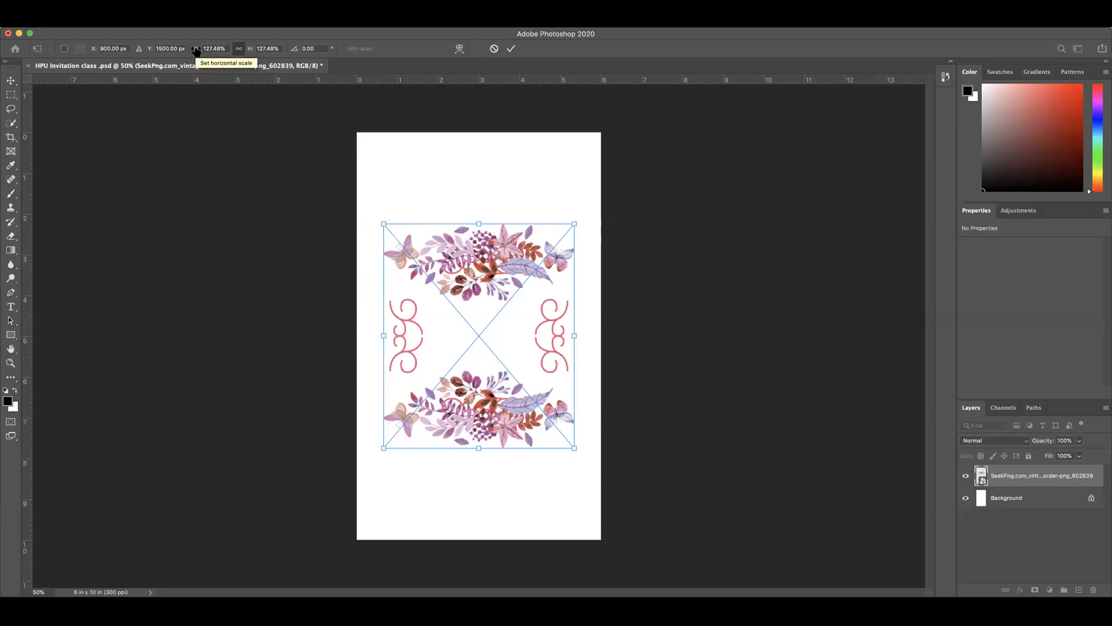
left_click_drag(196, 51, 344, 60)
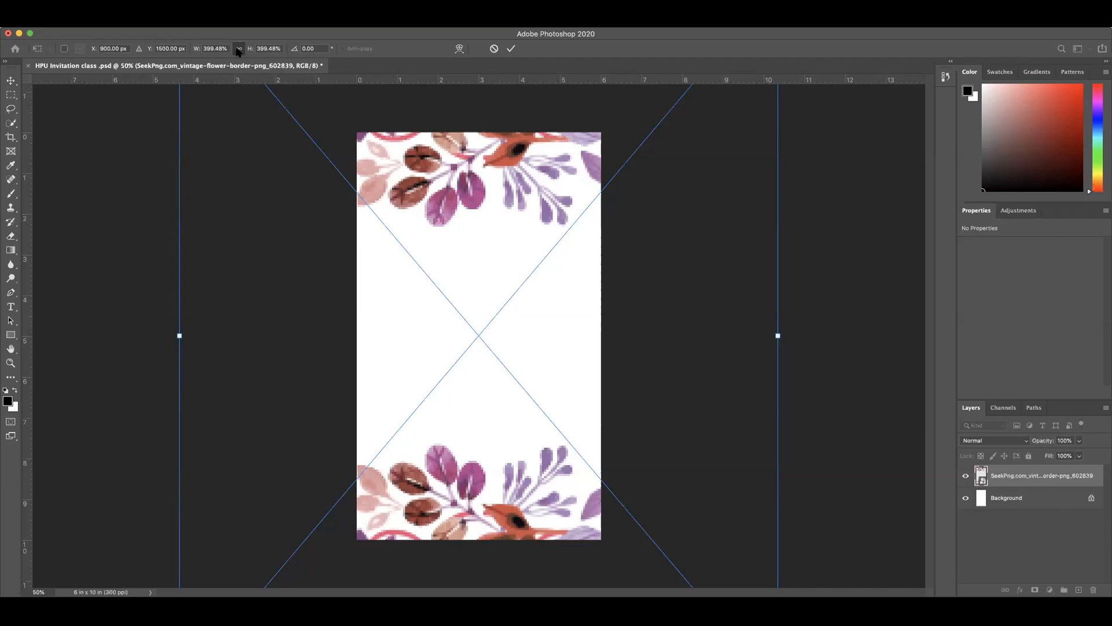
left_click(513, 50)
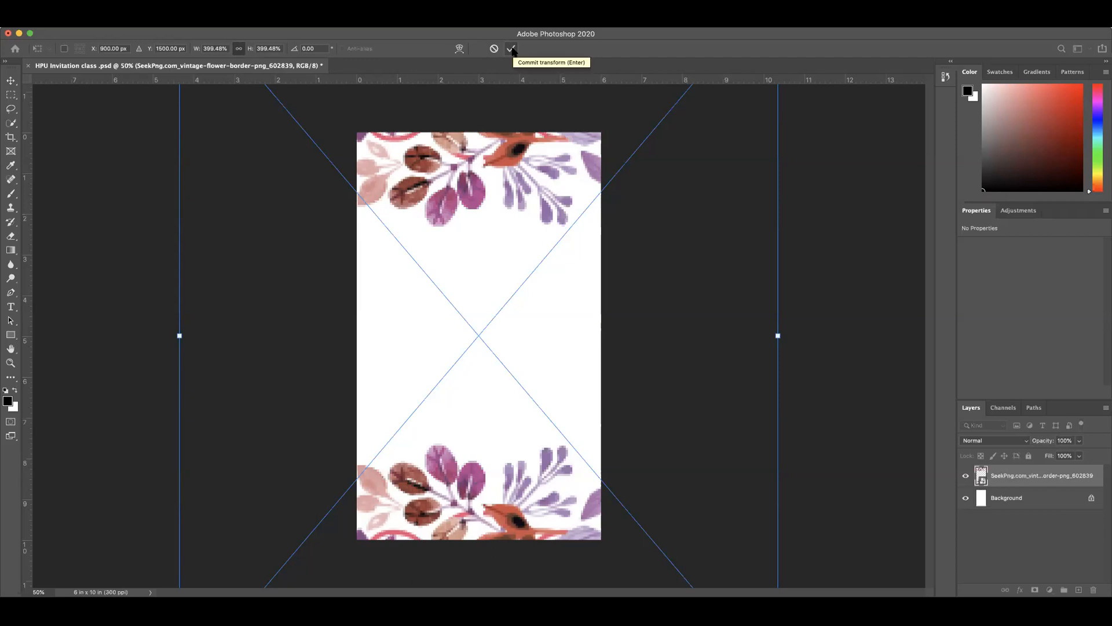
left_click(511, 49)
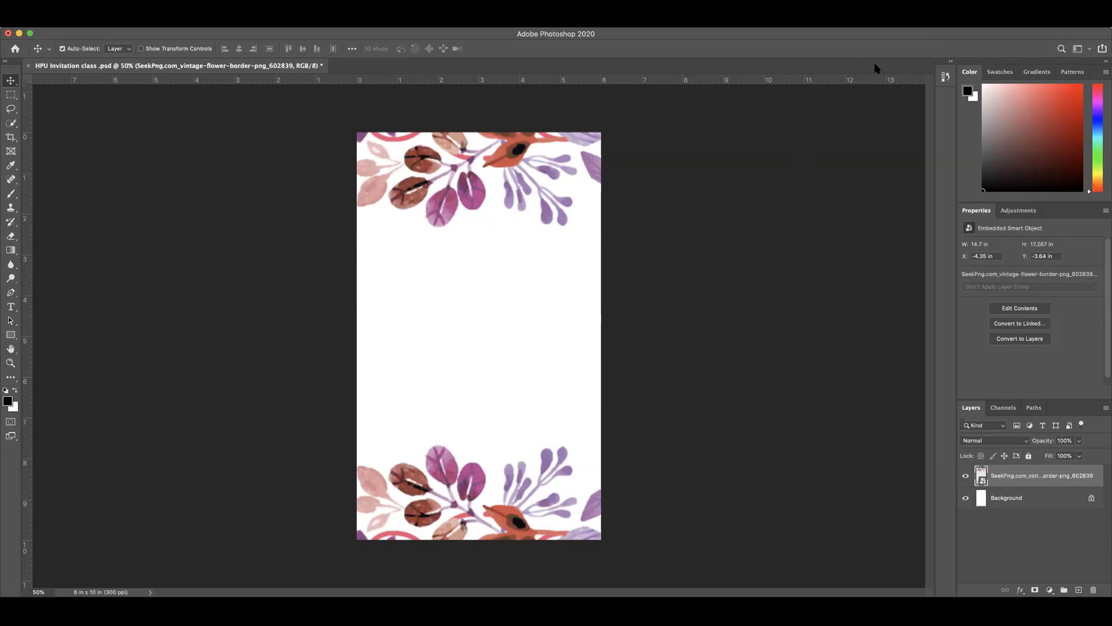
left_click(260, 172)
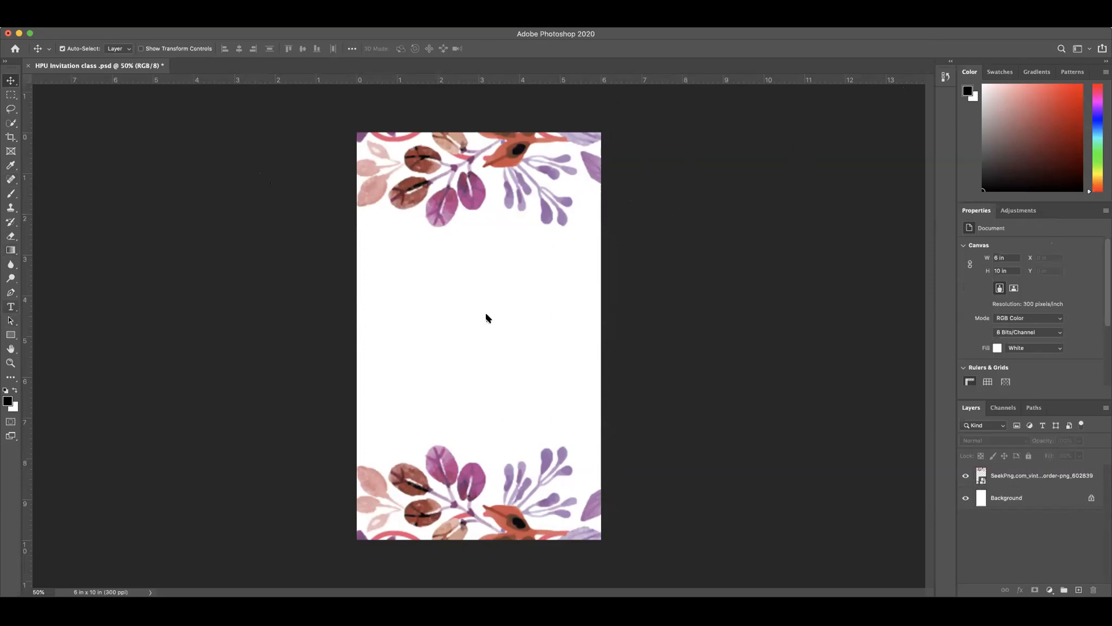
Step: Start a horizontal text line below the upper flowers, trying the lowercase wording "you are cordia" and erasing it
left_click(10, 311)
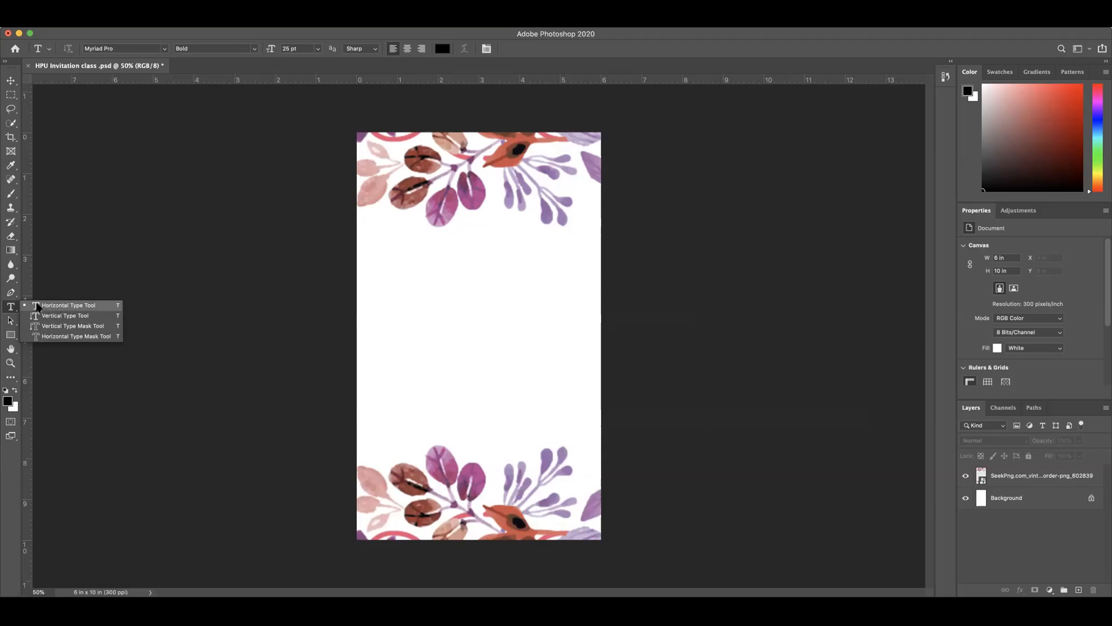
left_click(424, 248)
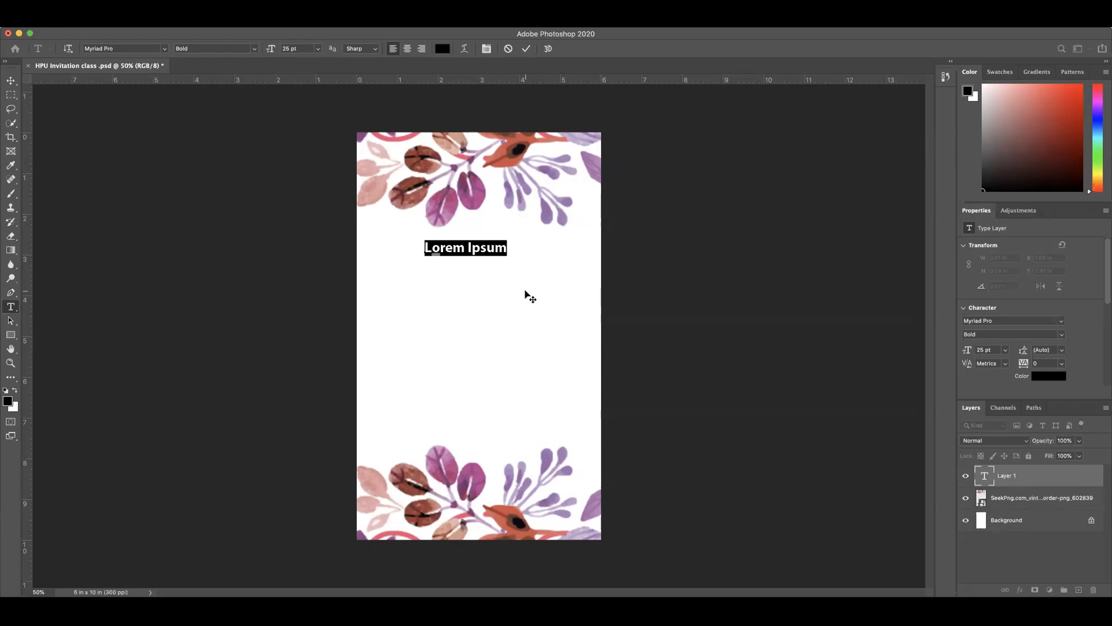
type("you are")
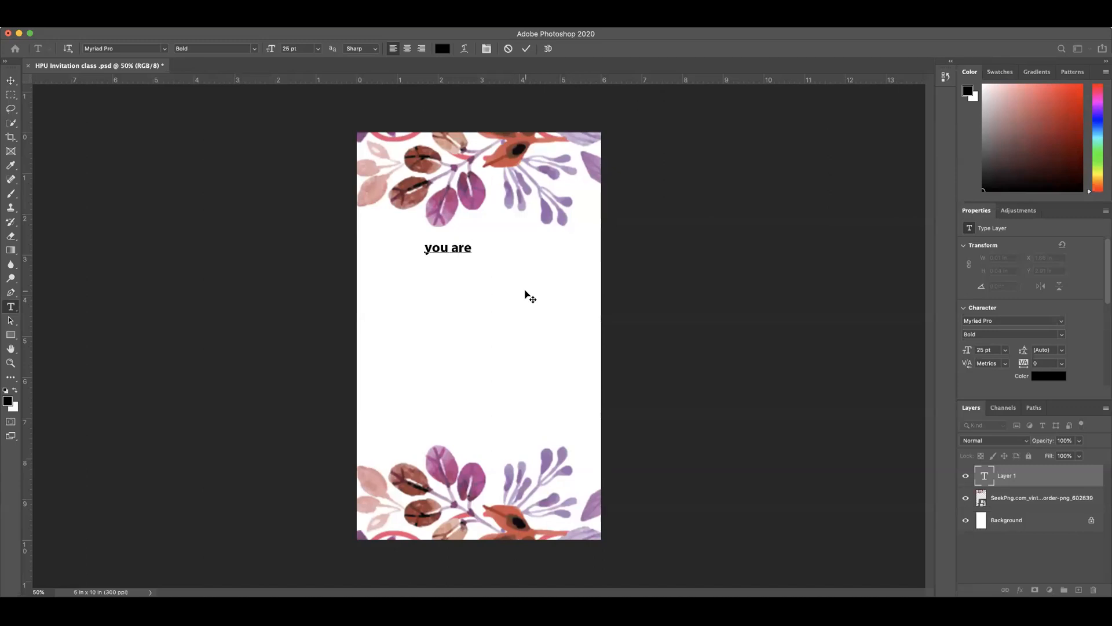
type(" cordia")
key("BackSpace")
key("BackSpace")
key("BackSpace")
key("BackSpace")
key("BackSpace")
key("BackSpace")
Step: Enter the capitalized heading "YOU ARE CORDUALLY INVITED" in the text line and commit it
key("BackSpace")
key("BackSpace")
key("BackSpace")
key("BackSpace")
key("BackSpace")
key("BackSpace")
key("BackSpace")
type("YOUARE")
key("BackSpace")
key("BackSpace")
key("BackSpace")
type("A")
key("BackSpace")
type("RE CORD")
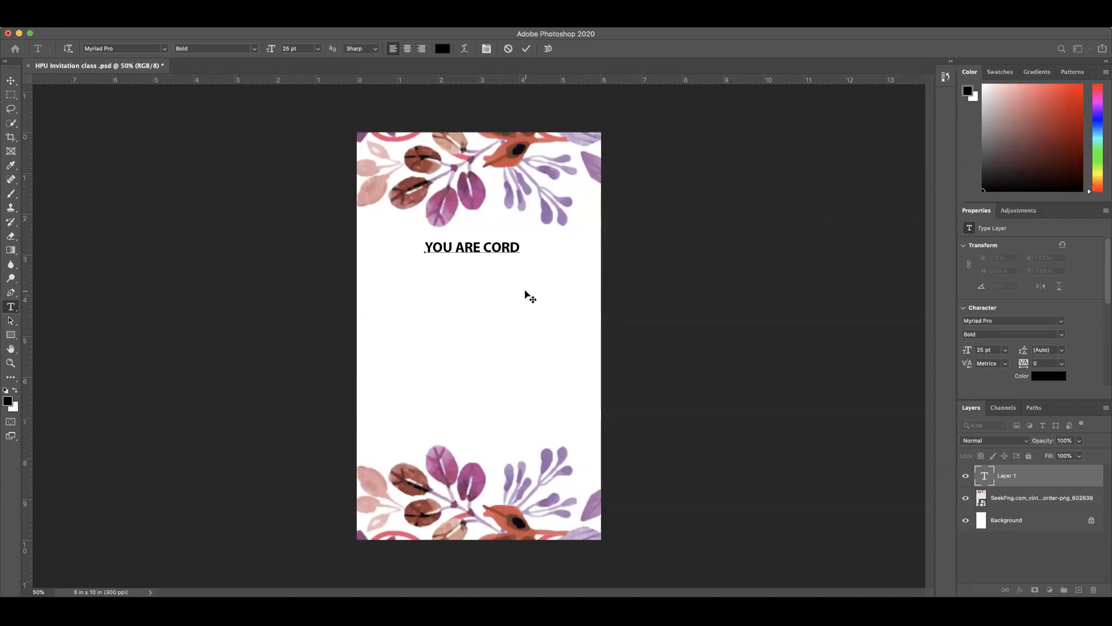
type("UALLY IN")
key("BackSpace")
type("VITE")
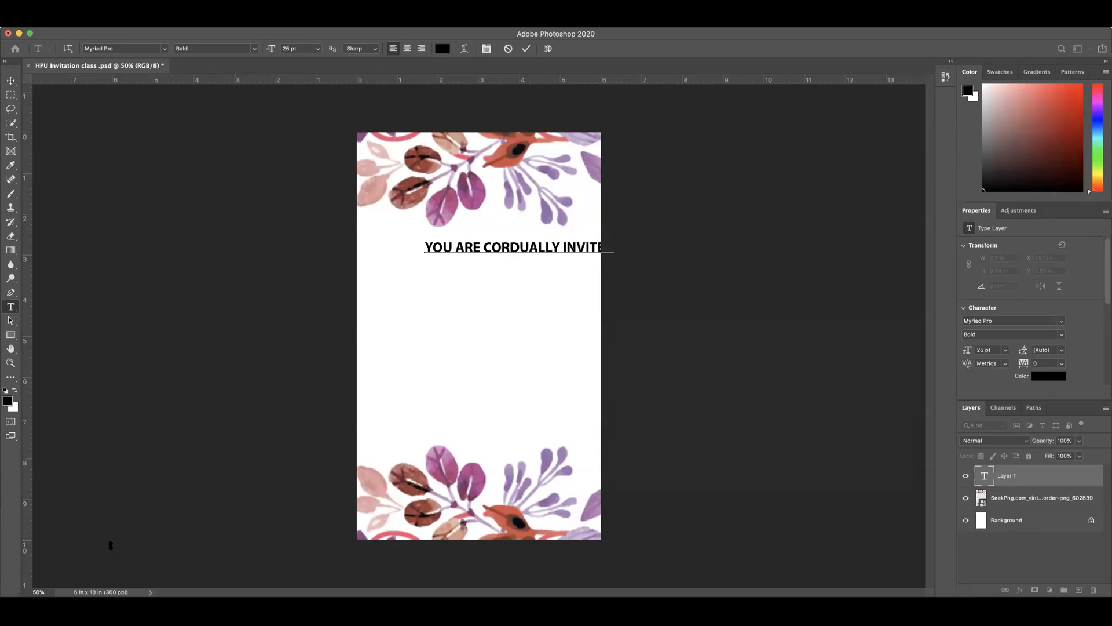
left_click(526, 50)
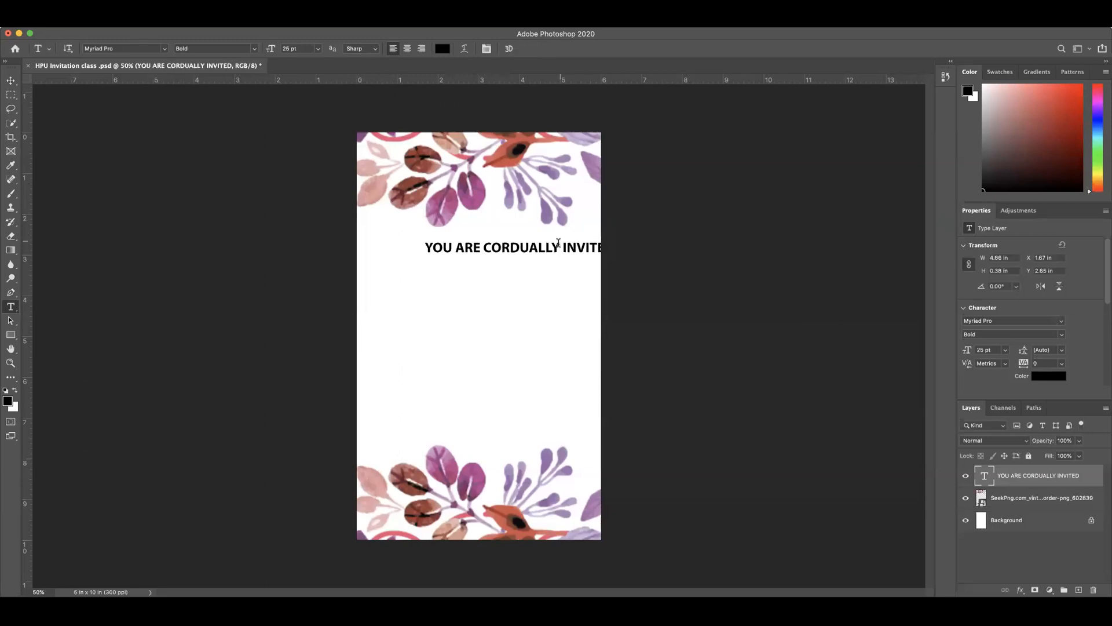
Step: Move the heading so it sits roughly centered across the page below the upper flowers, and deselect its layer
left_click(10, 80)
left_click_drag(539, 252, 495, 253)
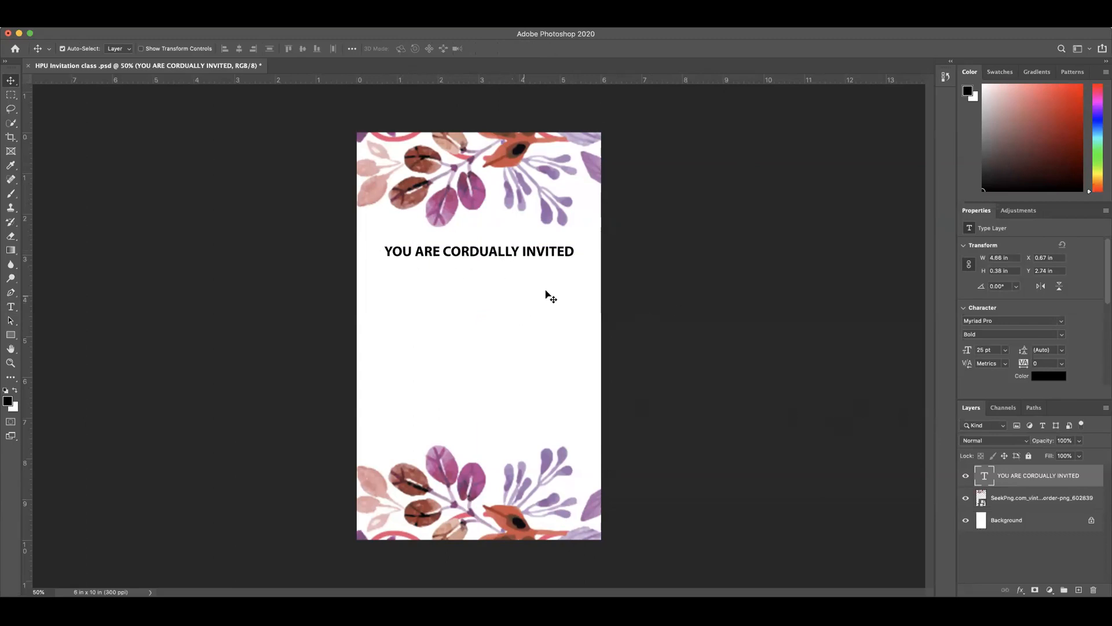
left_click(506, 303)
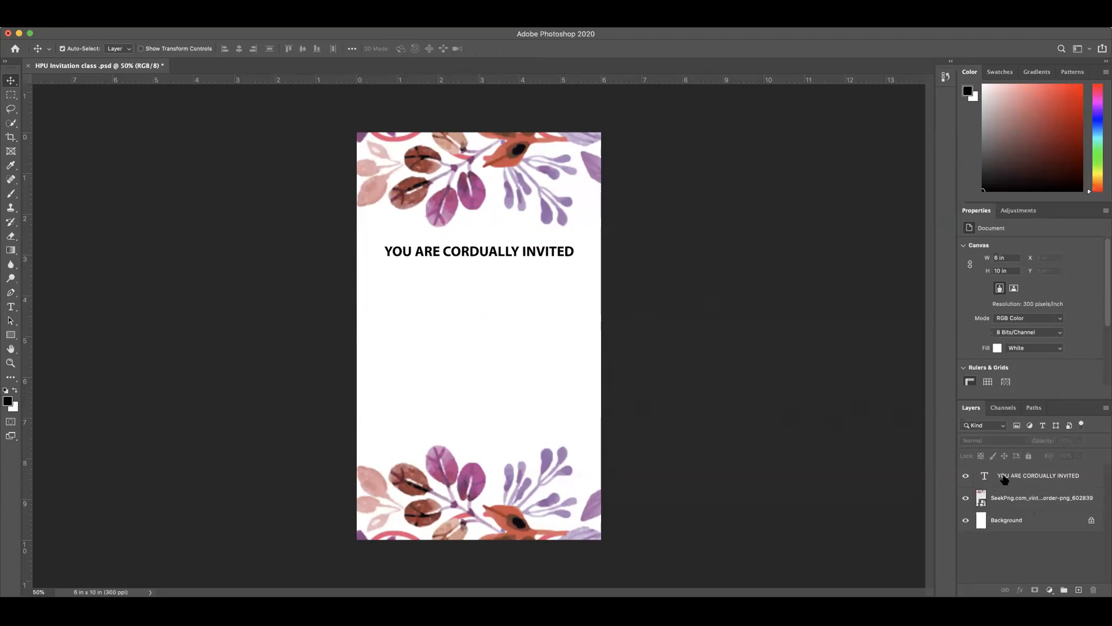
Step: Select all of the heading's text for editing and set its text color to pure black
left_click(1050, 480)
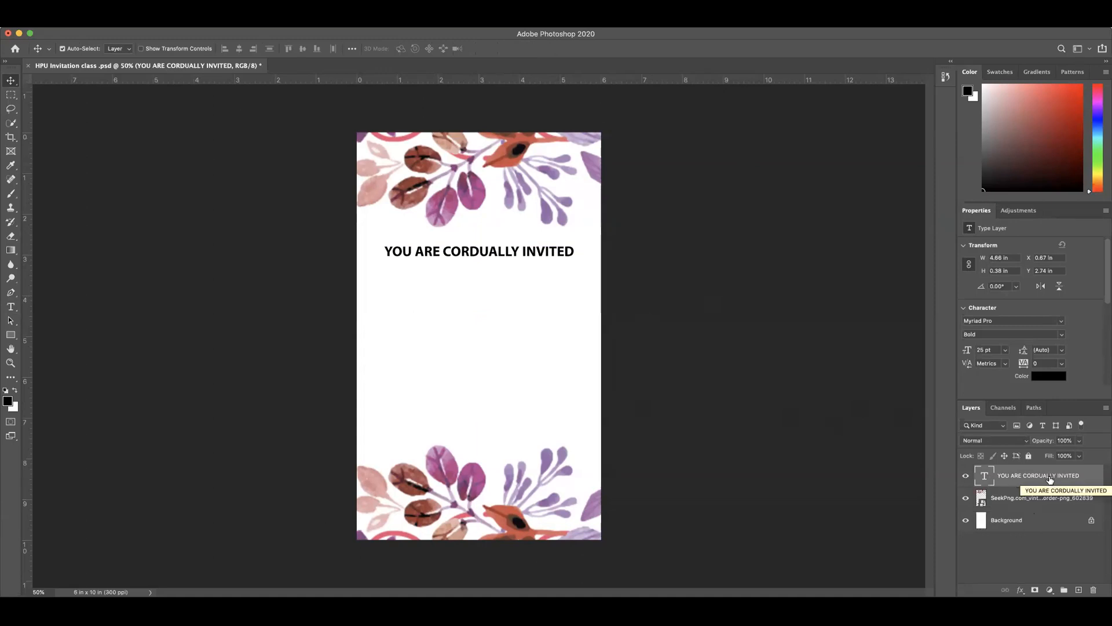
double_click(984, 477)
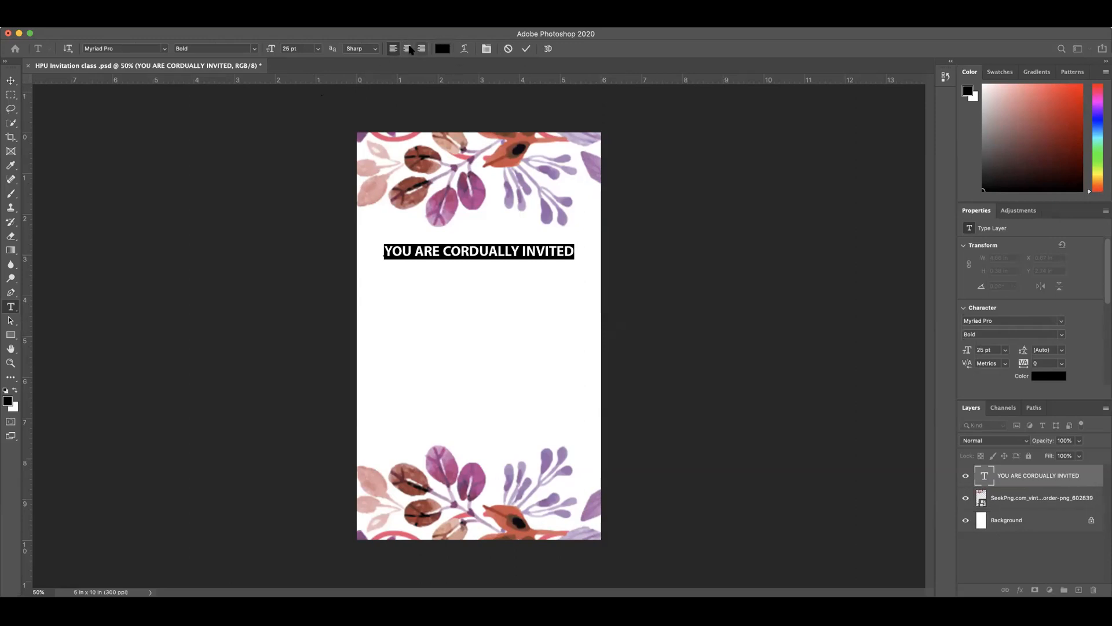
left_click(440, 50)
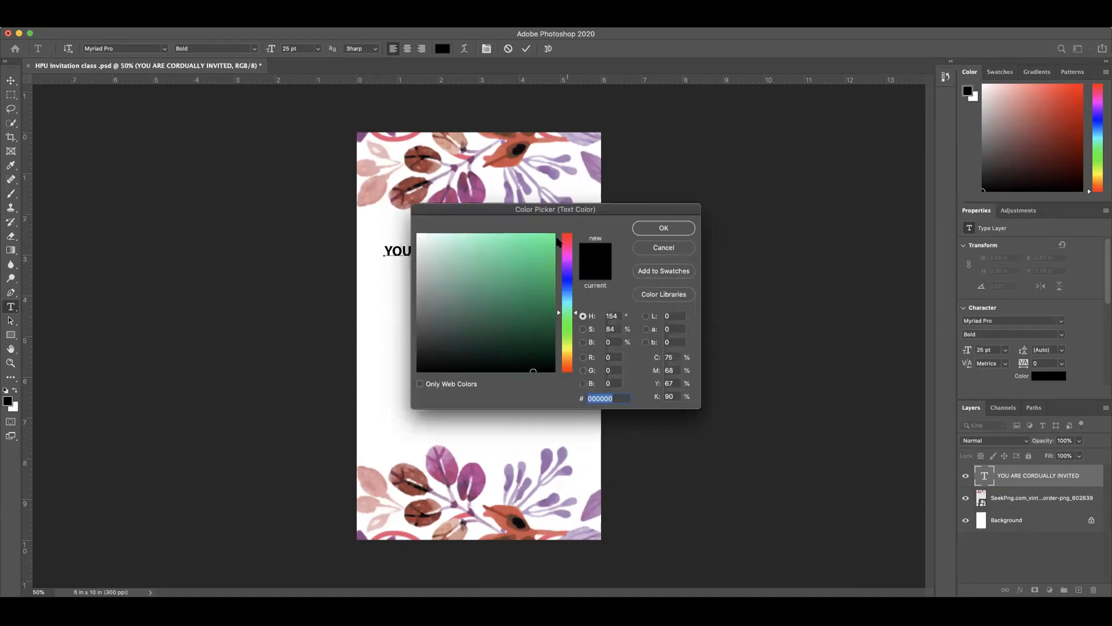
left_click(672, 248)
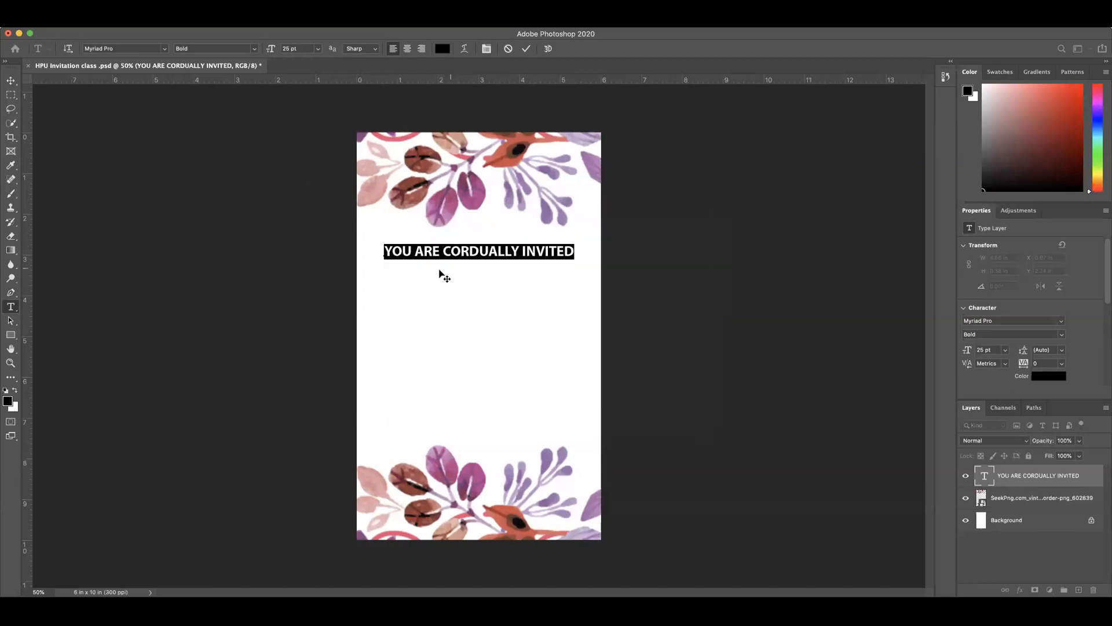
left_click(440, 51)
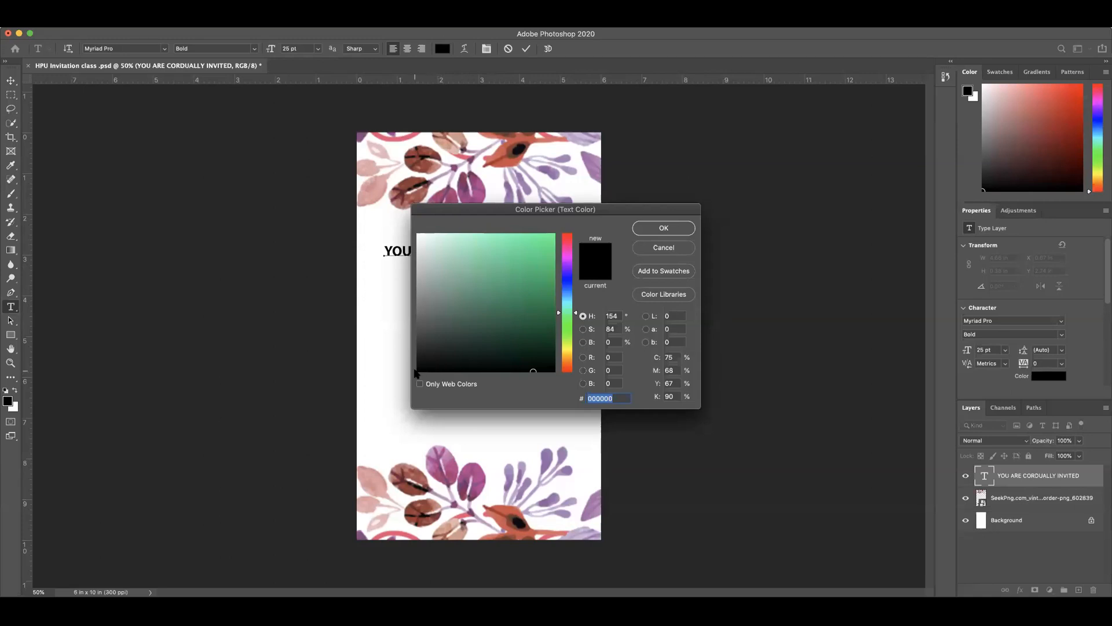
left_click(416, 371)
left_click(669, 231)
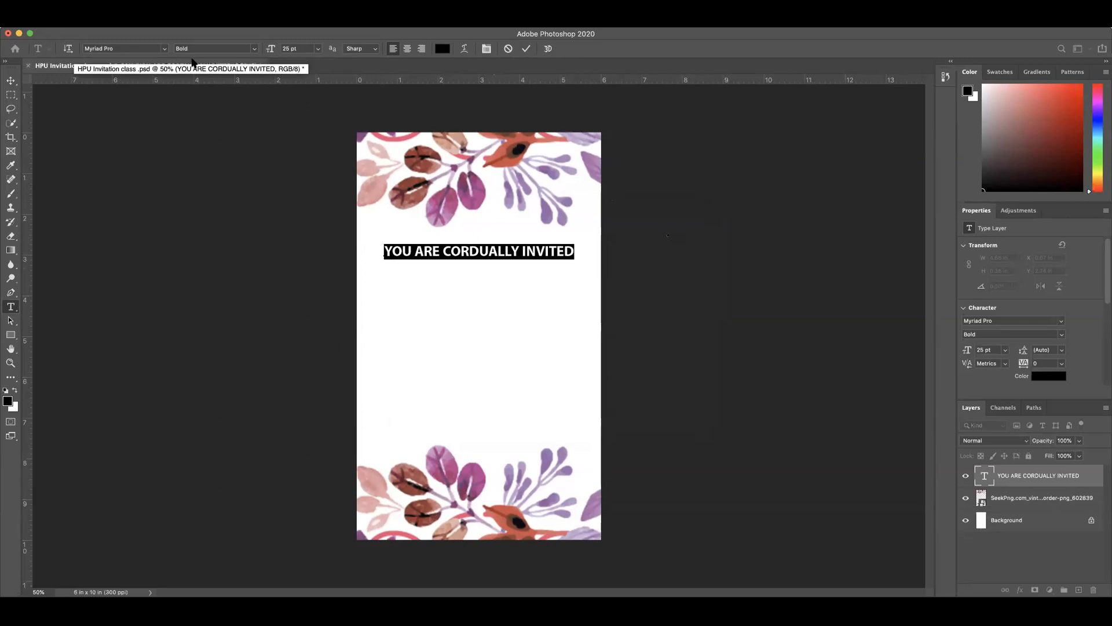
Step: Change the selected heading text's font to Arial Black
left_click(143, 48)
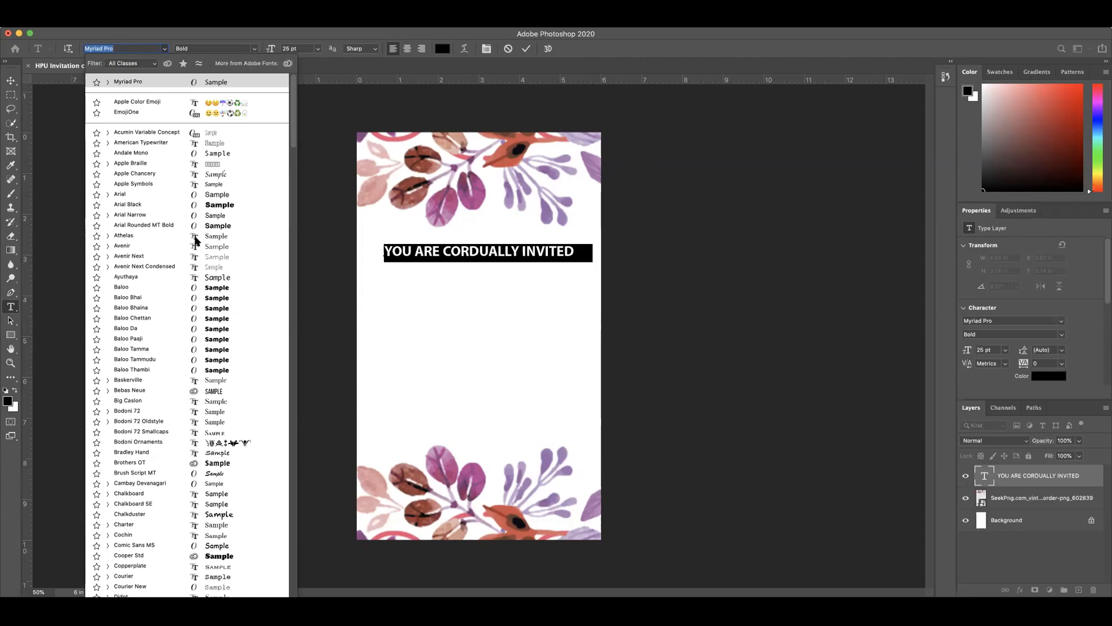
left_click(128, 205)
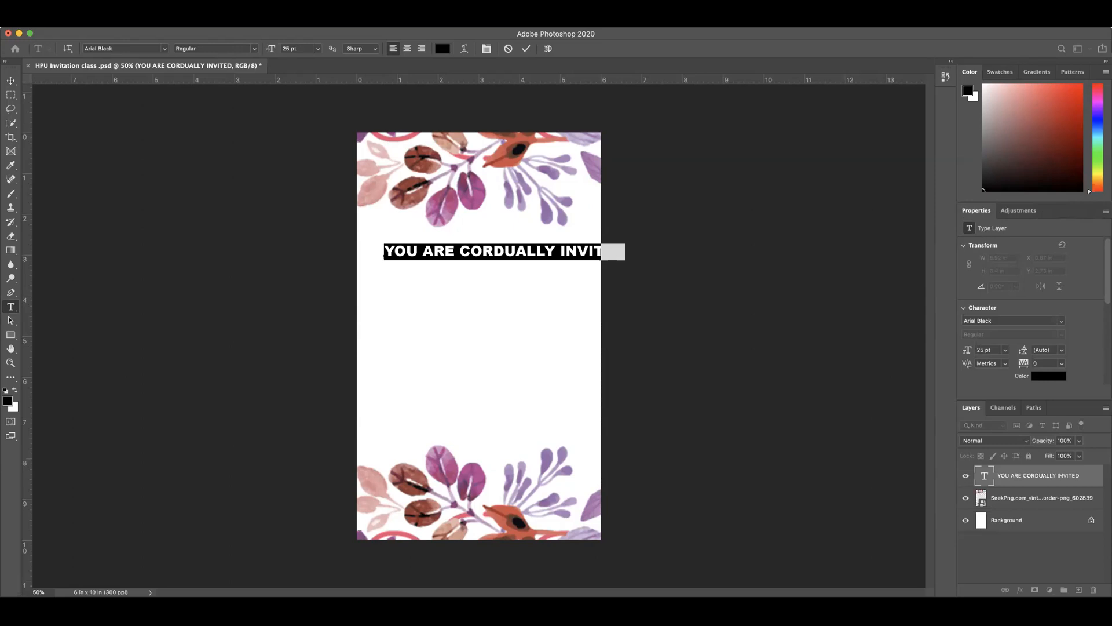
left_click(332, 21)
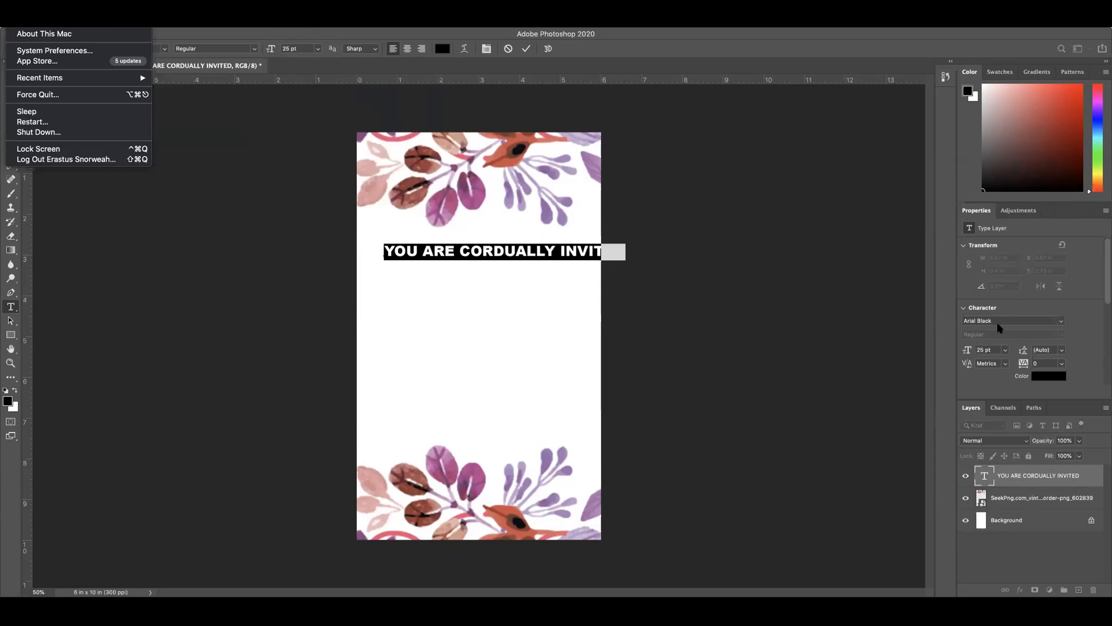
left_click(1062, 323)
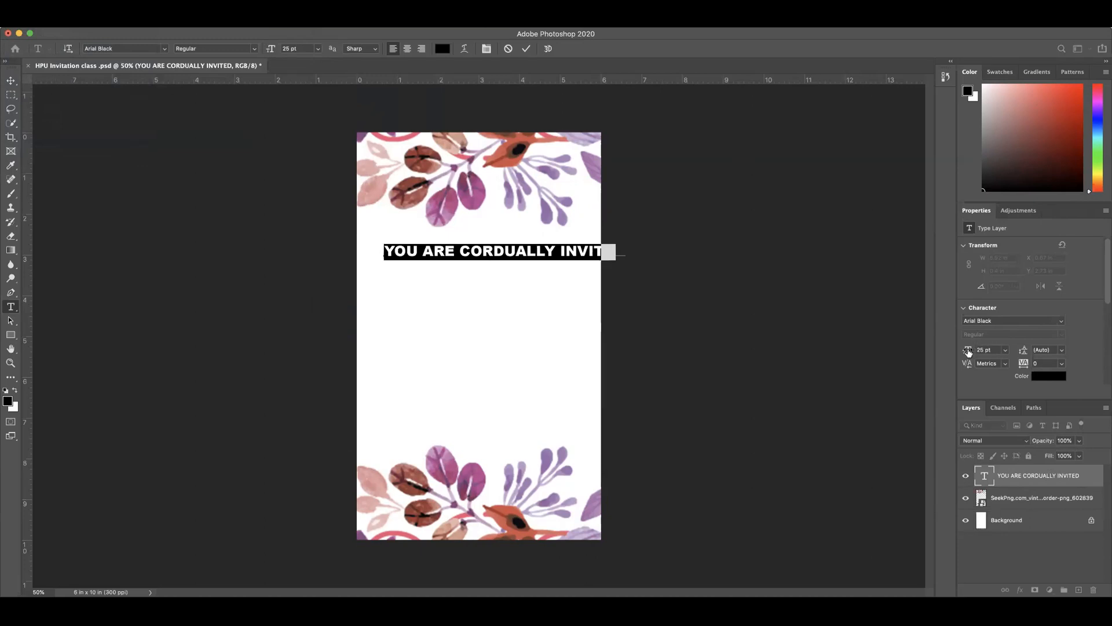
Step: Reduce the heading's font size to 20 pt, commit the edit and nudge the heading slightly upward
left_click_drag(970, 351, 968, 352)
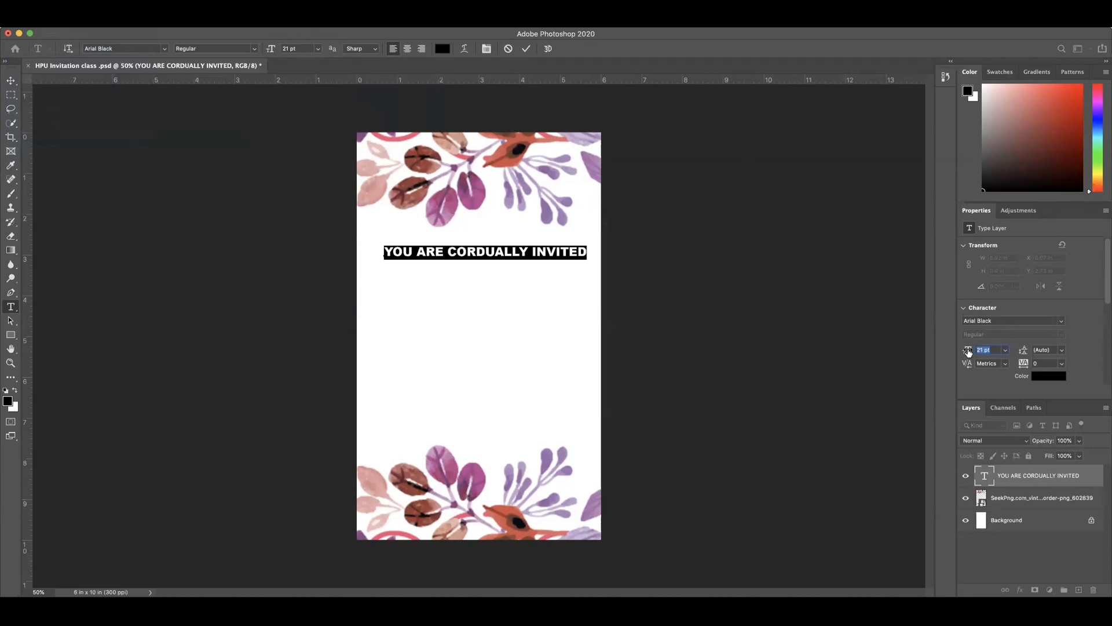
left_click_drag(969, 352, 967, 352)
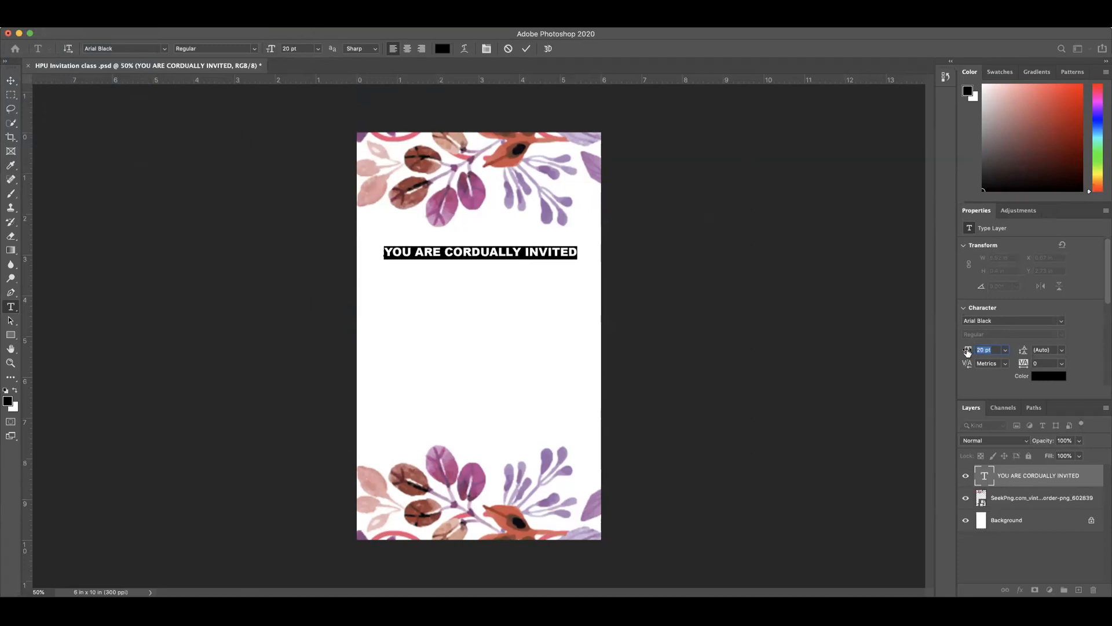
left_click(968, 352)
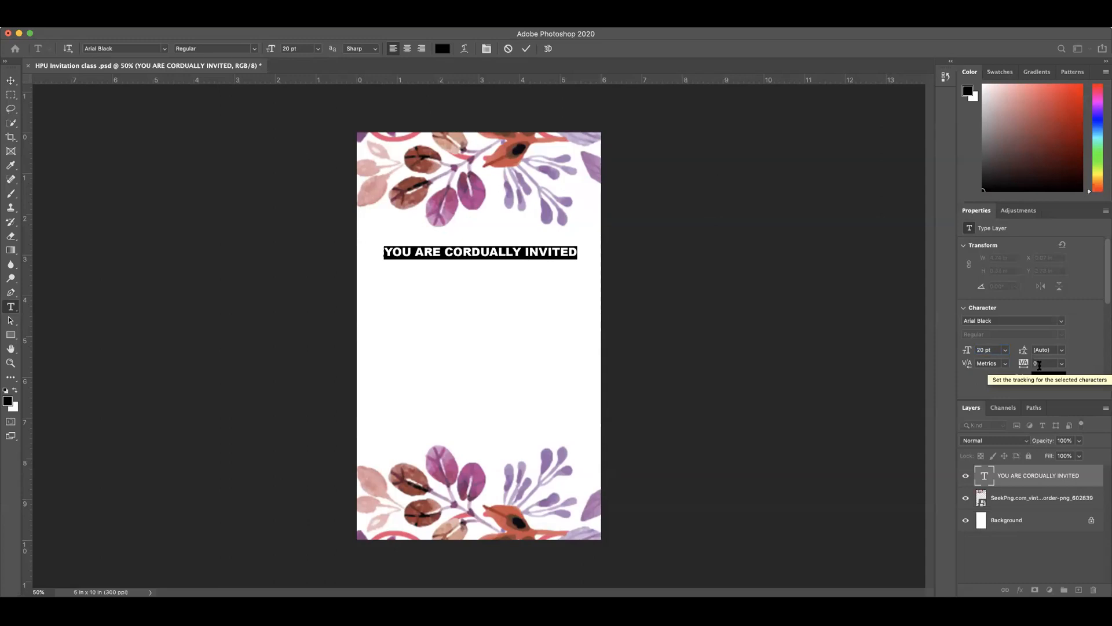
left_click(527, 50)
key("v")
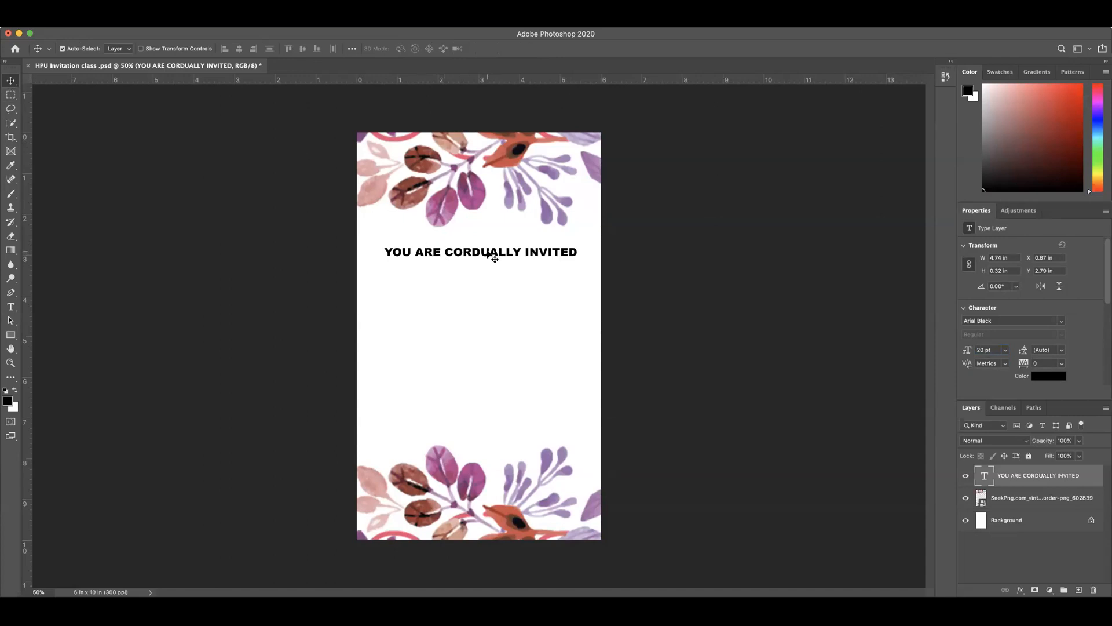
left_click_drag(482, 254, 480, 250)
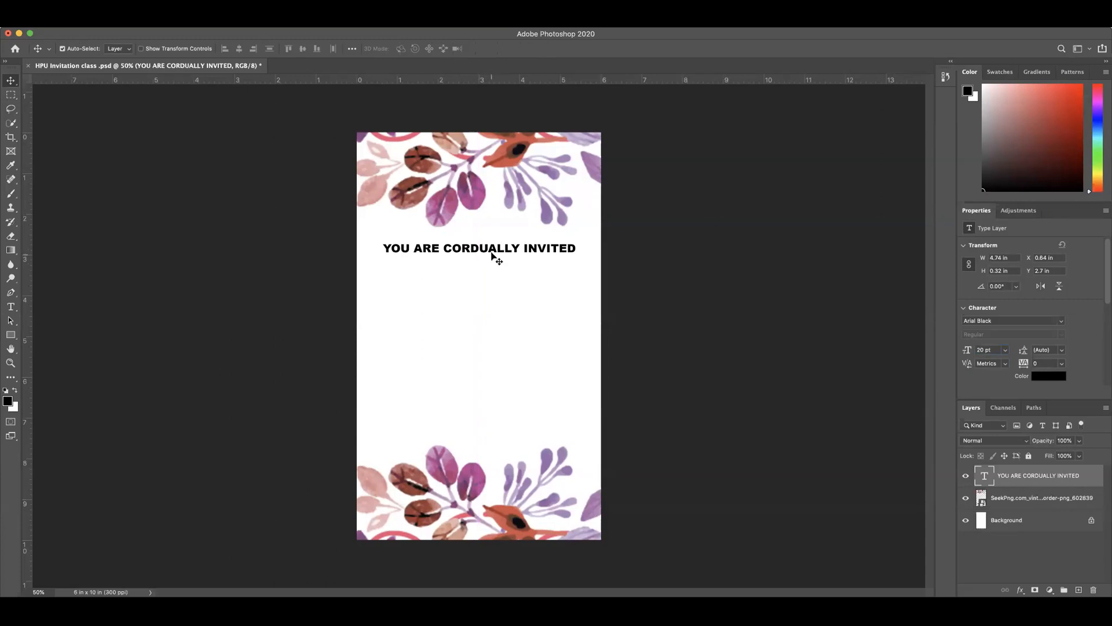
Step: Correct the heading's spelling to "YOU ARE CORDIALLY INVITED", commit it and center the line horizontally on the page
double_click(487, 248)
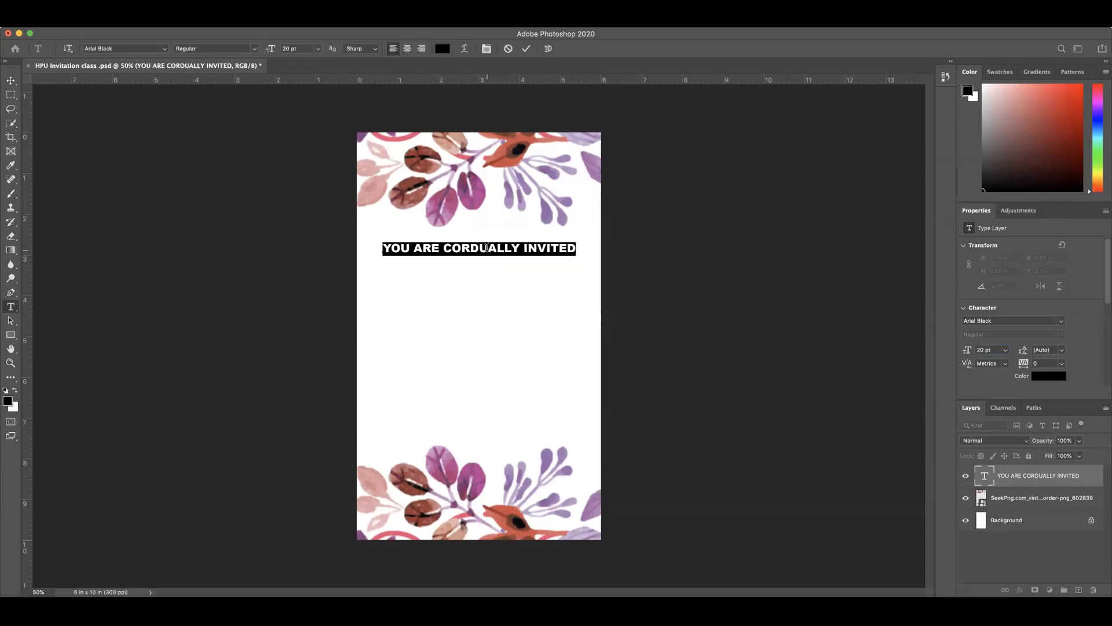
left_click(487, 248)
key("BackSpace")
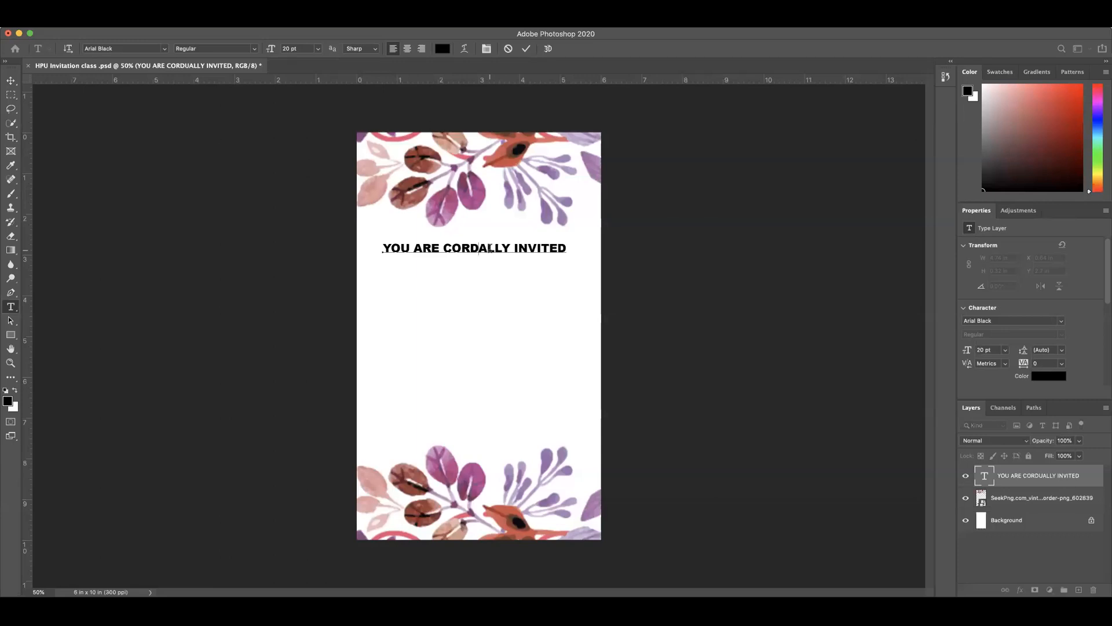
type("I")
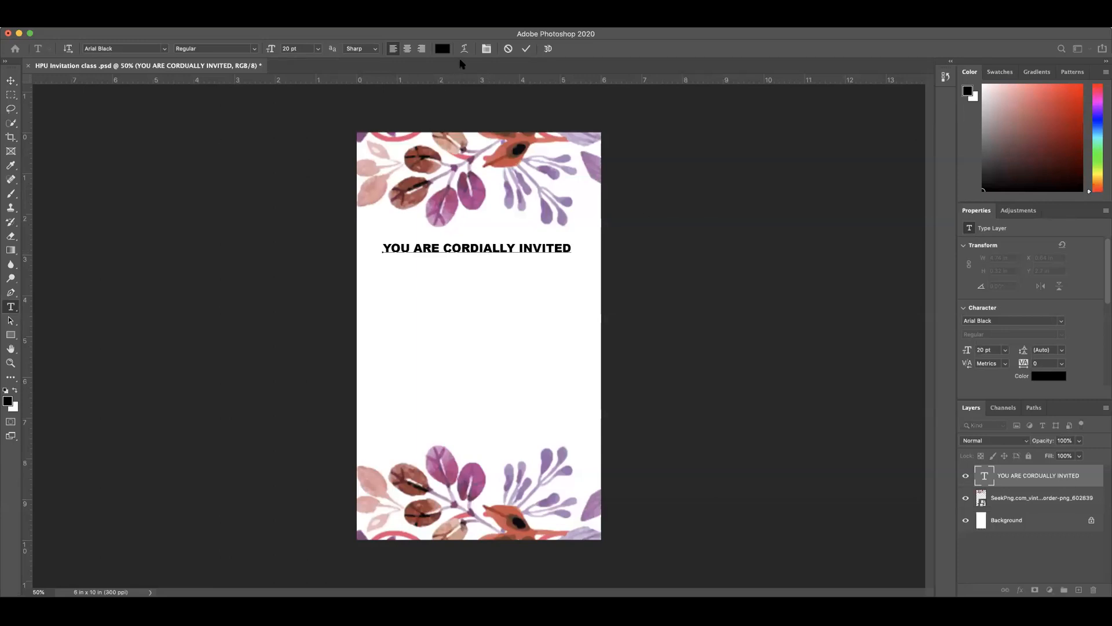
left_click(526, 48)
key("v")
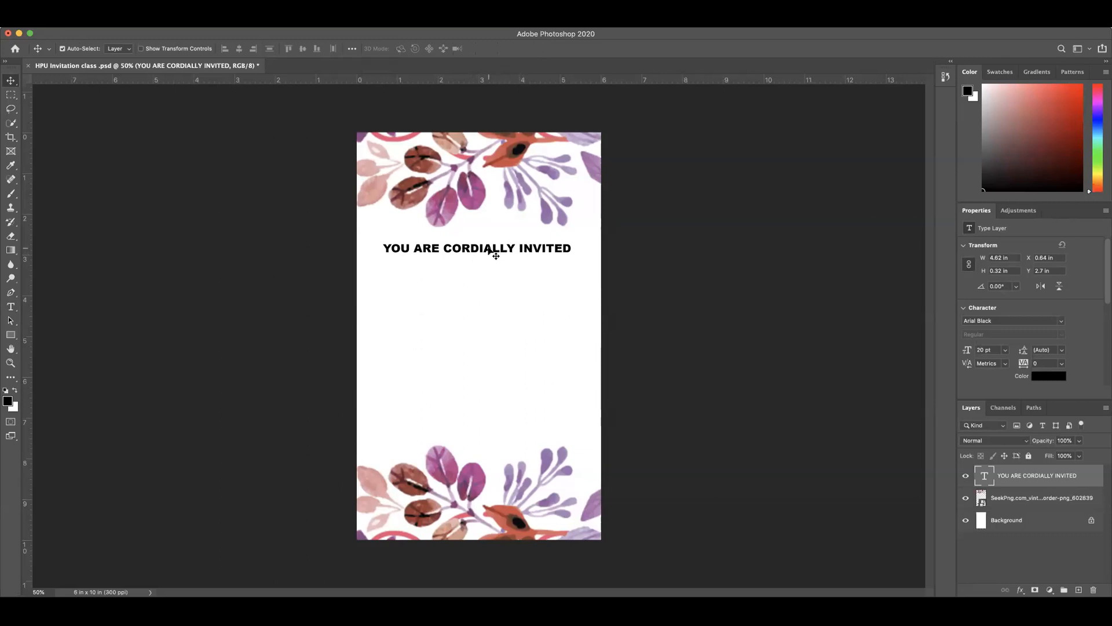
left_click_drag(485, 248, 486, 249)
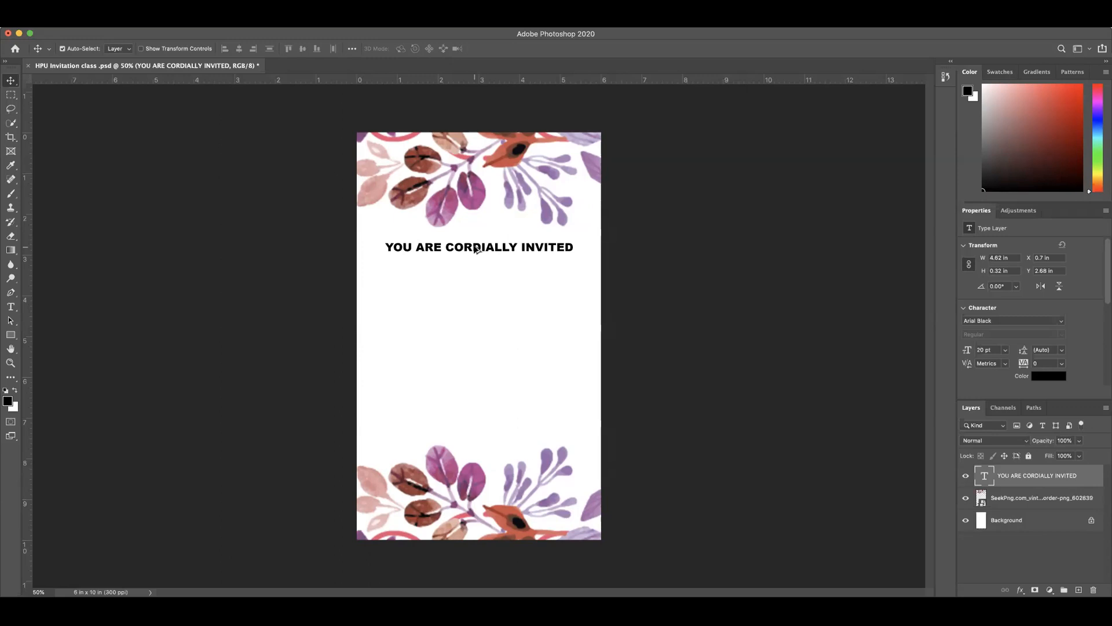
Step: Try duplicating the heading directly below itself twice, undoing the first copy and deleting the second
left_click_drag(476, 249, 478, 265)
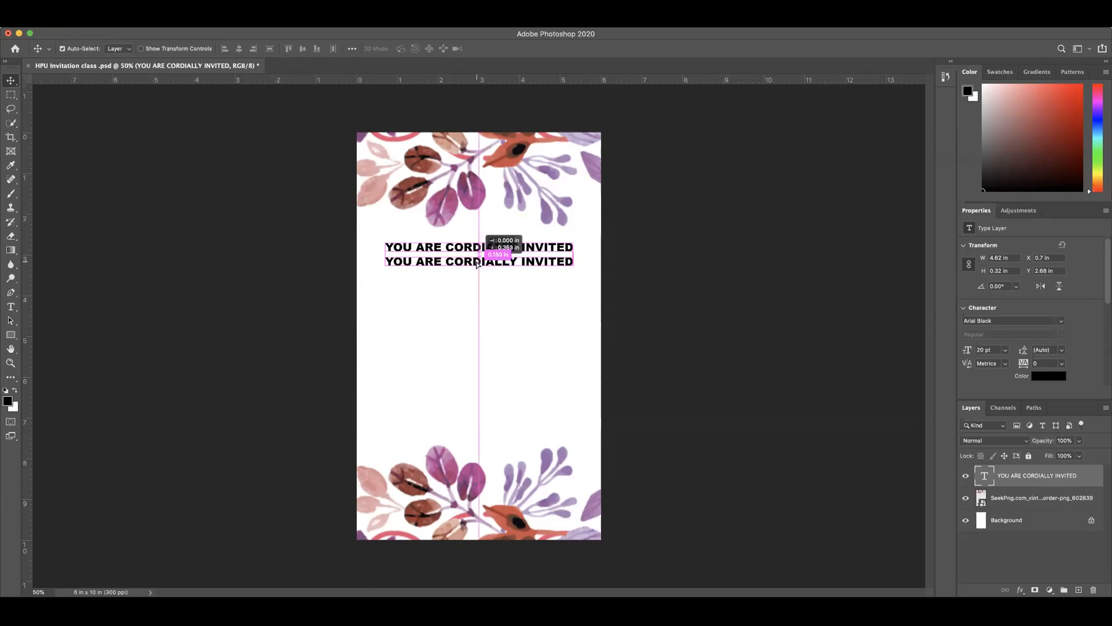
left_click_drag(477, 264, 476, 264)
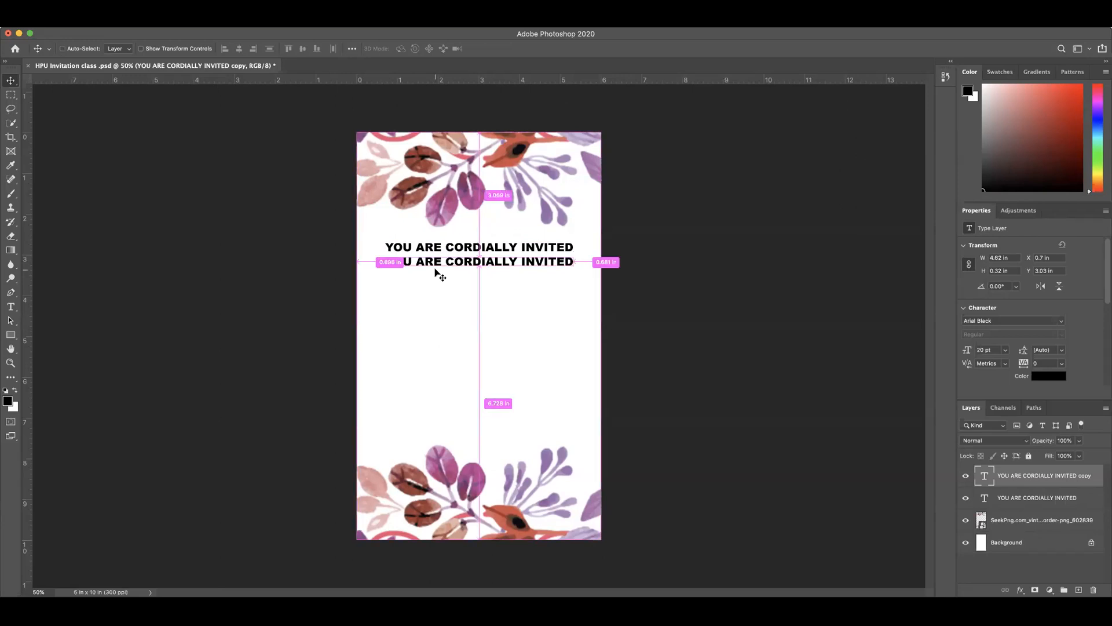
key("super+z")
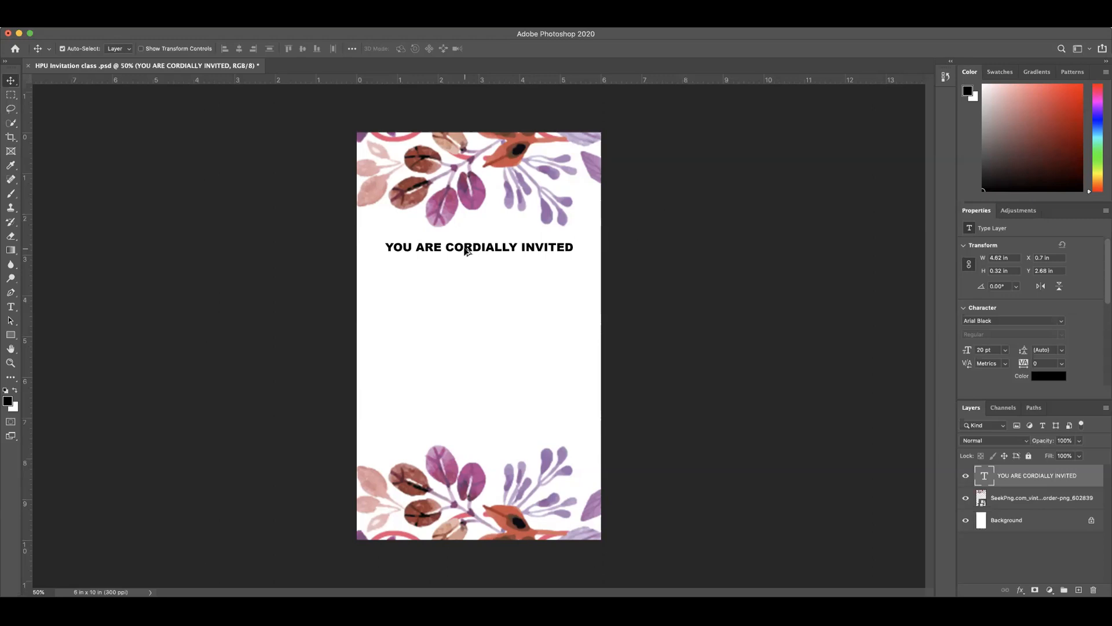
left_click_drag(466, 251, 466, 264)
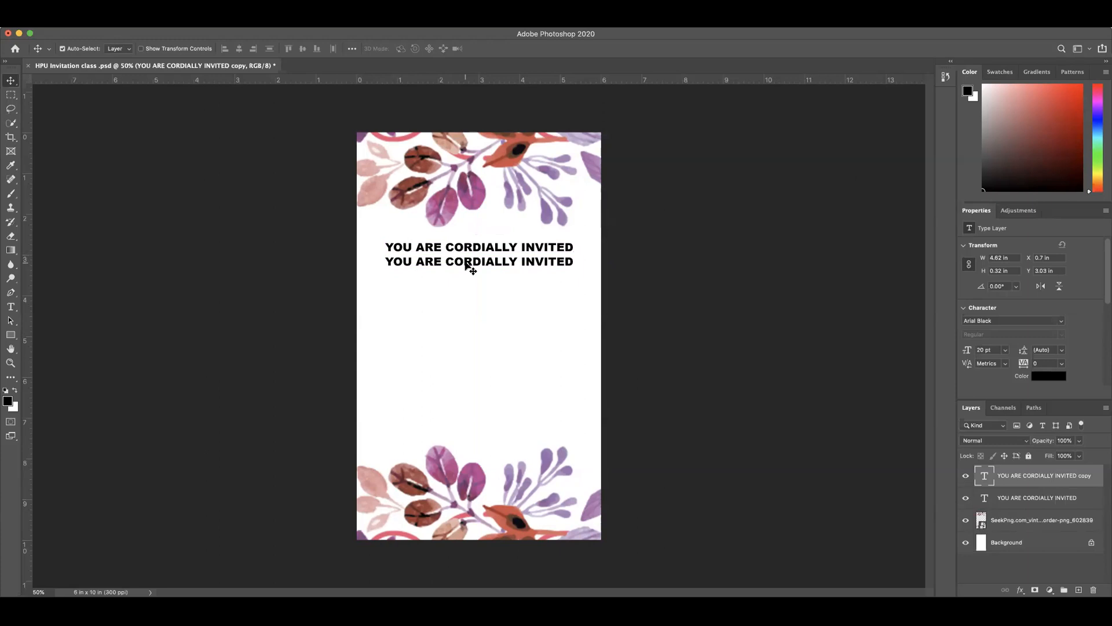
key("Delete")
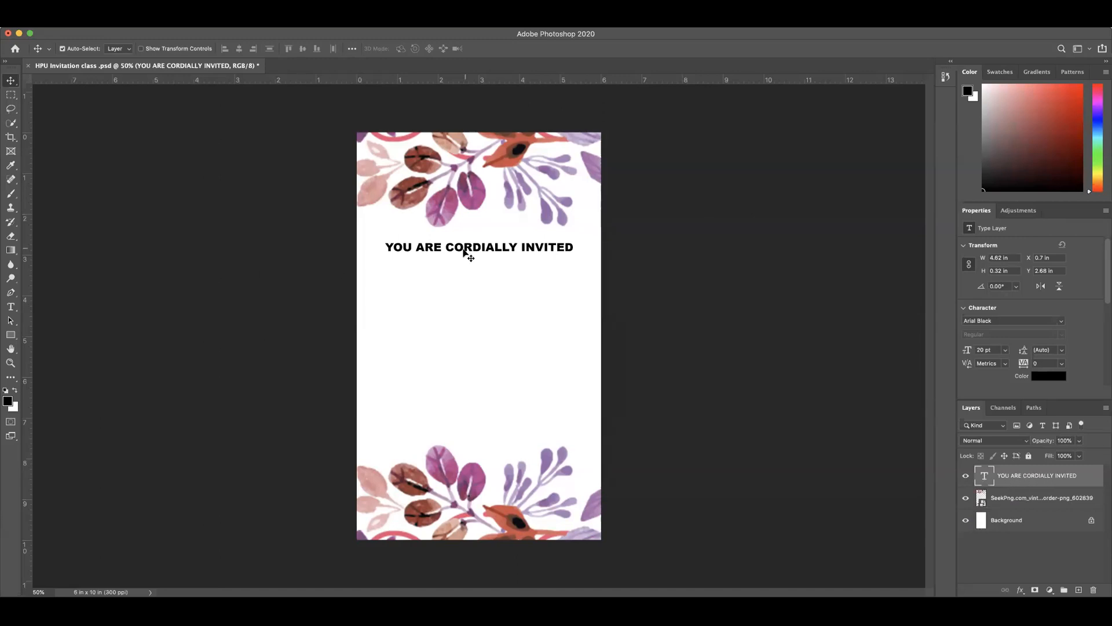
Step: Duplicate the "YOU ARE CORDIALLY INVITED" heading directly below itself, keeping the copy vertically in line with the original
scroll(470, 249, "down", 5)
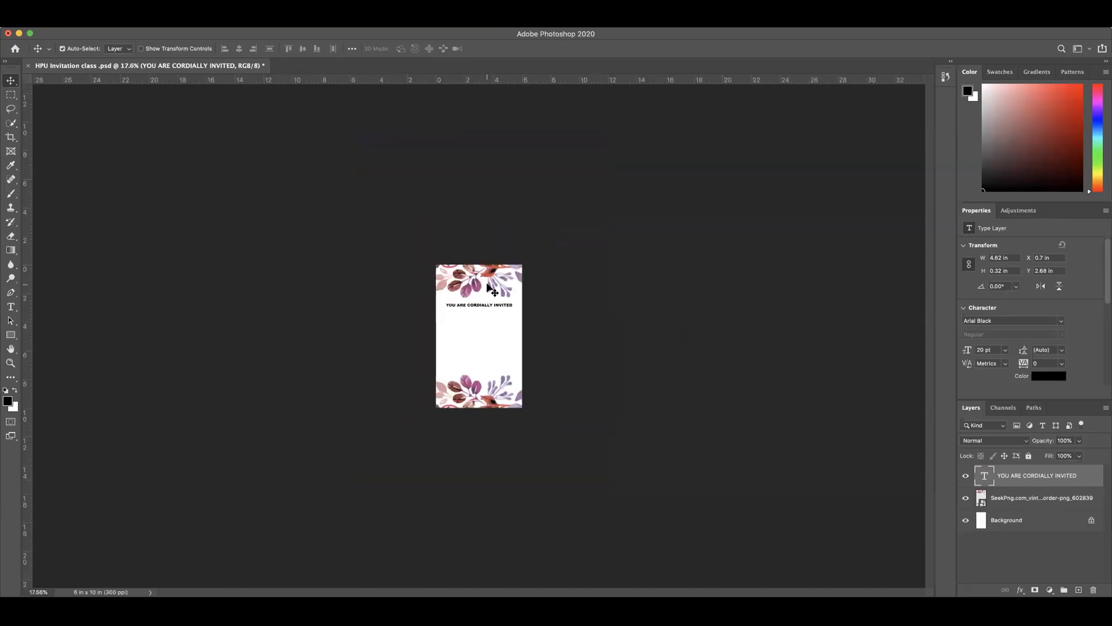
left_click_drag(491, 290, 489, 290)
key("z")
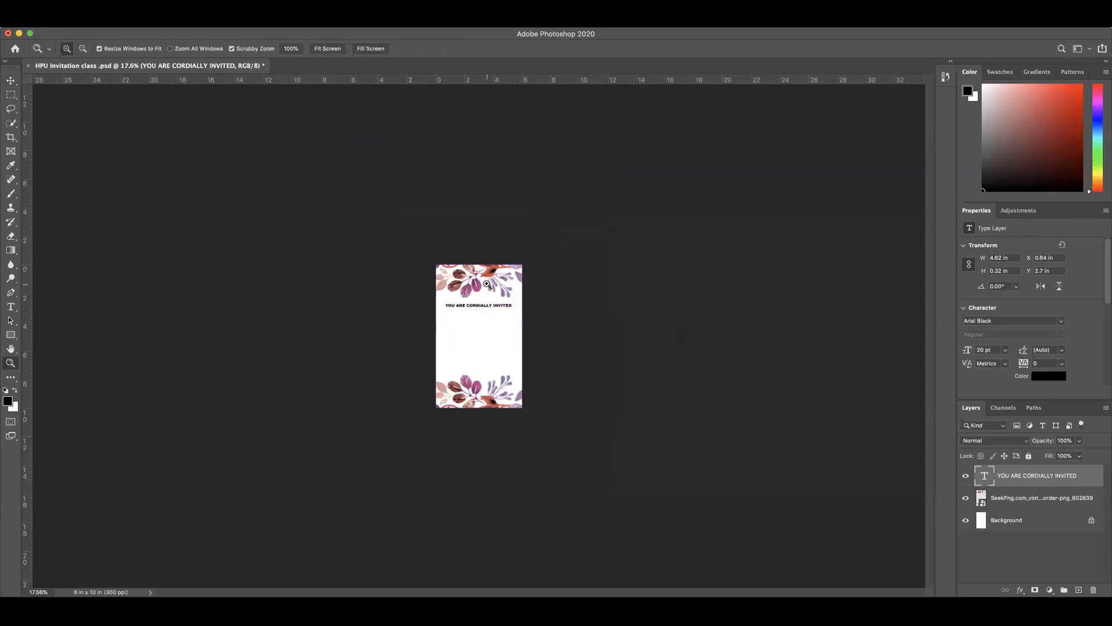
left_click(487, 285)
left_click(487, 288)
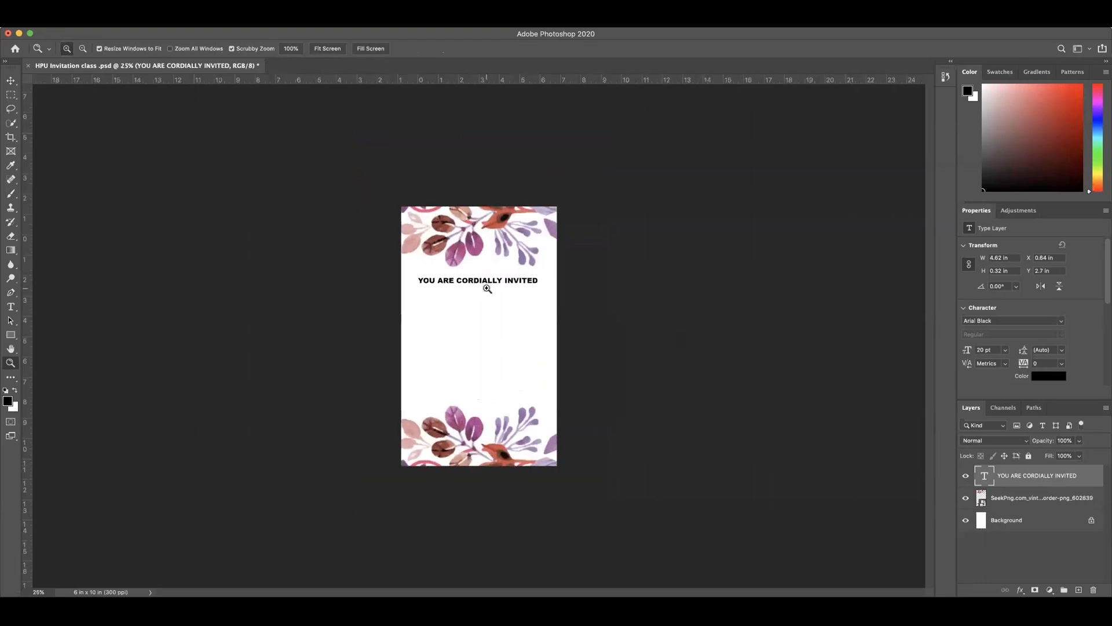
left_click(486, 288)
left_click(11, 80)
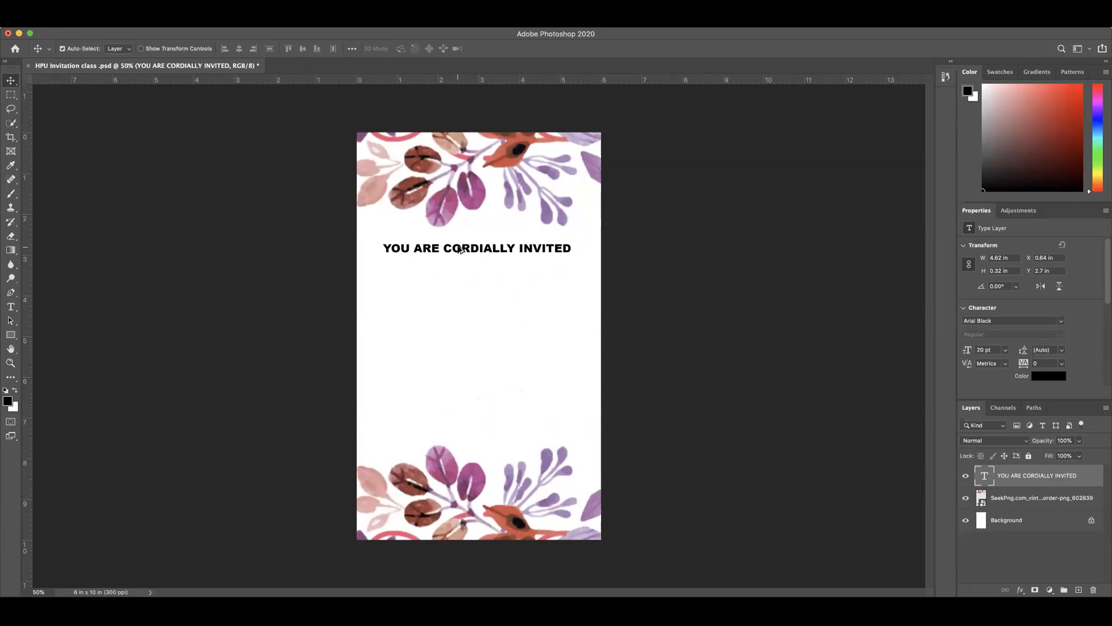
left_click_drag(460, 250, 460, 264)
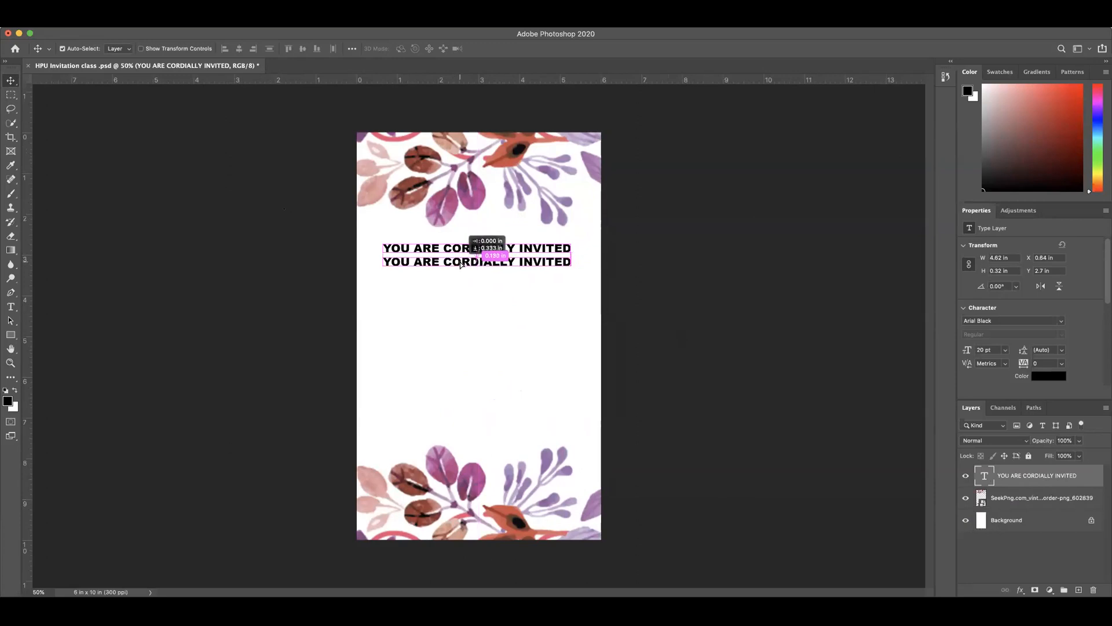
mouse_move(460, 265)
left_mouse_down()
mouse_move(460, 250)
mouse_move(459, 277)
mouse_move(427, 276)
mouse_move(481, 282)
mouse_move(454, 266)
left_mouse_up()
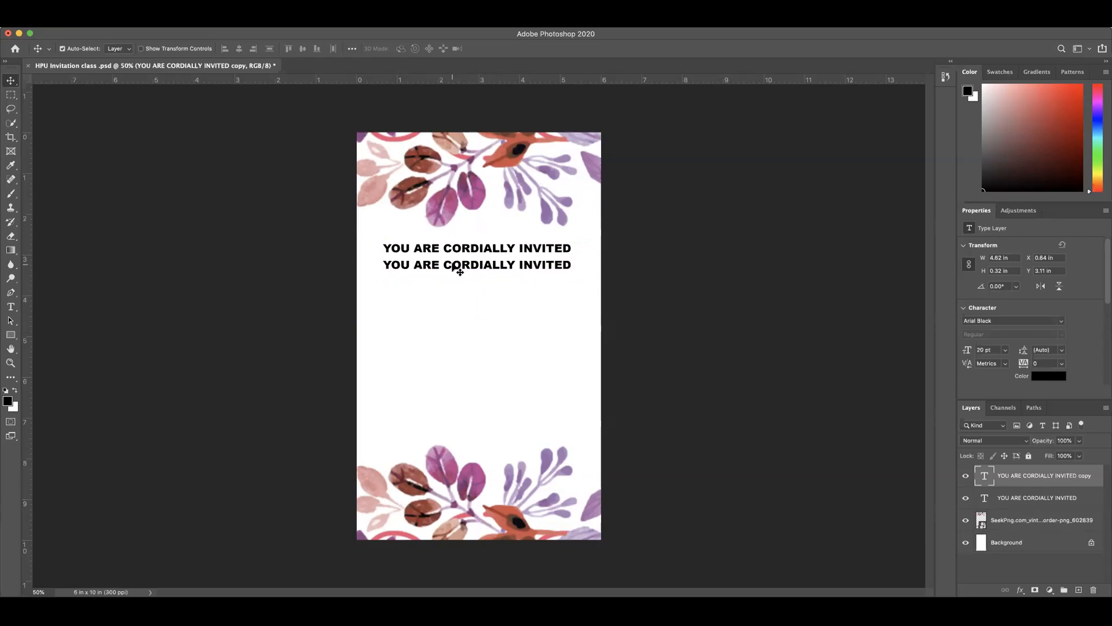
Step: Replace the duplicated line's text with "TO THE WEDDING OF", fixing the spelling of "WEDDING", and commit the edit
double_click(462, 265)
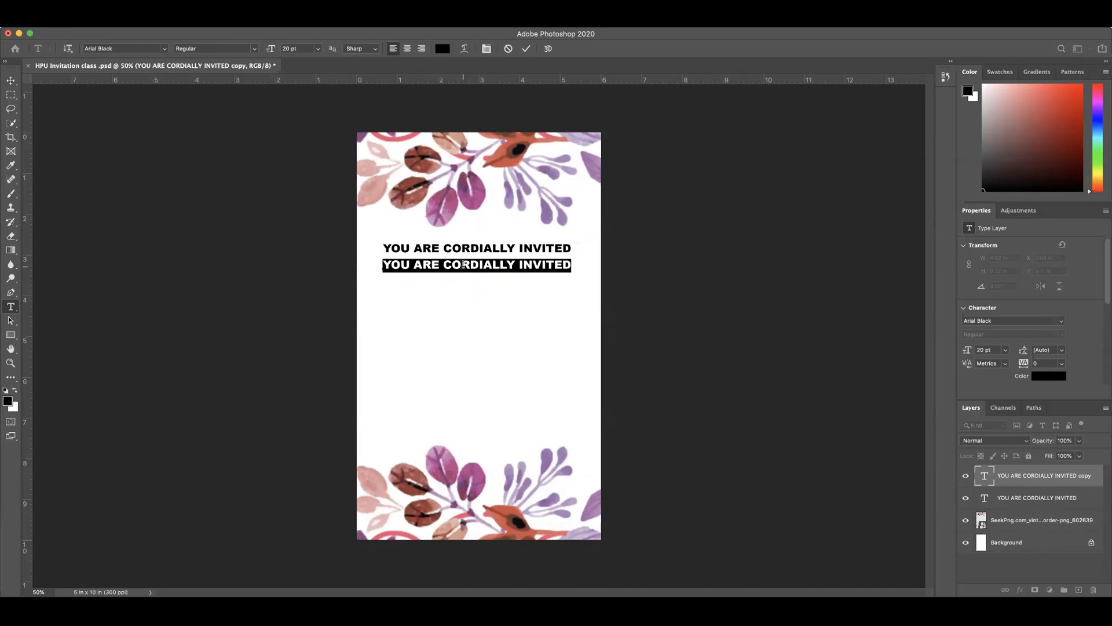
type("TO THE ")
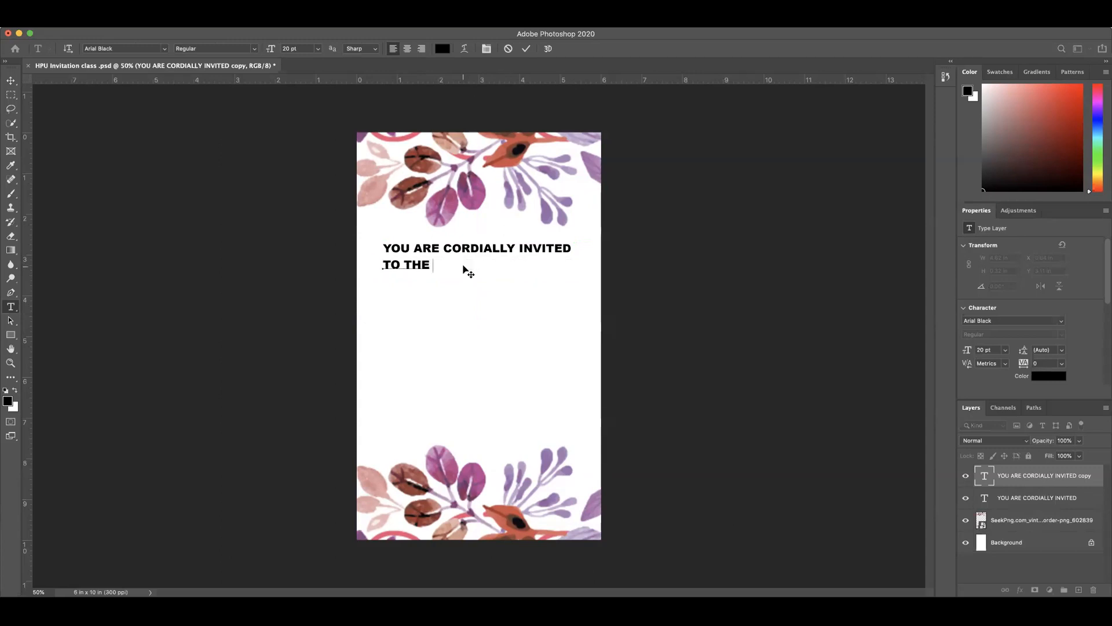
type("WEEDING OF")
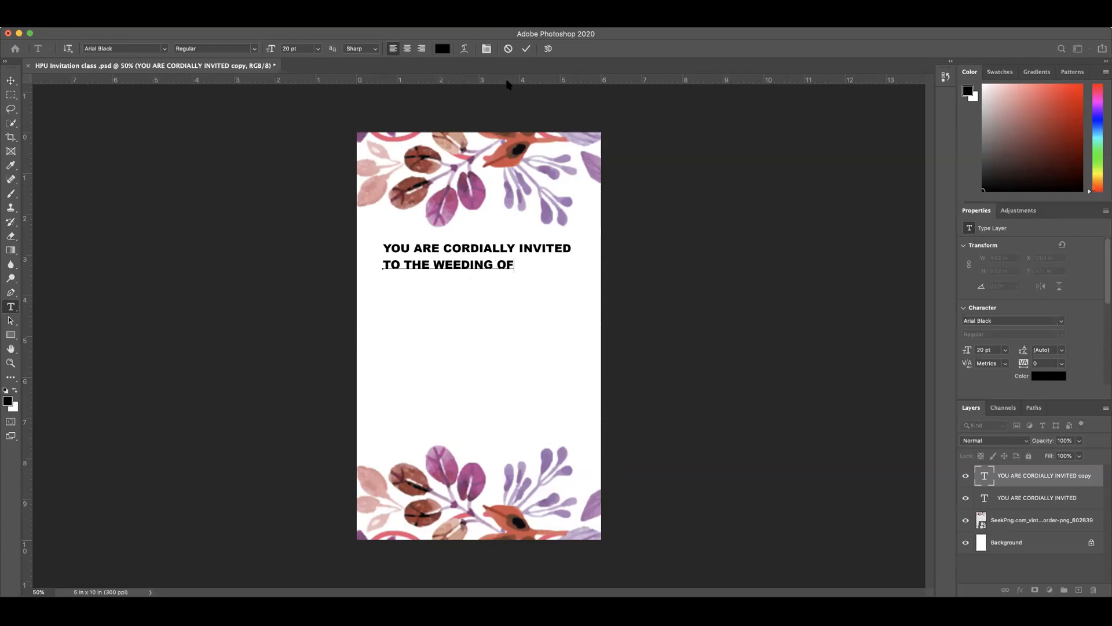
left_click(526, 49)
key("v")
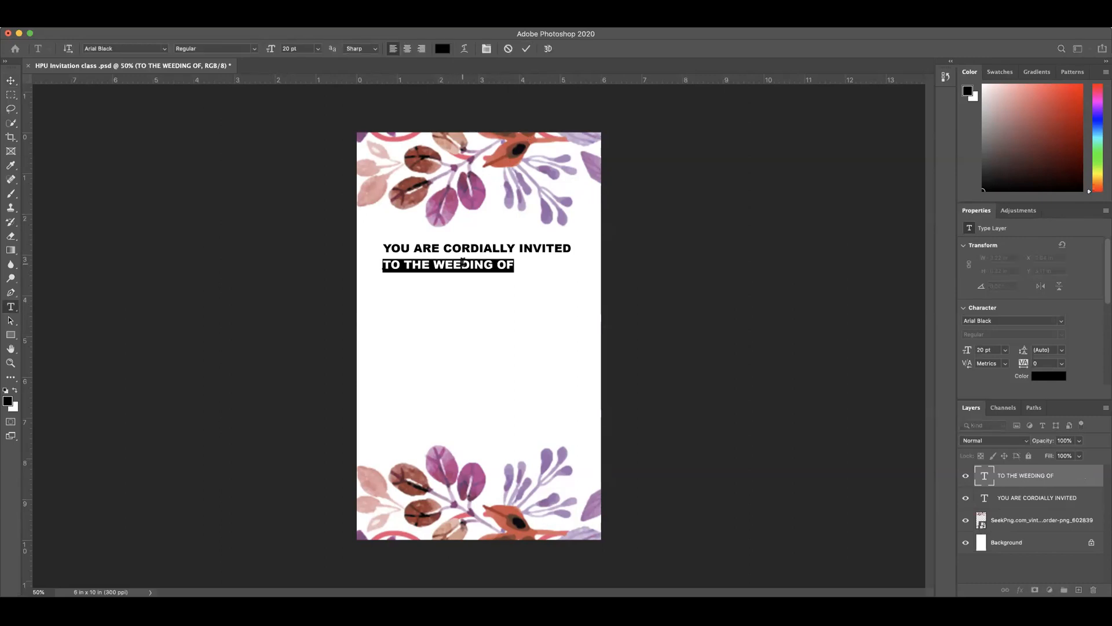
left_click(461, 265)
key("BackSpace")
type("D")
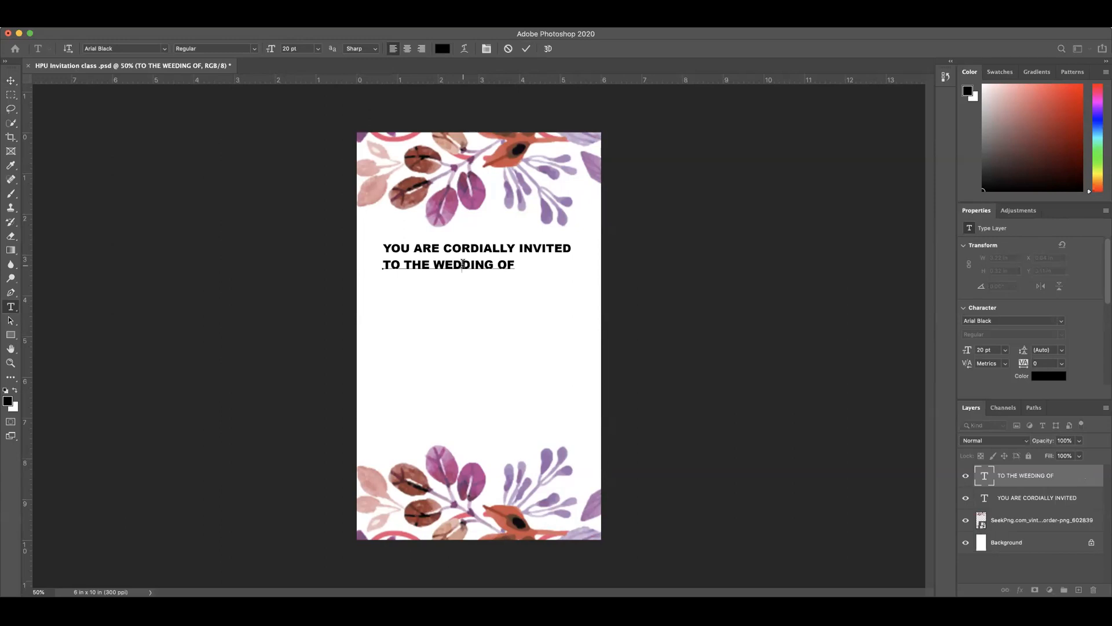
left_click(525, 48)
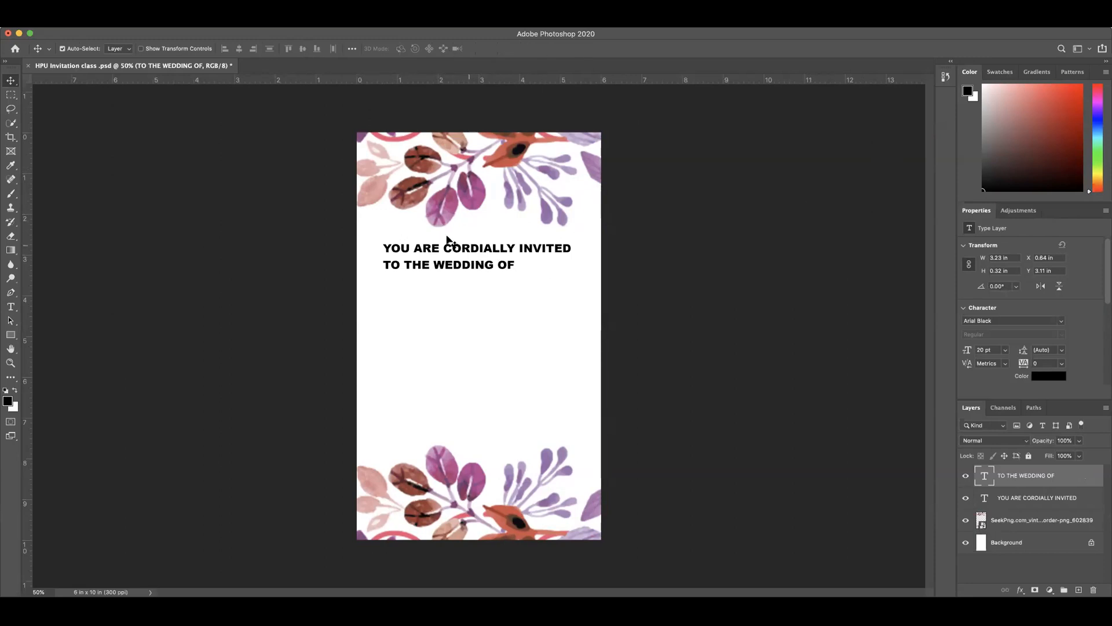
Step: Rename the vintage flower border layer to FLORAL
double_click(1021, 523)
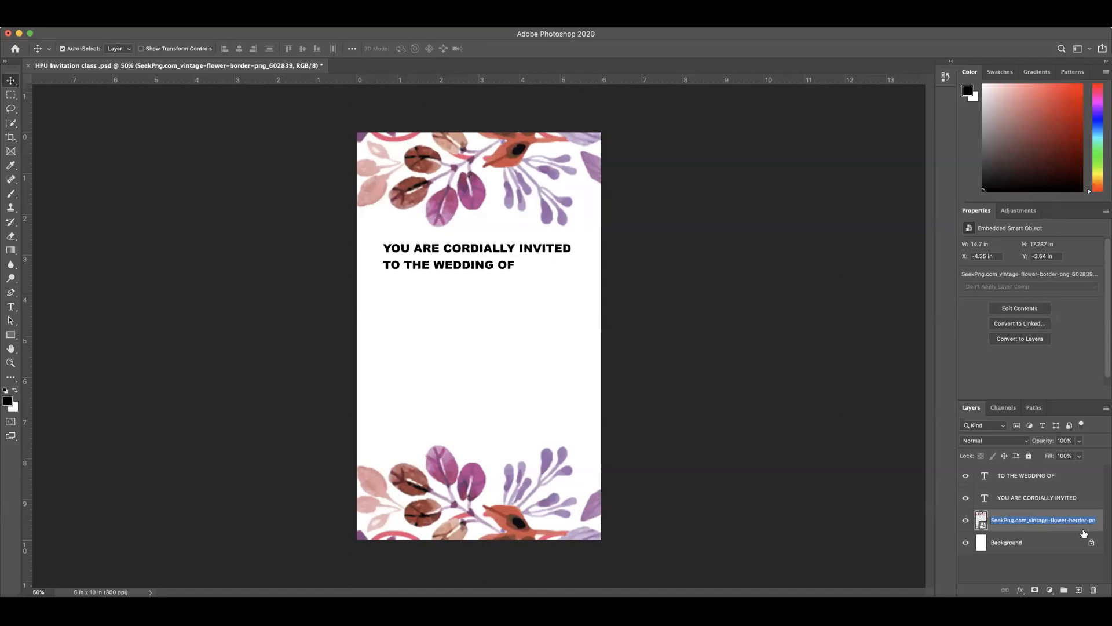
type("FLORAL")
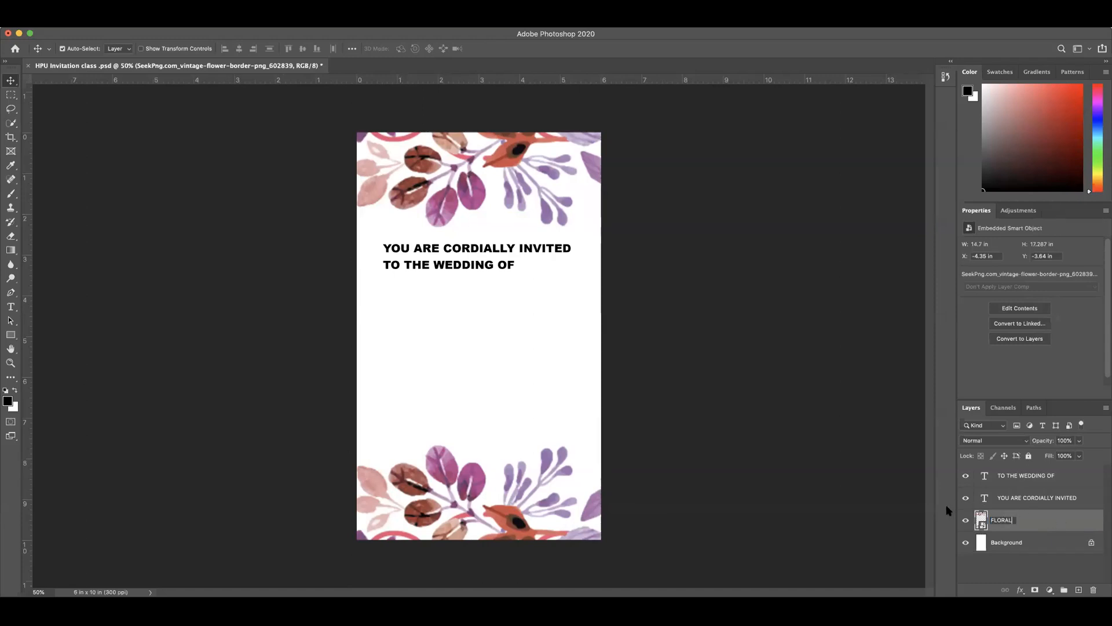
key("Return")
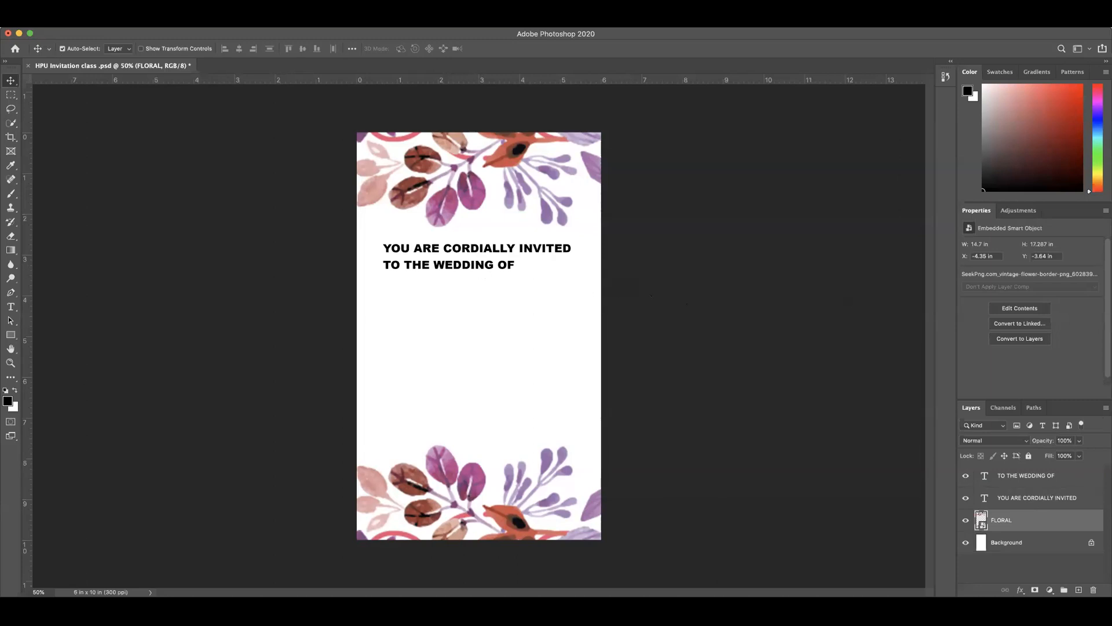
left_click(300, 22)
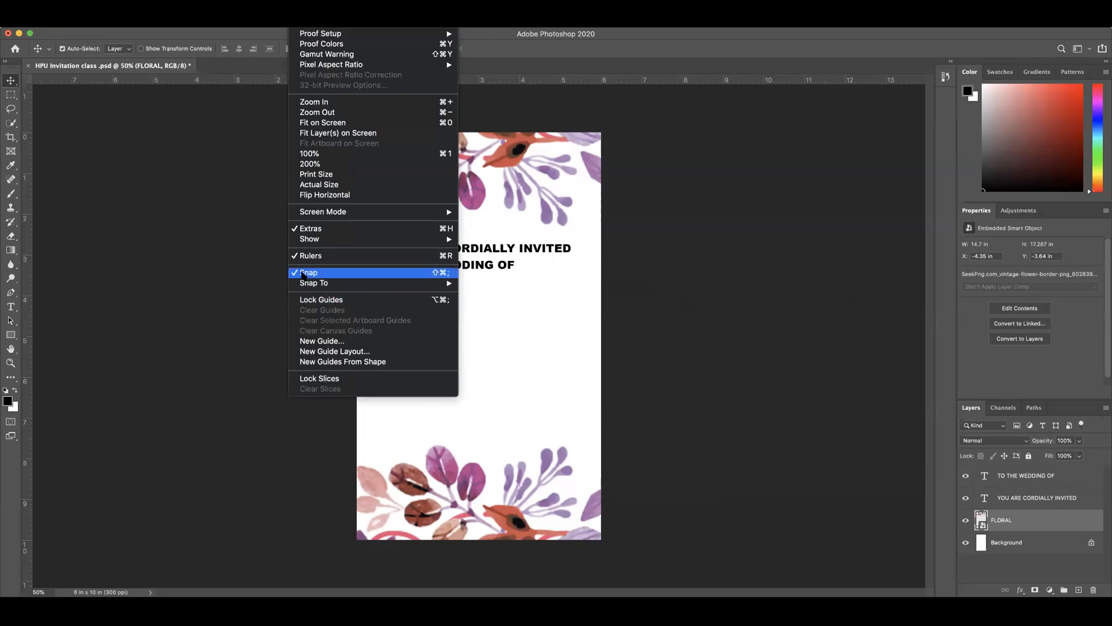
mouse_move(321, 287)
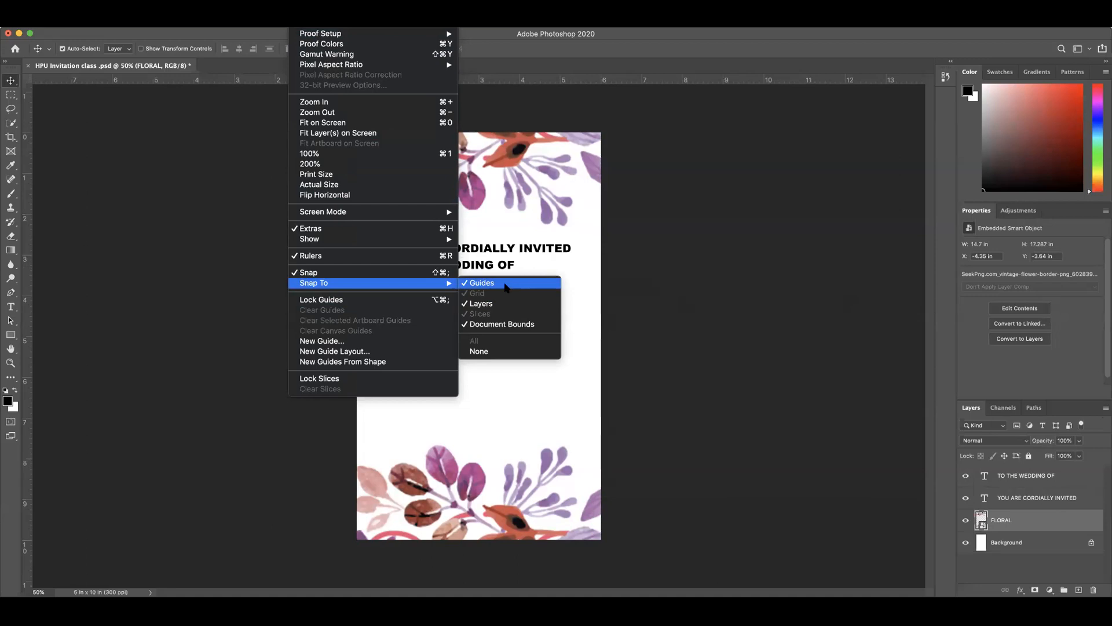
left_click(621, 322)
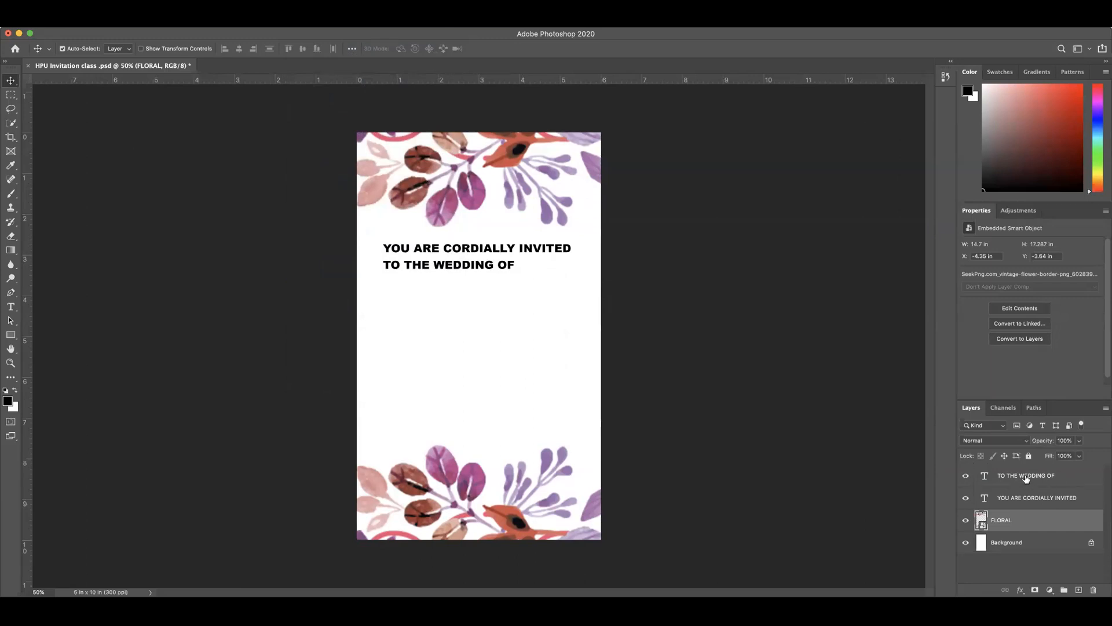
Step: Select the heading and "TO THE WEDDING OF" text layers together and align their left edges
left_click(1035, 500)
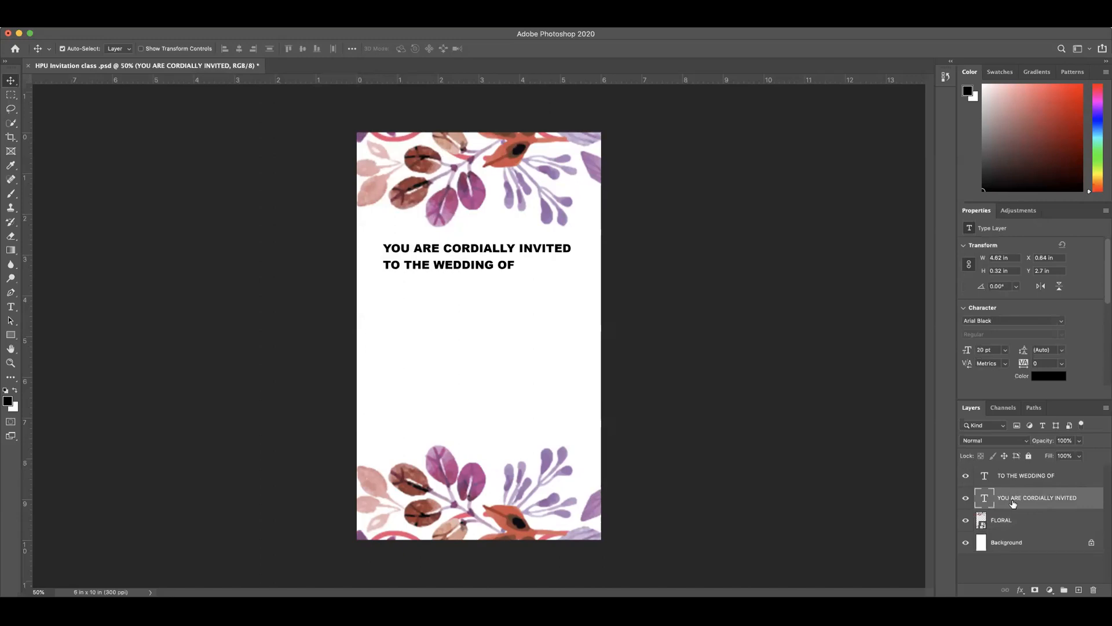
left_click(1039, 482, "shift")
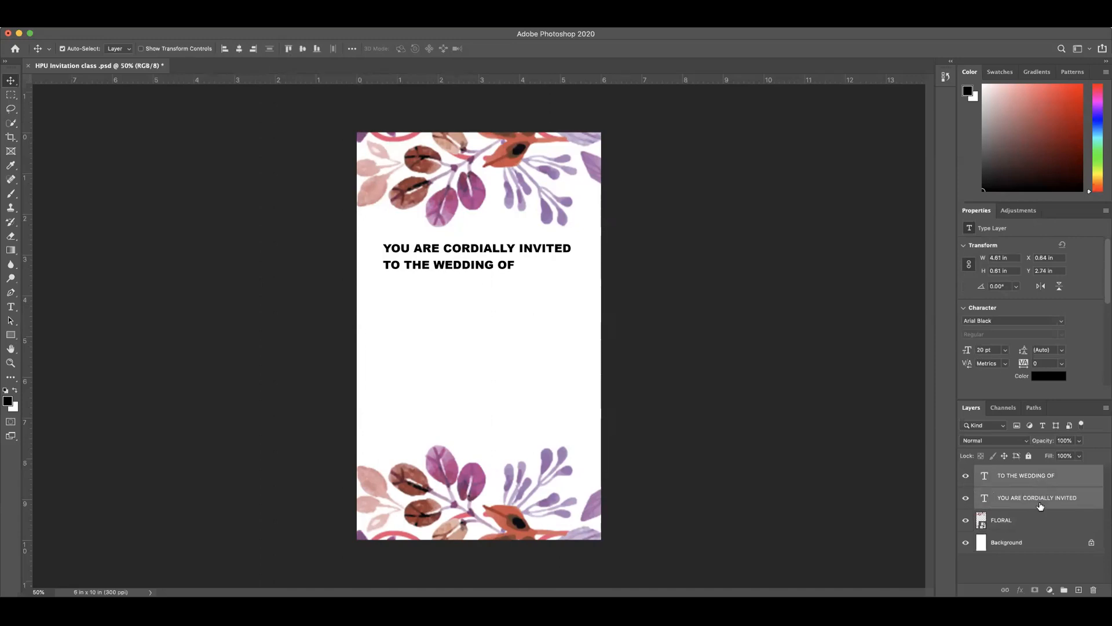
left_click(1034, 499)
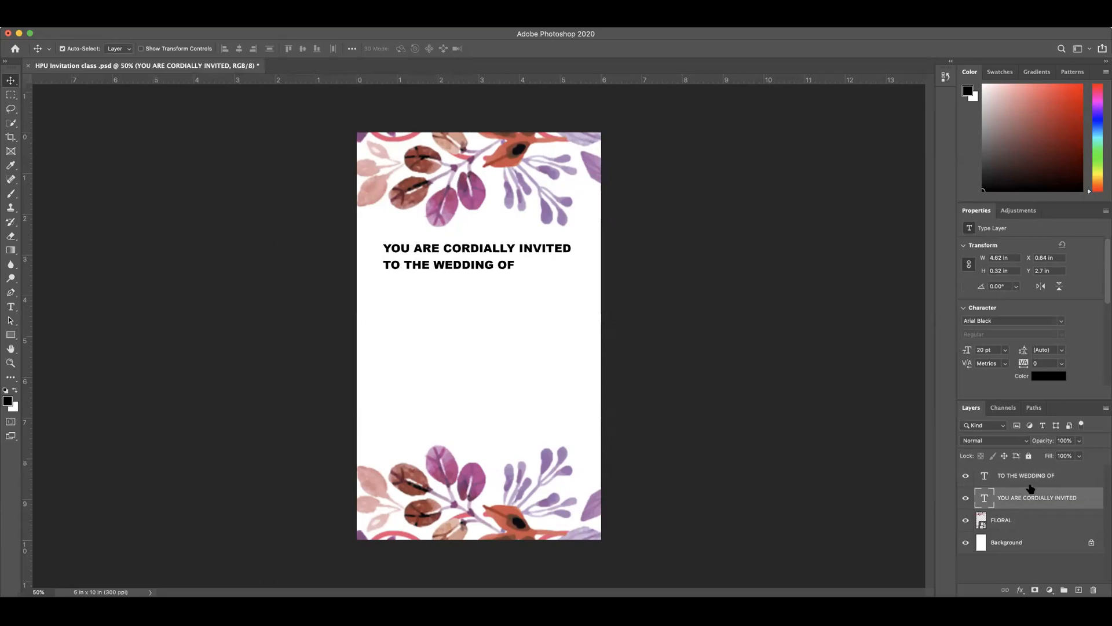
left_click_drag(1038, 496, 1040, 492)
left_click(1032, 480, "shift")
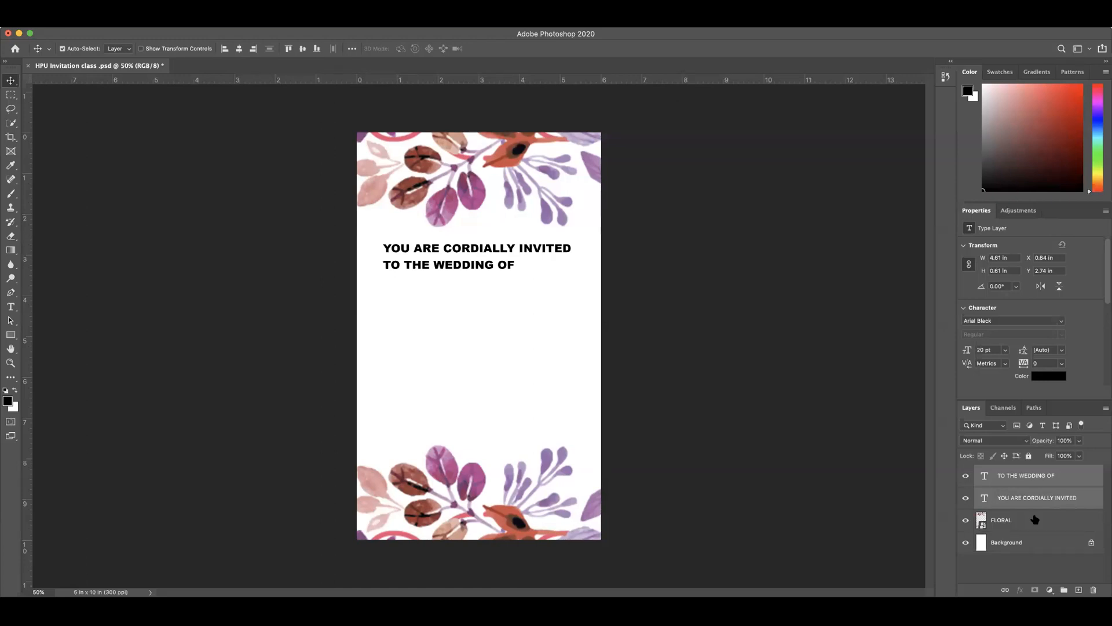
left_click(1024, 502)
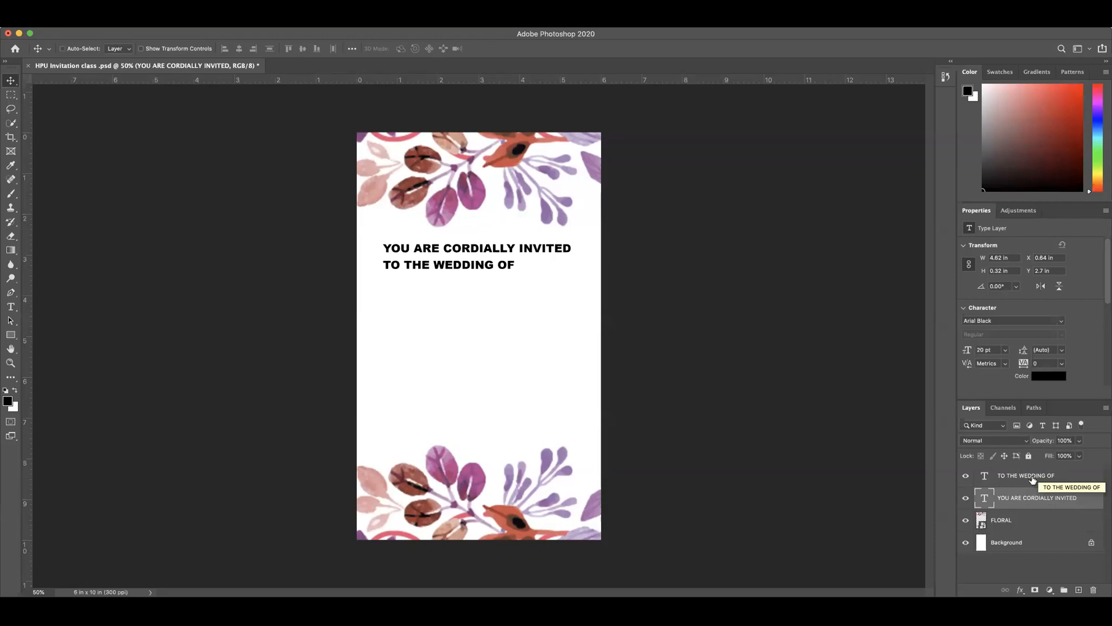
left_click(1032, 477, "super")
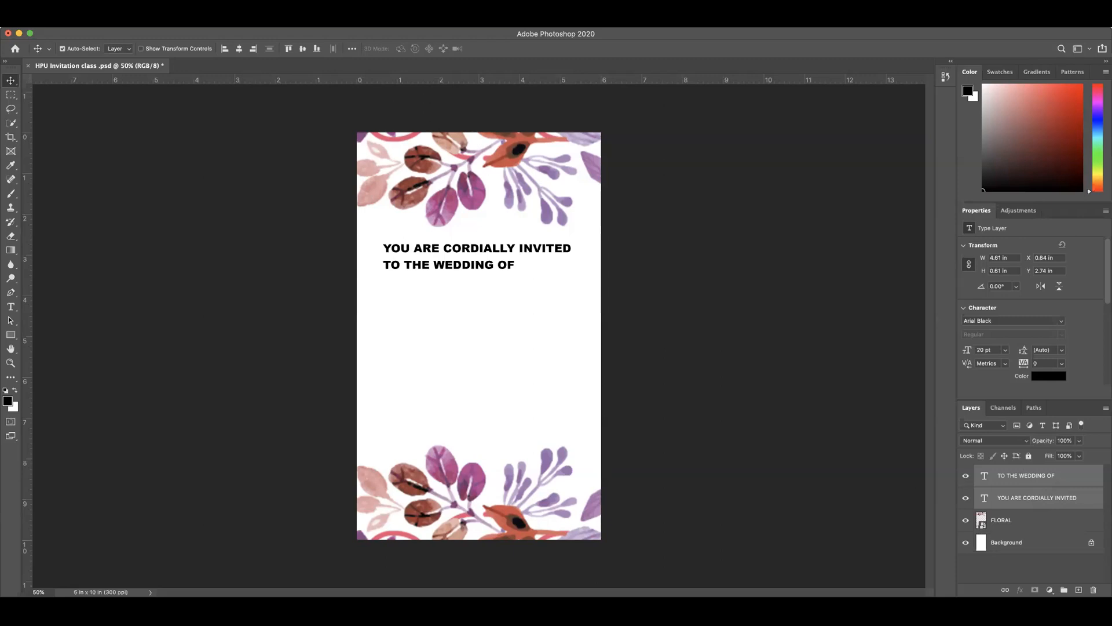
left_click(301, 21)
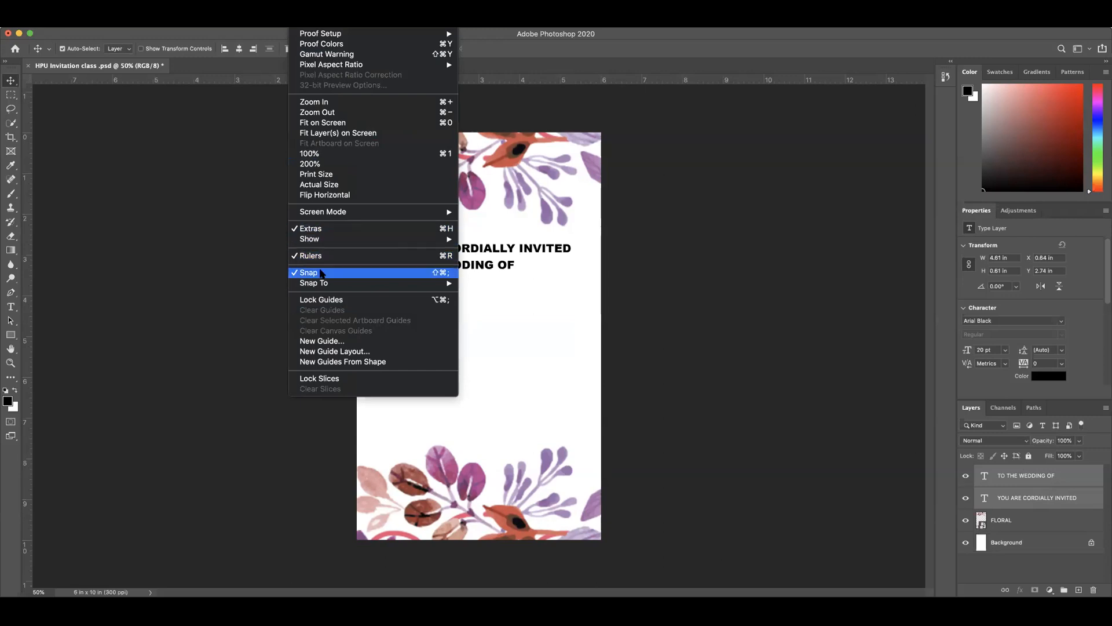
mouse_move(331, 285)
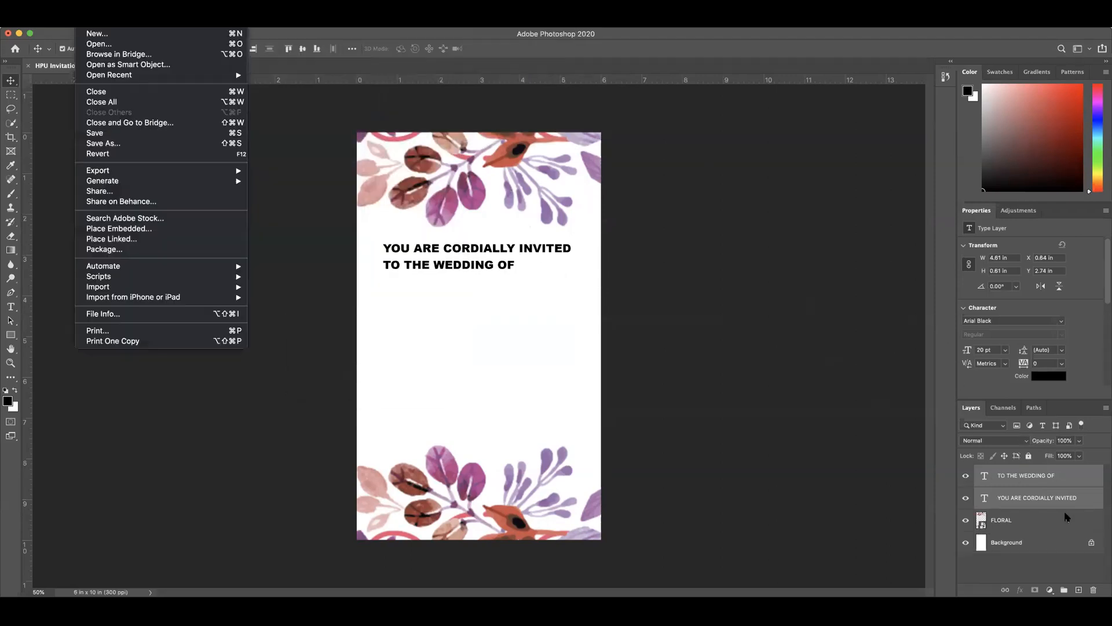
left_click(444, 32)
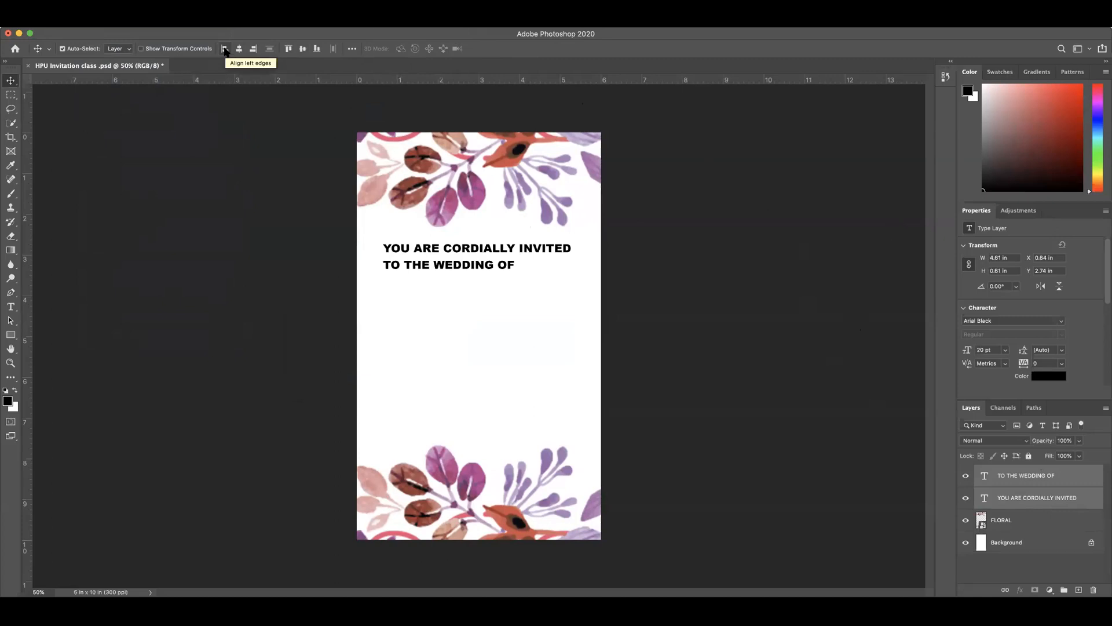
left_click(225, 51)
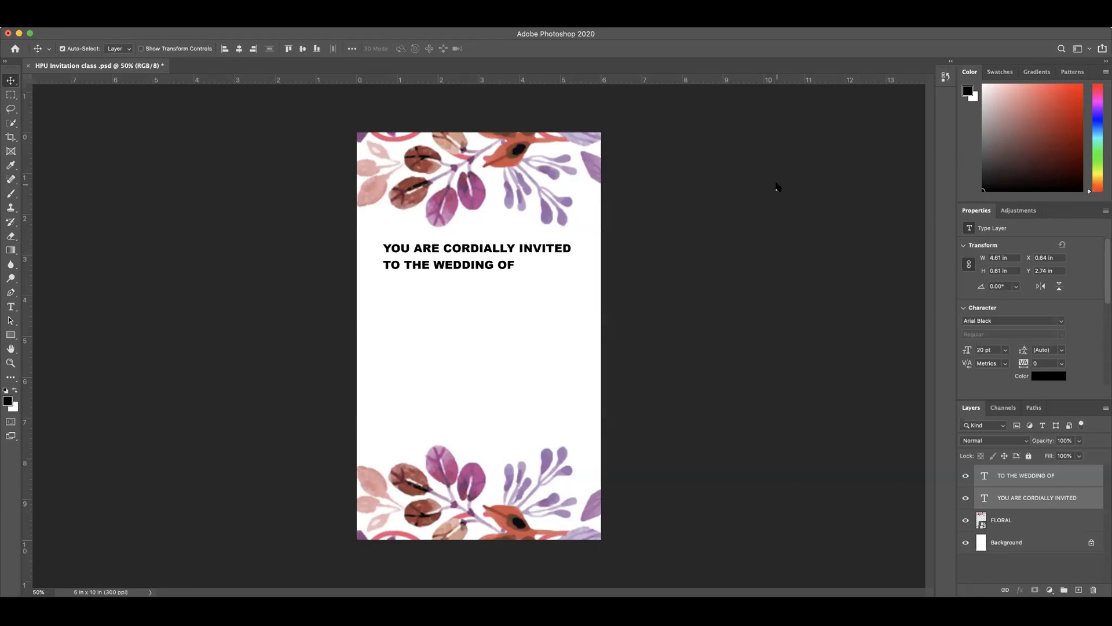
Step: Try removing the last letters of "INVITED" from the heading, undo the deletion and commit the text
left_click(1018, 477)
double_click(1019, 498)
double_click(983, 503)
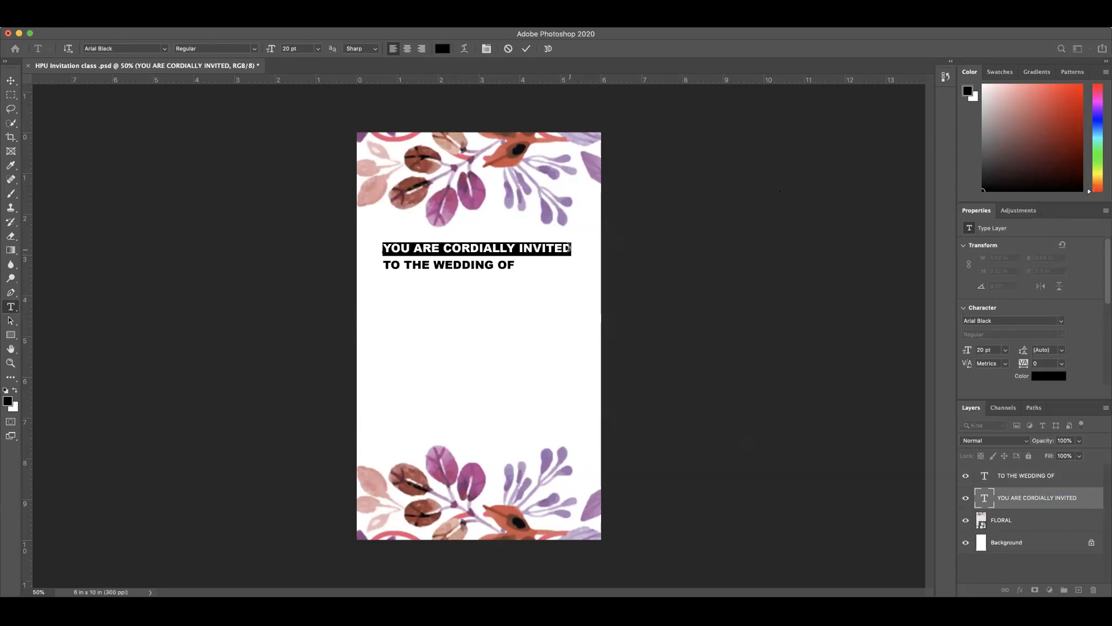
left_click(569, 248)
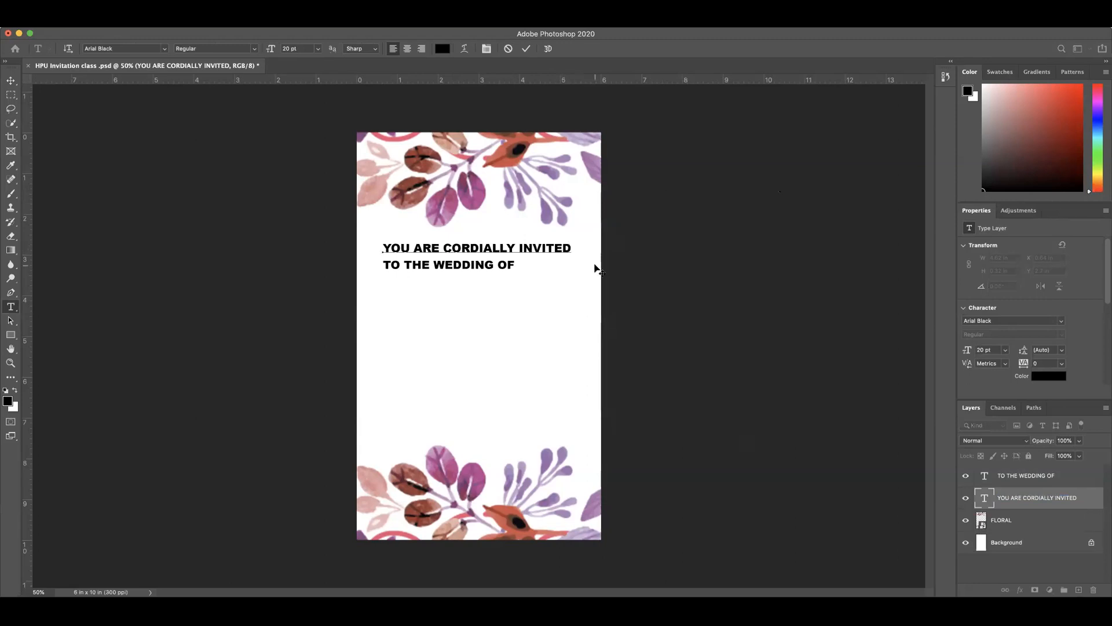
key("BackSpace")
key("BackSpace")
key("BackSpace")
key("BackSpace")
key("BackSpace")
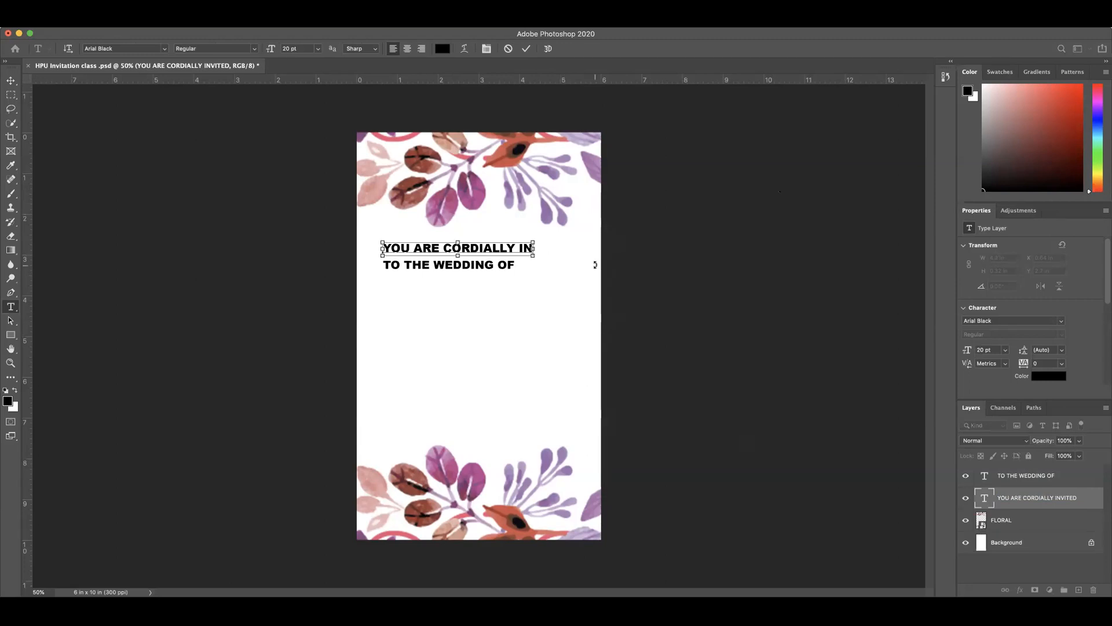
key("super+z")
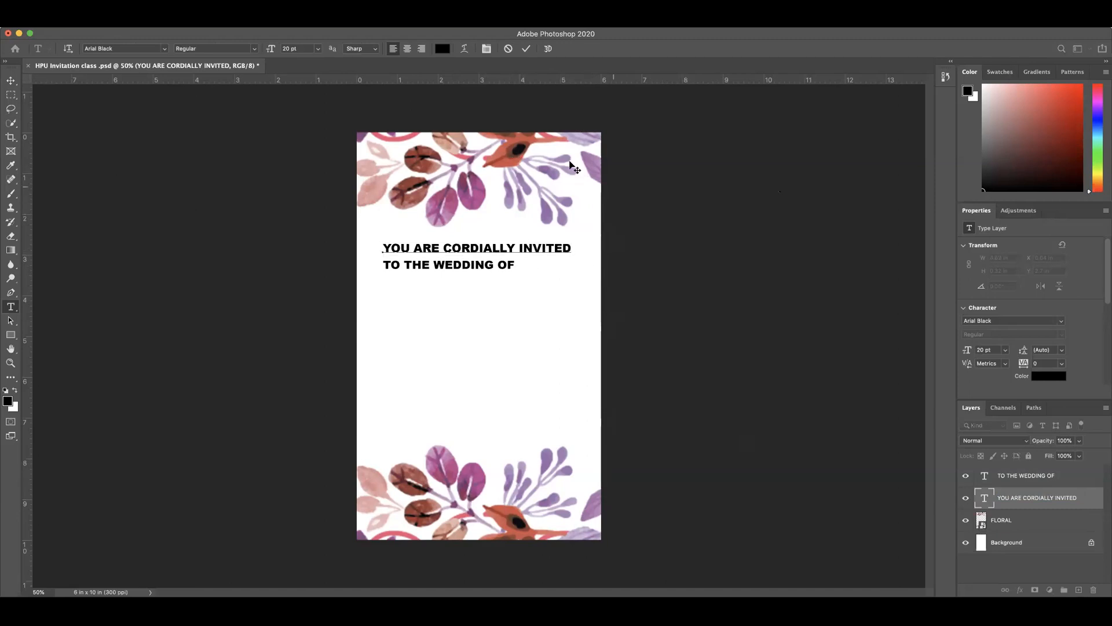
left_click(526, 49)
key("v")
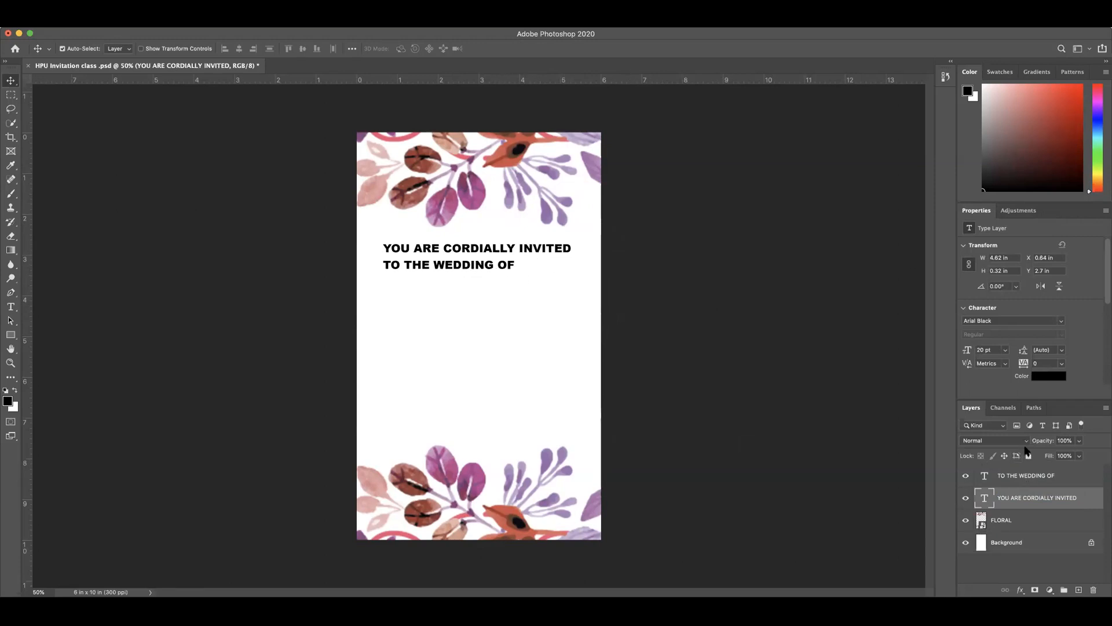
Step: Add the "TO THE WEDDING OF" layer to the heading's selection and align both lines by their horizontal centers
left_click(1026, 478, "shift")
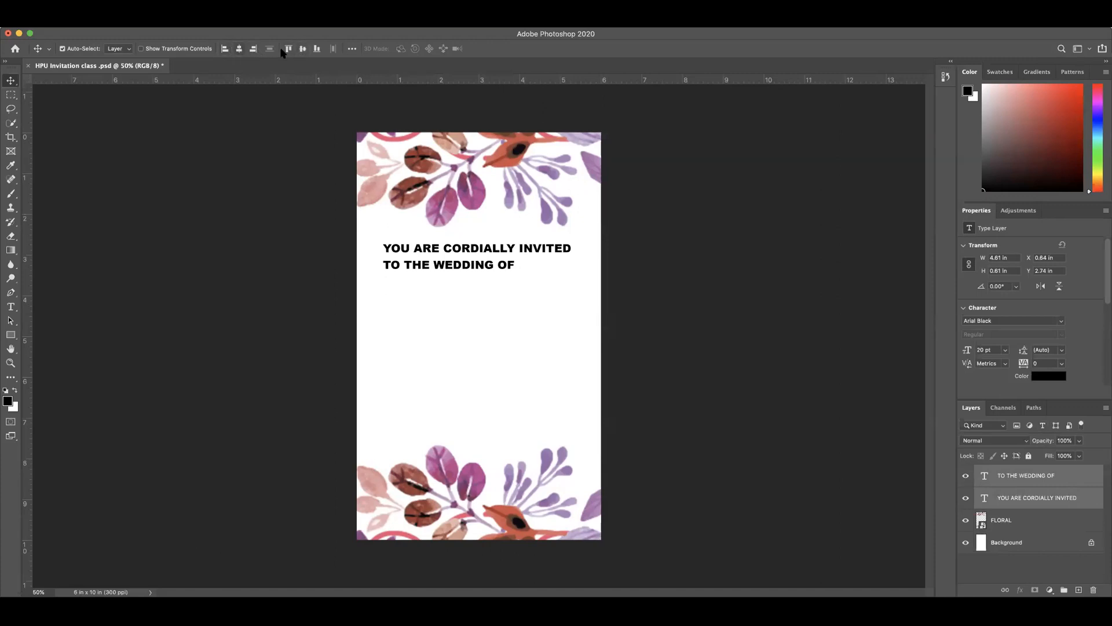
left_click(239, 50)
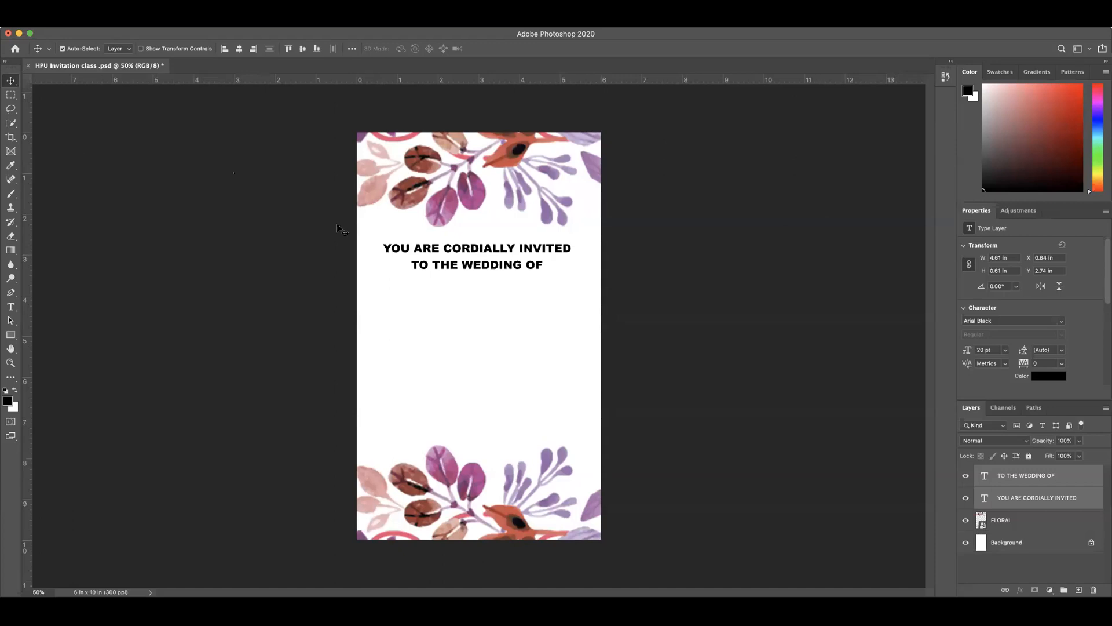
Step: Add a new text line reading "RODE" below the "TO THE WEDDING OF" line
left_click(510, 344)
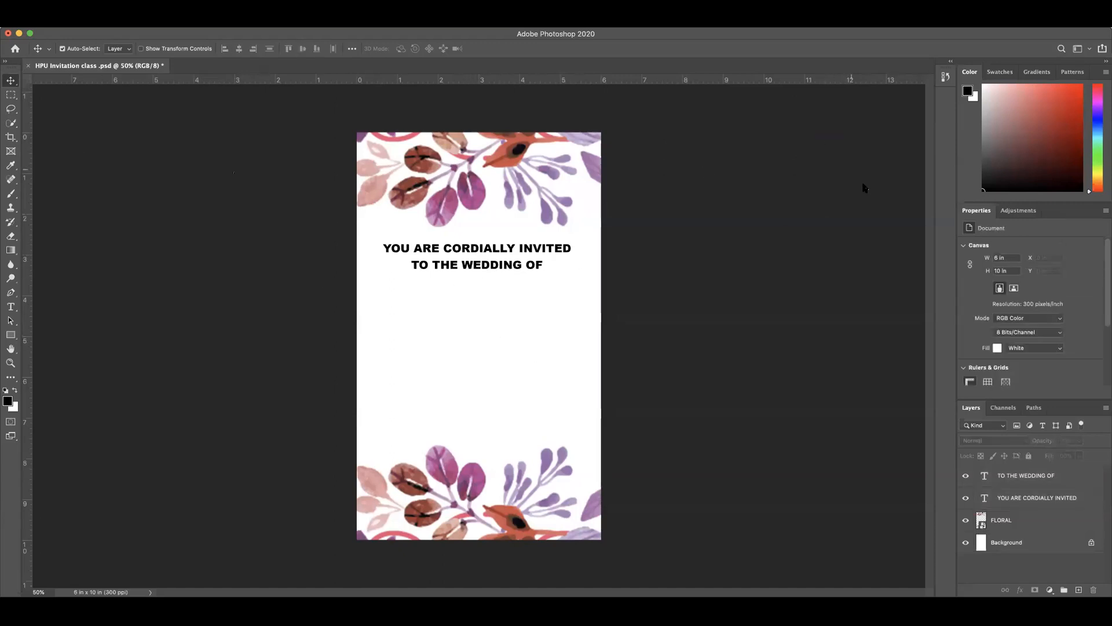
left_click(11, 307)
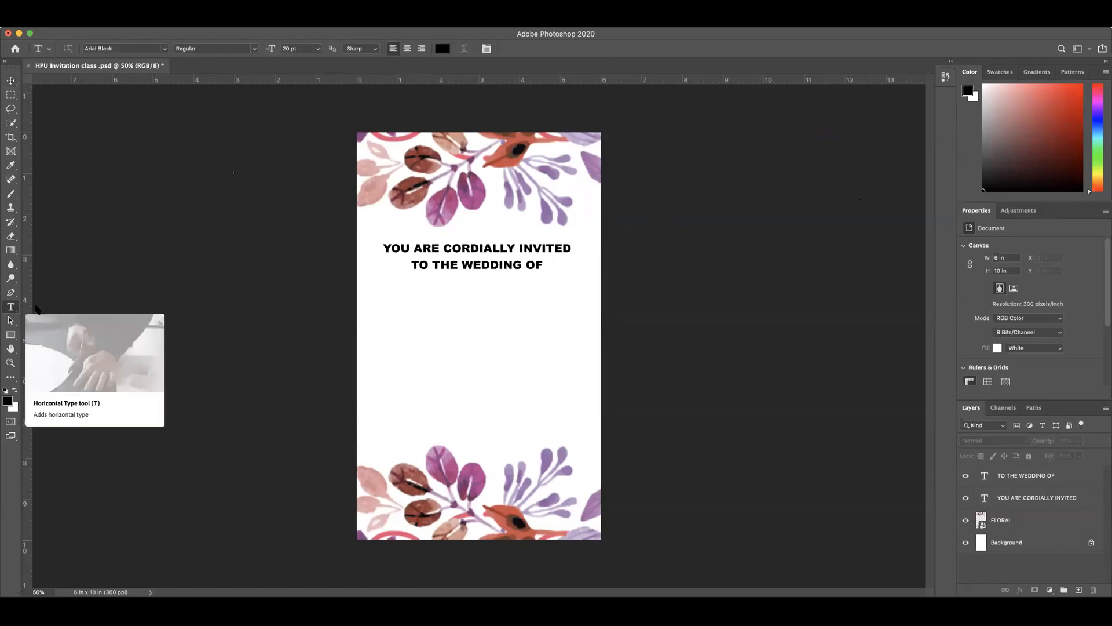
left_click(438, 314)
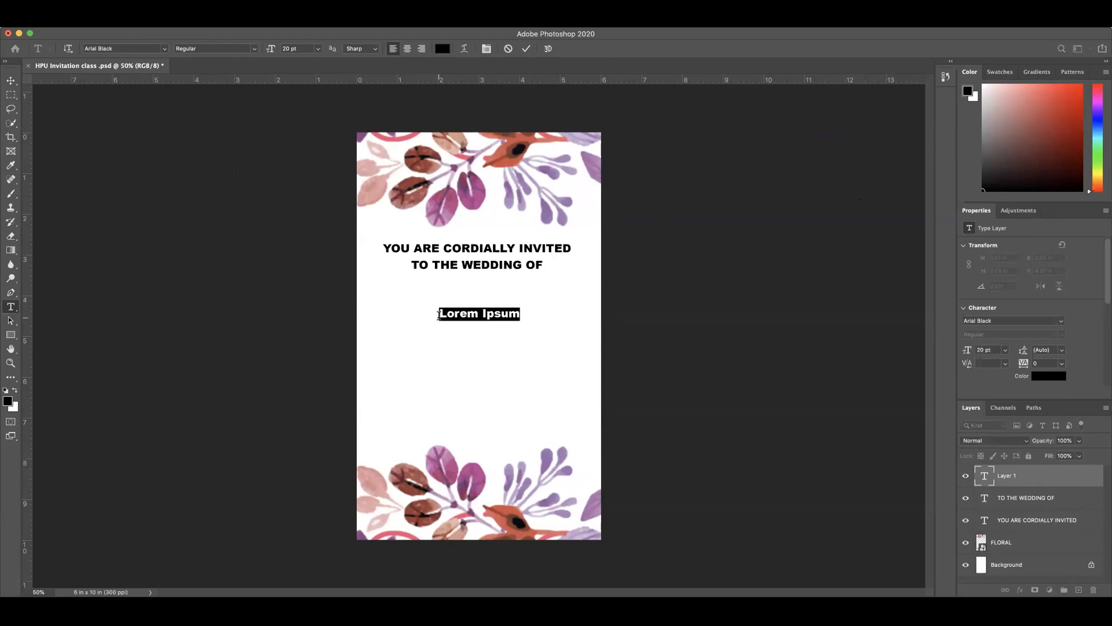
type("R")
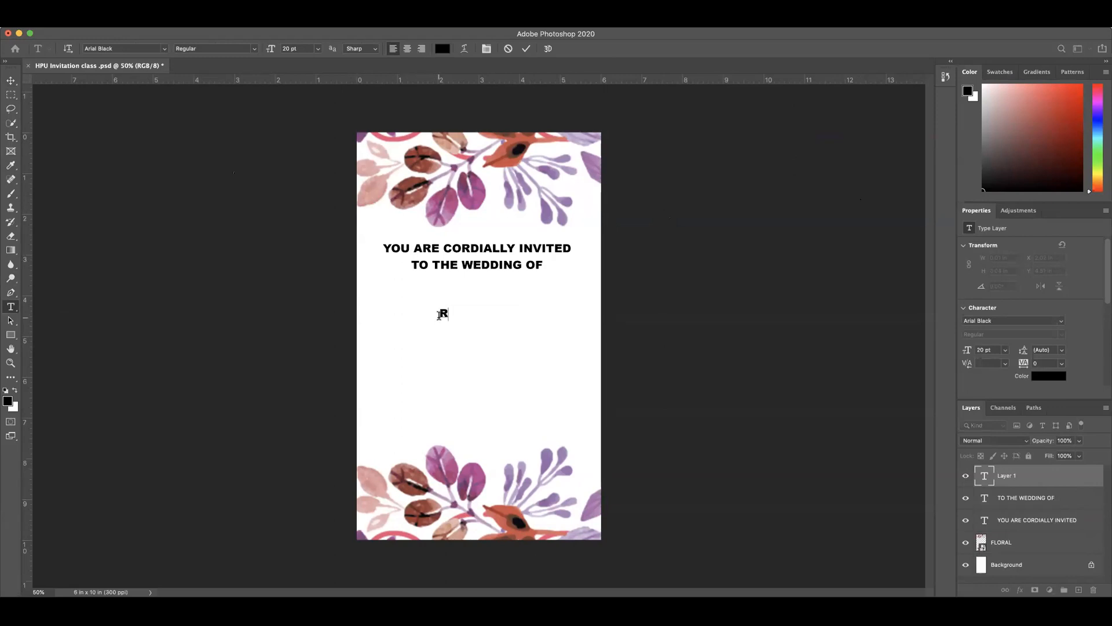
type("O")
key("BackSpace")
type("ODE")
Step: Select all of the RODE text and change its font to Futura Condensed Medium
double_click(983, 478)
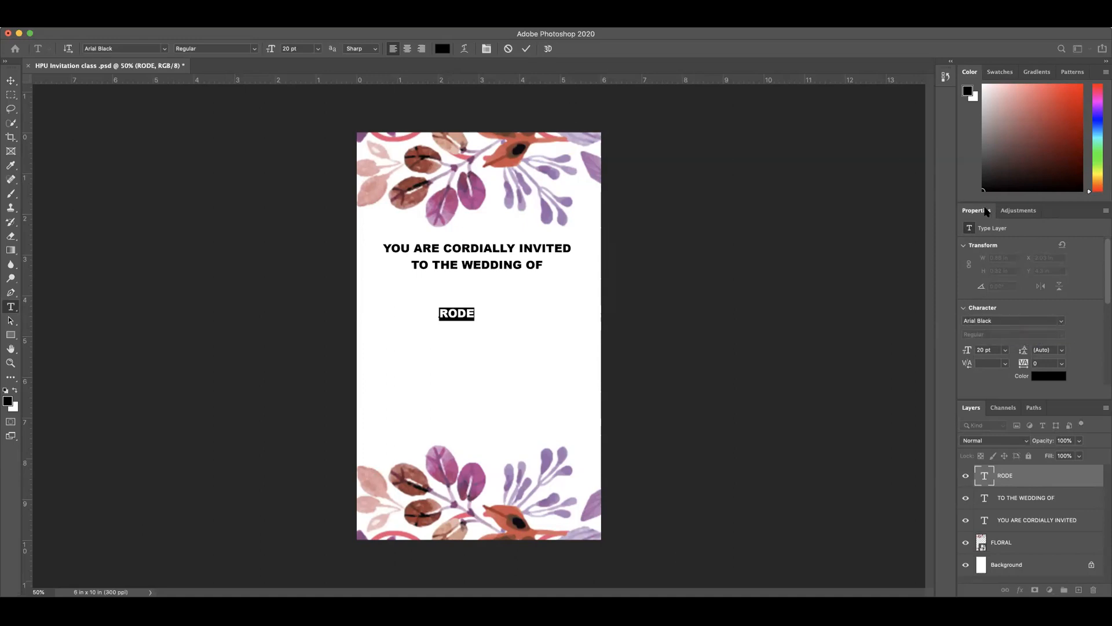
left_click(1063, 323)
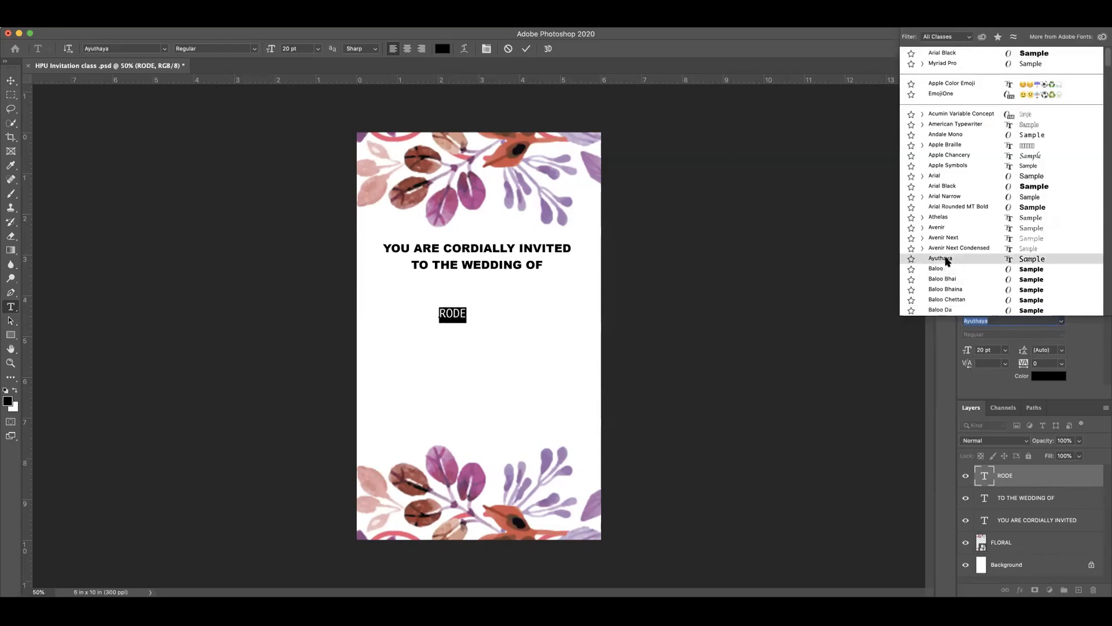
scroll(961, 197, "down", 8)
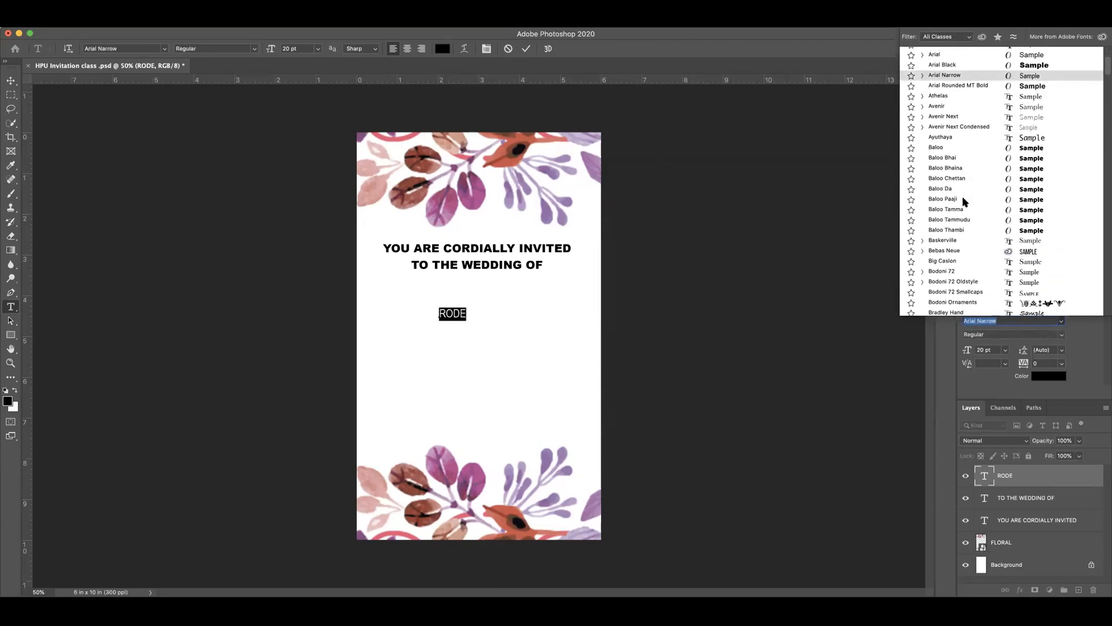
scroll(964, 200, "down", 15)
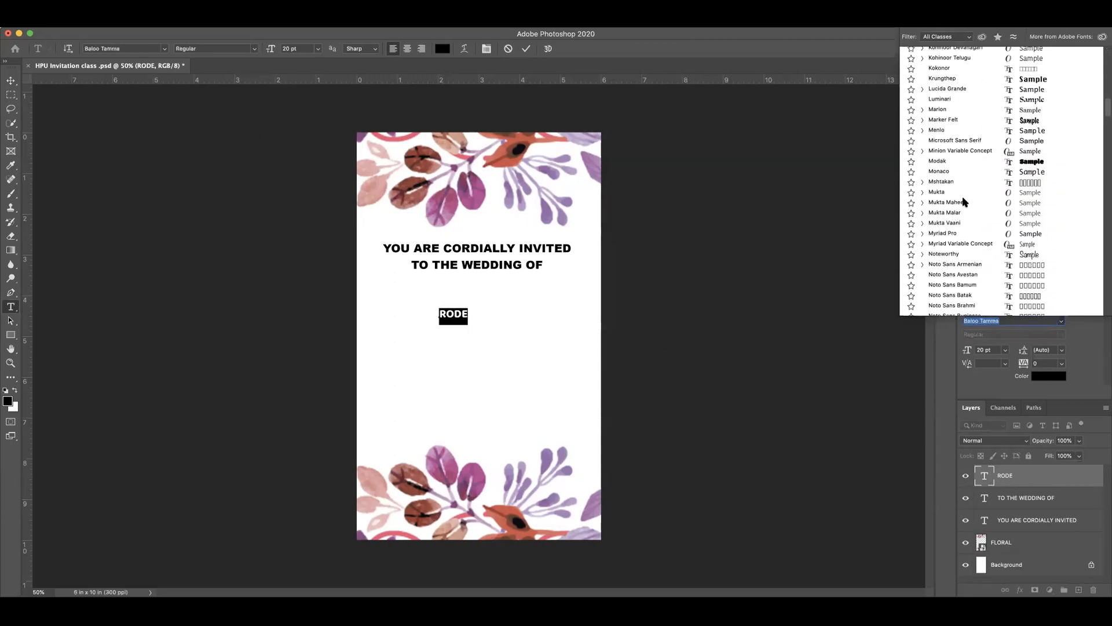
scroll(961, 189, "up", 15)
scroll(960, 194, "down", 6)
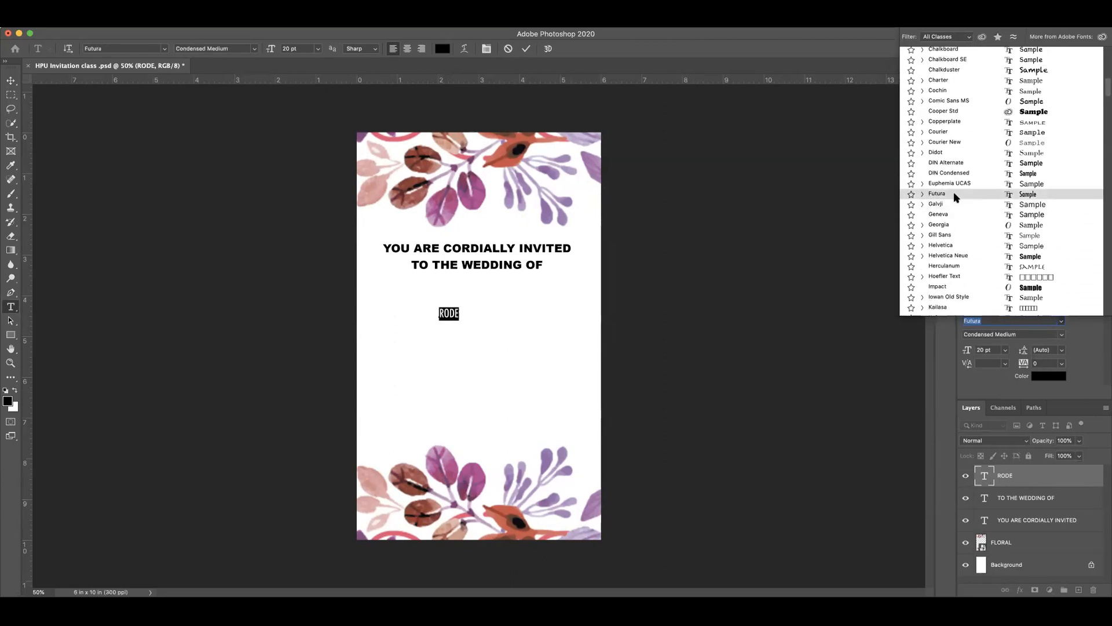
left_click(953, 193)
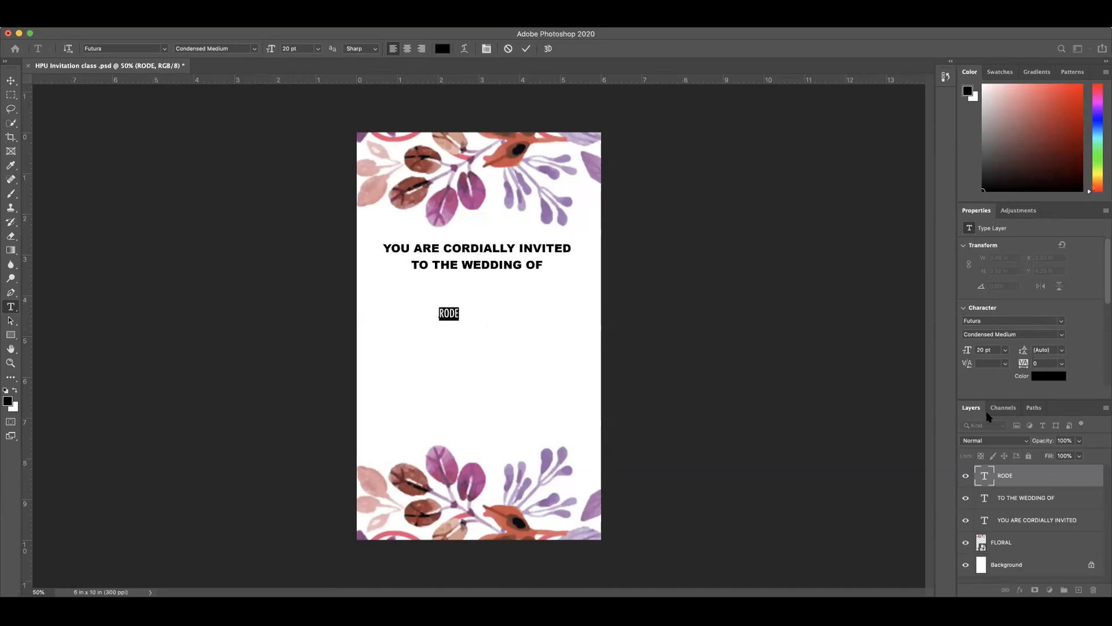
Step: Enlarge RODE to 74 pt, commit the text and center it by eye under the heading at about X 2.11 in
left_click_drag(966, 351, 995, 352)
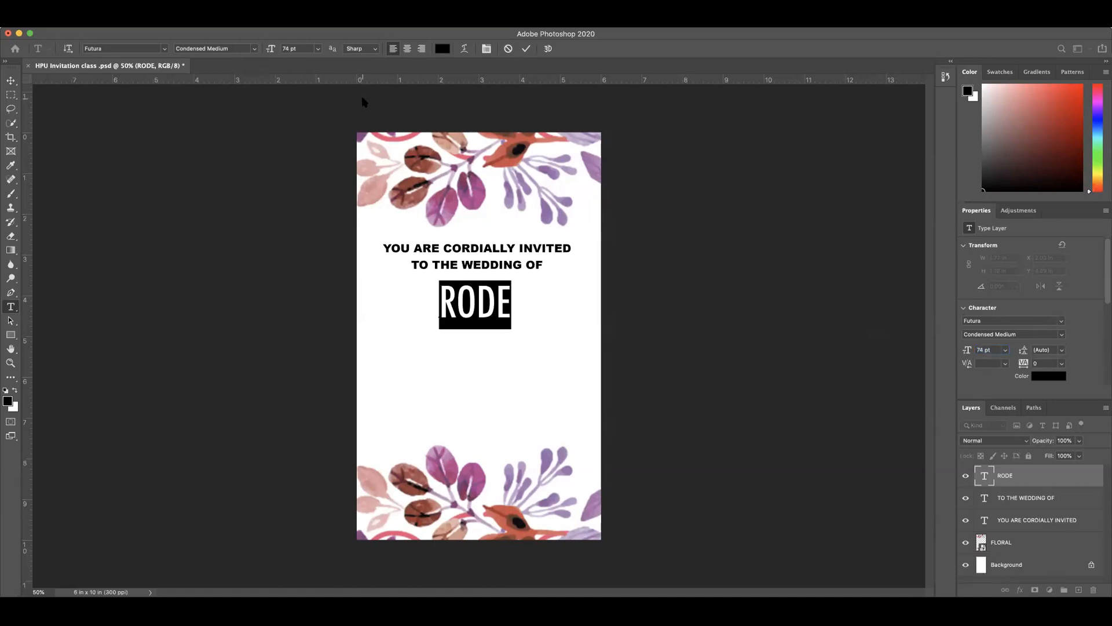
left_click(527, 48)
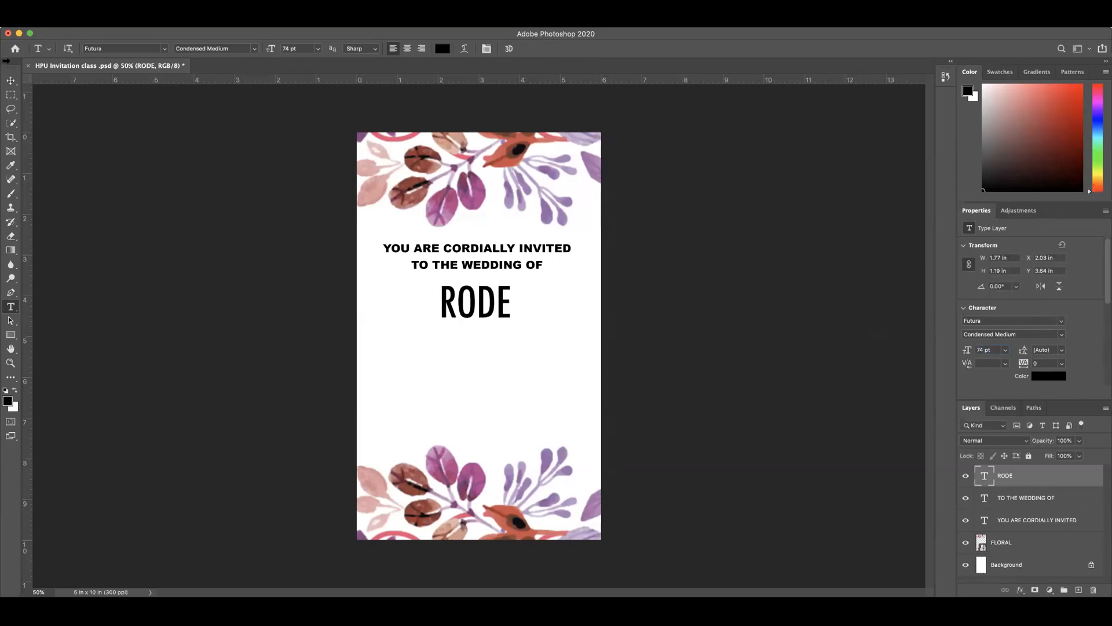
left_click(12, 81)
left_click_drag(484, 314, 487, 318)
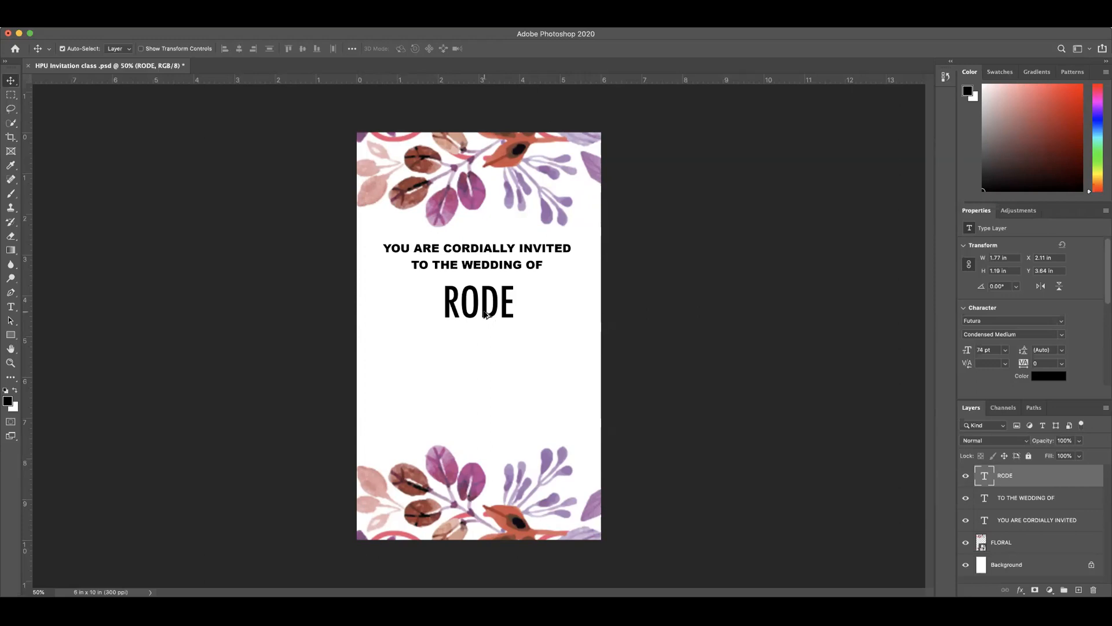
Step: Duplicate the RODE text directly beneath the original, replace the copy's wording with "DESIGN" and commit it
left_click_drag(487, 316, 486, 352)
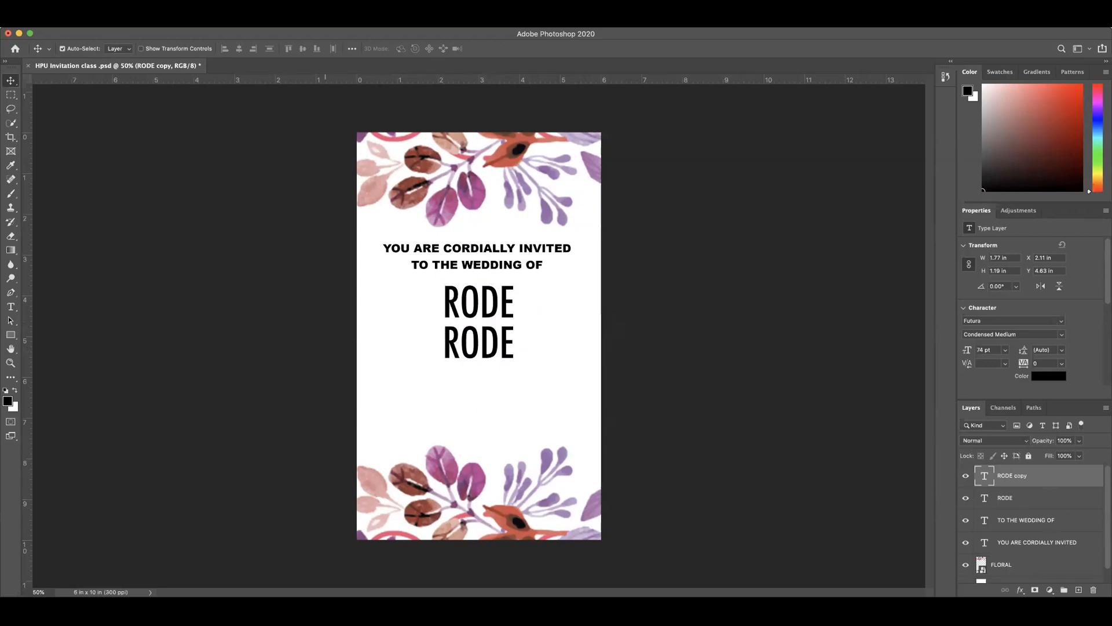
double_click(486, 351)
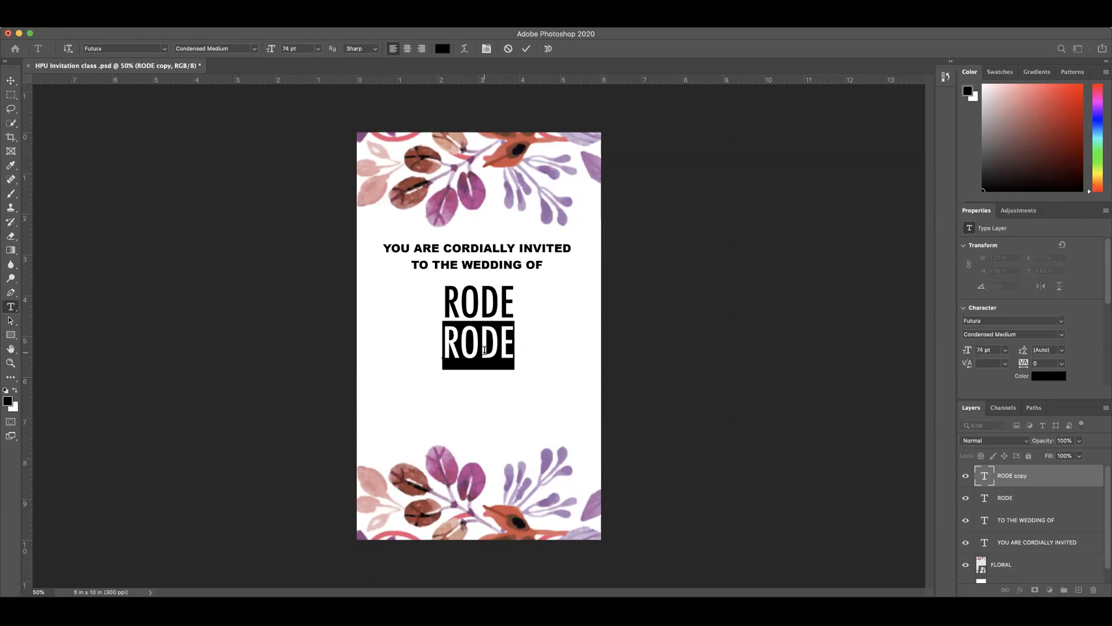
type("DE")
key("BackSpace")
key("BackSpace")
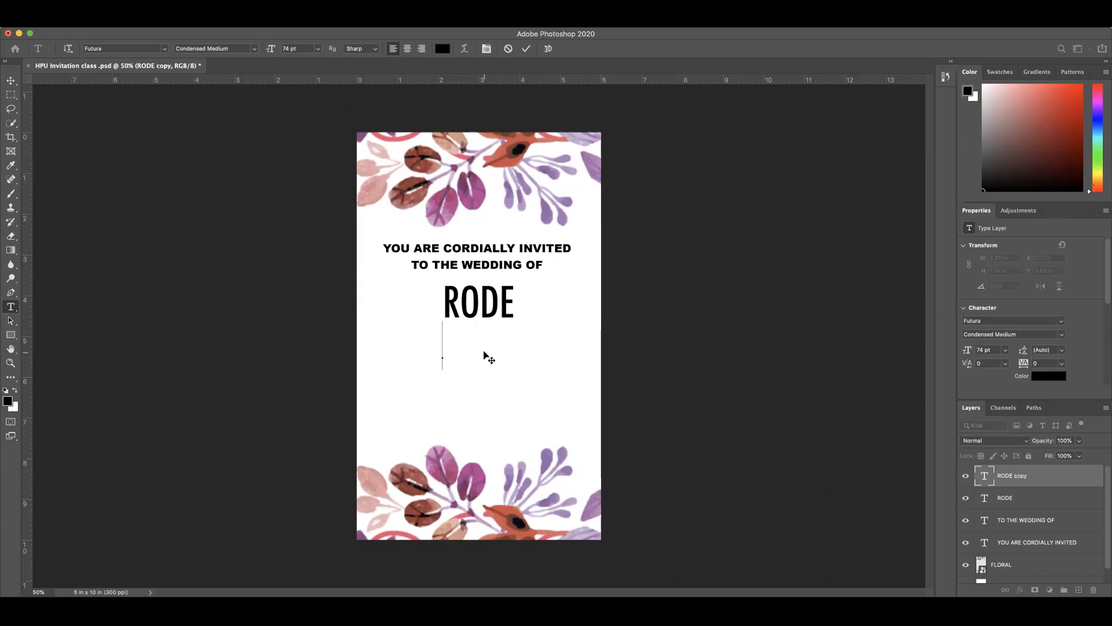
type("K")
key("BackSpace")
type("DESIGN")
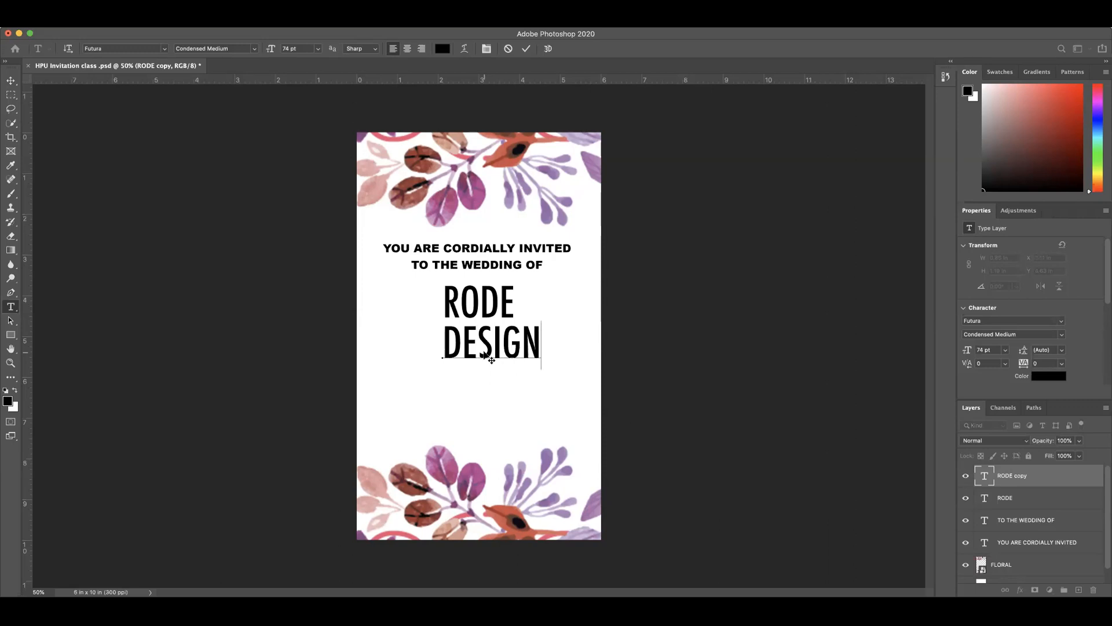
left_click(529, 49)
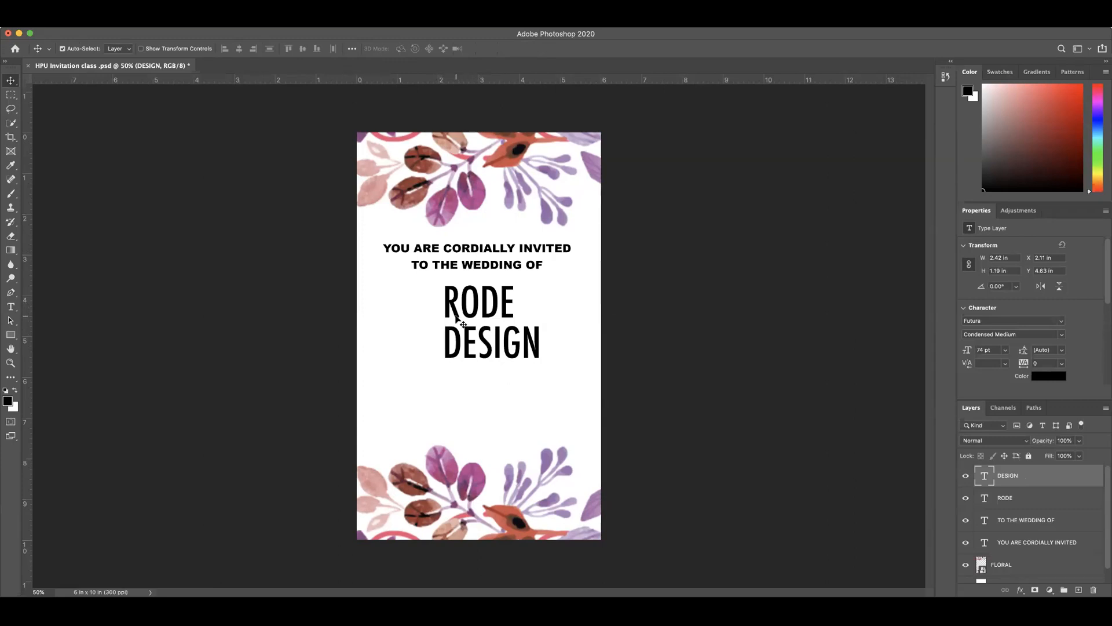
Step: Select the DESIGN text layer and save the document
left_click(486, 315)
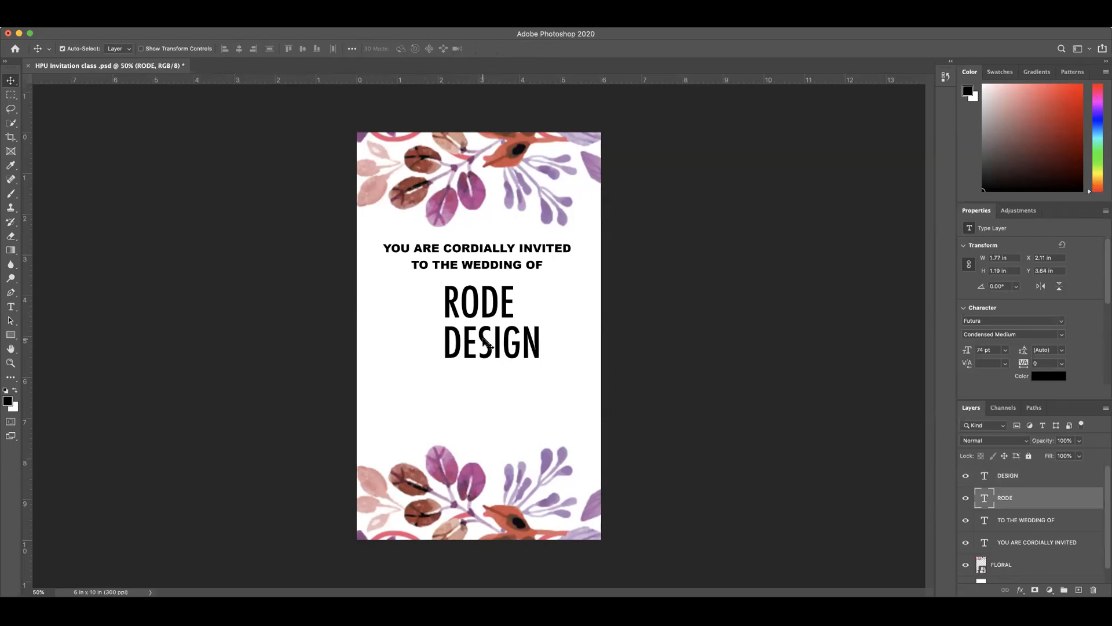
left_click(483, 339)
left_click_drag(483, 338, 483, 338)
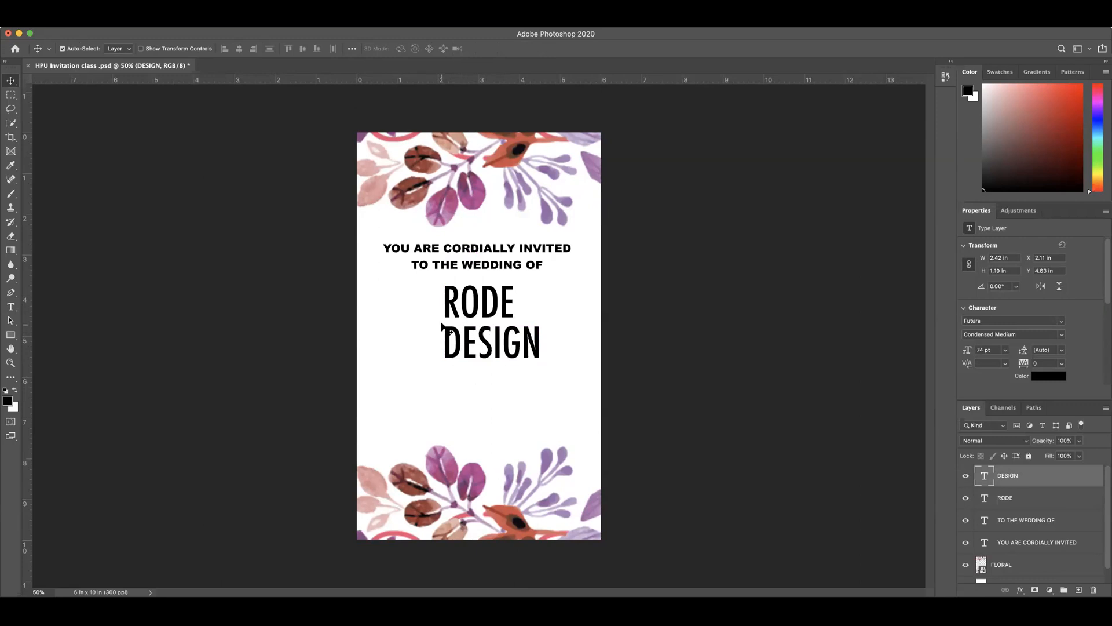
key("super+s")
Step: Try leading values of 12 pt and 30 pt on the DESIGN text and reset the leading to Auto
left_click(1063, 351)
left_click(1061, 414)
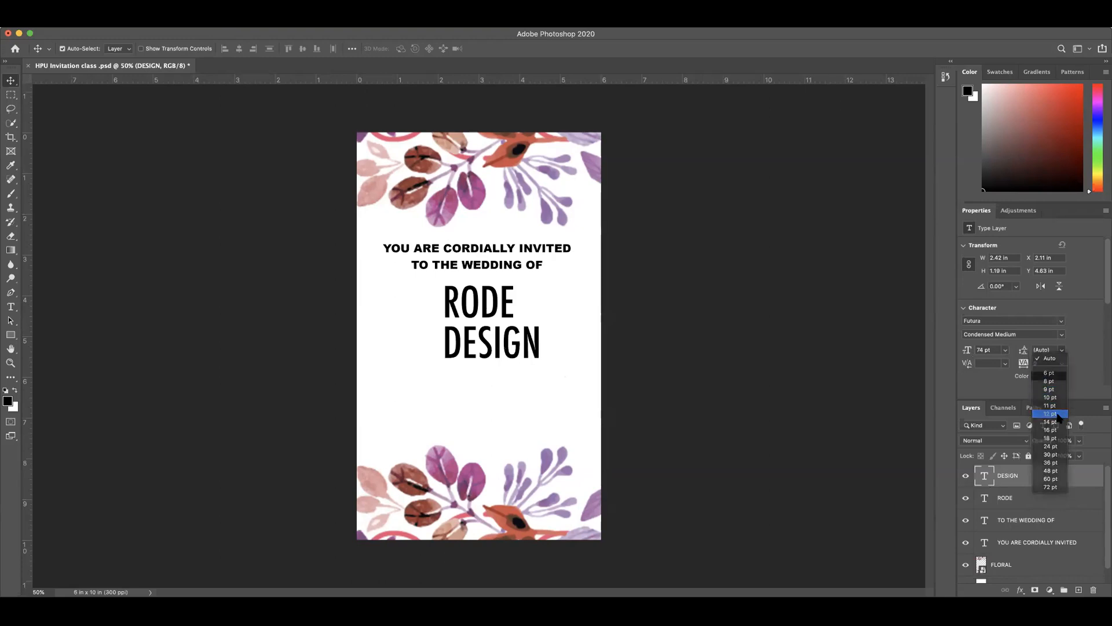
double_click(984, 476)
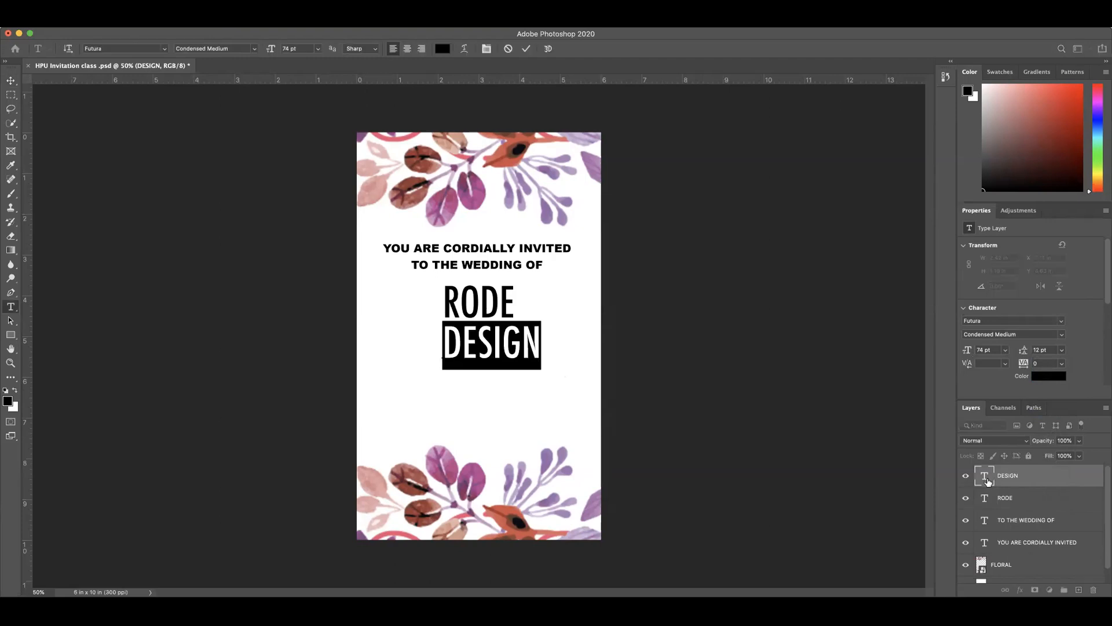
left_click(1063, 352)
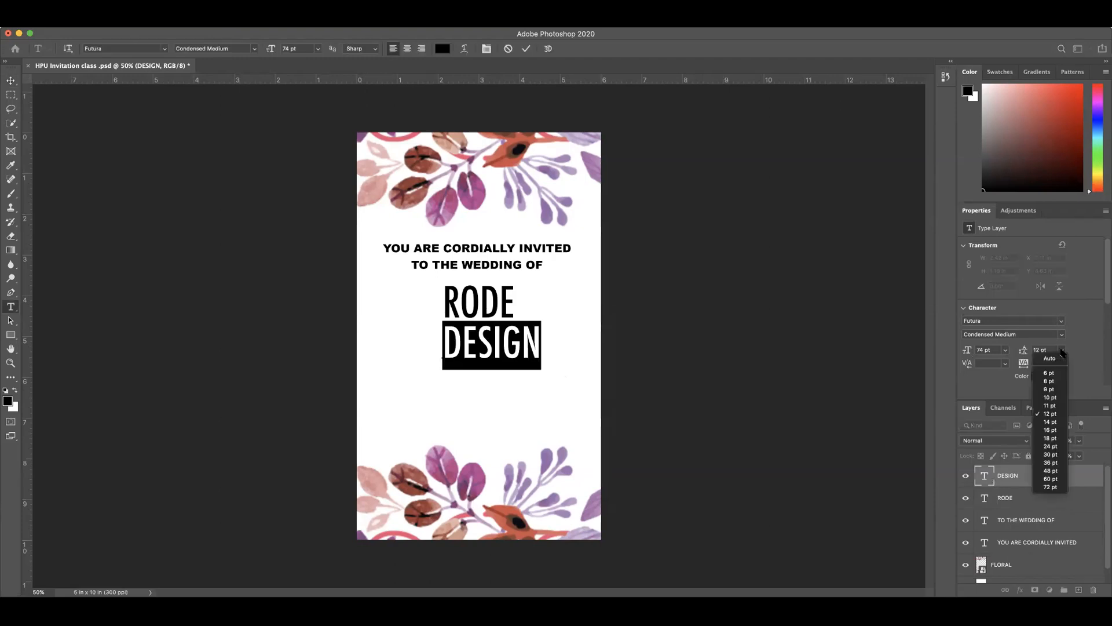
left_click(1053, 455)
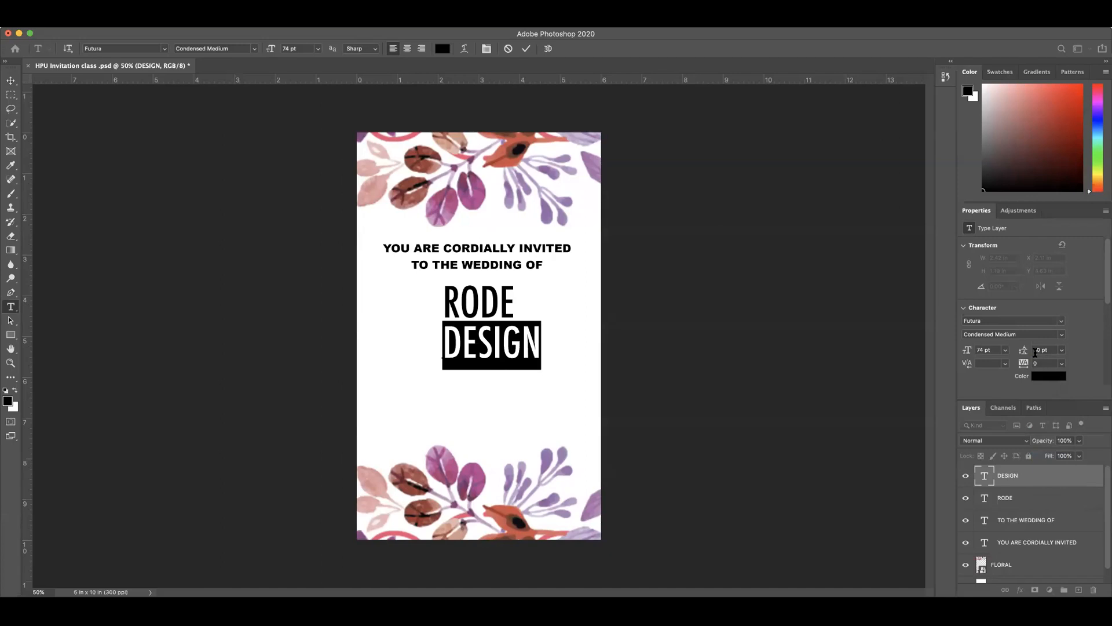
left_click(1062, 351)
left_click(1051, 358)
Step: Nudge the DESIGN text slightly left to about X 2.09 in and commit the edit
left_click_drag(486, 300, 485, 300)
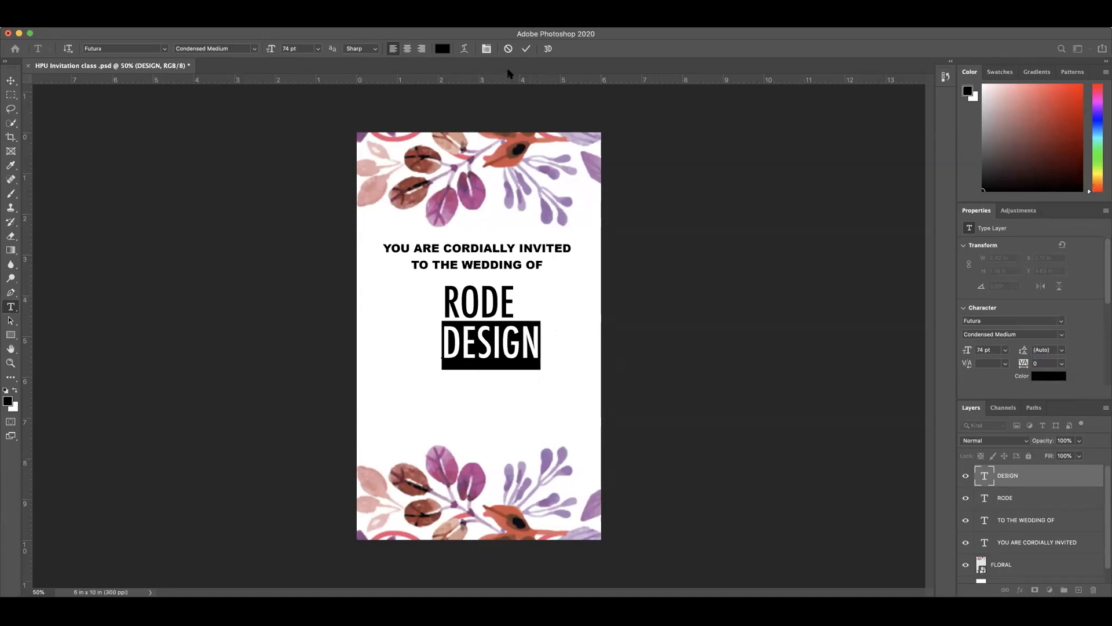
left_click(526, 49)
key("v")
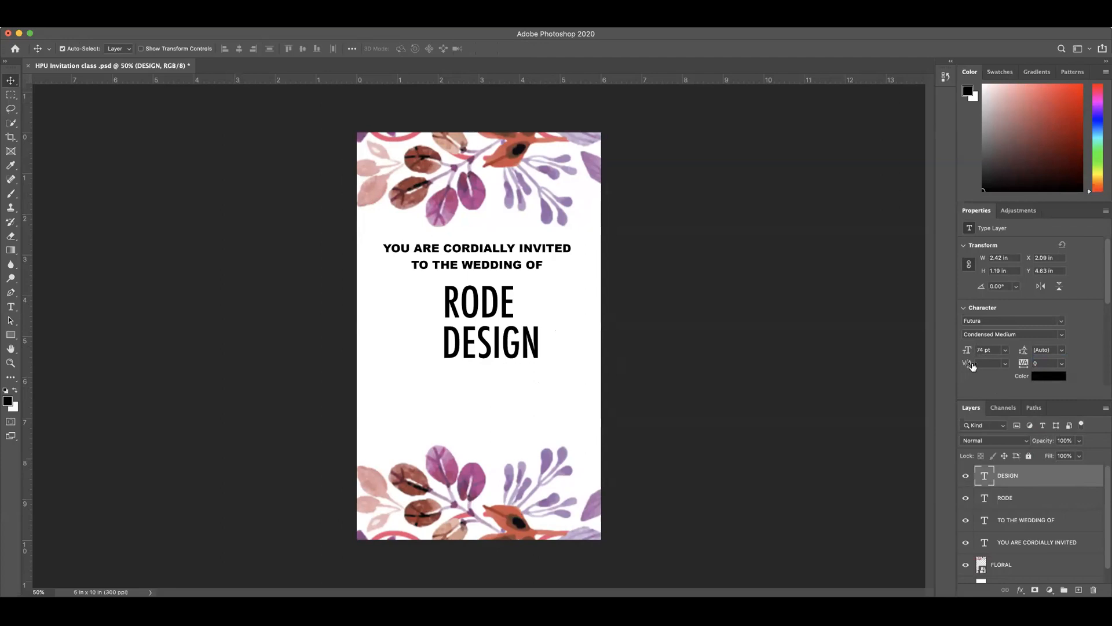
left_click(1006, 364)
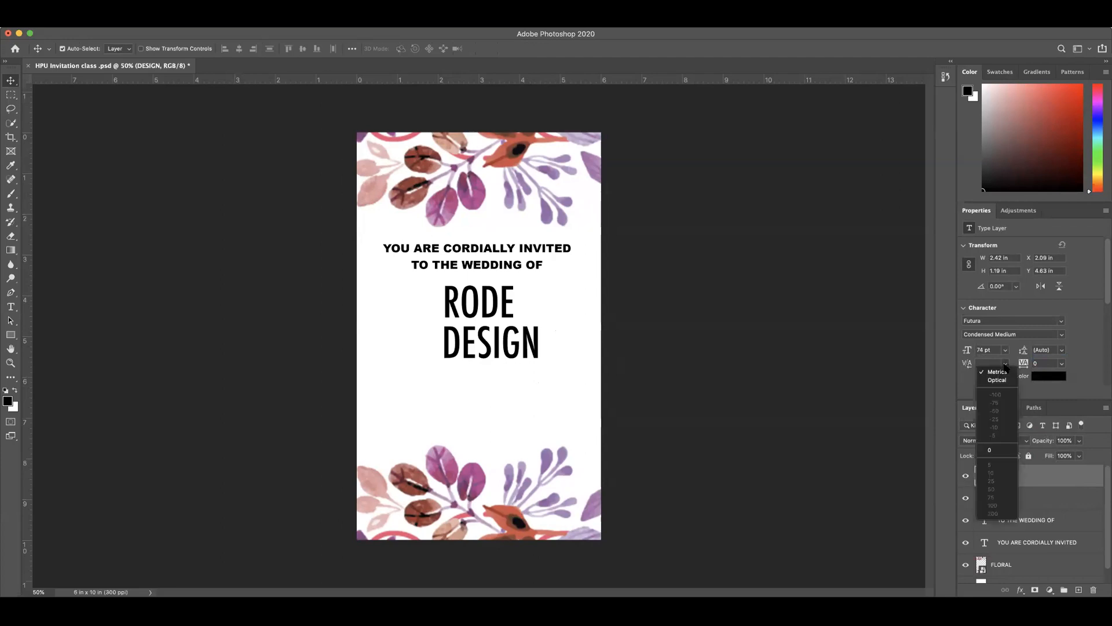
left_click(1013, 364)
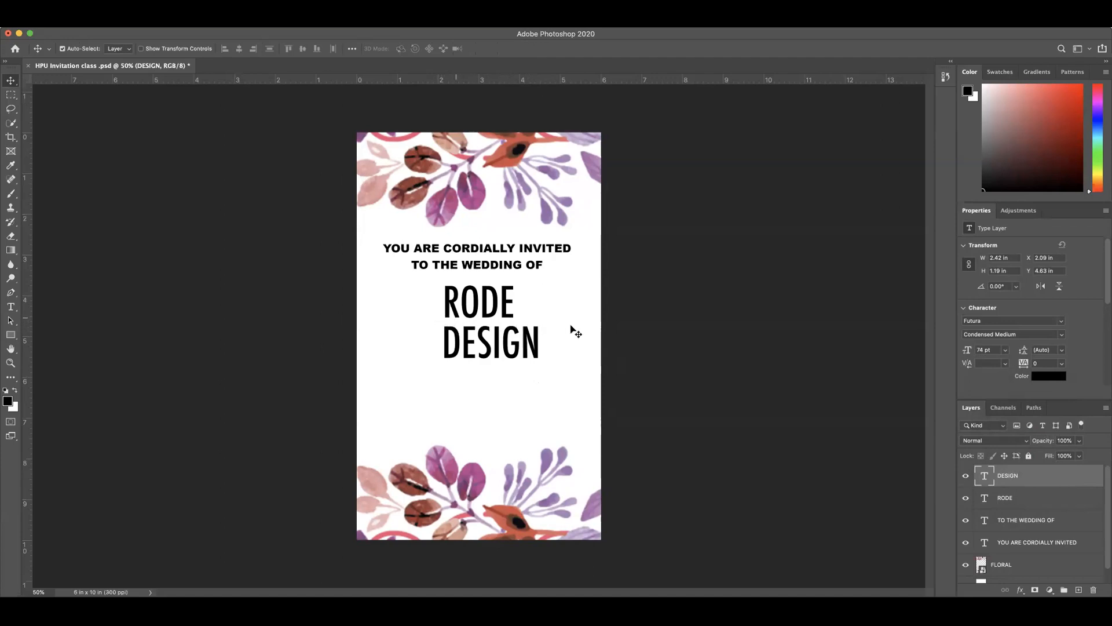
left_click(1063, 350)
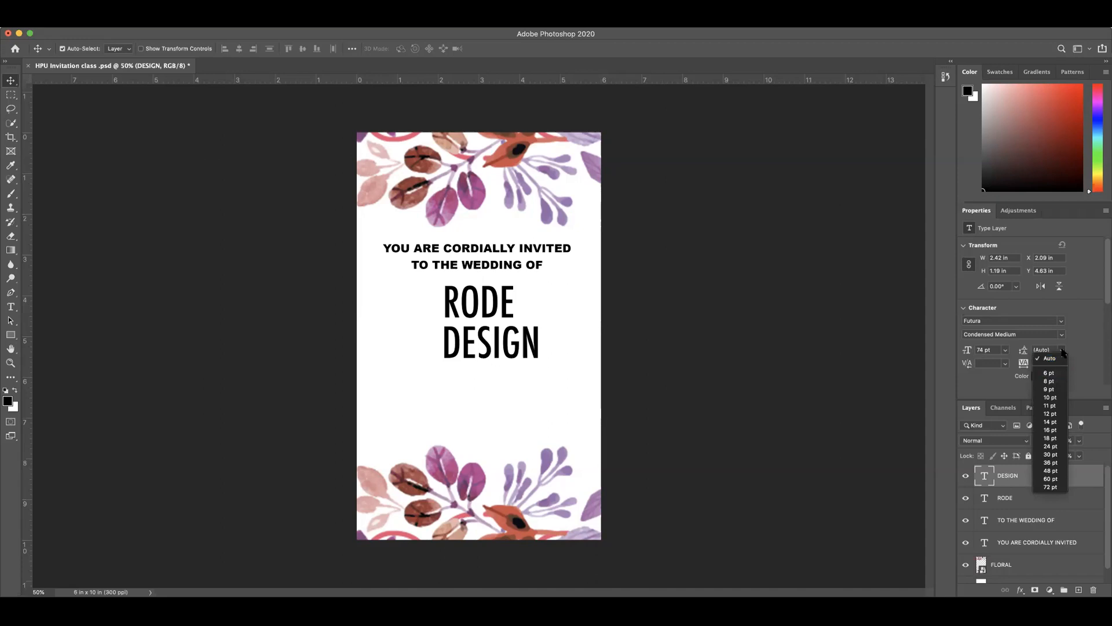
left_click(1036, 350)
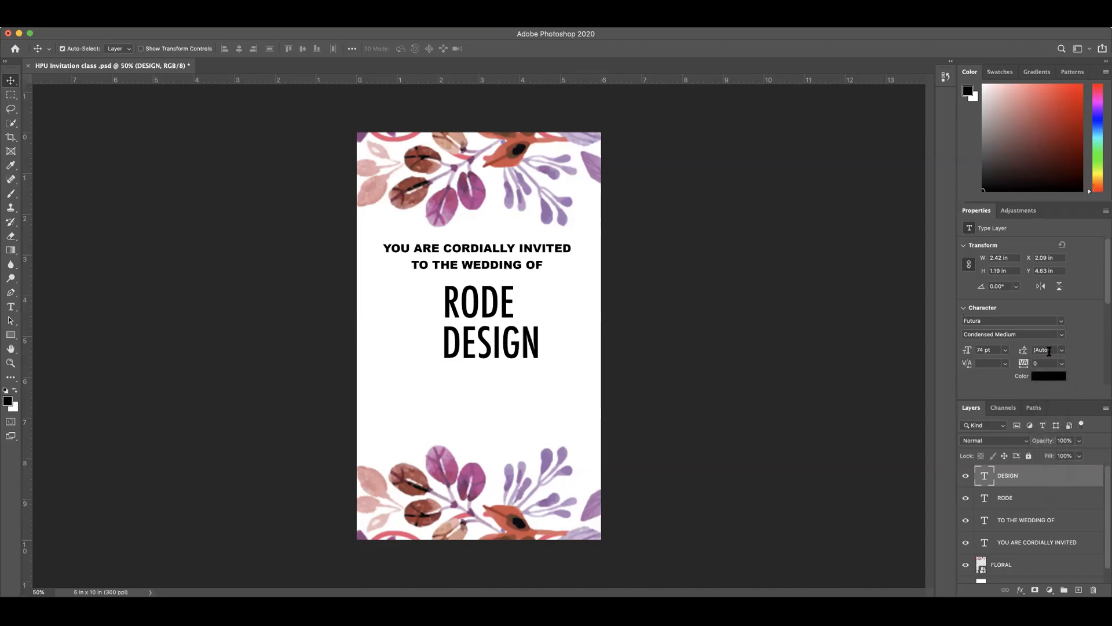
Step: Set the leading of the DESIGN text layer to 9 pt
left_click(1062, 351)
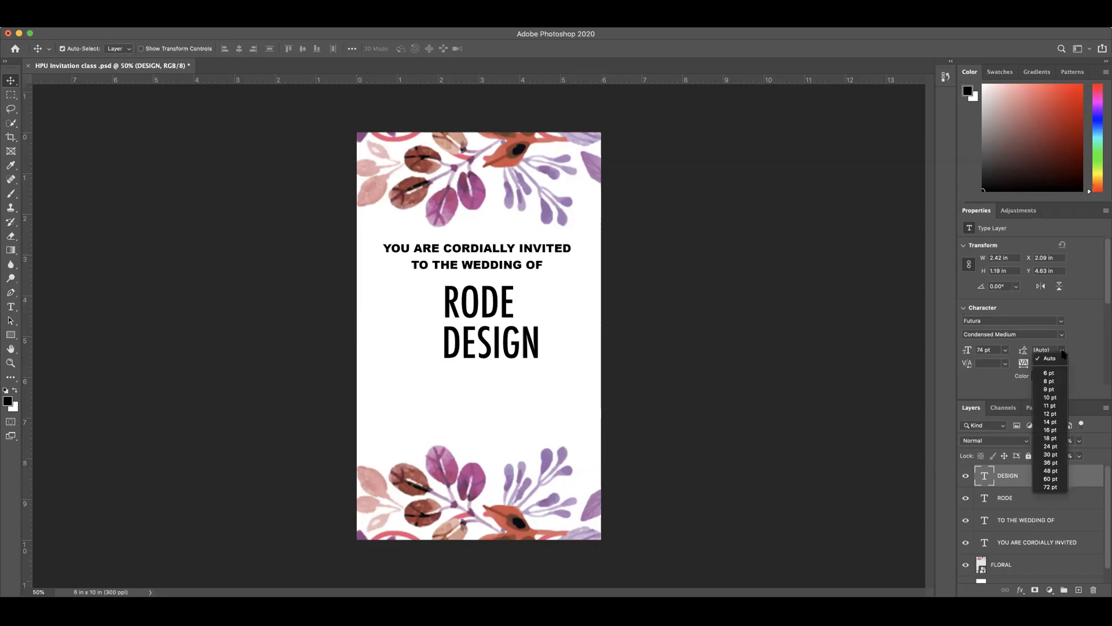
key("Down")
key("Down")
left_click(1050, 389)
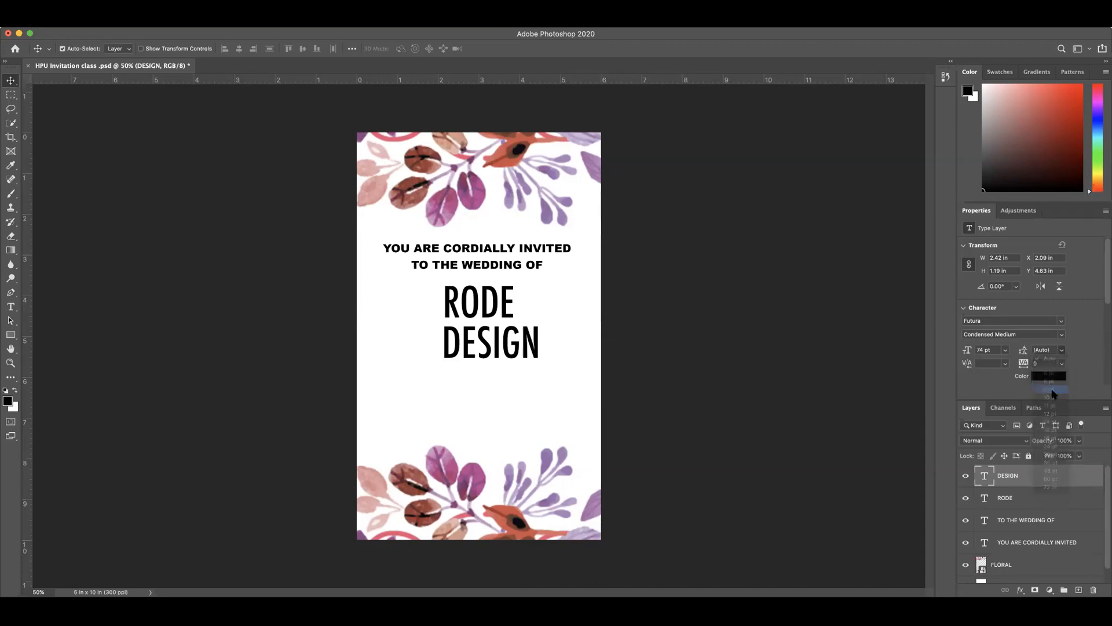
left_click(989, 502)
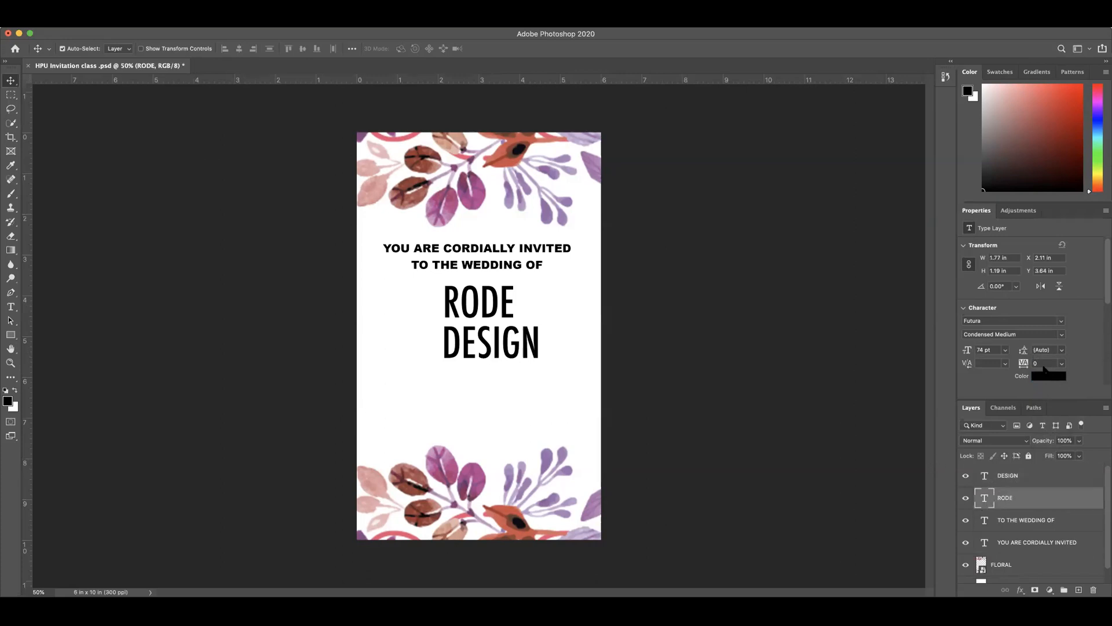
left_click_drag(1024, 353, 1038, 353)
left_click(1062, 350)
left_click(1081, 377)
Step: Select all of the DESIGN text and set its leading to 30 pt
double_click(984, 480)
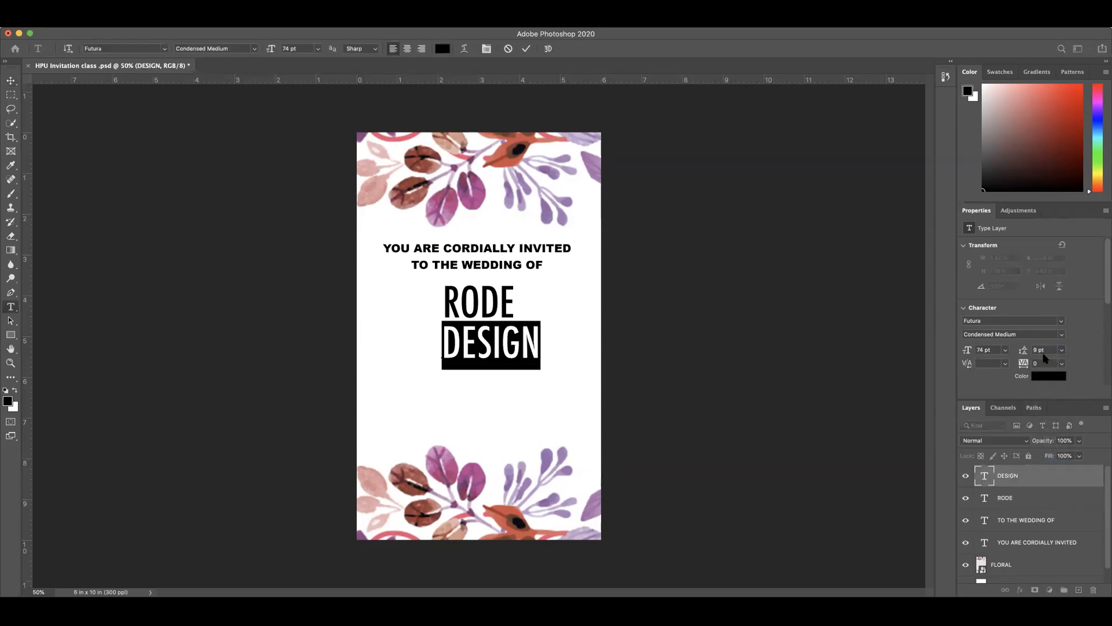
left_click(1063, 350)
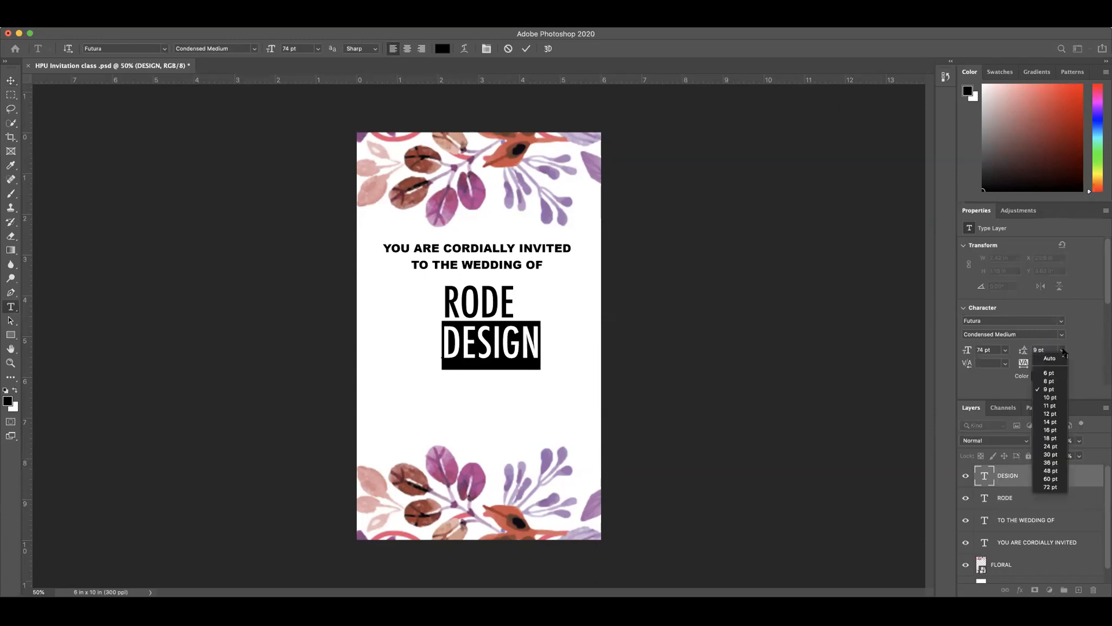
left_click(1050, 456)
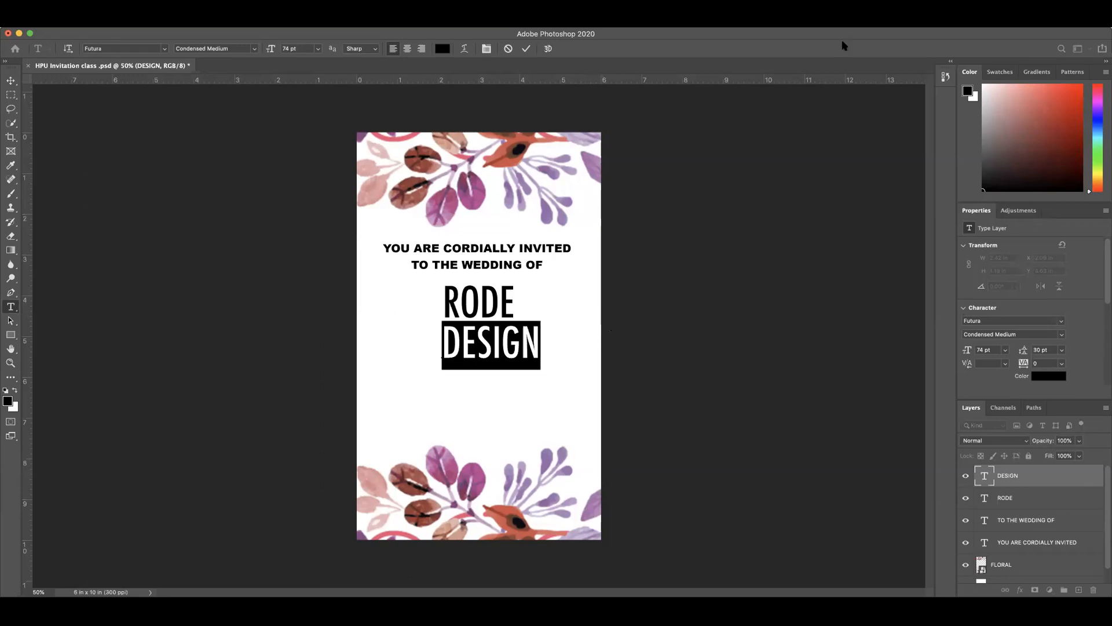
Step: Commit the DESIGN text edit and nudge the layer up toward RODE to about Y 4.52 in
left_click(527, 49)
key("v")
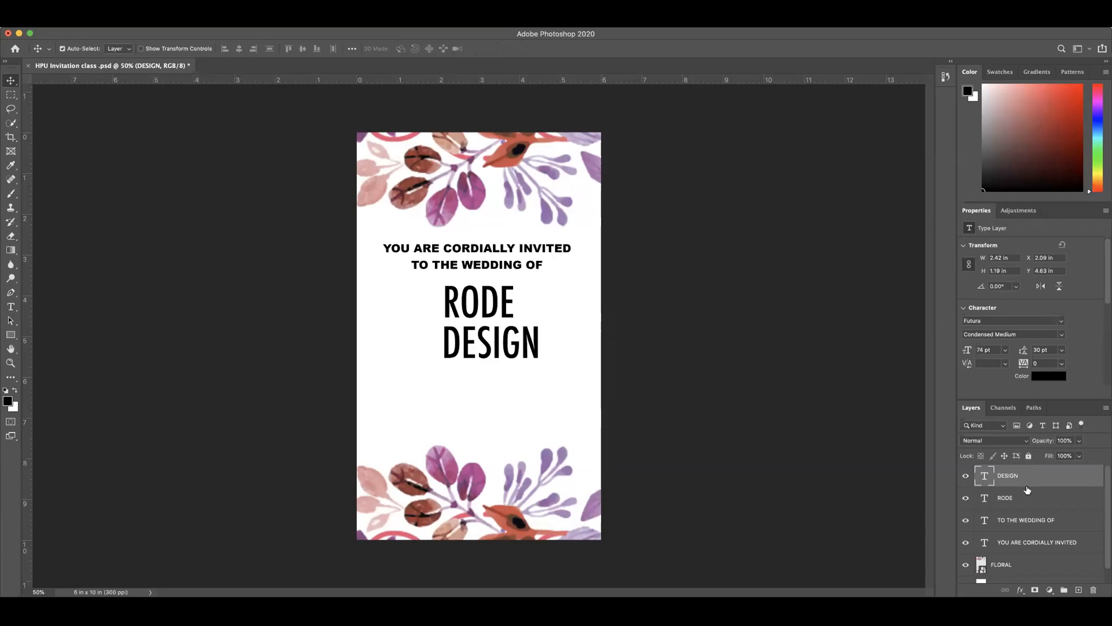
key("Up")
key("Up")
key("Up")
key("Up")
key("Down")
key("Down")
key("Down")
key("Down")
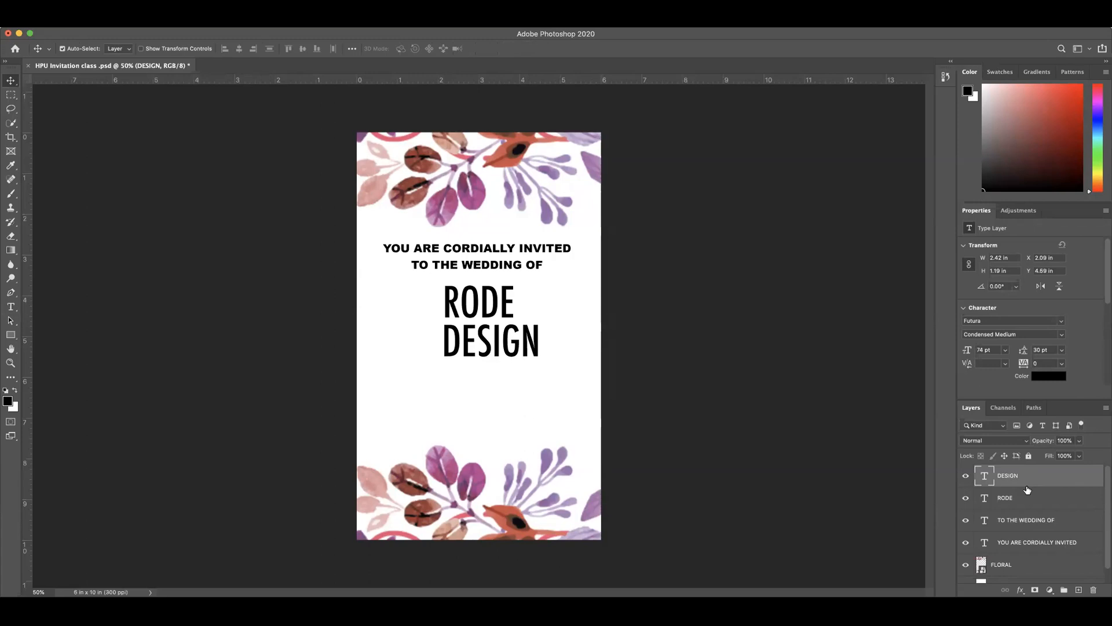
key("Up")
key("Up")
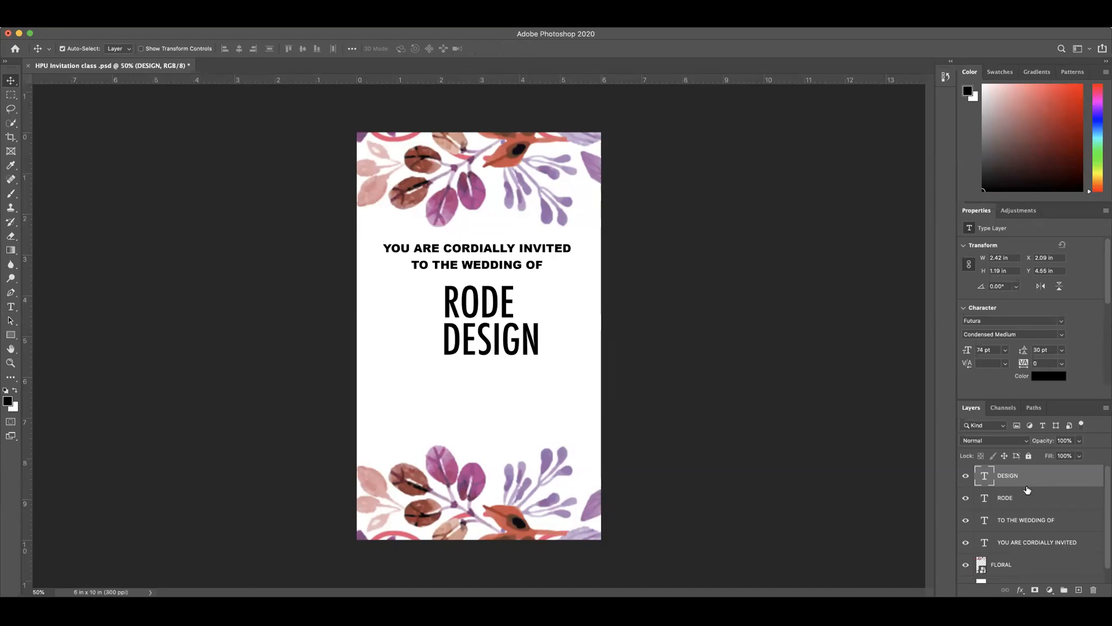
key("shift+Up")
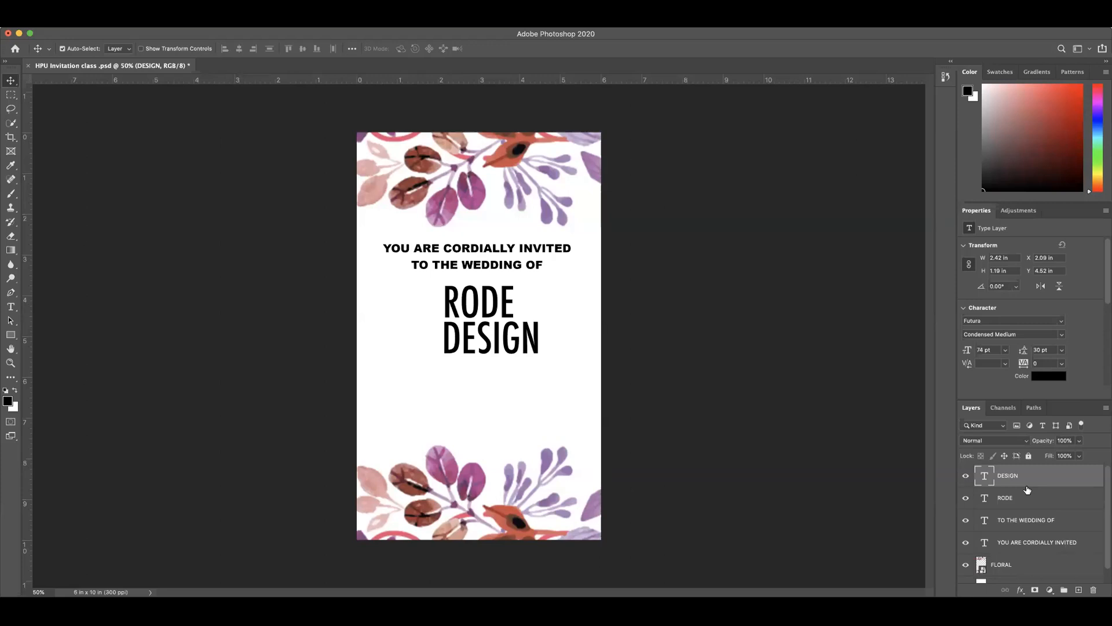
Step: Try a wider gap below RODE by nudging DESIGN down to about Y 4.78 in
key("Down")
key("Down")
key("Down")
key("Down")
key("Down")
key("Down")
key("Down")
key("Down")
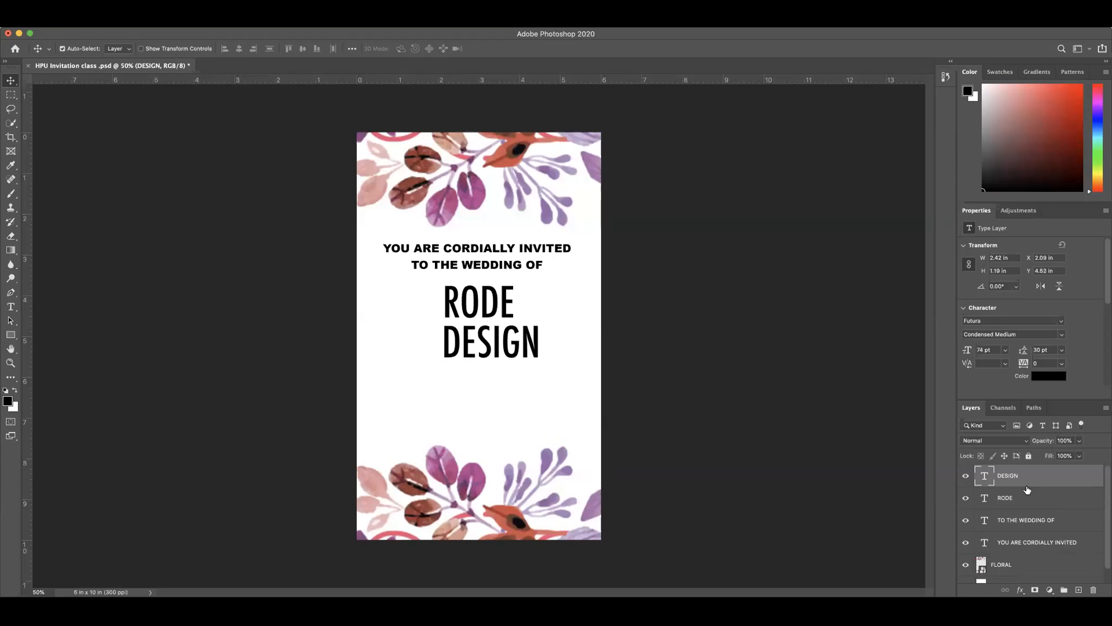
key("shift+Down")
key("shift+Down")
key("shift+Down")
key("shift+Down")
key("shift+Down")
key("shift+Down")
key("shift+Down")
key("shift+Down")
key("shift+Down")
key("shift+Down")
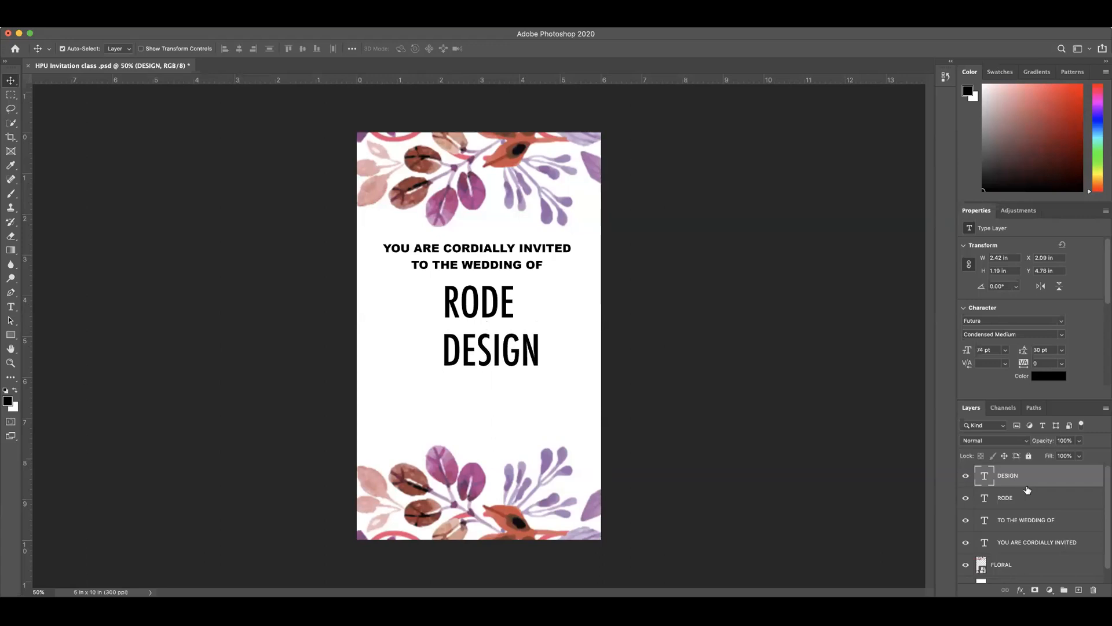
Step: Nudge DESIGN up close beneath RODE, to about Y 4.5 in
key("Up")
key("Up")
key("Up")
key("Up")
key("Up")
key("Up")
key("Up")
key("Up")
key("Up")
key("Up")
key("shift+Up")
key("shift+Up")
key("shift+Up")
key("shift+Up")
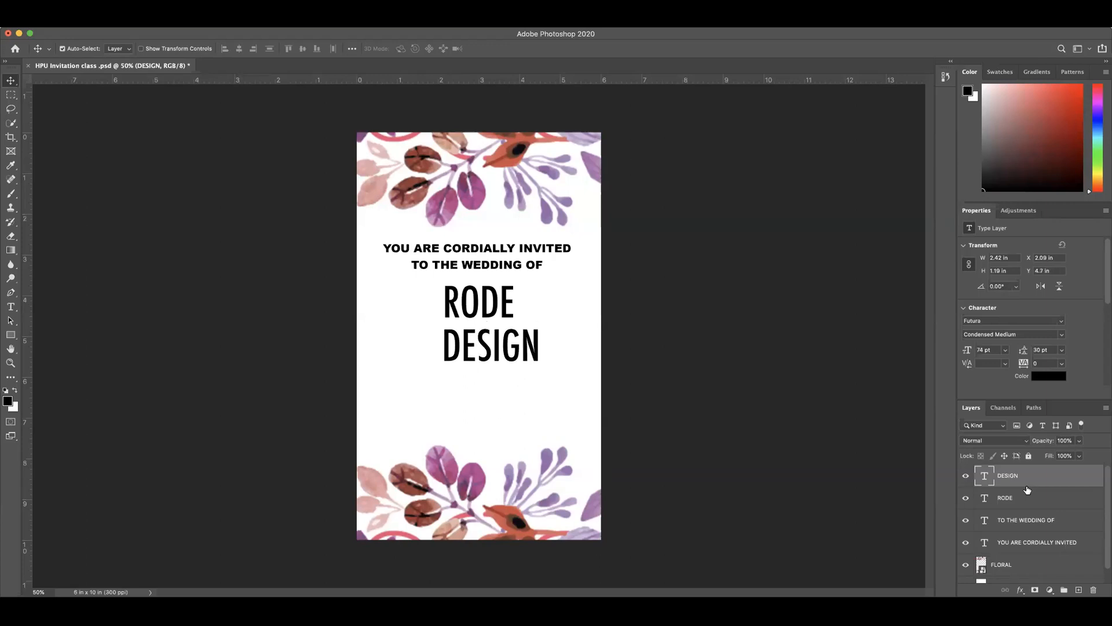
key("shift+Up")
key("shift+Up")
key("shift+Up")
key("shift+Up")
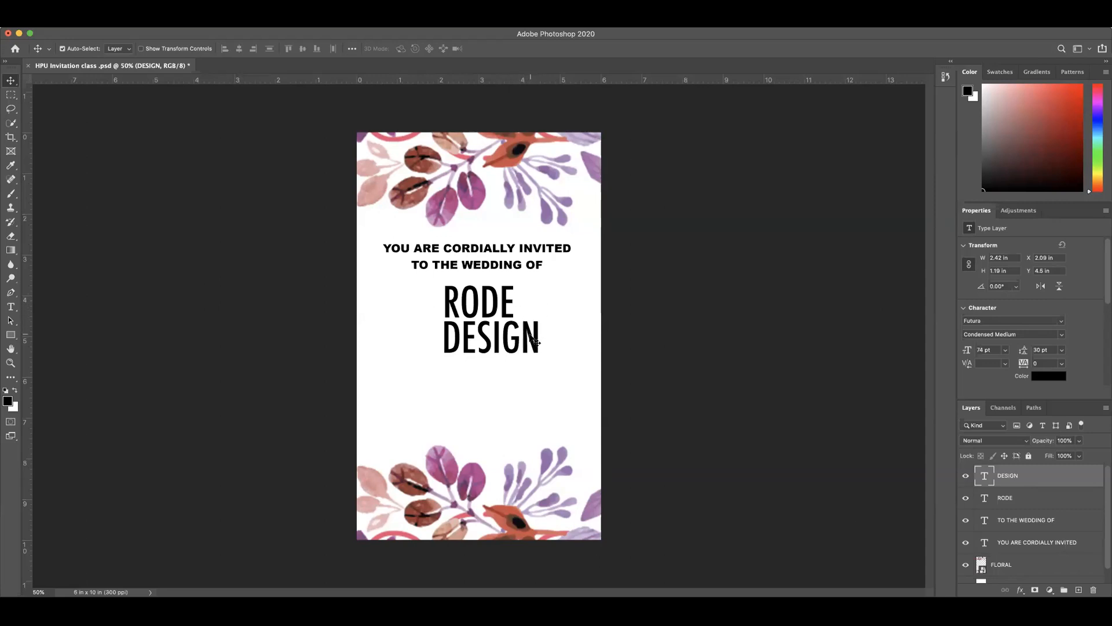
Step: Check the RODE layer's settings and try raising DESIGN to about Y 4.4 in, overlapping RODE
left_click(1037, 499)
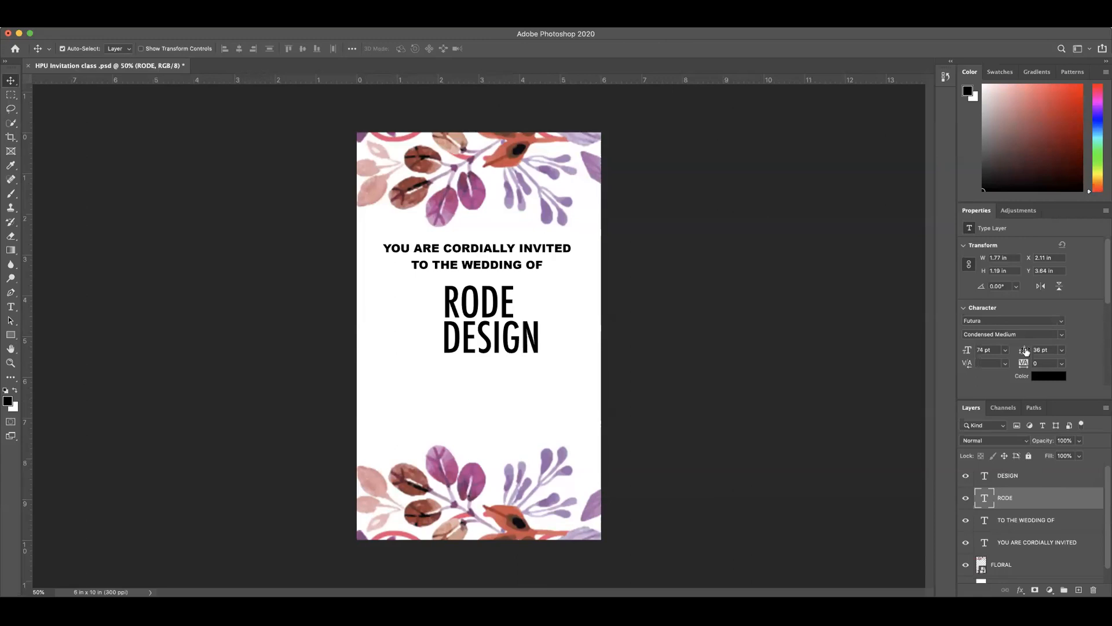
left_click(1015, 476)
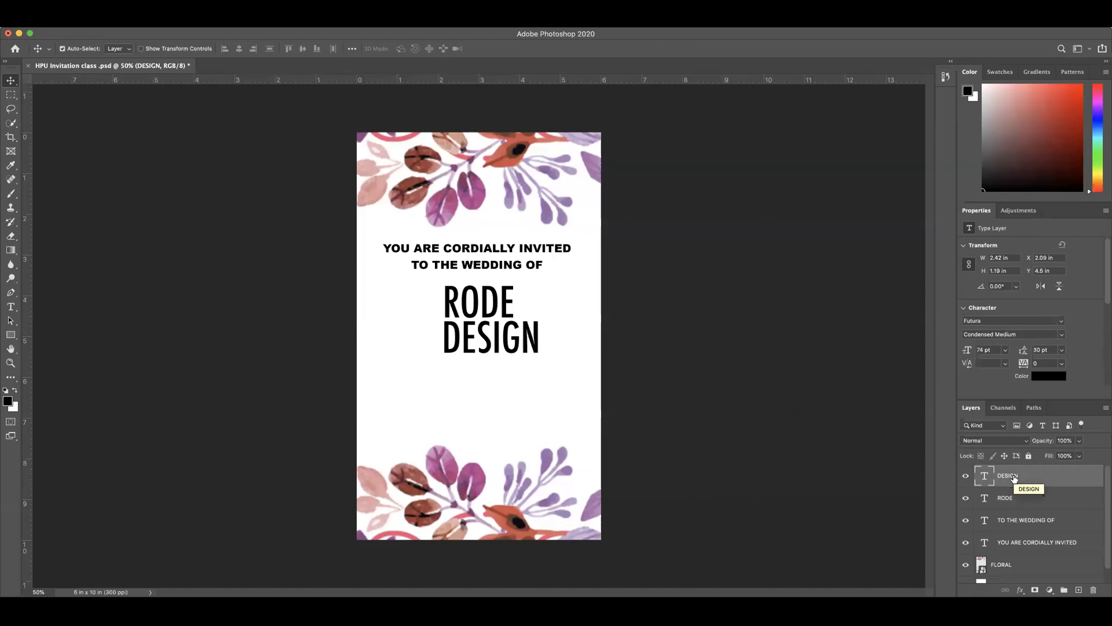
key("shift+Up")
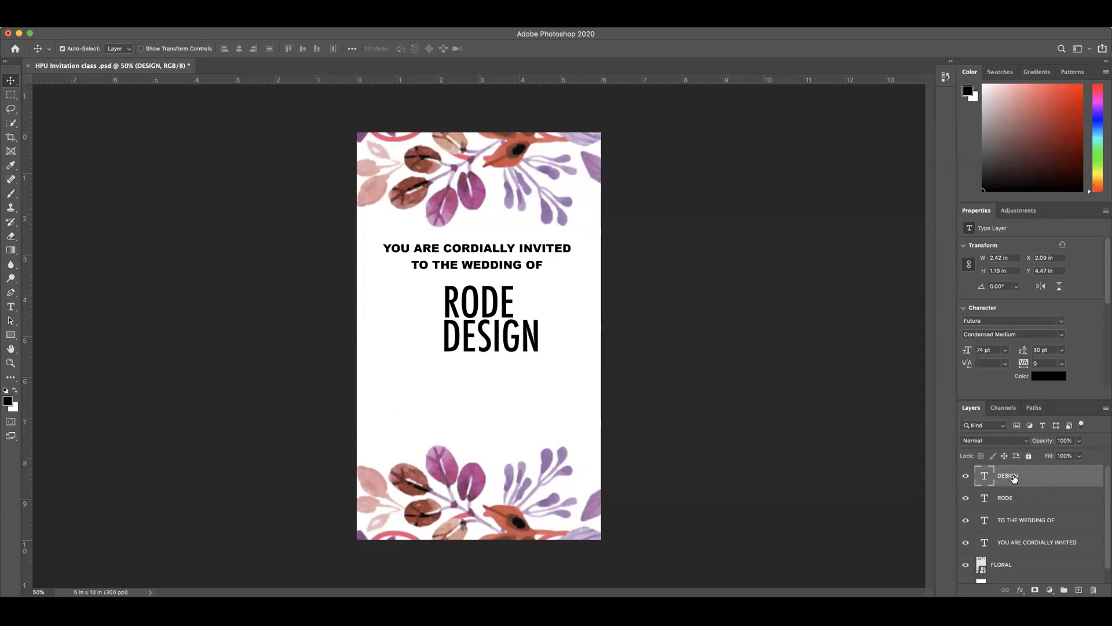
key("shift+Up")
key("shift+Up")
key("shift+Up")
key("shift+Down")
key("shift+Down")
key("shift+Up")
key("shift+Up")
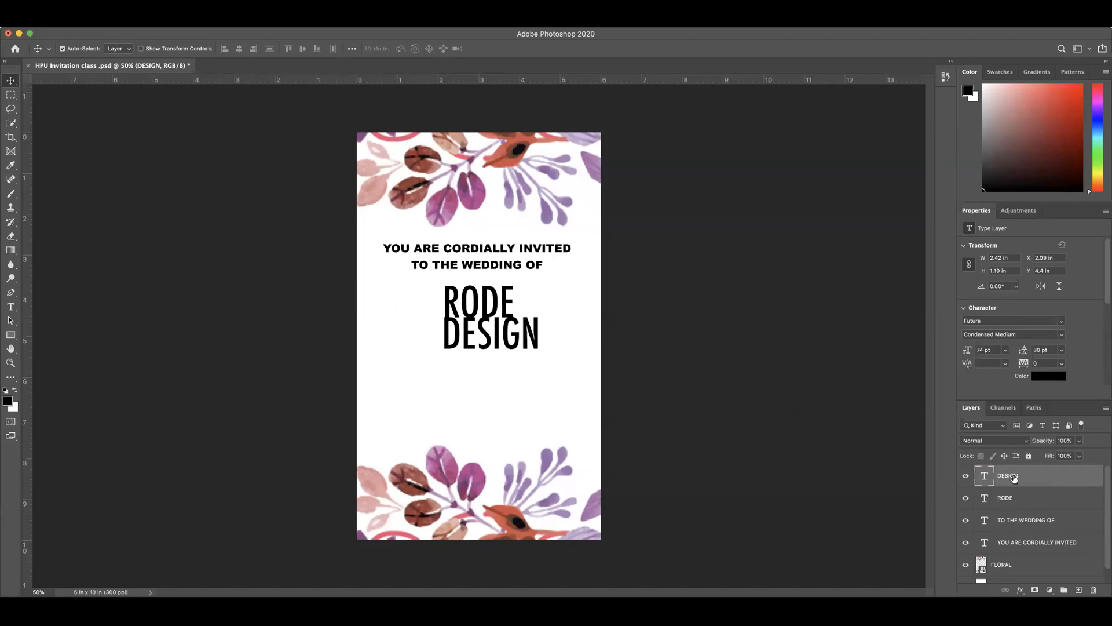
Step: Position DESIGN just clear of RODE's lower edge at about Y 4.54 in
key("shift+Down")
key("shift+Down")
key("shift+Down")
key("shift+Down")
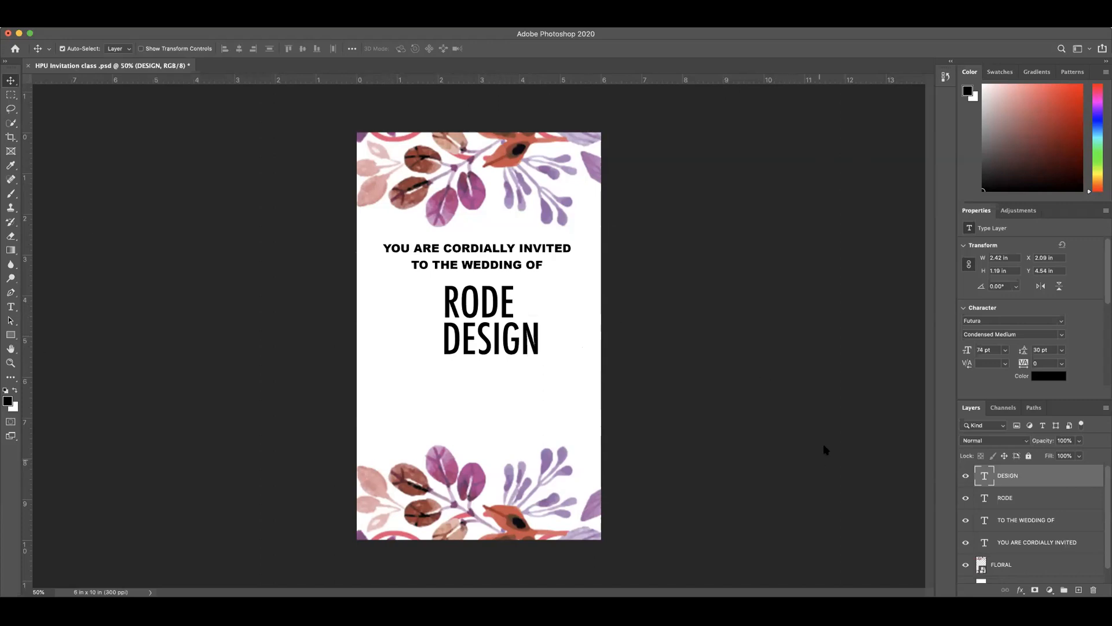
Step: Add a new "&" text layer on the canvas to the right of RODE
left_click(10, 307)
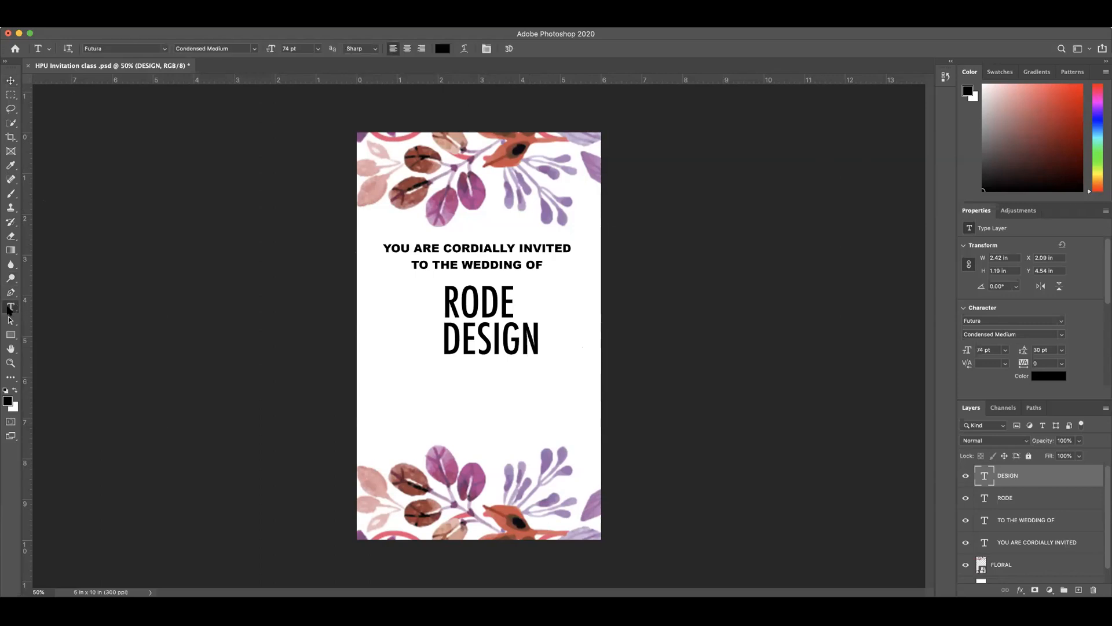
left_click(534, 307)
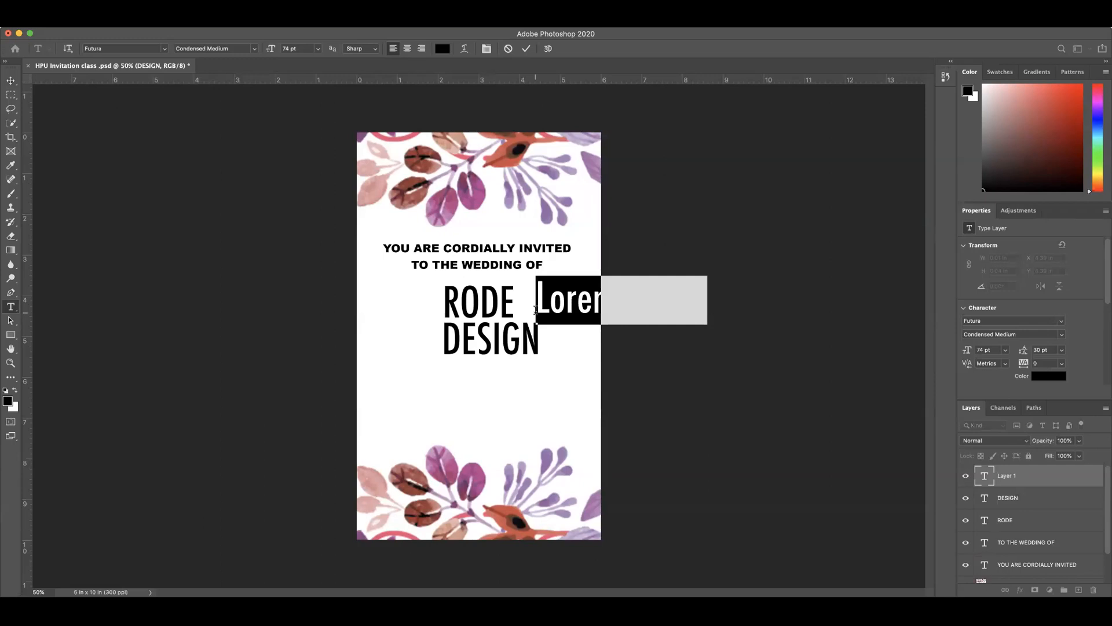
type("&")
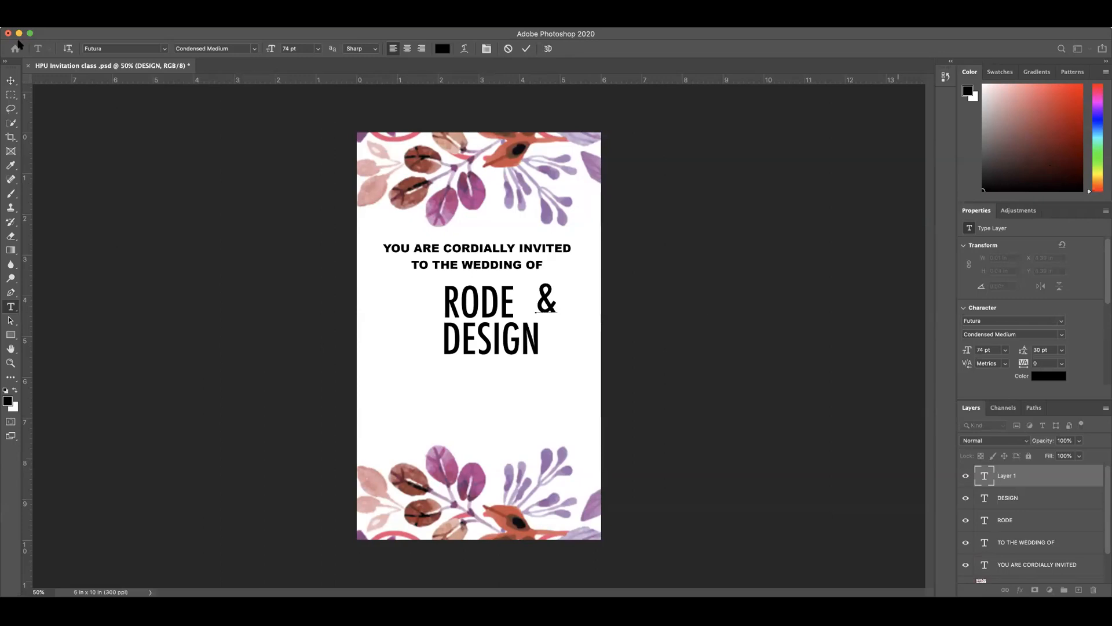
left_click(10, 81)
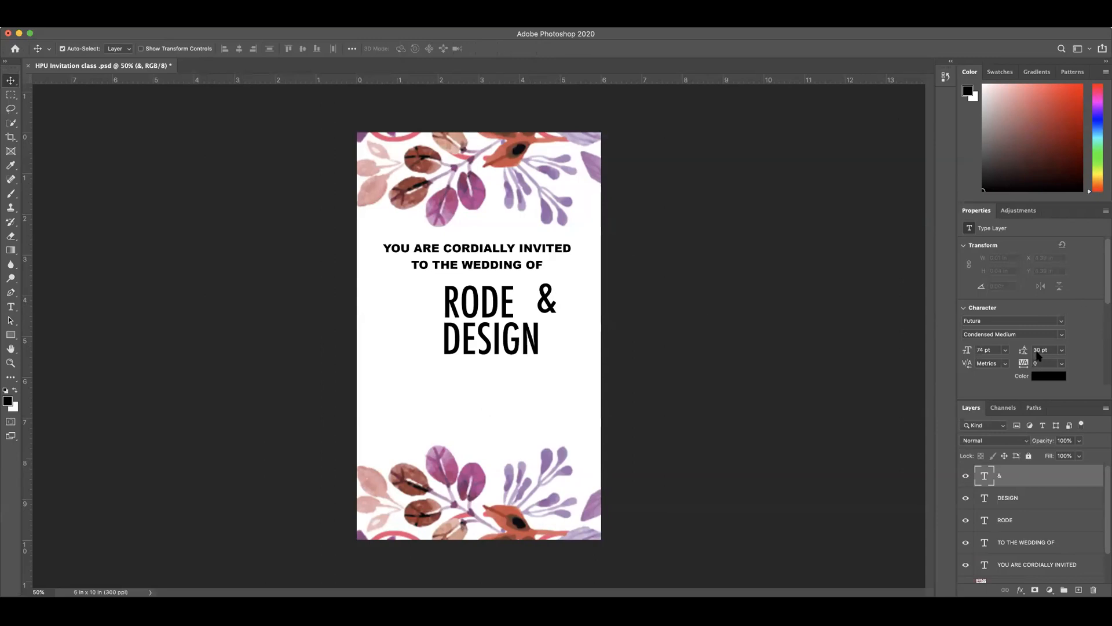
Step: Set the & text to 27 pt with 22 pt leading and commit the edit
left_click_drag(1027, 355, 963, 353)
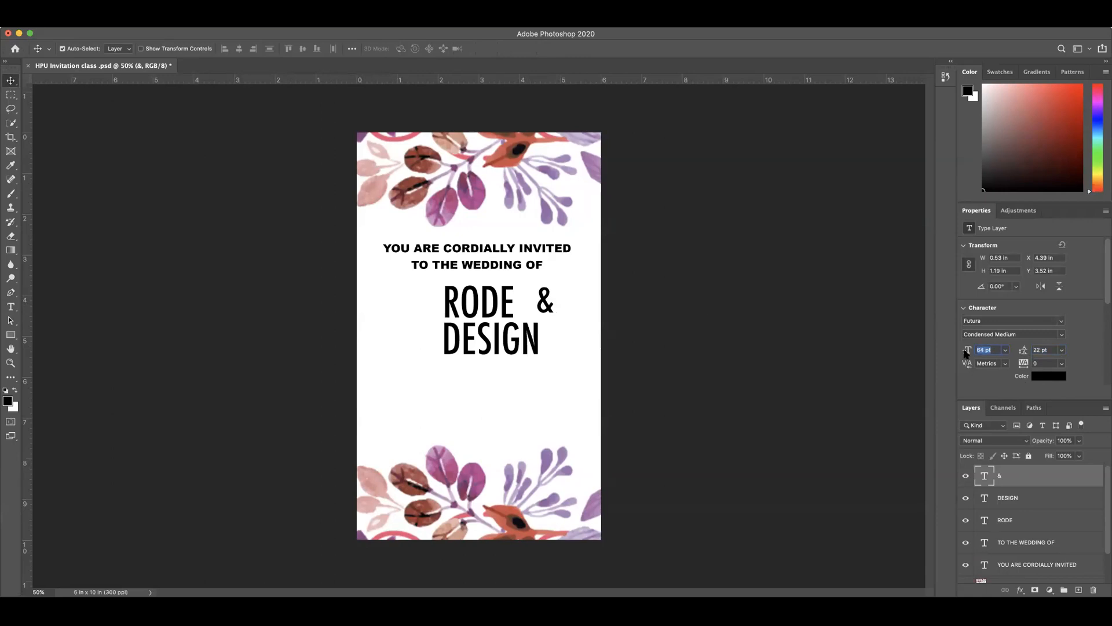
double_click(985, 480)
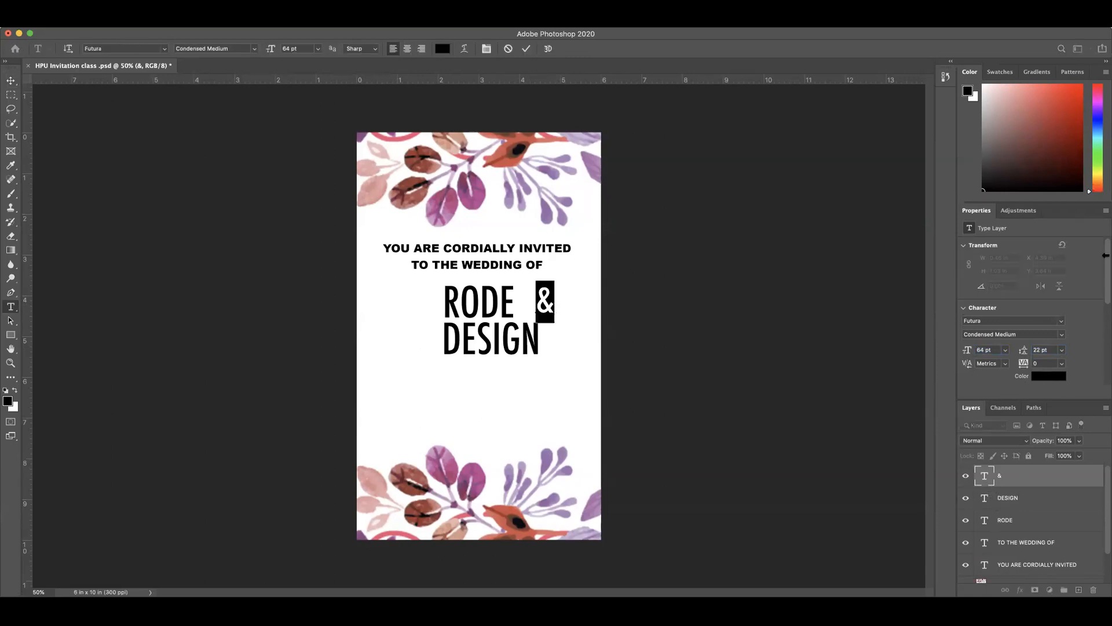
left_click_drag(967, 352, 946, 356)
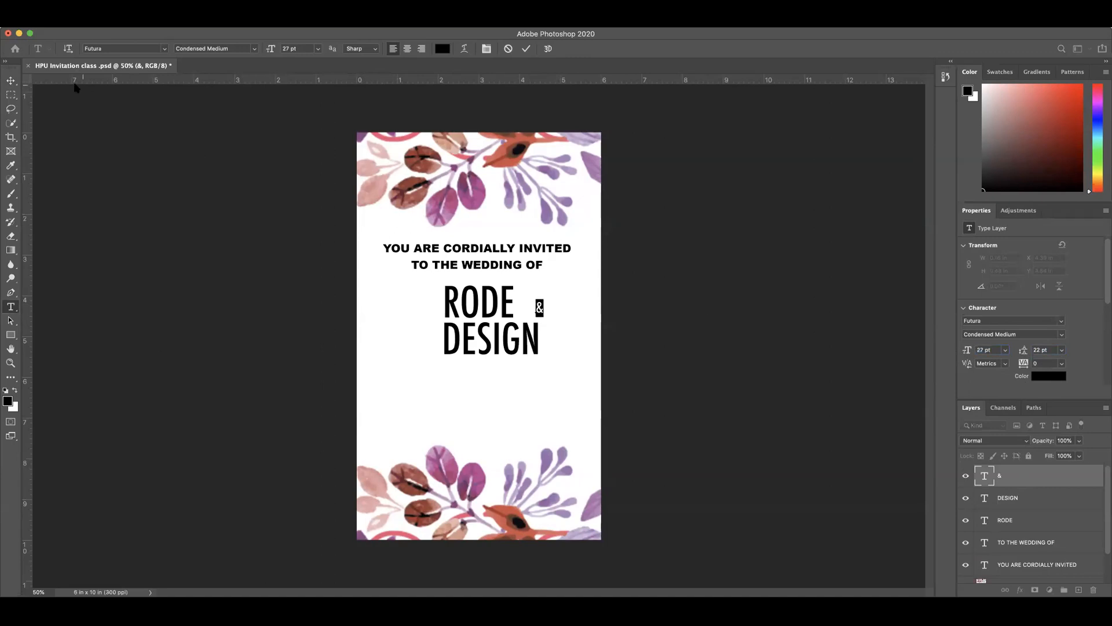
left_click(525, 48)
Step: Move the & close beside RODE, just above the last letters of DESIGN, and deselect all layers
key("v")
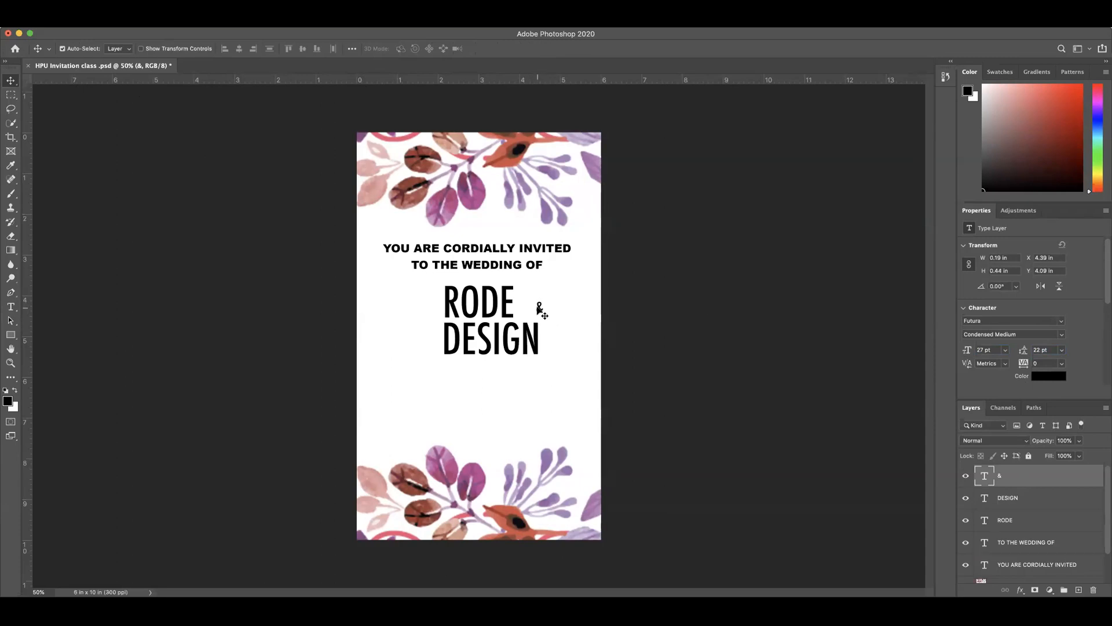
mouse_move(538, 309)
left_mouse_down()
mouse_move(524, 311)
mouse_move(534, 315)
left_mouse_up()
left_click(620, 318)
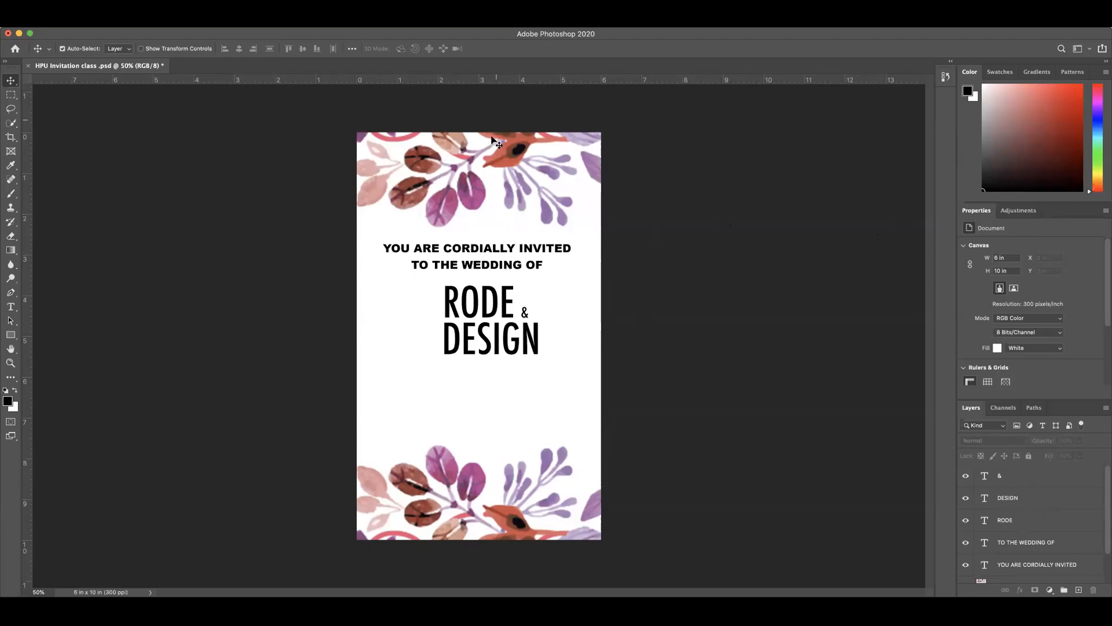
Step: Group the YOU ARE CORDIALLY INVITED and TO THE WEDDING OF layers, and ungroup them again
scroll(1062, 487, "down", 2)
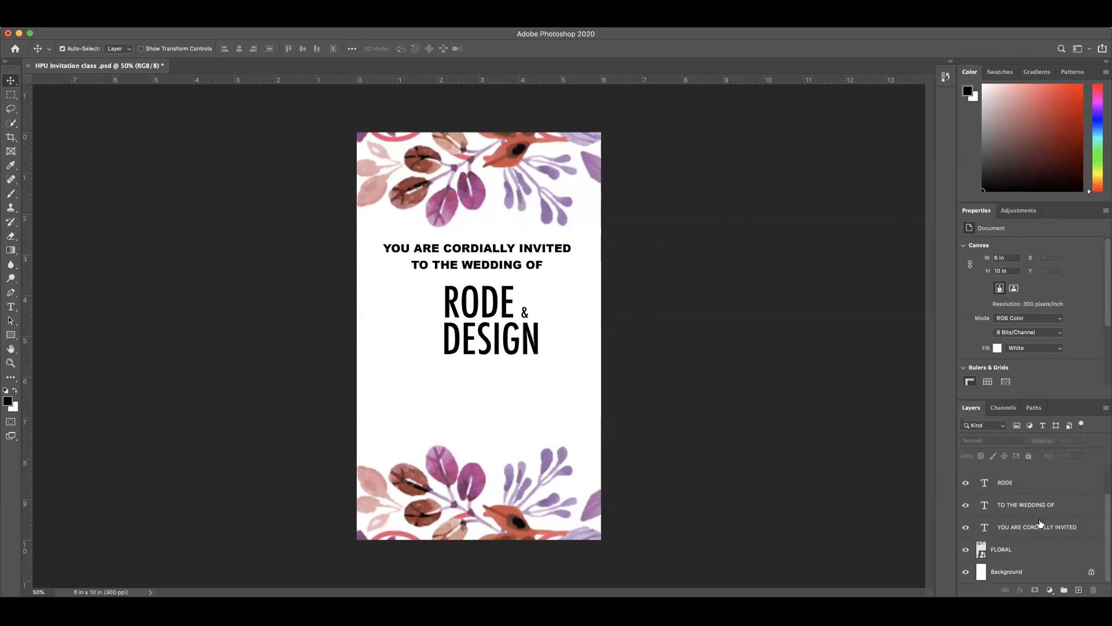
left_click(1037, 524)
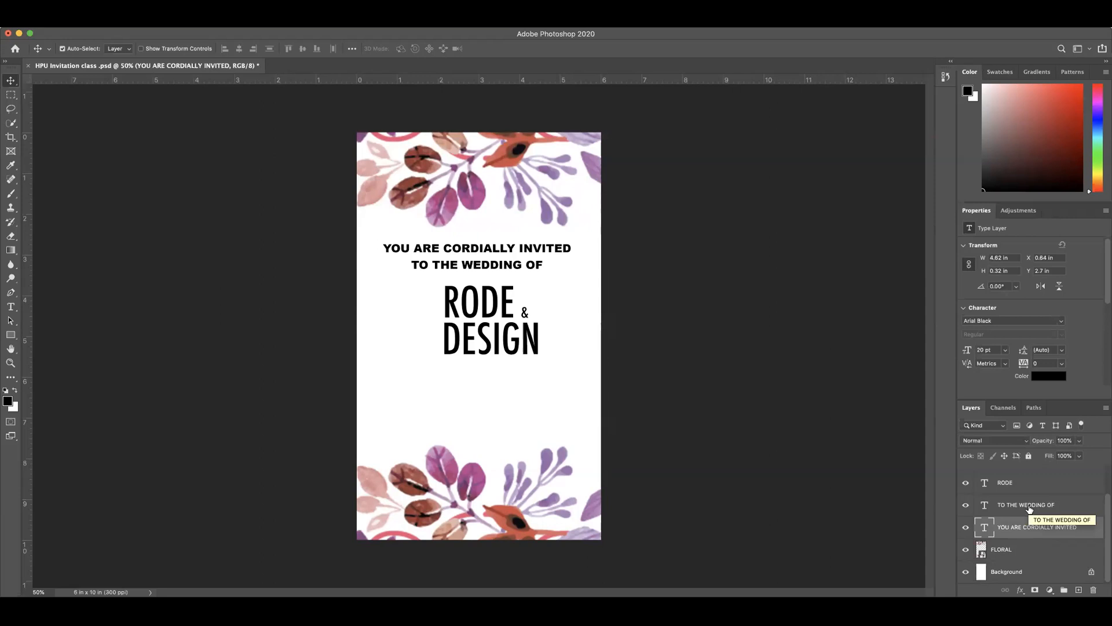
left_click(1029, 508, "shift")
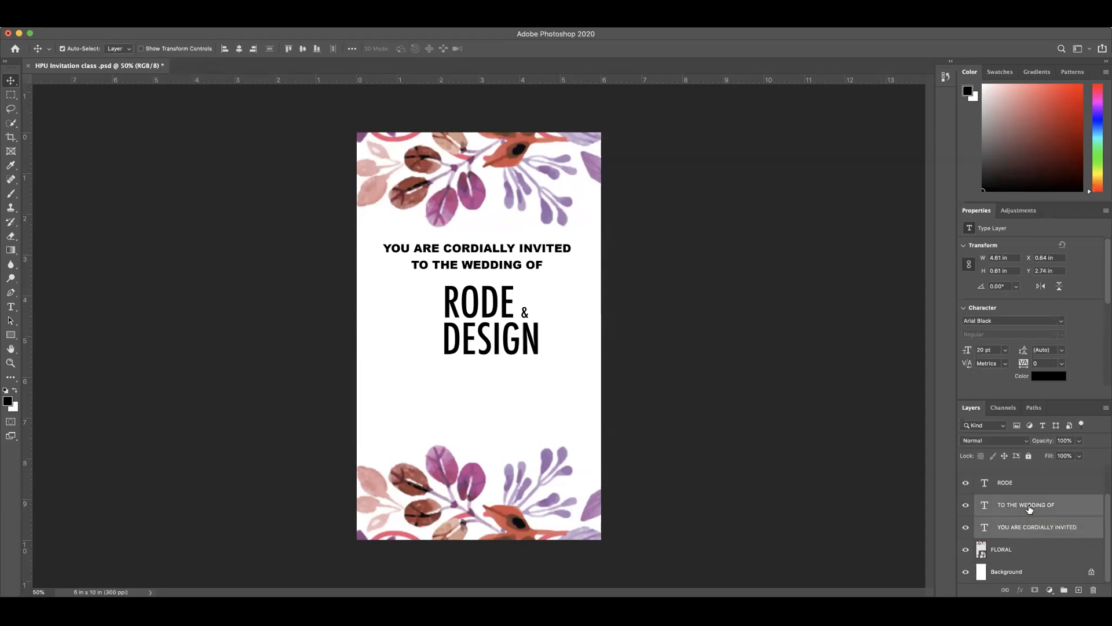
right_click(1030, 508)
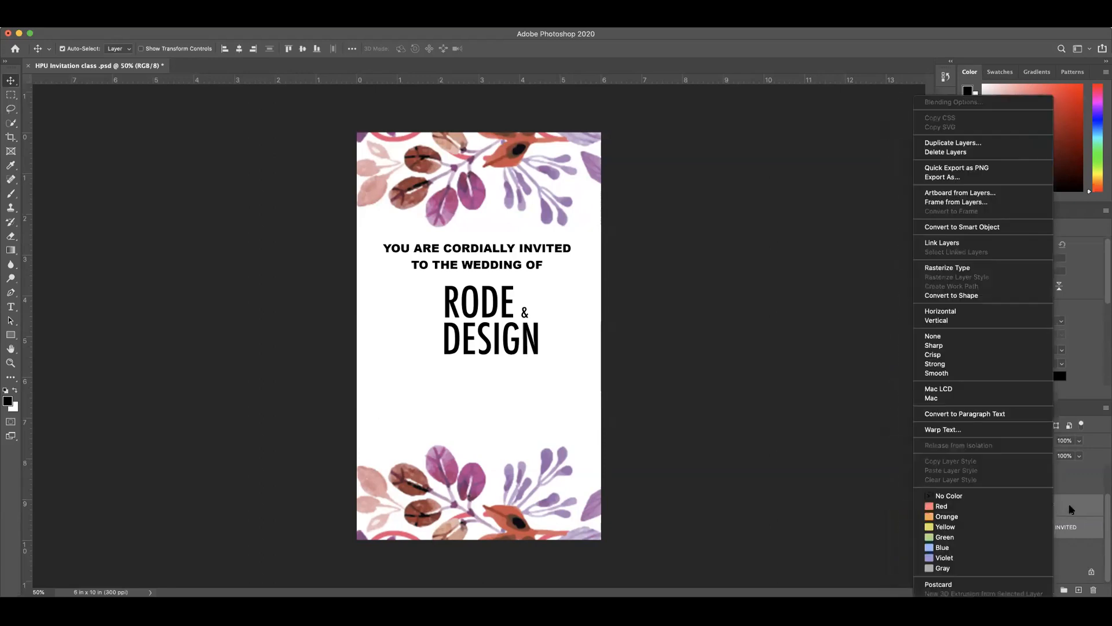
left_click(1070, 508)
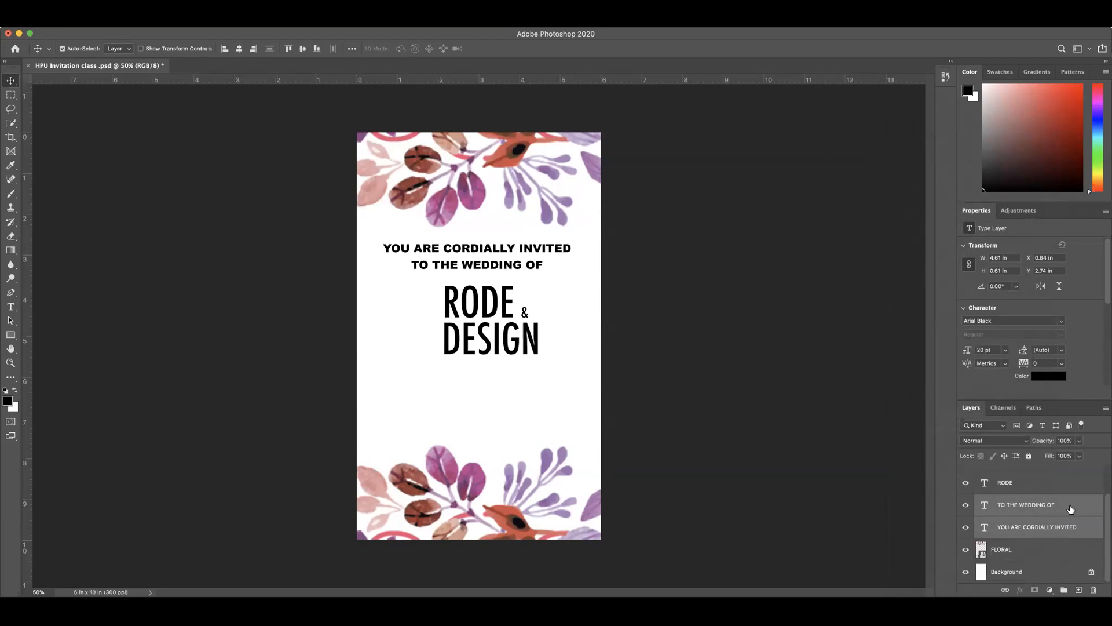
key("super+g")
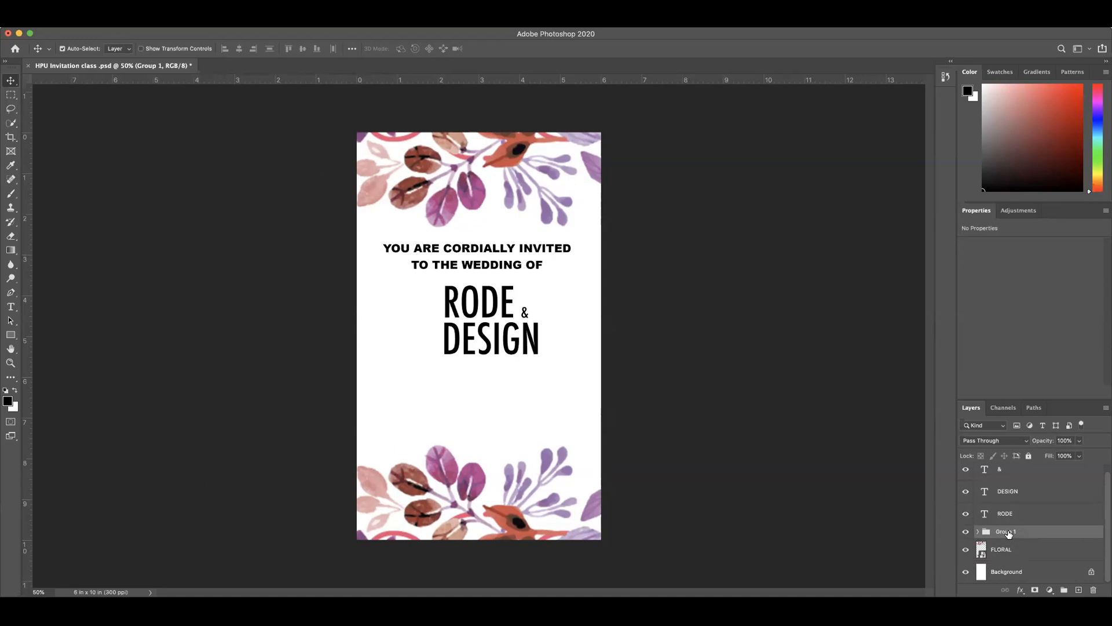
key("super+shift+g")
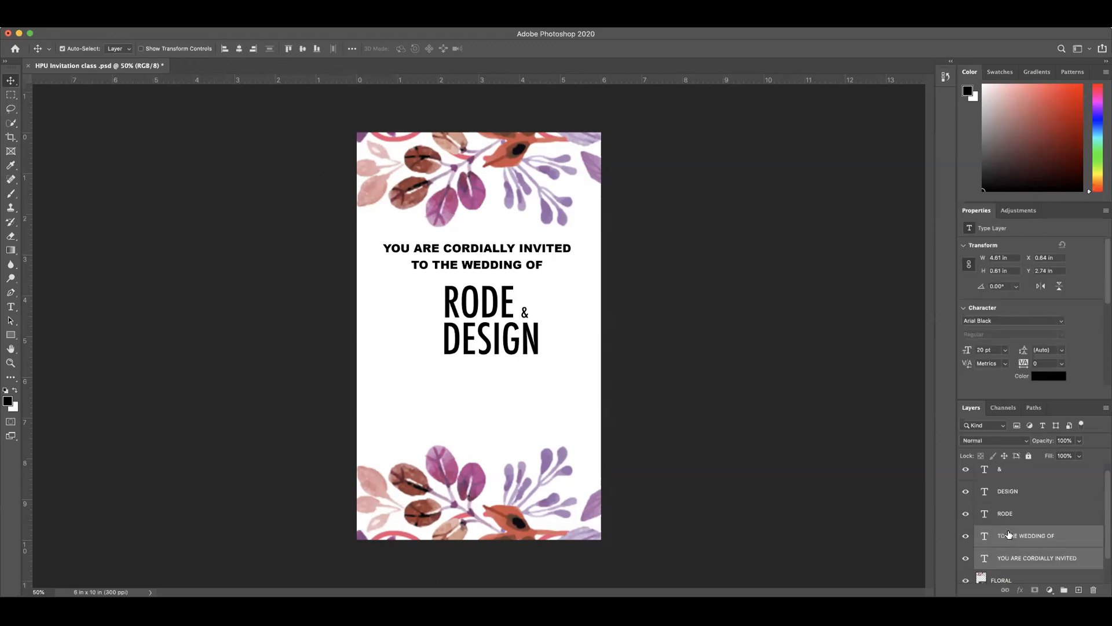
Step: Group the YOU ARE CORDIALLY INVITED and TO THE WEDDING OF text layers
left_click(1028, 558)
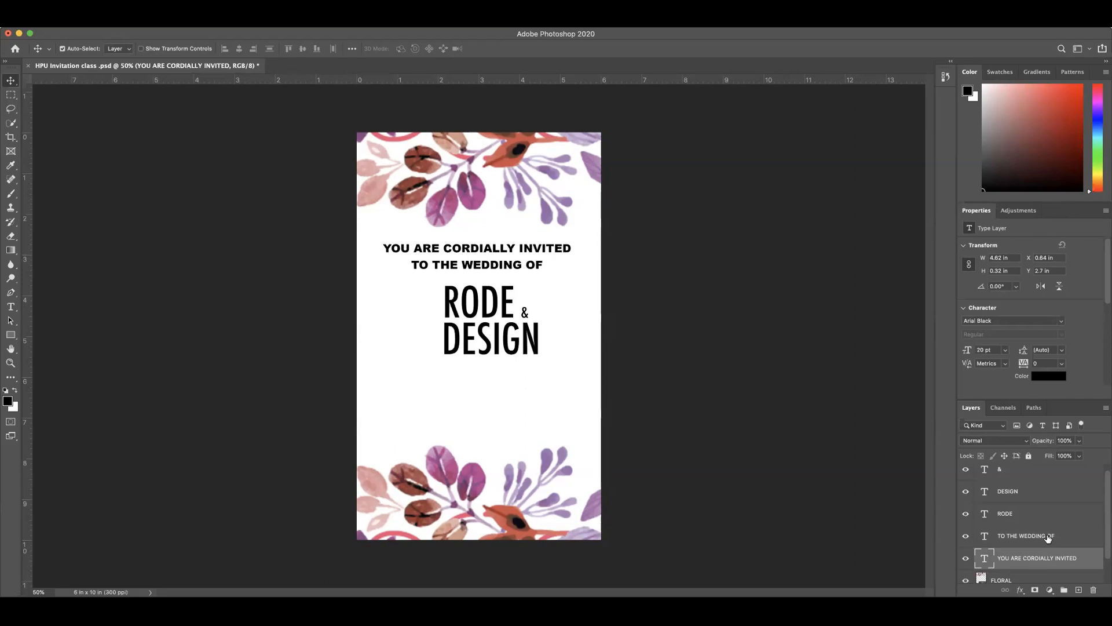
left_click(1049, 538, "shift")
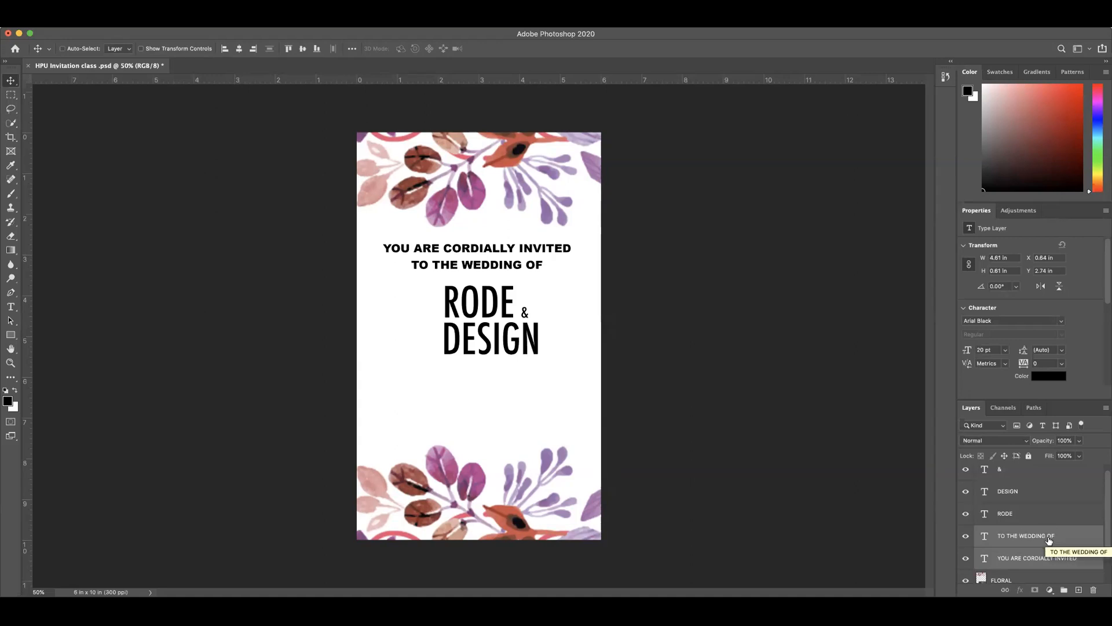
key("super+g")
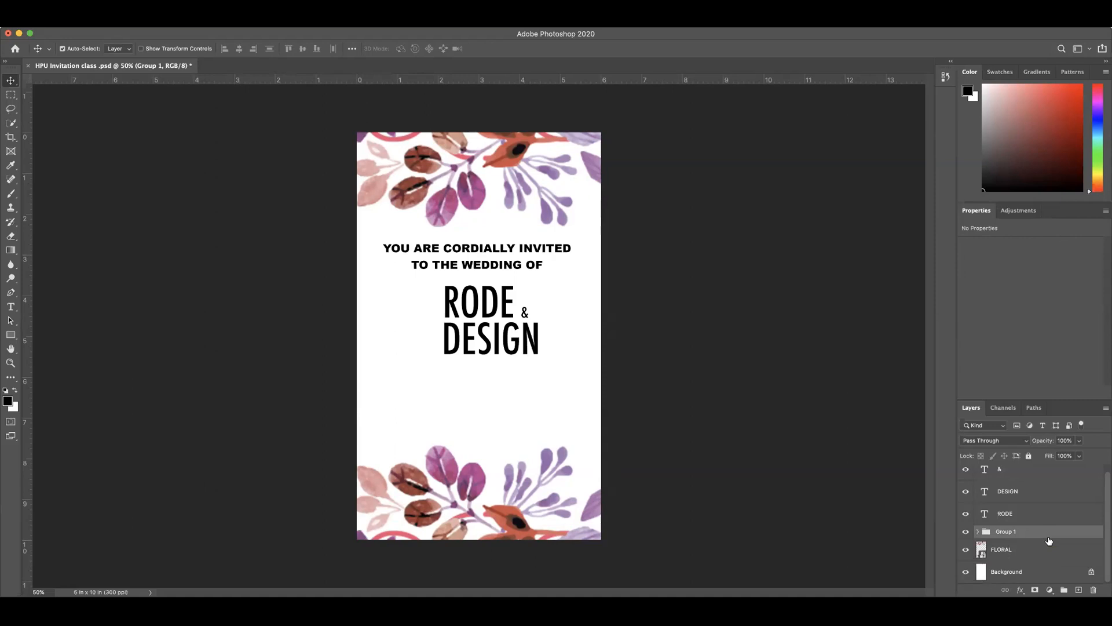
Step: Rename the heading group TEXT 1 and move it to the top of the layer stack, above the & layer
double_click(1006, 532)
type("TEX")
left_click(946, 508)
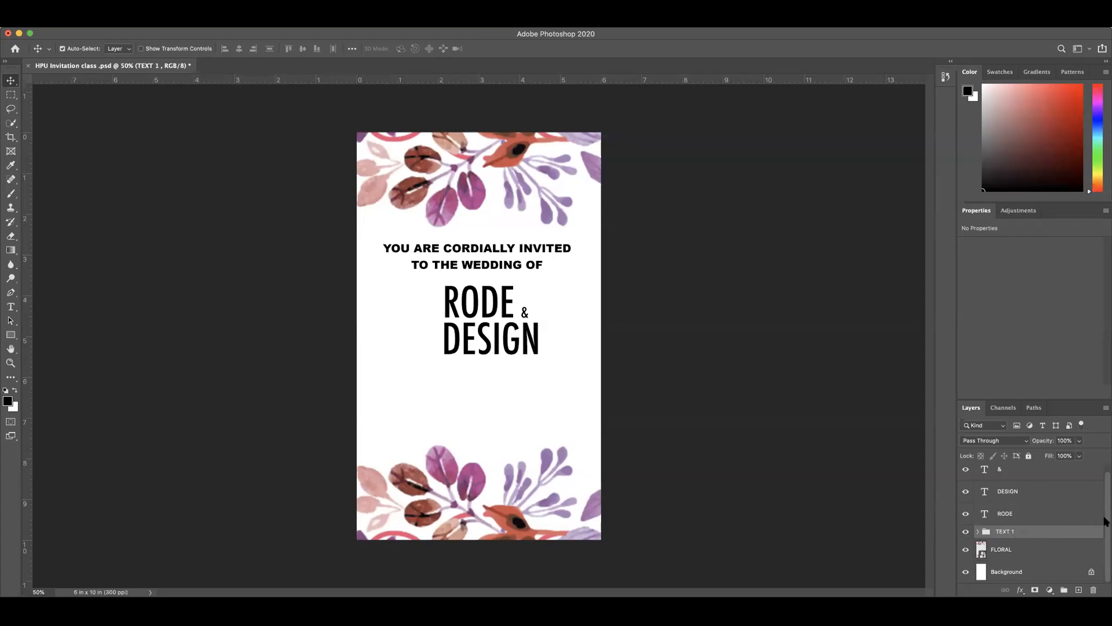
scroll(1100, 524, "up", 1)
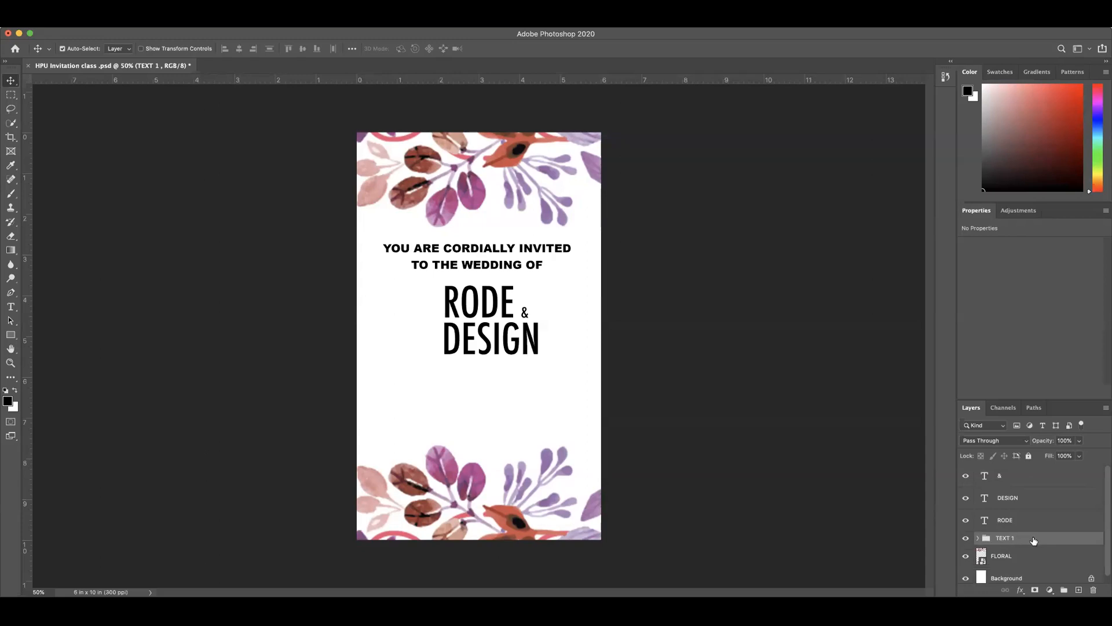
left_click_drag(1041, 538, 1025, 472)
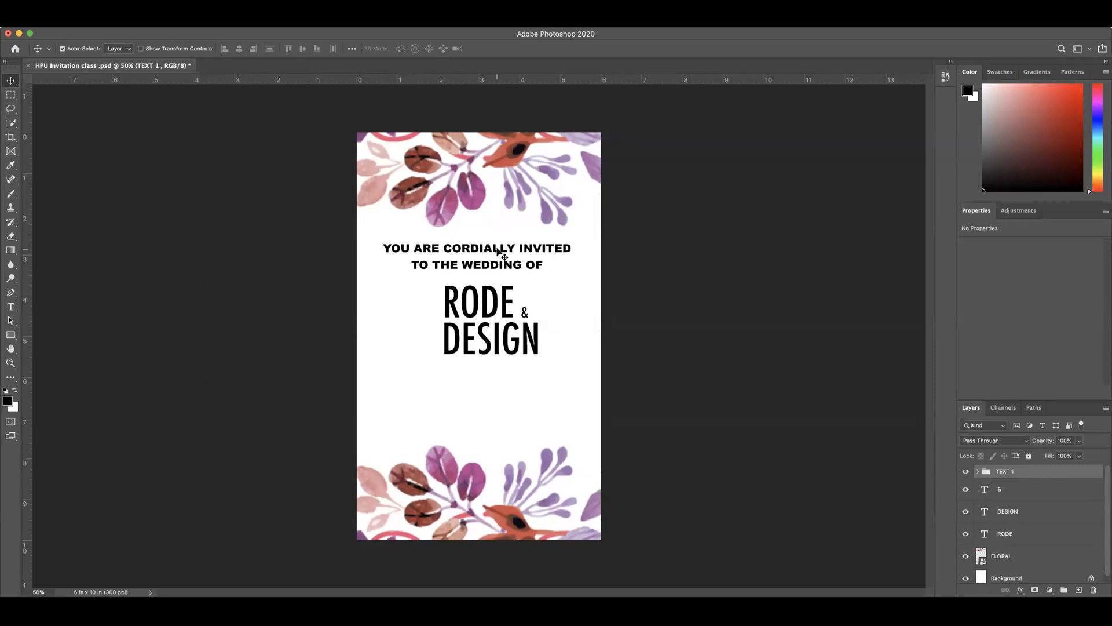
Step: Move the TEXT 1 group slightly up and right so both heading lines sit centered just below the upper flowers
mouse_move(497, 250)
left_mouse_down()
mouse_move(451, 250)
mouse_move(506, 251)
left_mouse_up()
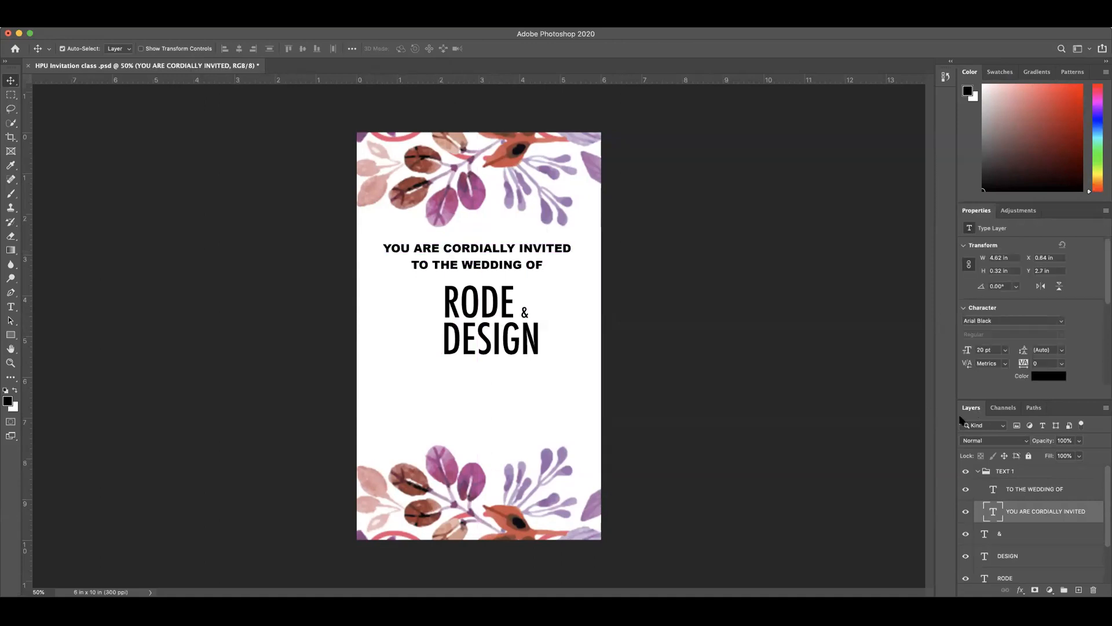
left_click(1008, 472)
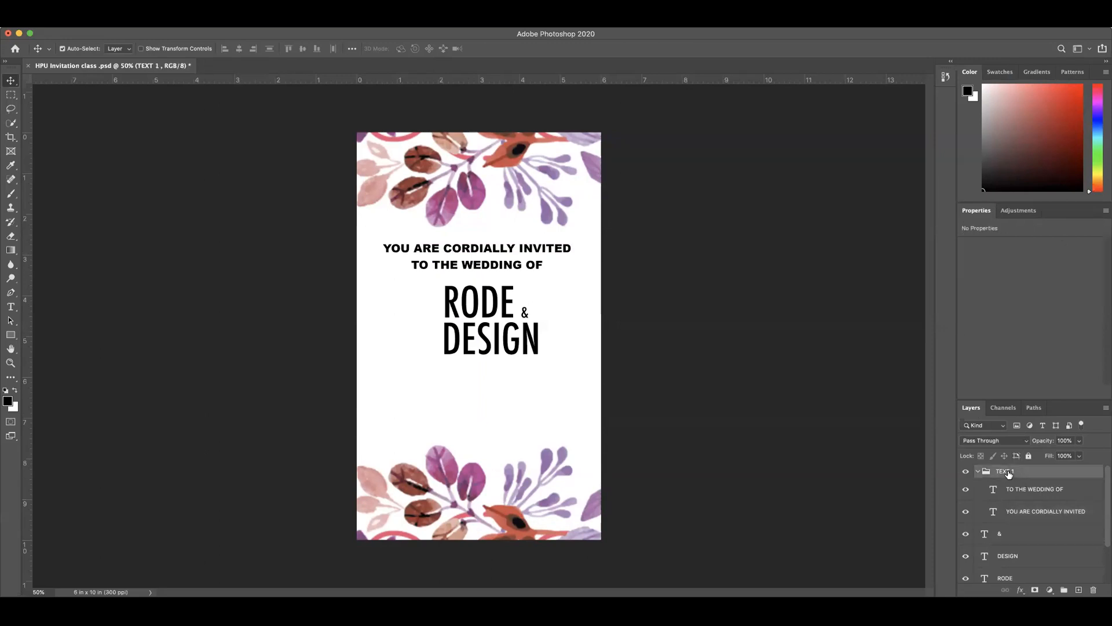
key("super+t")
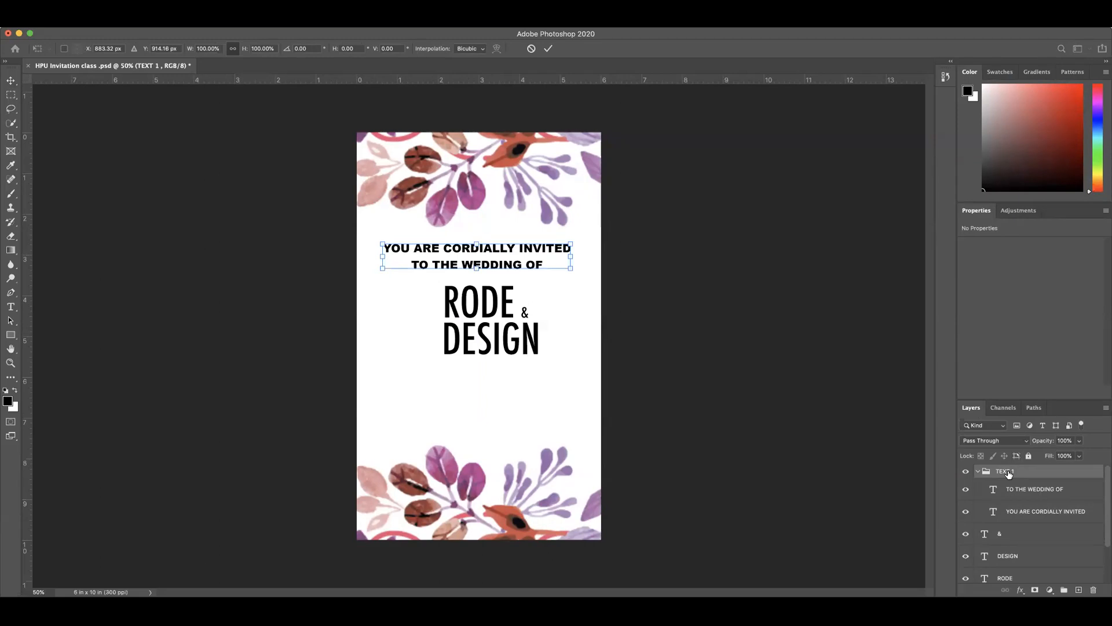
mouse_move(501, 251)
left_mouse_down()
mouse_move(487, 249)
mouse_move(521, 247)
mouse_move(505, 242)
left_mouse_up()
left_click(548, 49)
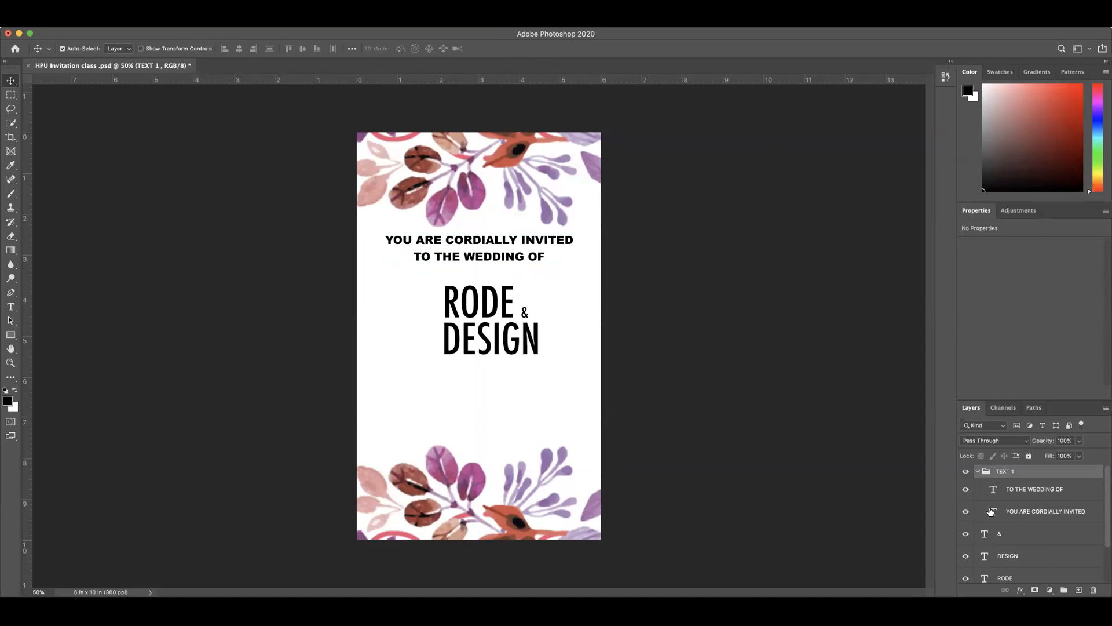
left_click(977, 472)
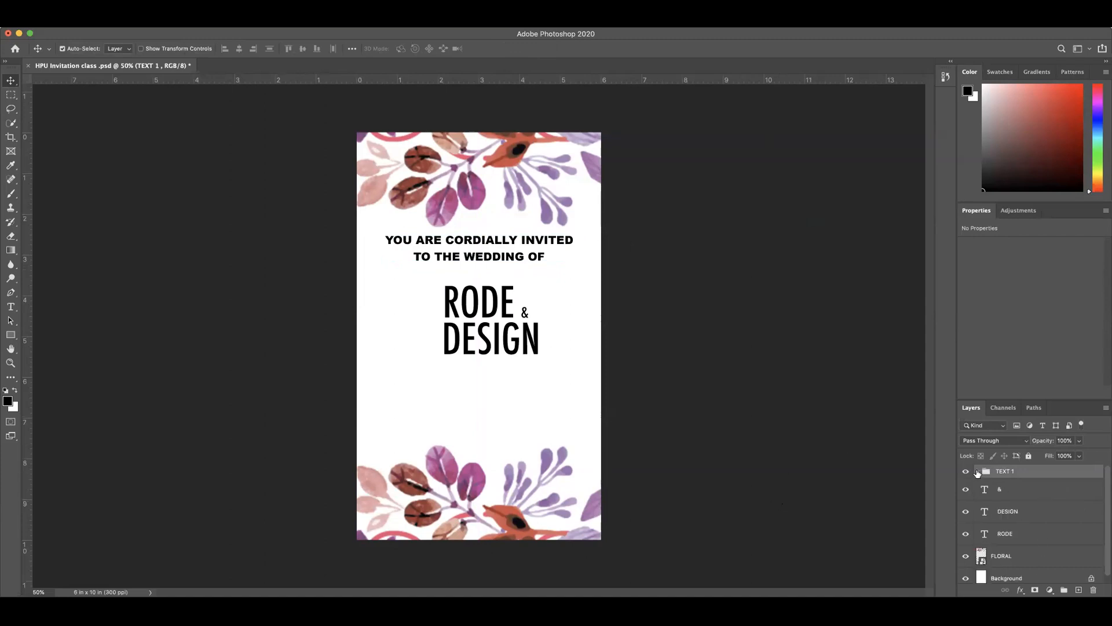
left_click(978, 472)
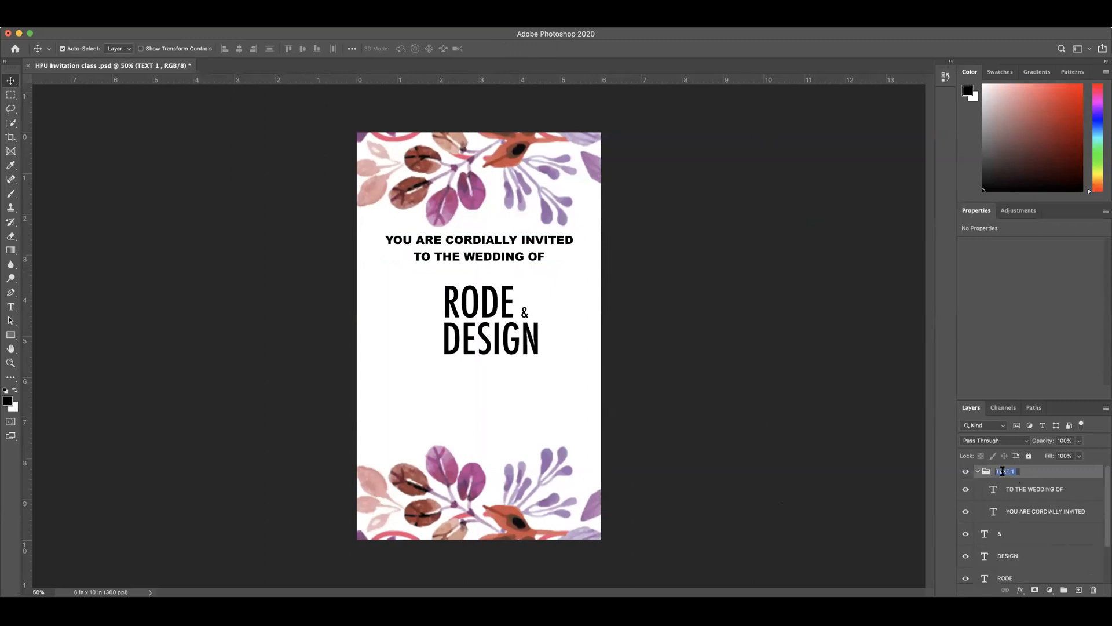
double_click(1037, 475)
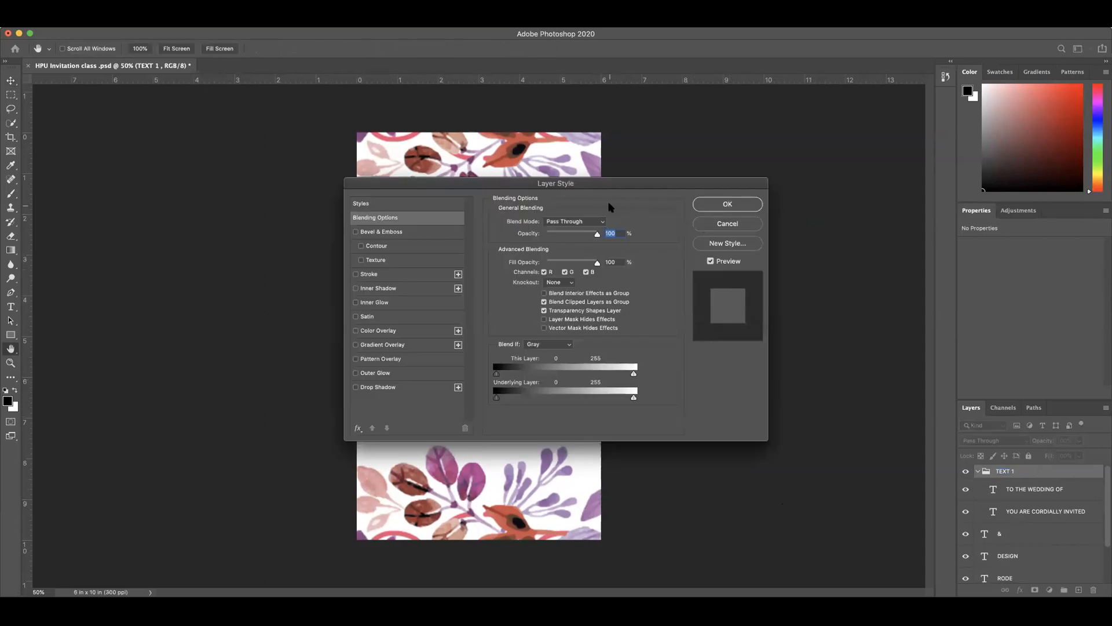
left_click_drag(665, 187, 574, 200)
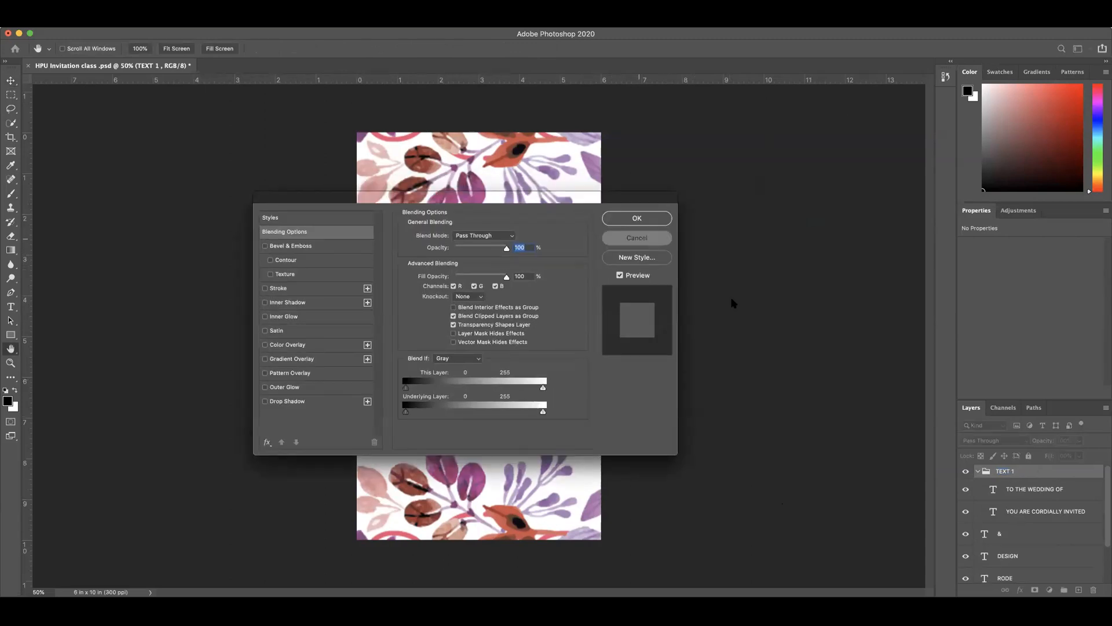
key("Escape")
left_click(978, 471)
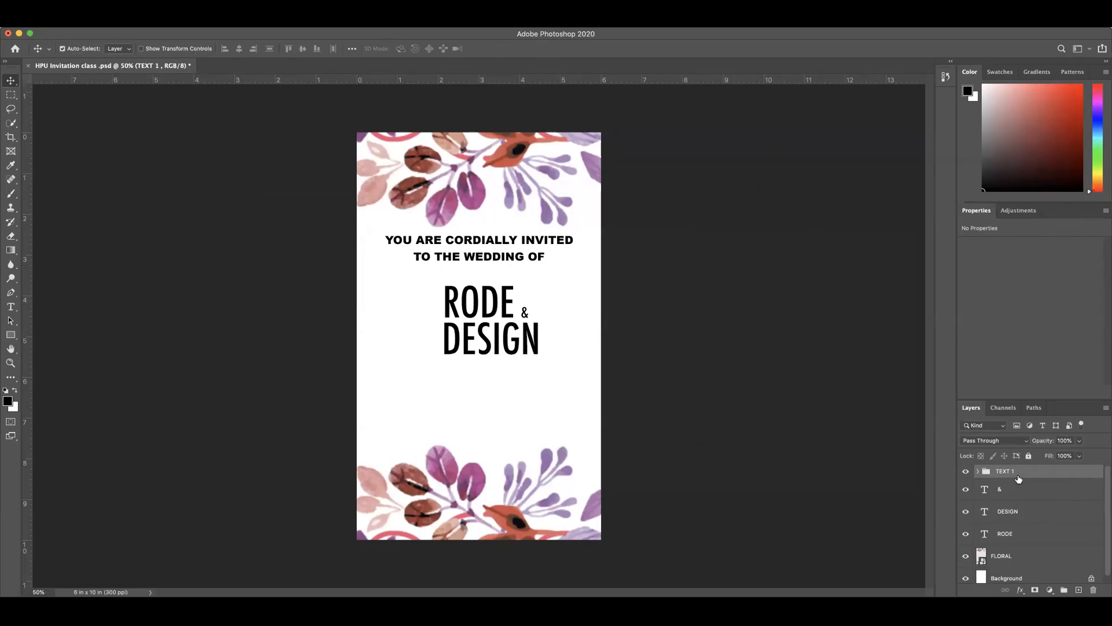
Step: Try recoloring the YOU ARE CORDIALLY INVITED text with pink tones sampled from the upper floral leaves, and cancel
left_click(452, 246)
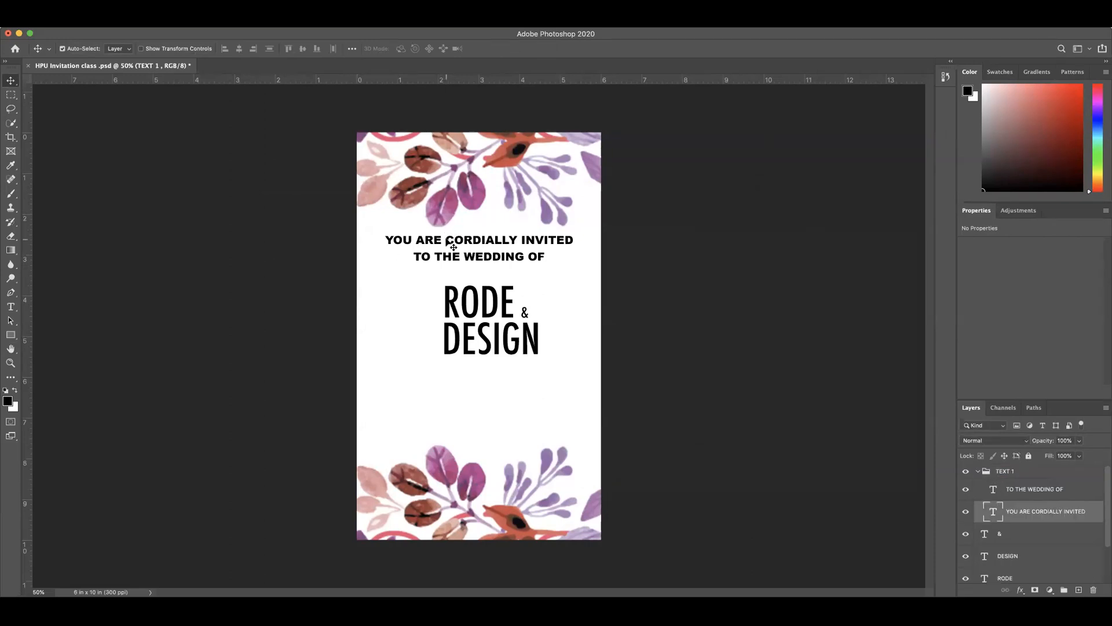
double_click(475, 241)
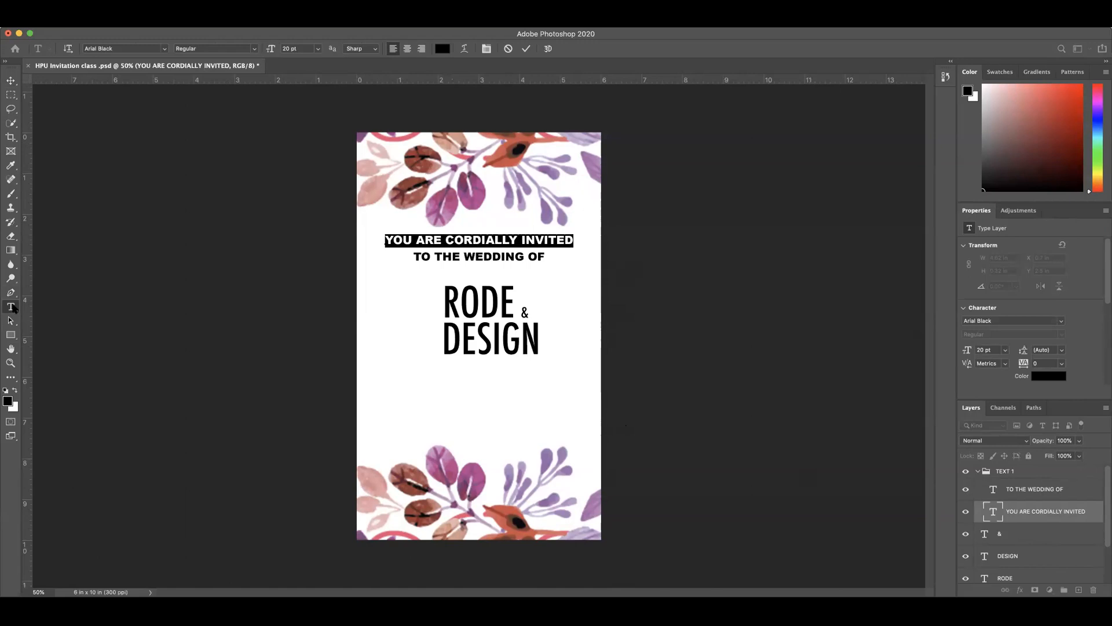
left_click(441, 51)
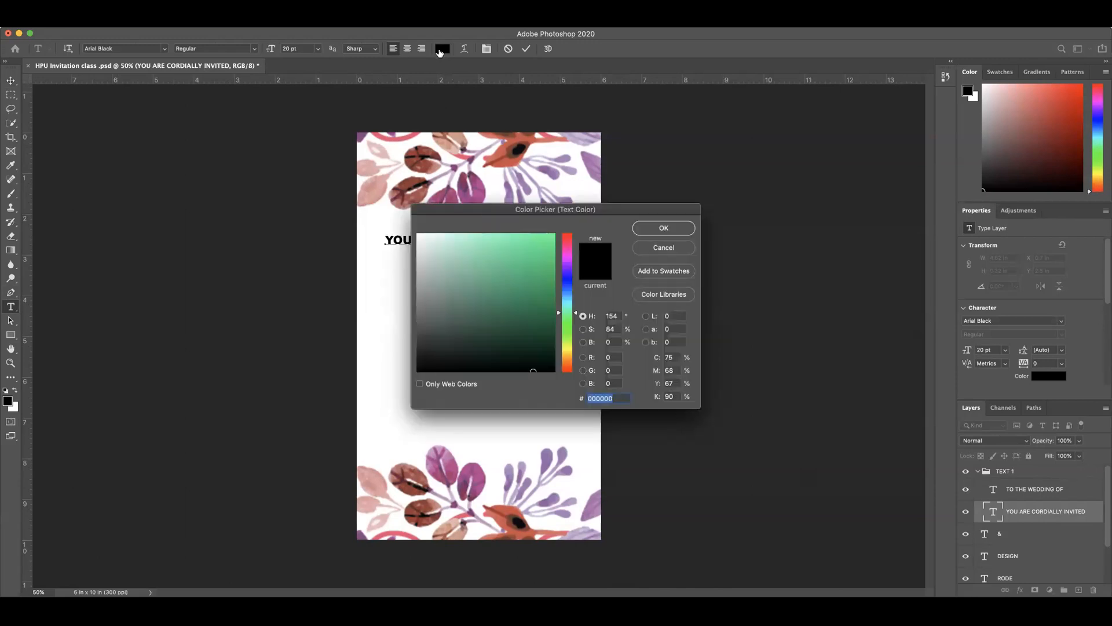
left_click_drag(649, 207, 272, 123)
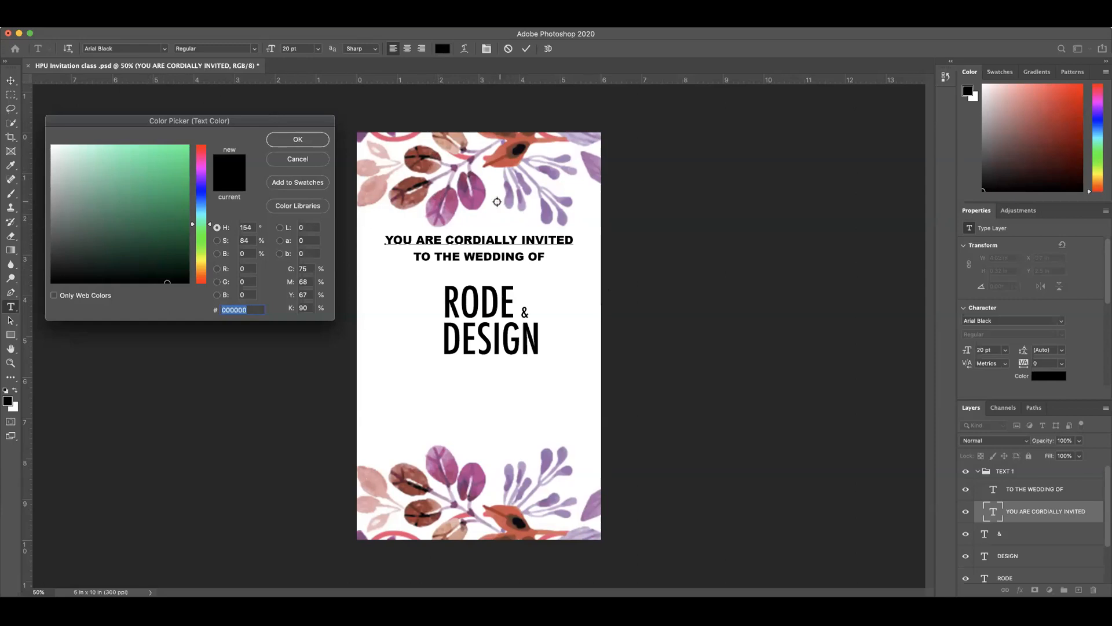
left_click(449, 209)
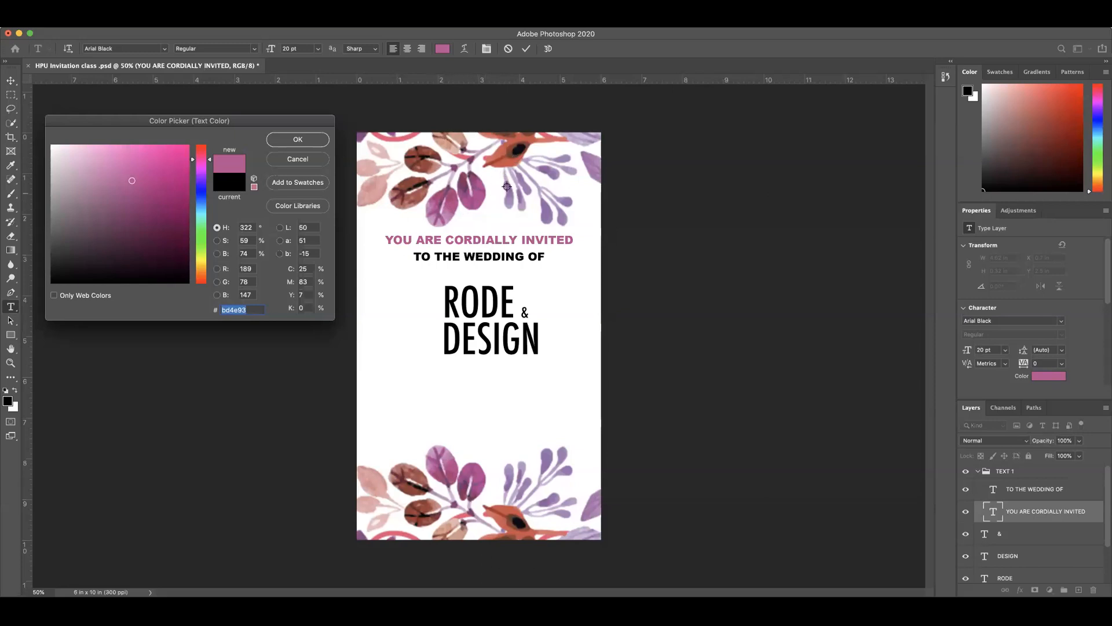
left_click(478, 193)
left_click(311, 159)
scroll(1029, 512, "down", 3)
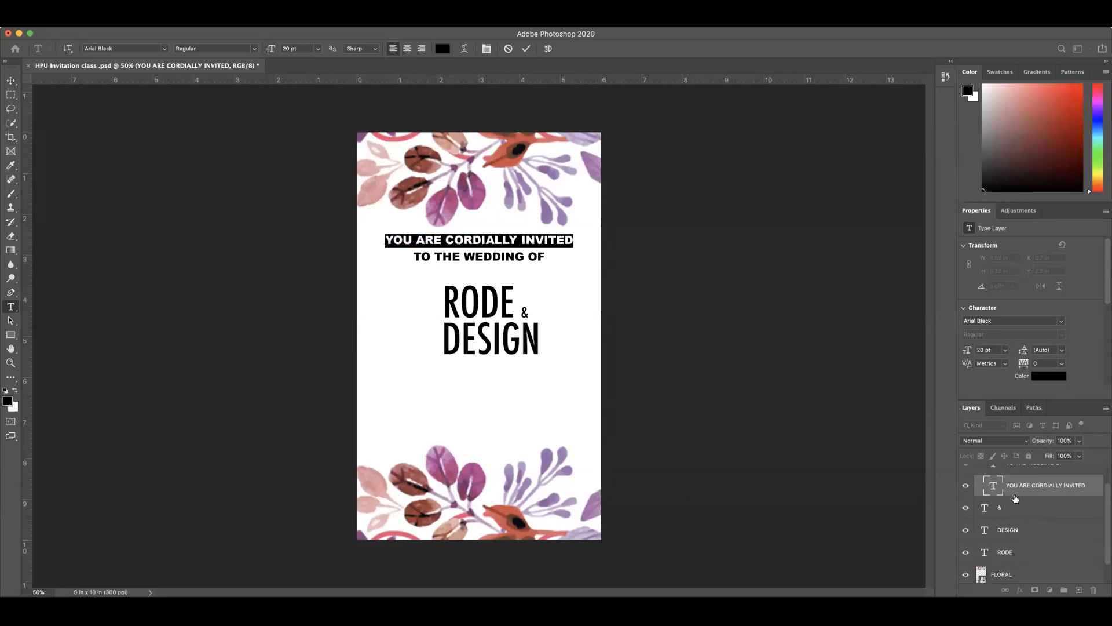
scroll(1023, 491, "up", 3)
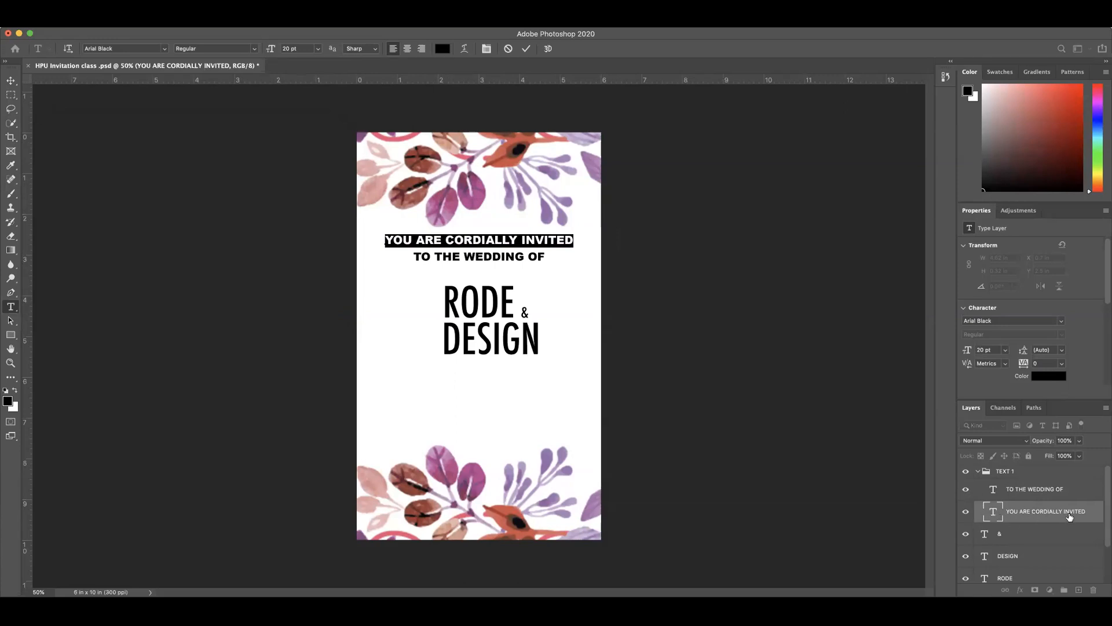
key("Escape")
key("v")
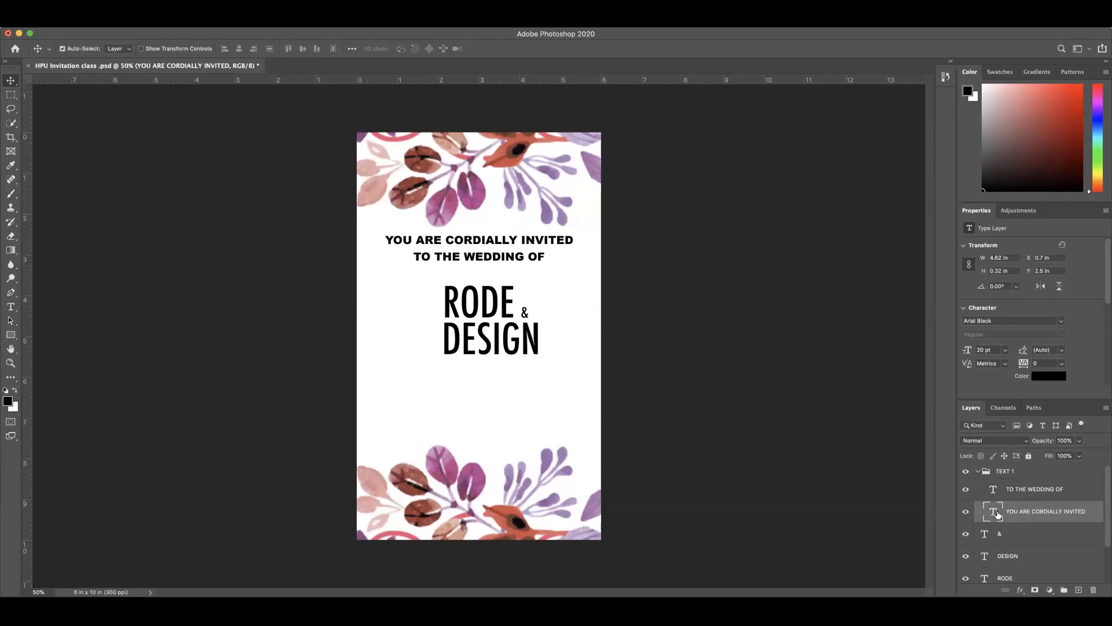
double_click(994, 513)
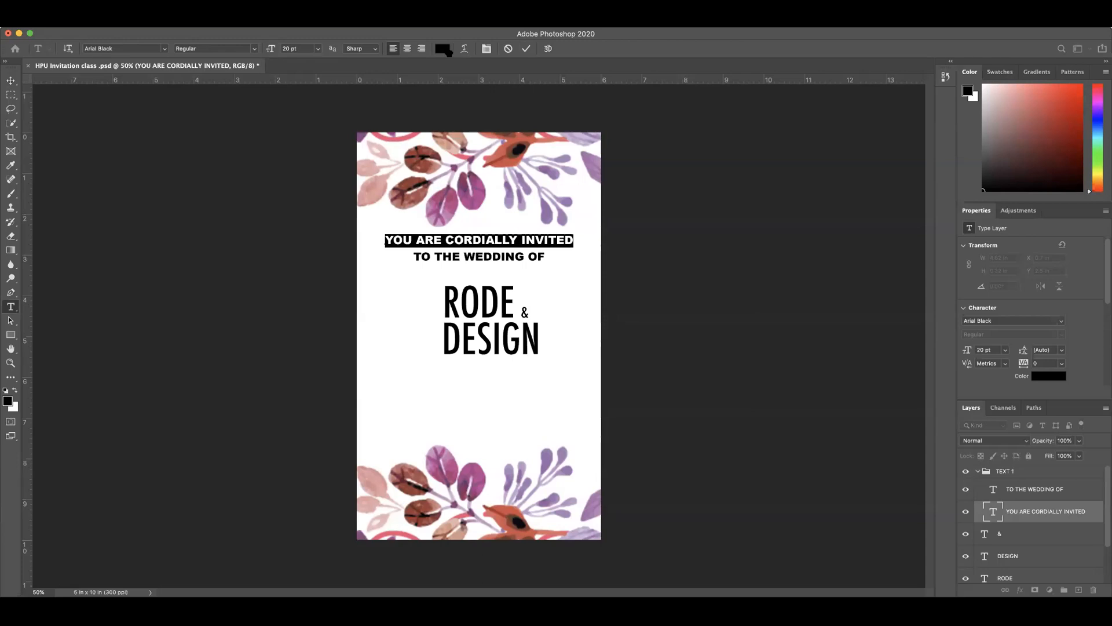
left_click(999, 514)
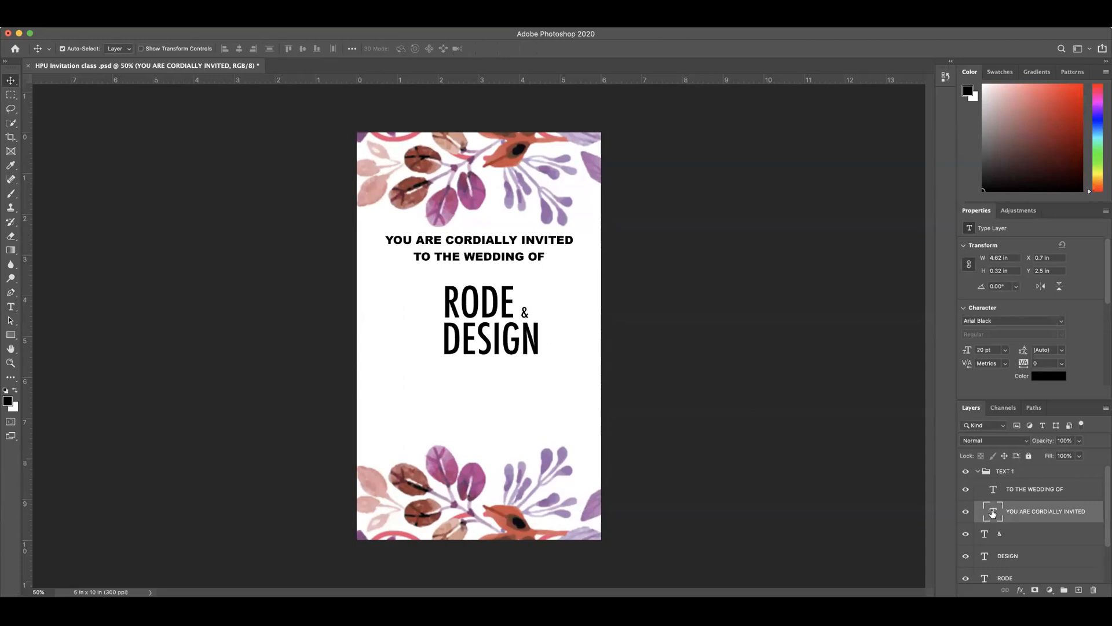
double_click(992, 512)
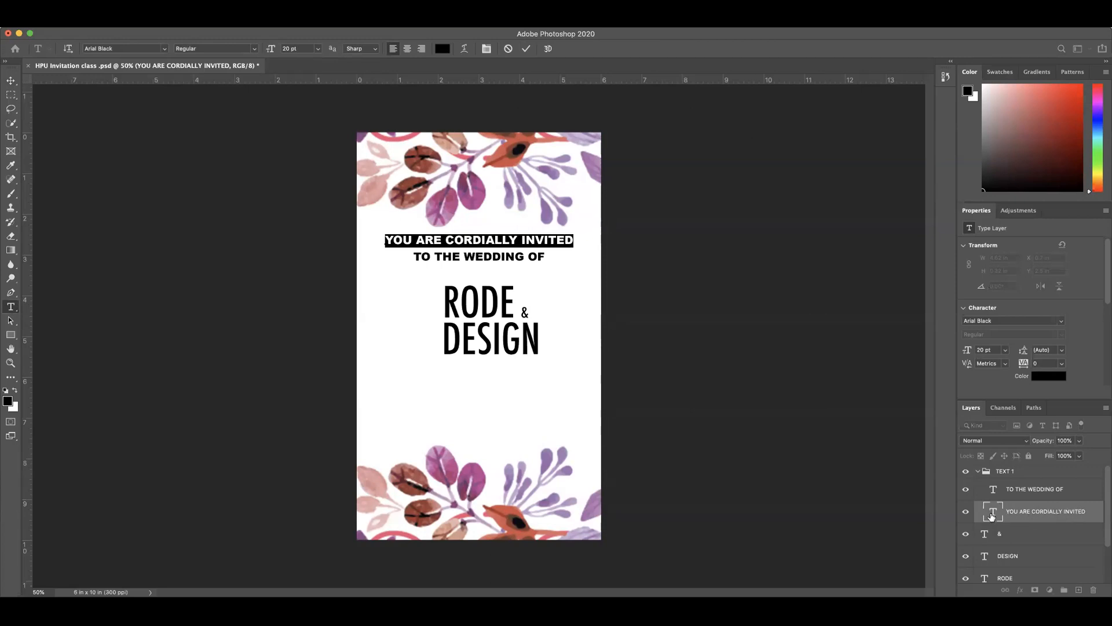
key("Escape")
key("v")
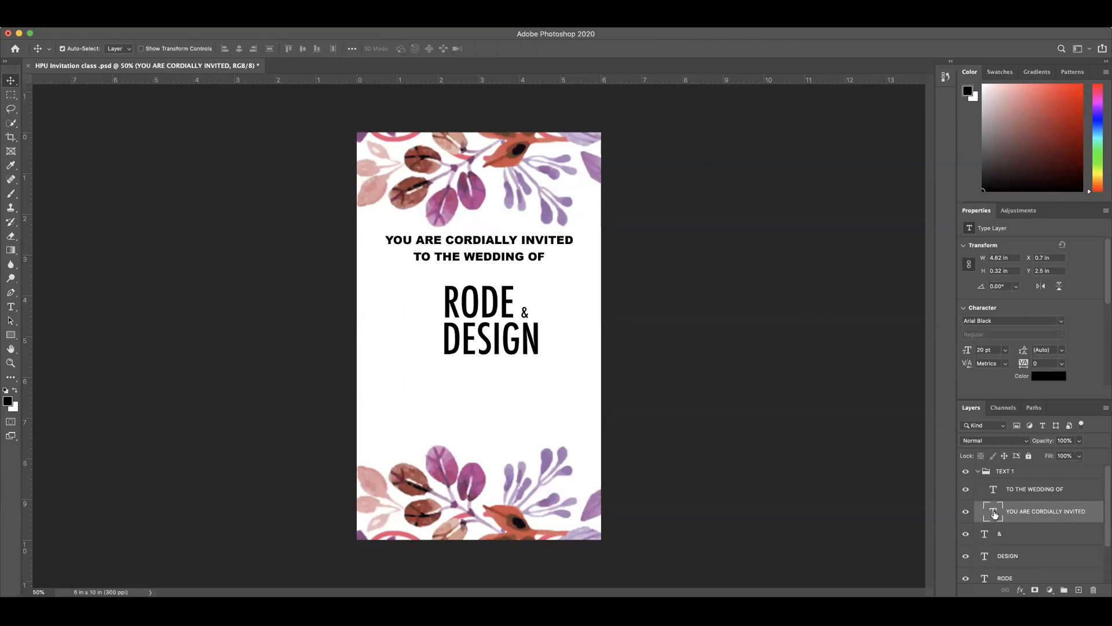
double_click(995, 513)
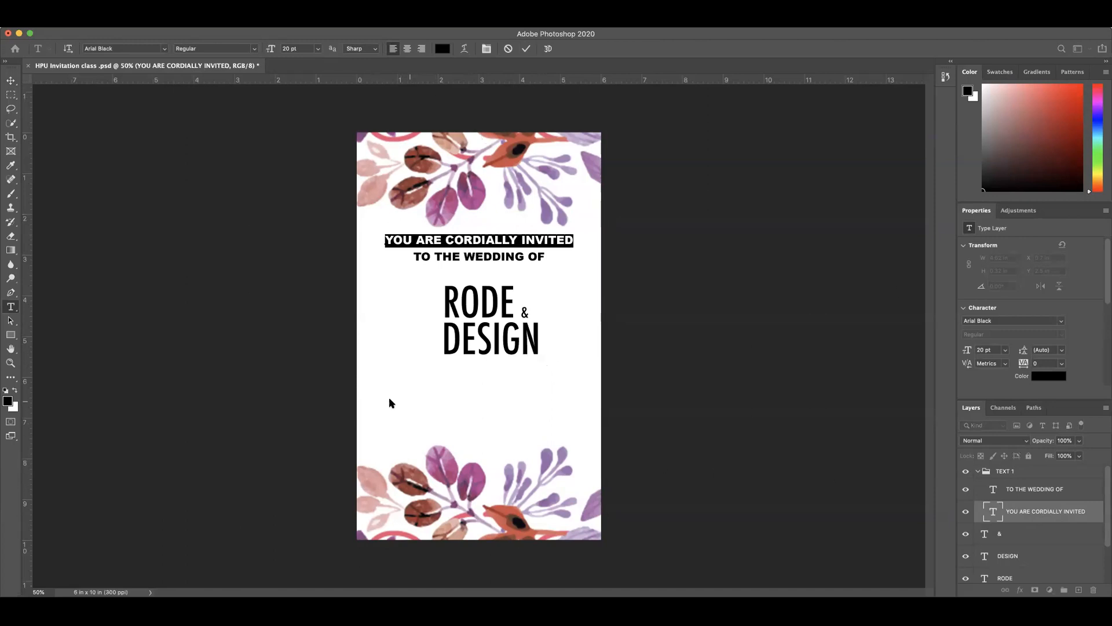
left_click(11, 80)
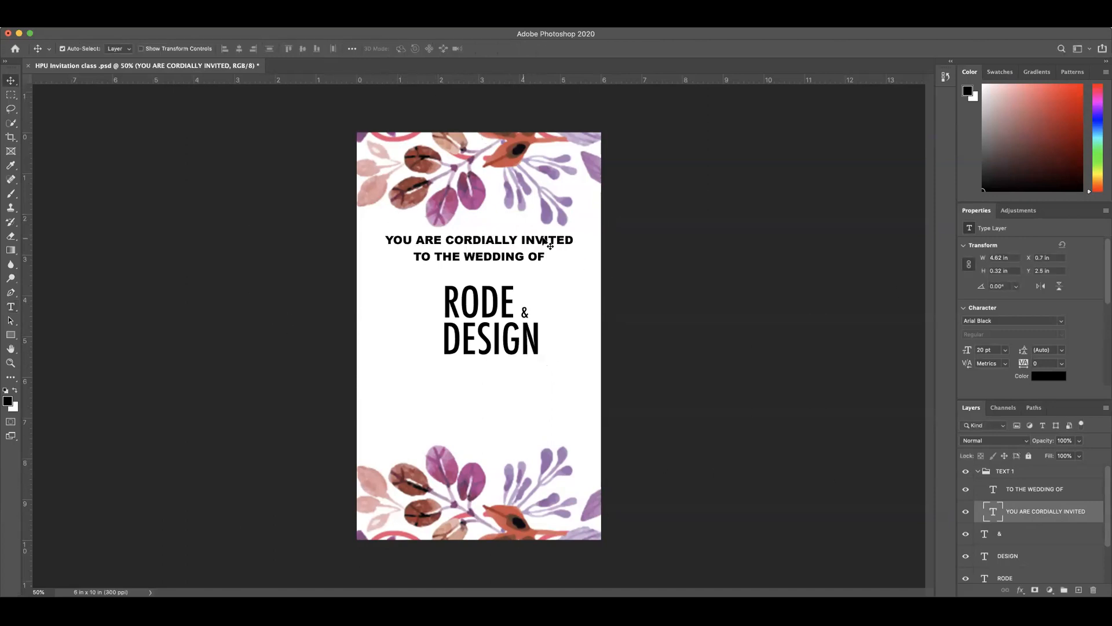
Step: Recolor the YOU ARE CORDIALLY INVITED text to magenta #bc4695, sampled from a leaf in the upper floral border
double_click(994, 511)
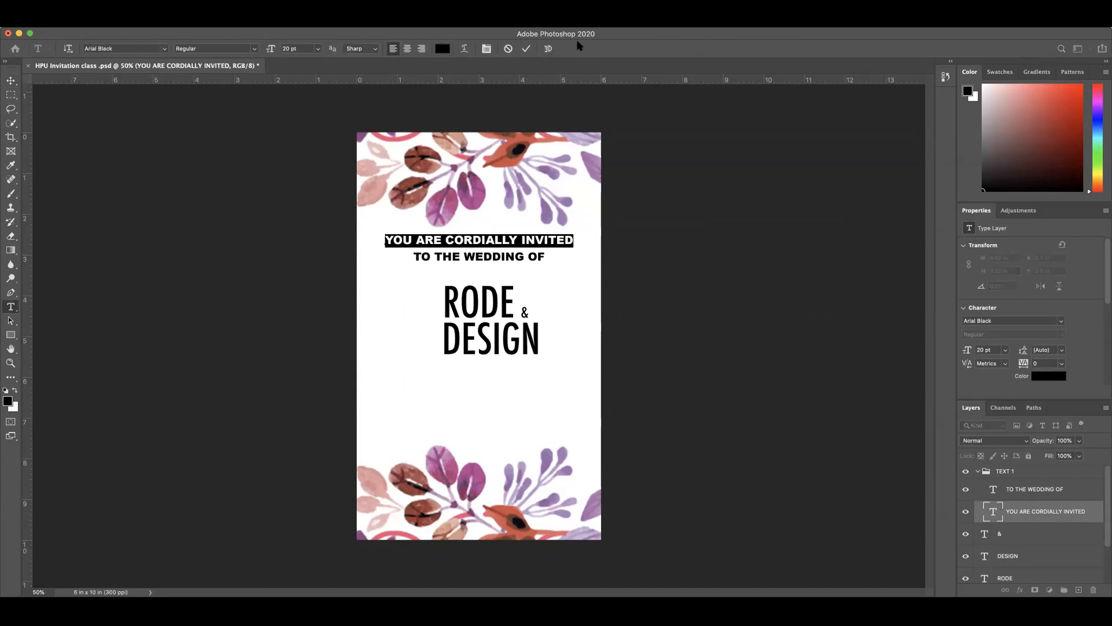
left_click(442, 51)
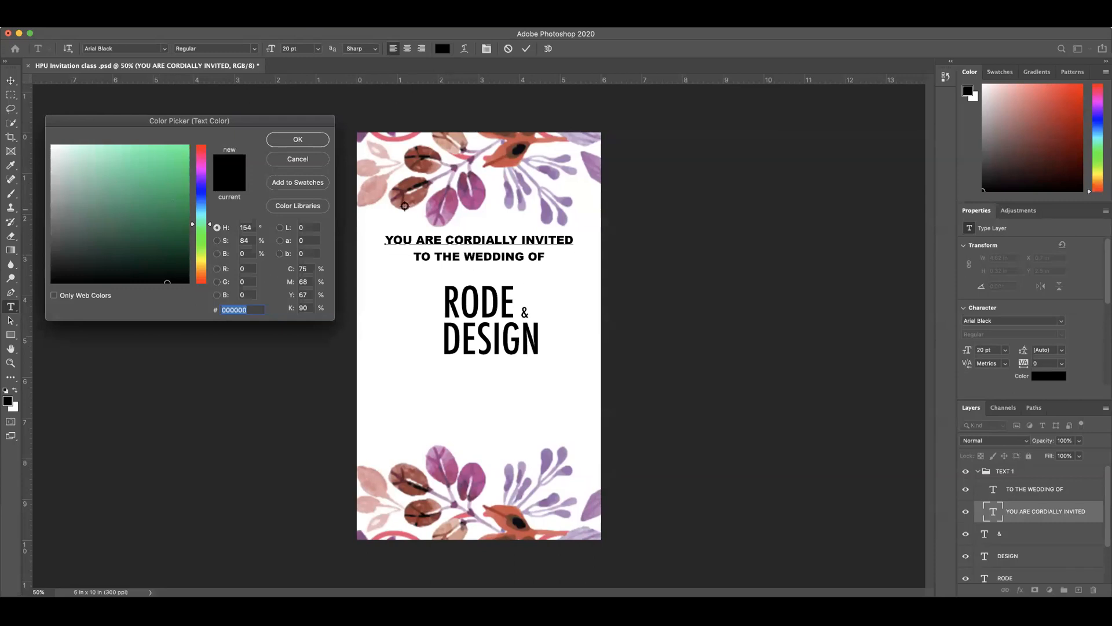
left_click(479, 184)
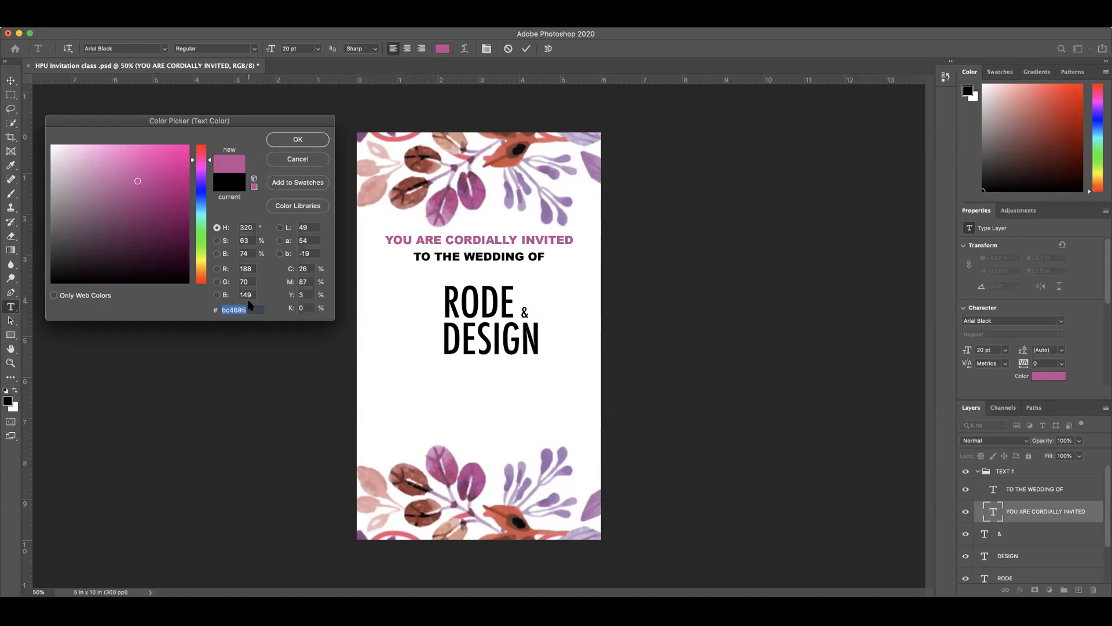
left_click(307, 141)
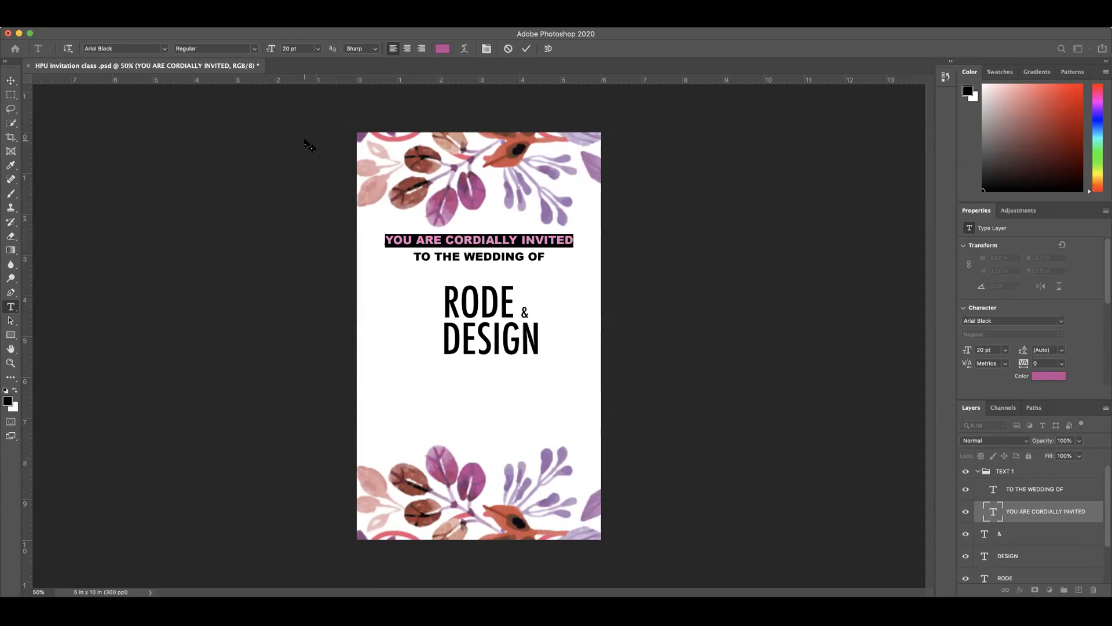
key("ctrl+Return")
key("v")
Step: Recolor the TO THE WEDDING OF text to #bc4695, sampled from the YOU ARE CORDIALLY INVITED line
left_click(1005, 492)
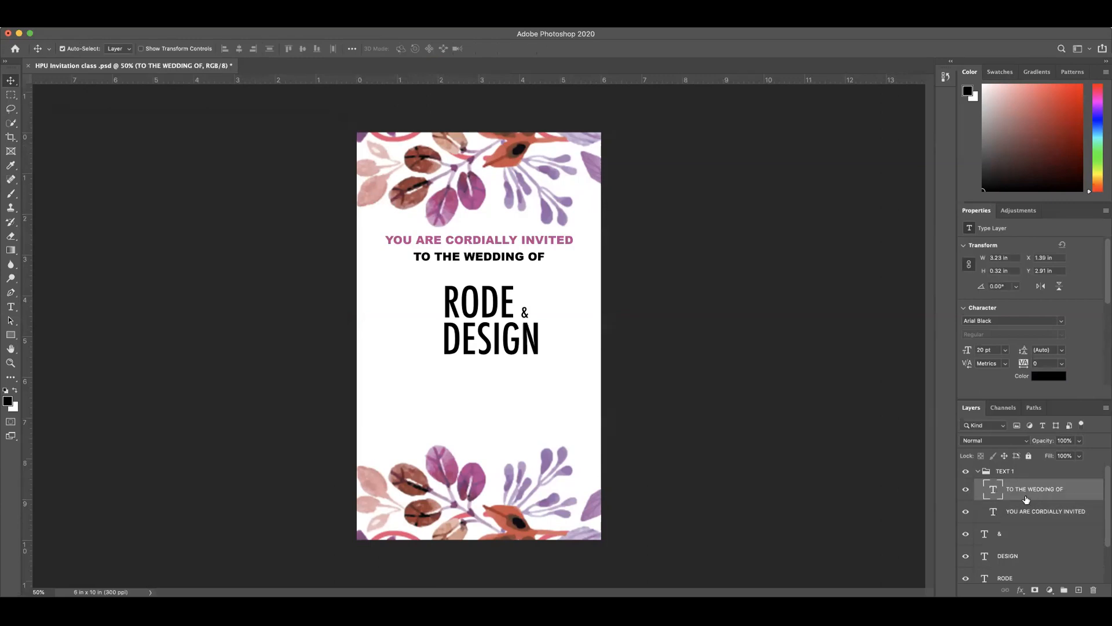
double_click(995, 491)
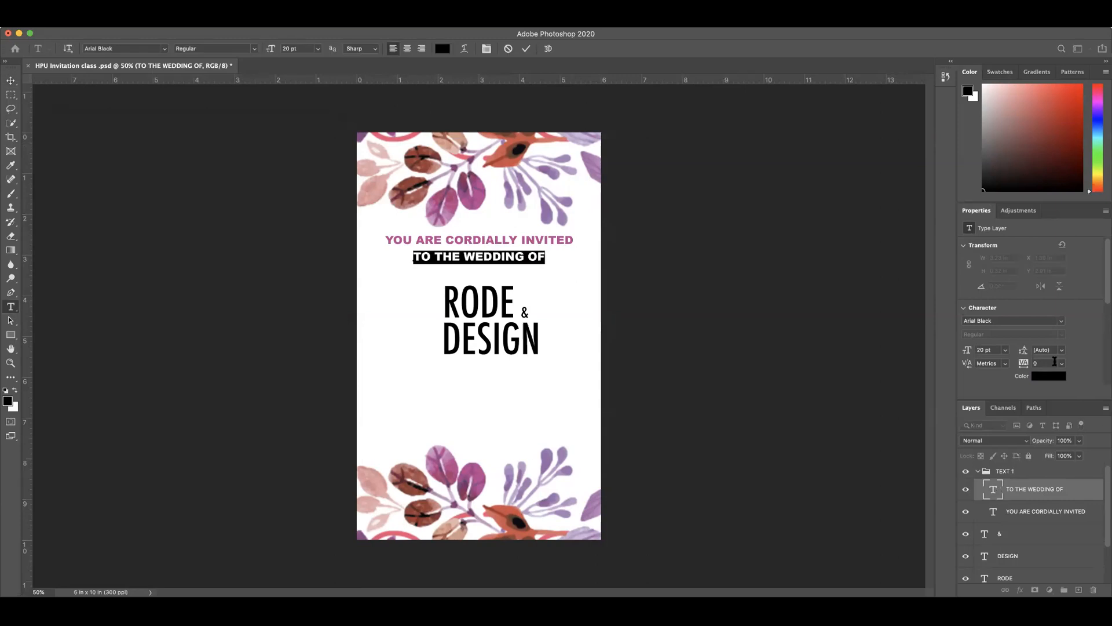
left_click(443, 49)
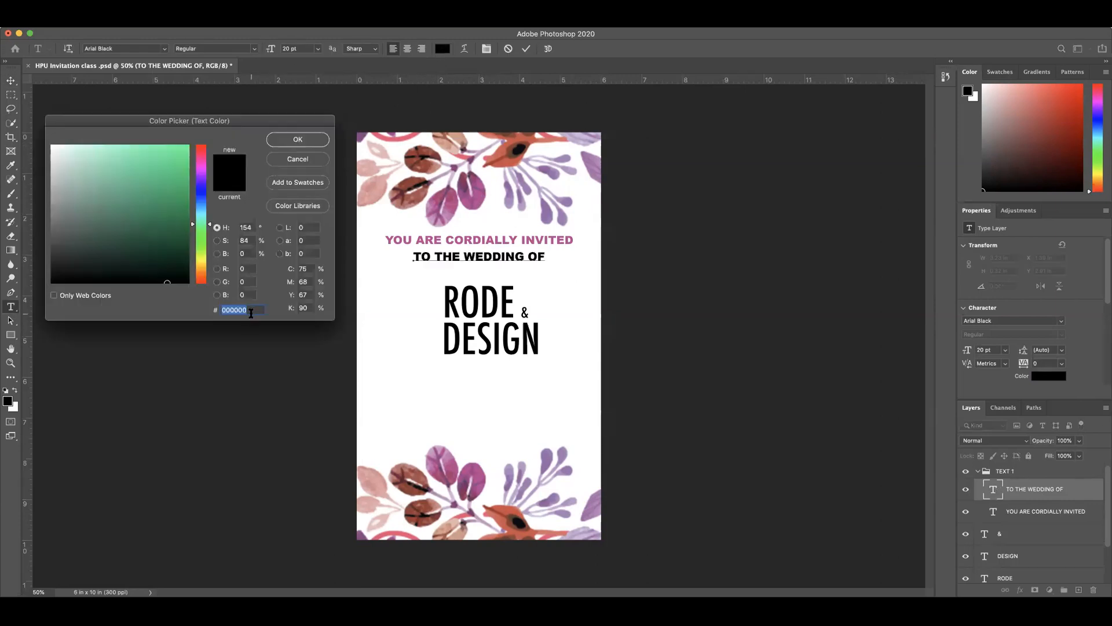
left_click(469, 239)
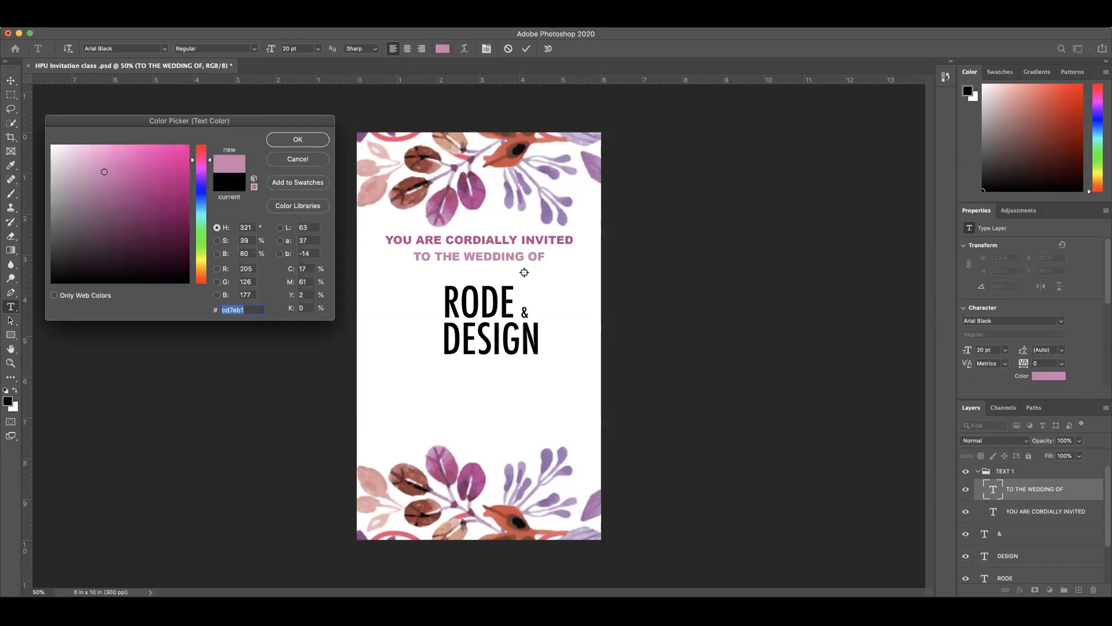
left_click(434, 239)
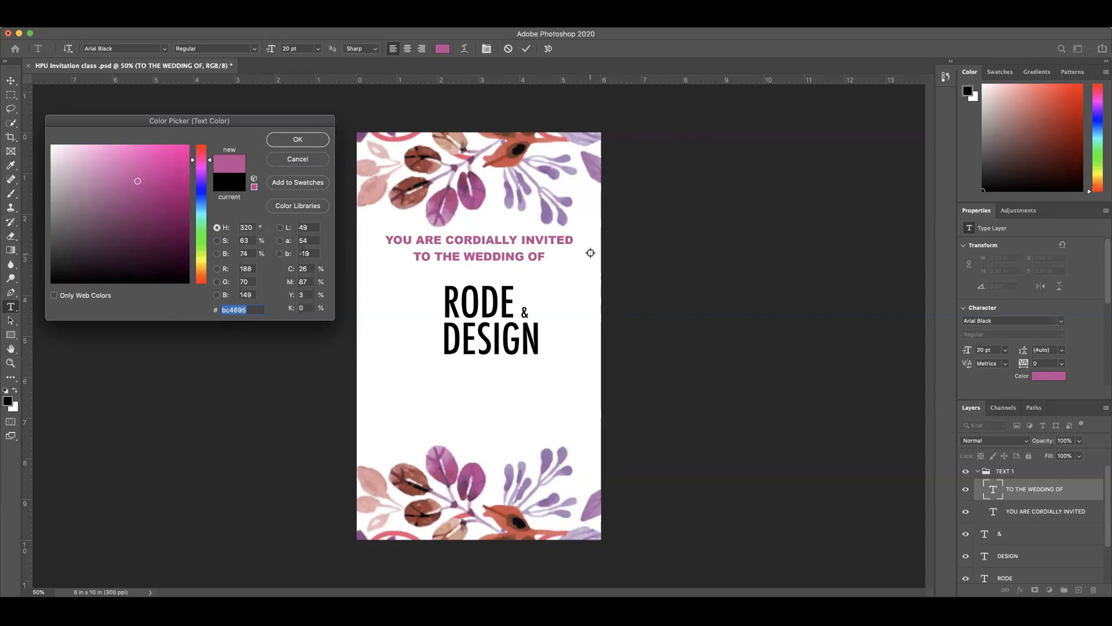
left_click(319, 139)
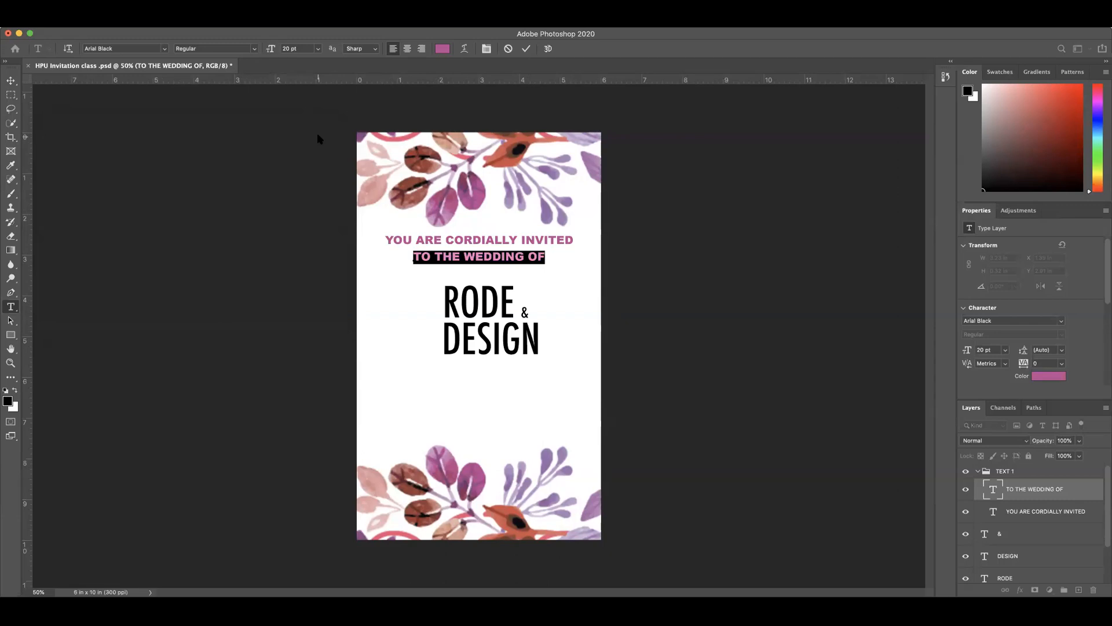
left_click(526, 49)
key("v")
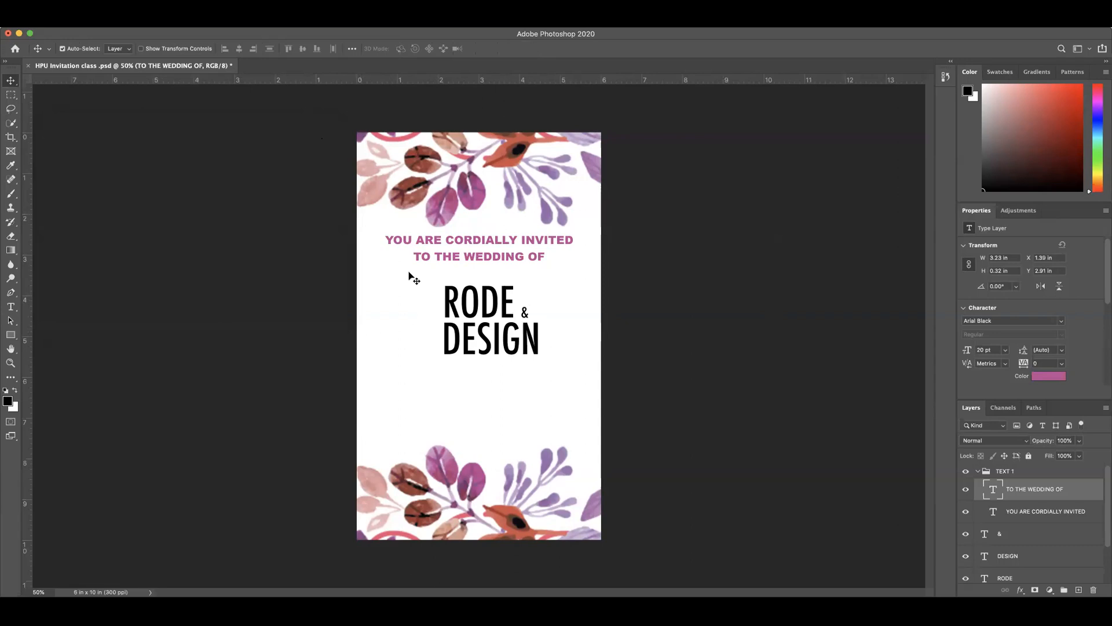
Step: Nudge the & slightly left and down so it sits closer between RODE and DESIGN
left_click(528, 320)
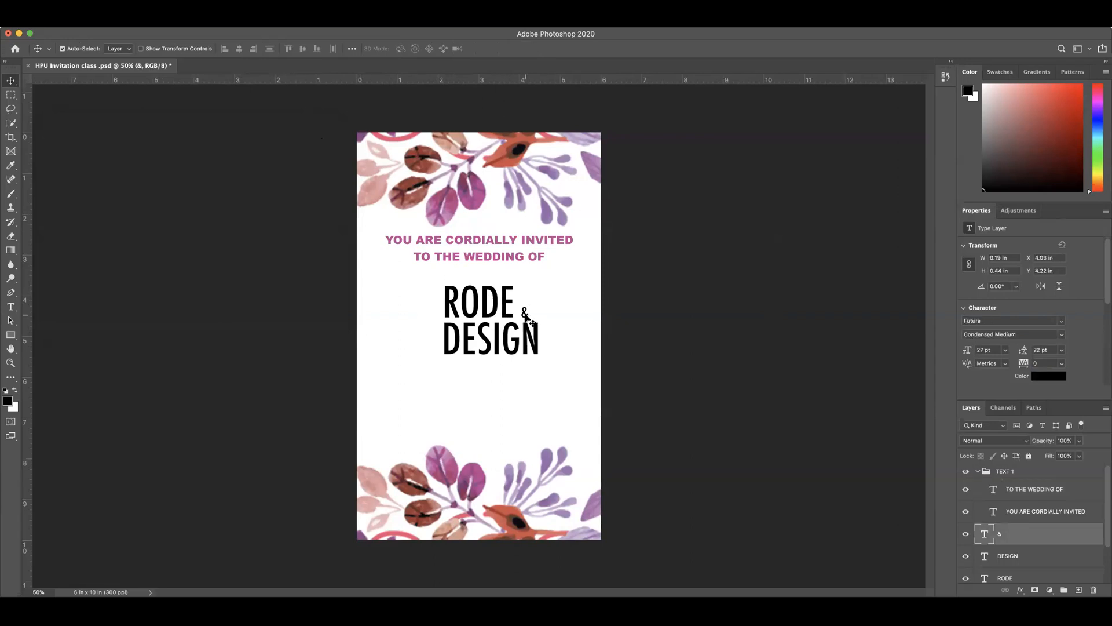
key("Left")
key("Left")
key("Left")
key("Left")
key("Left")
Step: Group the &, DESIGN and RODE text layers together
scroll(1076, 490, "down", 2)
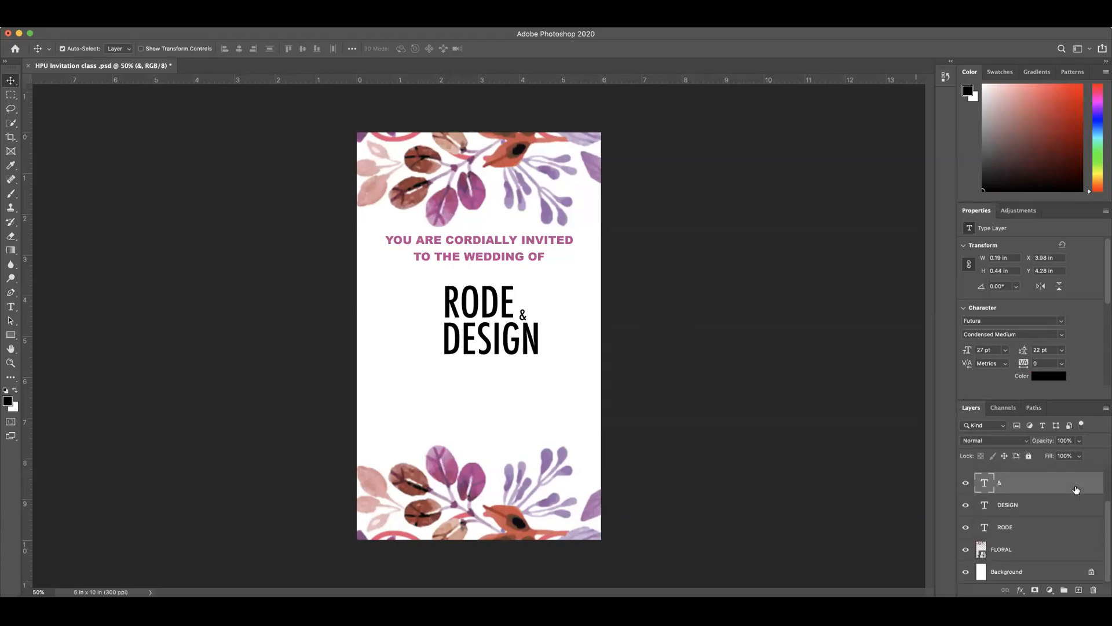
left_click(1021, 506)
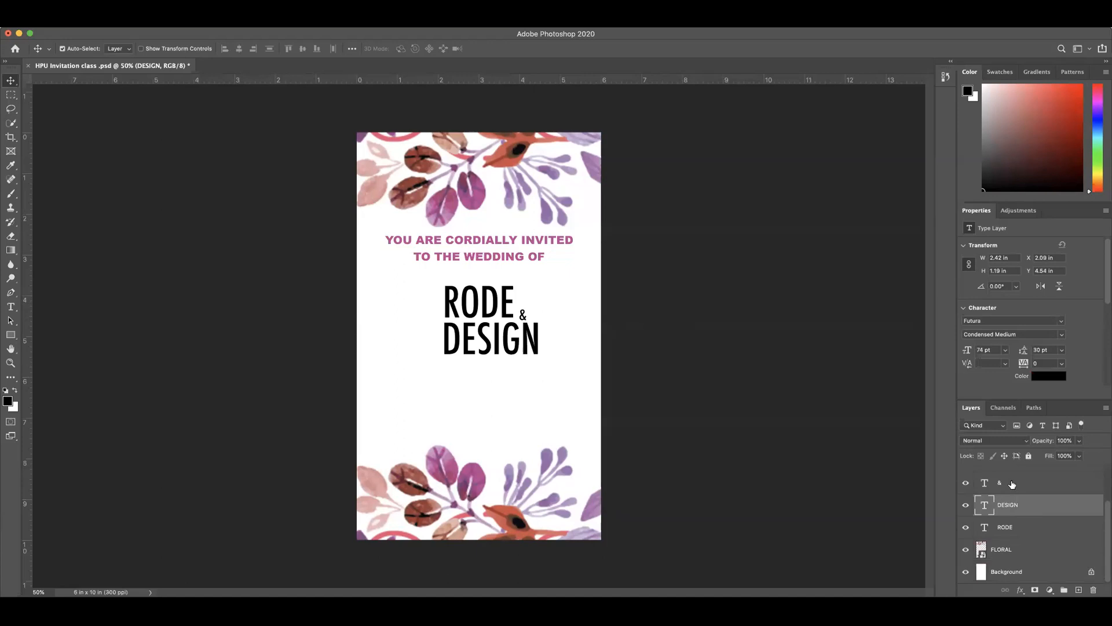
left_click(1031, 534)
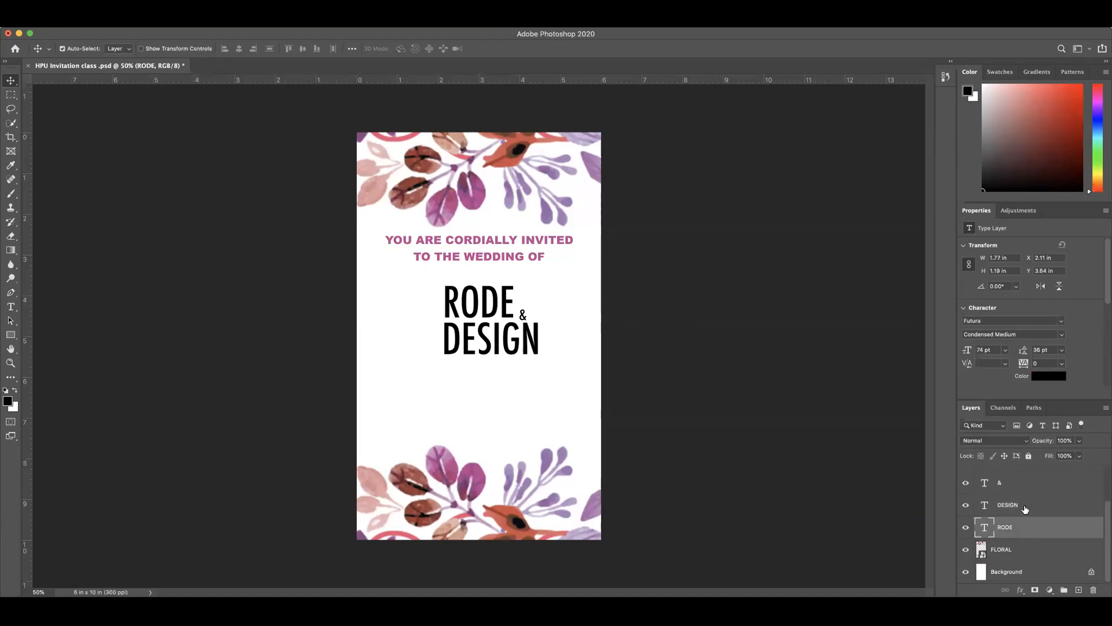
left_click(1022, 505, "shift")
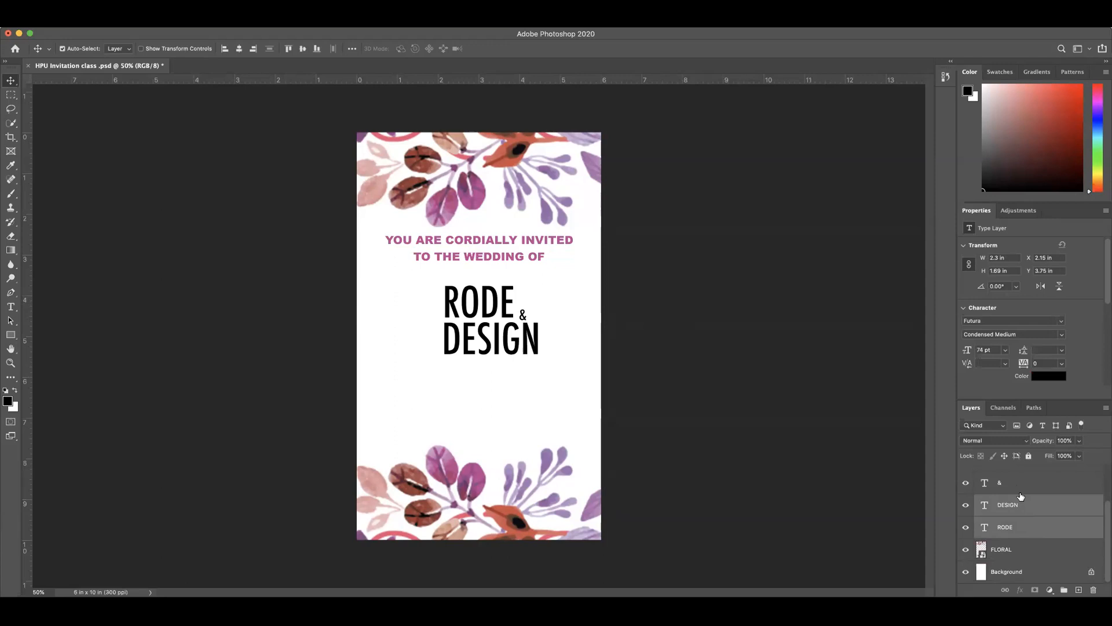
left_click(1022, 489, "shift")
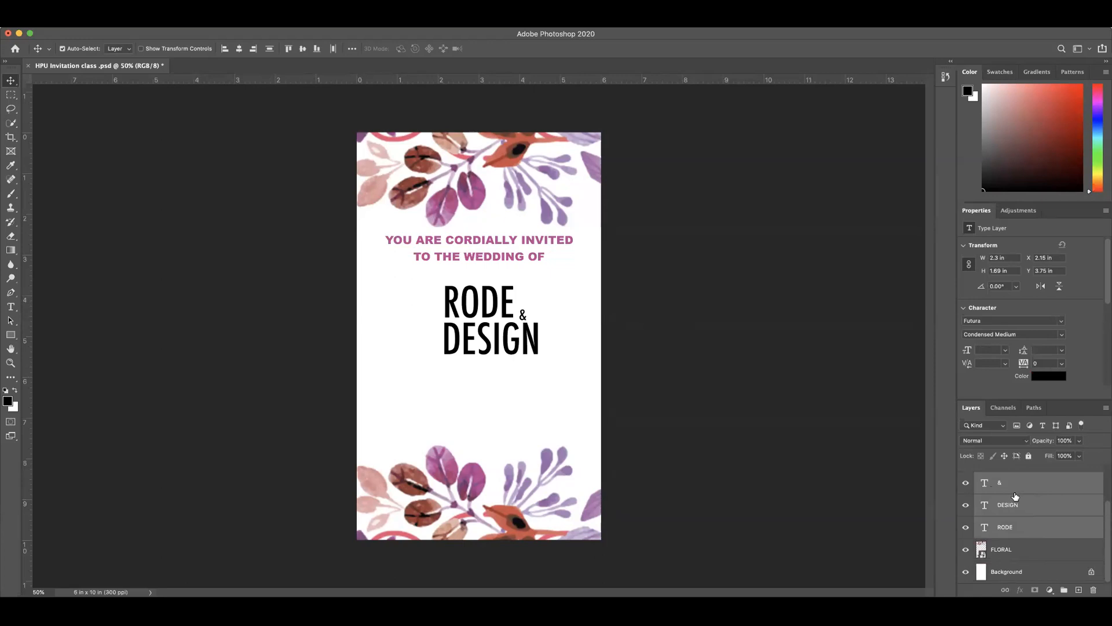
right_click(1021, 486)
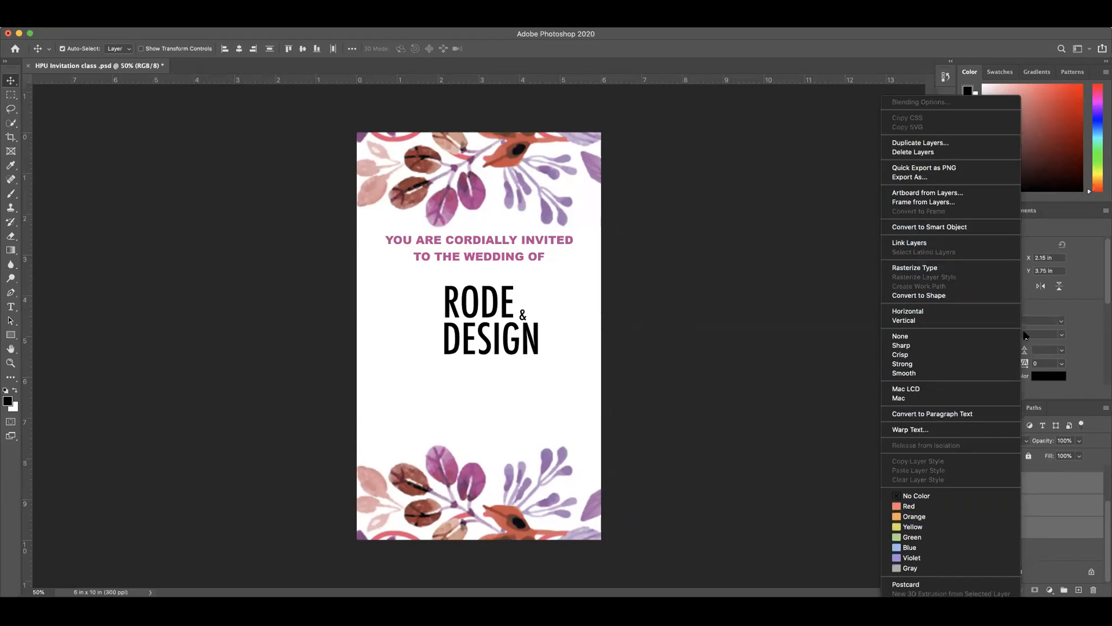
left_click(1066, 501)
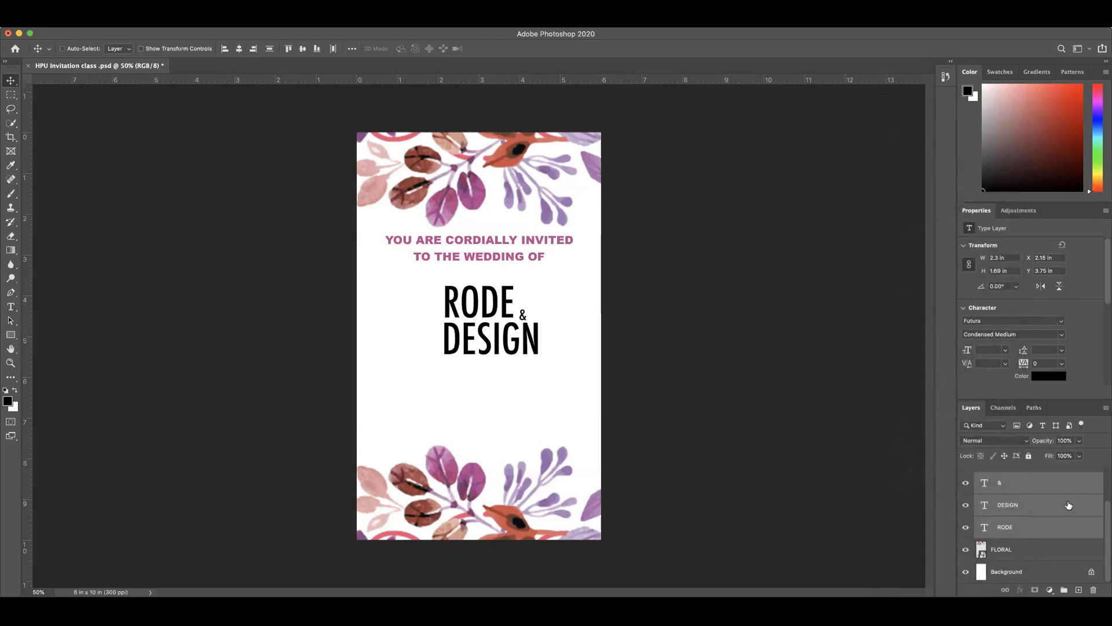
key("super+g")
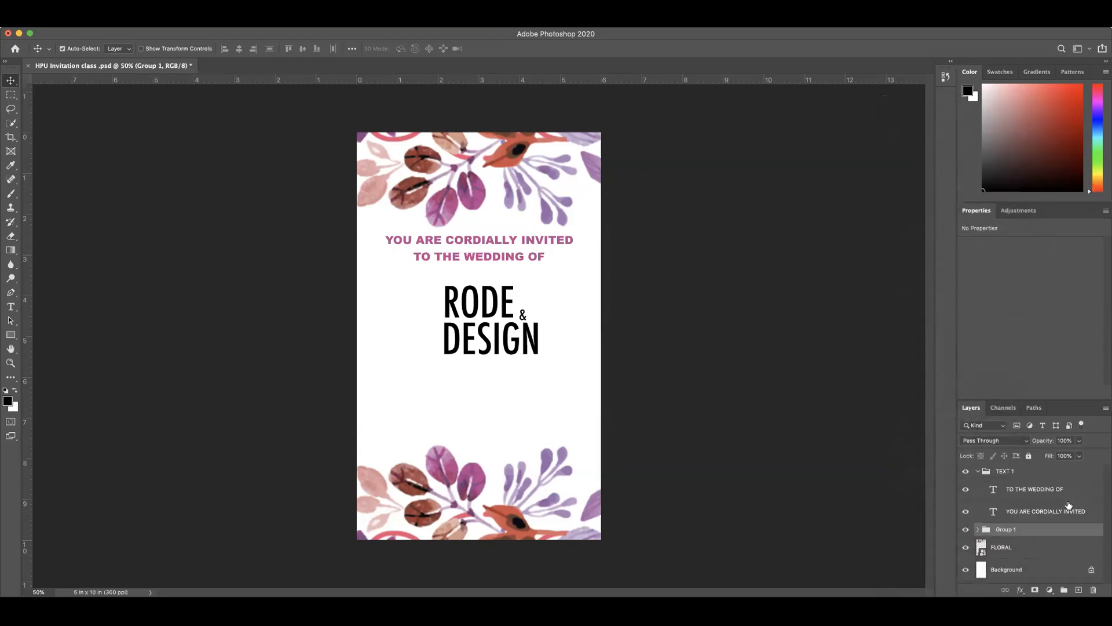
Step: Rename the new group of name layers as NAME TEXT
double_click(1008, 531)
type("NAME TEXT")
key("Return")
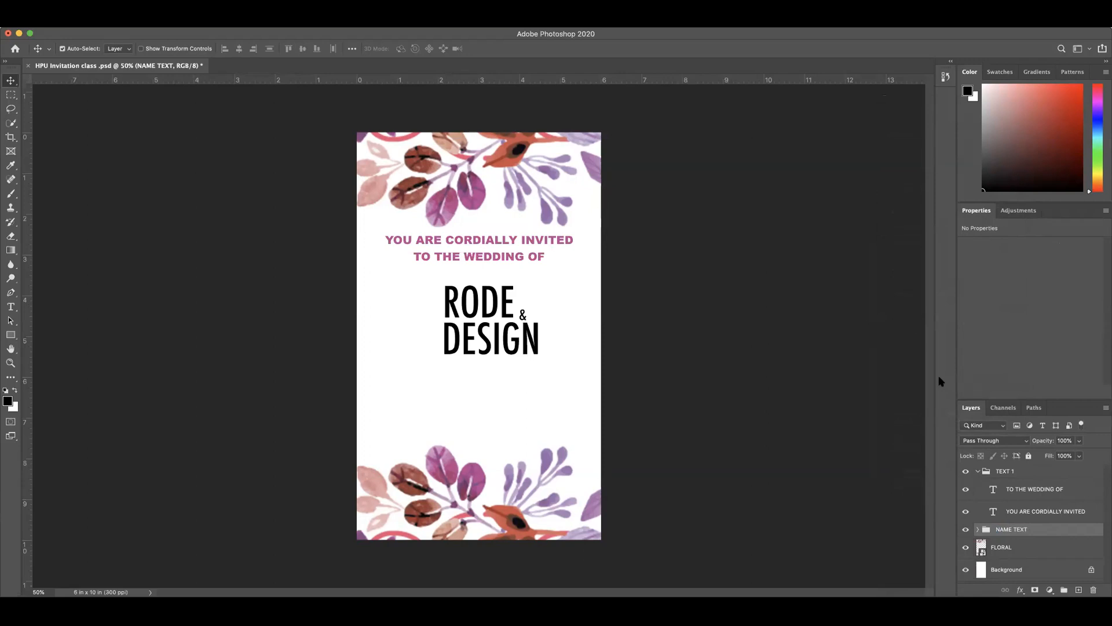
Step: Collapse the TEXT 1 group and save the invitation document
left_click(978, 471)
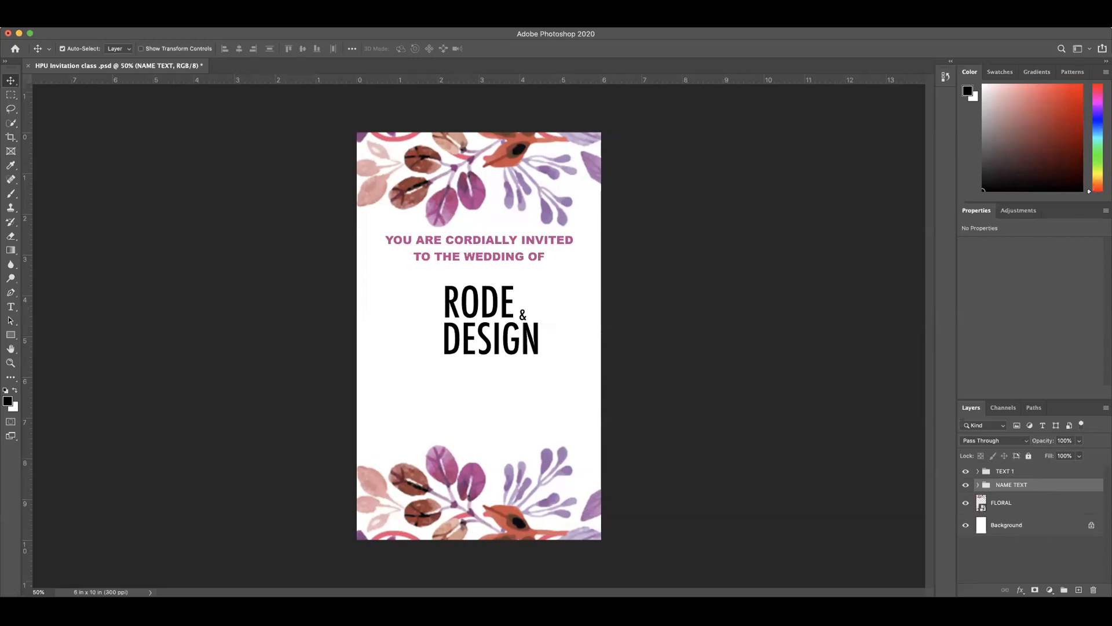
left_click(78, 13)
left_click(119, 134)
Step: Move the whole NAME TEXT group slightly up and left, centering the names below the heading lines, and collapse the group
left_click_drag(630, 259, 367, 240)
left_click(438, 259)
left_click_drag(487, 316, 487, 317)
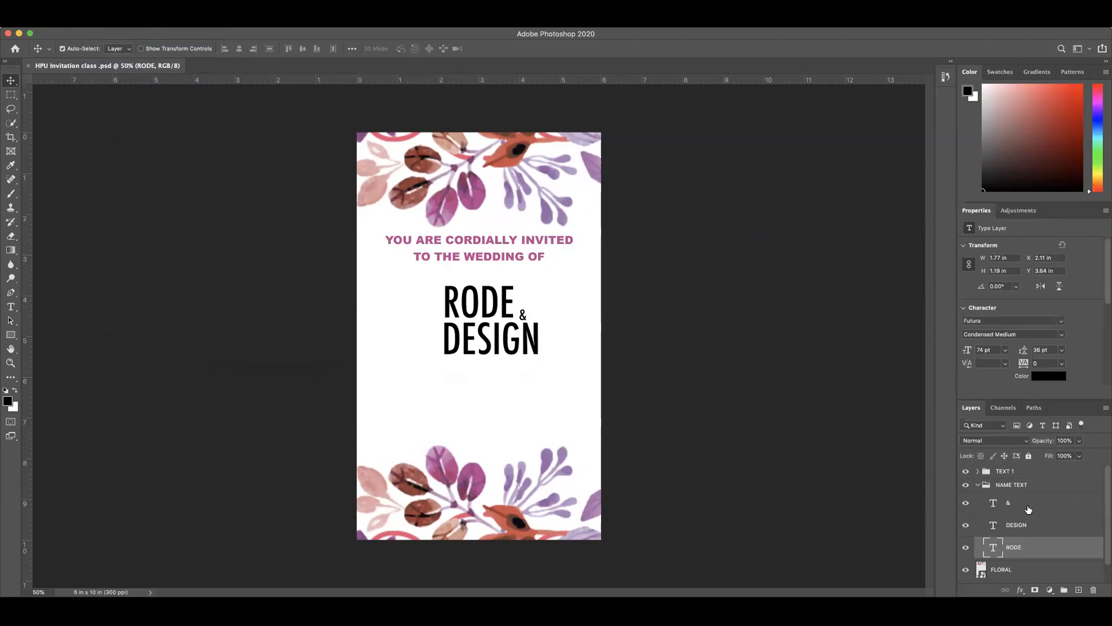
left_click(1023, 486)
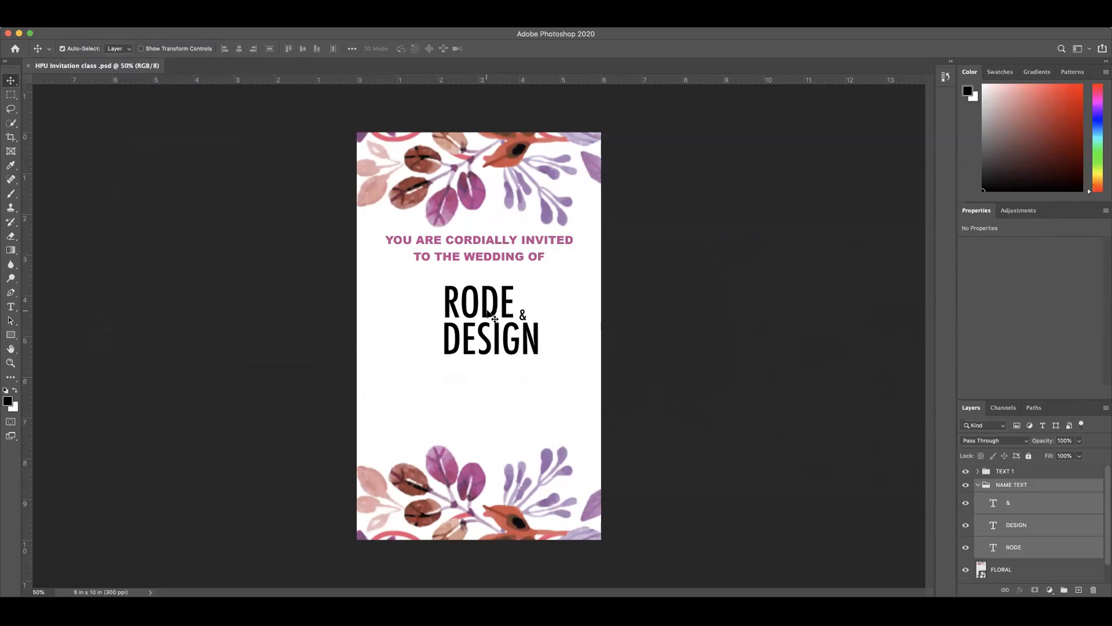
left_click_drag(490, 314, 475, 307)
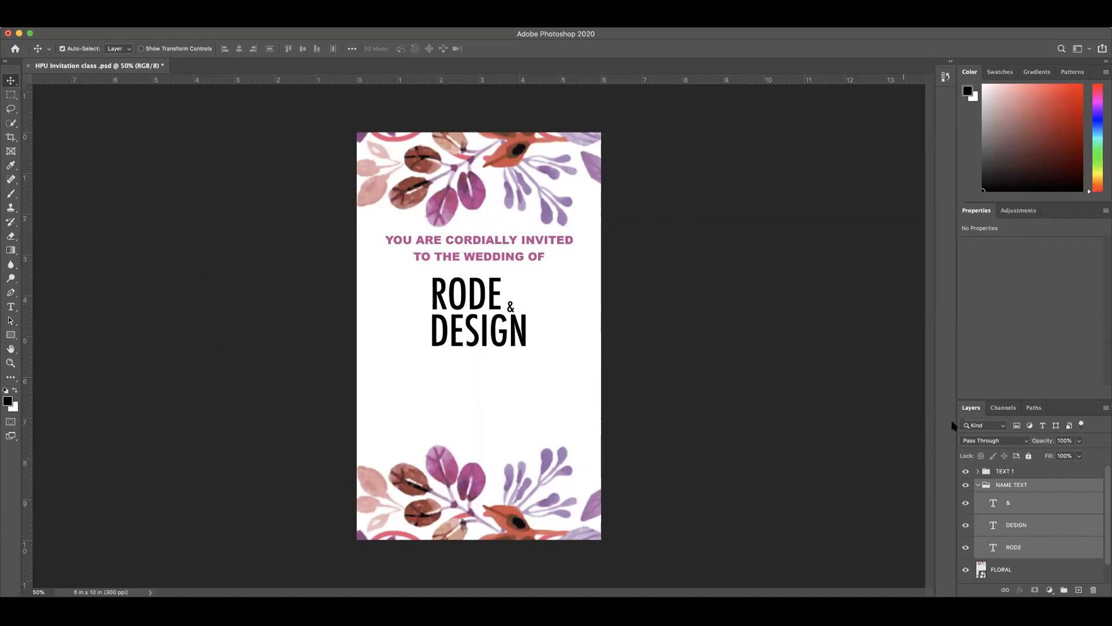
left_click(979, 487)
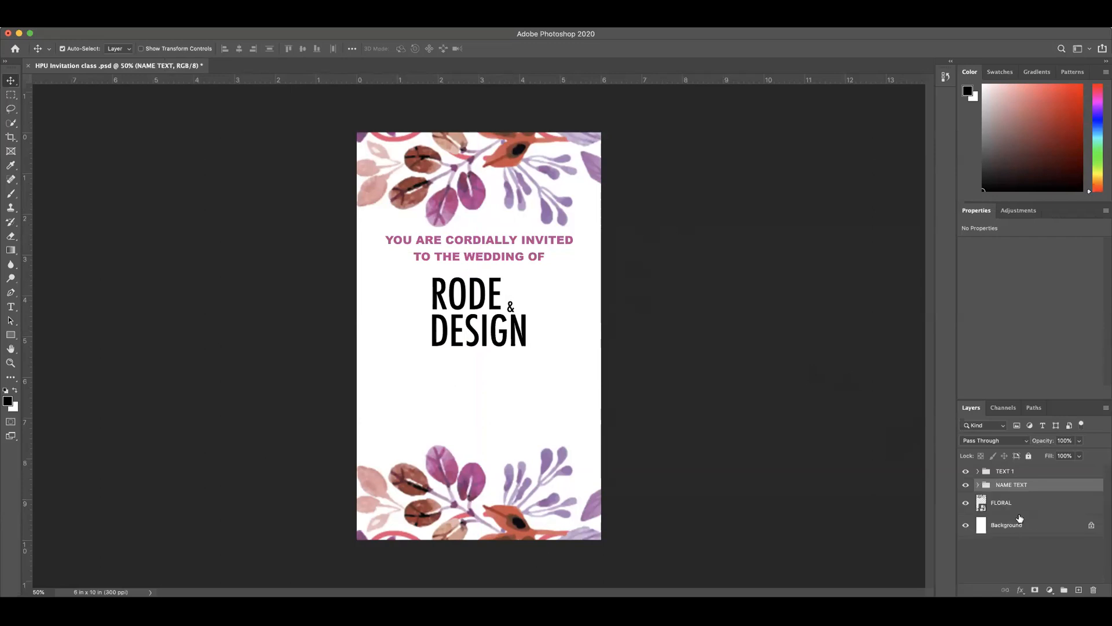
Step: Recolor the RODE text to pale pink #df9d9d, sampled from the light leaf in the upper floral border
left_click(978, 486)
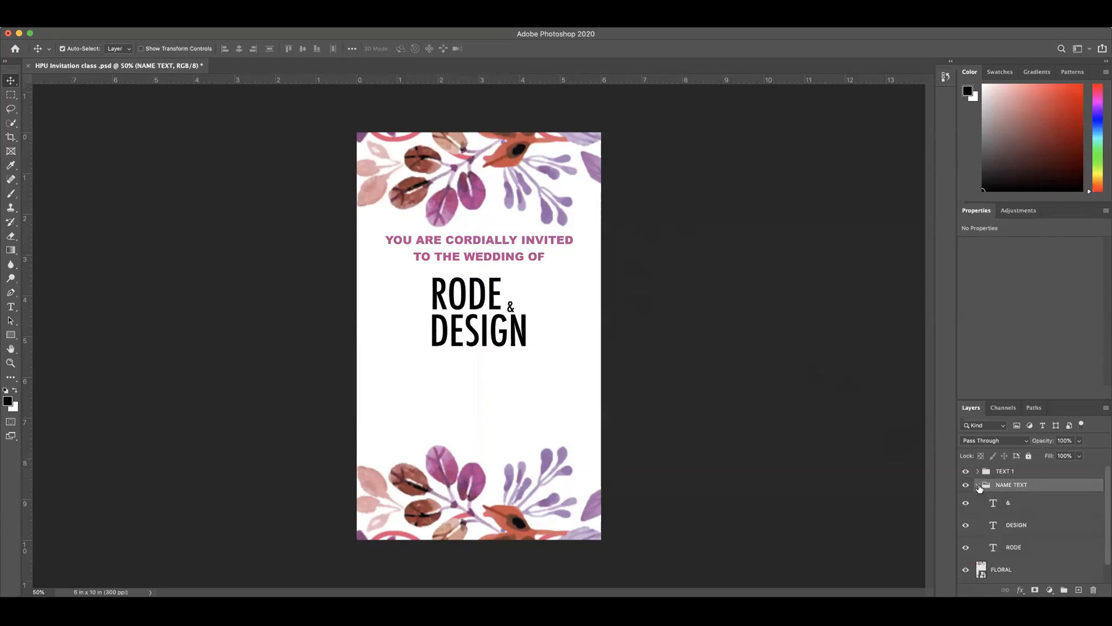
double_click(994, 548)
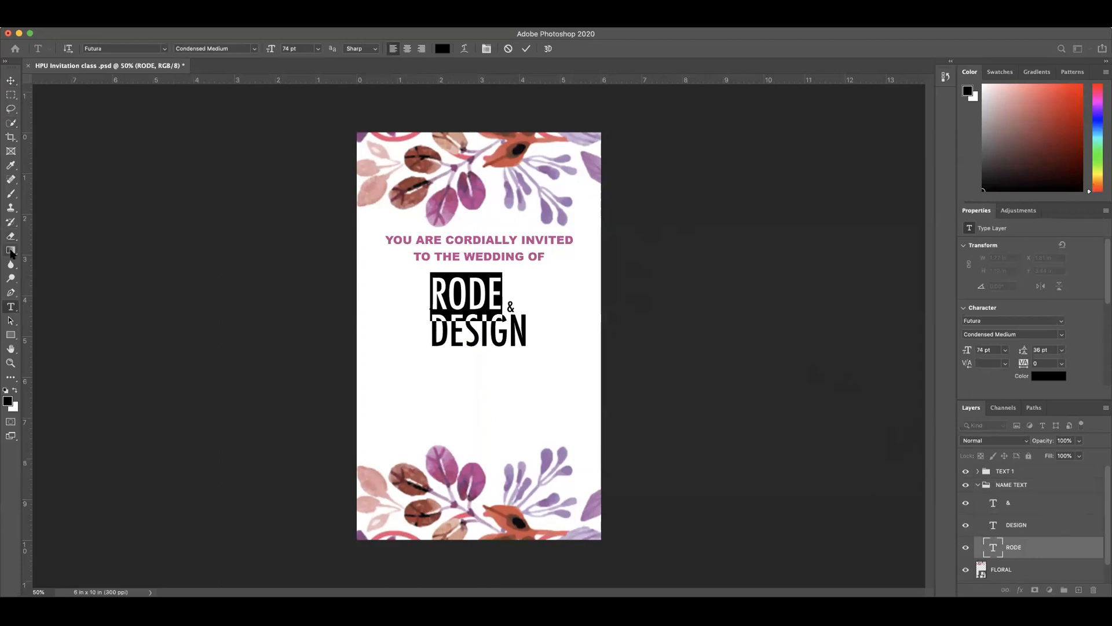
left_click(442, 49)
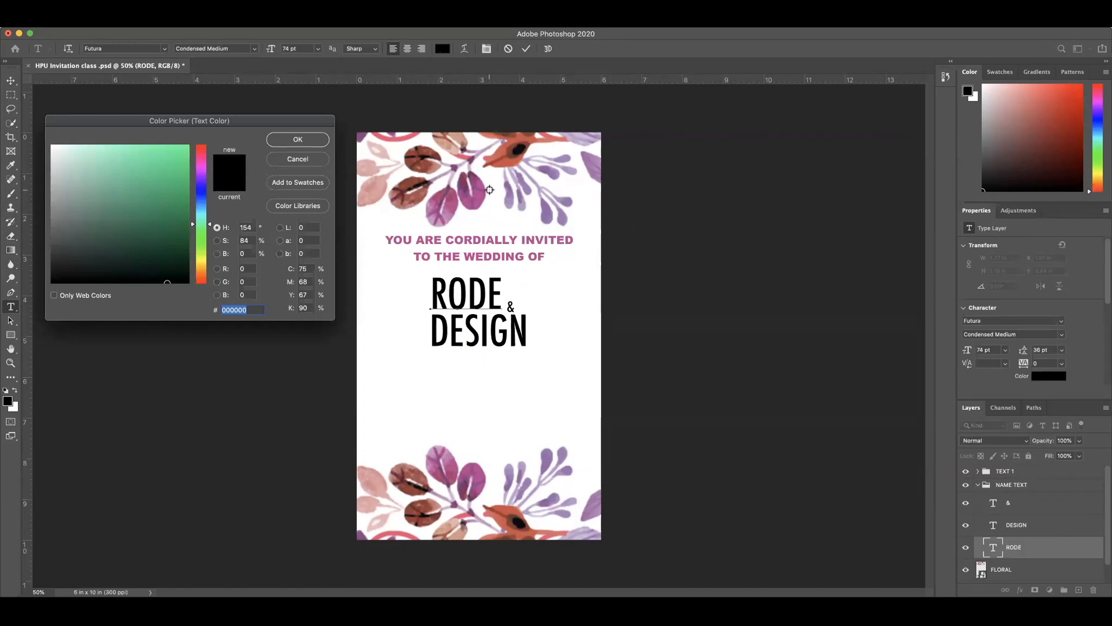
left_click(378, 186)
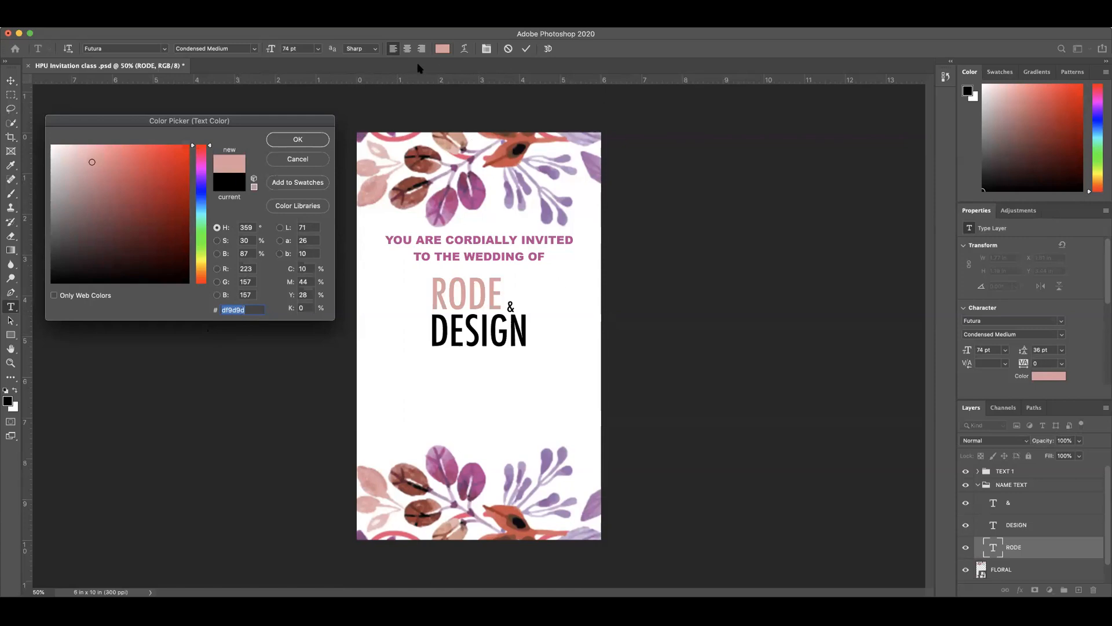
left_click(311, 140)
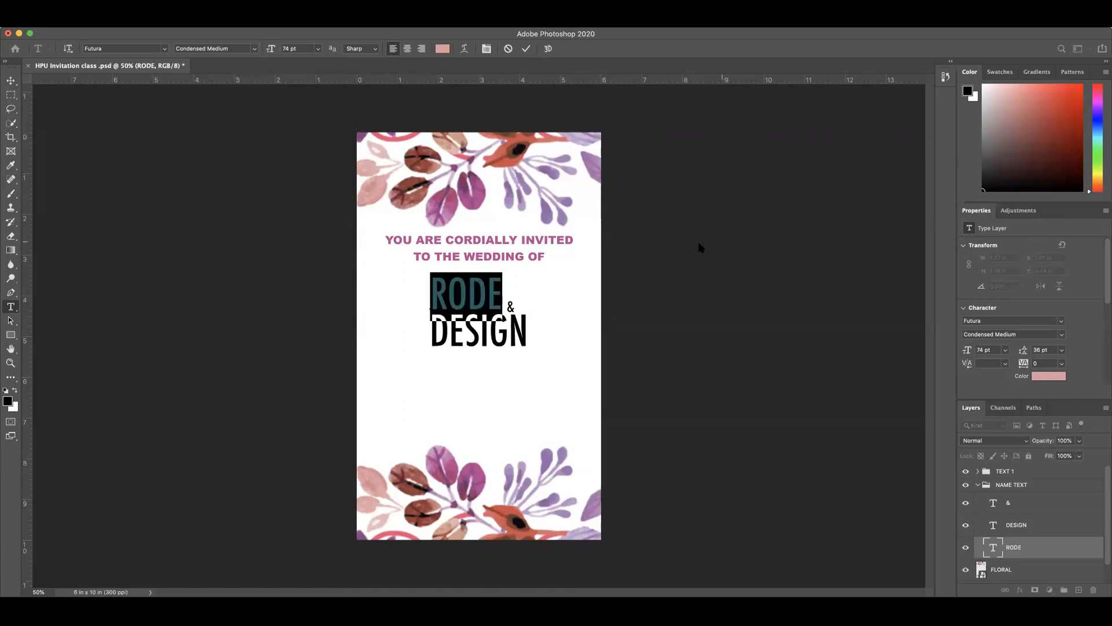
left_click(526, 48)
key("v")
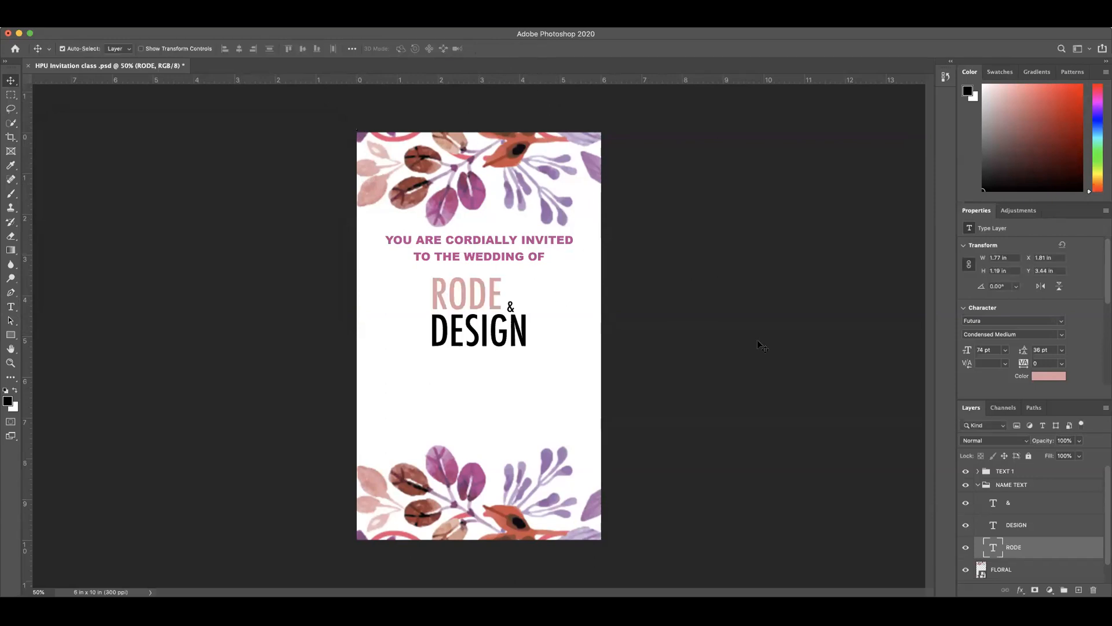
Step: Recolor the DESIGN text to #df9d9d, sampled from the RODE text
double_click(993, 526)
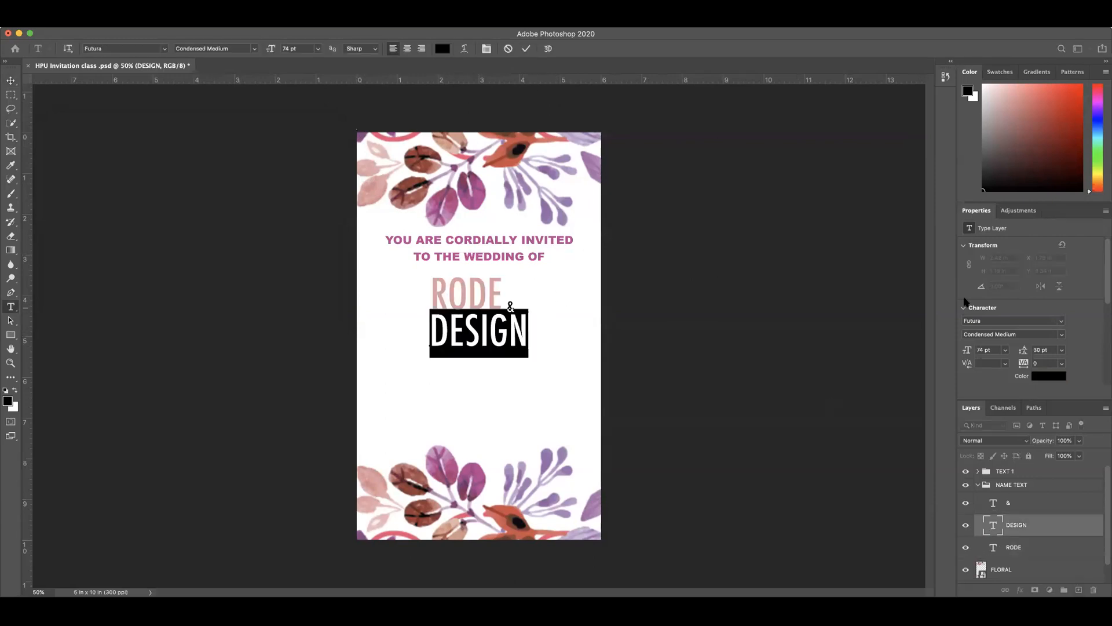
left_click(443, 49)
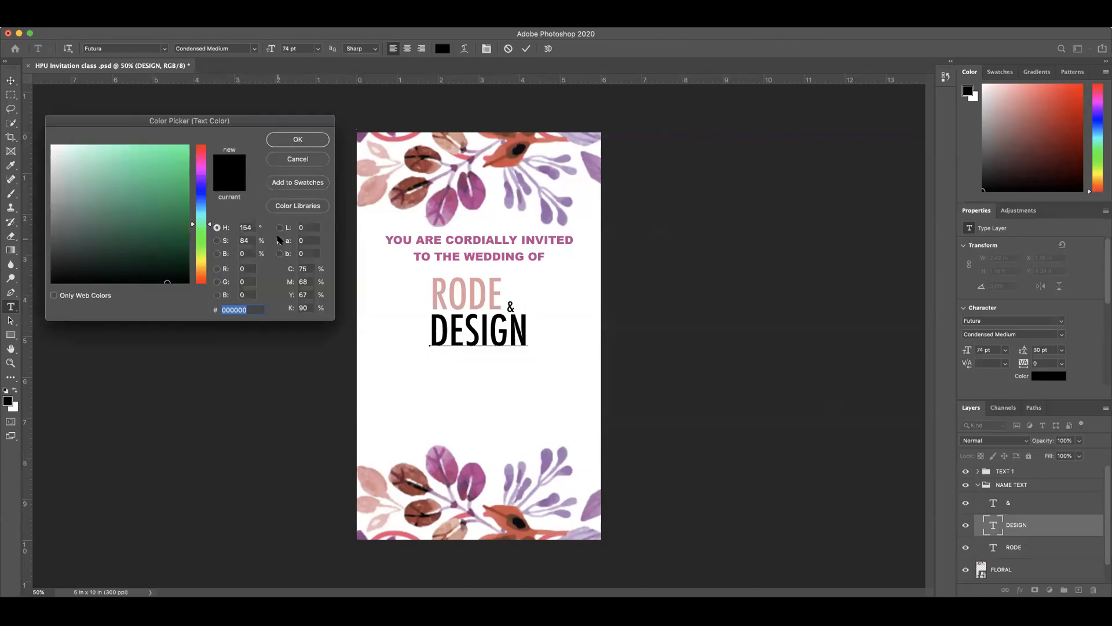
left_click(439, 295)
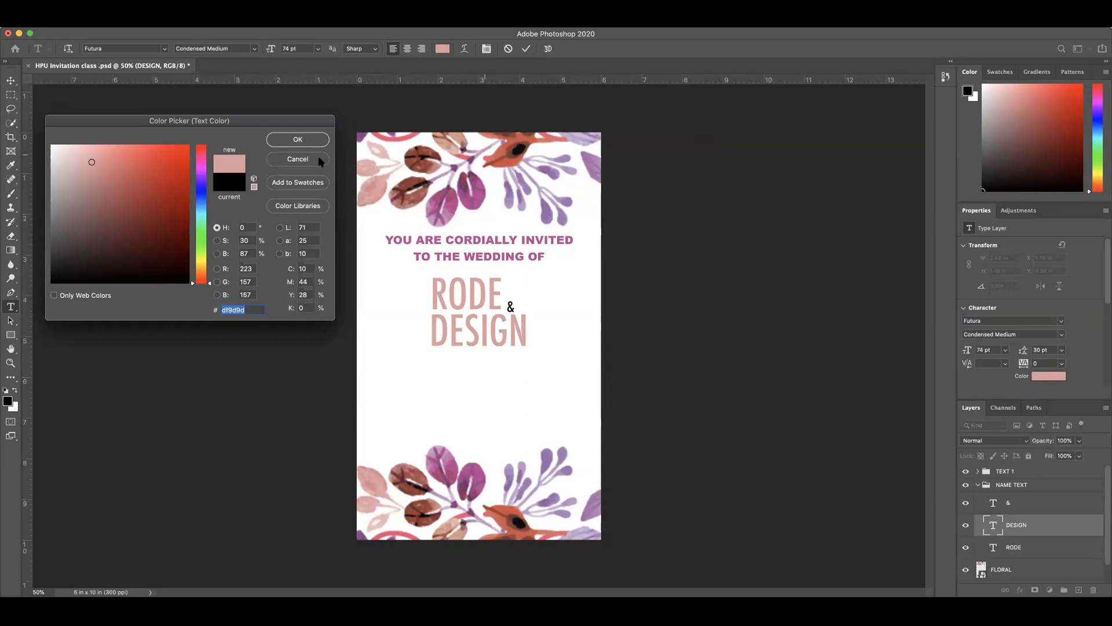
left_click(298, 139)
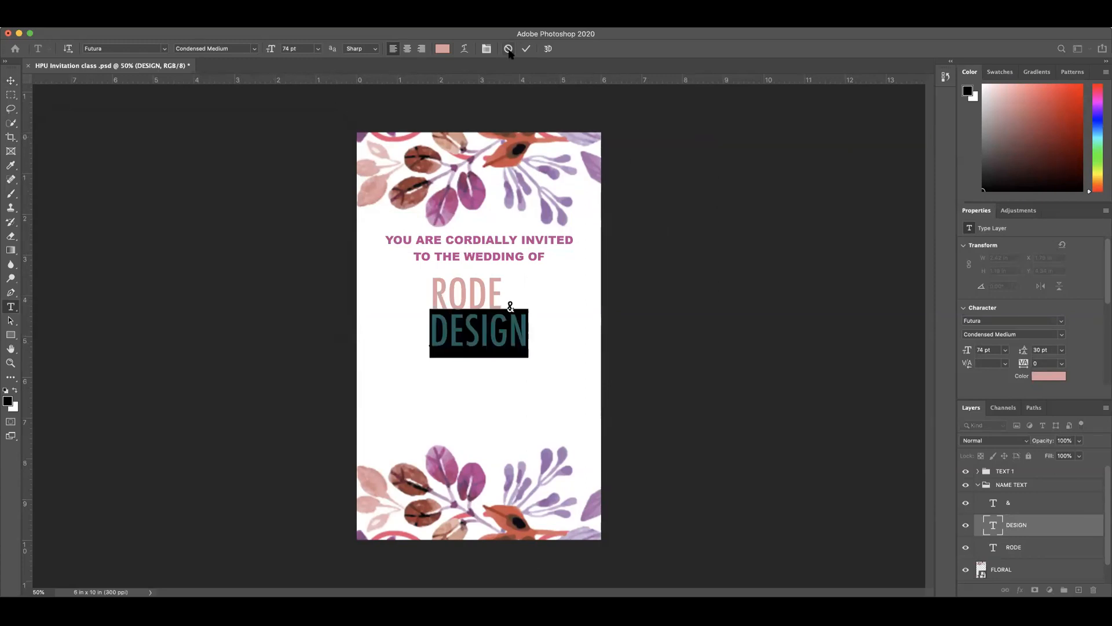
left_click(526, 49)
left_click(10, 80)
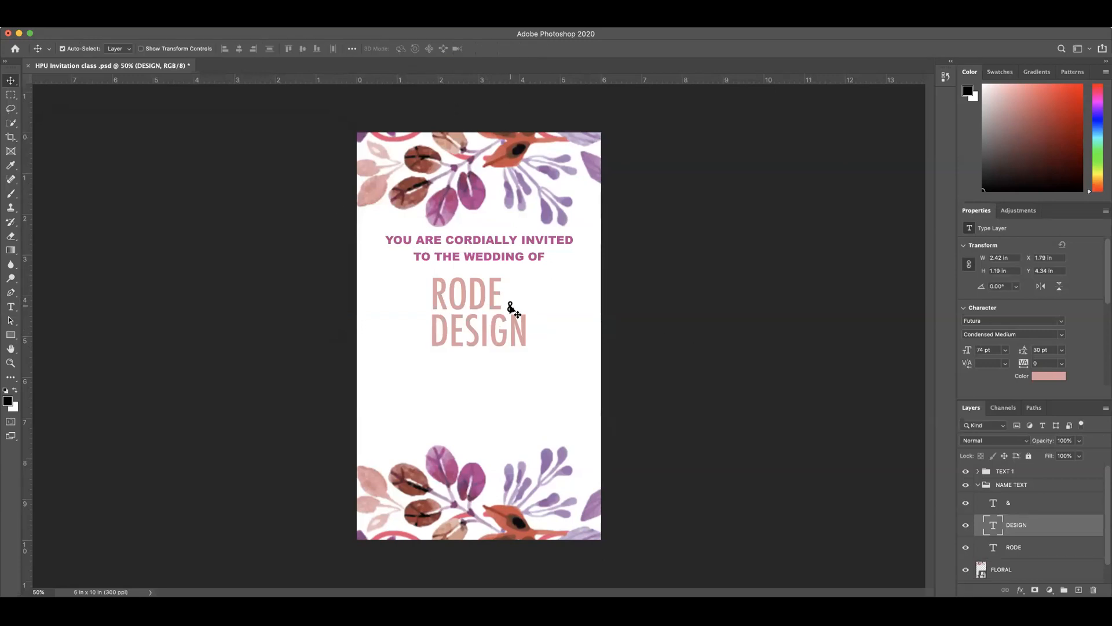
Step: Recolor the & to magenta #bc4695, sampled from the YOU ARE CORDIALLY INVITED line, and deselect the layer
left_click(995, 502)
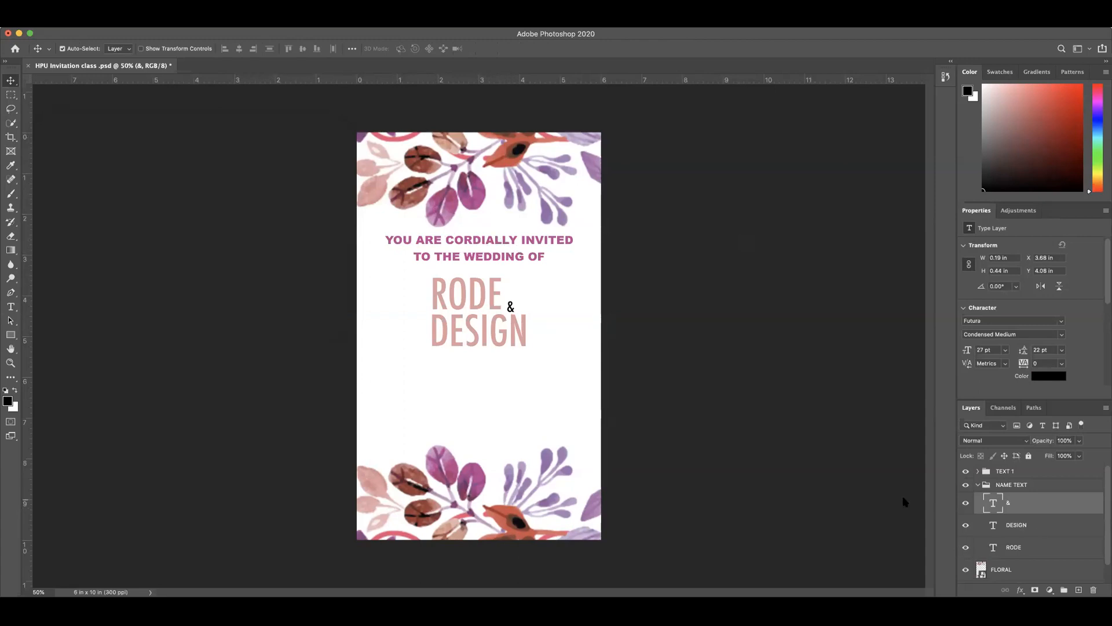
double_click(993, 503)
left_click(442, 48)
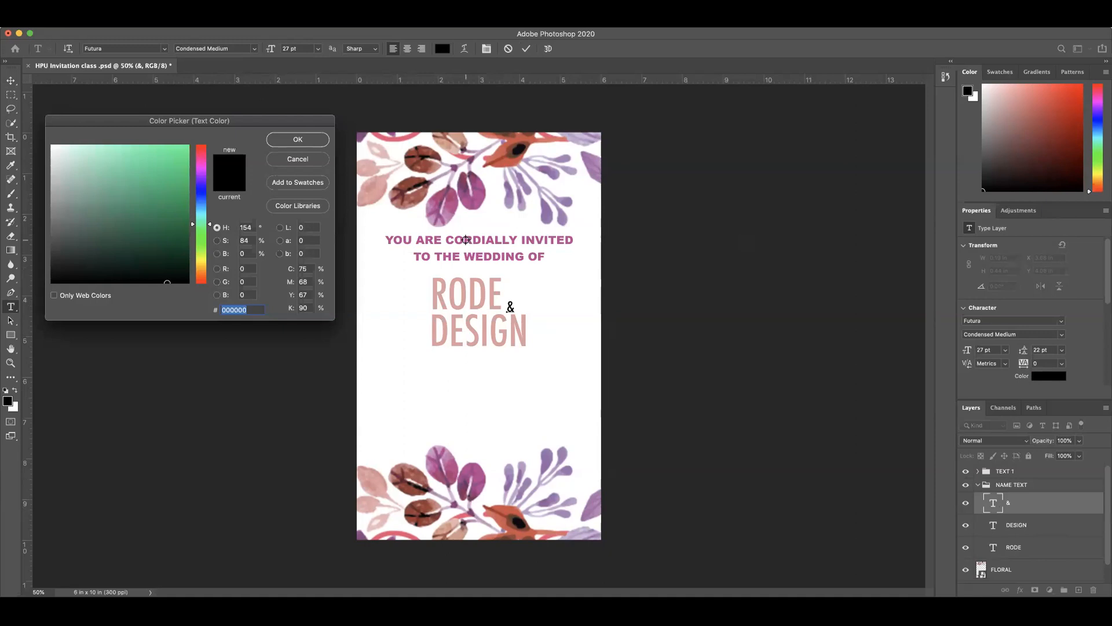
left_click(466, 240)
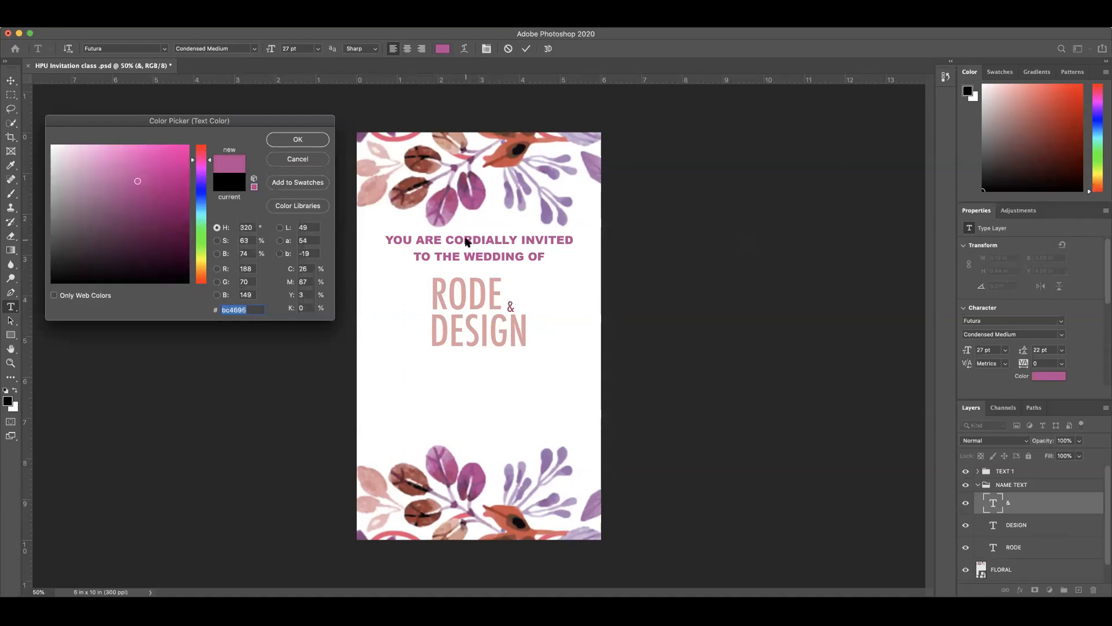
left_click(296, 140)
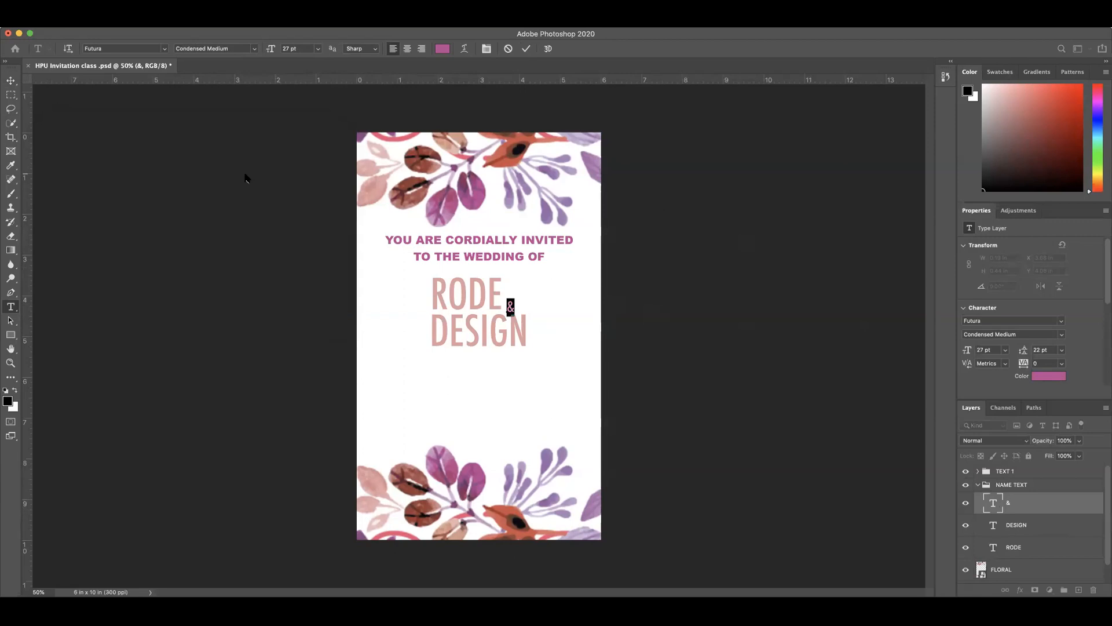
left_click(526, 49)
key("v")
left_click_drag(653, 244, 644, 237)
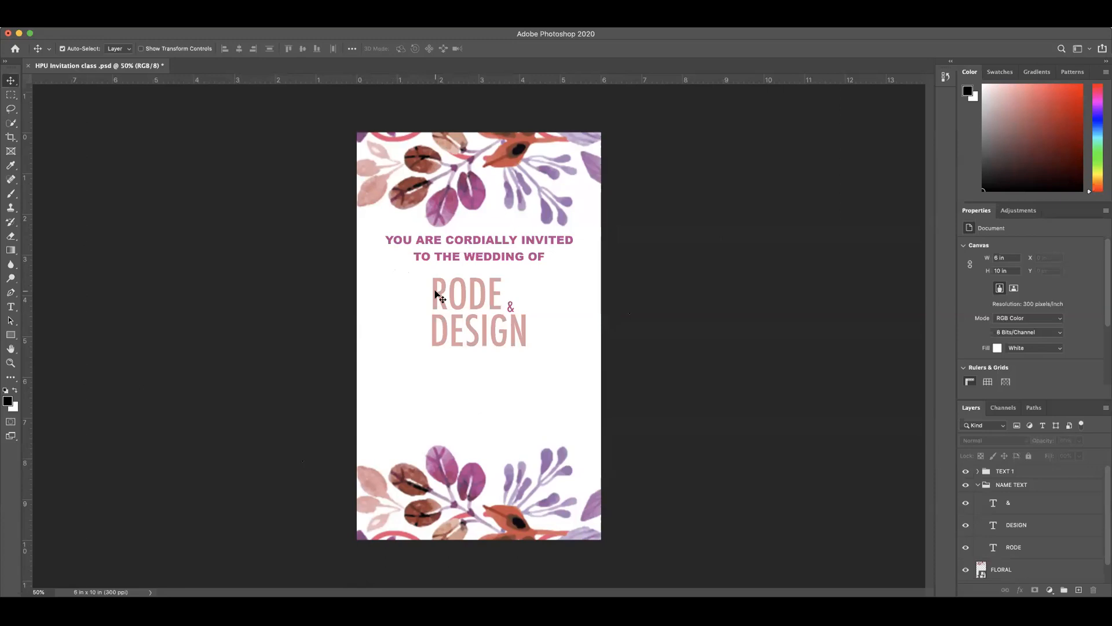
Step: Duplicate the TO THE WEDDING OF line straight down by about 2.7 in, placing the copy below DESIGN
left_click(494, 244)
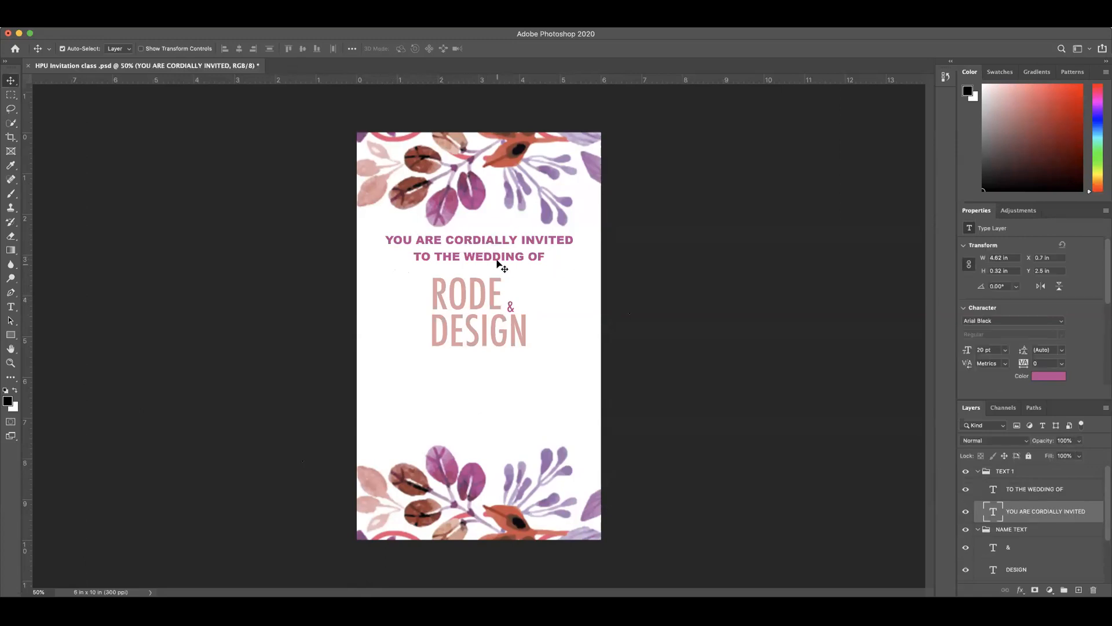
left_click(496, 259)
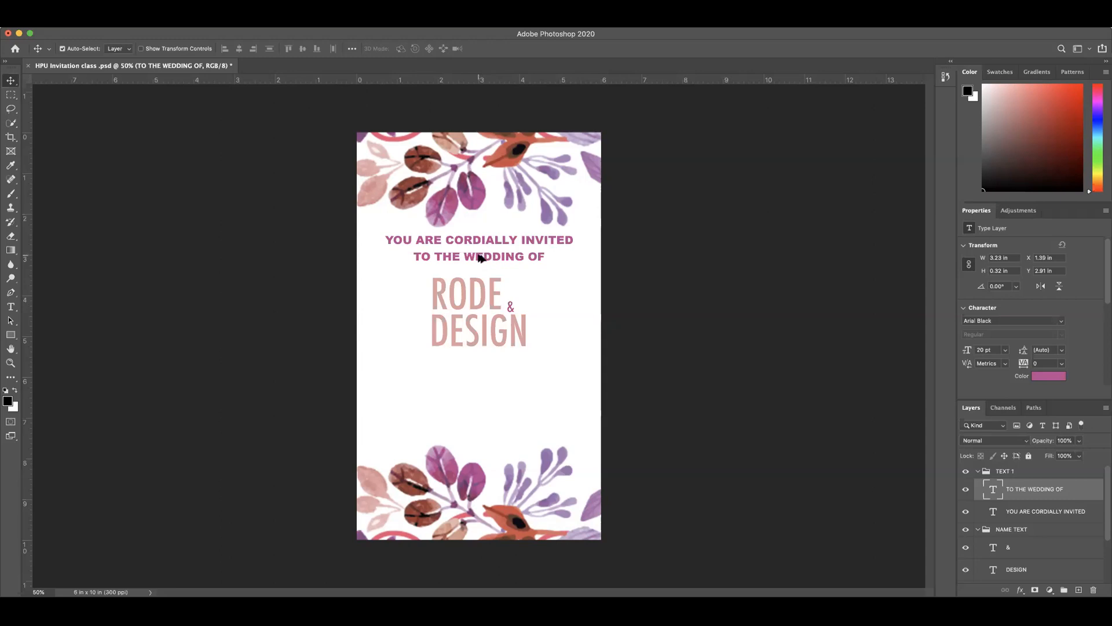
left_click_drag(479, 258, 483, 366)
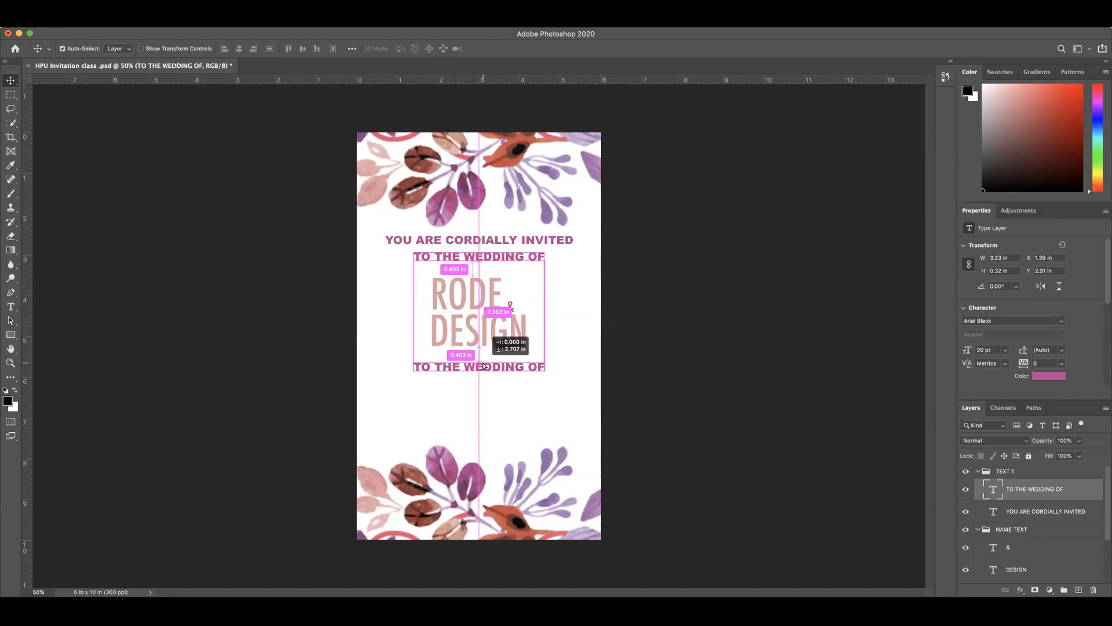
left_click_drag(483, 367, 484, 366)
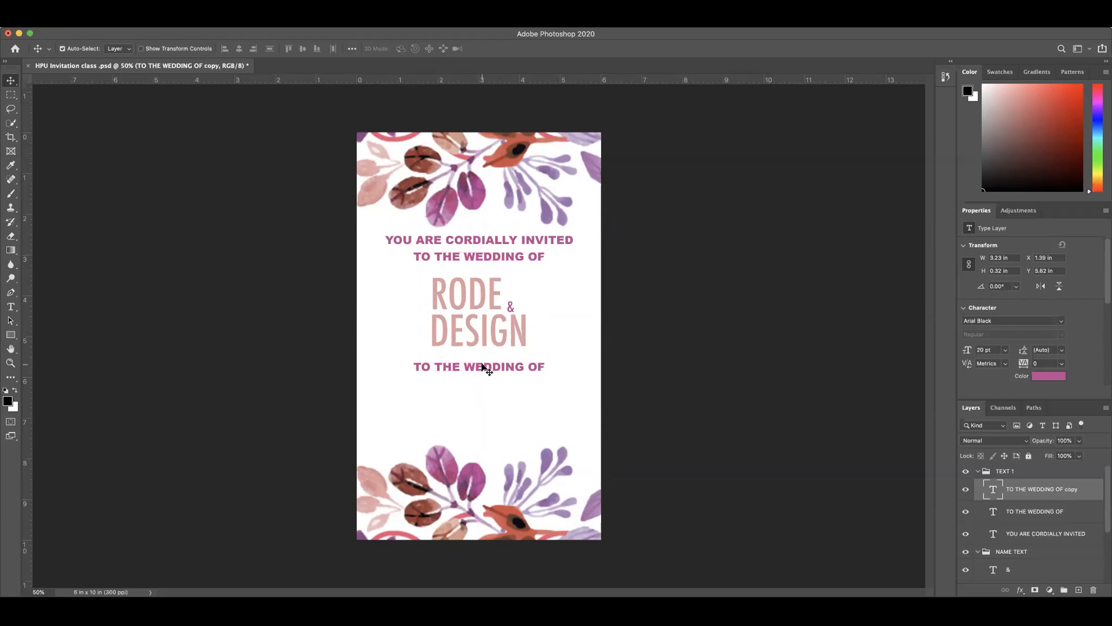
Step: Replace the text of the lower TO THE WEDDING OF copy with AT THE
double_click(482, 366)
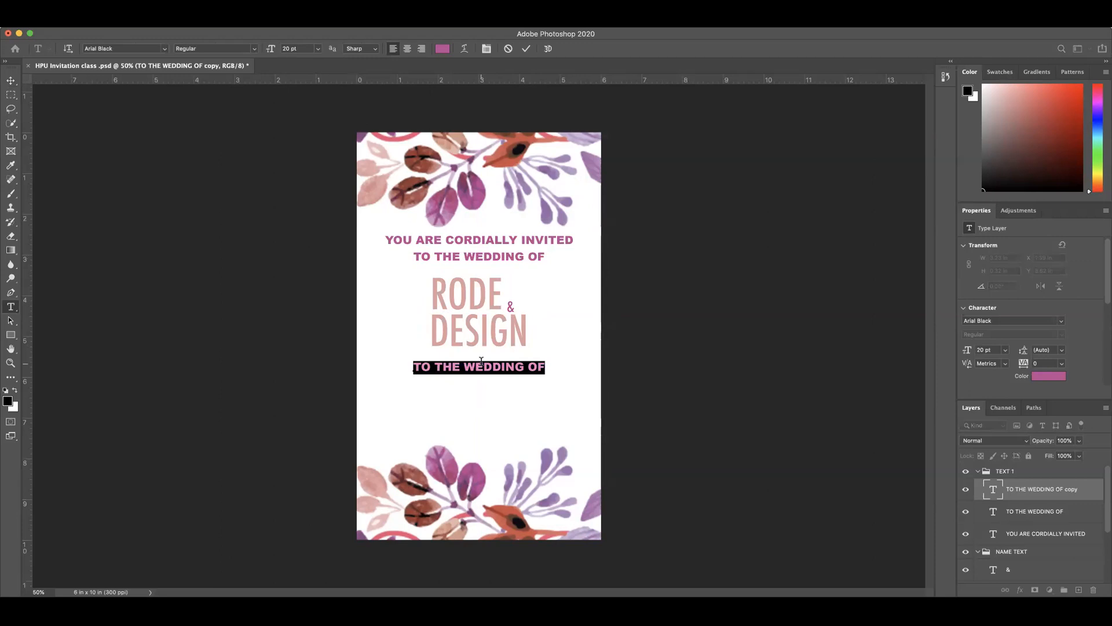
type("AT THE")
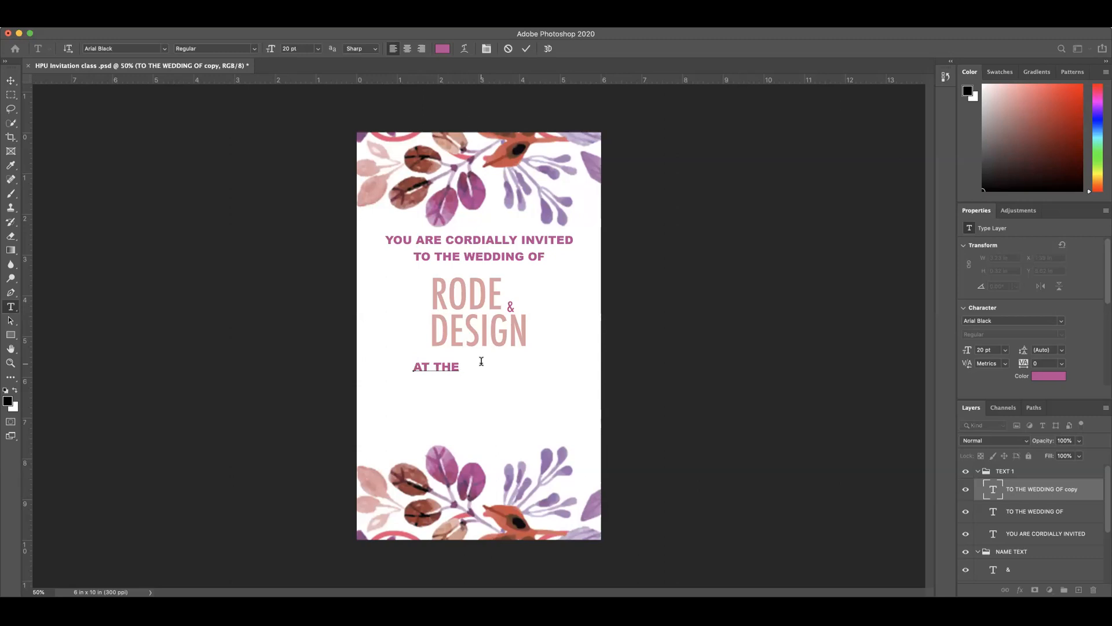
left_click(525, 48)
key("v")
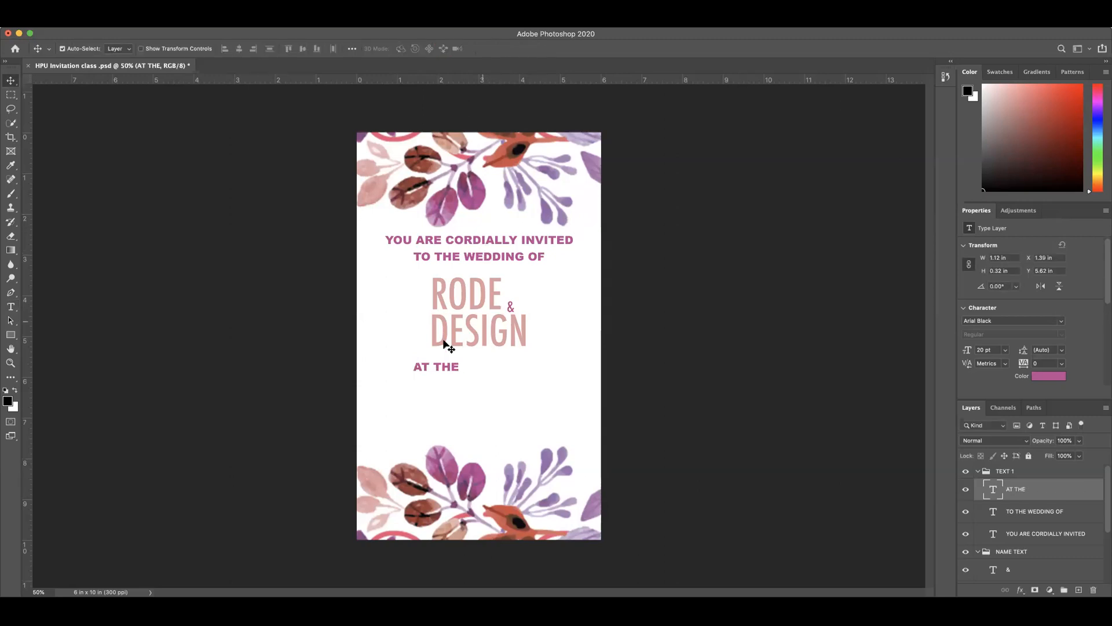
Step: Move the AT THE line toward the middle and center it horizontally, aligning it to the Canvas
left_click_drag(446, 368, 470, 371)
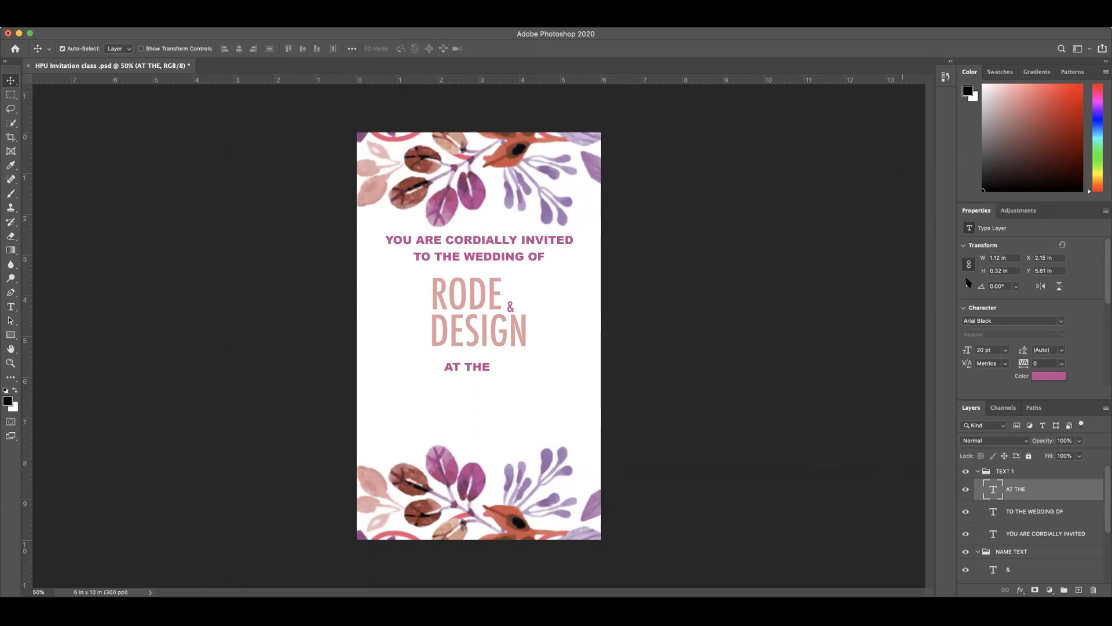
left_click(353, 48)
left_click(353, 49)
left_click(352, 50)
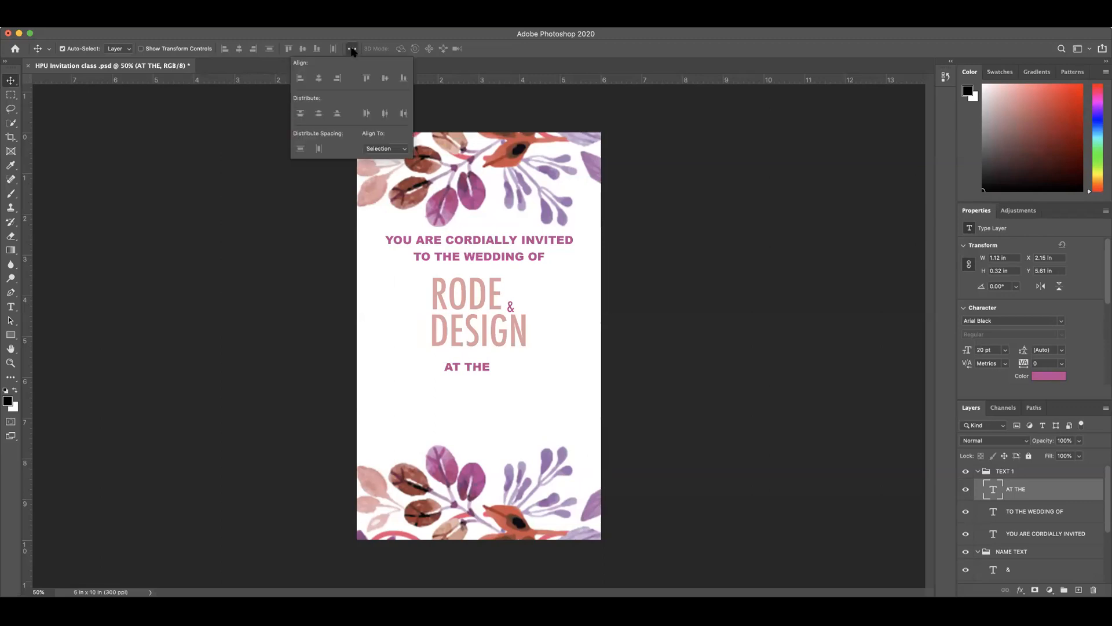
left_click(402, 152)
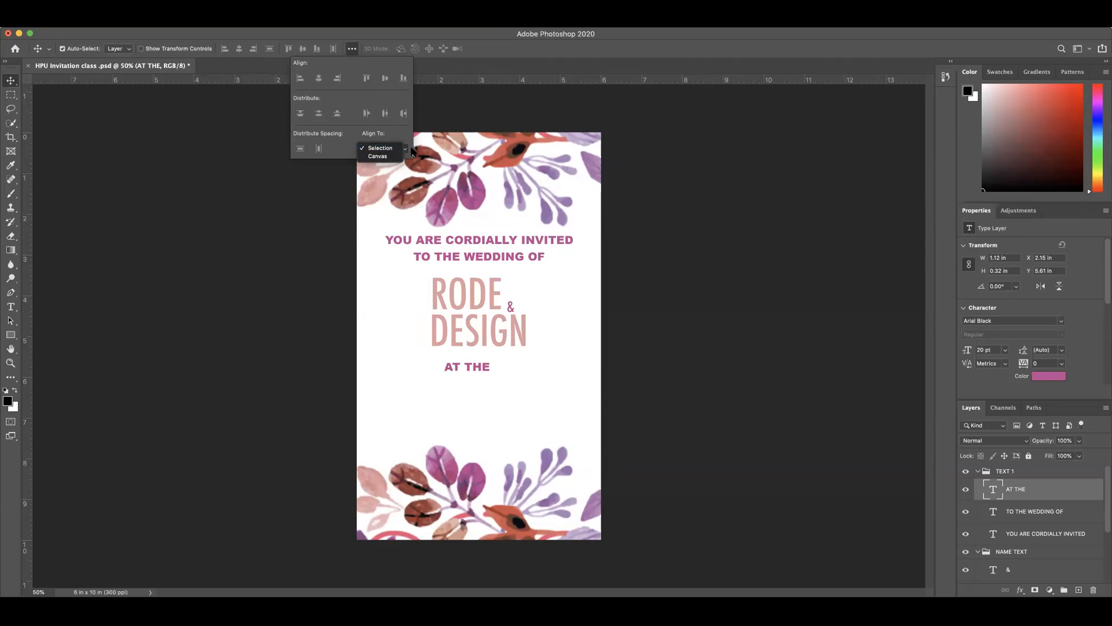
left_click(379, 156)
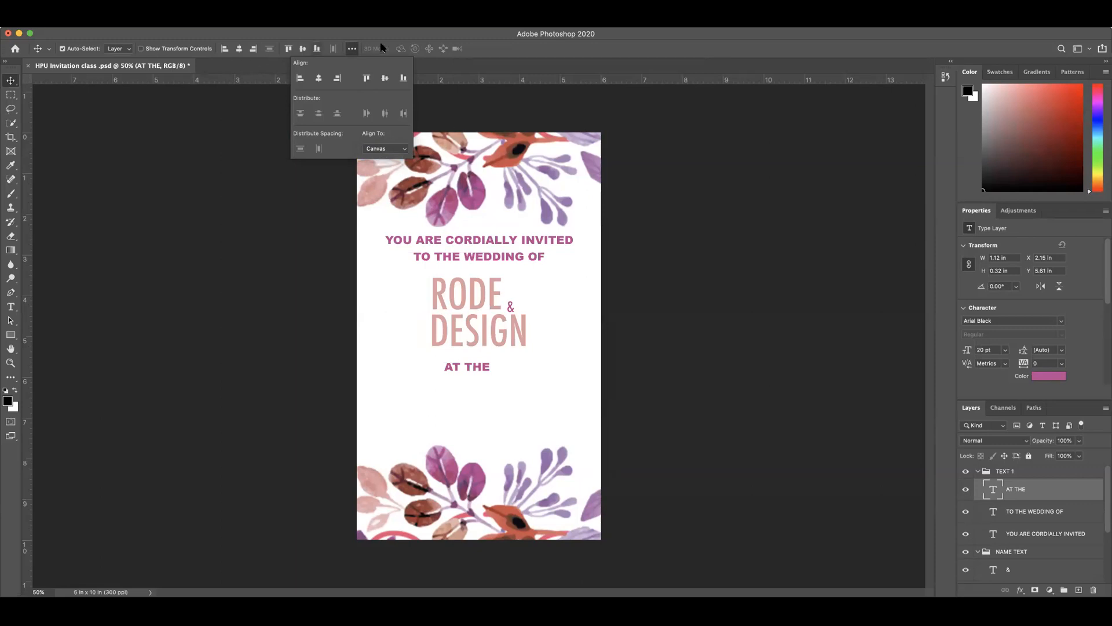
left_click(398, 37)
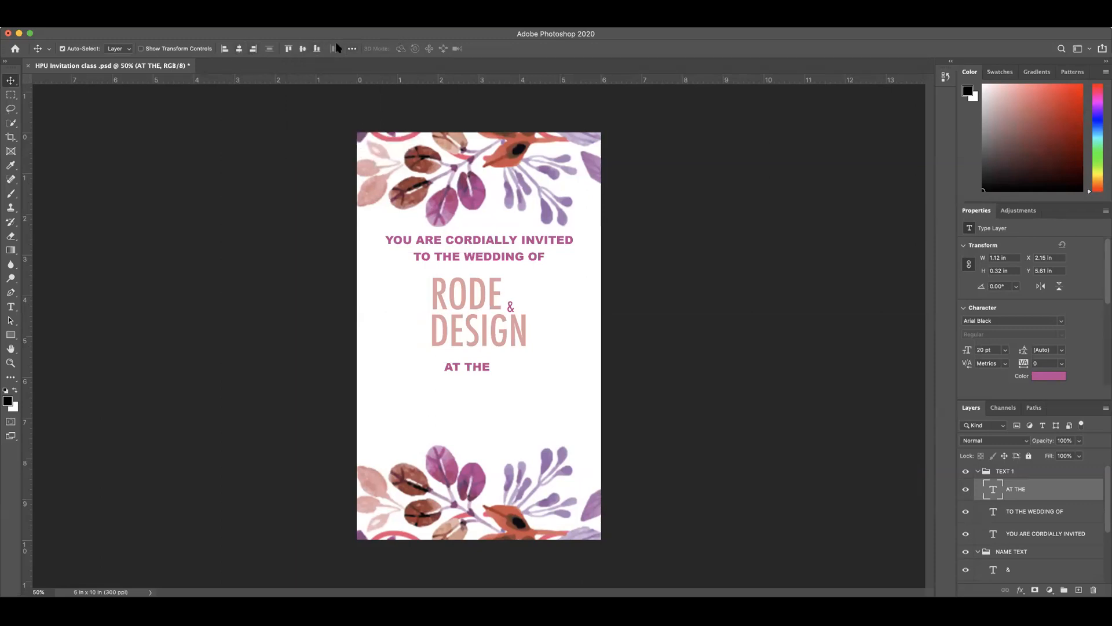
left_click(239, 49)
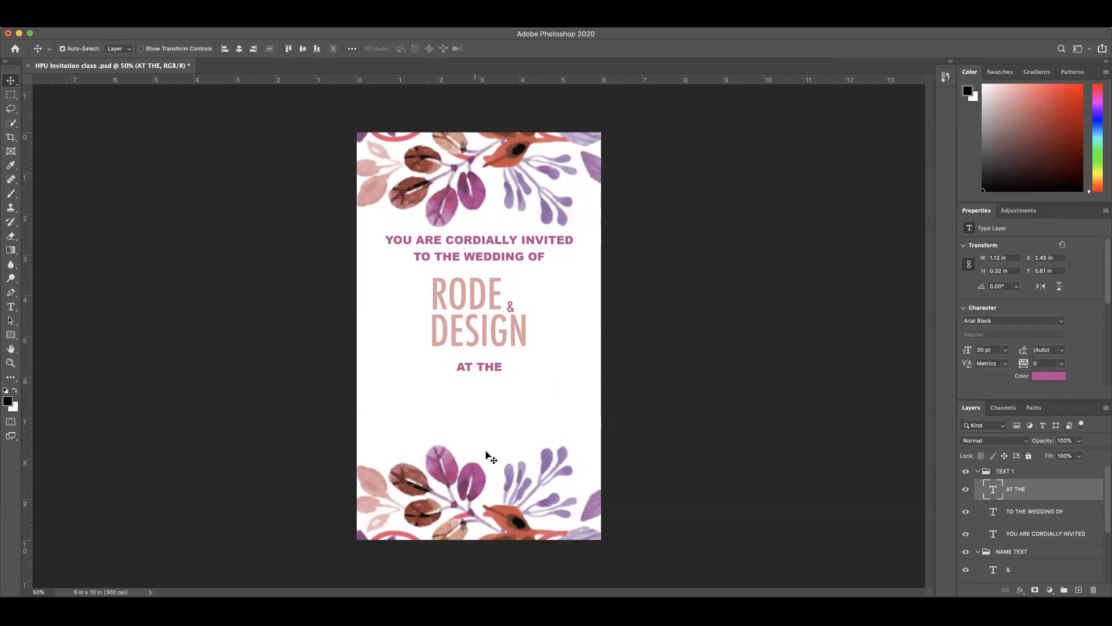
Step: Set the alignment reference back to Selection
left_click(351, 49)
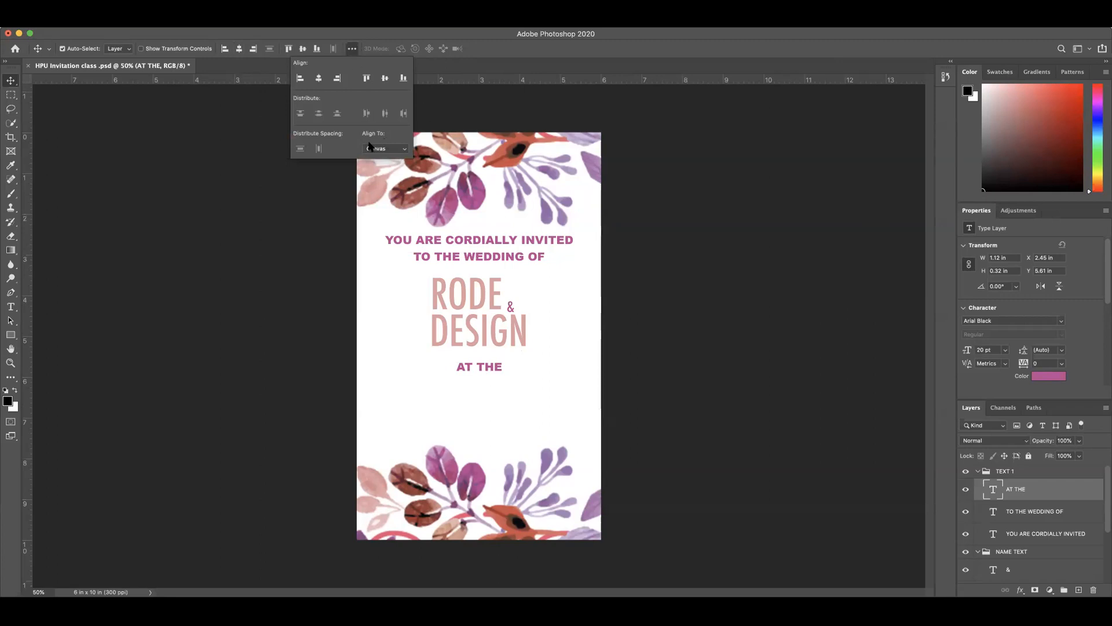
left_click(404, 150)
left_click(380, 140)
left_click(496, 37)
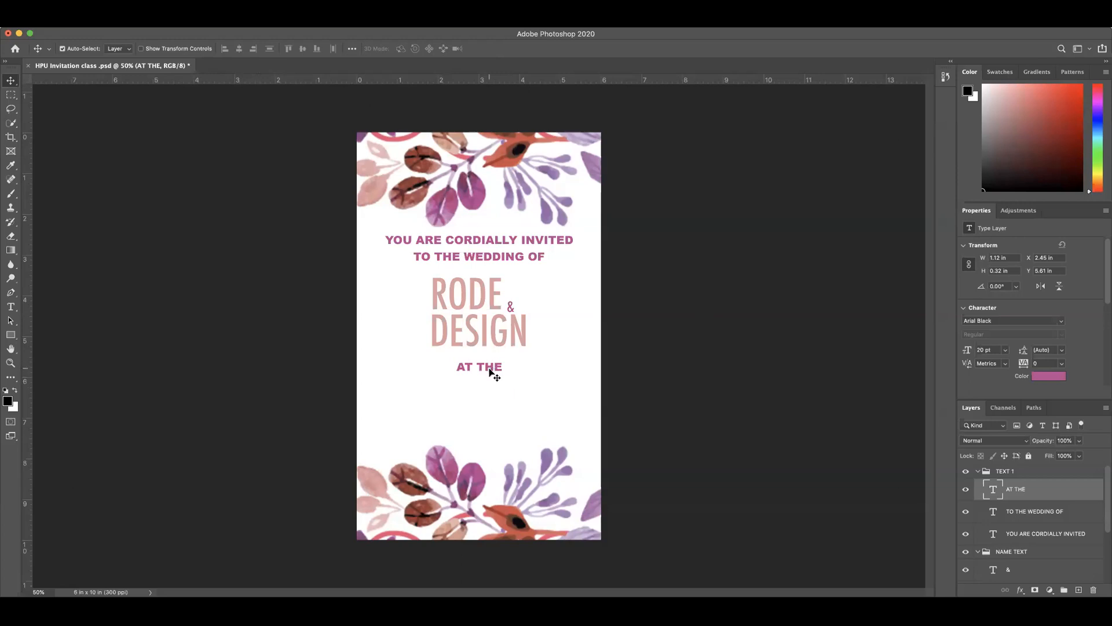
Step: Duplicate the AT THE line directly beneath itself and replace the copy's text with HEATPRESS UNIVERSITY
left_click_drag(489, 368, 489, 381)
key("super+z")
left_click_drag(486, 379, 487, 380)
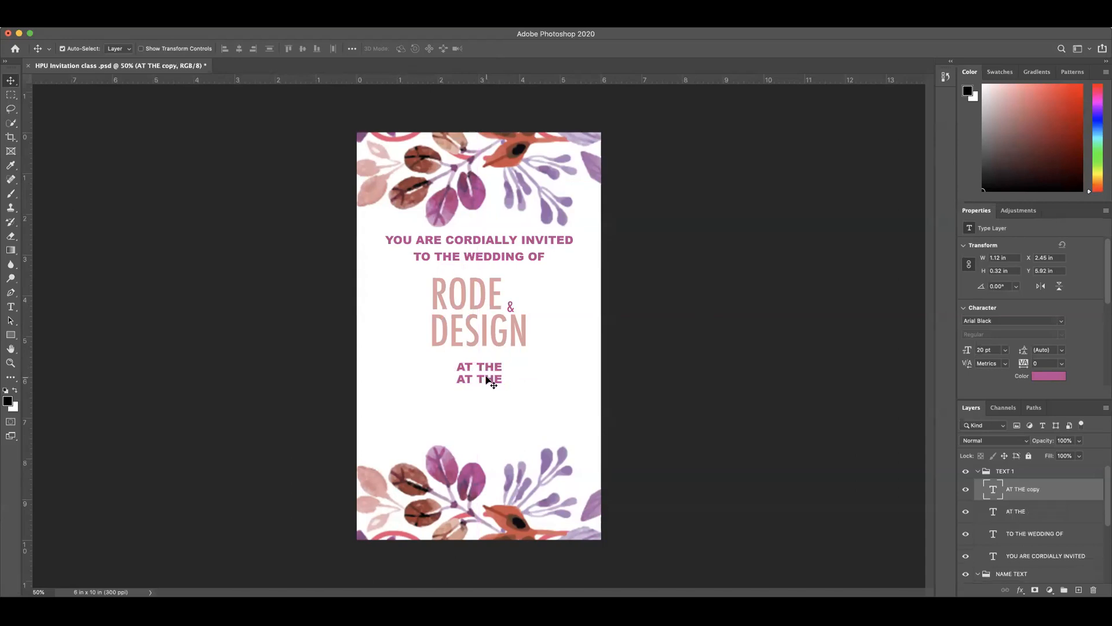
double_click(487, 380)
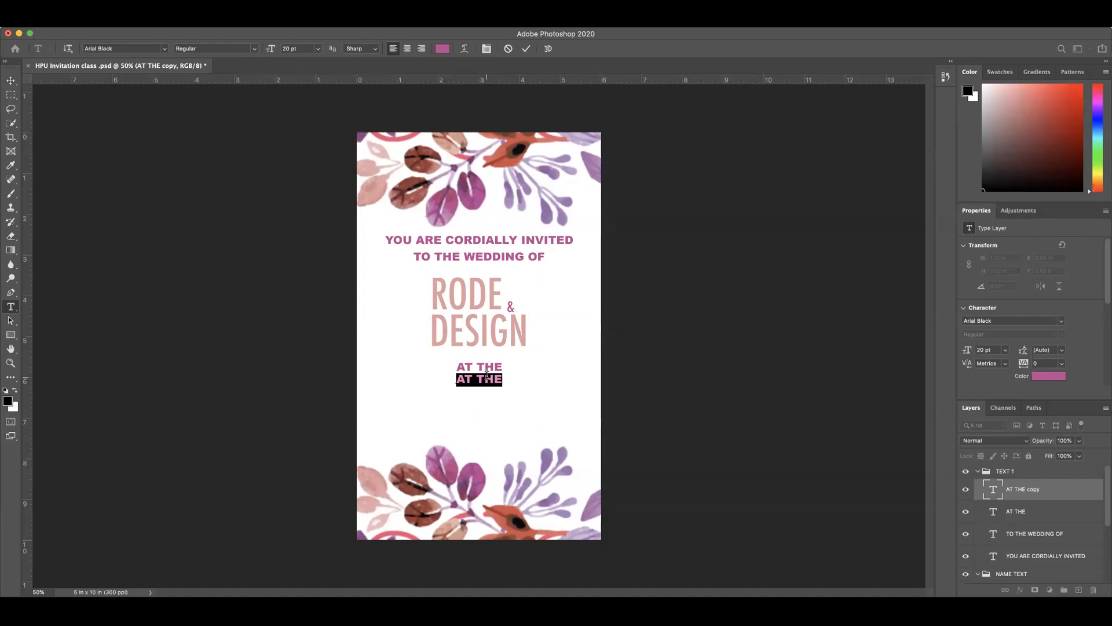
type("HEATP")
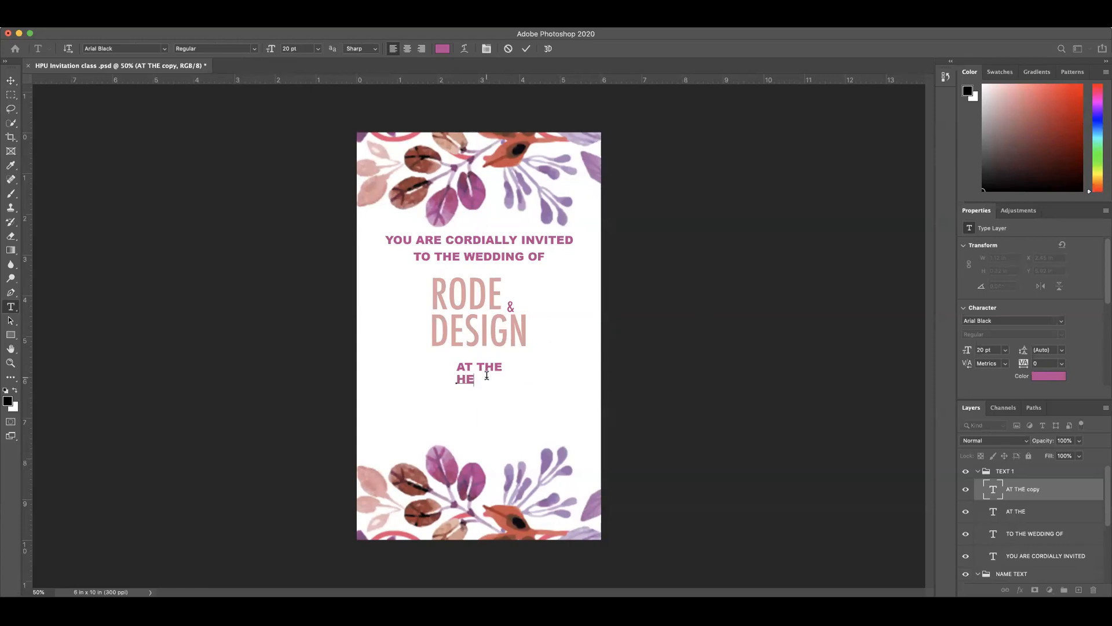
type("RES")
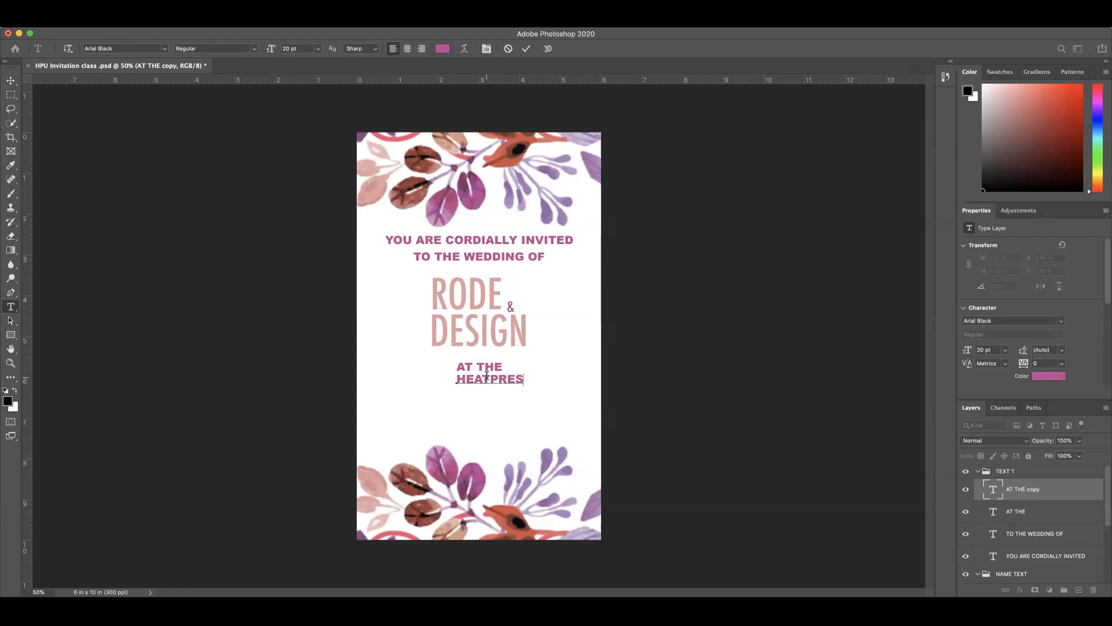
type("S UNIVERSIT")
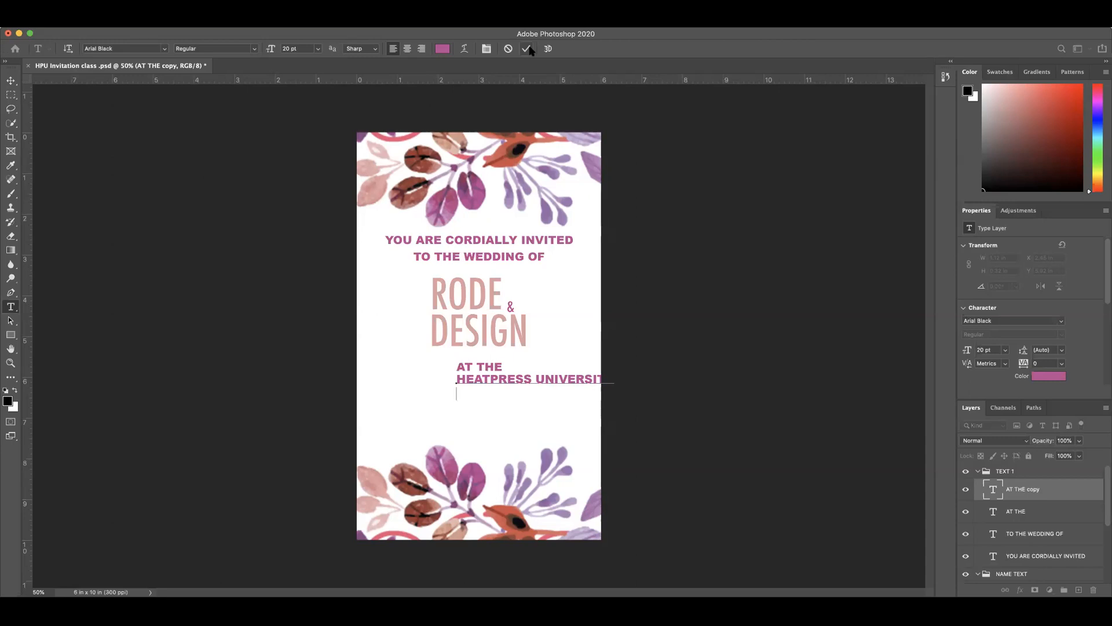
Step: Add the venue's street address and its city, state and ZIP code as two lines below HEATPRESS UNIVERSITY
key("Return")
type("1234 HEATPRES")
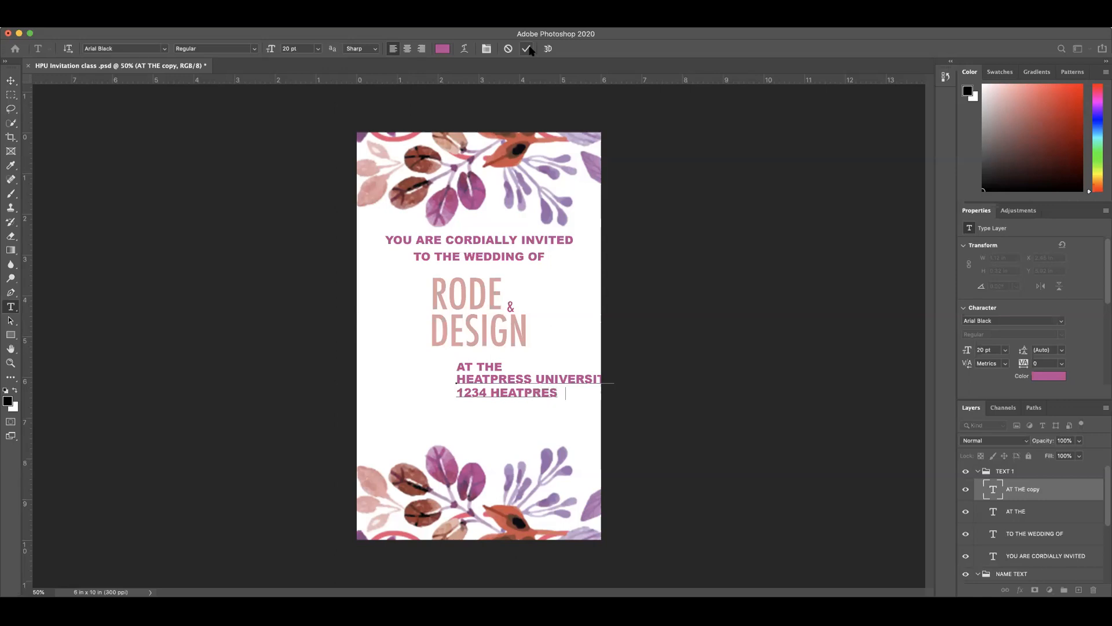
type("S WAY")
type("GARM")
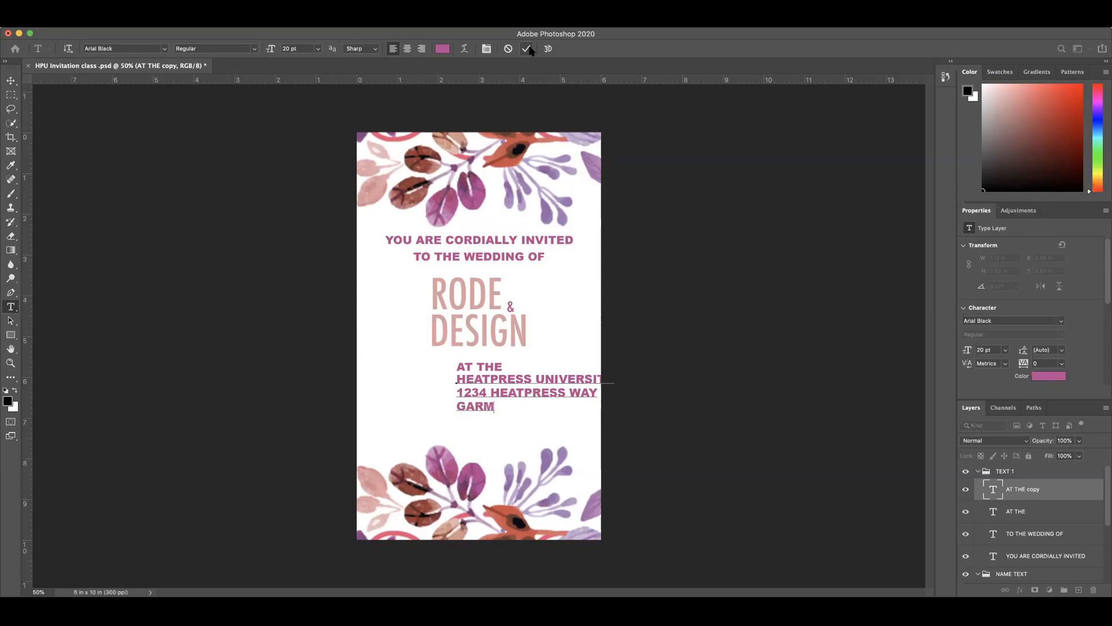
type("ENT,")
type("PA 109")
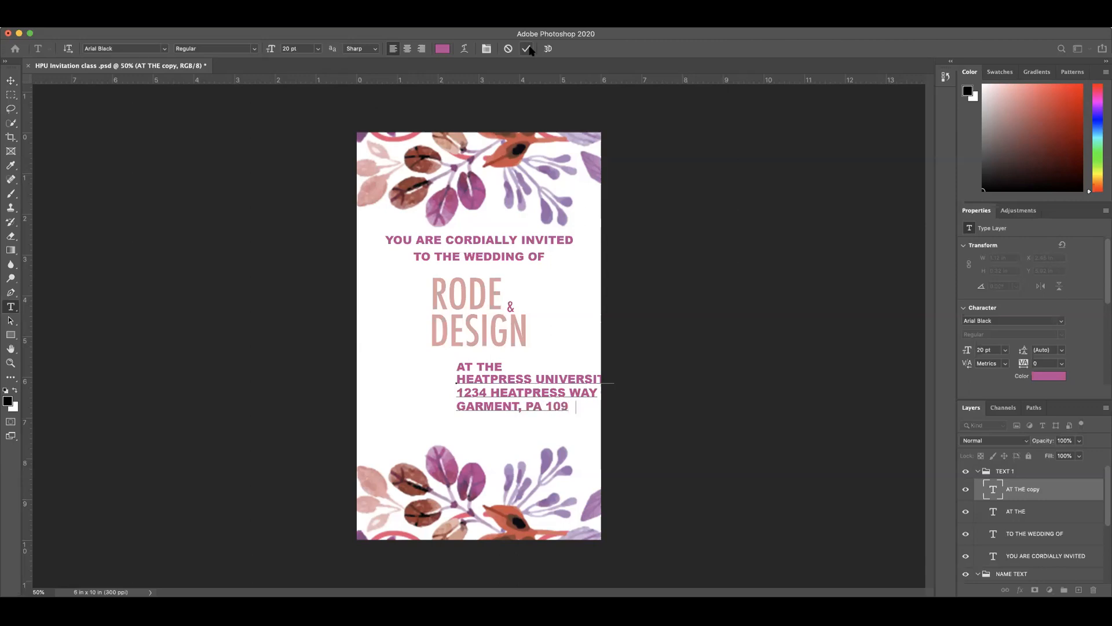
type("89")
left_click(525, 50)
key("v")
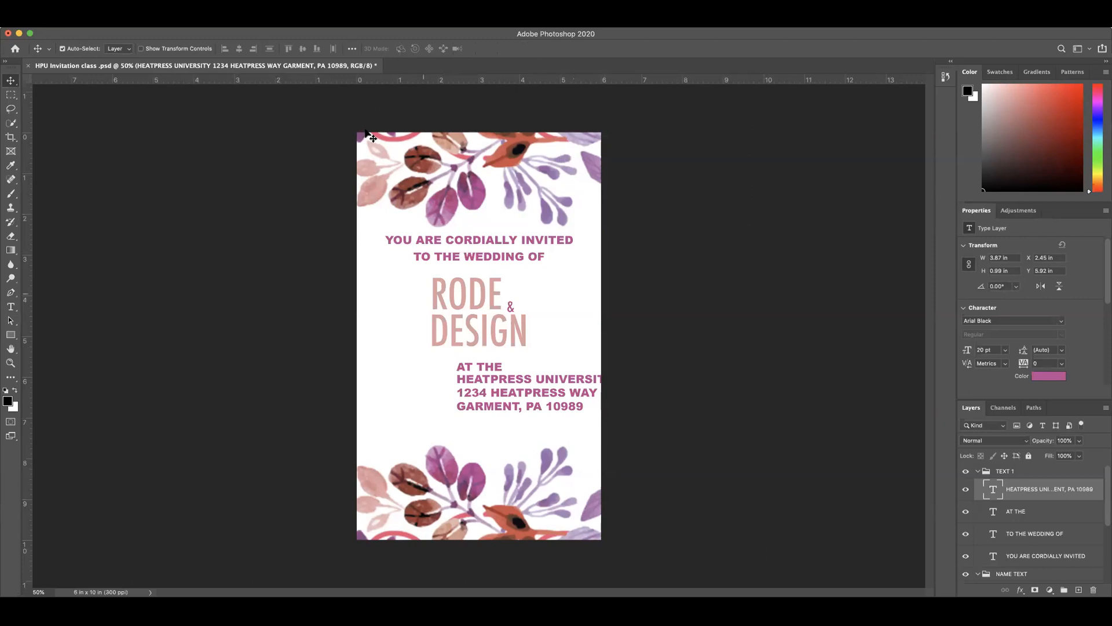
Step: Move the venue text block left and center it horizontally, aligning it to the Canvas
mouse_move(534, 378)
left_mouse_down()
mouse_move(483, 376)
mouse_move(528, 381)
left_mouse_up()
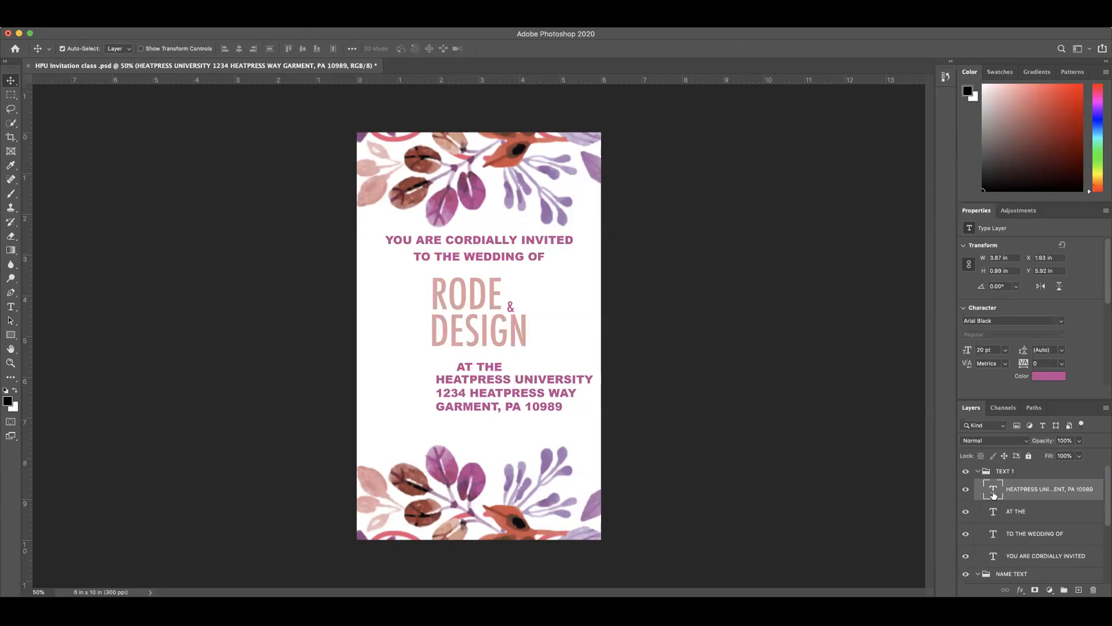
left_click(353, 48)
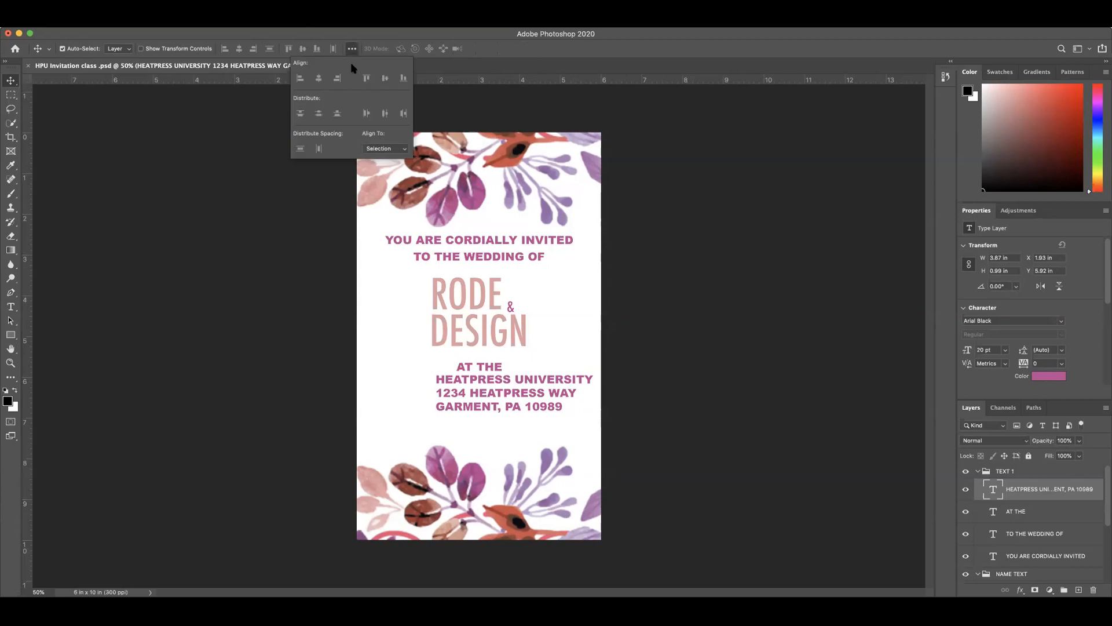
left_click(402, 150)
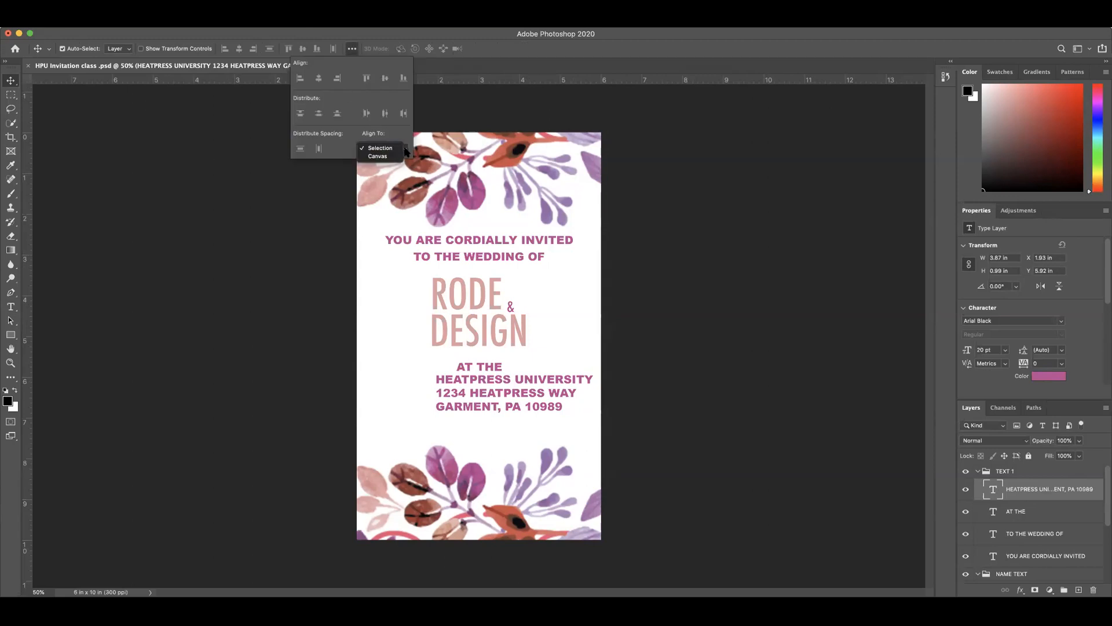
left_click(382, 157)
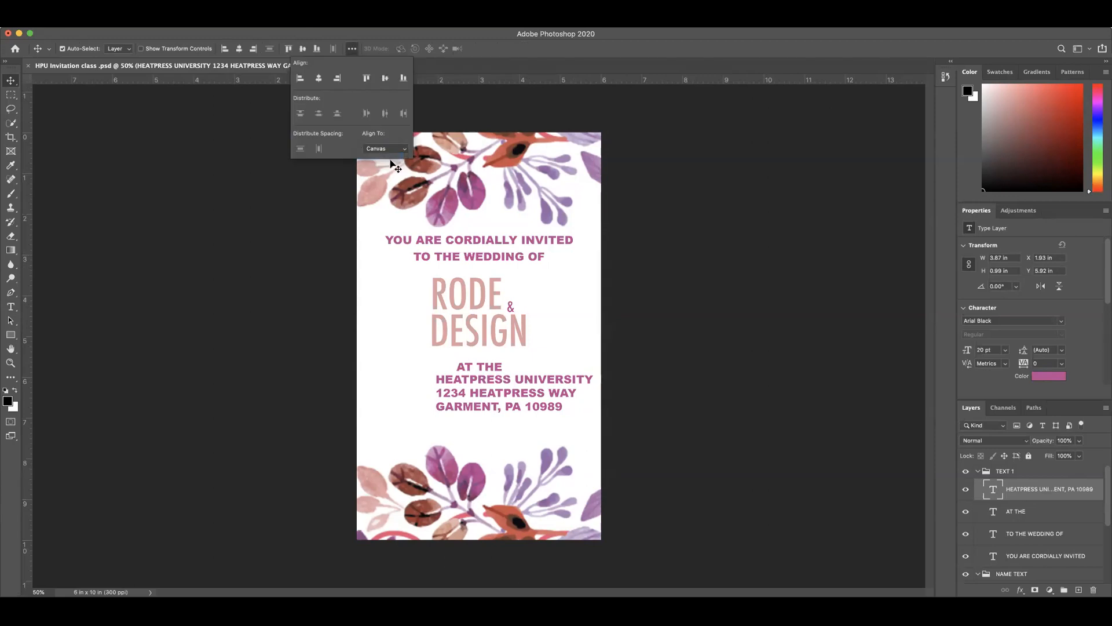
left_click(318, 80)
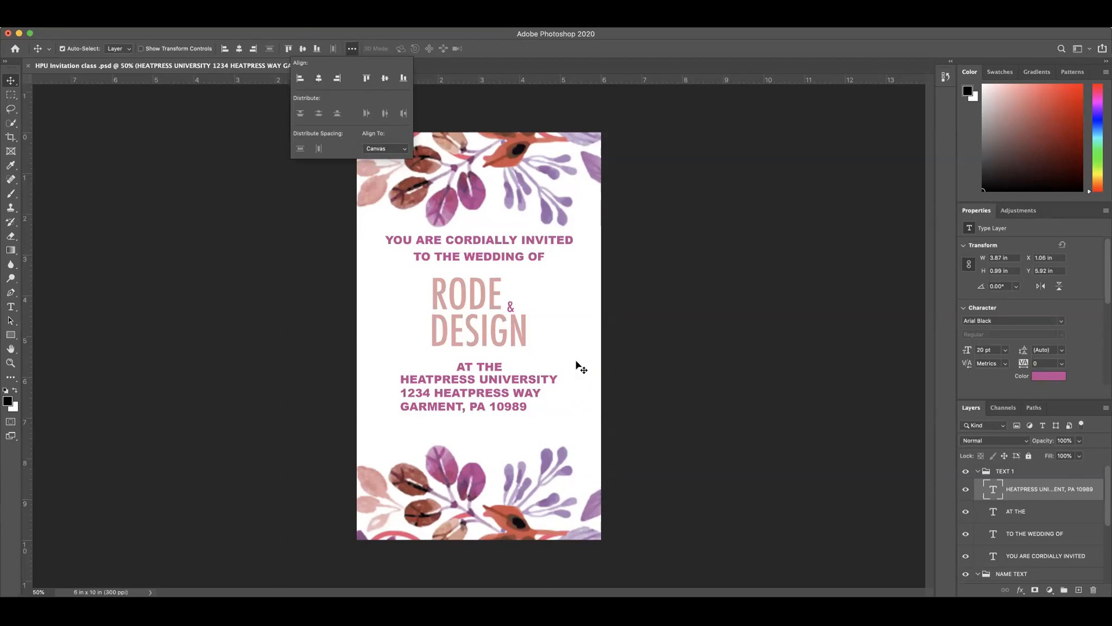
left_click(514, 402)
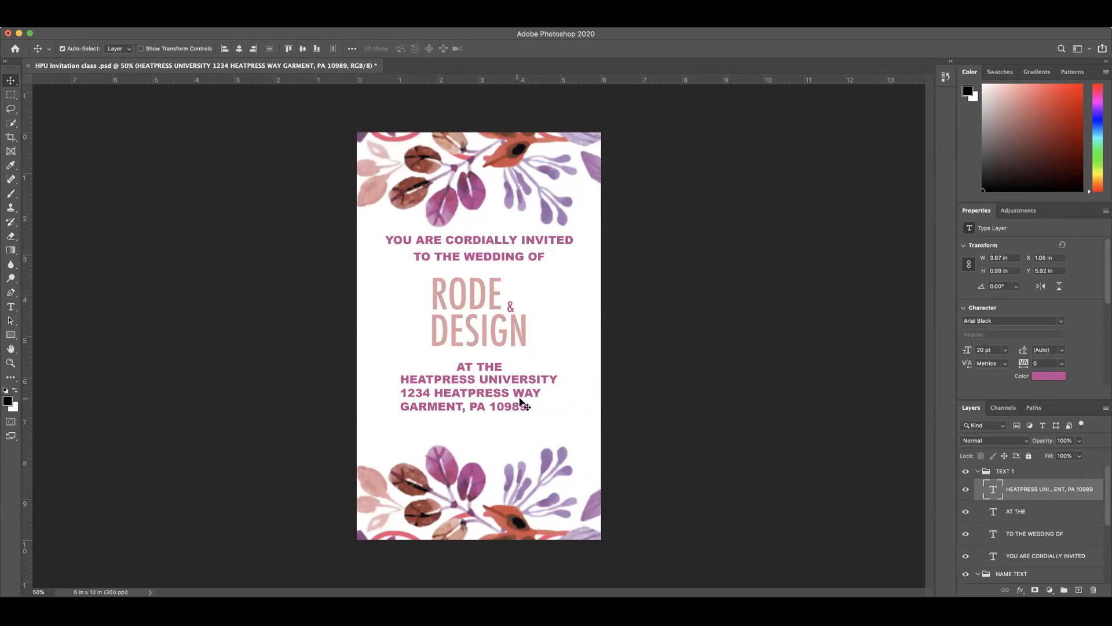
Step: Indent the street and city lines with leading spaces, centering each under HEATPRESS UNIVERSITY
double_click(403, 393)
triple_click(404, 393)
left_click(404, 393)
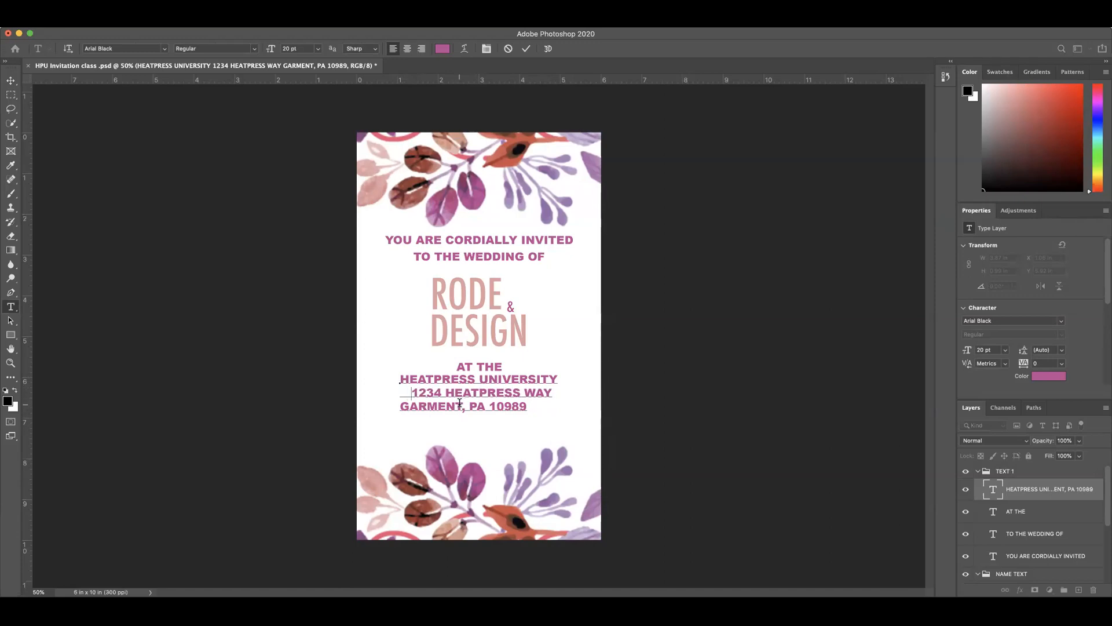
key("BackSpace")
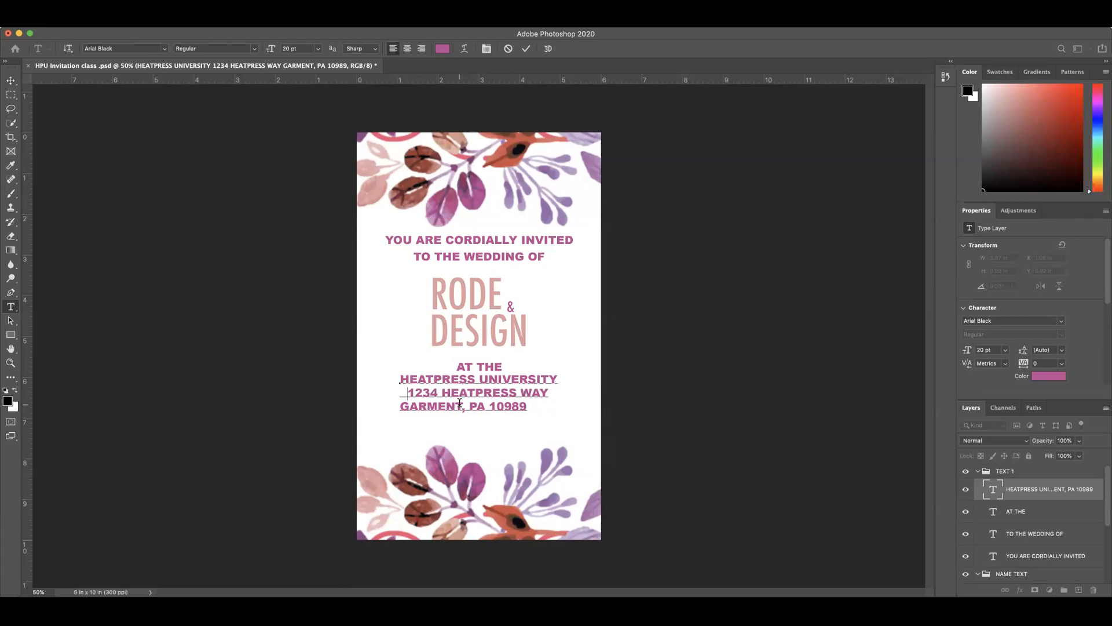
left_click(401, 405)
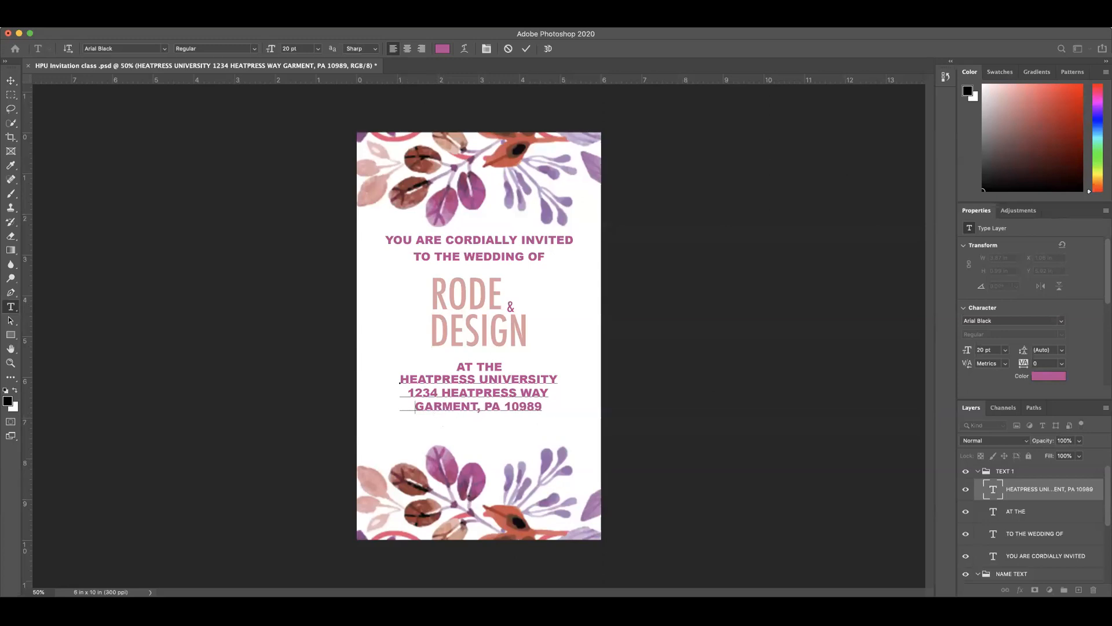
left_click(525, 49)
key("v")
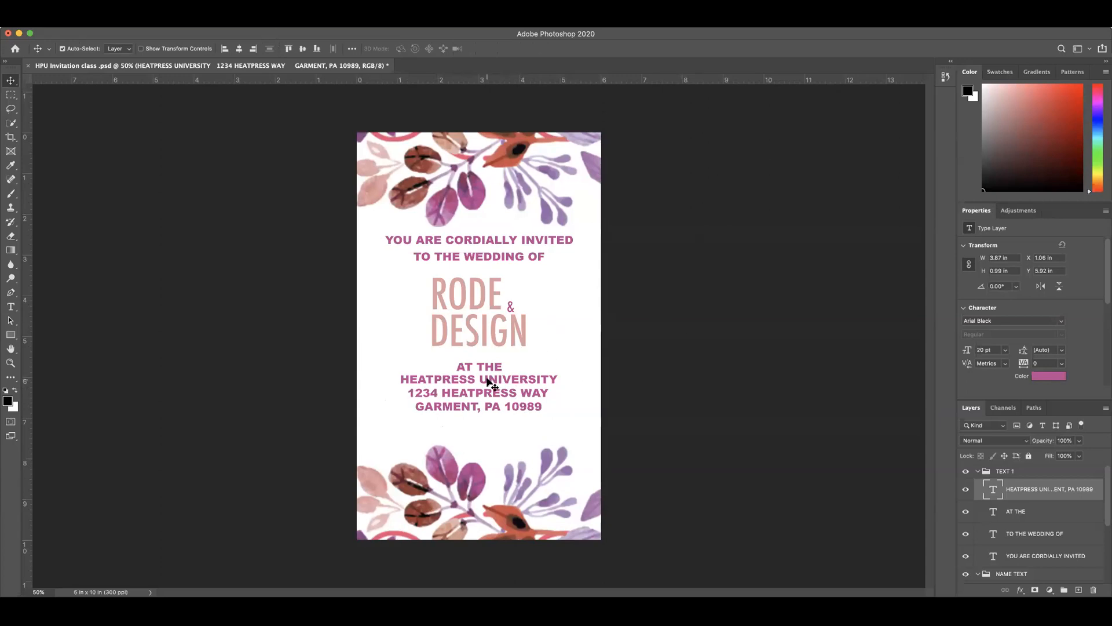
Step: Set the alignment reference to Selection and align the AT THE and HEATPRESS UNIVERSITY text layers on their horizontal centers
left_click(1023, 515, "shift")
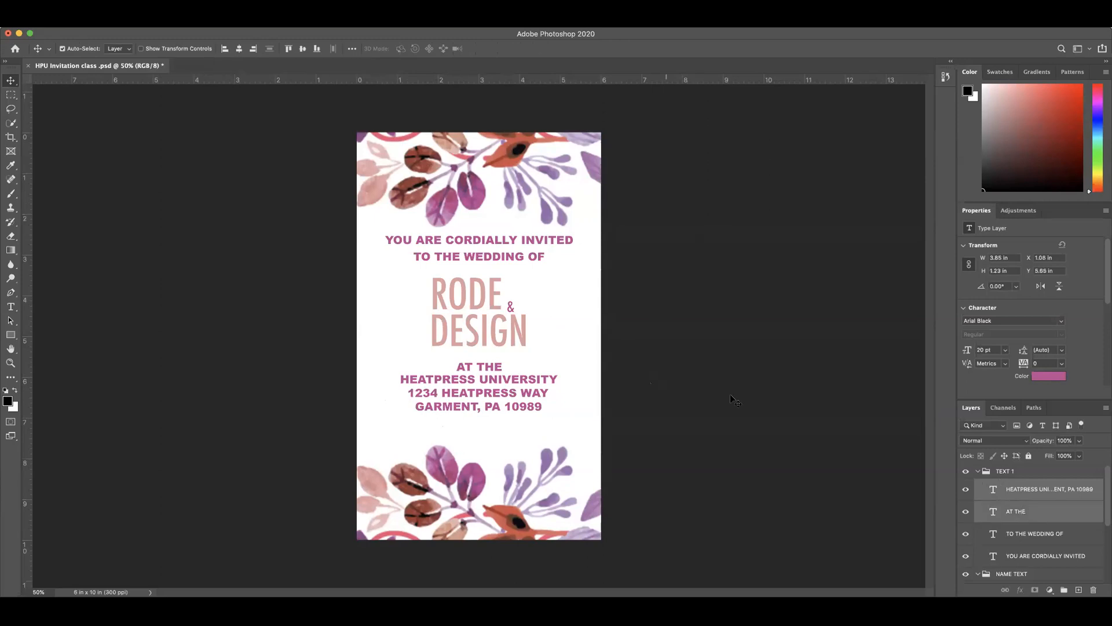
left_click(238, 50)
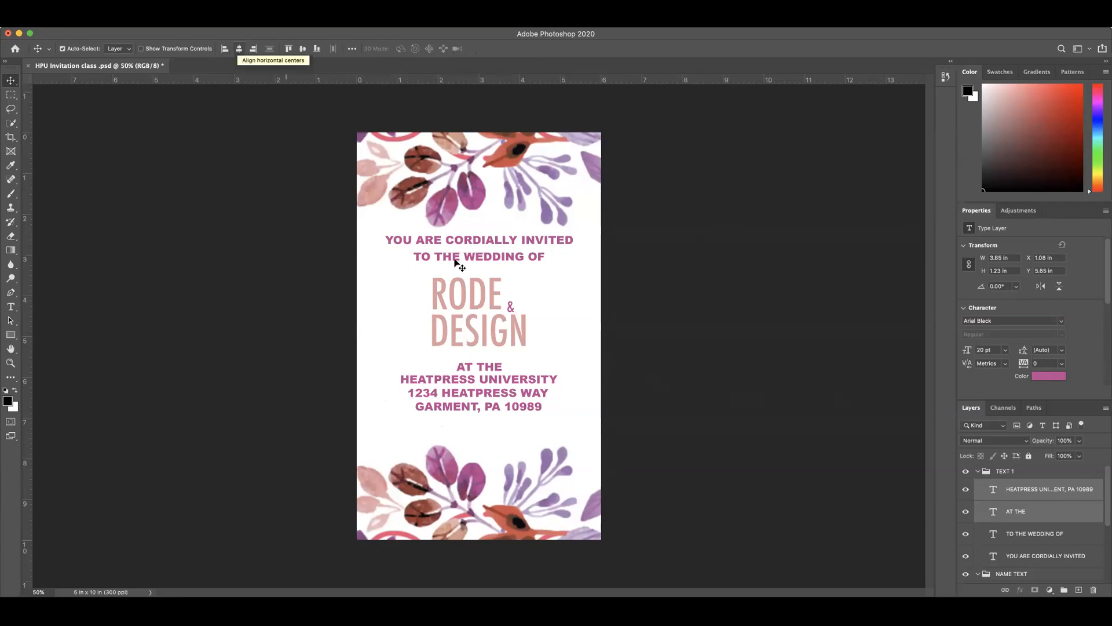
left_click(1015, 512)
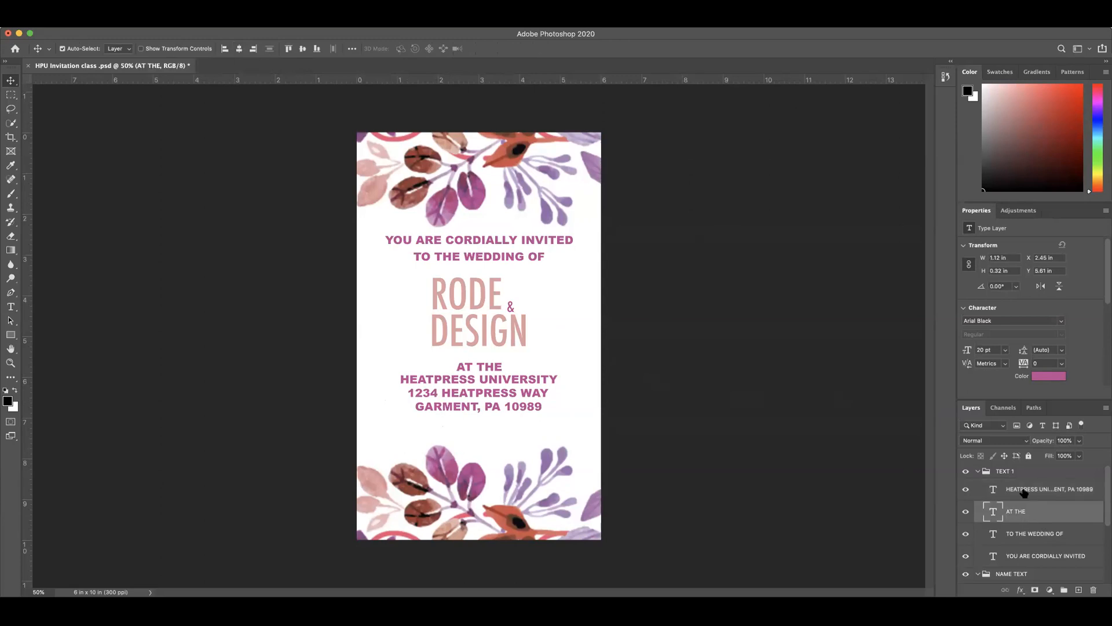
left_click(1028, 497, "shift")
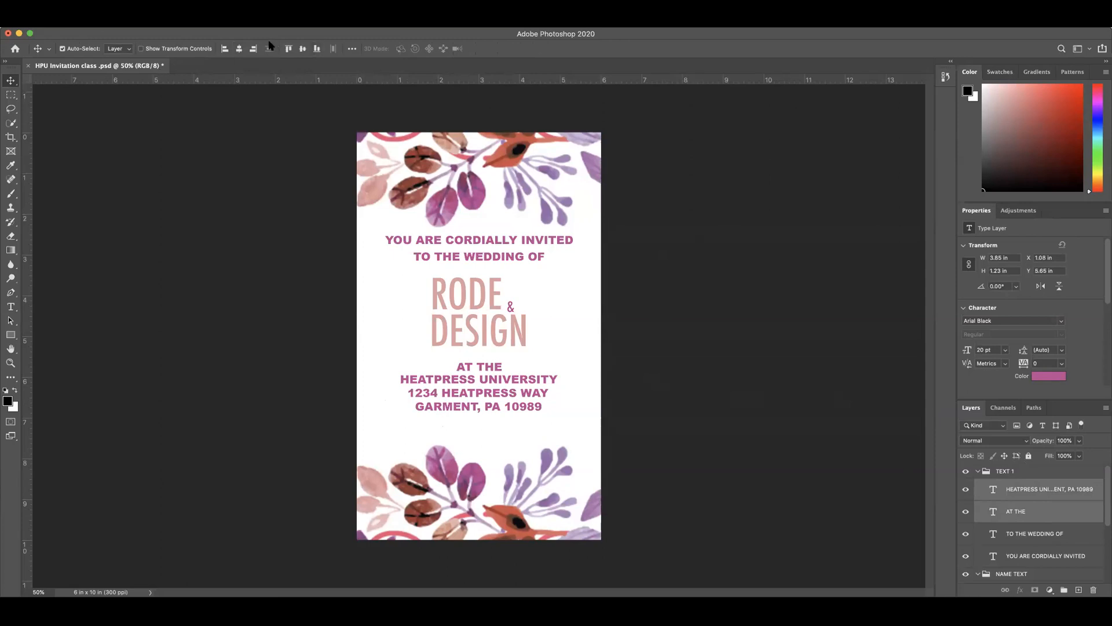
left_click(352, 49)
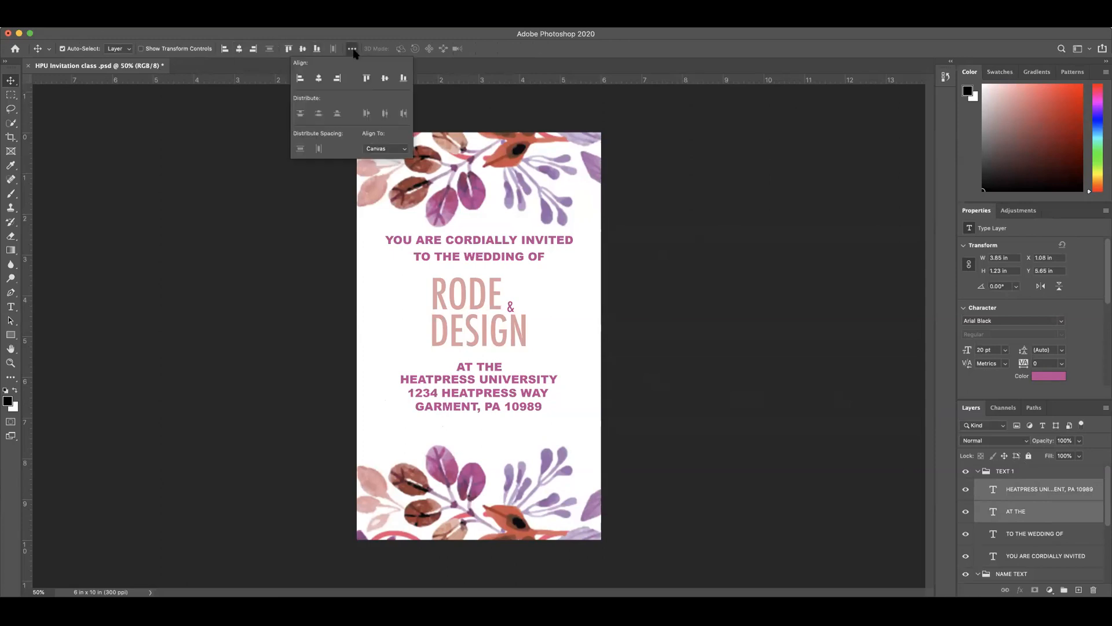
left_click(383, 149)
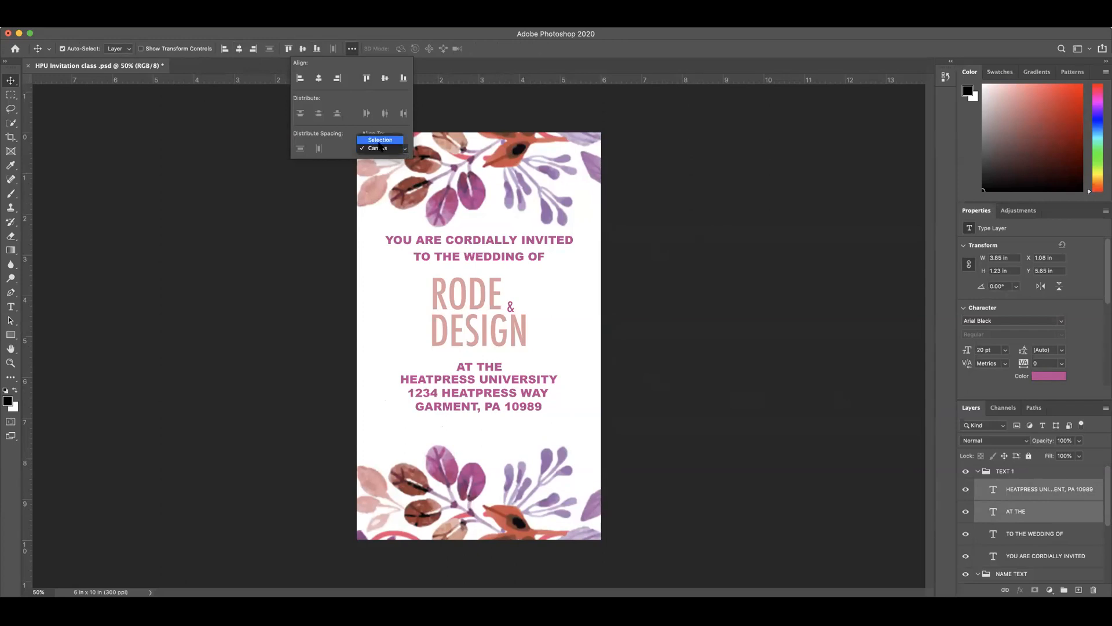
left_click(381, 148)
left_click(388, 149)
left_click(380, 140)
left_click(239, 49)
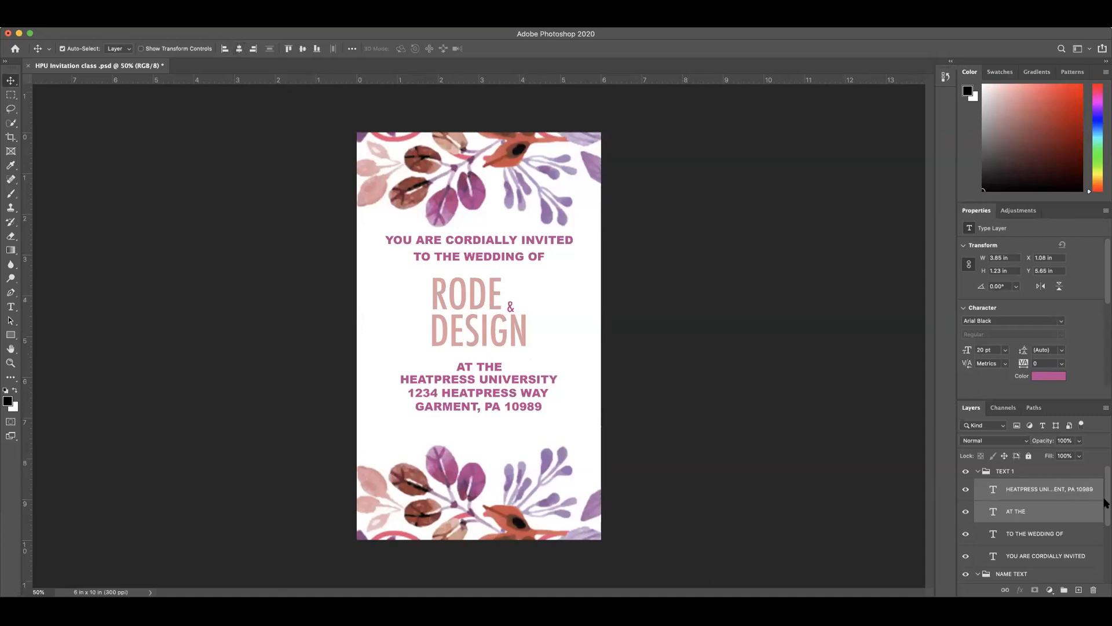
Step: Collapse the TEXT 1 and NAME TEXT groups and align both on their horizontal centers
mouse_move(1107, 505)
left_mouse_down()
mouse_move(1104, 523)
mouse_move(1106, 492)
left_mouse_up()
key("super+g")
left_click(978, 472)
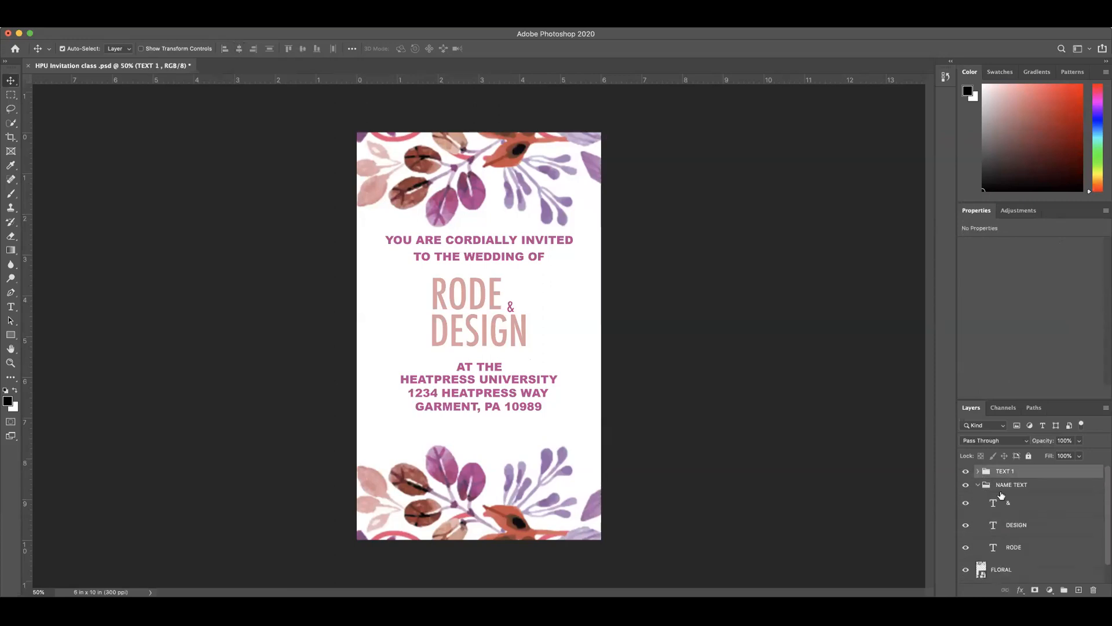
left_click(978, 485)
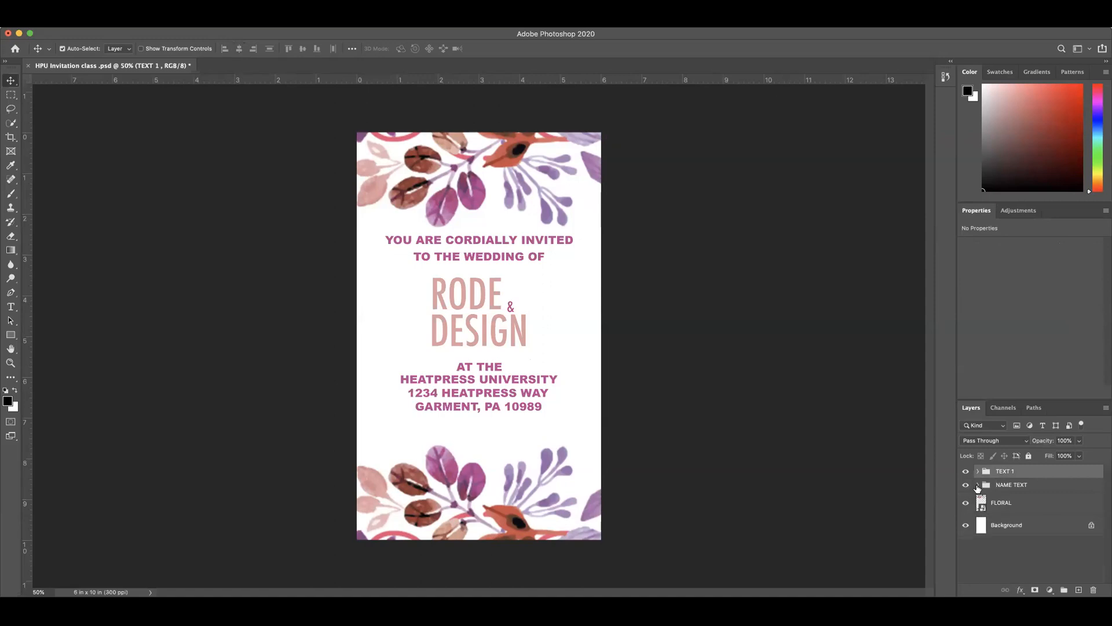
left_click(1024, 485, "shift")
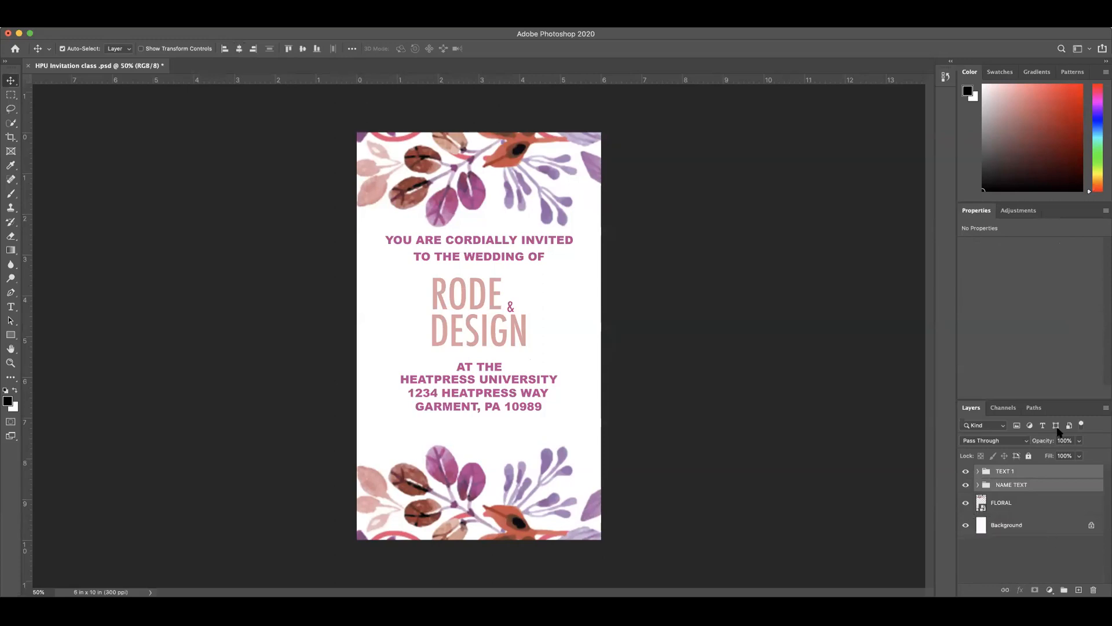
left_click(238, 50)
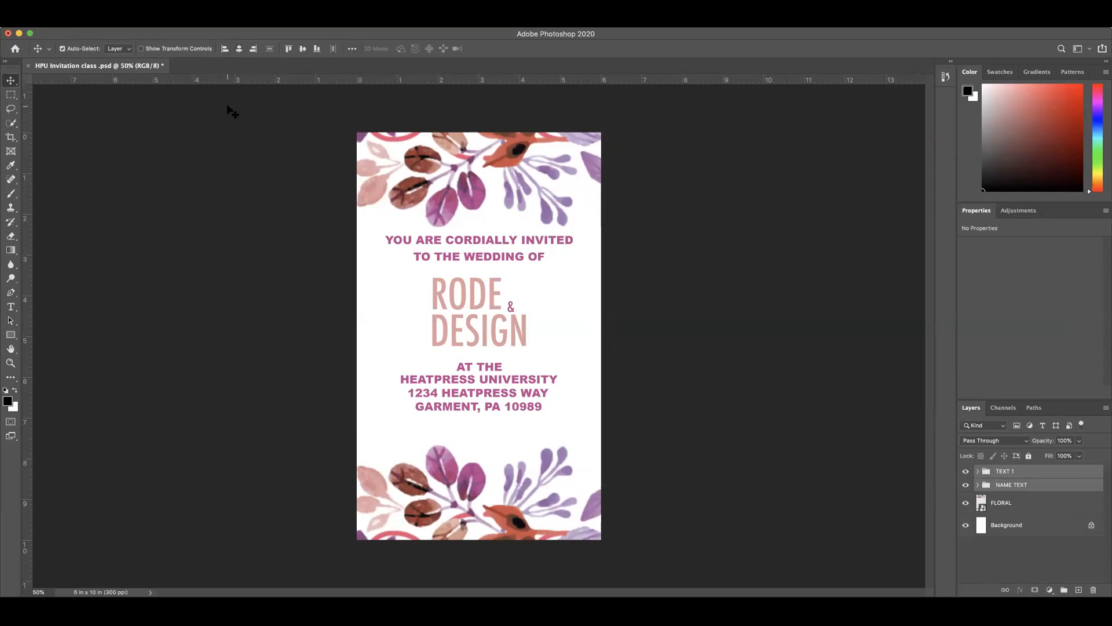
Step: Try to align the TEXT 1 and NAME TEXT groups on their vertical centers and undo that alignment
left_click(302, 50)
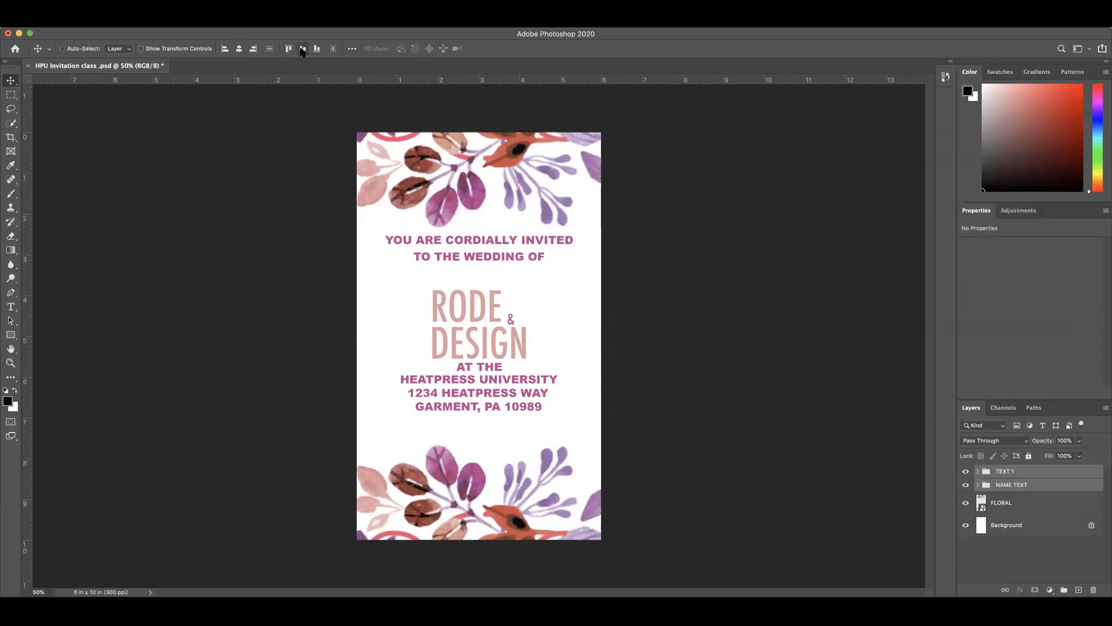
key("super+z")
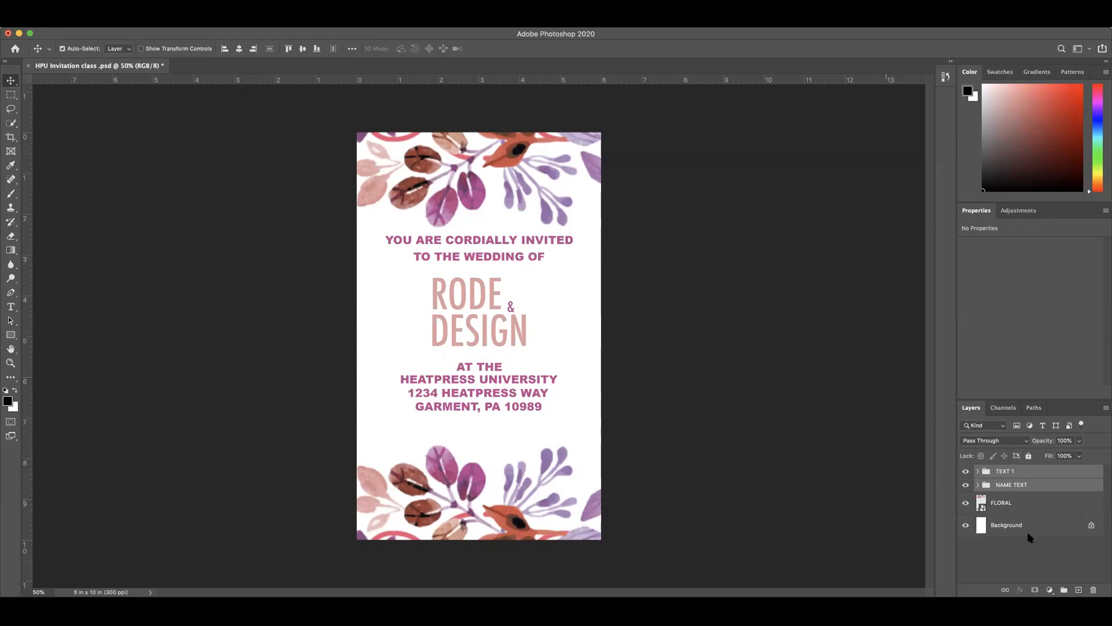
left_click(1007, 472)
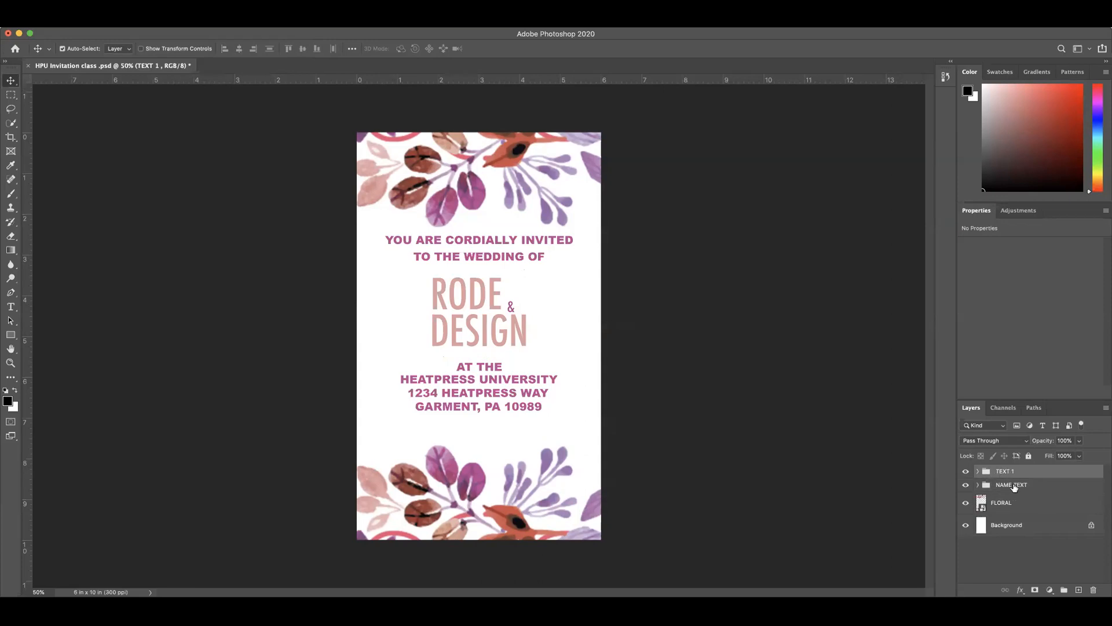
Step: Check the hex color codes of the DESIGN text and the venue text without changing either color
left_click(471, 333)
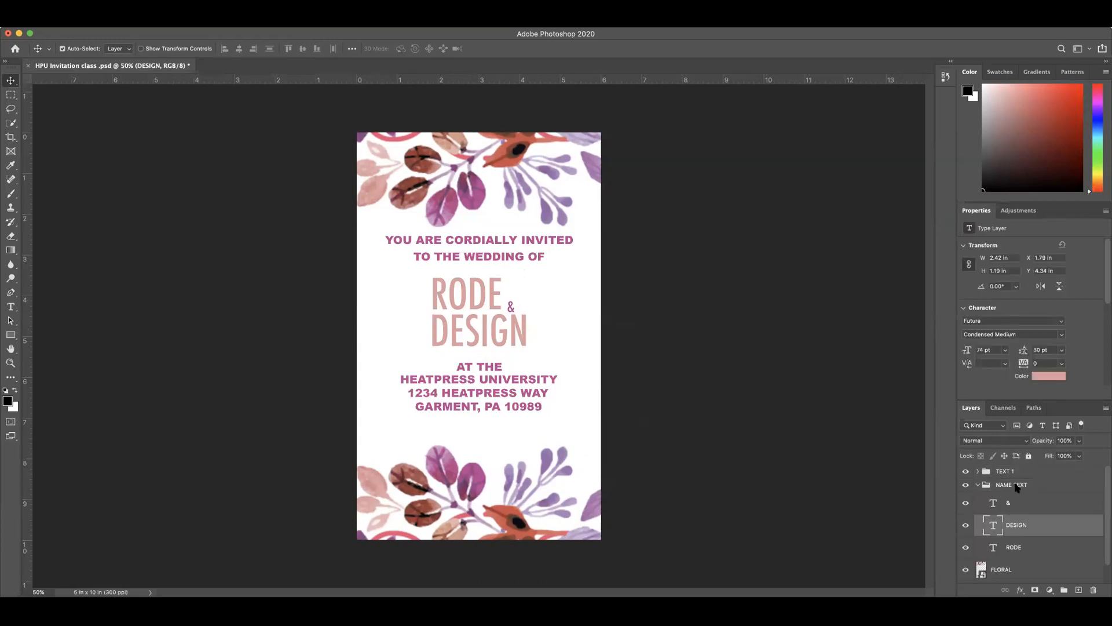
left_click(1046, 377)
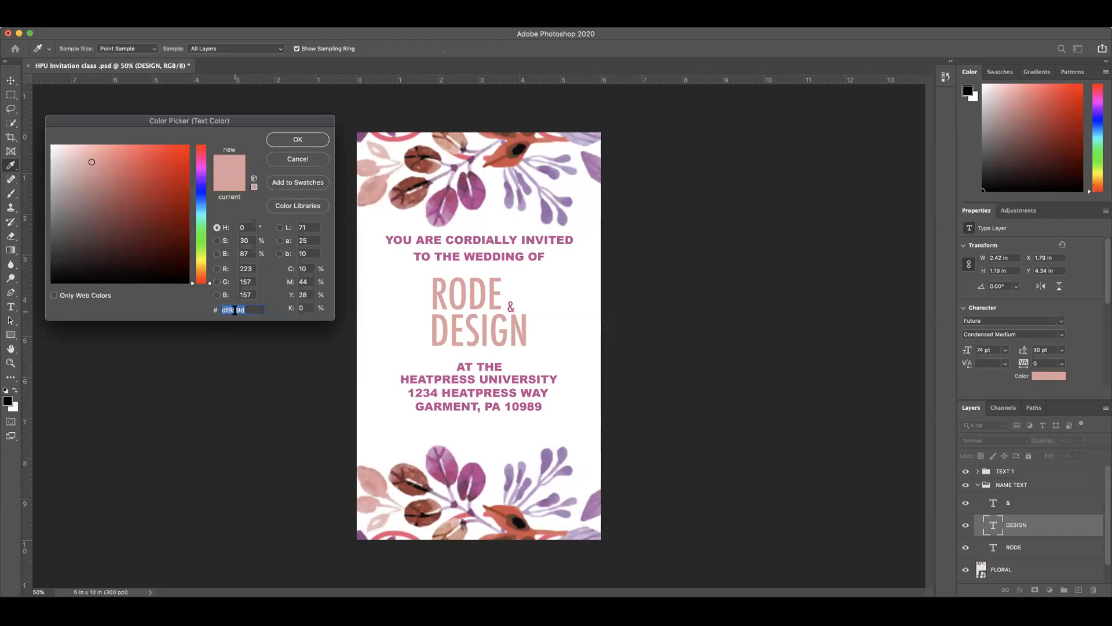
left_click_drag(244, 311, 214, 310)
left_click(303, 158)
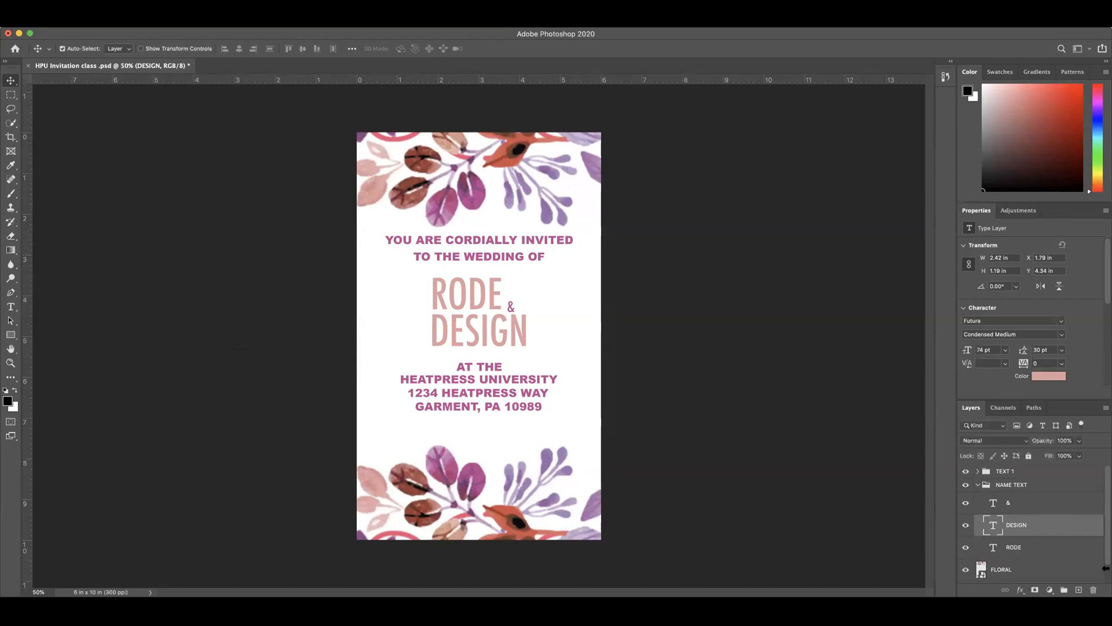
left_click(978, 471)
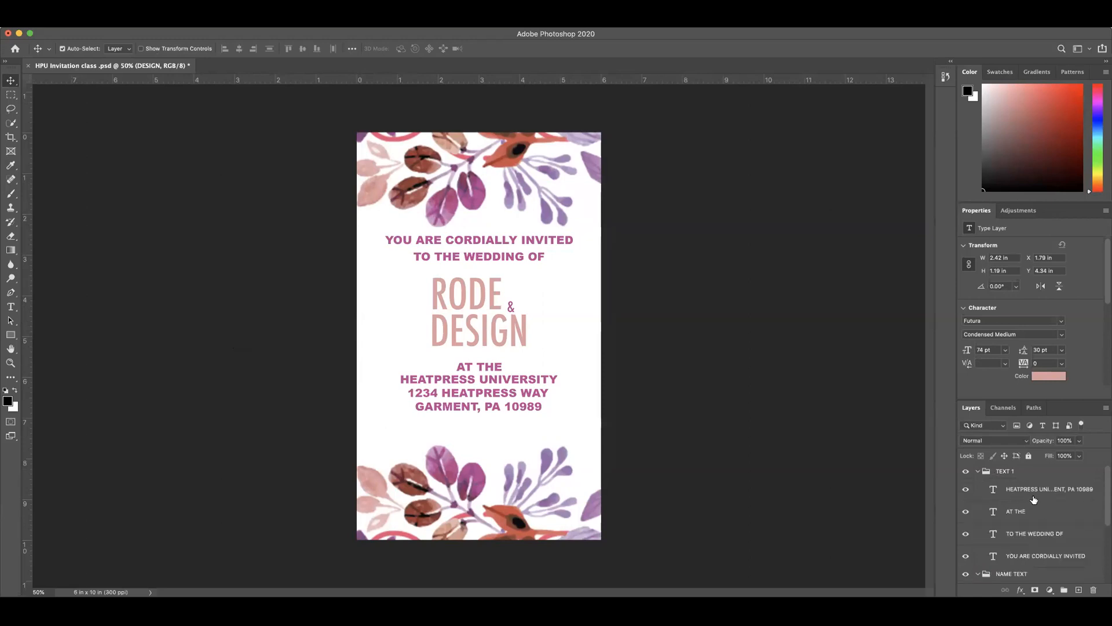
left_click(1028, 494)
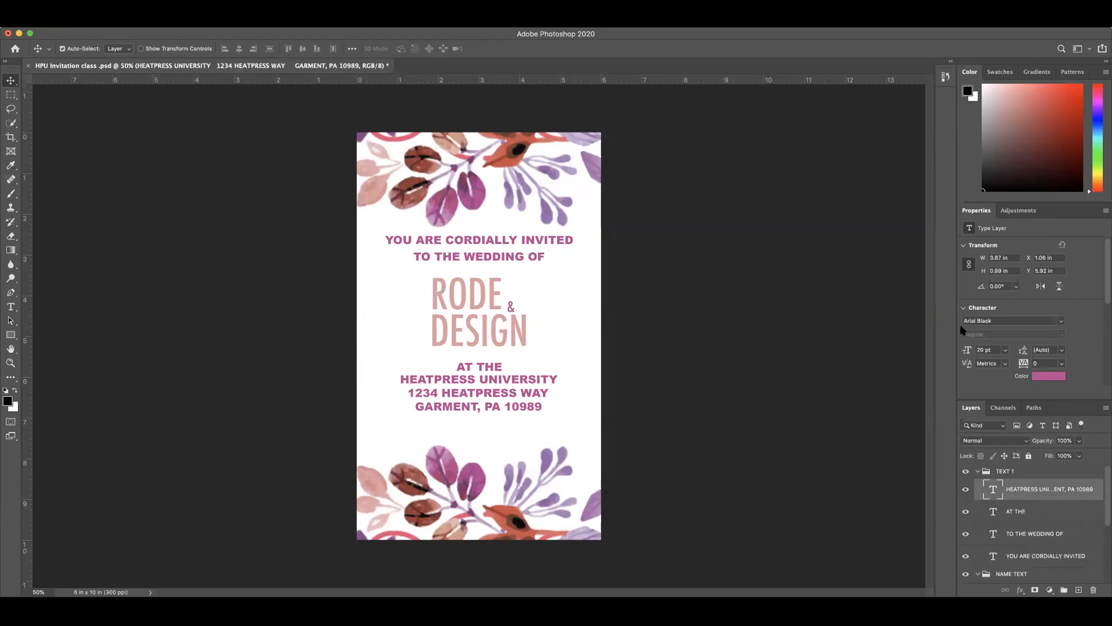
left_click(1048, 376)
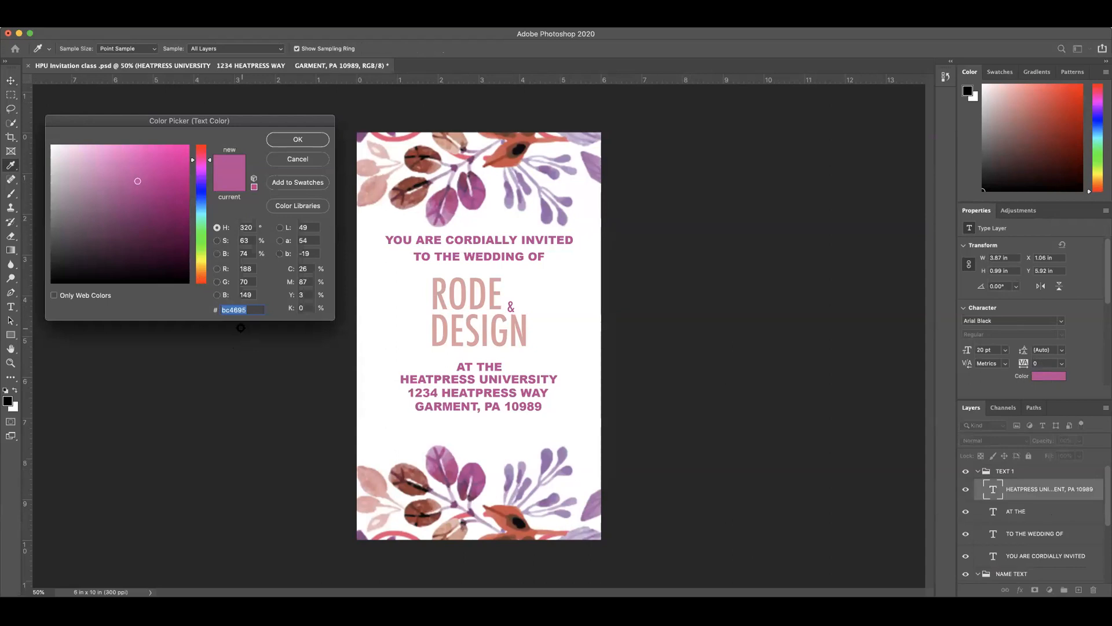
left_click(298, 160)
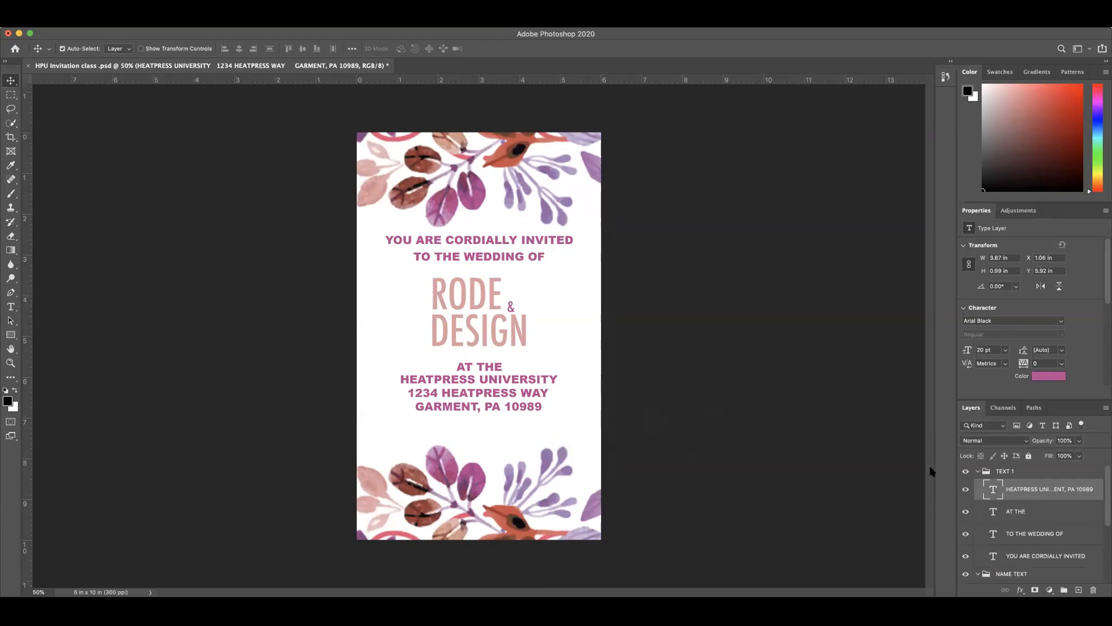
Step: Nudge the NAME TEXT group up so RODE & DESIGN sits closer beneath TO THE WEDDING OF
left_click(978, 475)
left_click(1012, 486)
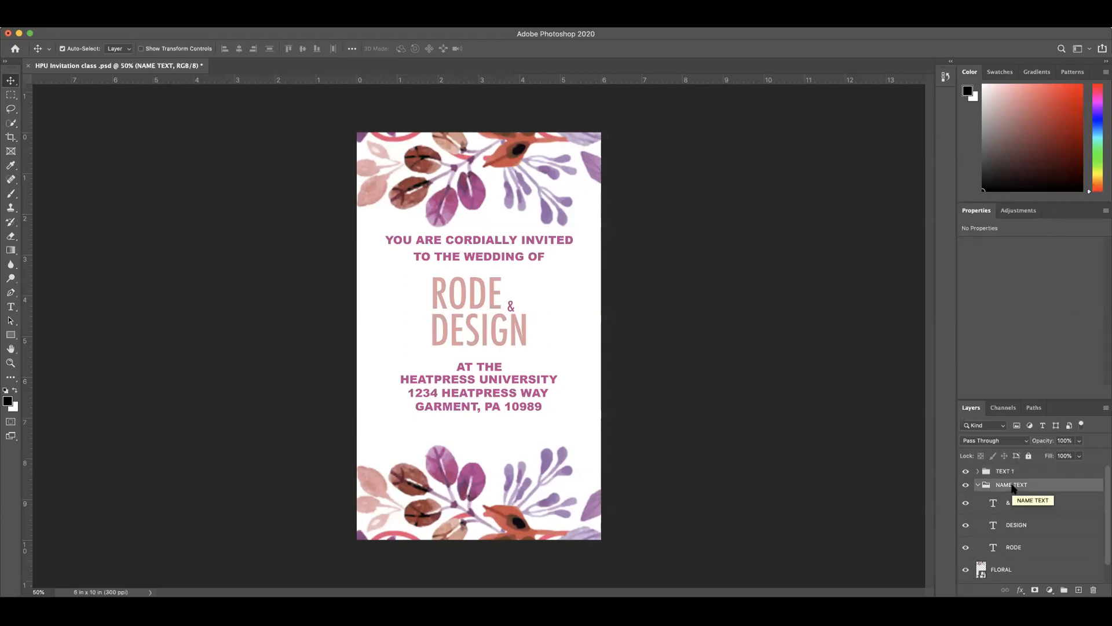
key("shift+Up")
key("shift+Up")
key("shift+Up")
key("shift+Up")
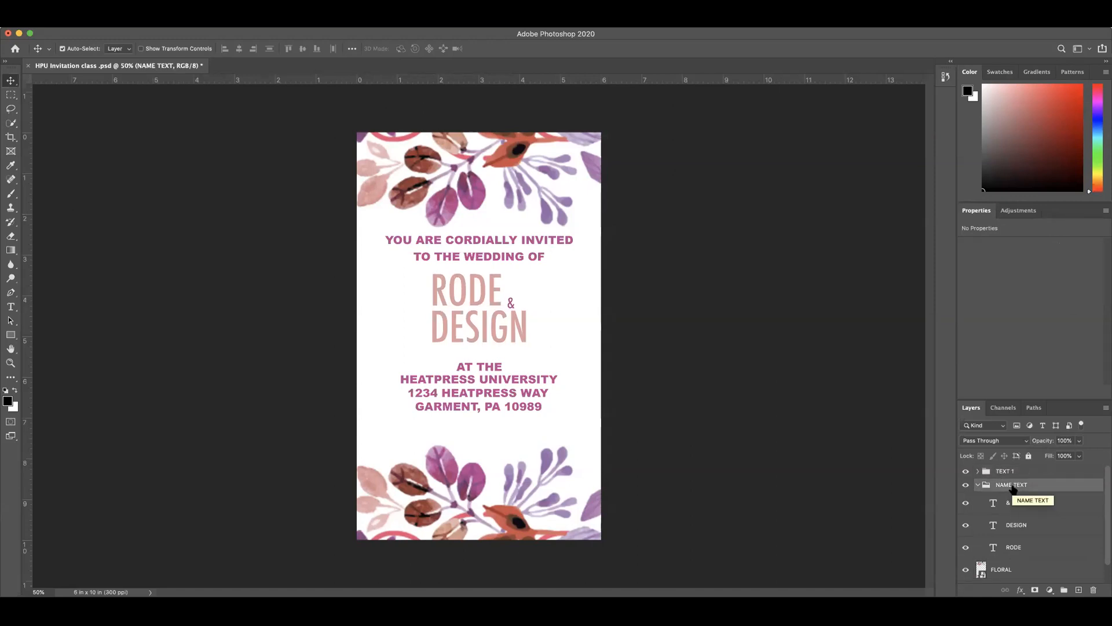
key("shift+Up")
key("shift+Up")
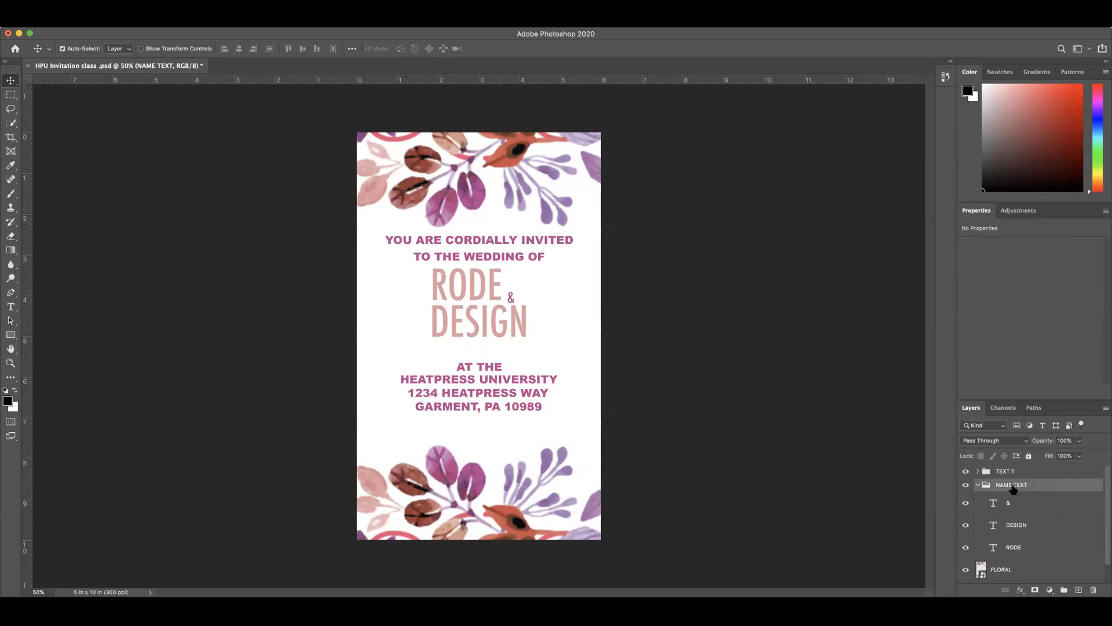
key("shift+Down")
key("shift+Down")
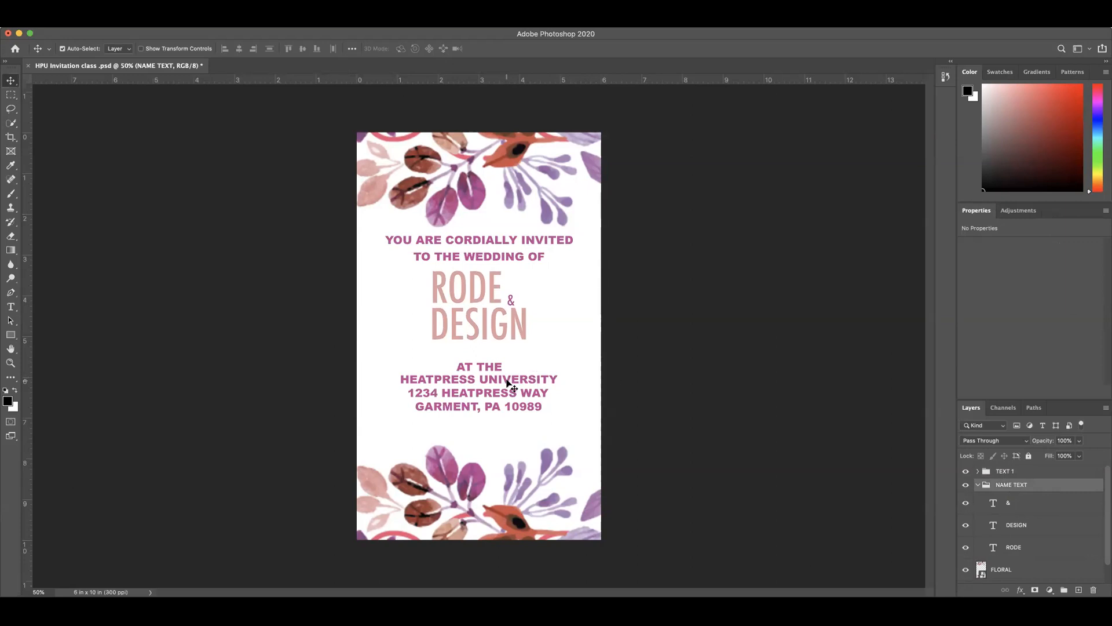
Step: Nudge the AT THE and HEATPRESS UNIVERSITY text layers up together to a Y position of about 5.43 in, closer to the names
left_click(978, 485)
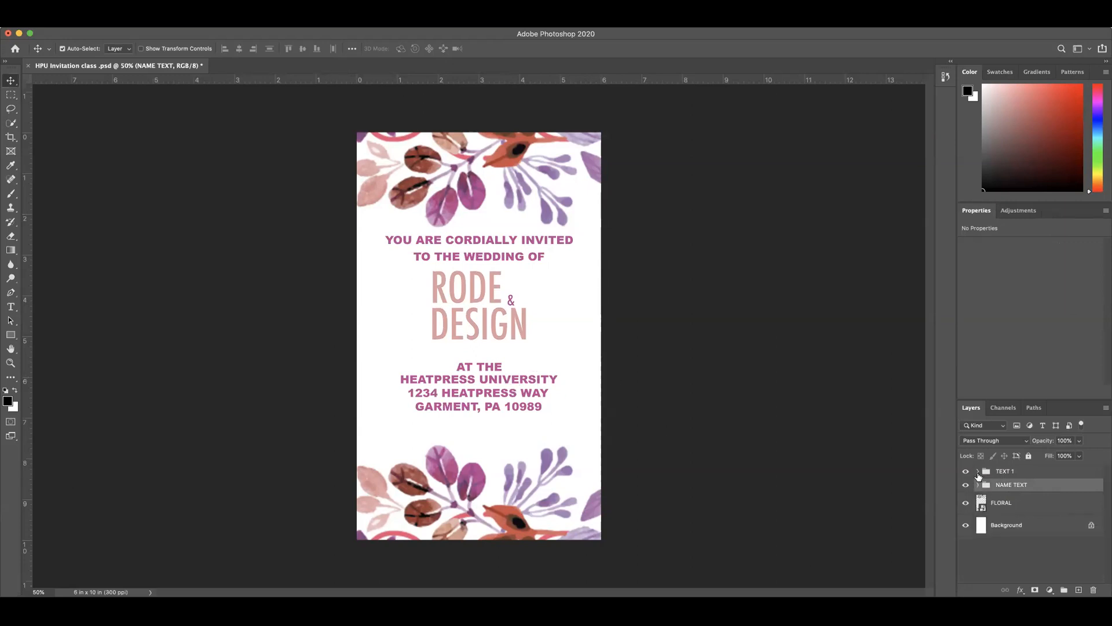
left_click(978, 470)
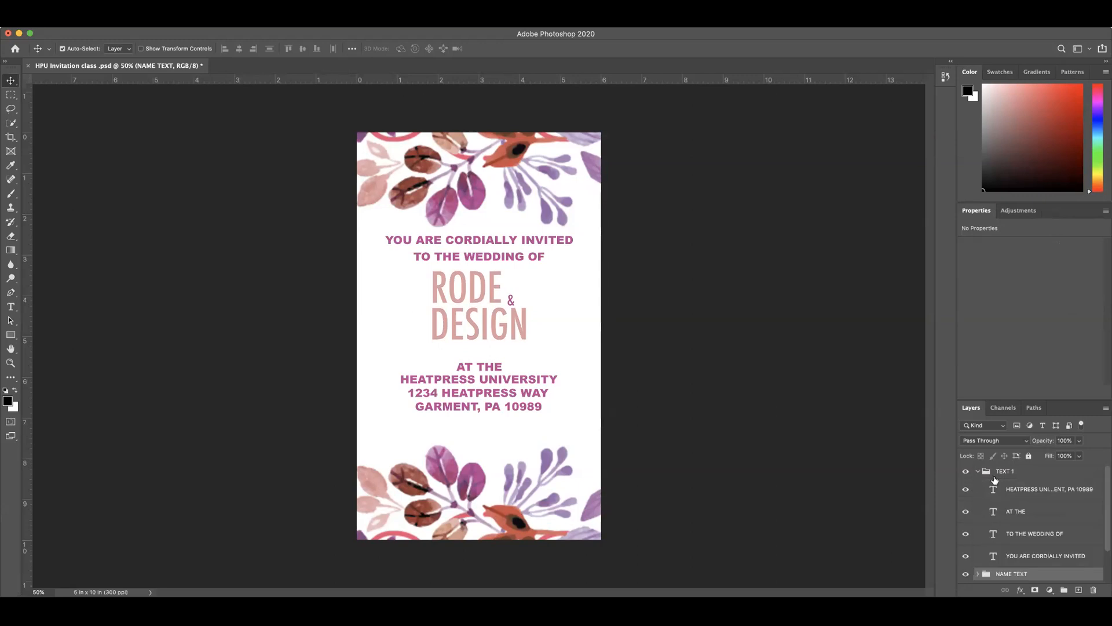
left_click(1032, 493)
left_click(1029, 515, "shift")
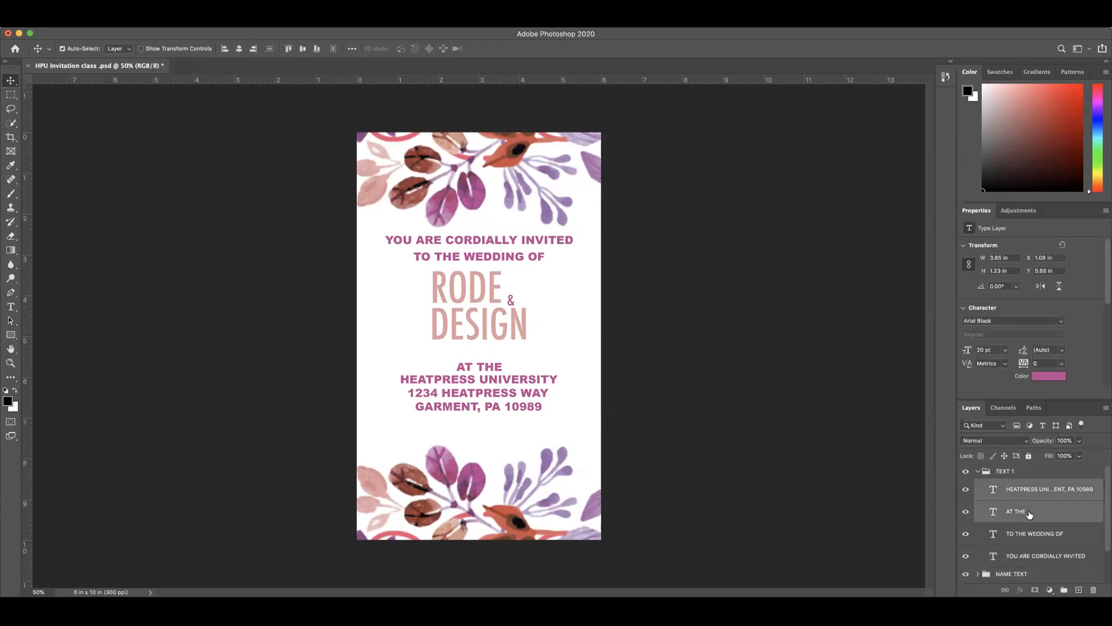
key("Up")
key("Up")
key("Up")
key("Up")
key("Up")
key("Up")
key("Up")
key("Up")
key("Up")
key("Up")
key("Up")
key("Up")
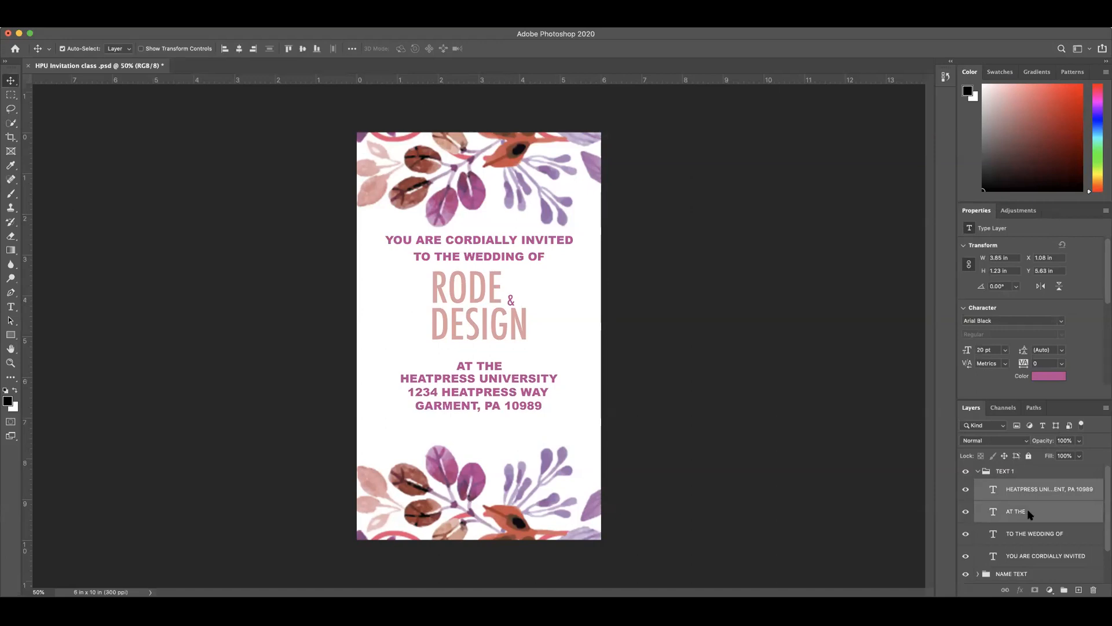
key("Up")
key("Up")
key("Up")
key("Up")
key("Up")
key("Up")
key("Up")
key("Up")
key("Up")
key("Up")
key("Up")
key("Up")
key("Up")
key("Up")
key("Up")
key("Up")
key("Up")
key("Up")
key("Up")
key("Up")
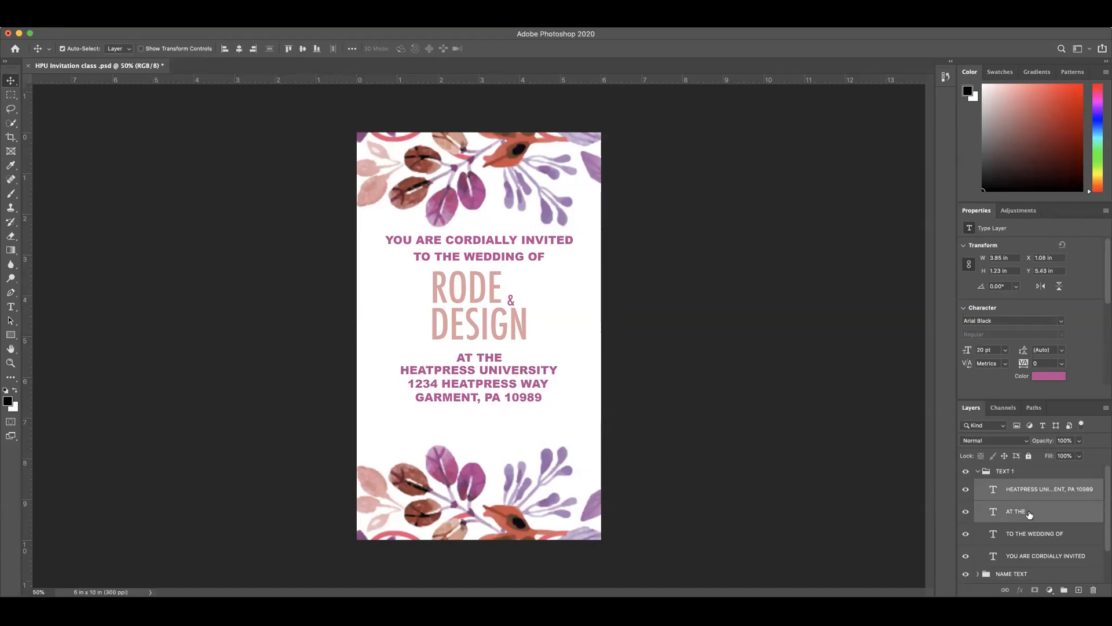
Step: Scale the FLORAL layer up proportionally to 460.48% so the flowers leave more space around the text
left_click(516, 427)
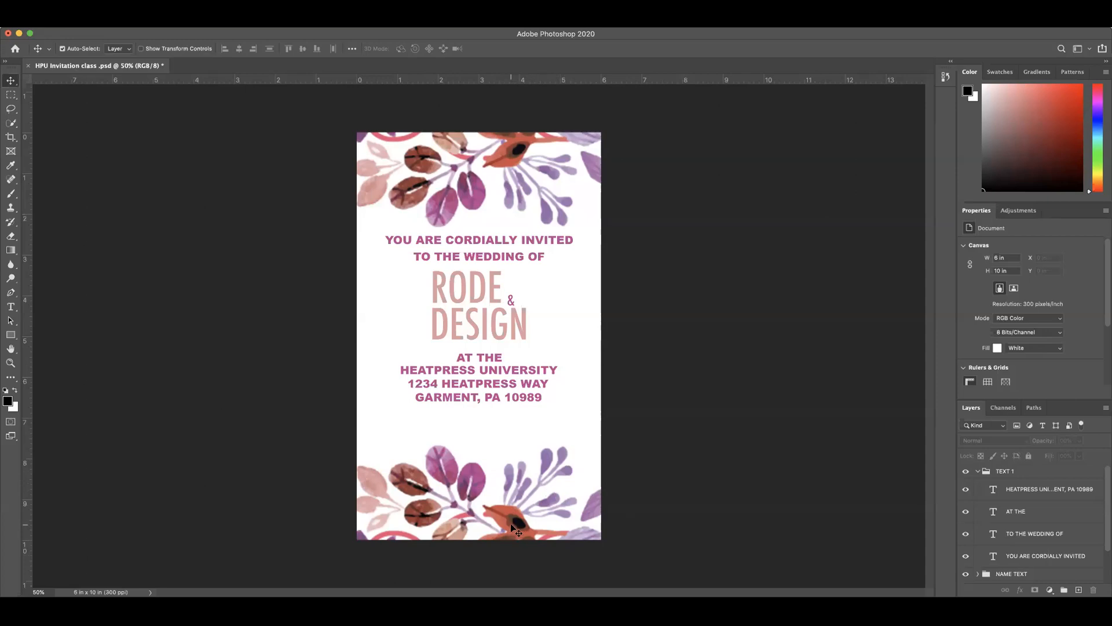
scroll(1011, 531, "down", 2)
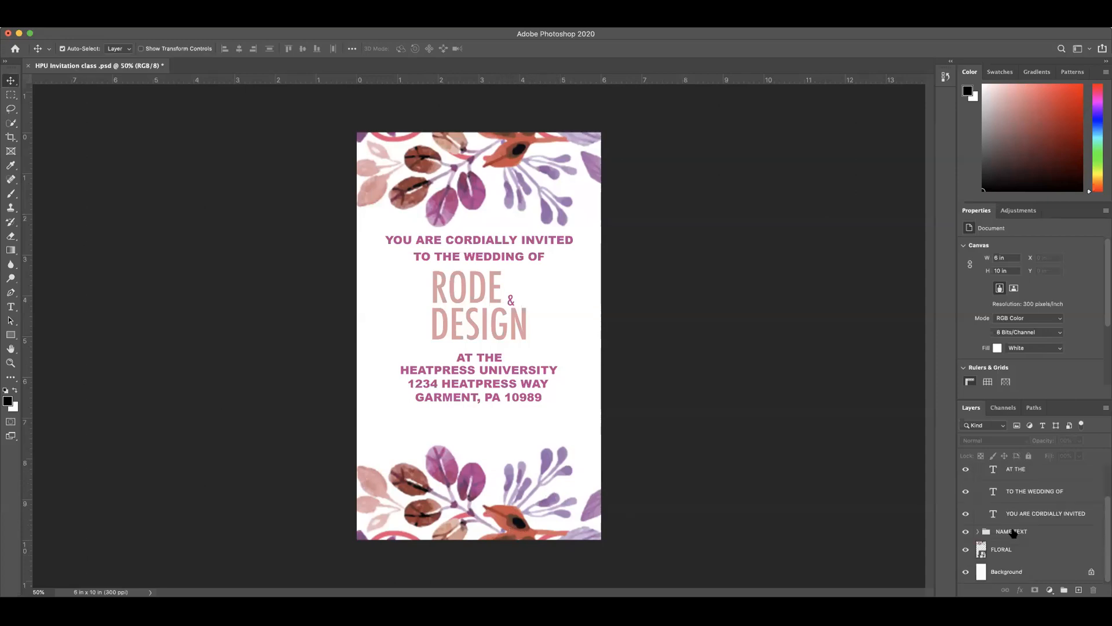
left_click(1003, 551)
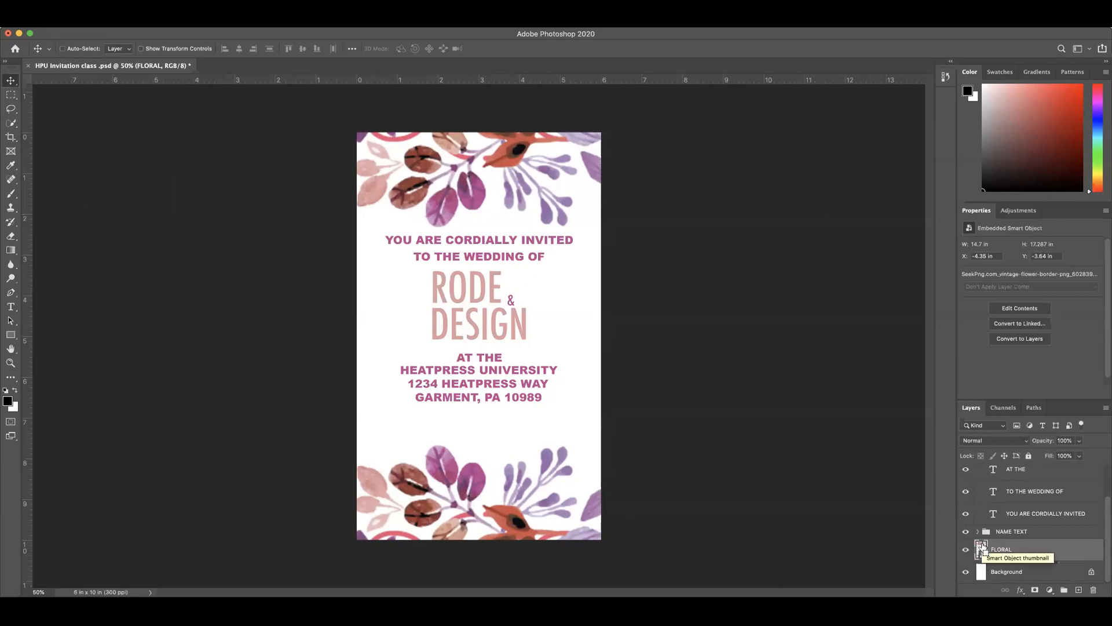
key("super+t")
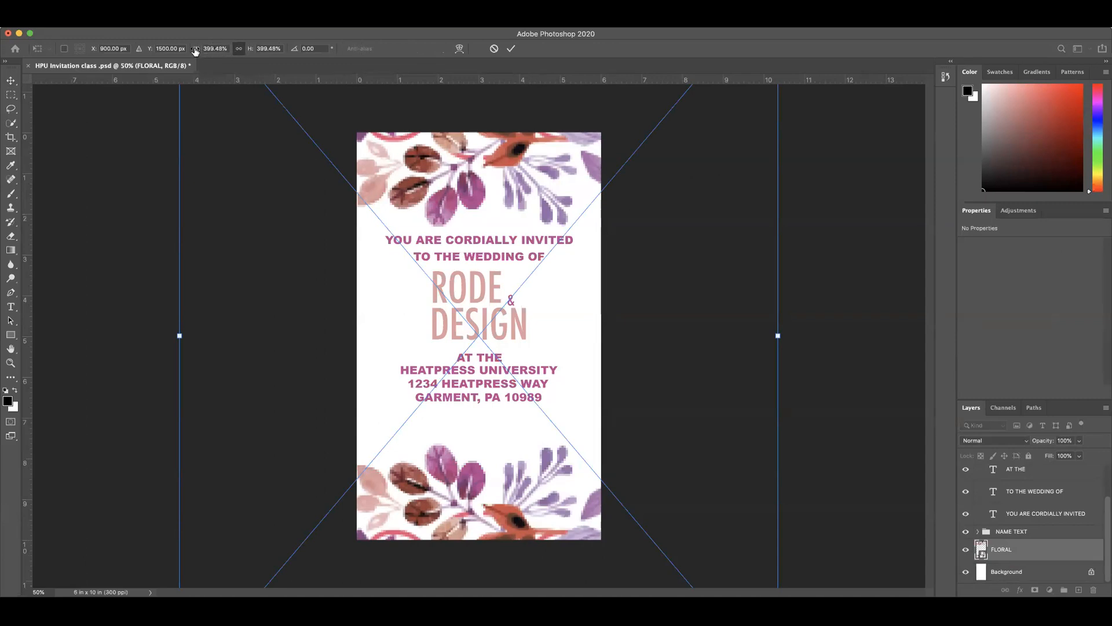
left_click_drag(194, 51, 228, 51)
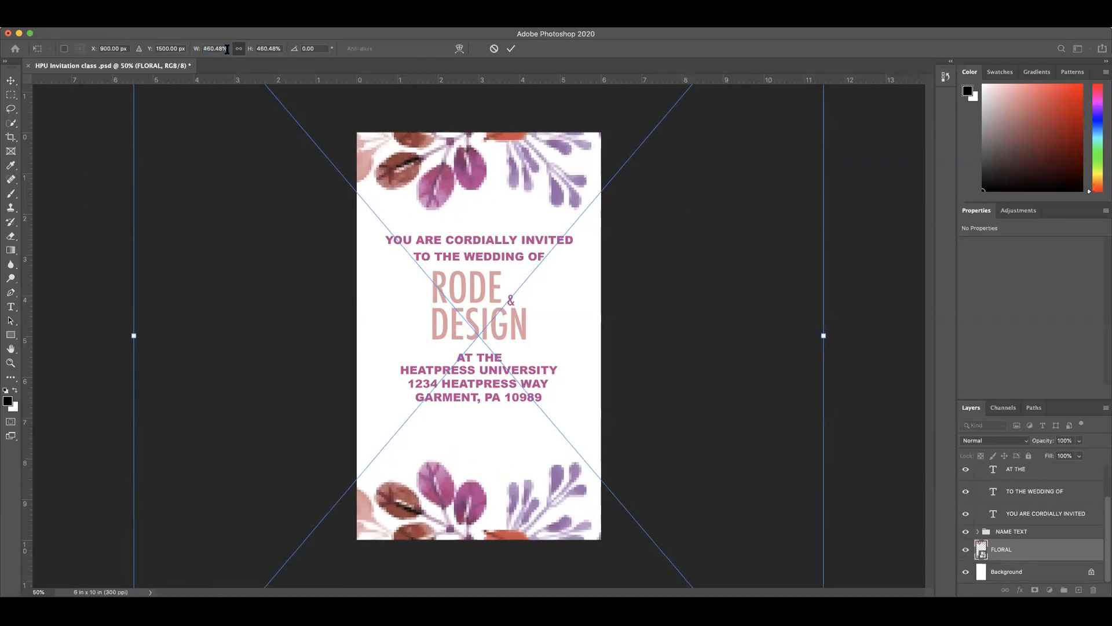
left_click(511, 50)
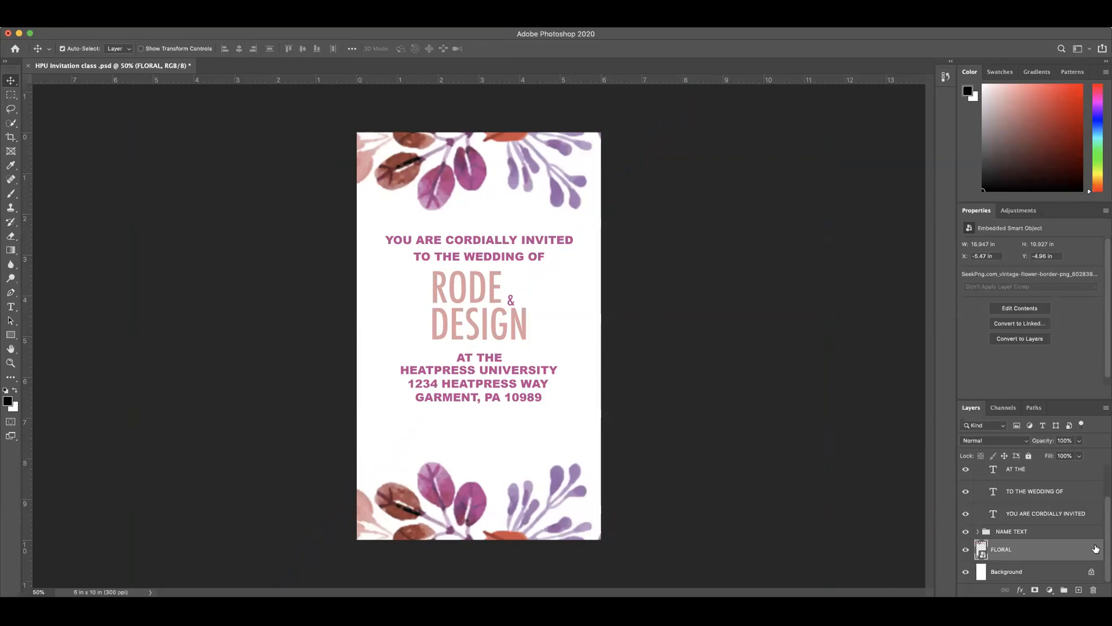
Step: Align the FLORAL layer to the Background layer on their horizontal centers and clear the selection
left_click(1016, 572)
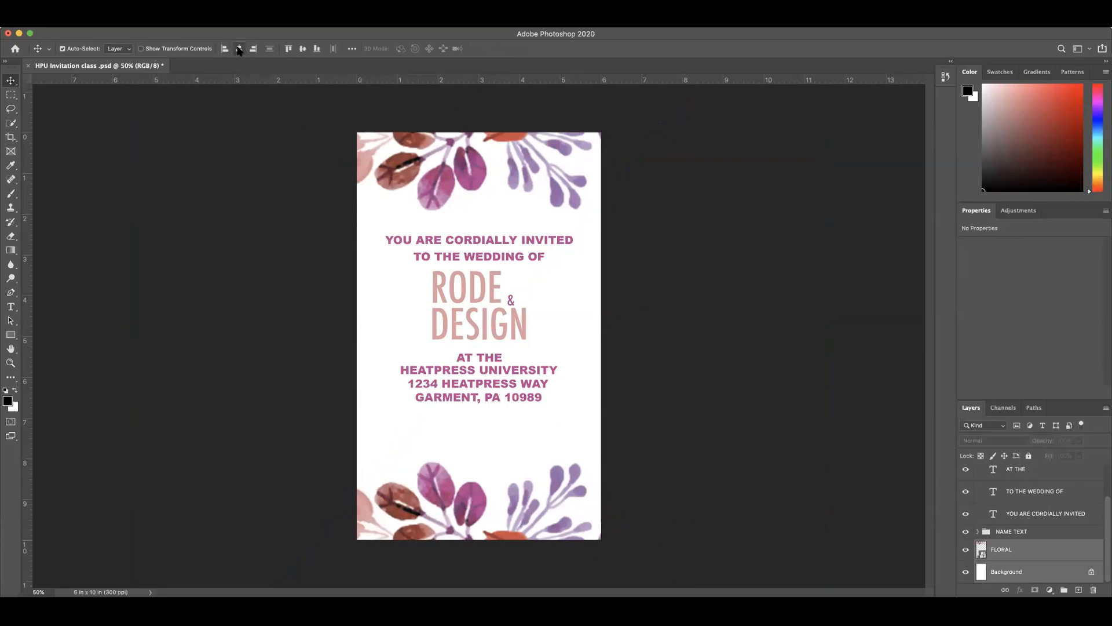
left_click(239, 50)
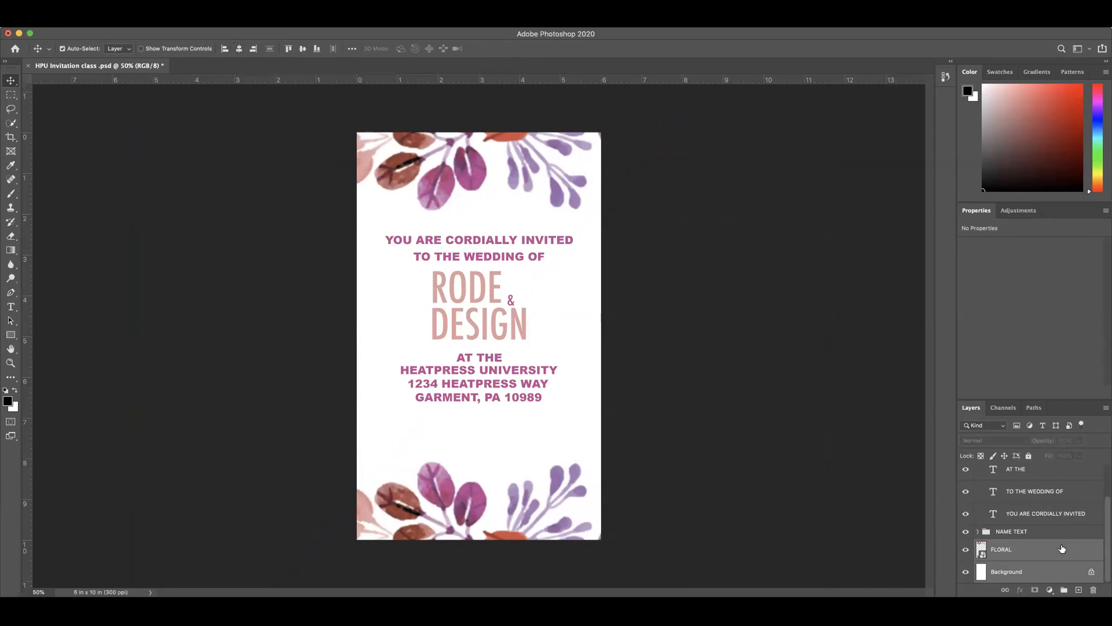
left_click(1049, 556)
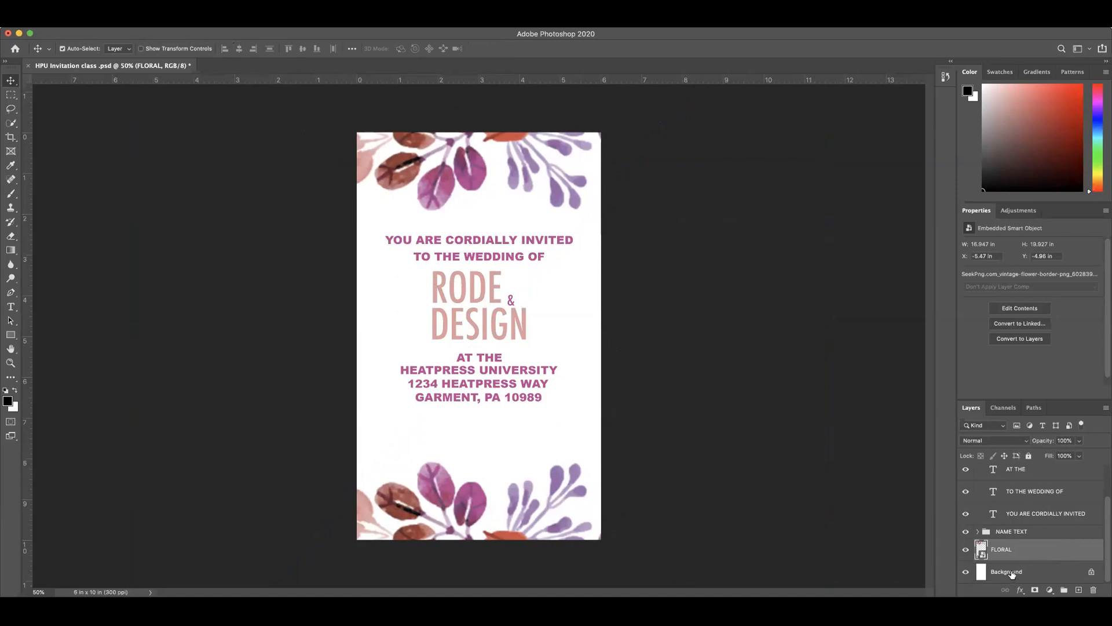
left_click(1012, 573)
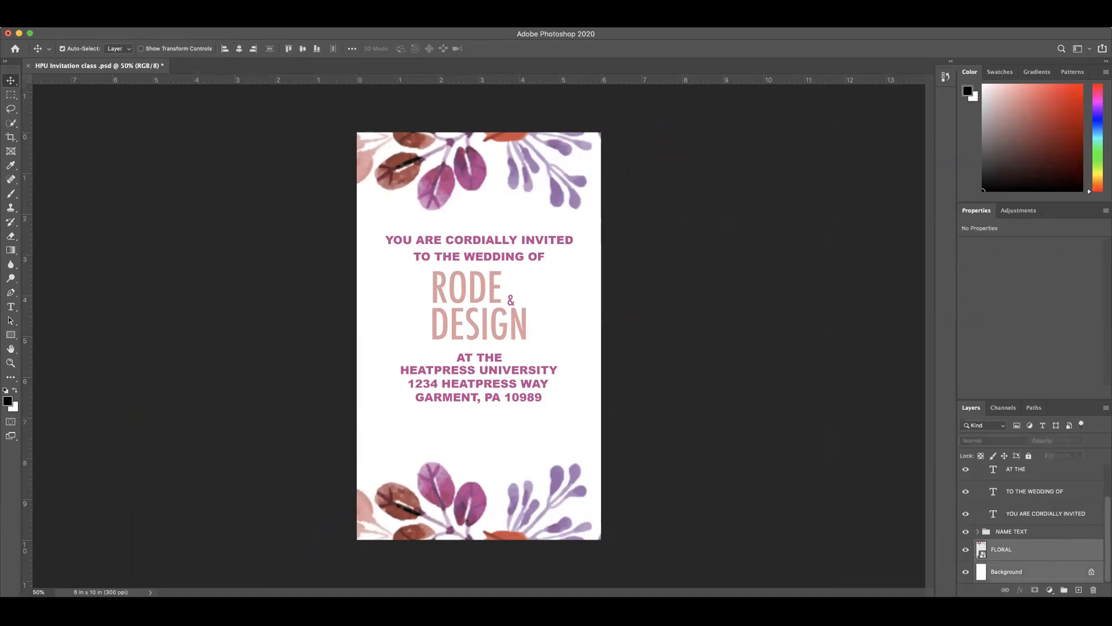
left_click(239, 49)
left_click(663, 235)
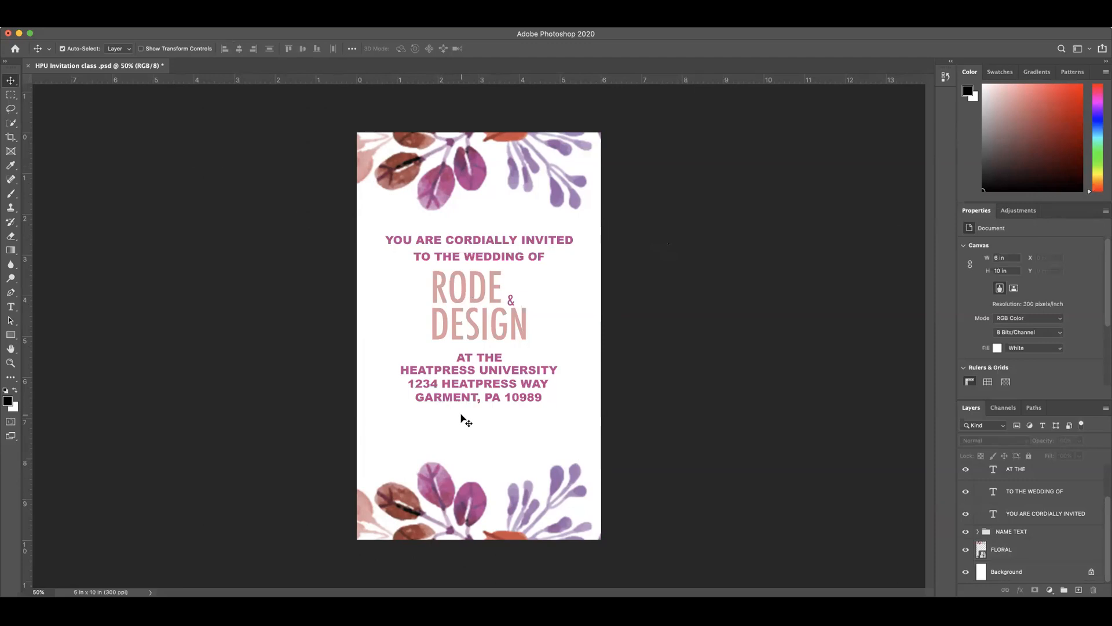
Step: Check the hex color code of the RODE text without changing its color
left_click(474, 400)
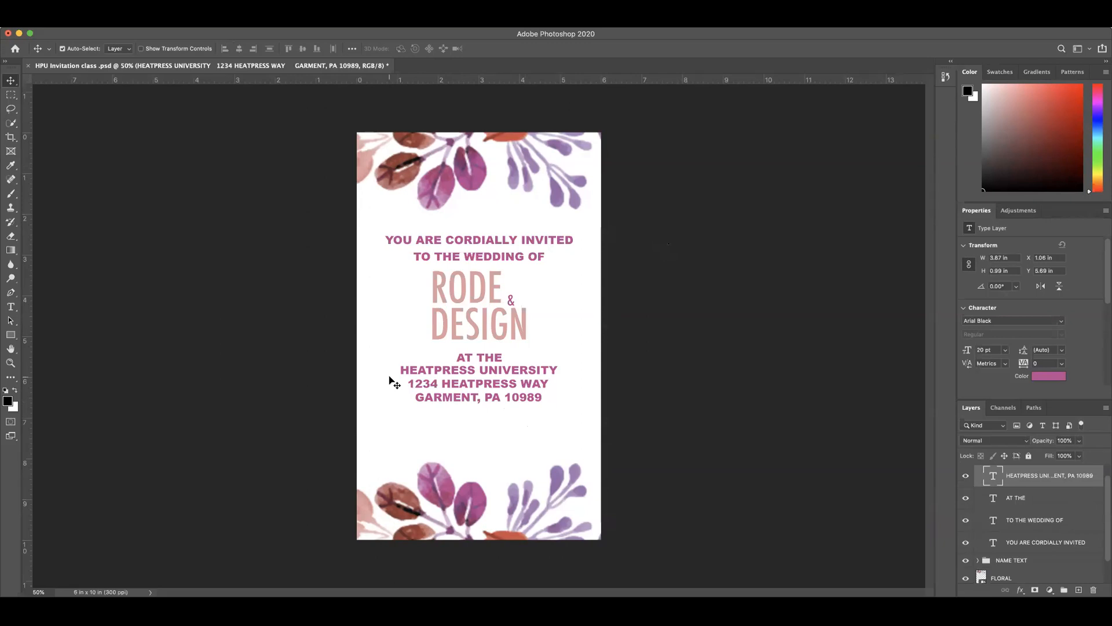
left_click(475, 297)
left_click(1050, 376)
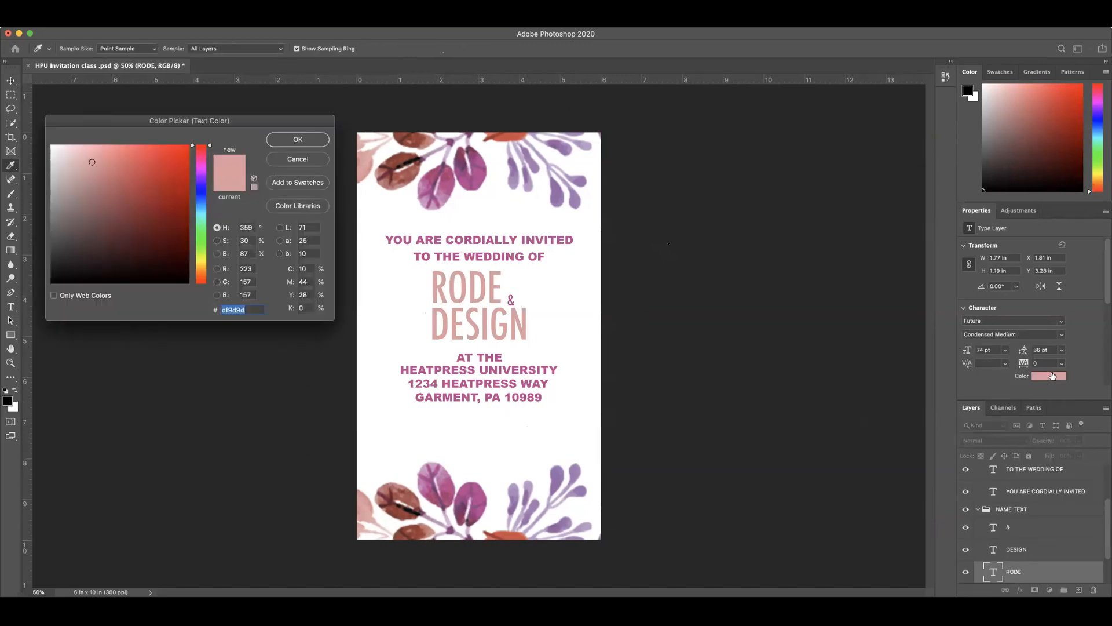
left_click(307, 158)
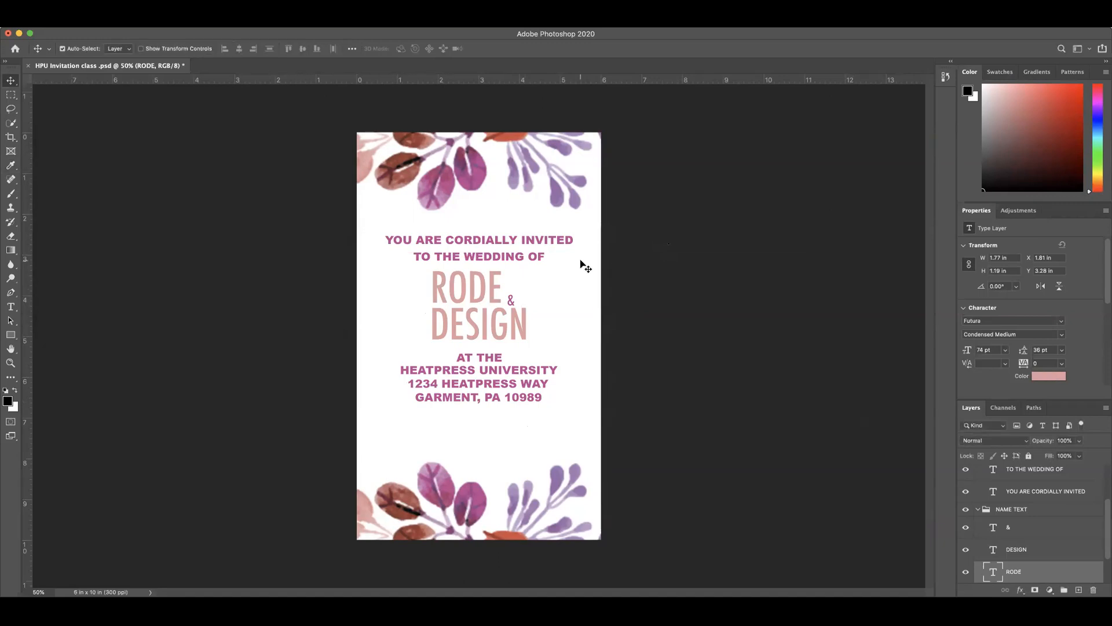
Step: Nudge the HEATPRESS UNIVERSITY and AT THE text layers up together to a Y position of about 5.37 in
left_click(488, 401)
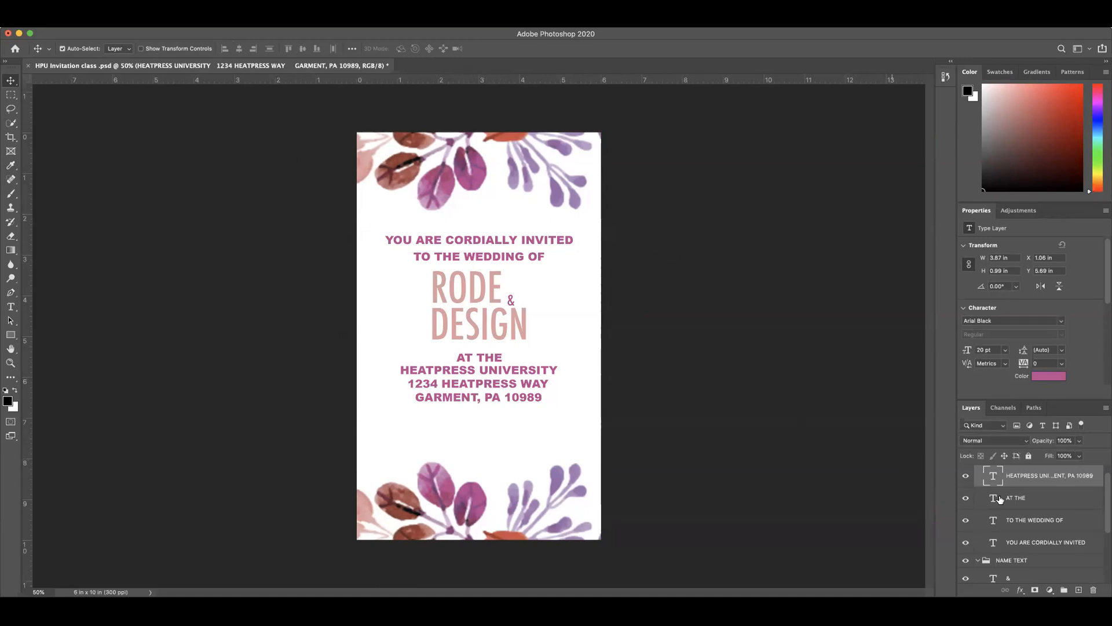
left_click(1030, 499, "shift")
key("Up")
key("Up")
key("Up")
key("Up")
key("Up")
key("Up")
key("Up")
key("Up")
key("Up")
key("Up")
key("Up")
key("Up")
key("Up")
key("Up")
key("Up")
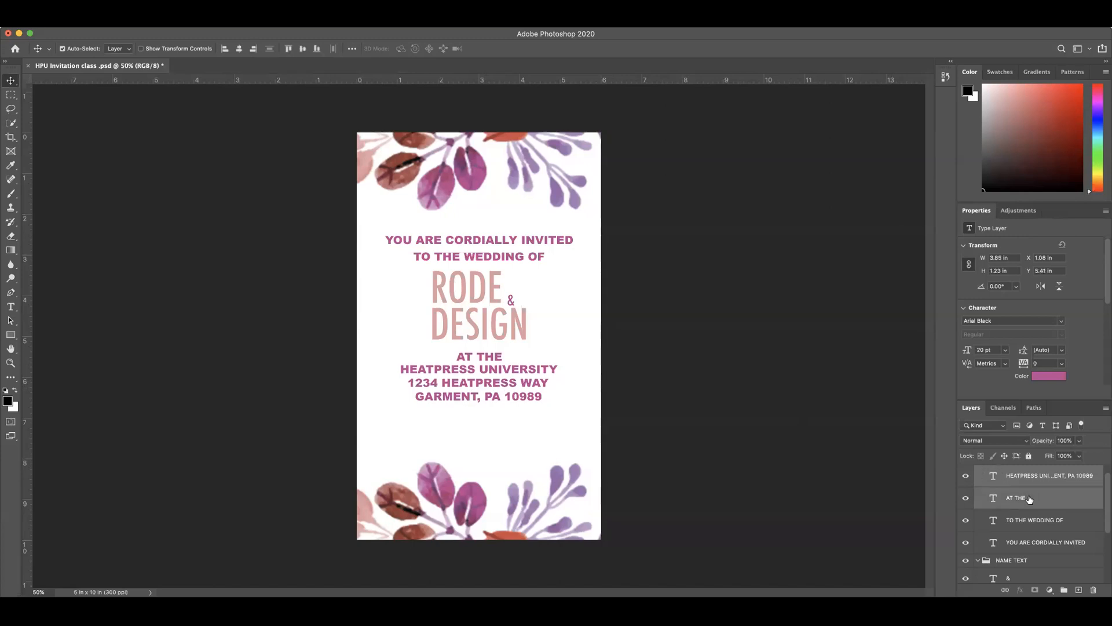
key("Up")
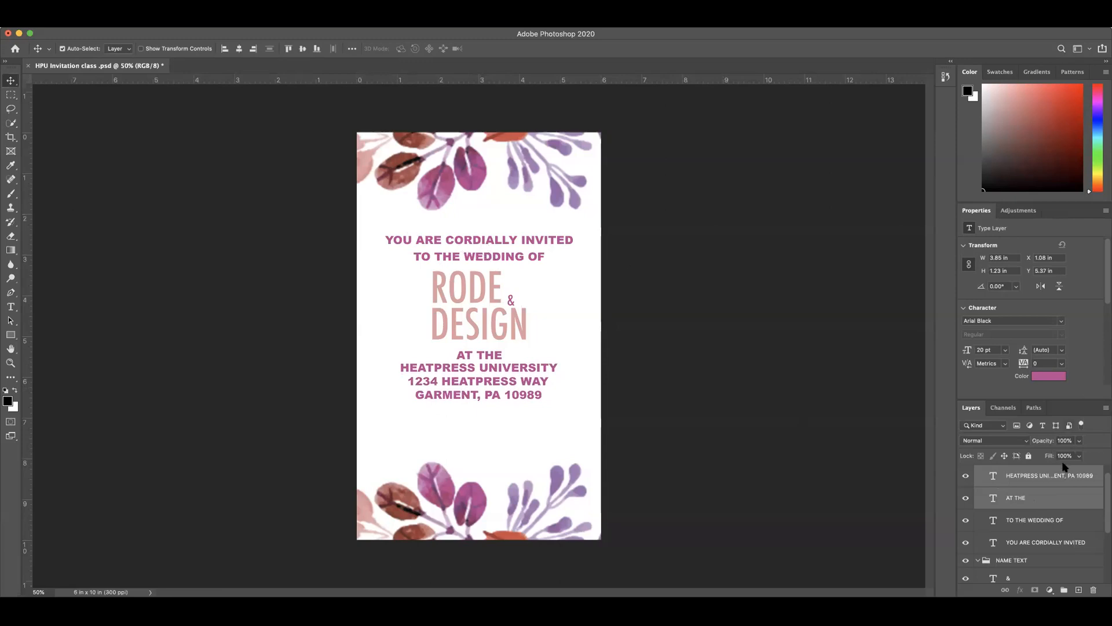
Step: Nudge the whole TEXT 1 group up slightly, shifting the headings and the venue text together
key("super+g")
left_click(1006, 473)
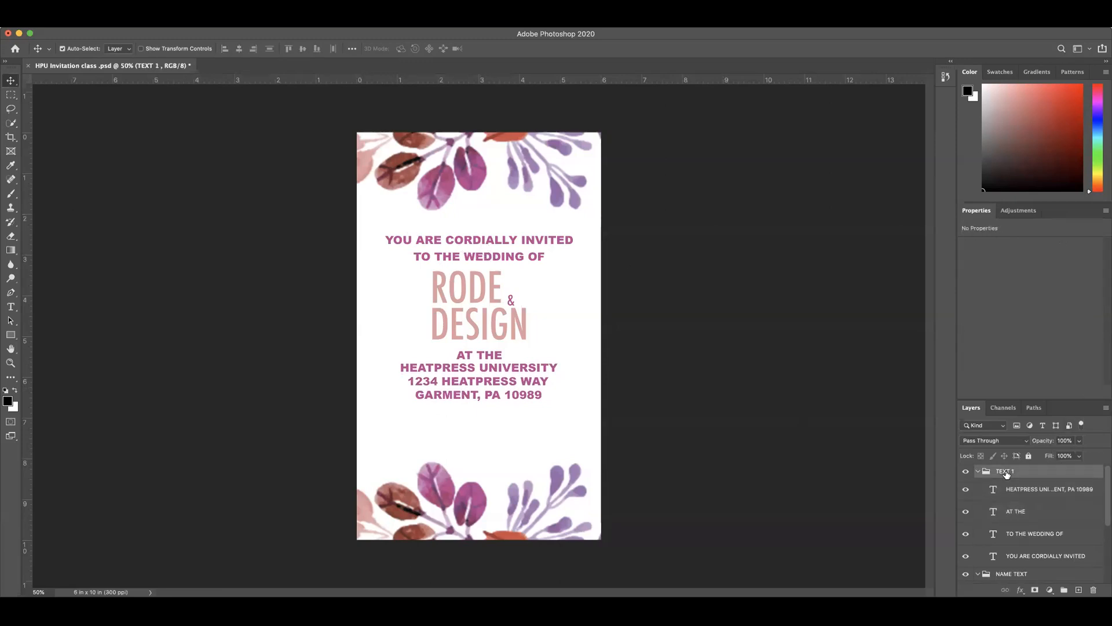
key("shift+Up")
key("shift+Up")
key("shift+Up")
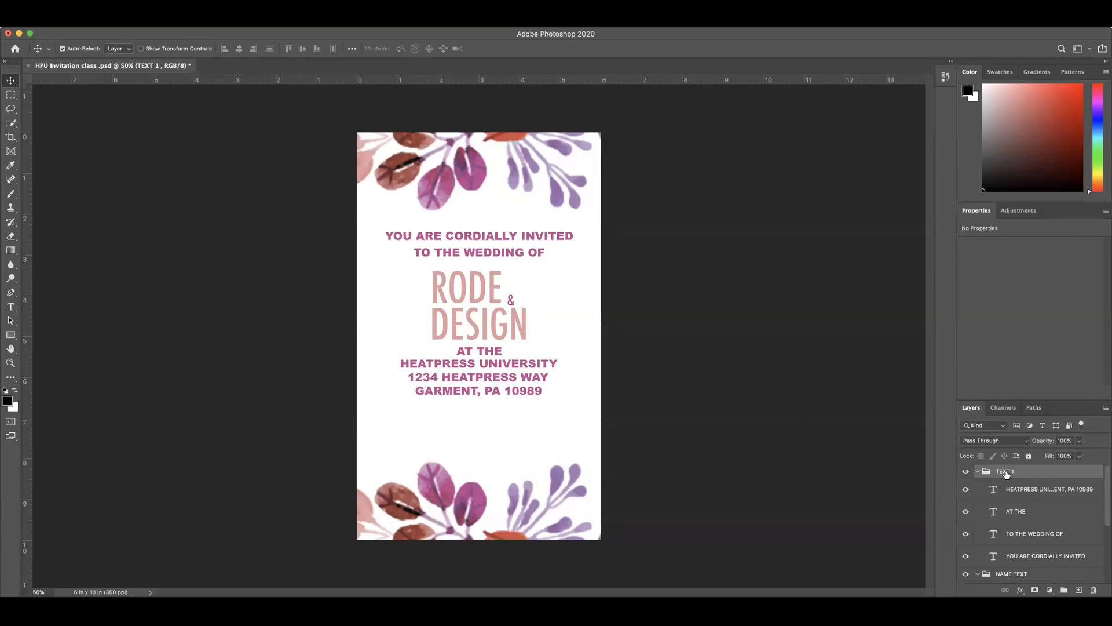
key("shift+Down")
key("shift+Down")
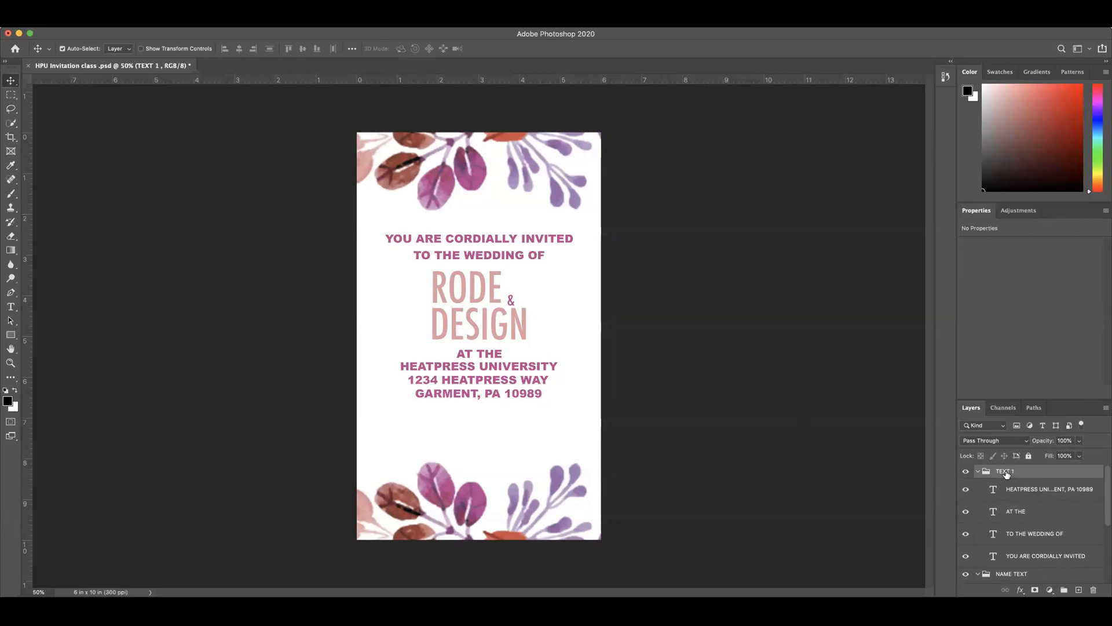
key("shift+Up")
key("Down")
key("Down")
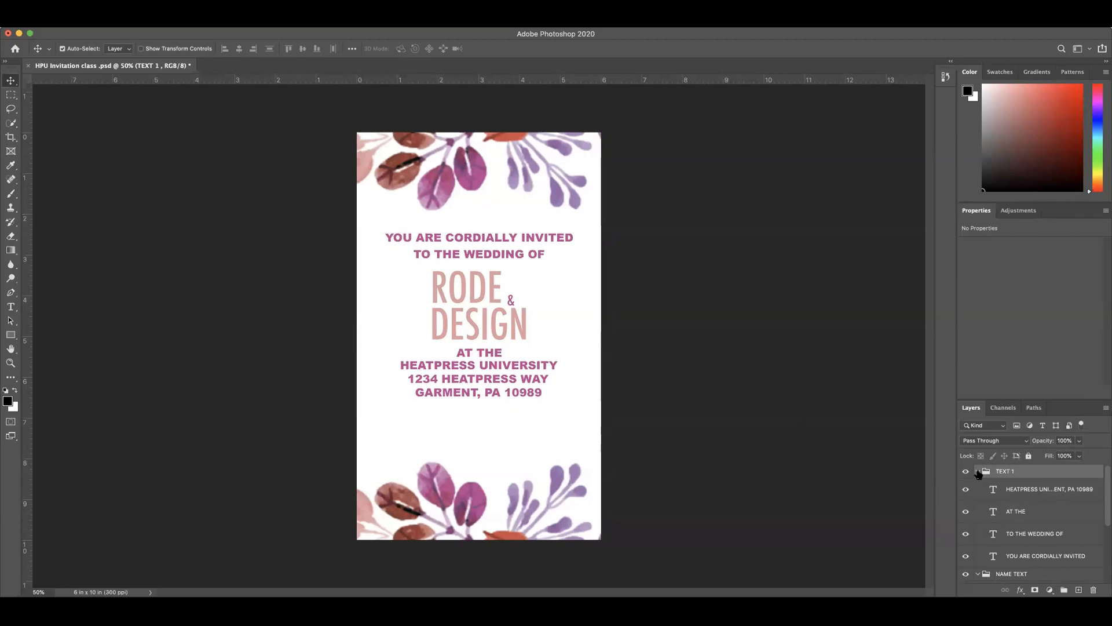
Step: Move the HEATPRESS UNIVERSITY and AT THE layers out of the TEXT 1 group to just below the RODE layer
left_click(977, 471)
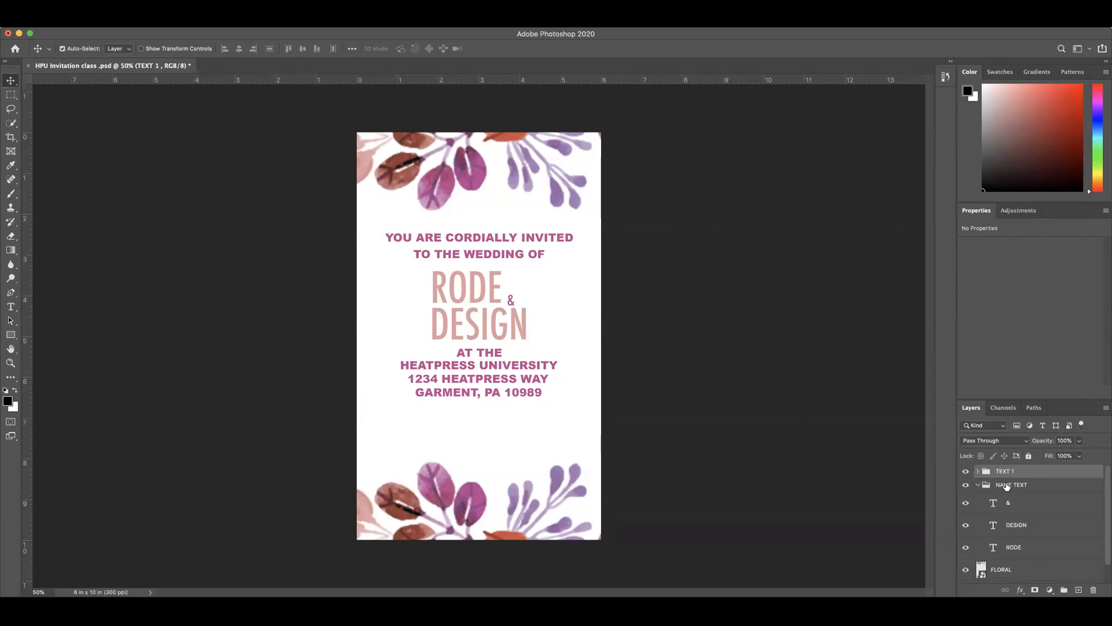
left_click(978, 471)
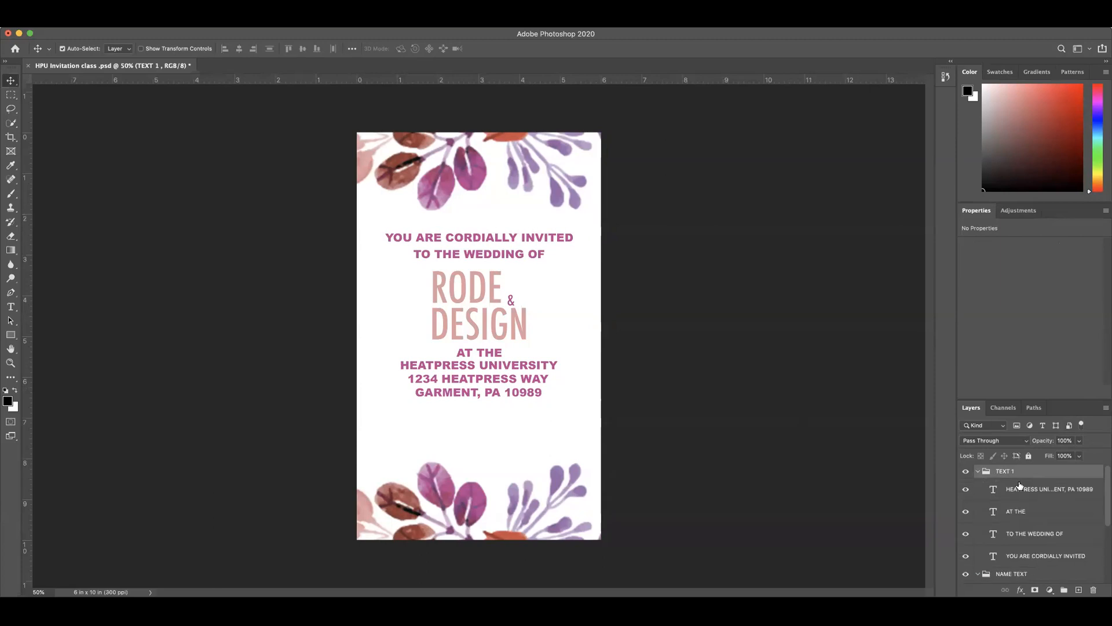
left_click(1041, 493)
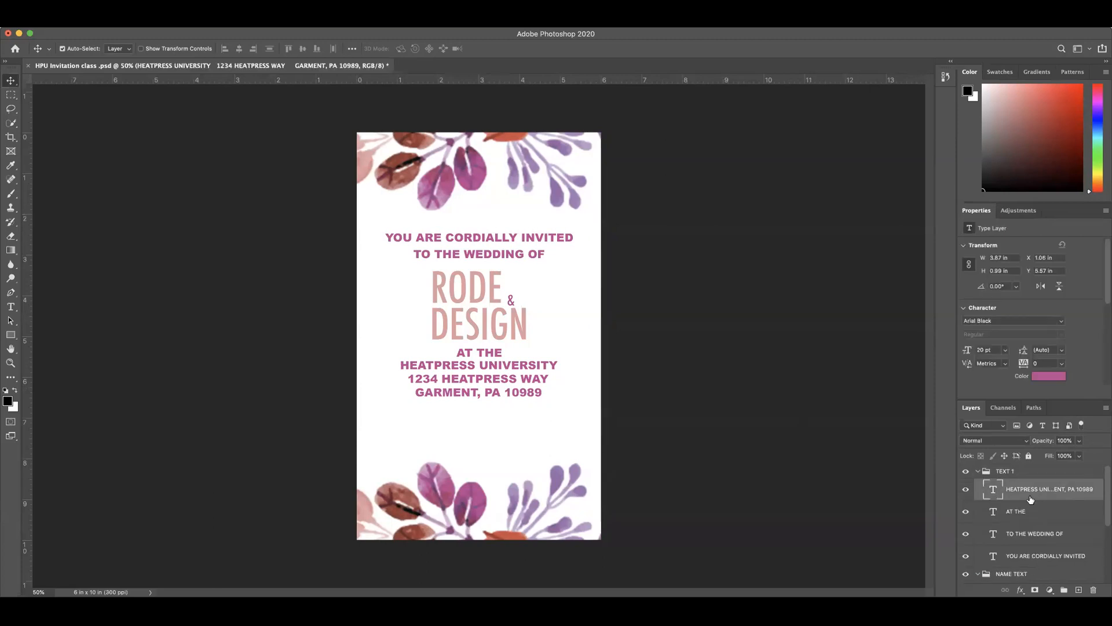
left_click(1022, 513, "shift")
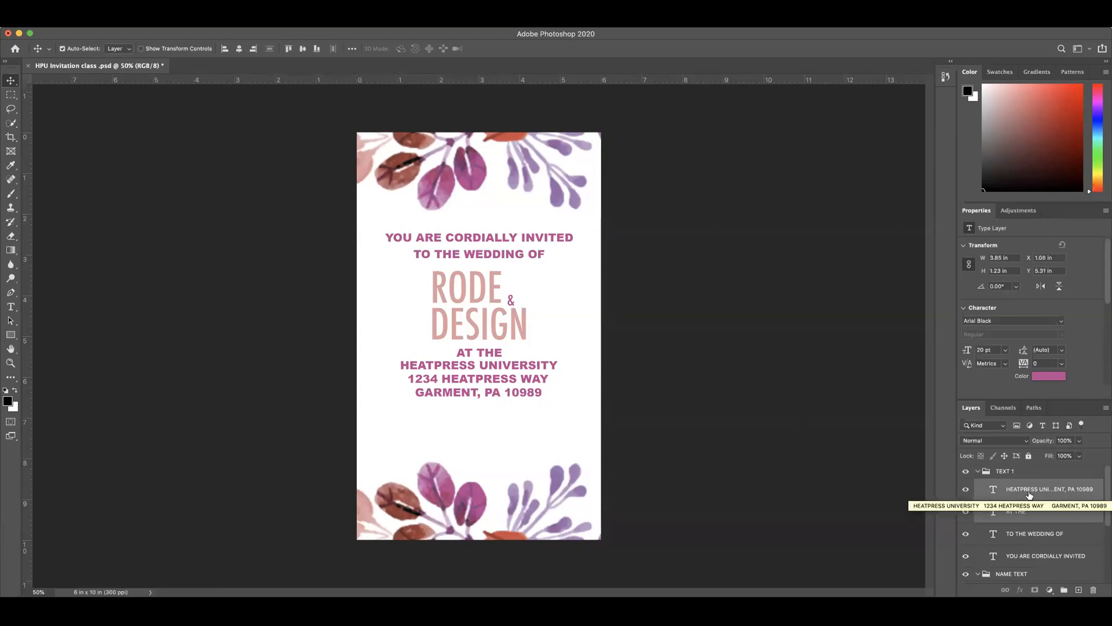
left_click_drag(1029, 495, 1019, 540)
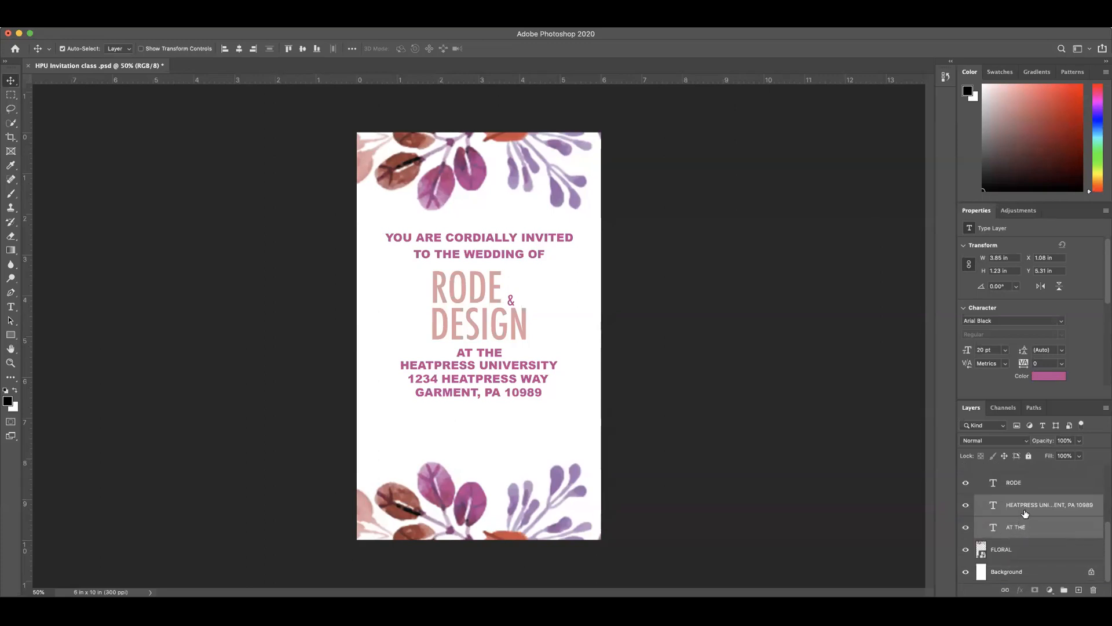
Step: Group the two venue text layers and name the group LOCATION
key("super+g")
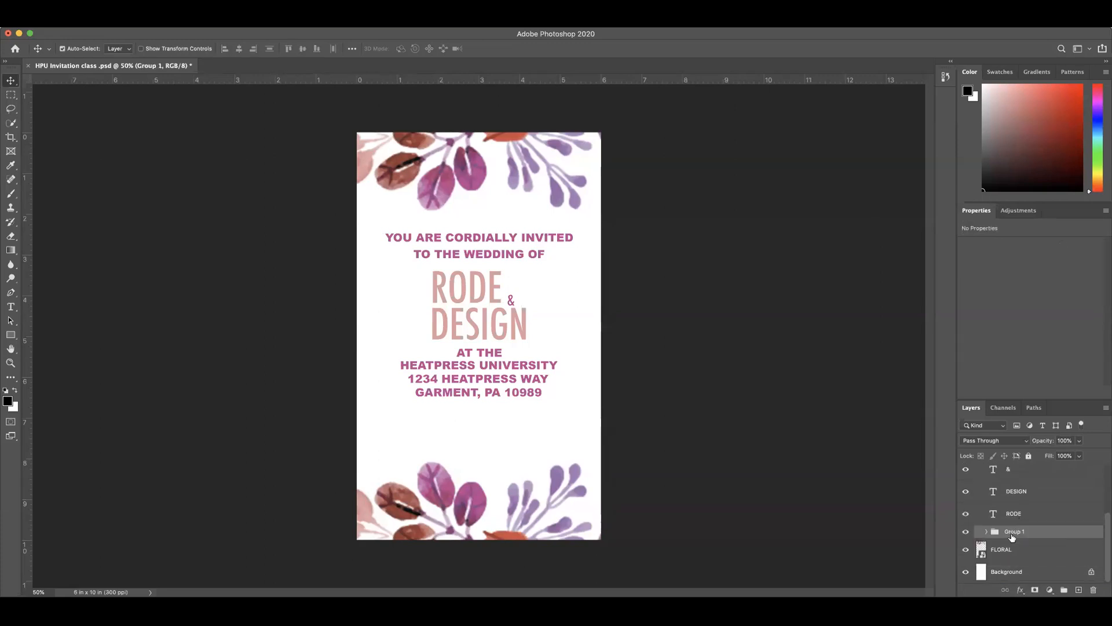
double_click(1013, 531)
type("LOCA")
key("Return")
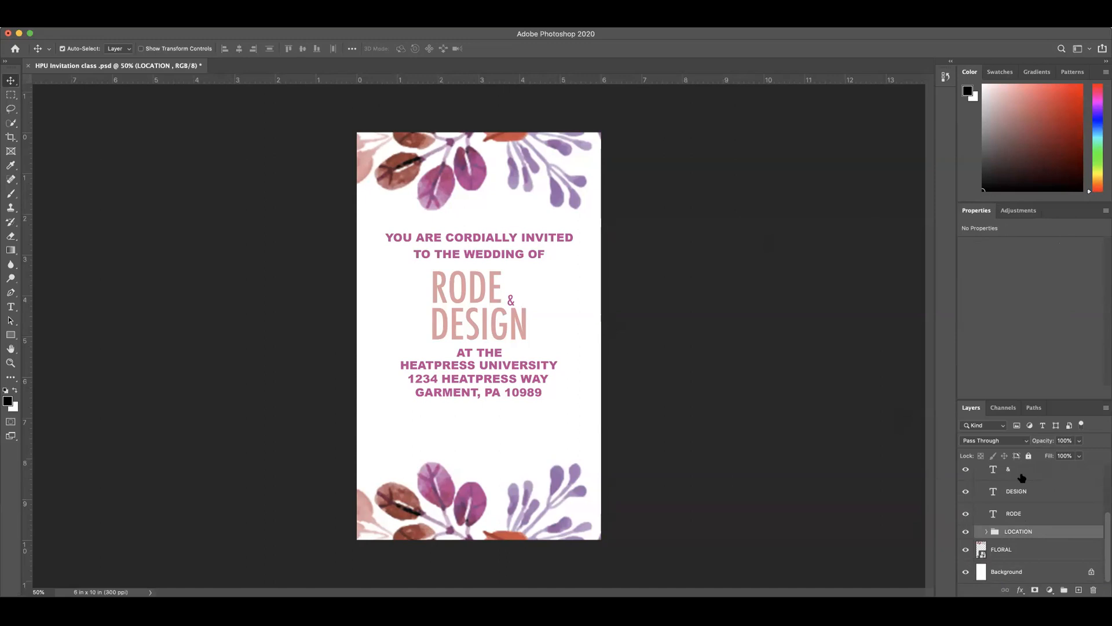
Step: Collapse the TEXT 1 group and nudge it up so the headings sit just beneath the upper flowers
scroll(1019, 478, "up", 3)
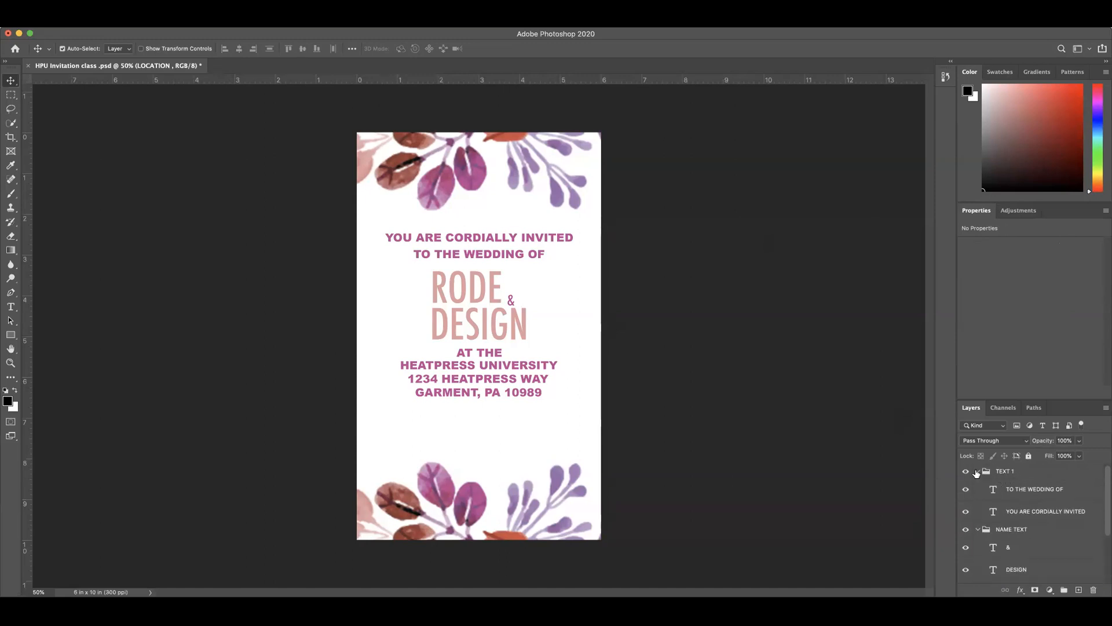
left_click(976, 472)
left_click(1011, 474)
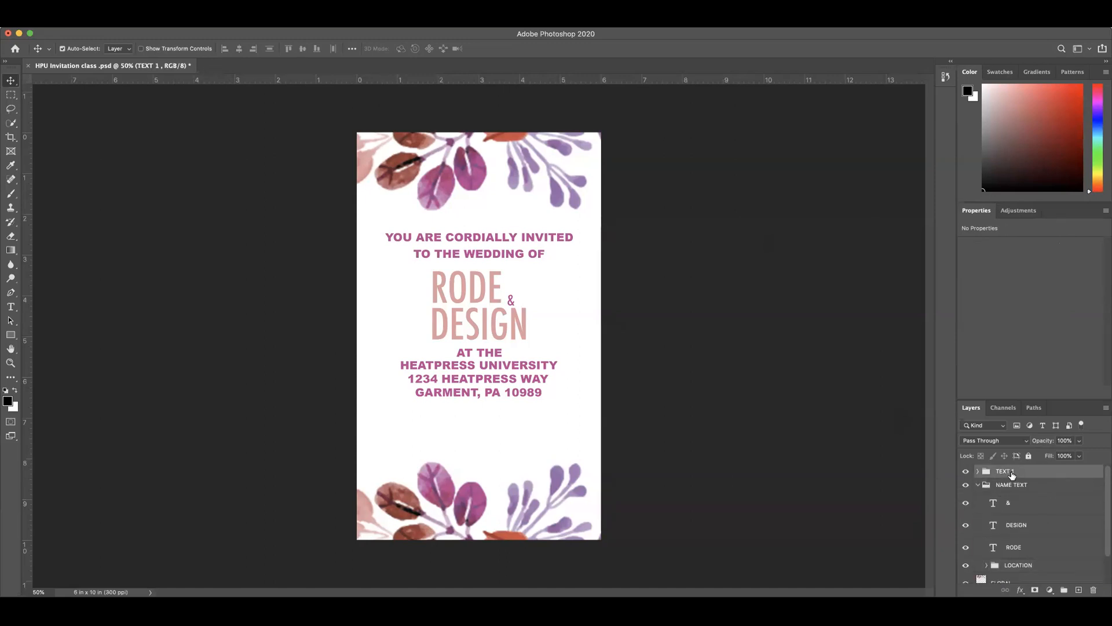
key("Up")
key("Up")
key("Up")
key("Up")
key("Up")
key("Up")
key("Up")
key("Up")
key("Up")
key("Up")
key("Up")
key("Up")
key("Up")
key("Up")
key("Up")
key("Up")
key("Up")
key("Up")
key("Up")
key("Up")
key("Up")
key("Up")
key("Up")
key("Up")
key("Up")
key("Up")
key("Up")
key("Up")
key("Up")
key("Up")
key("Up")
key("Up")
key("Up")
key("Up")
key("Up")
key("Up")
key("Up")
key("Up")
key("Up")
key("Up")
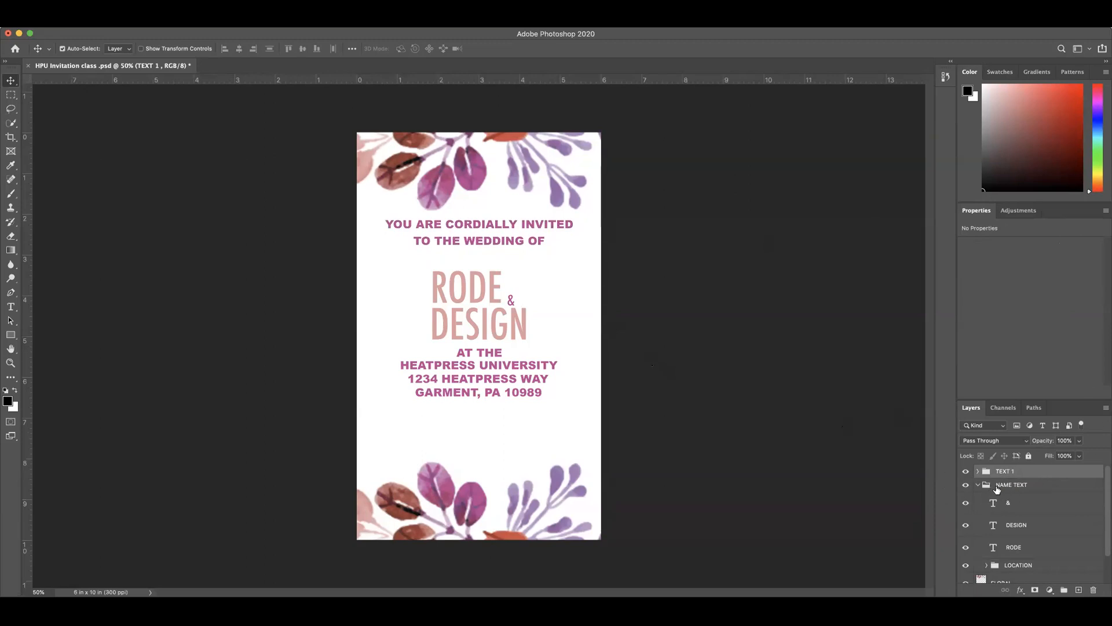
Step: Nudge the NAME TEXT group up slightly and move the LOCATION group out of it, directly above the FLORAL layer
left_click(1006, 489)
key("shift+Up")
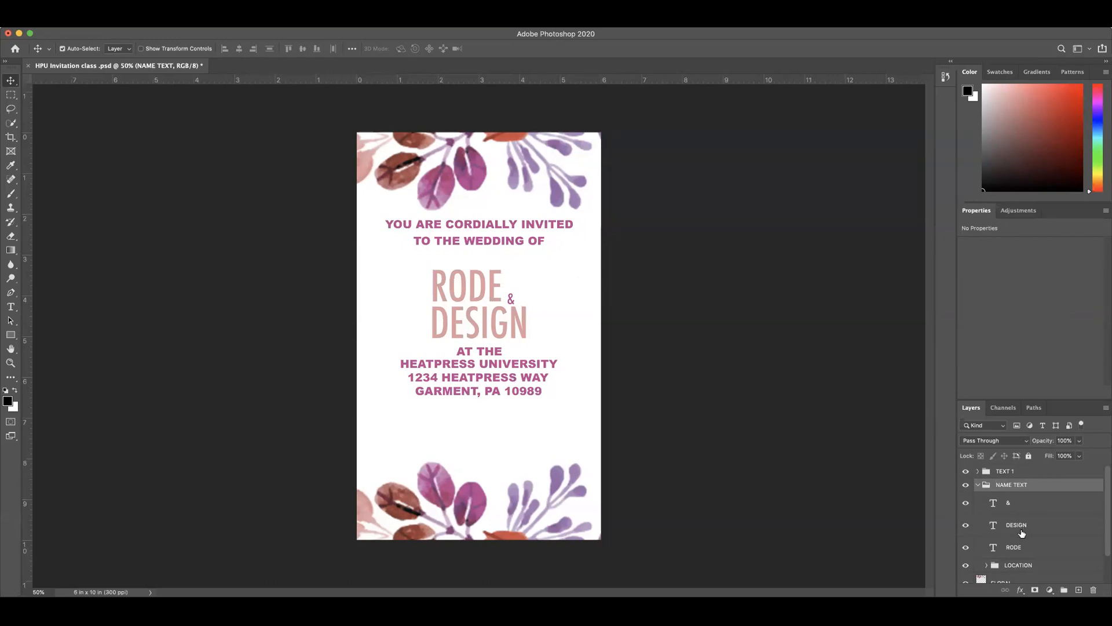
left_click(1027, 566)
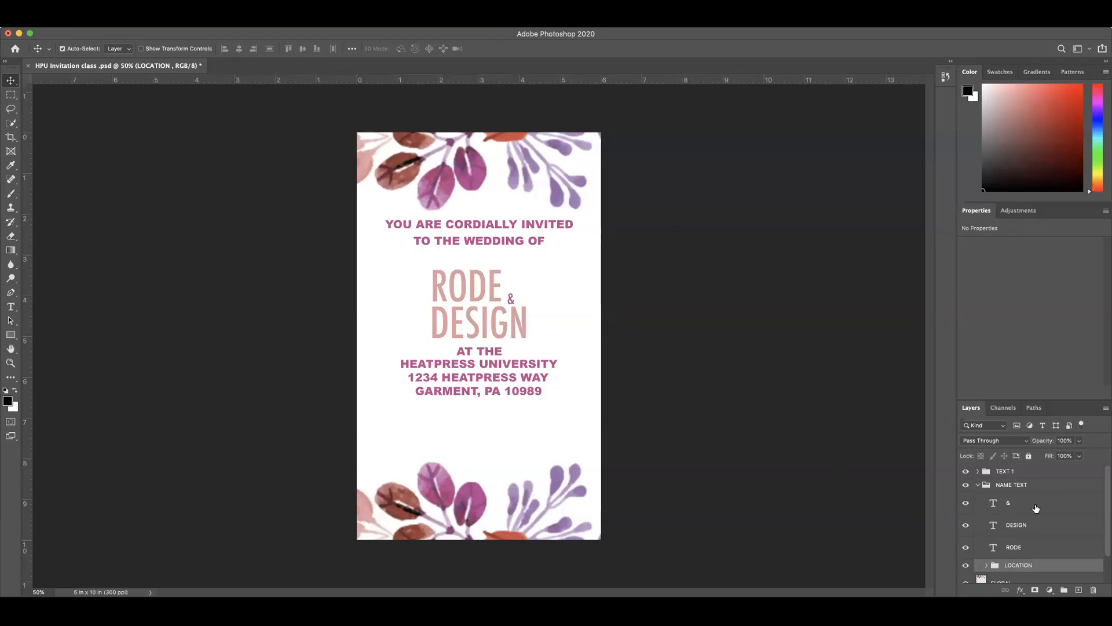
left_click(977, 485)
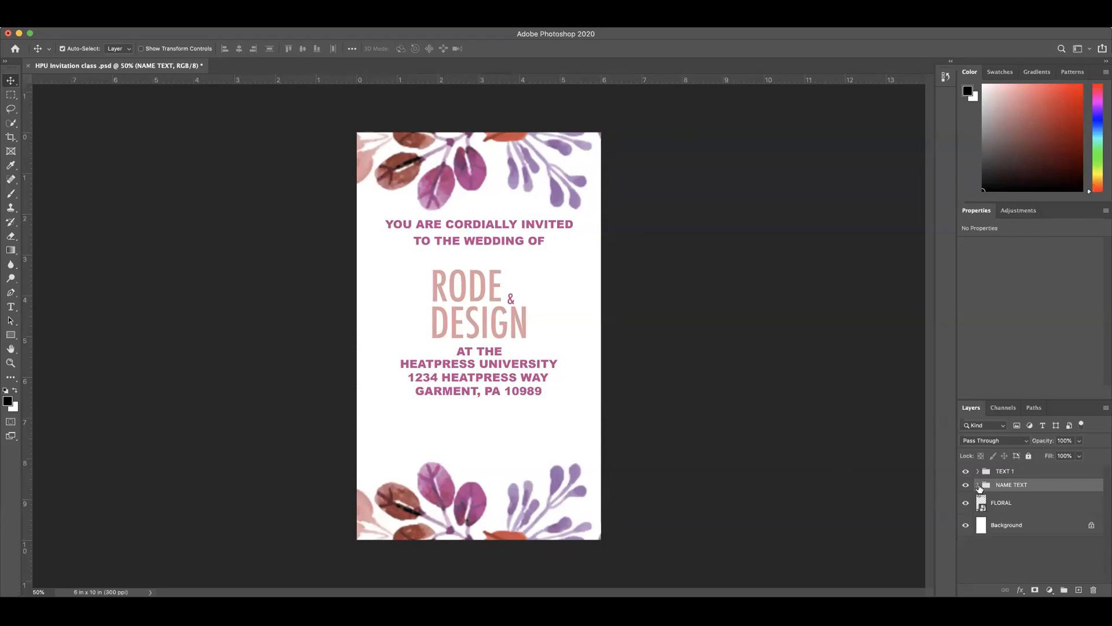
left_click(977, 485)
left_click_drag(1019, 566, 1020, 582)
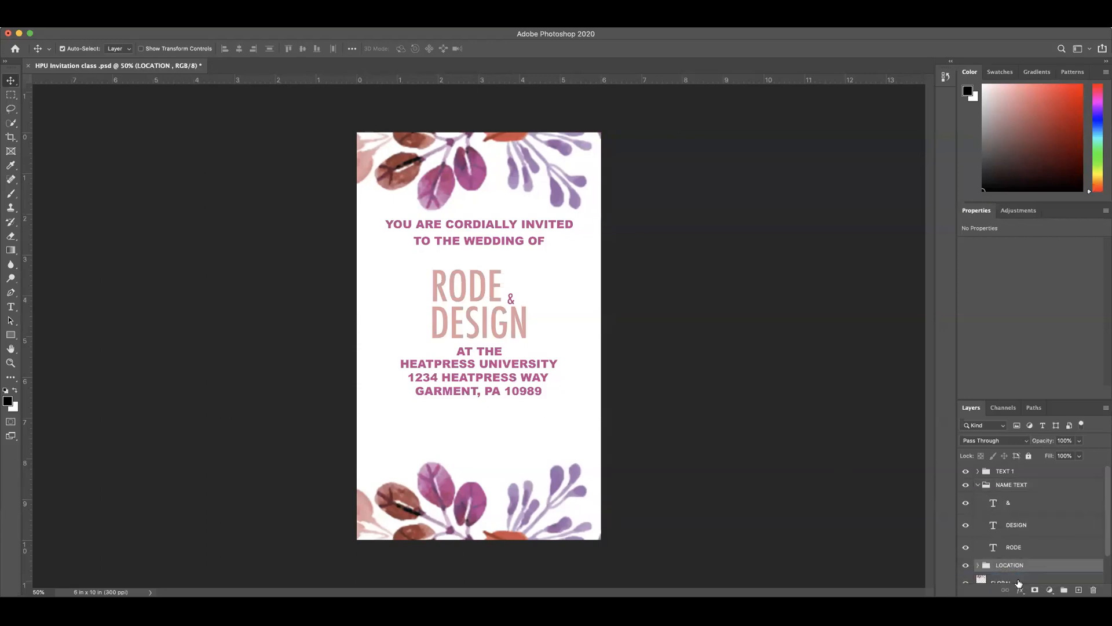
Step: Collapse the NAME TEXT group and nudge it up slightly to open space above the venue text
left_click(978, 485)
left_click(1003, 487)
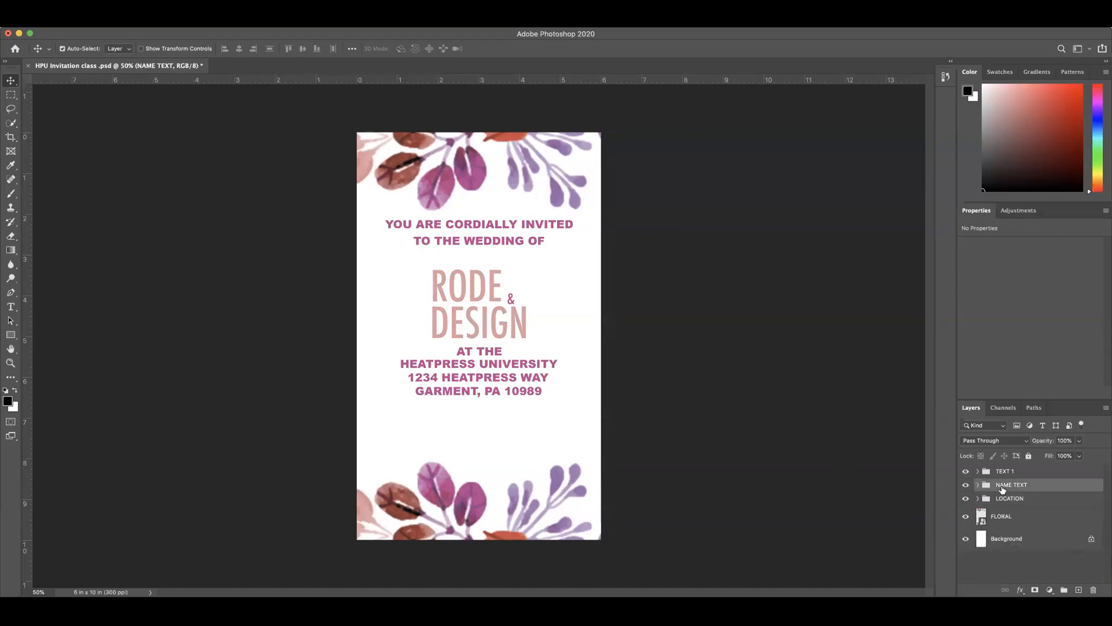
key("shift+Up")
key("shift+Up")
key("shift+Up")
key("shift+Up")
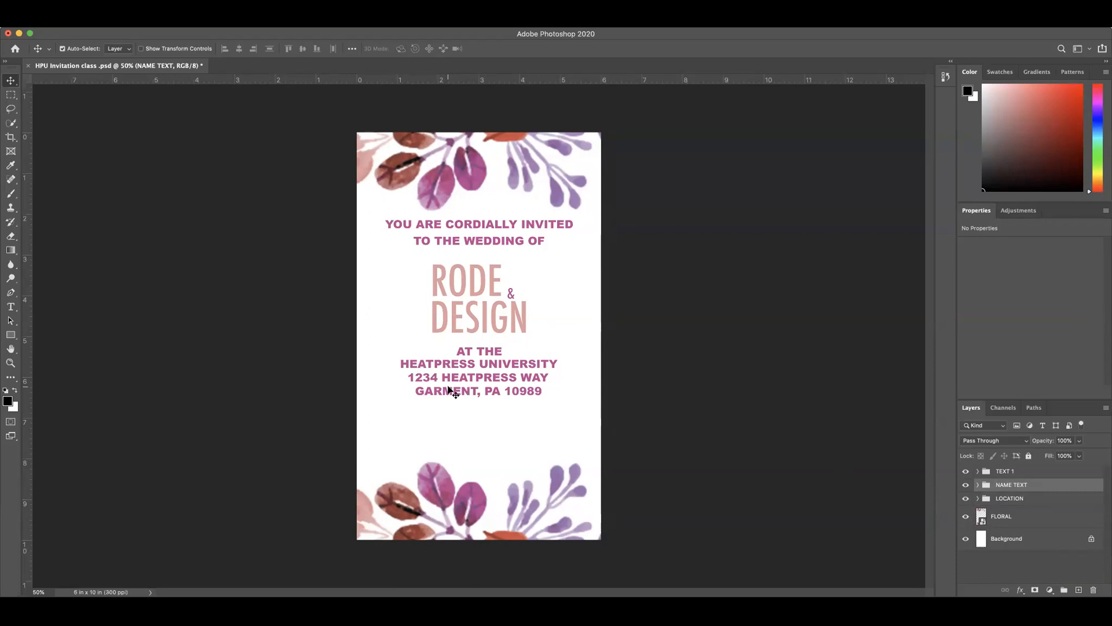
Step: Duplicate the TO THE WEDDING OF line below the venue address and replace the copy's text with SATURDAY
left_click(509, 241)
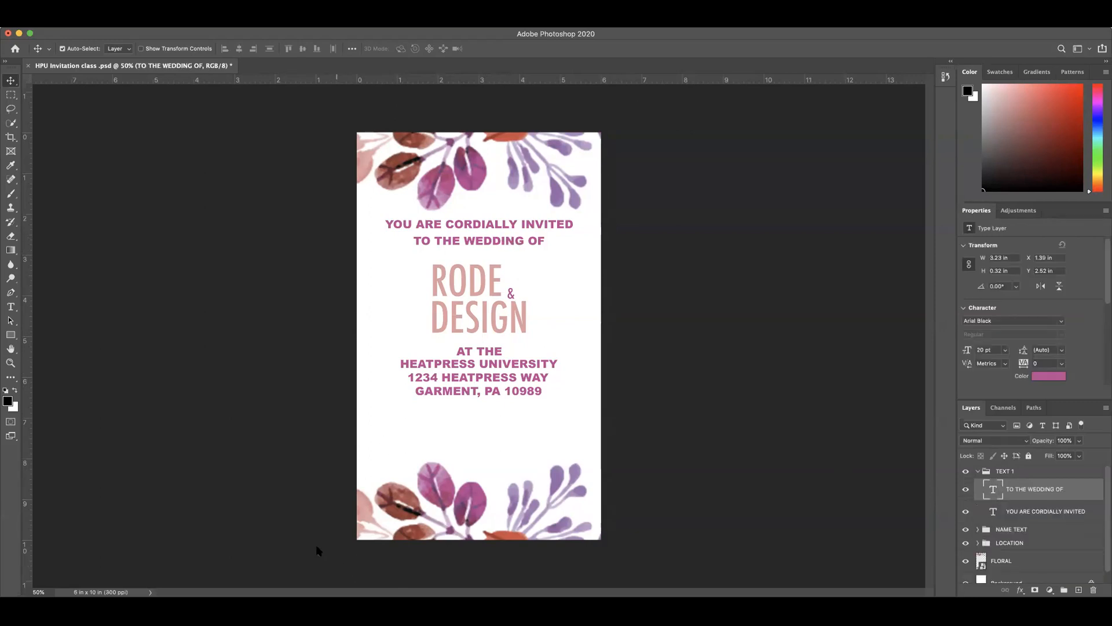
left_click(498, 392)
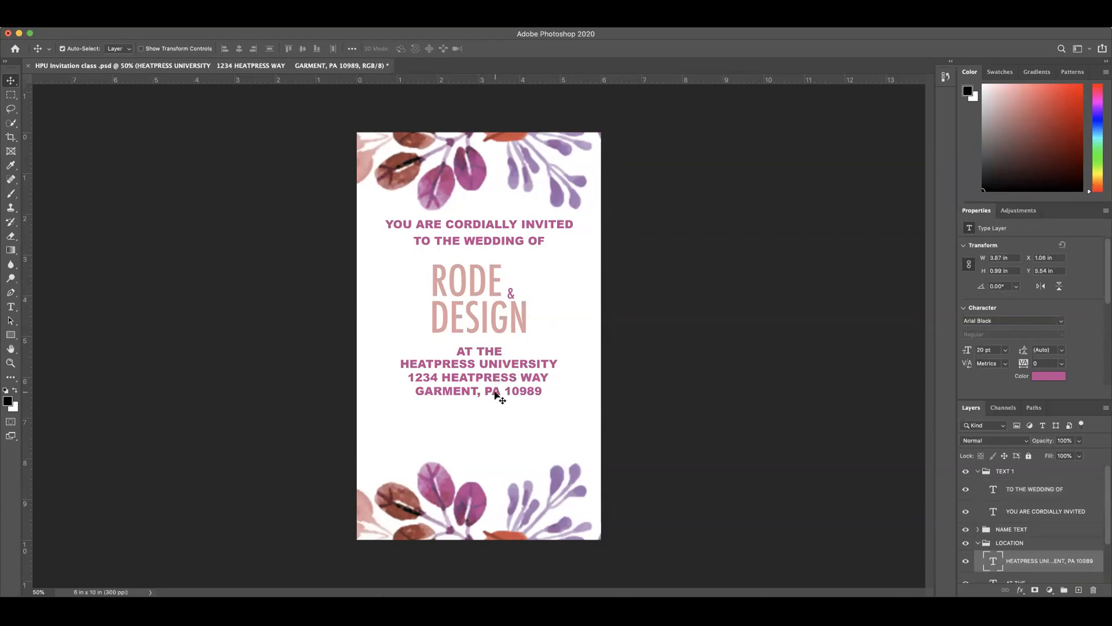
left_click(499, 244)
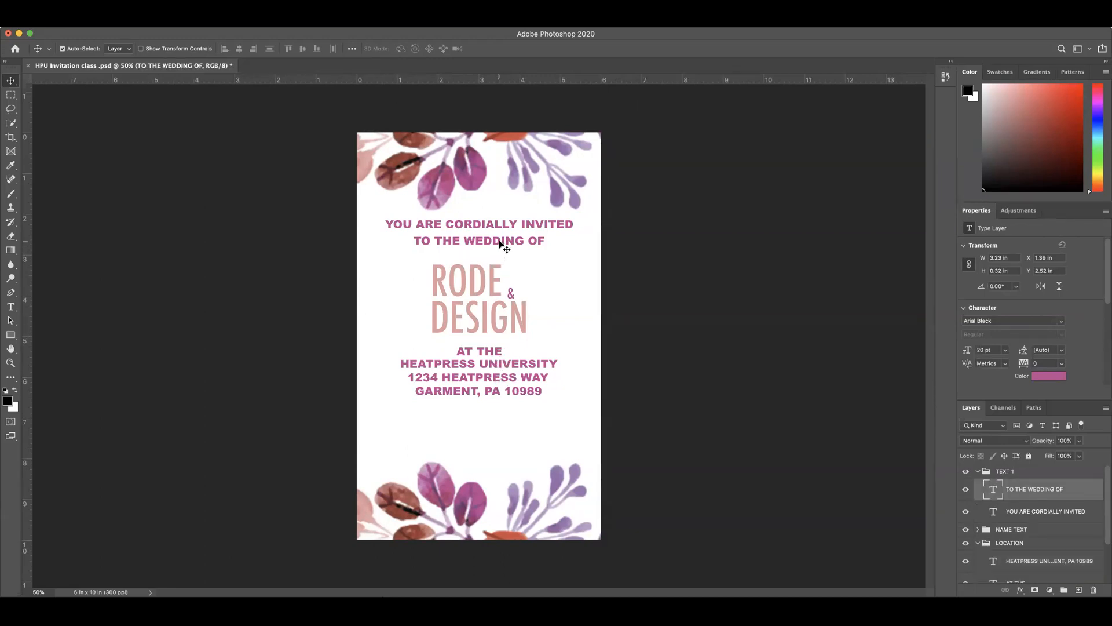
key("super")
left_click_drag(499, 242, 487, 411, "alt")
double_click(486, 410)
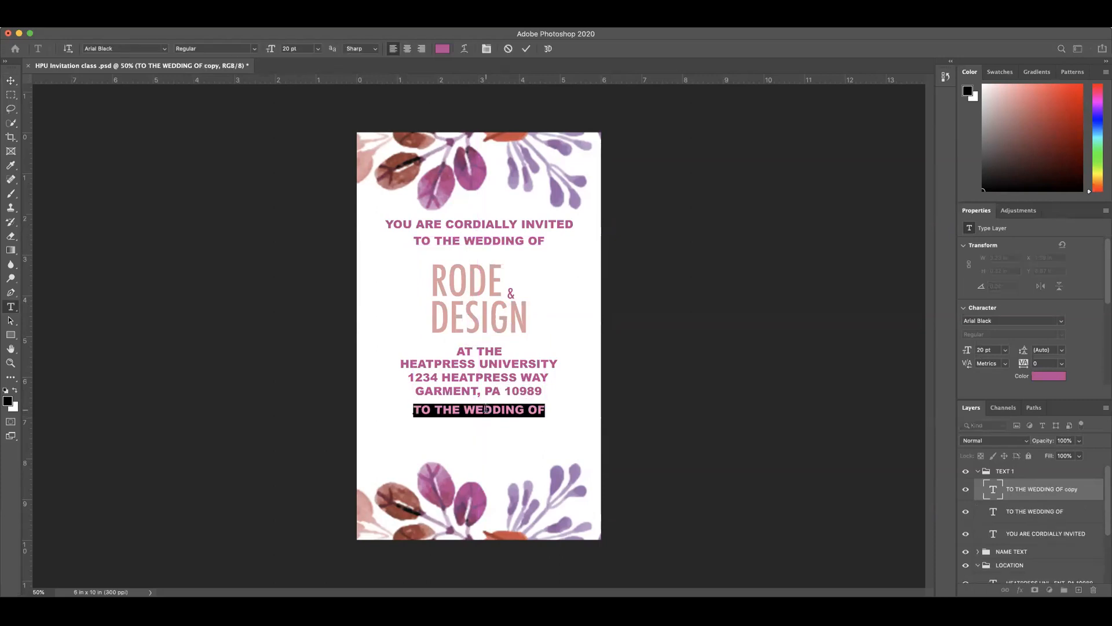
type("SATURDAY")
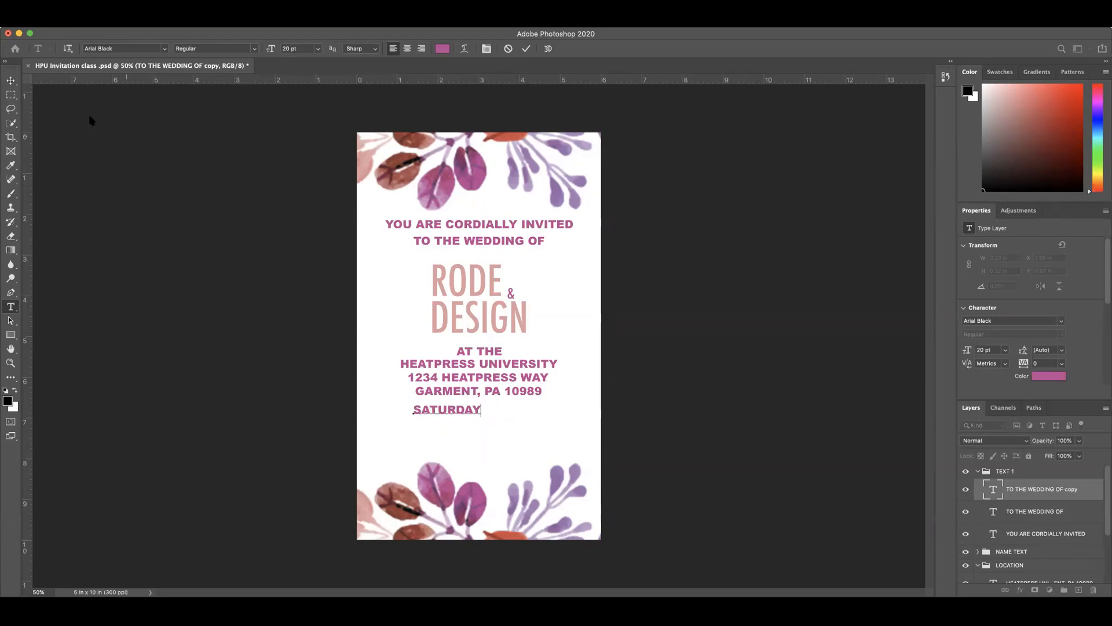
left_click(11, 80)
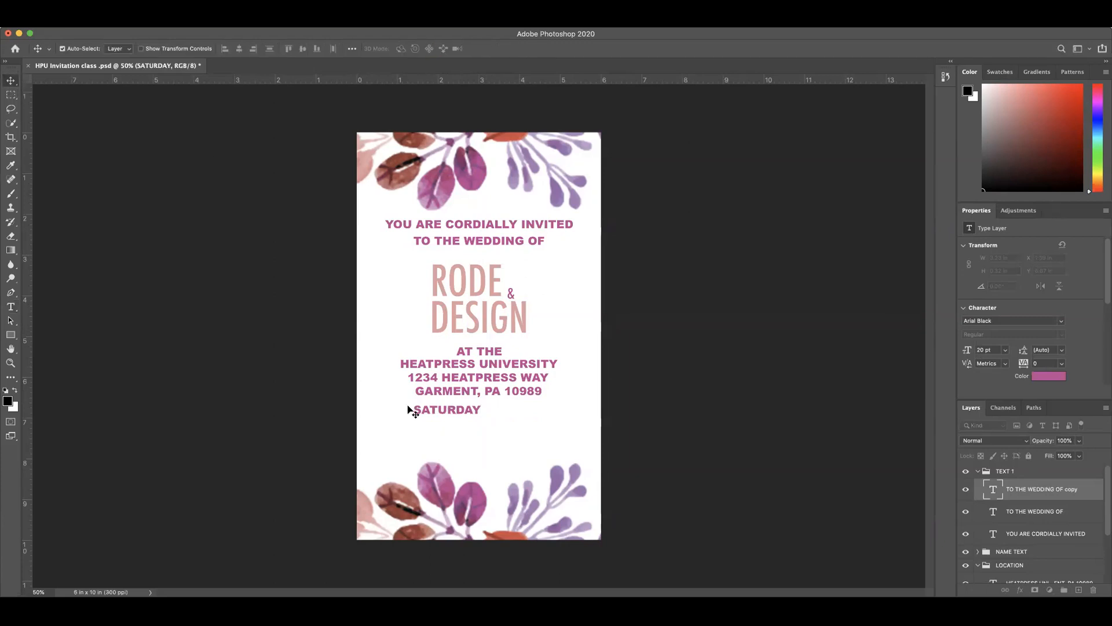
Step: Extend the SATURDAY line to read SATURDAY, JANUARY 30, 2021
double_click(476, 410)
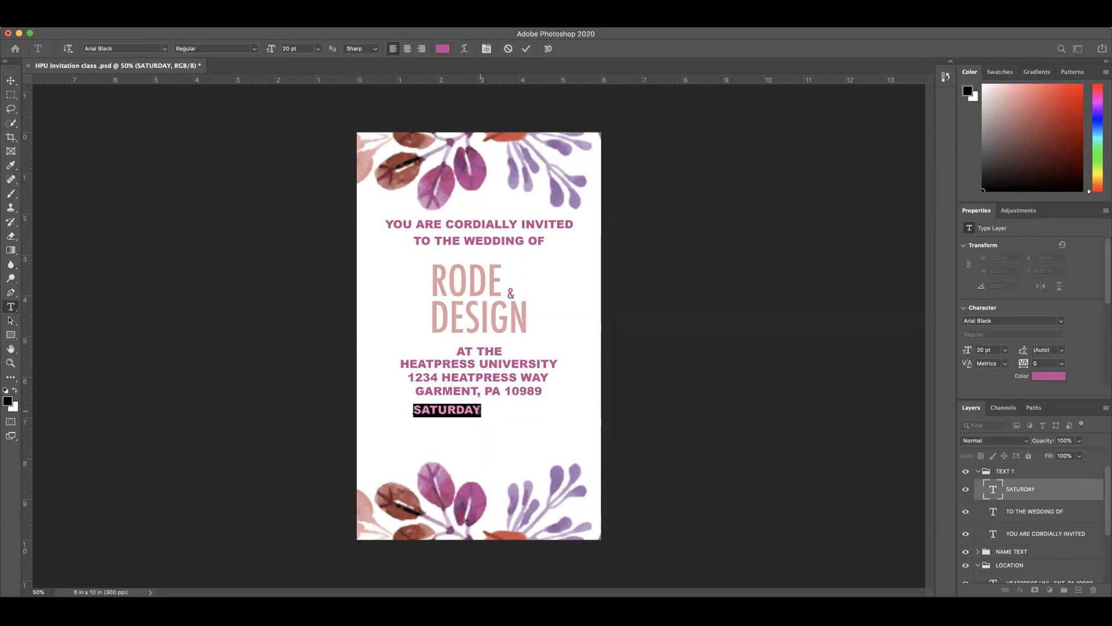
left_click(480, 410)
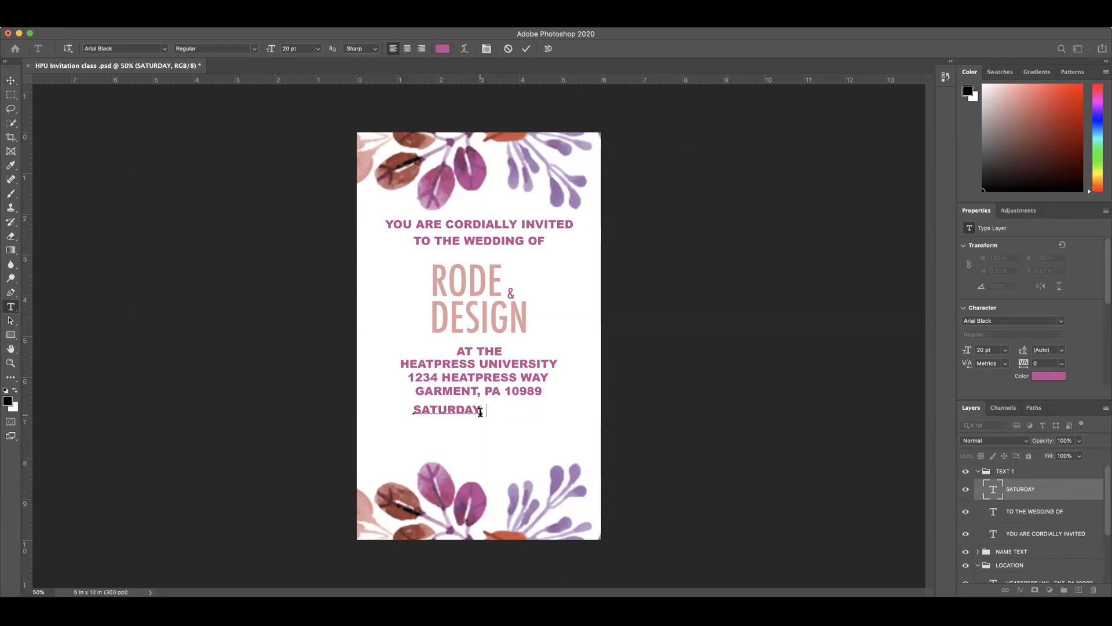
type("JANUARY")
type("30")
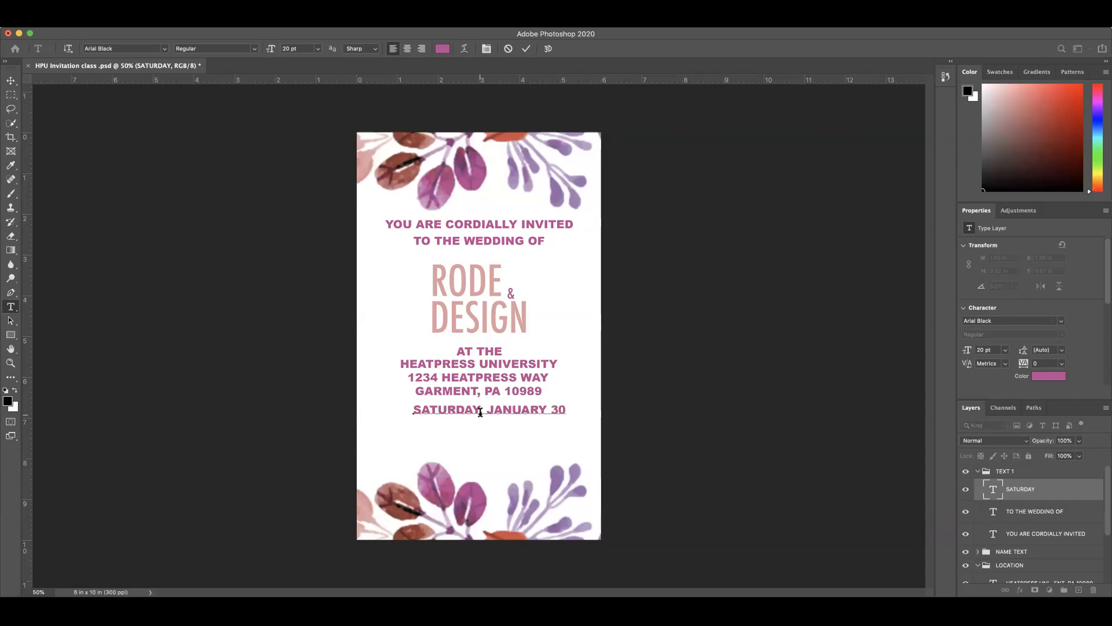
type("2021")
left_click(526, 49)
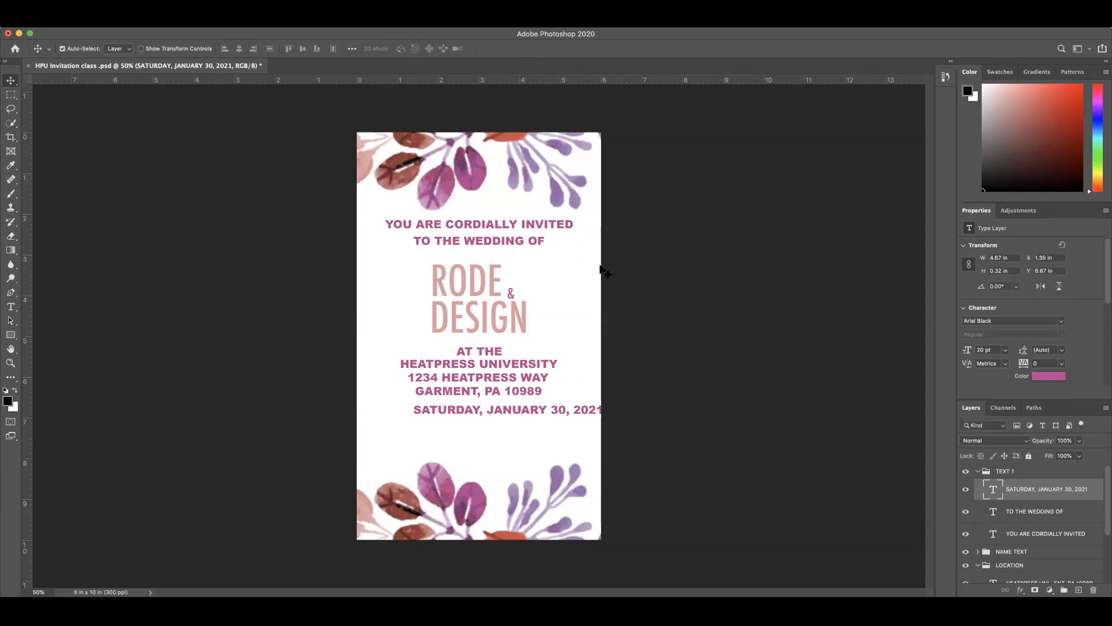
Step: Move the date line back within the page and align its horizontal center to the canvas
left_click_drag(528, 412, 501, 412)
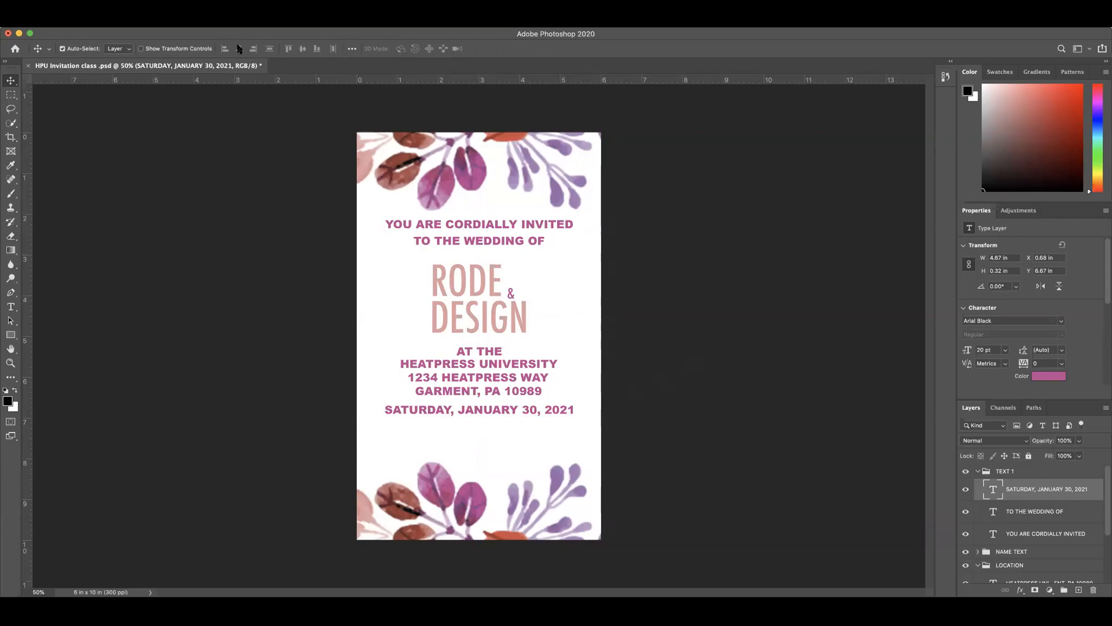
left_click(351, 48)
left_click(386, 148)
left_click(379, 155)
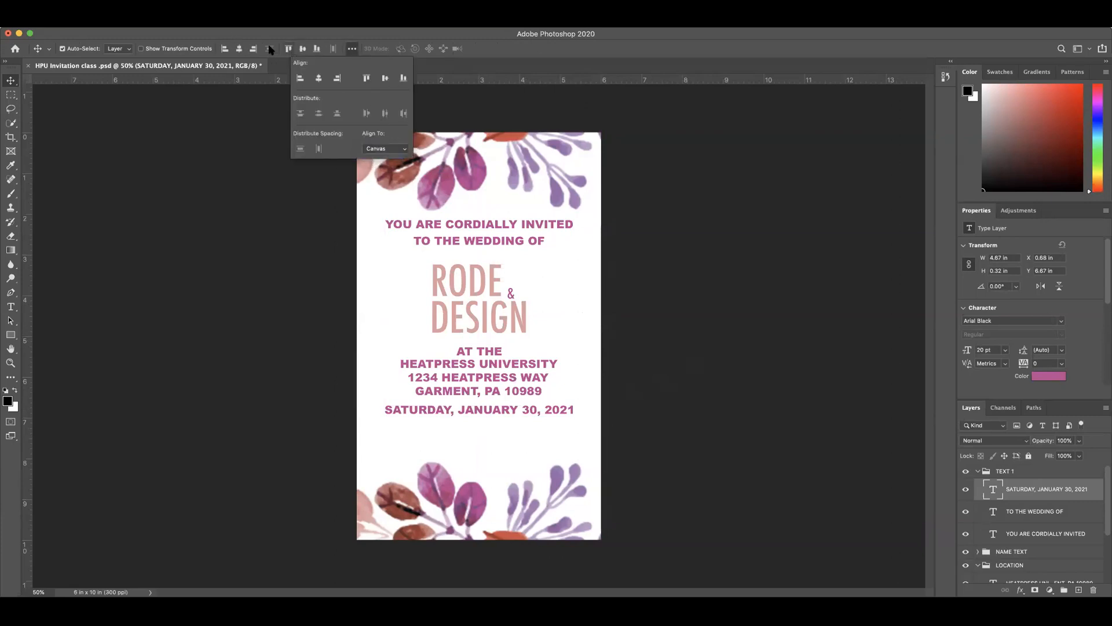
left_click(238, 49)
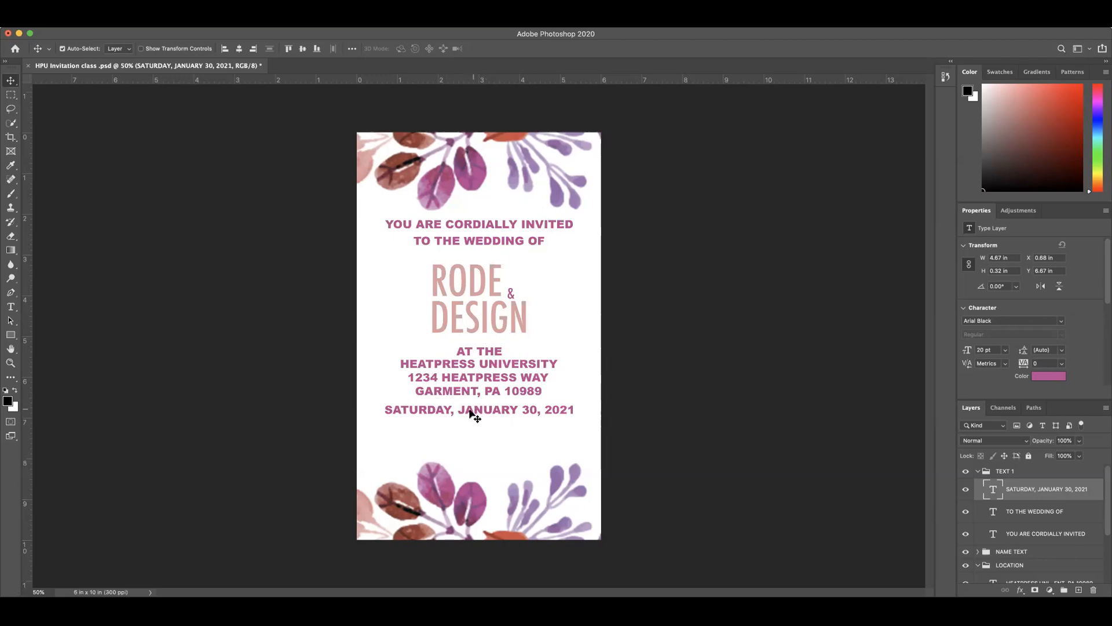
key("super")
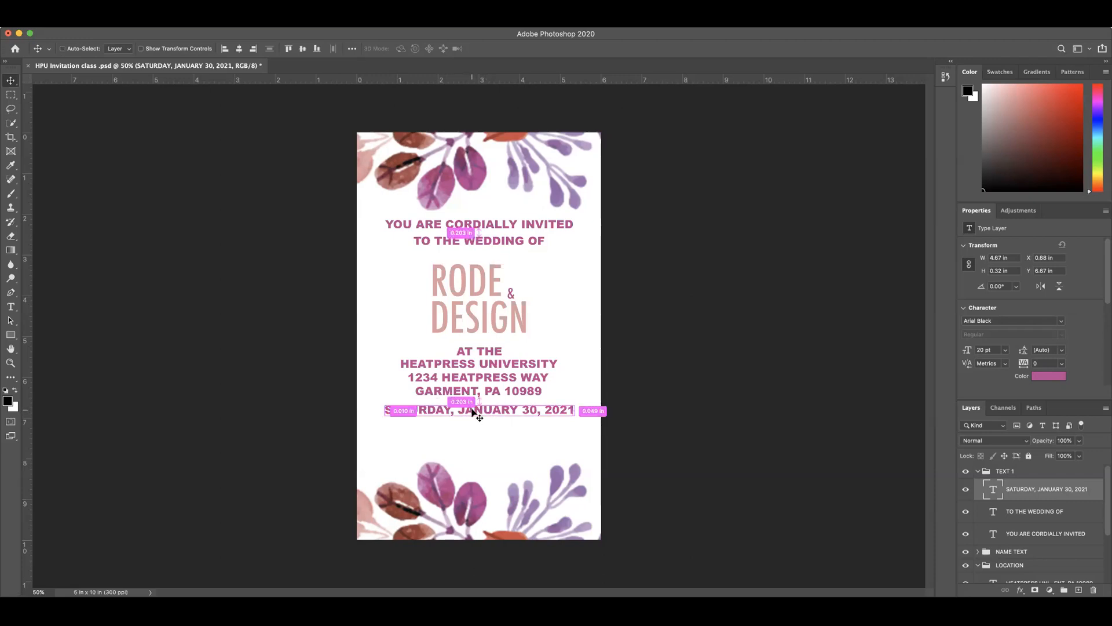
key("super")
left_click_drag(472, 410, 471, 426)
key("super+z")
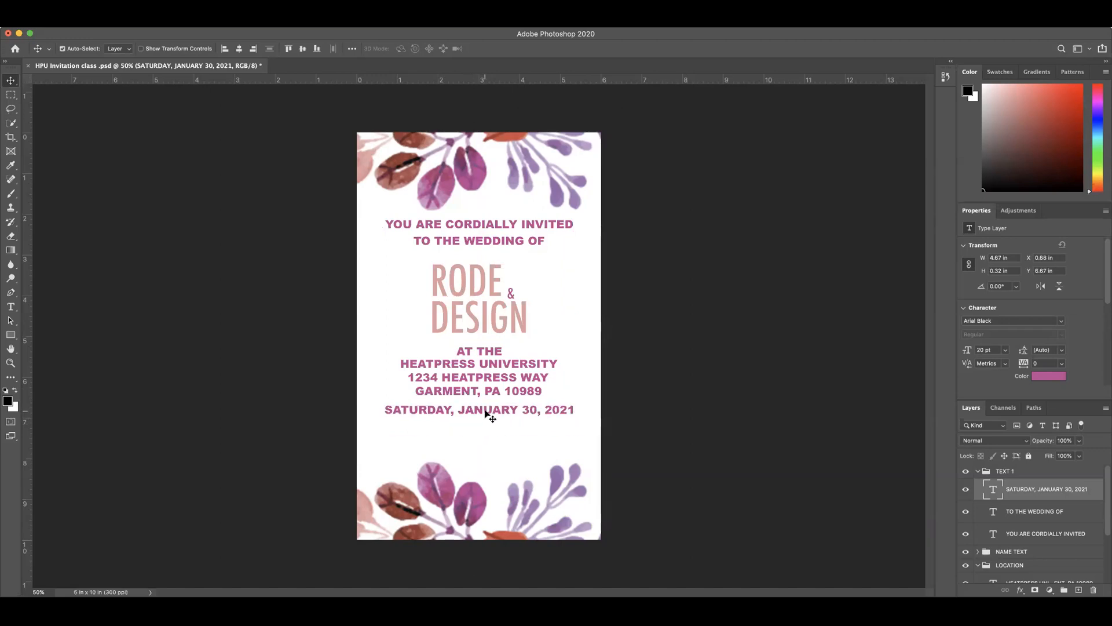
Step: Duplicate the date line directly below itself and select the copy's text for editing
key("super")
left_click_drag(485, 415, 486, 430)
double_click(485, 428)
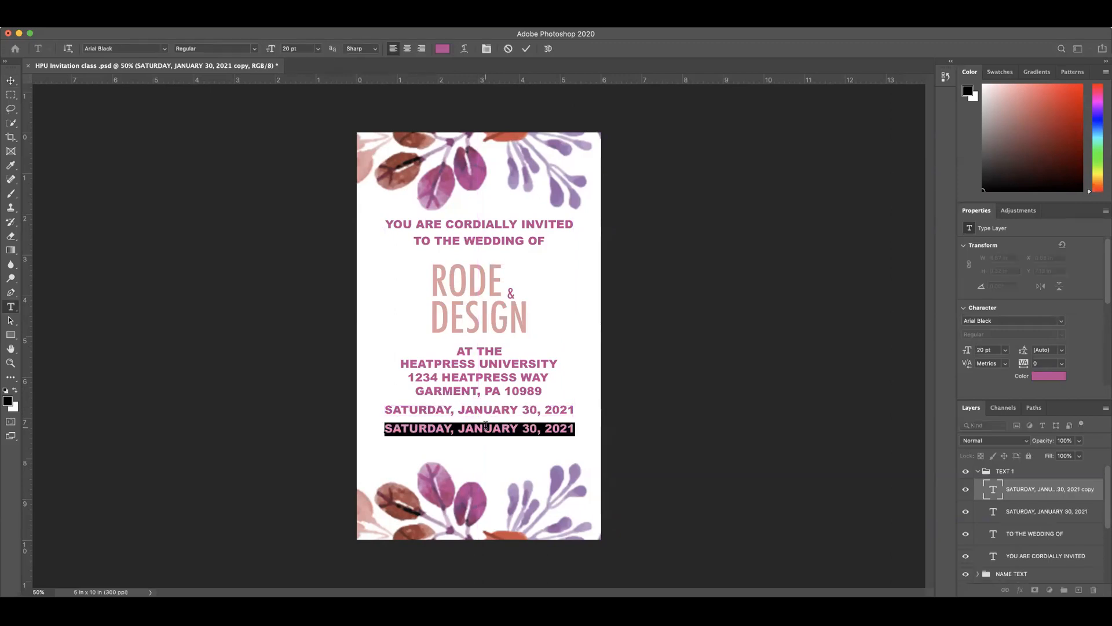
Step: Replace the copied date with FORMAL RECEPTION TO FOLLOW and center the line just beneath the date
type("FORMAL ")
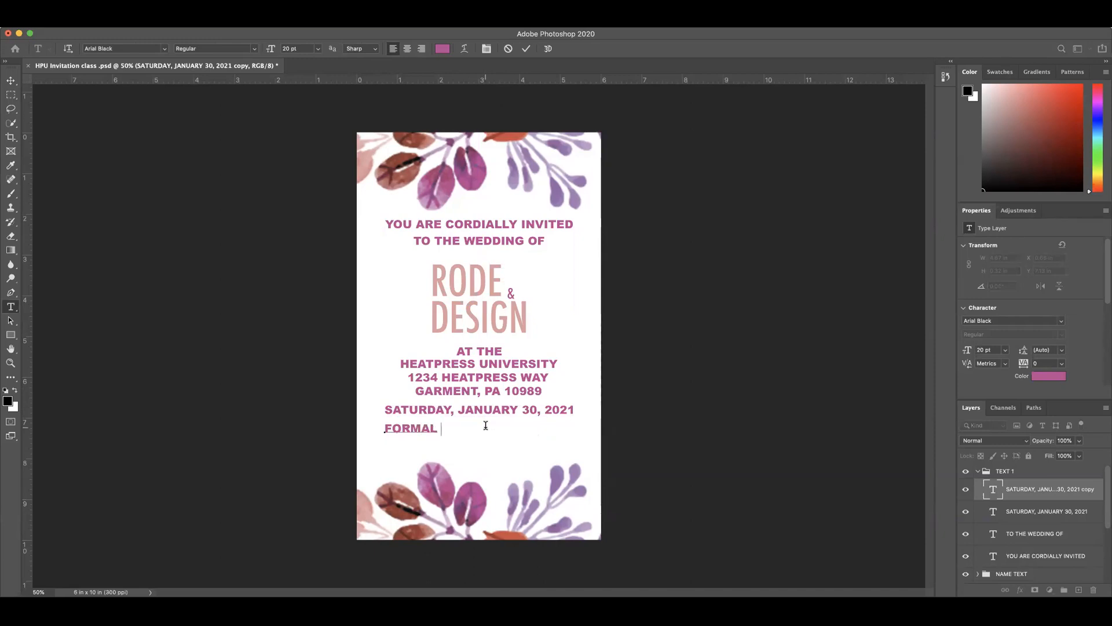
type("RECEPTION TO FO")
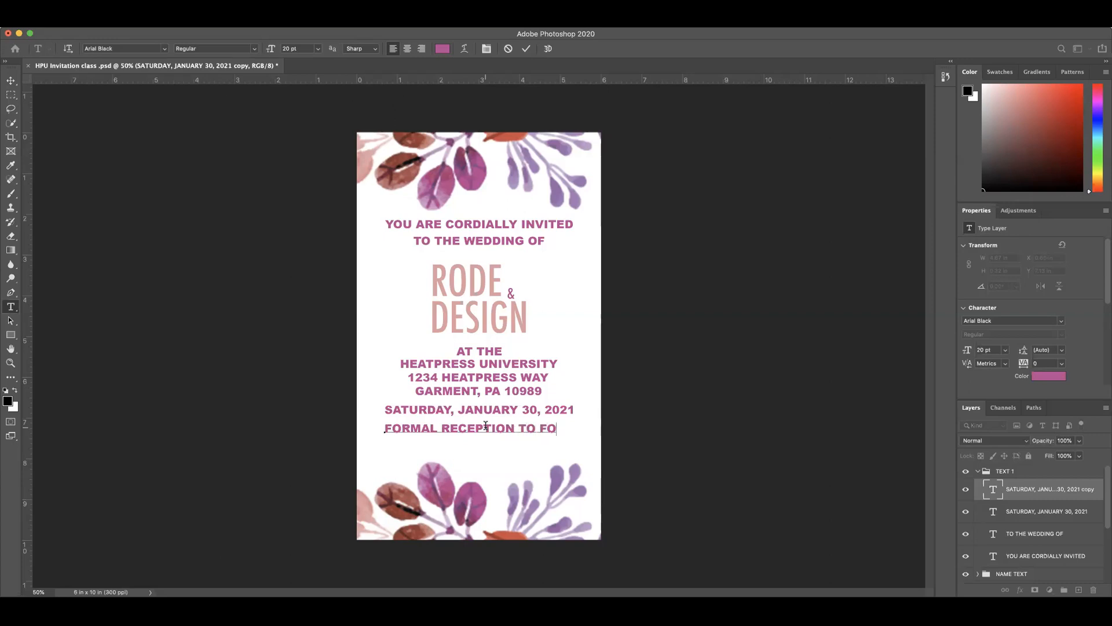
type("LLOW")
left_click(525, 49)
key("v")
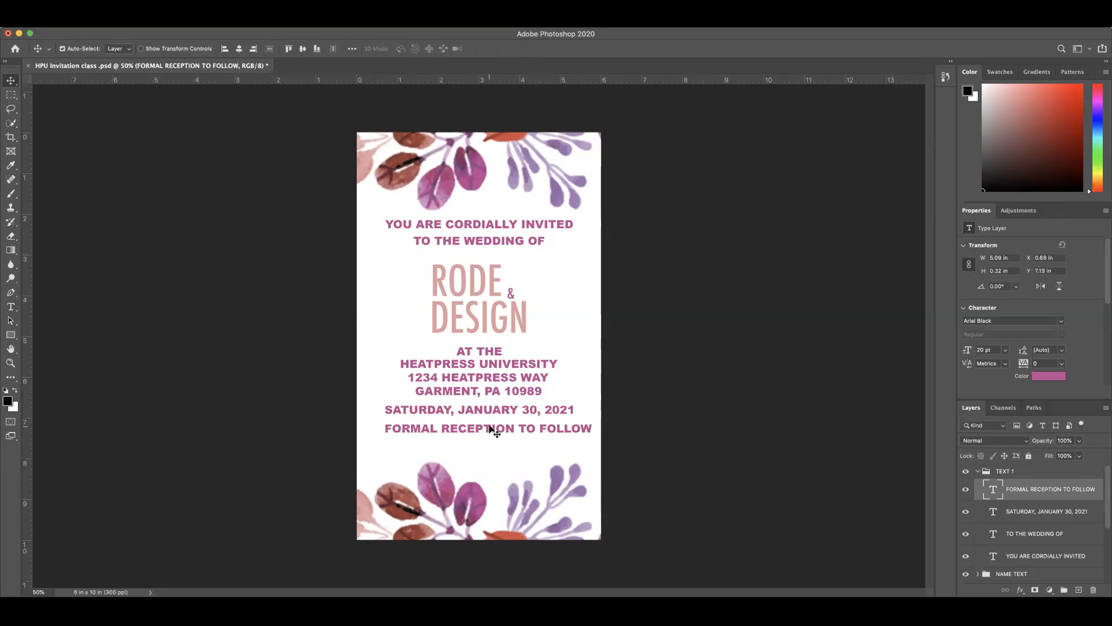
left_click_drag(490, 427, 479, 426)
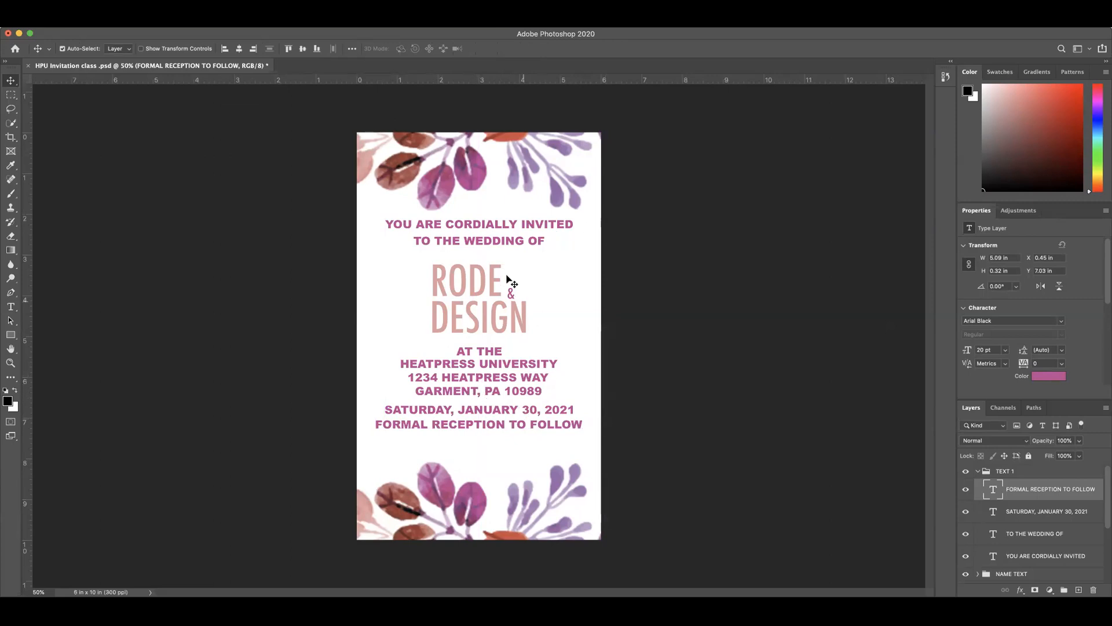
Step: Move the TO THE WEDDING OF line below the reception line and nudge it down toward the lower flowers
left_click(497, 243)
left_click_drag(498, 244, 487, 443)
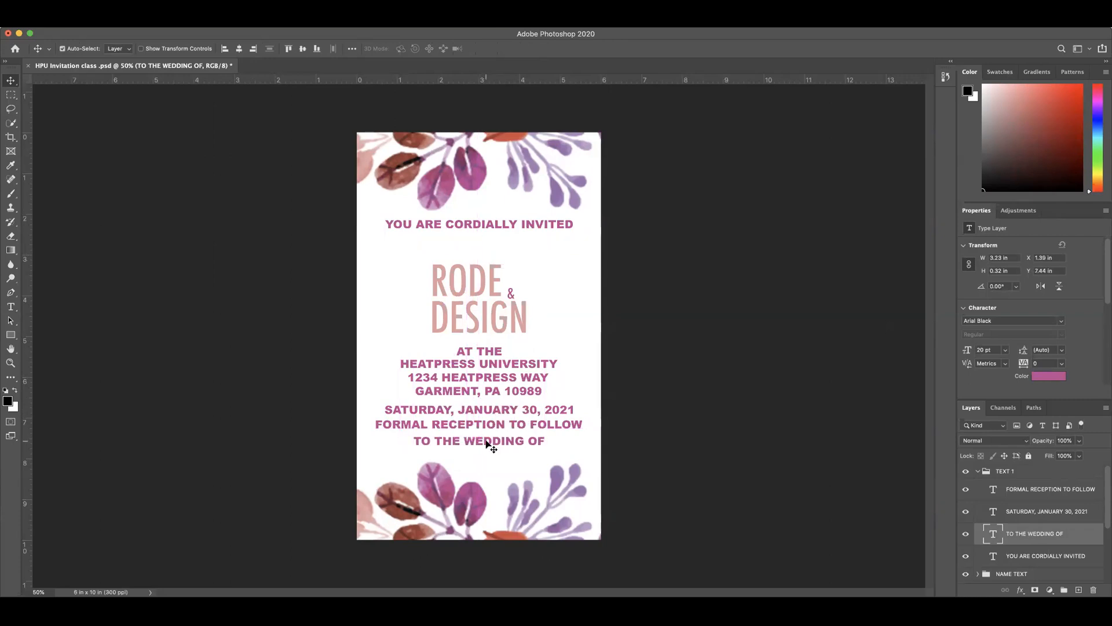
key("shift+Down")
key("shift+Down")
key("shift+Down")
key("shift+Down")
key("shift+Down")
double_click(487, 445)
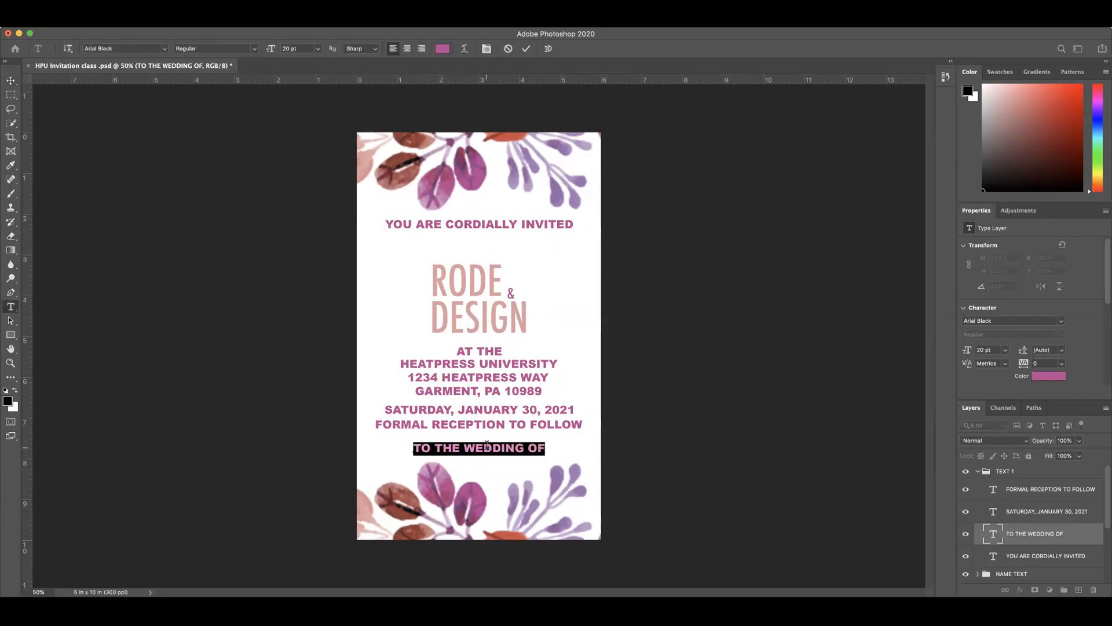
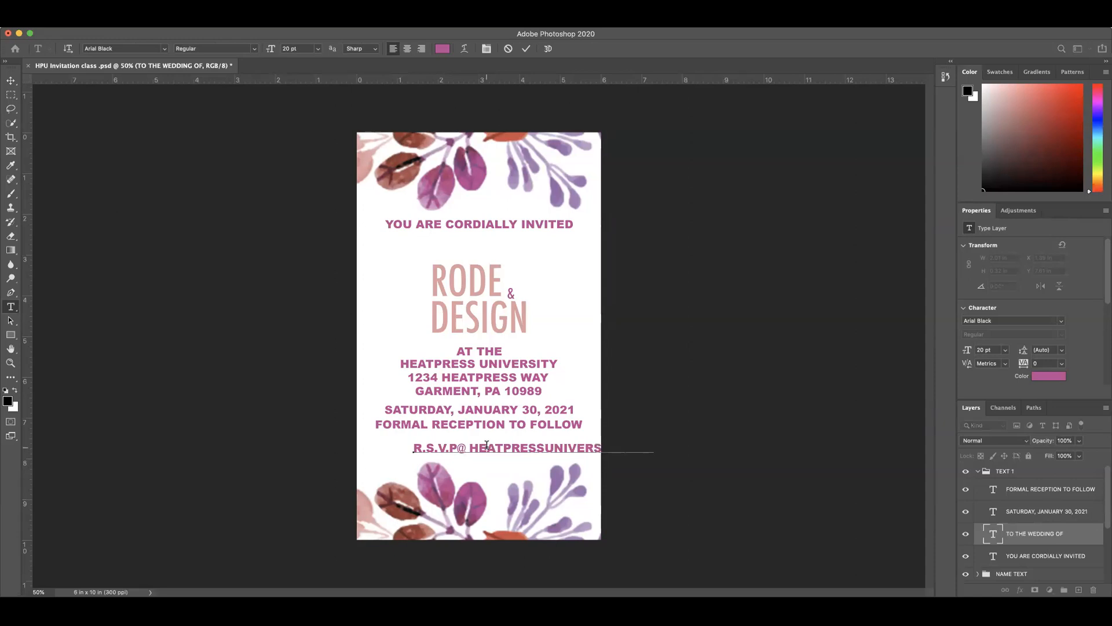
left_click(526, 49)
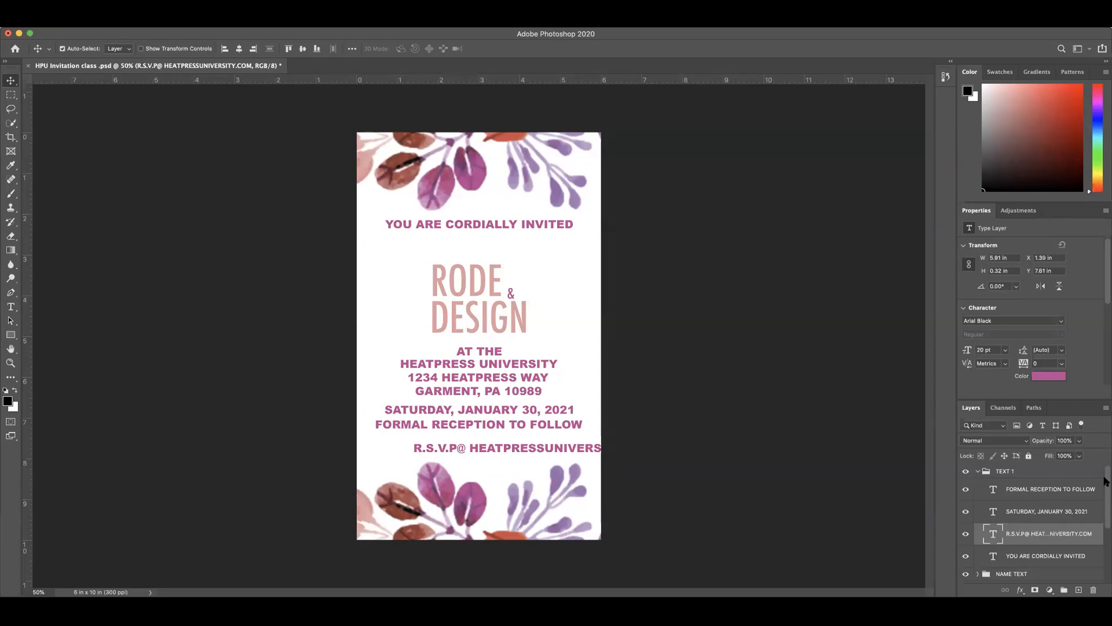
Step: Set the R.S.V.P line's font size to 10 pt and center it above the lower flowers
double_click(992, 534)
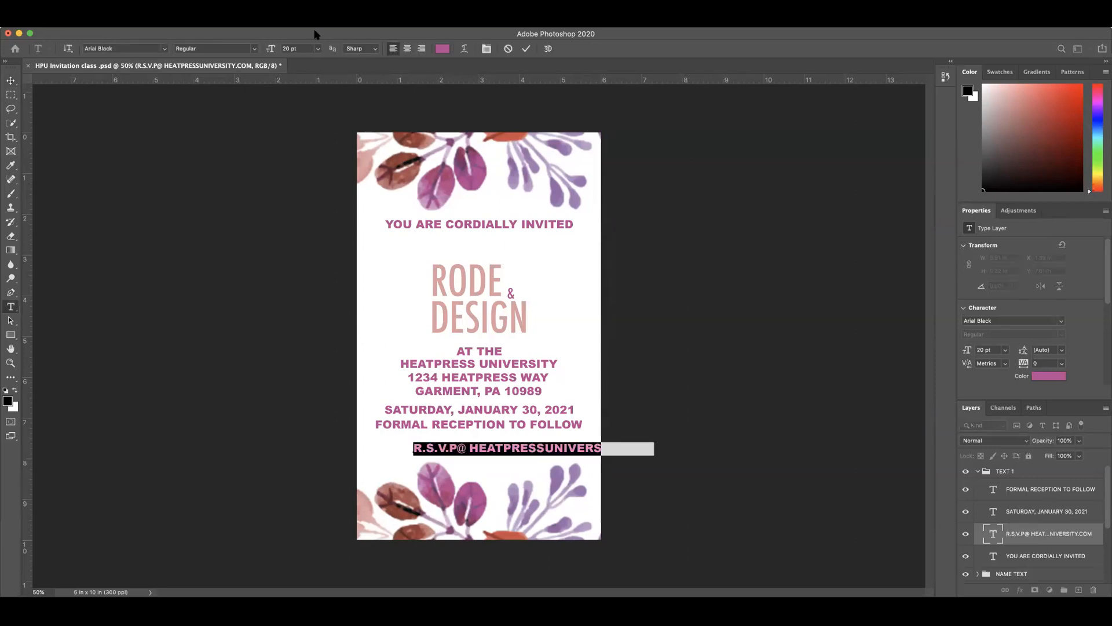
left_click_drag(272, 50, 264, 49)
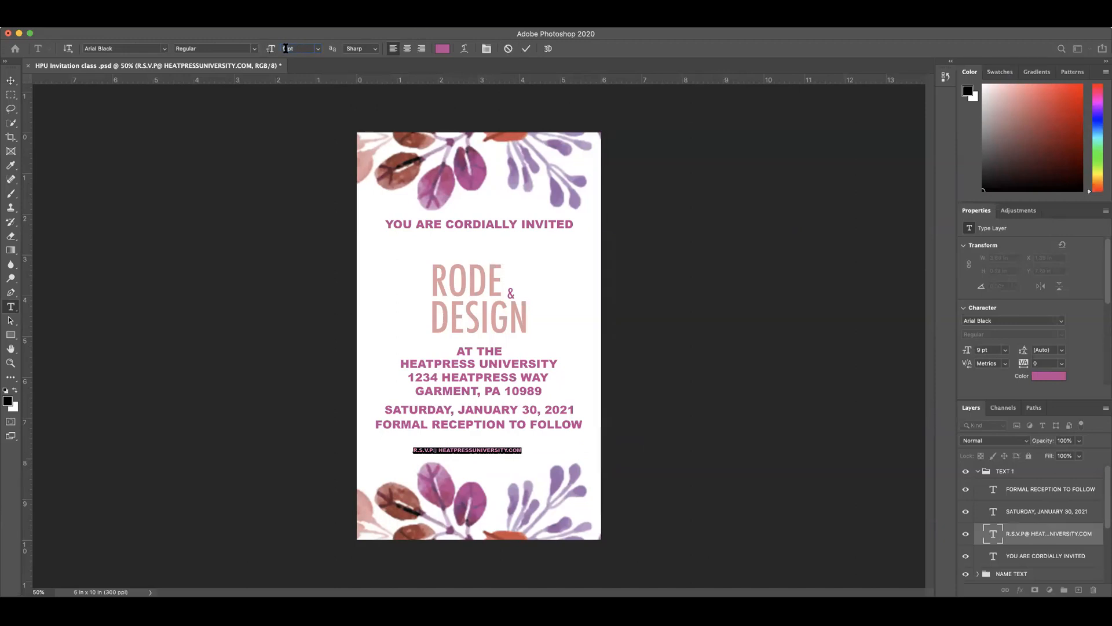
double_click(285, 48)
type("10")
key("Return")
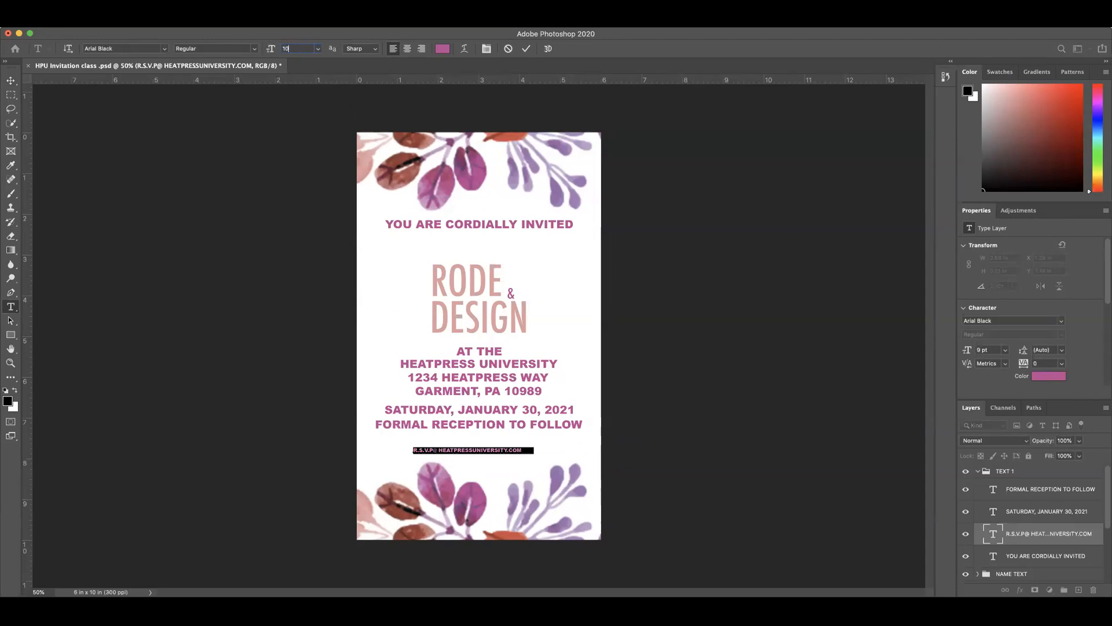
left_click(526, 50)
key("v")
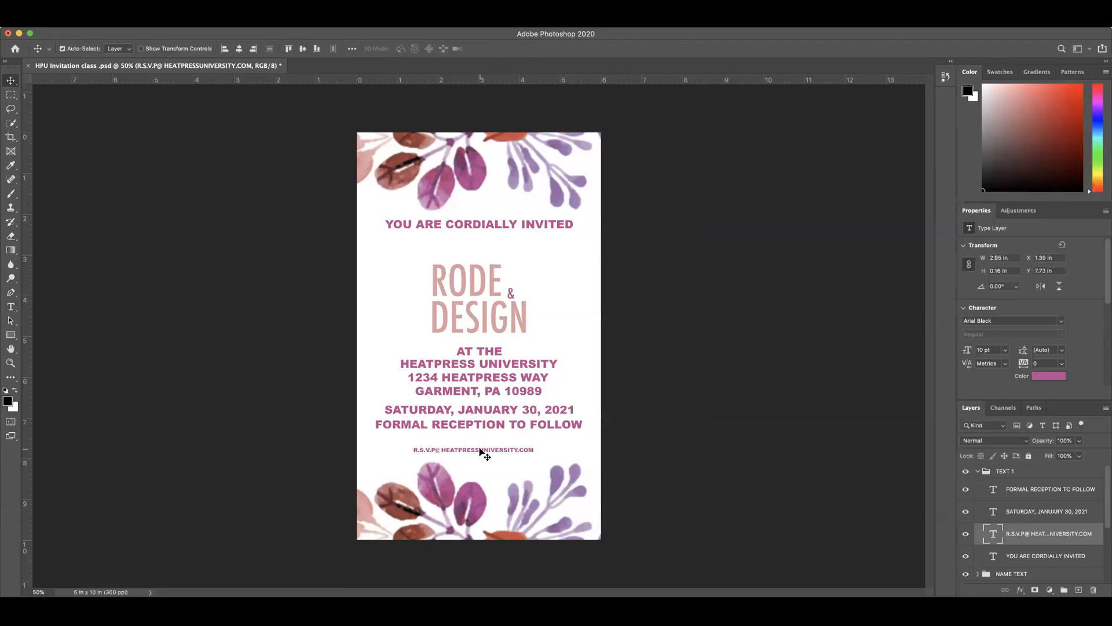
left_click_drag(481, 450, 485, 452)
scroll(1021, 544, "down", 4)
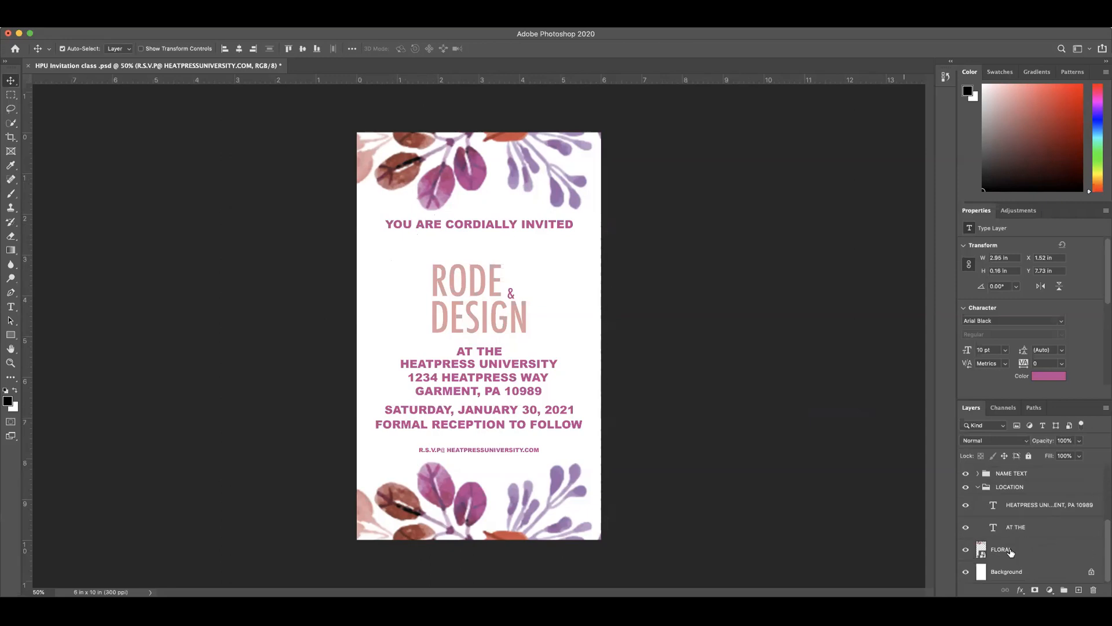
left_click(1004, 549)
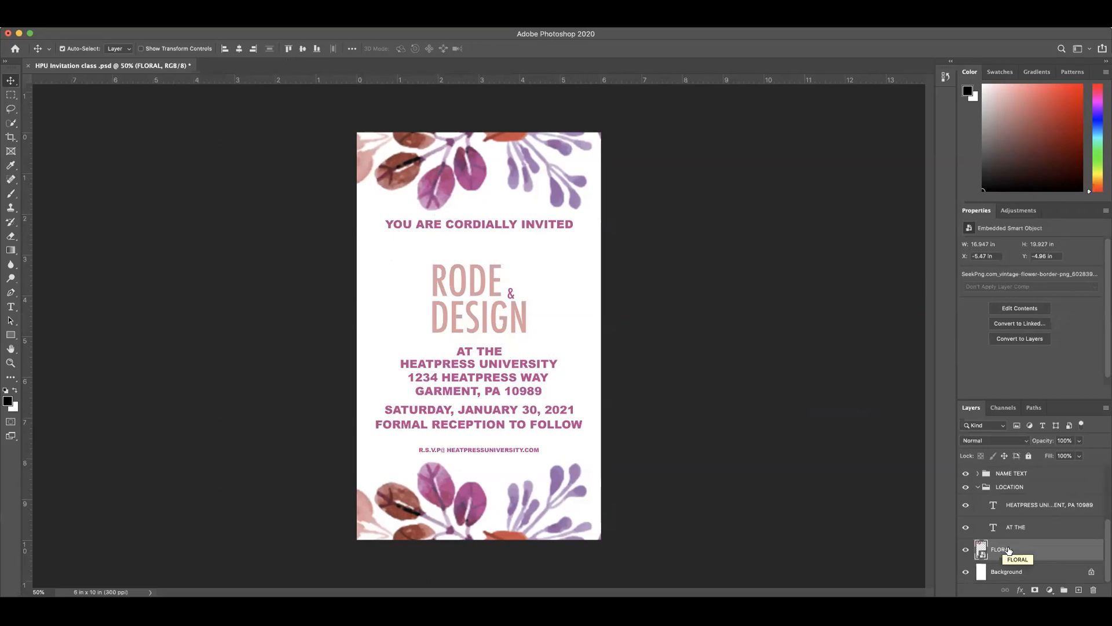
key("super+s")
left_click(108, 21)
left_click(151, 264)
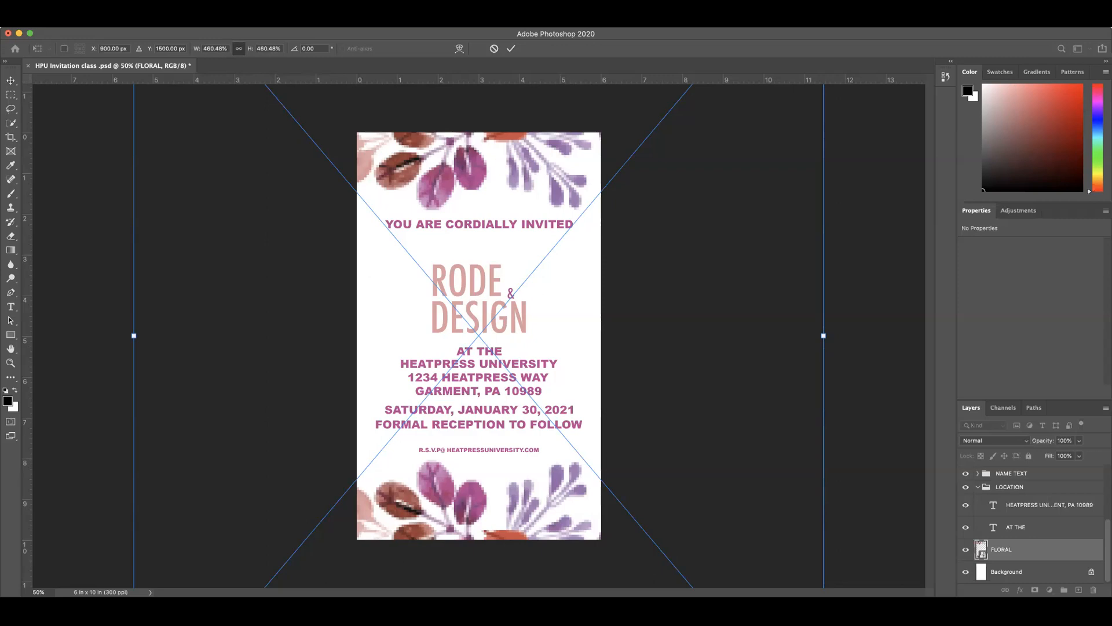
left_click(511, 49)
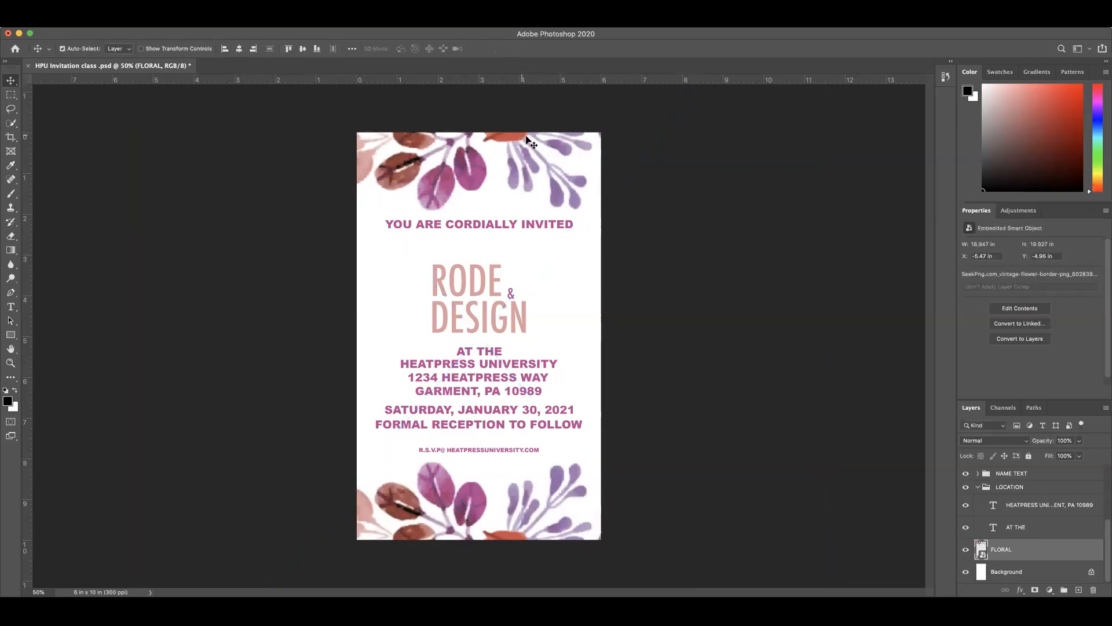
left_click(617, 261)
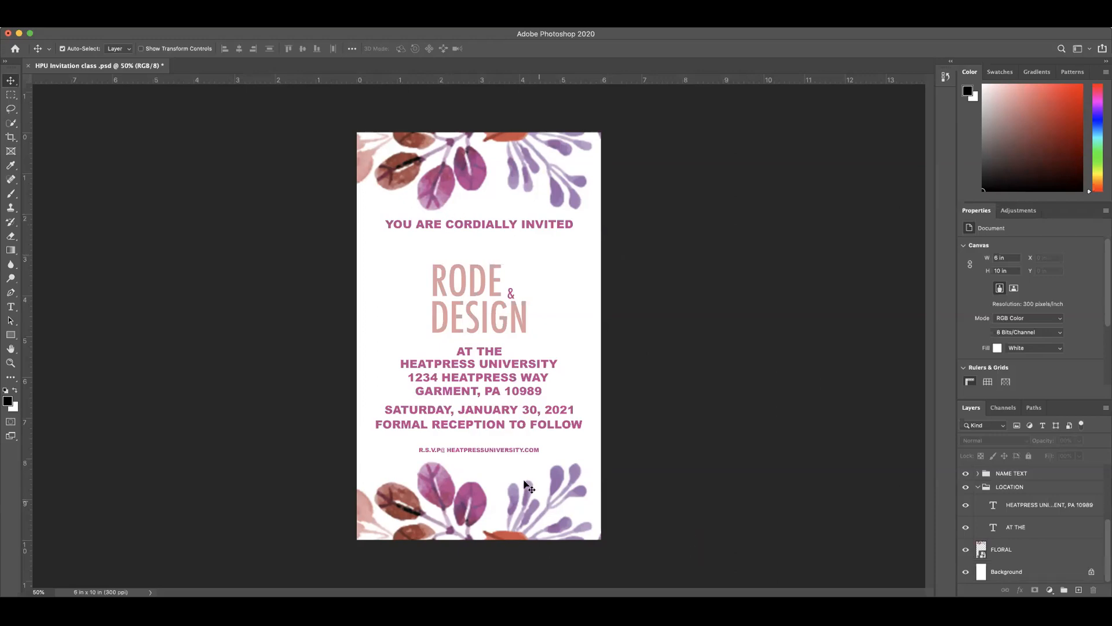
Step: Nudge the whole NAME TEXT group up, closer to the YOU ARE CORDIALLY INVITED heading
left_click(496, 450)
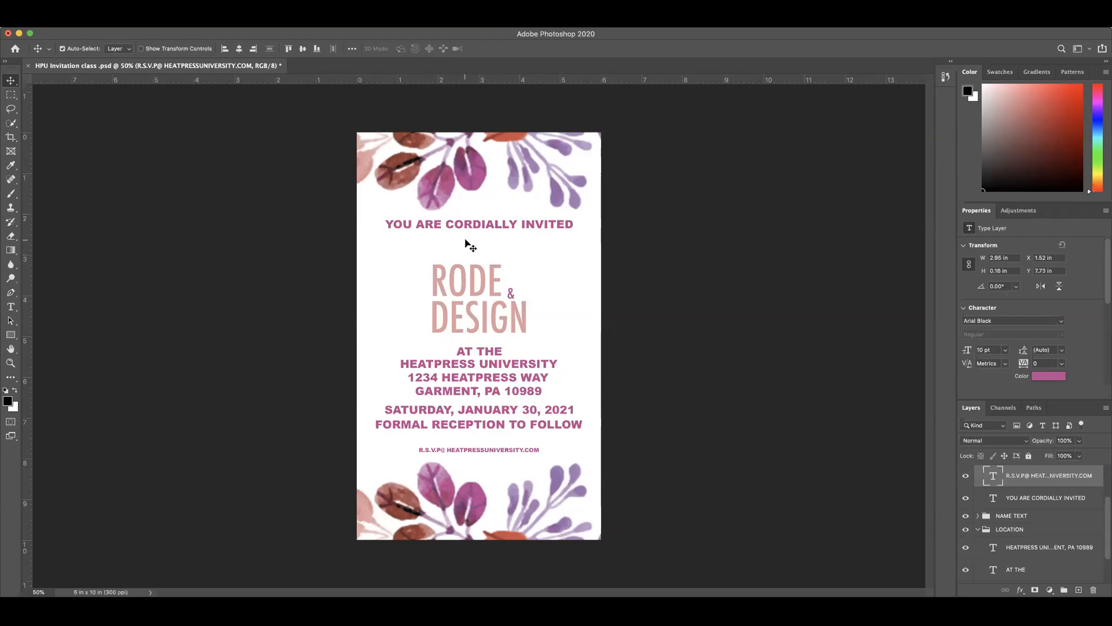
left_click(482, 288)
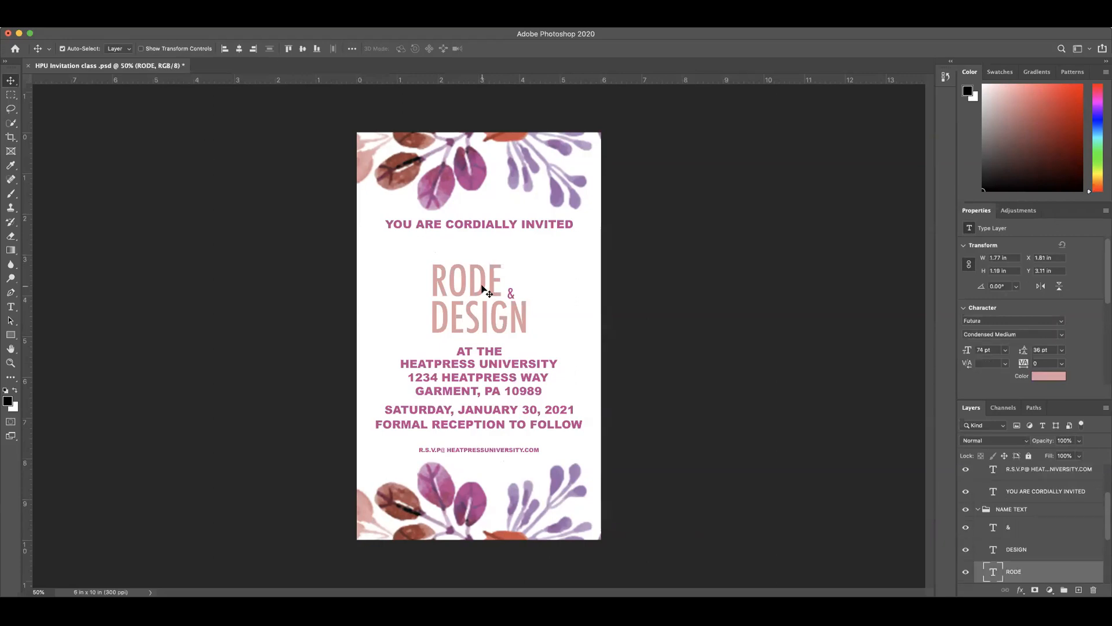
left_click(1013, 509)
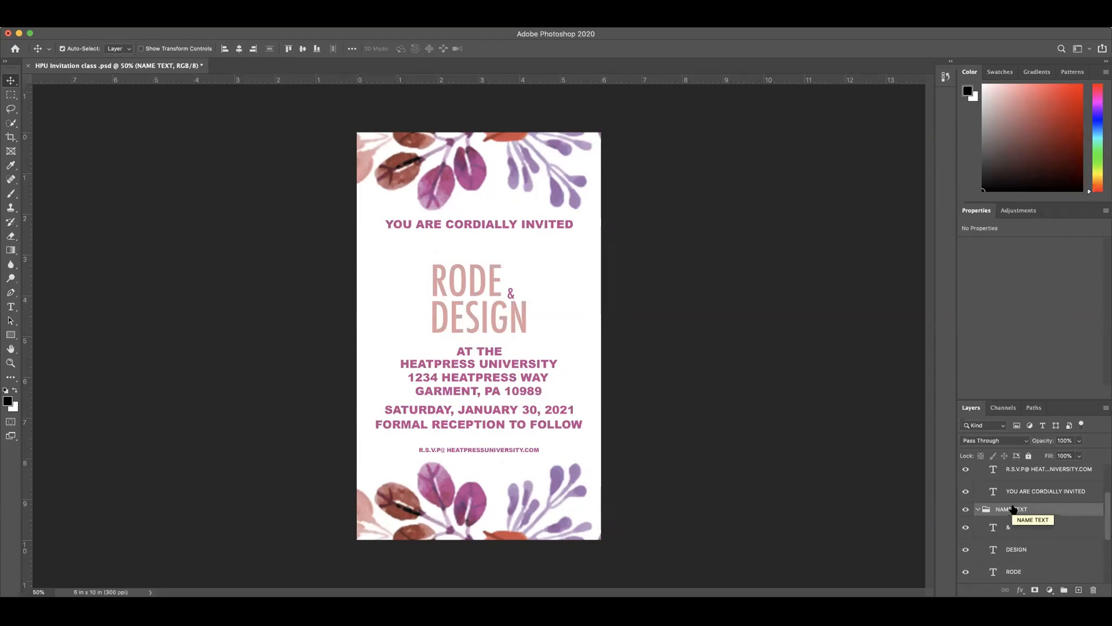
key("shift+Up")
key("shift+Up")
key("shift+Up")
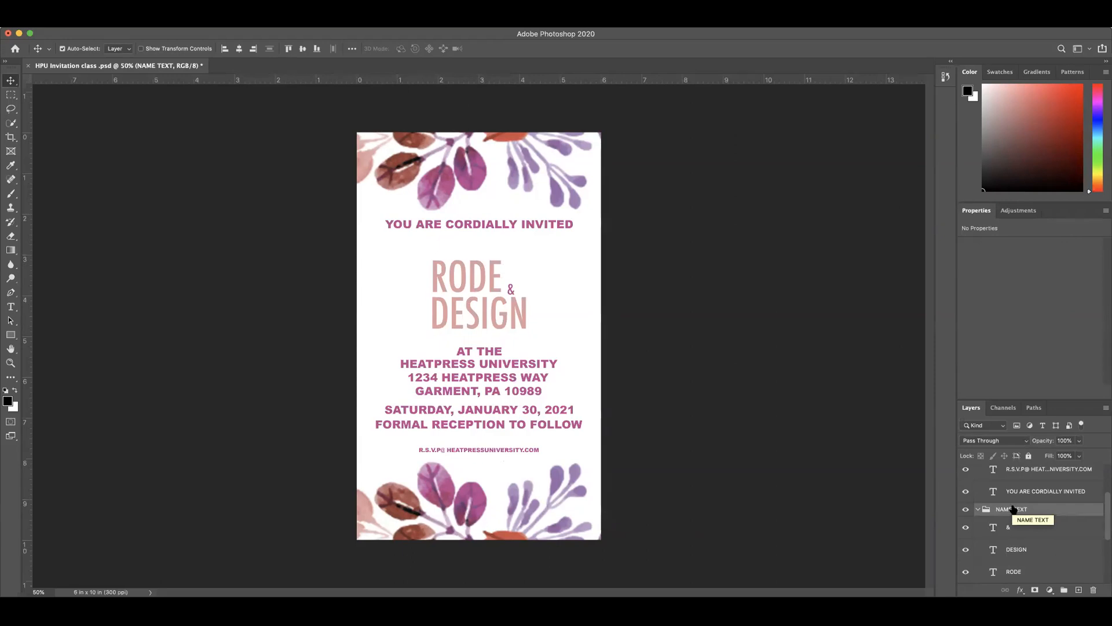
key("shift+Up")
key("shift+Up")
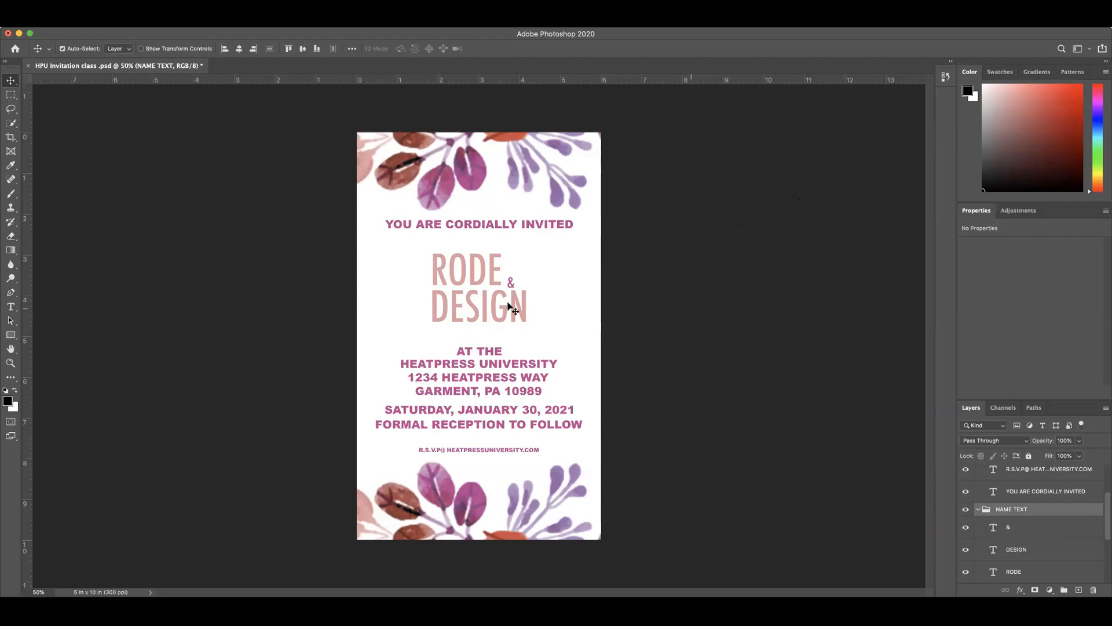
Step: Nudge the FORMAL RECEPTION TO FOLLOW line down to just above the R.S.V.P line
left_click(572, 413)
left_click(570, 425)
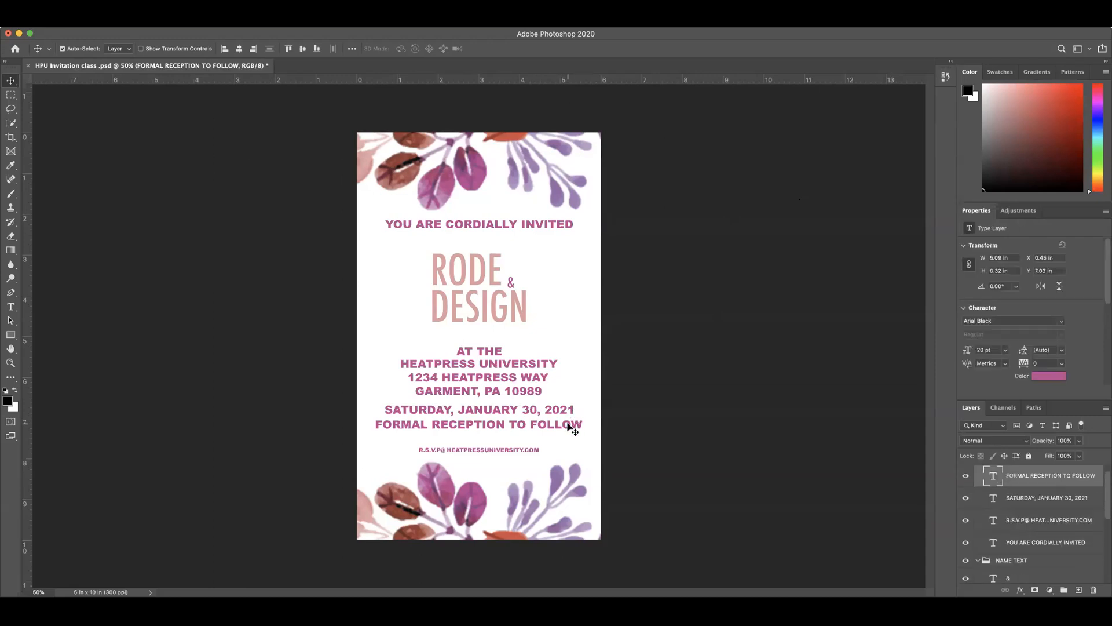
key("Down")
key("shift+Down")
key("shift+Down")
key("shift+Down")
key("shift+Down")
key("shift+Down")
key("shift+Down")
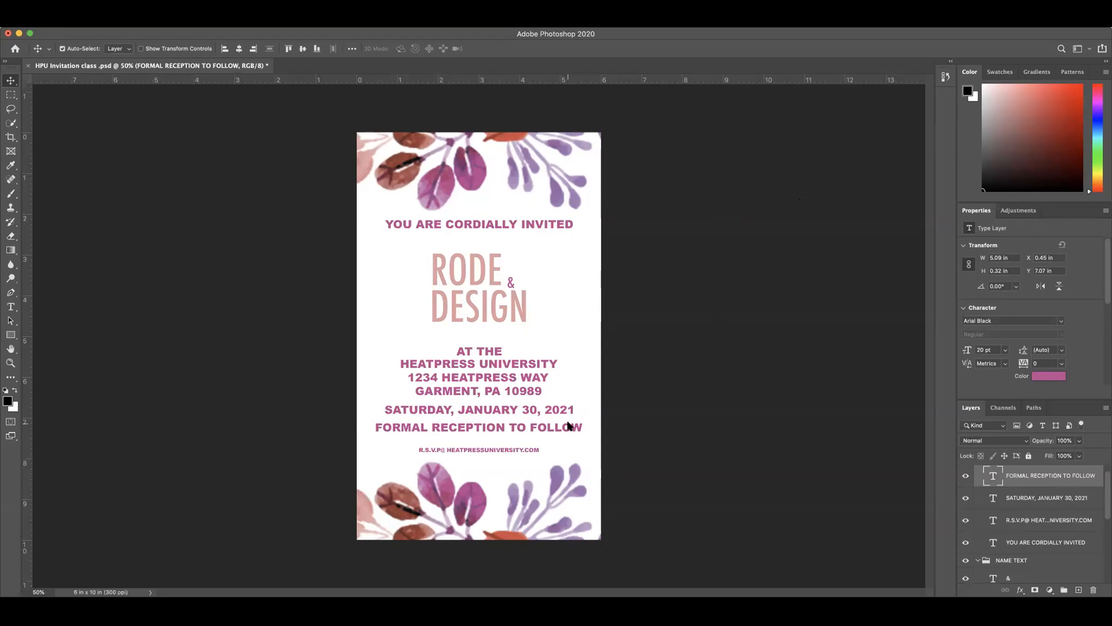
key("shift+Down")
key("shift+Down")
key("shift+Down")
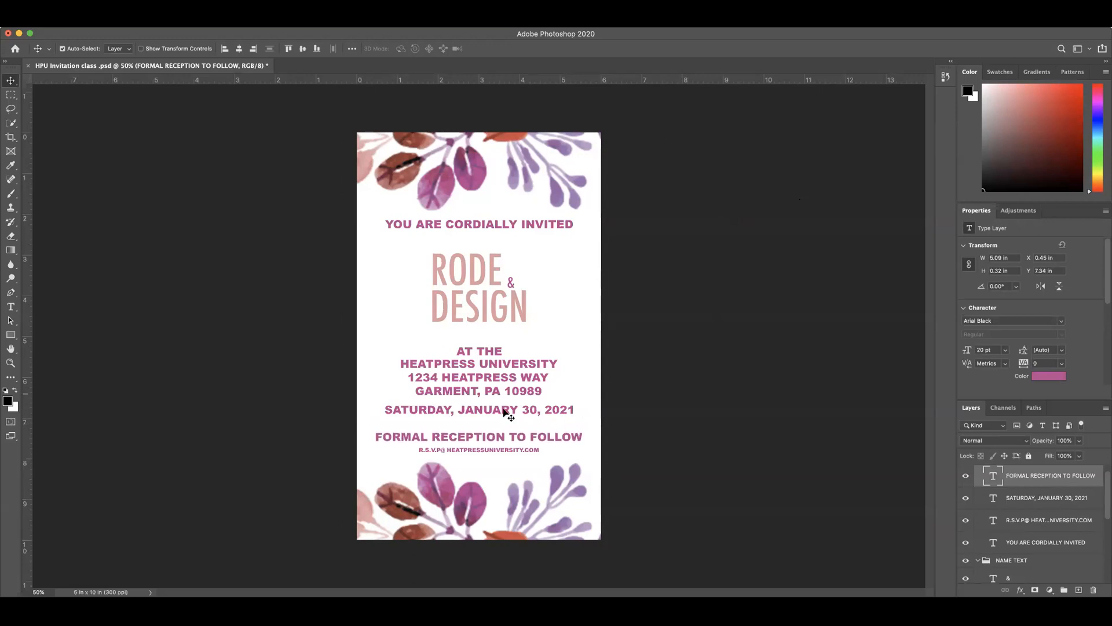
Step: Nudge the LOCATION group up toward the names, leaving more room above the date
left_click(487, 353)
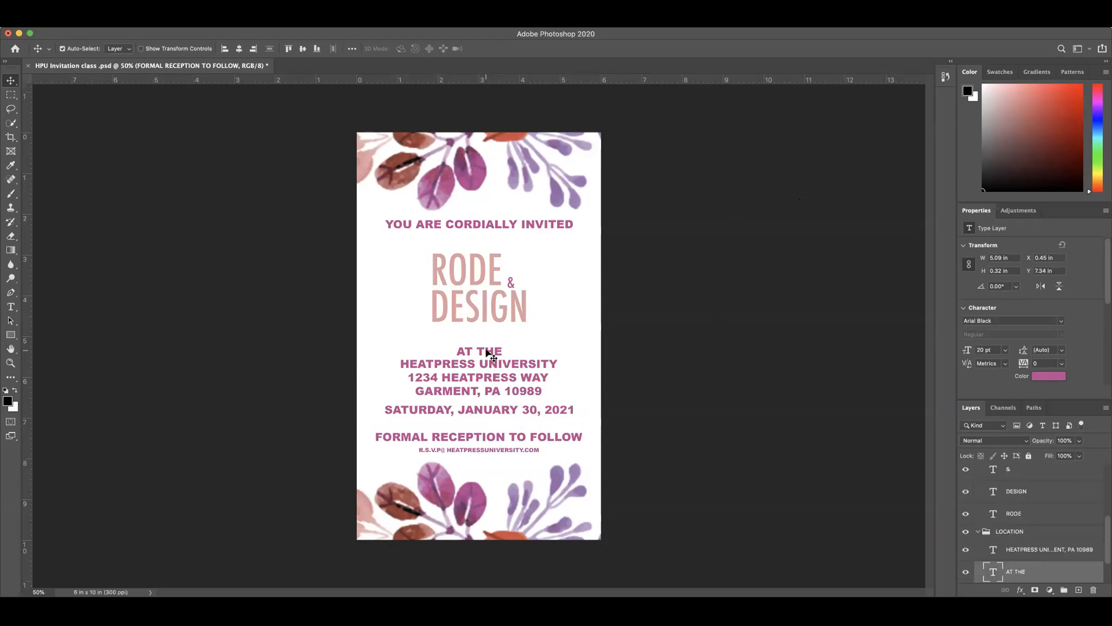
left_click(1012, 534)
key("Up")
key("Up")
key("Up")
key("Up")
key("Up")
key("Up")
key("Up")
key("Up")
key("Up")
key("Up")
key("Up")
key("Up")
key("Up")
key("Up")
key("Up")
key("Up")
key("Up")
key("Up")
key("Up")
key("Up")
key("Up")
key("Up")
key("Up")
key("Up")
key("Up")
key("Up")
key("Up")
key("Up")
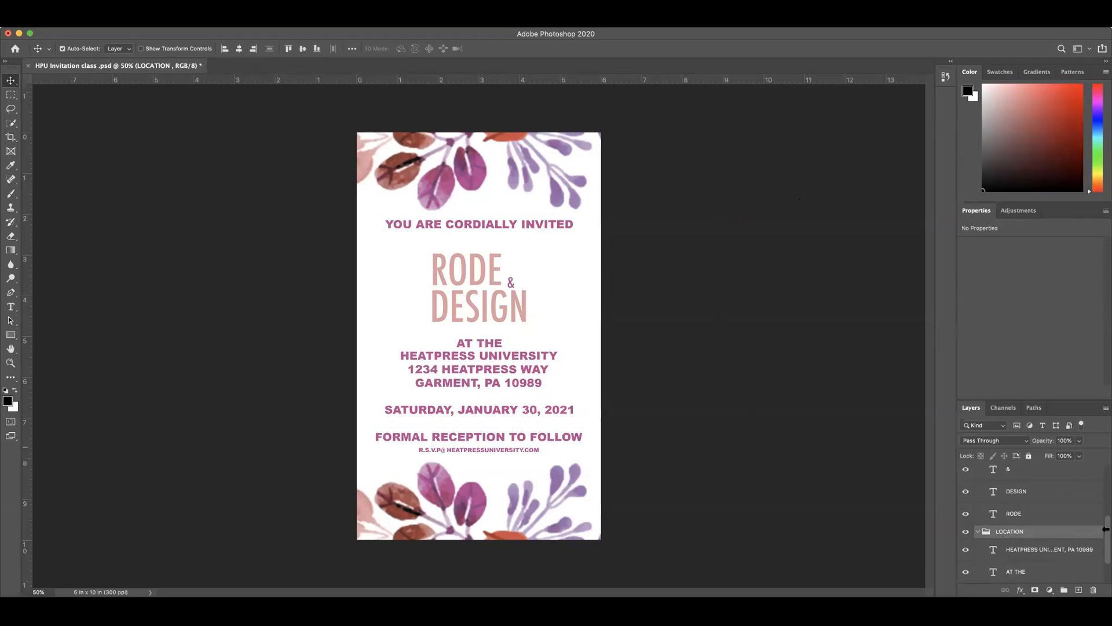
Step: Nudge the SATURDAY, JANUARY 30, 2021 line up, closer to the venue address
left_click(491, 410)
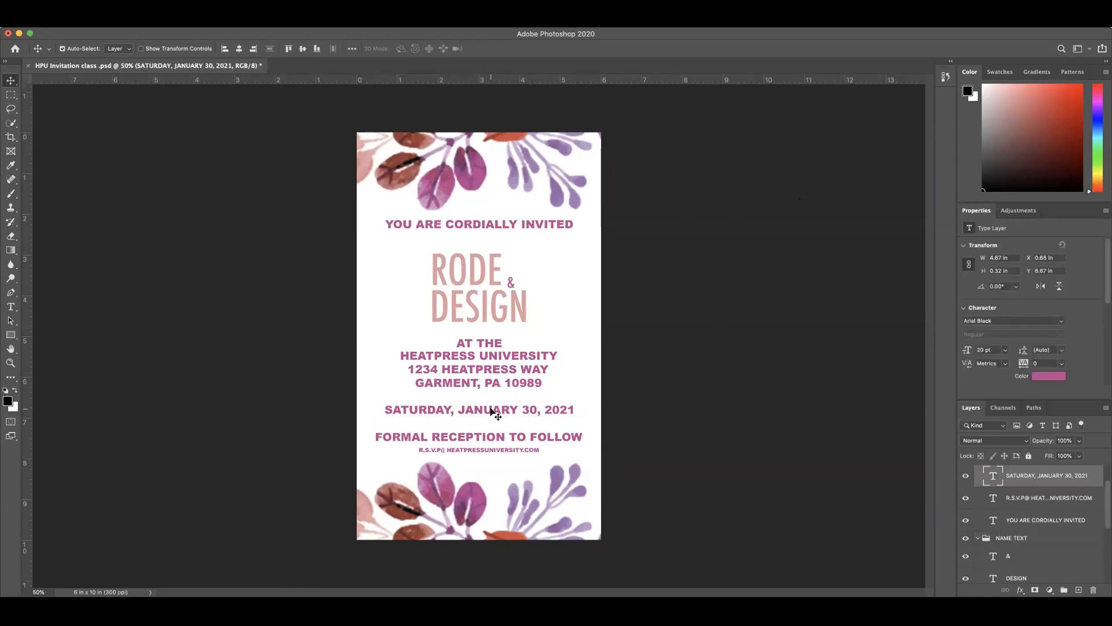
key("Up")
key("Up")
key("Up")
key("Up")
key("Up")
key("Up")
key("Up")
key("Up")
key("Up")
key("Up")
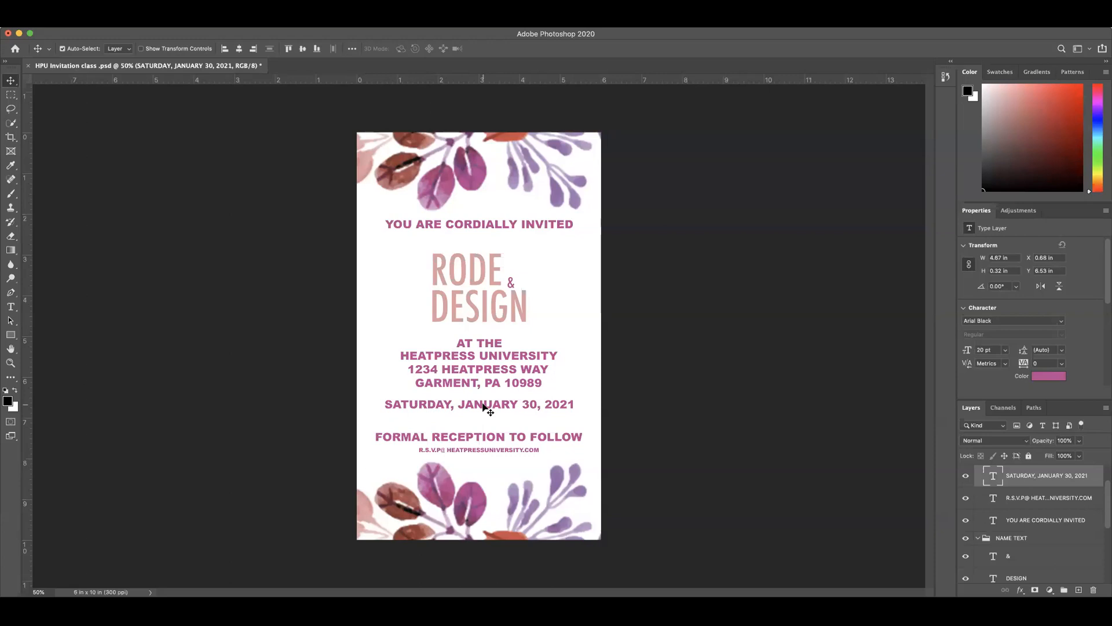
Step: Duplicate the date line just beneath itself and replace the copy's text with 7:00 PM EASTERN TIME
left_click_drag(484, 409, 485, 416)
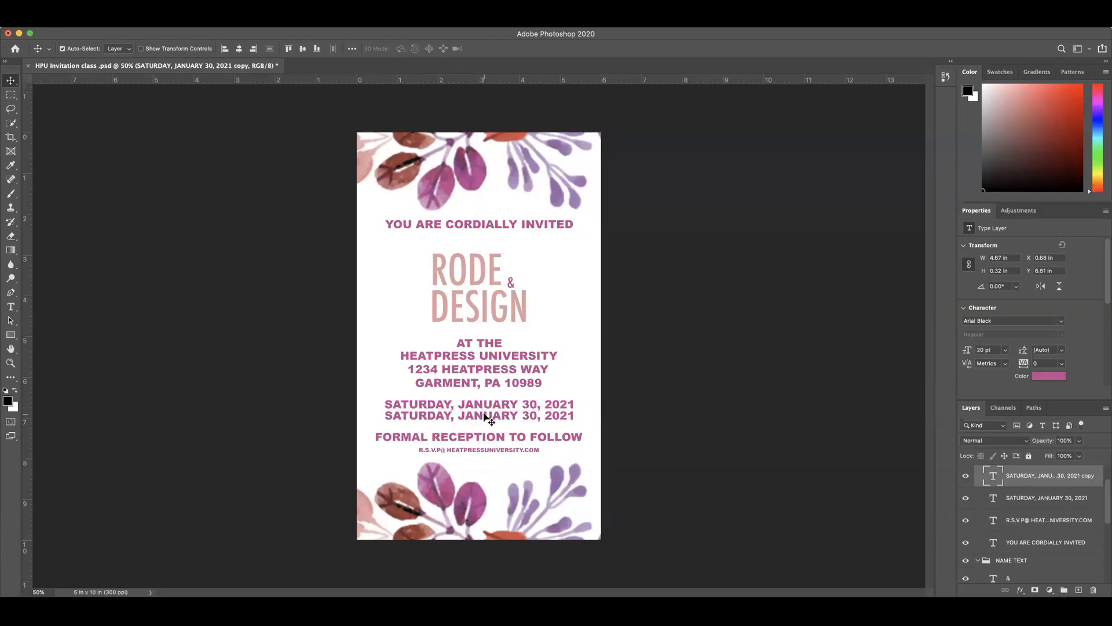
double_click(485, 415)
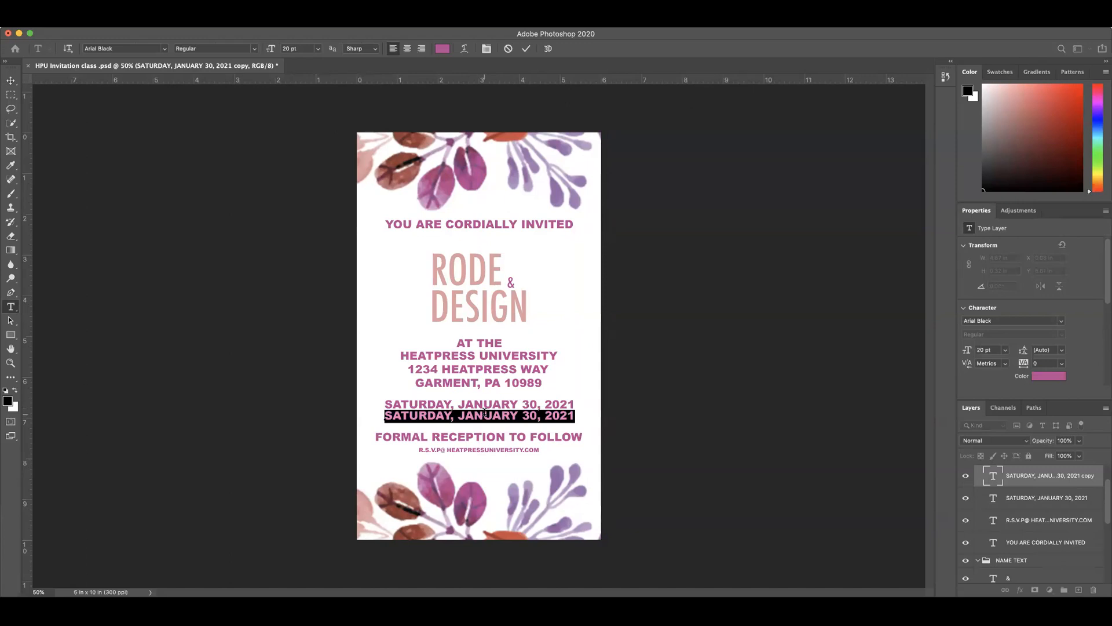
key("BackSpace")
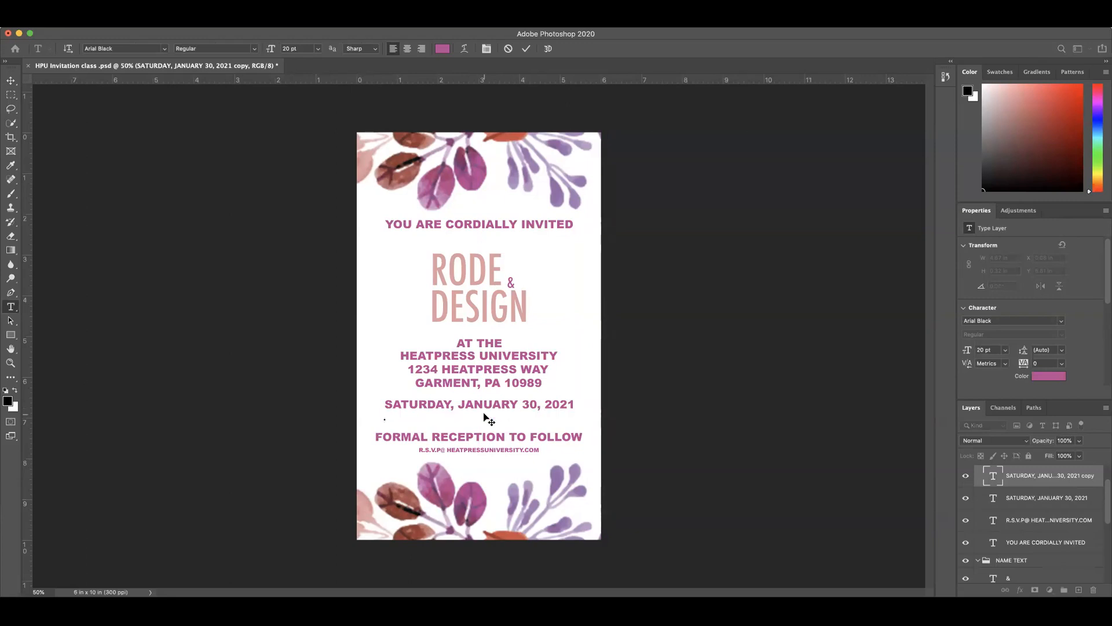
type("7:00 P.M")
key("Left")
key("BackSpace")
key("Right")
type("EASTERN TIME")
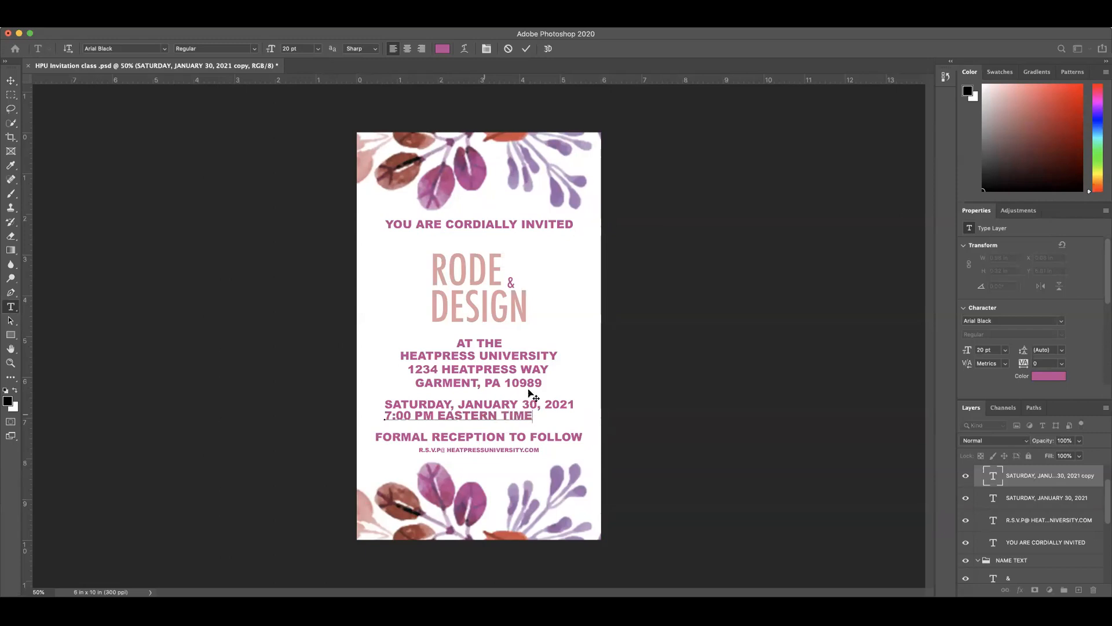
left_click(526, 49)
key("v")
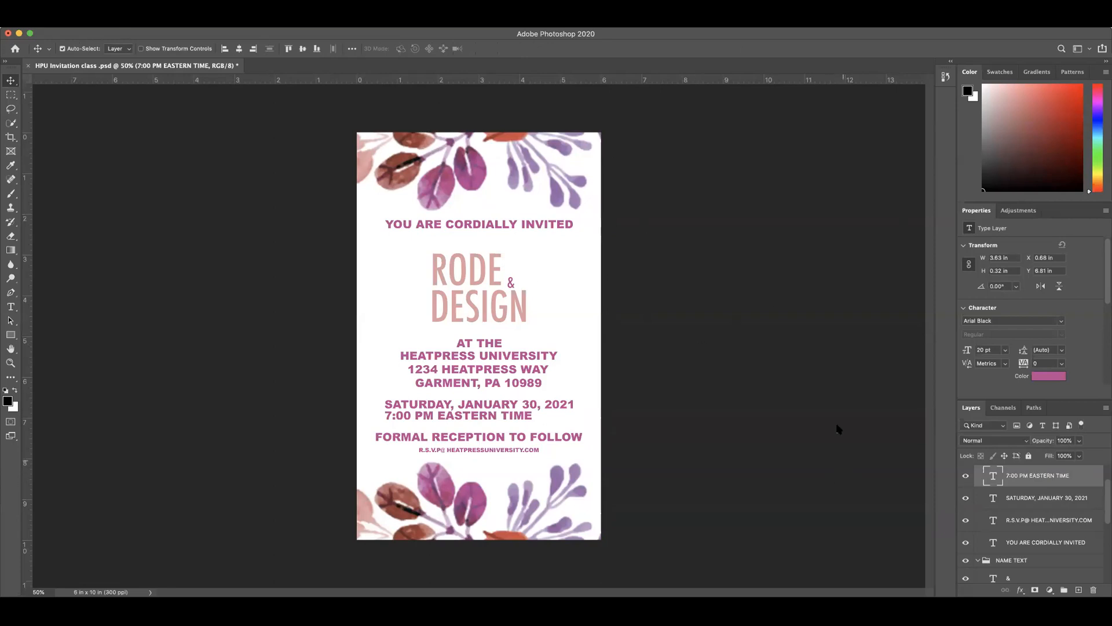
Step: Set the time line's font size to 17 pt and center it horizontally with the date line
double_click(994, 479)
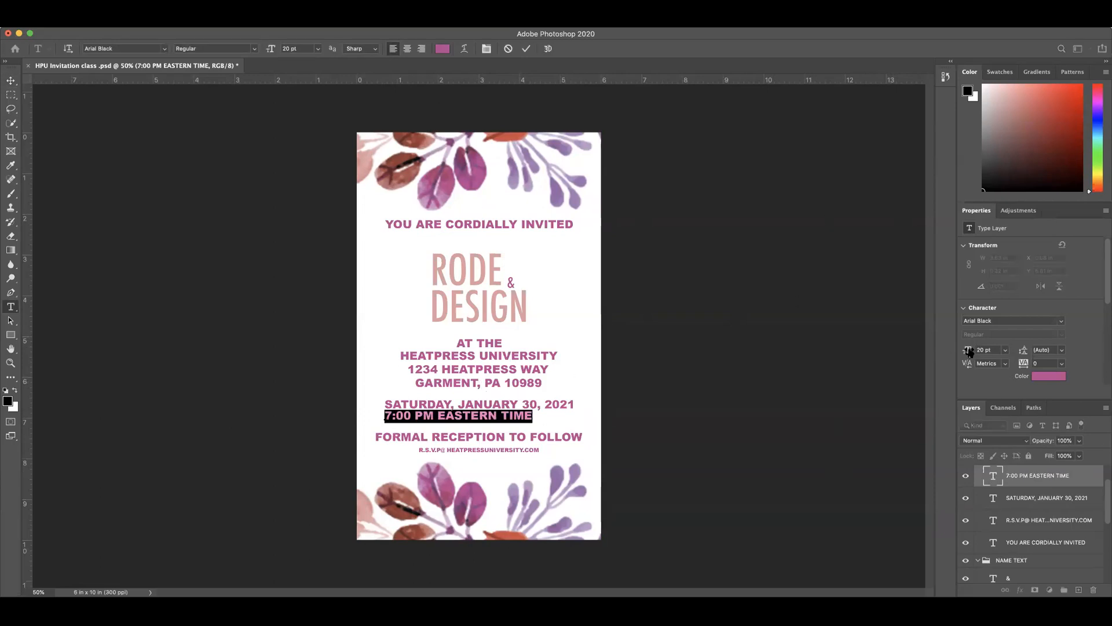
left_click_drag(971, 352, 968, 351)
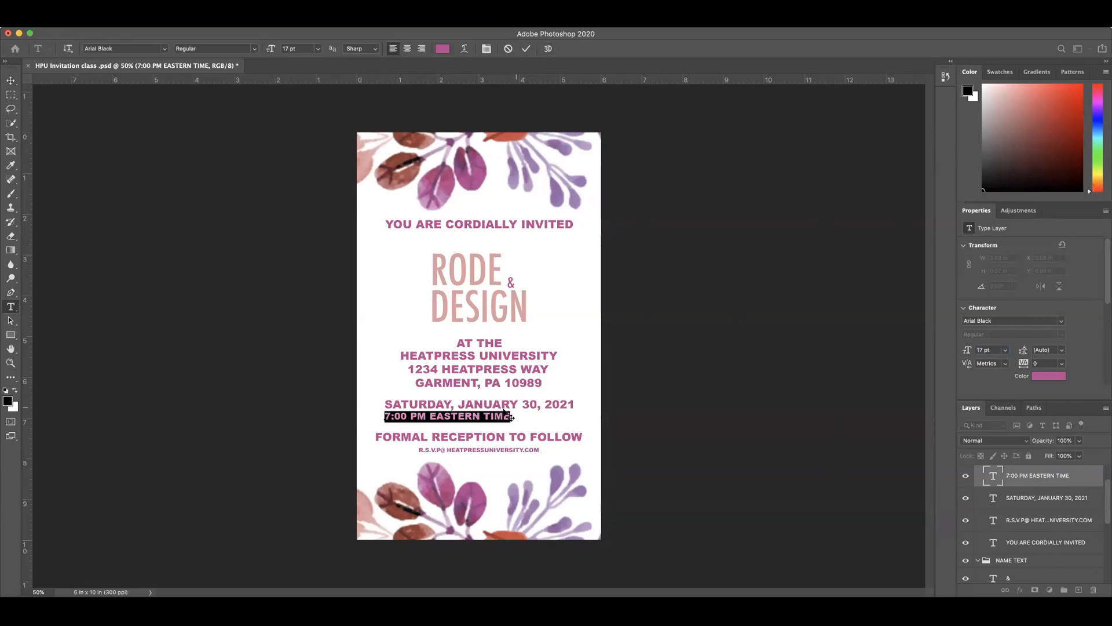
left_click(1013, 479)
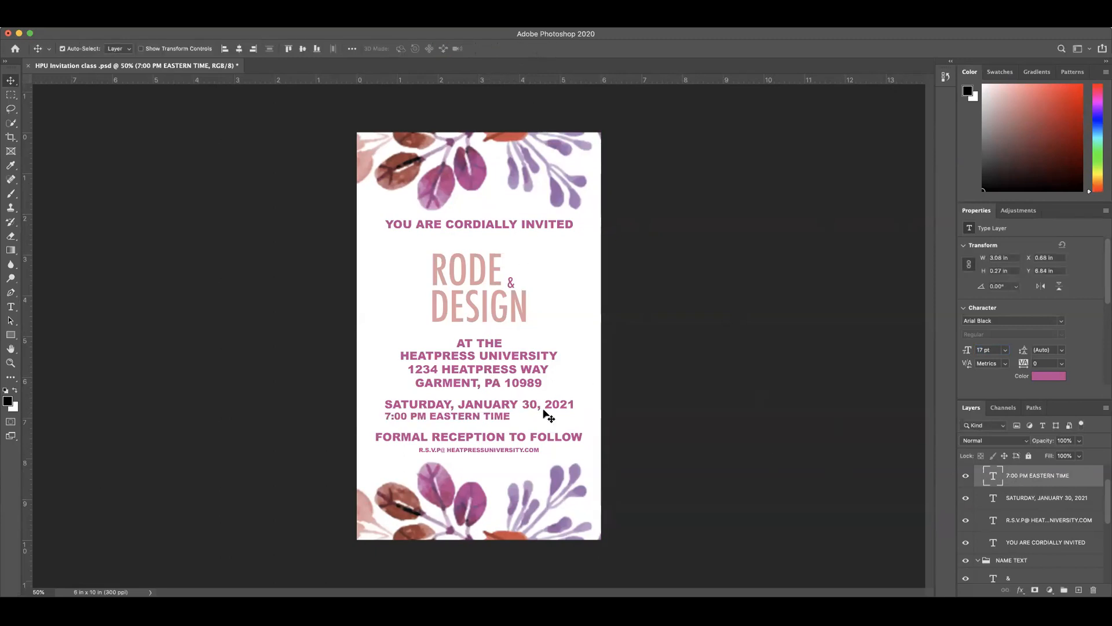
left_click(1032, 500, "shift")
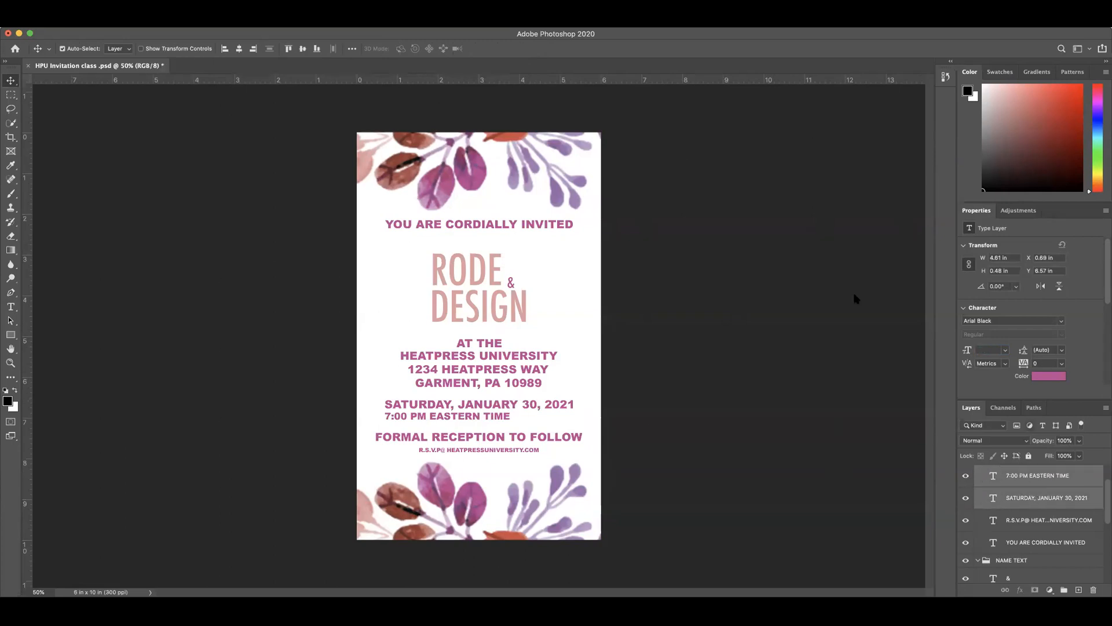
left_click(238, 49)
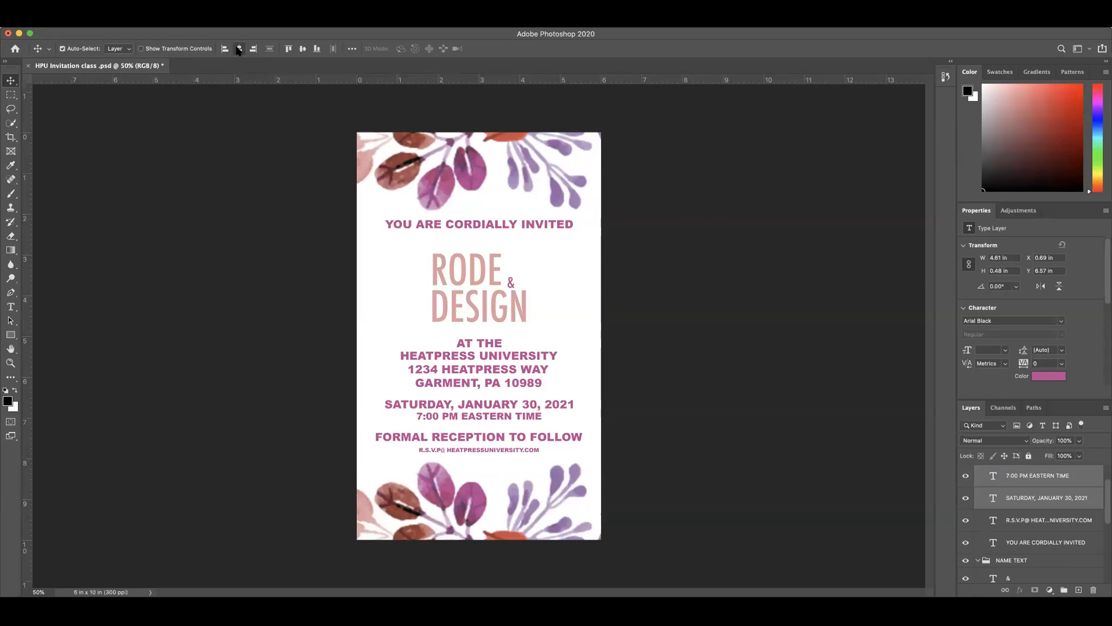
left_click(643, 270)
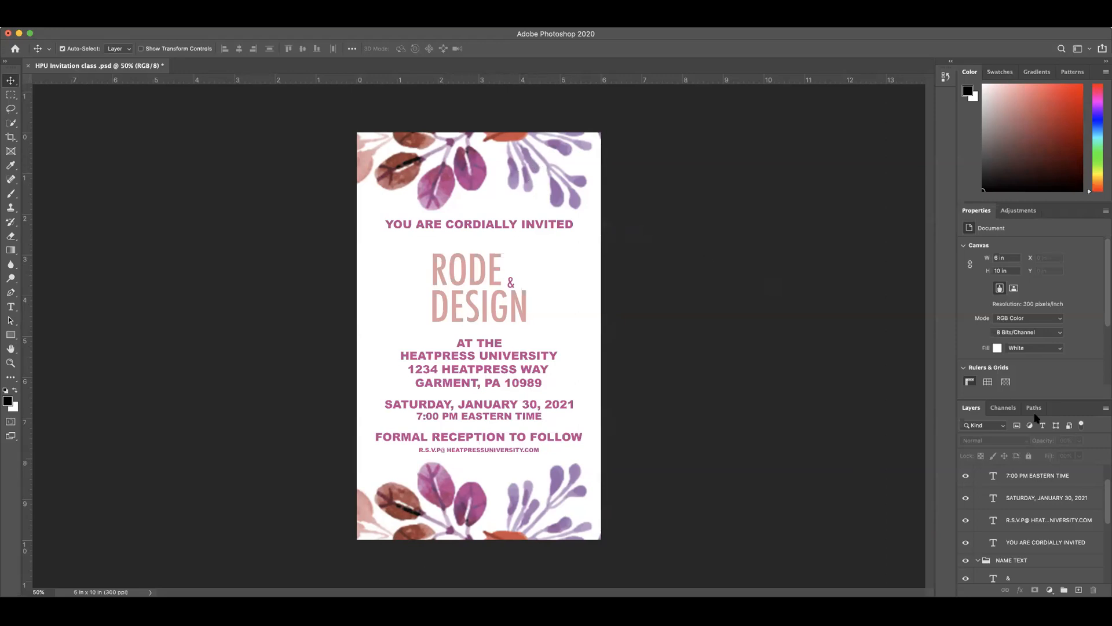
Step: Collapse the TEXT 1, NAME TEXT and LOCATION layer groups
scroll(990, 482, "up", 2)
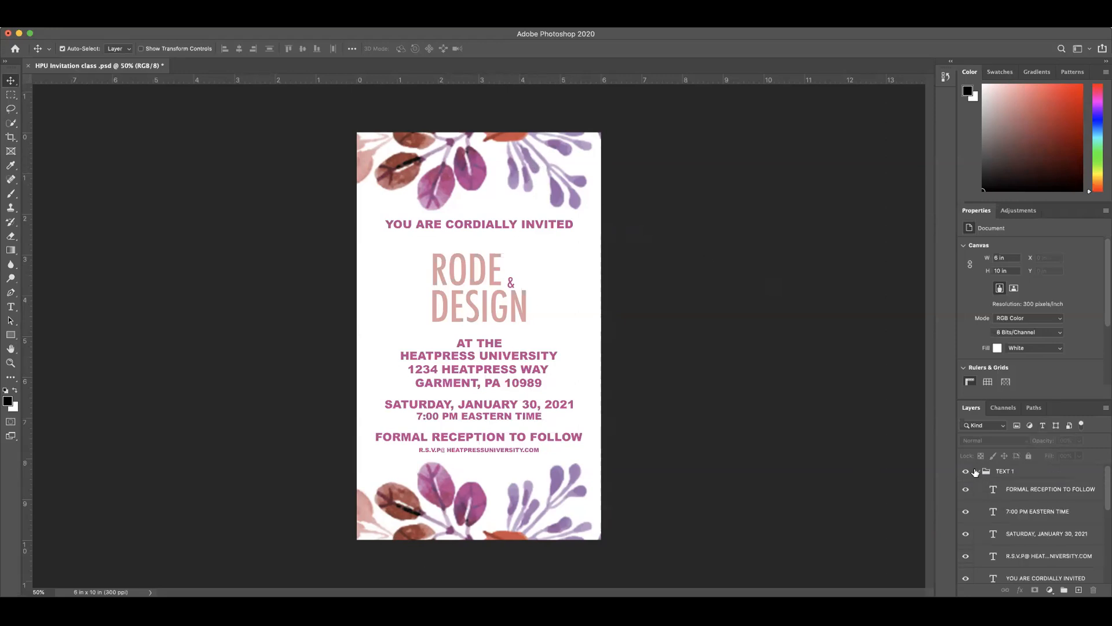
left_click(975, 472)
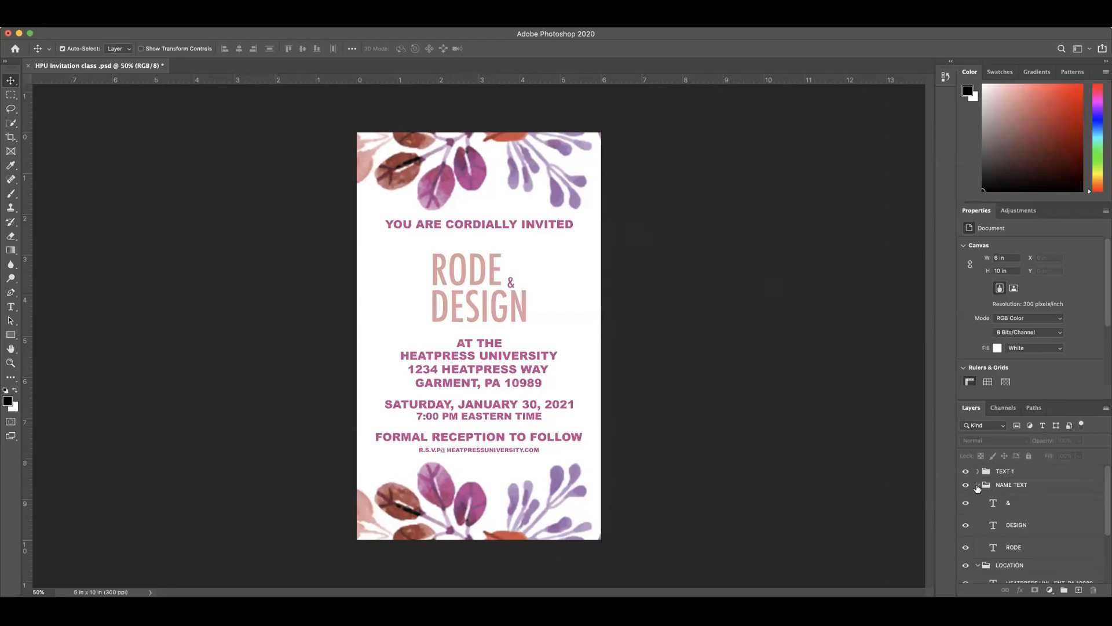
left_click(977, 485)
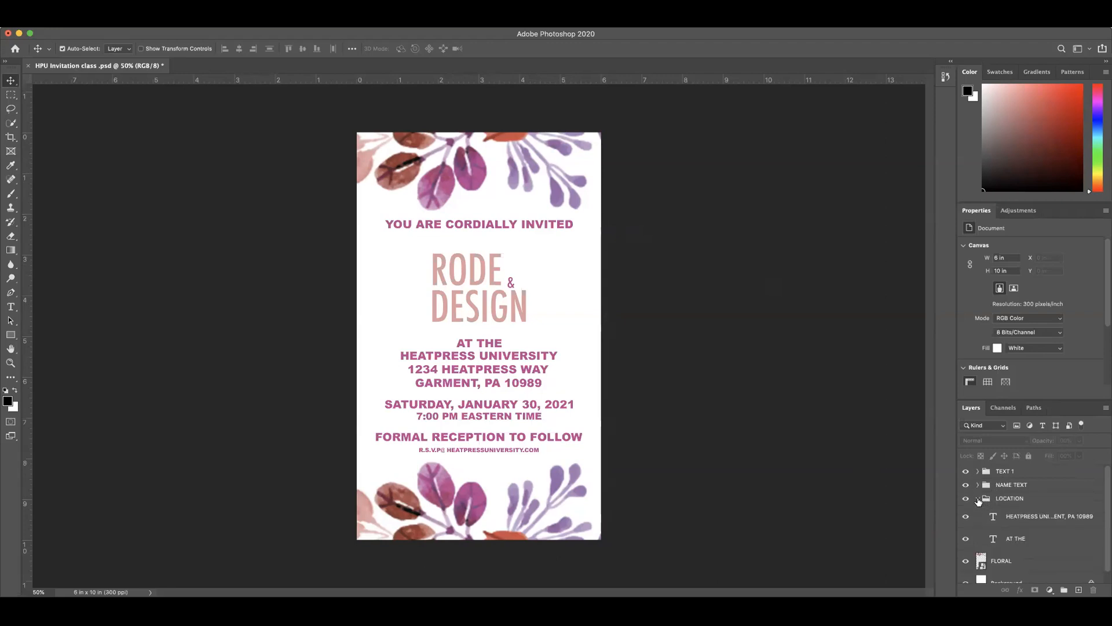
left_click(977, 498)
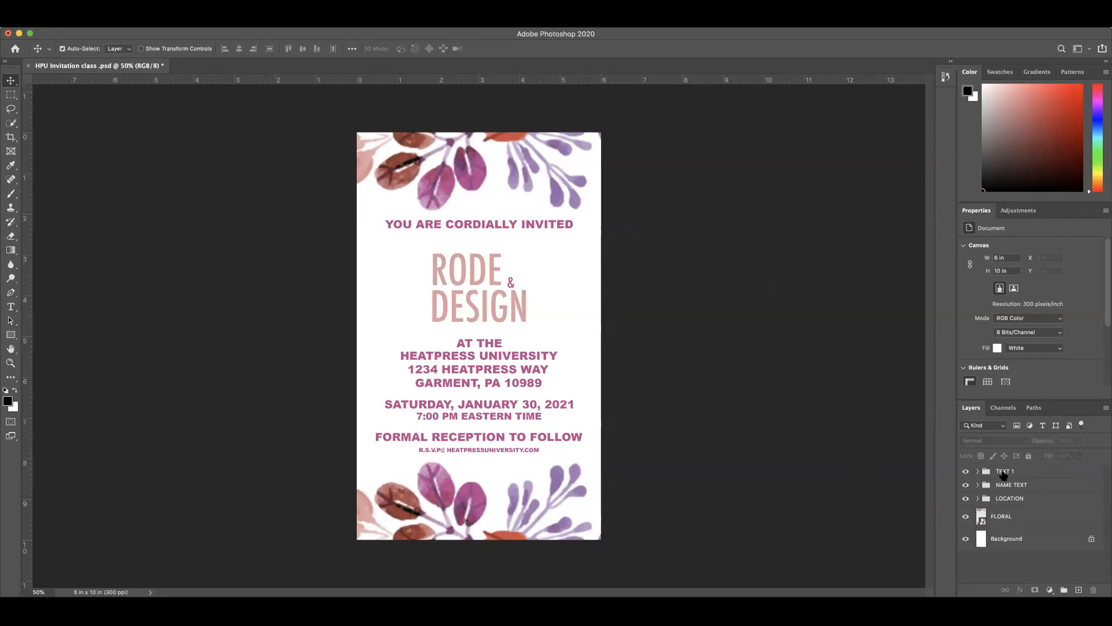
Step: Hide and show the TEXT 1 group to check which lines it holds, and expand it
left_click(965, 471)
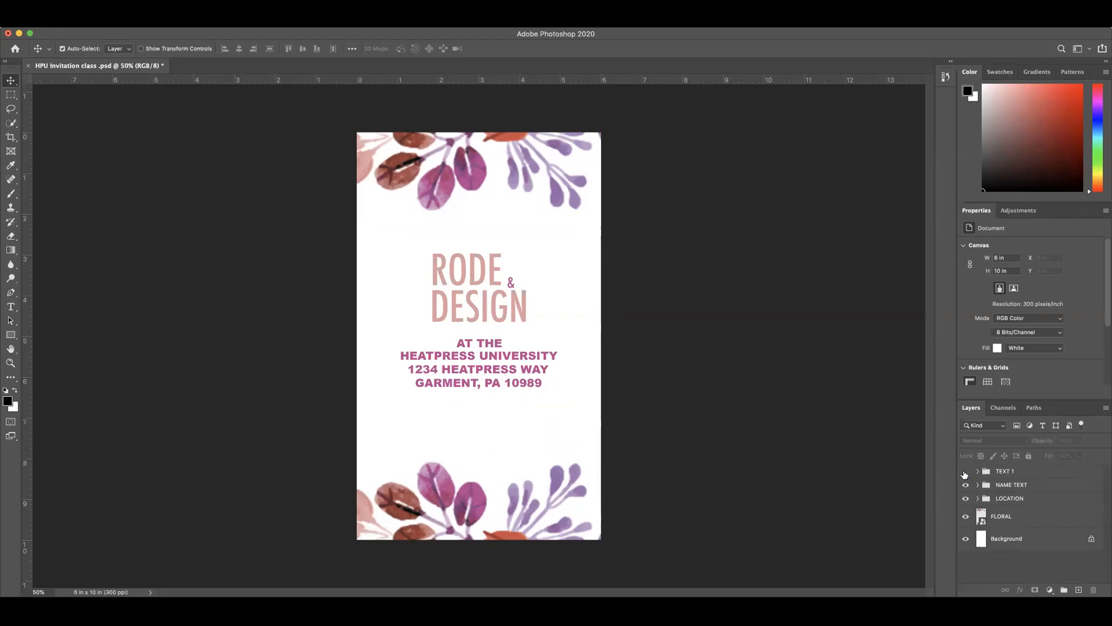
left_click(965, 472)
left_click(965, 472)
left_click(965, 472)
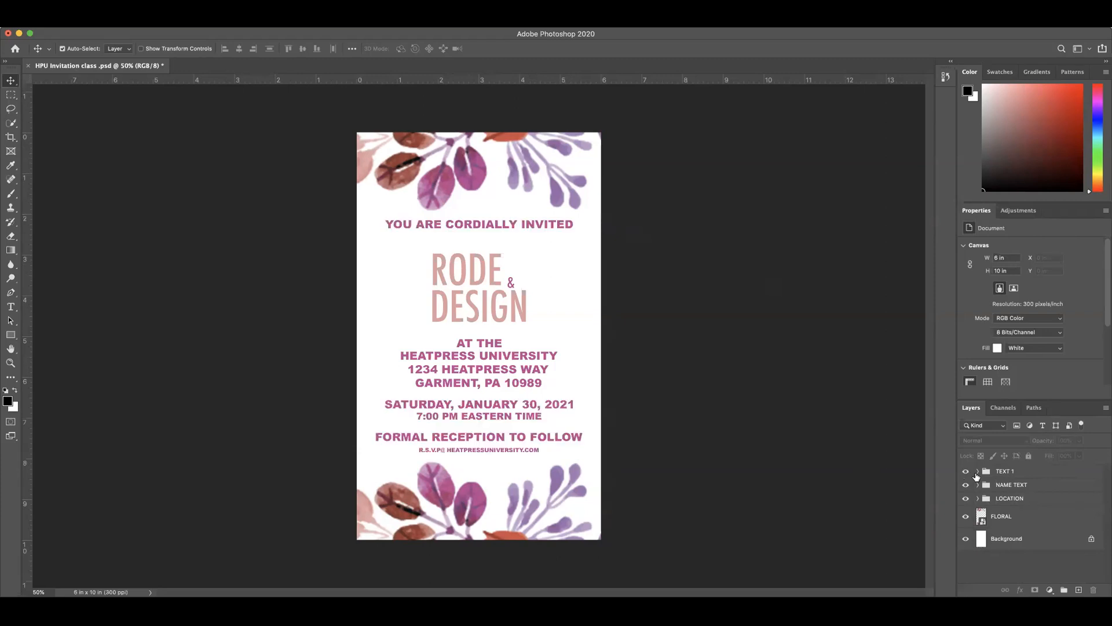
left_click(978, 471)
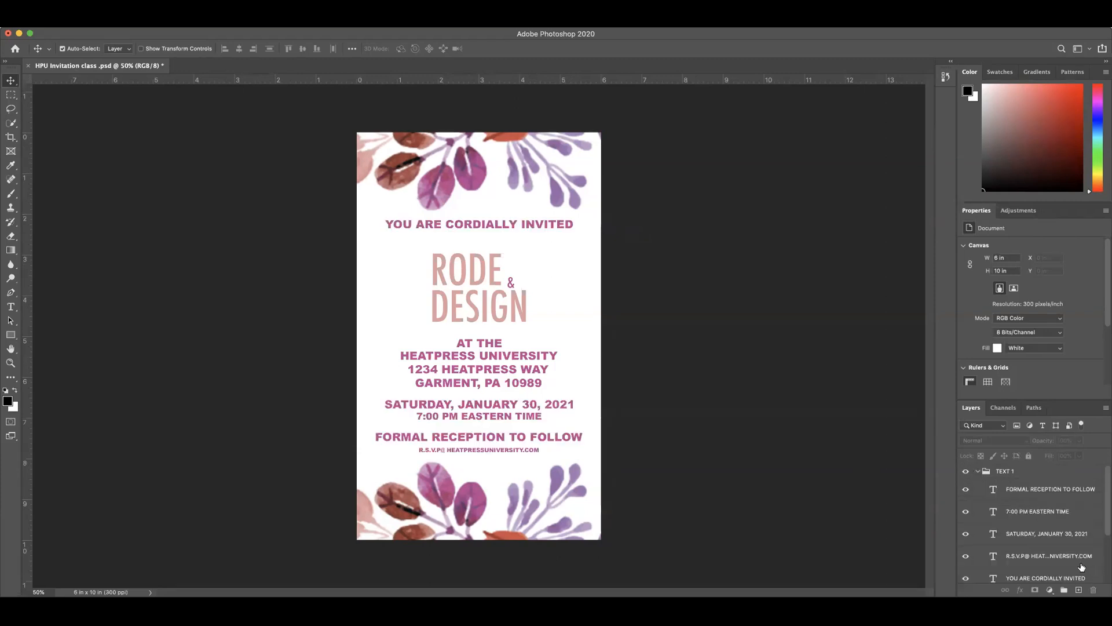
Step: Move the 7:00 PM EASTERN TIME layer beneath the SATURDAY, JANUARY 30, 2021 layer in the TEXT 1 group
scroll(1030, 530, "down", 5)
scroll(1020, 514, "up", 4)
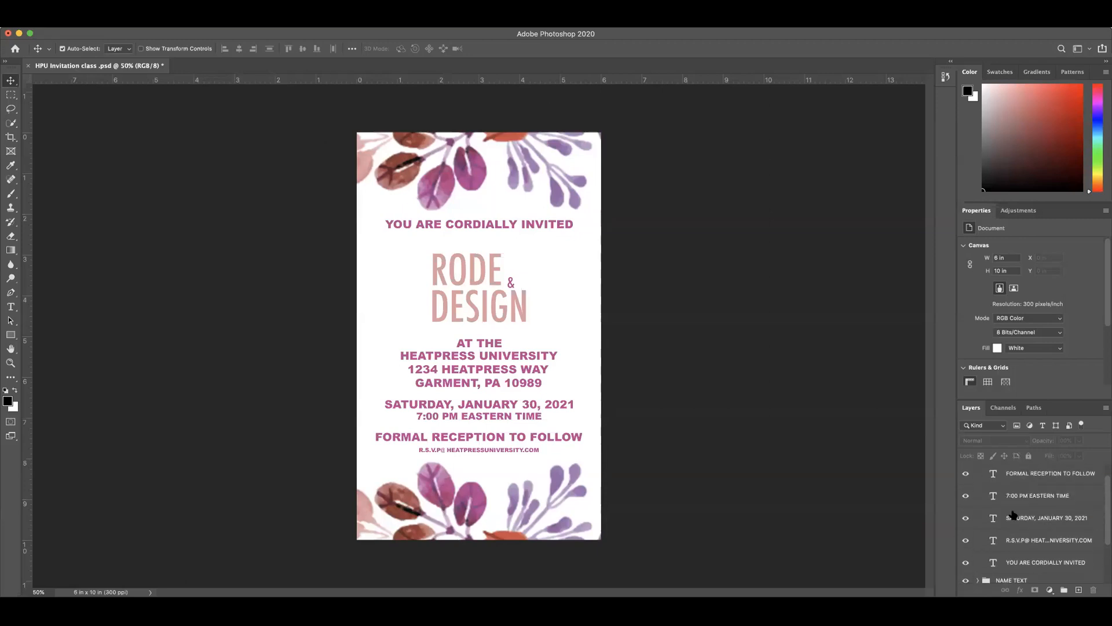
left_click(1017, 497)
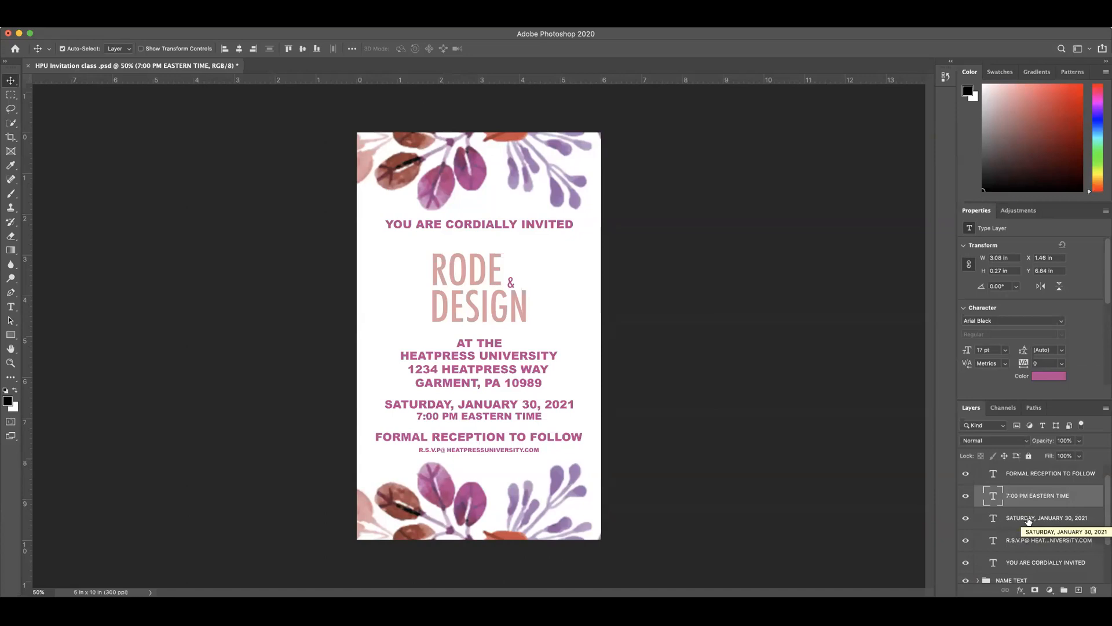
left_click_drag(1031, 497, 1034, 529)
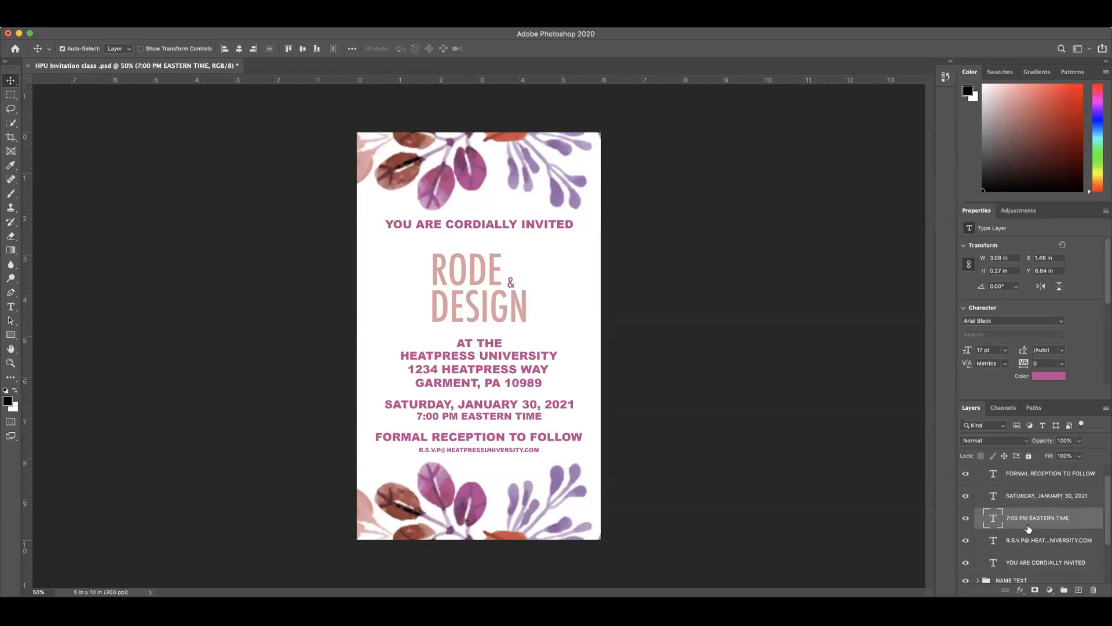
Step: Hide and show the TEXT 1 group to check which invitation lines it controls
scroll(1042, 523, "down", 3)
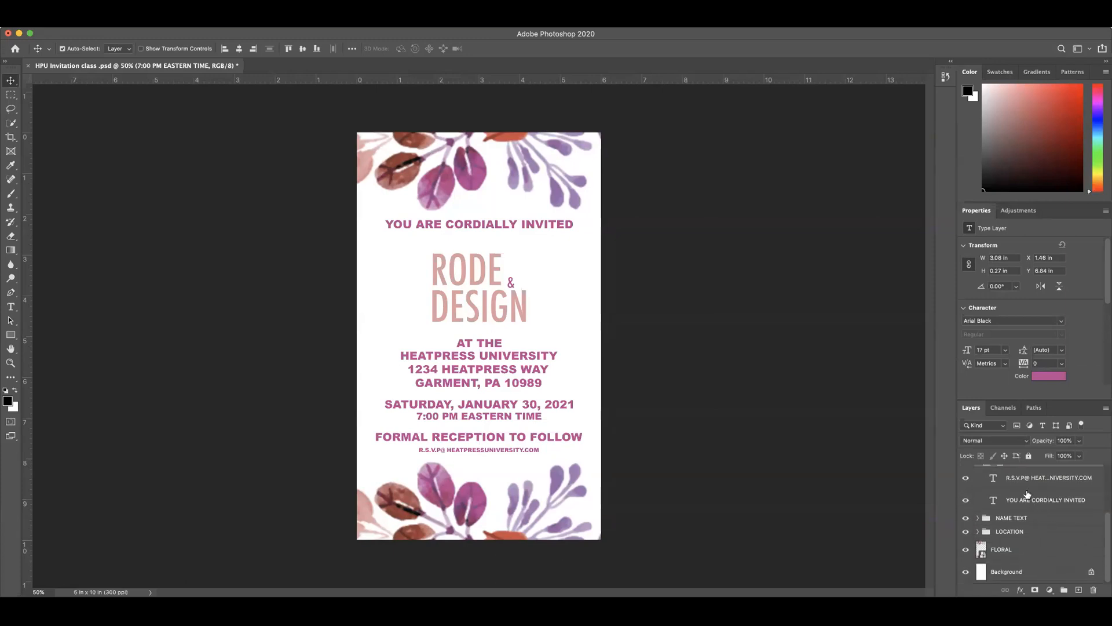
scroll(984, 492, "up", 3)
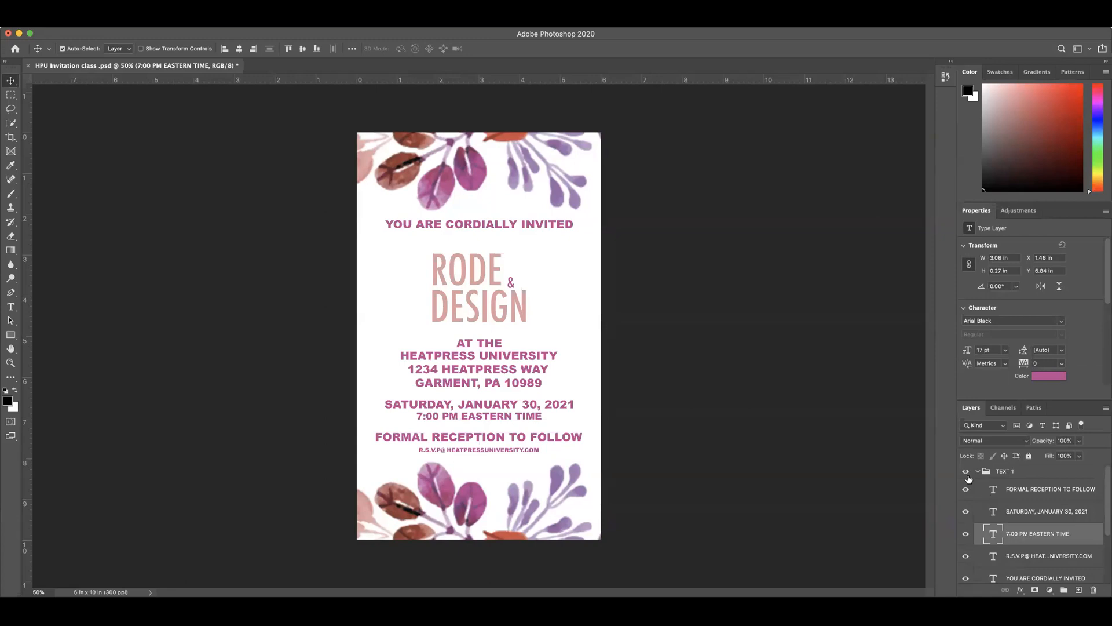
left_click(965, 472)
left_click(966, 472)
left_click(965, 472)
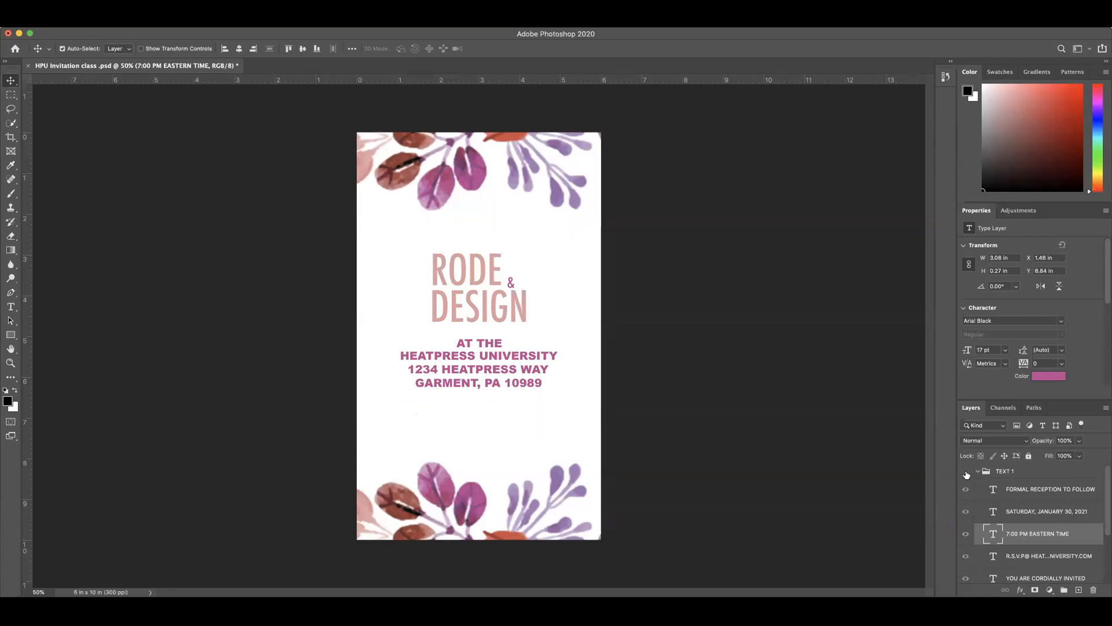
left_click(965, 472)
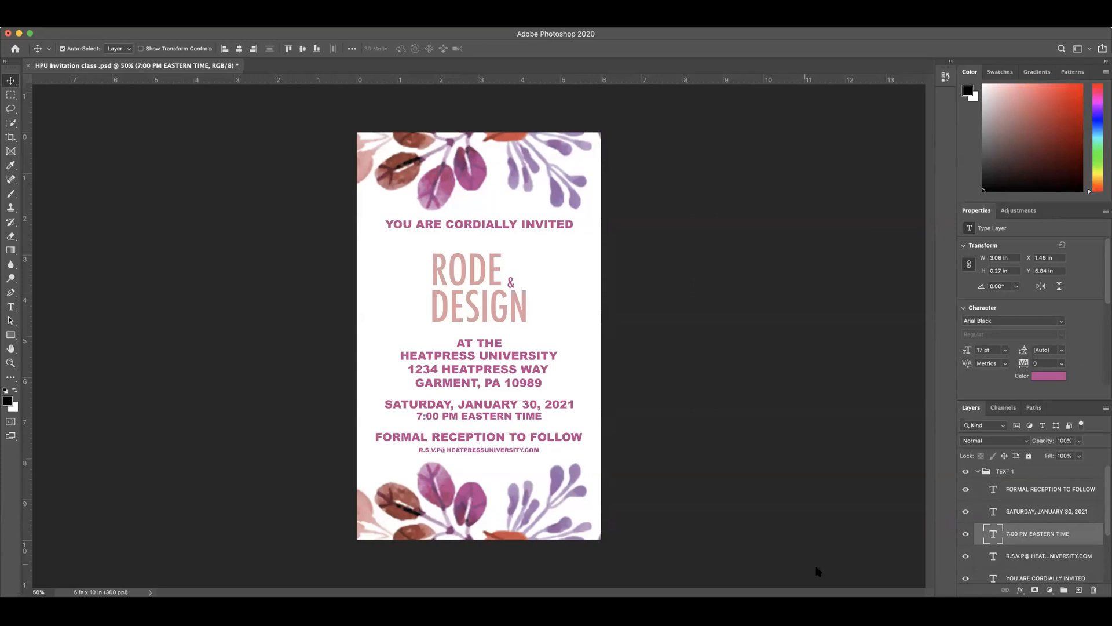
Step: Move the reception, date and time text layers together out of TEXT 1 to just beneath the LOCATION group
left_click(1034, 493)
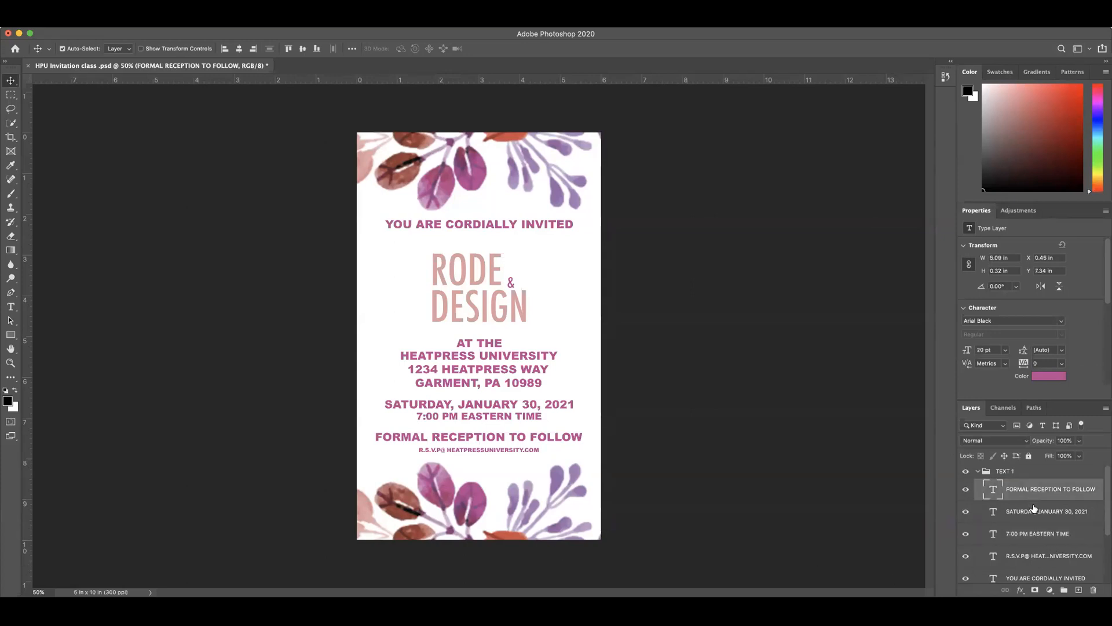
left_click(1038, 536, "shift")
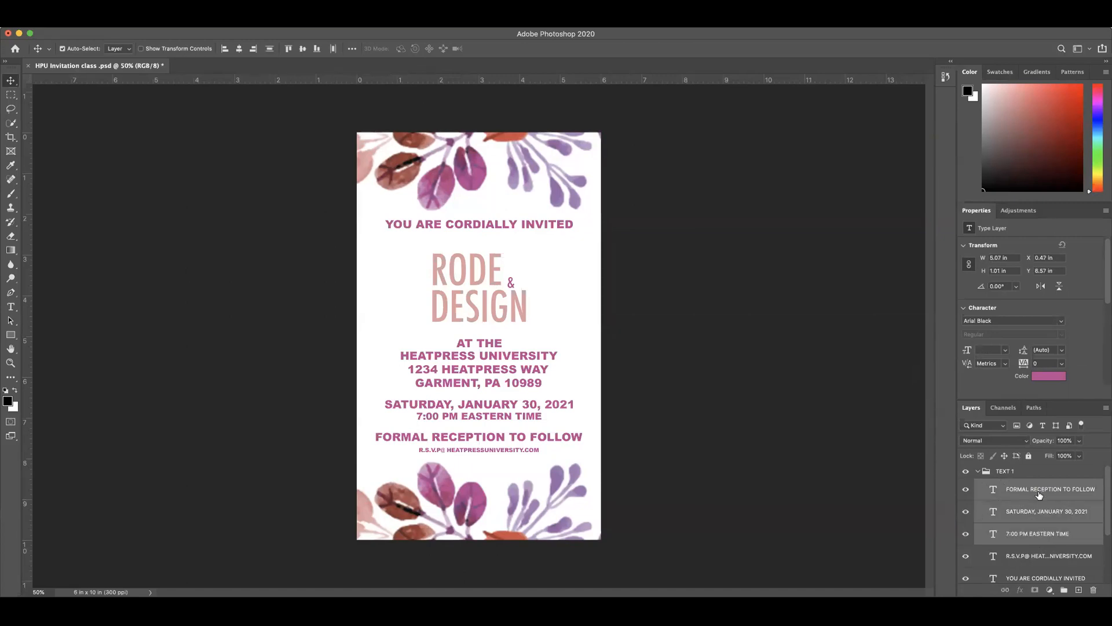
left_click_drag(1041, 494, 1012, 545)
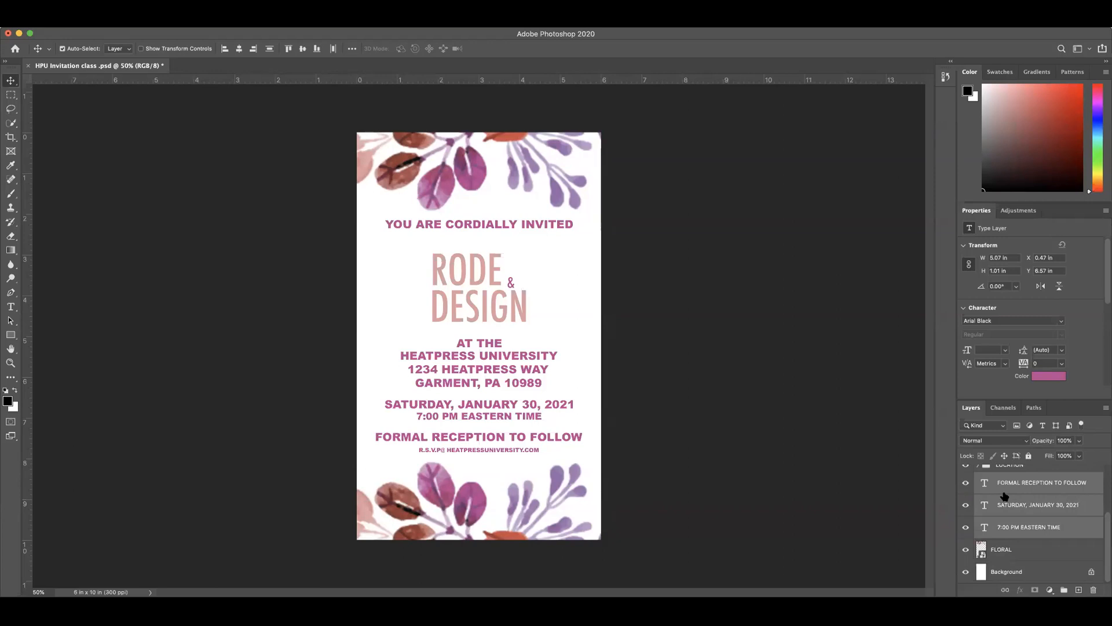
Step: Group the reception, date and time layers and name the group TIME
key("super+g")
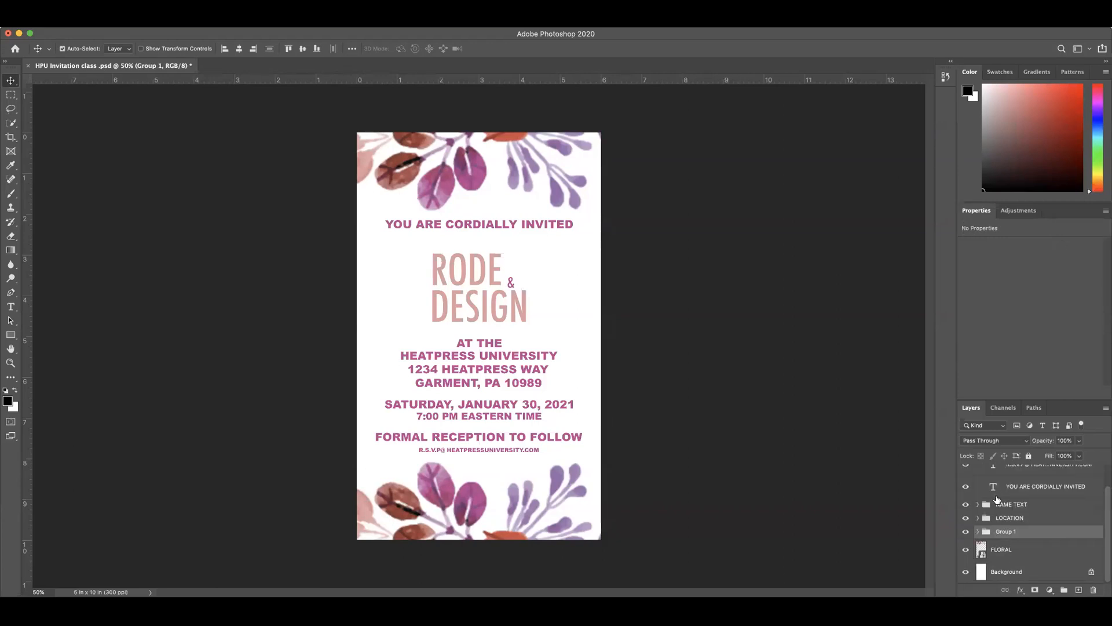
double_click(1004, 531)
type("TIME")
key("Return")
Step: Check the remaining TEXT 1 lines by toggling the group's visibility, and move the R.S.V.P layer into the TIME group
scroll(1005, 499, "up", 2)
left_click(965, 472)
left_click(965, 472)
left_click(965, 472)
left_click(965, 472)
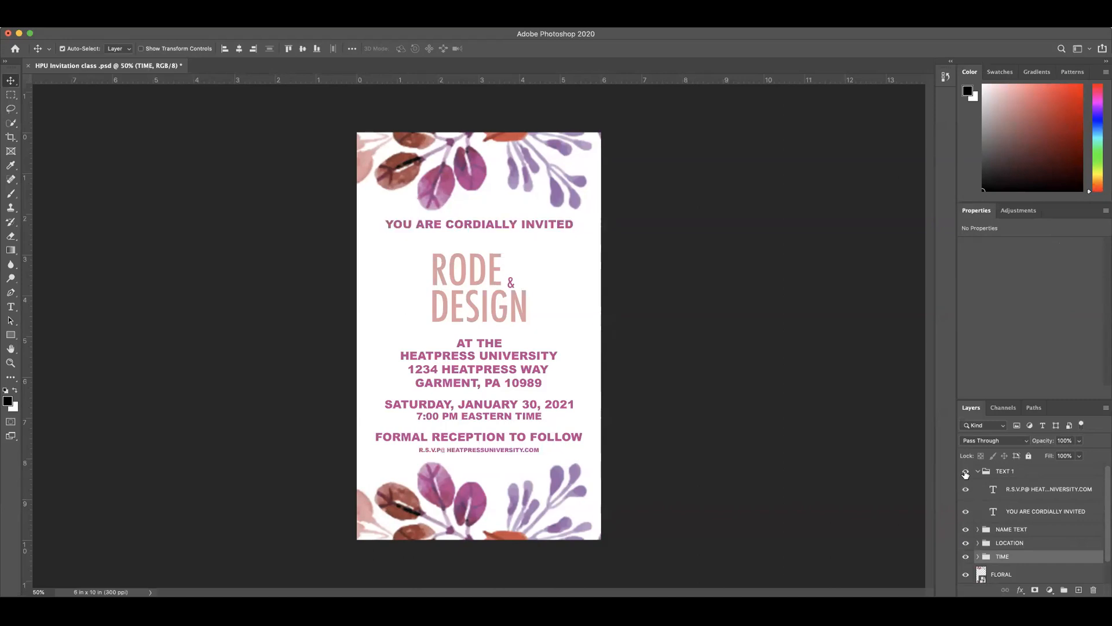
left_click_drag(1028, 493, 1016, 542)
left_click_drag(1005, 556, 1005, 557)
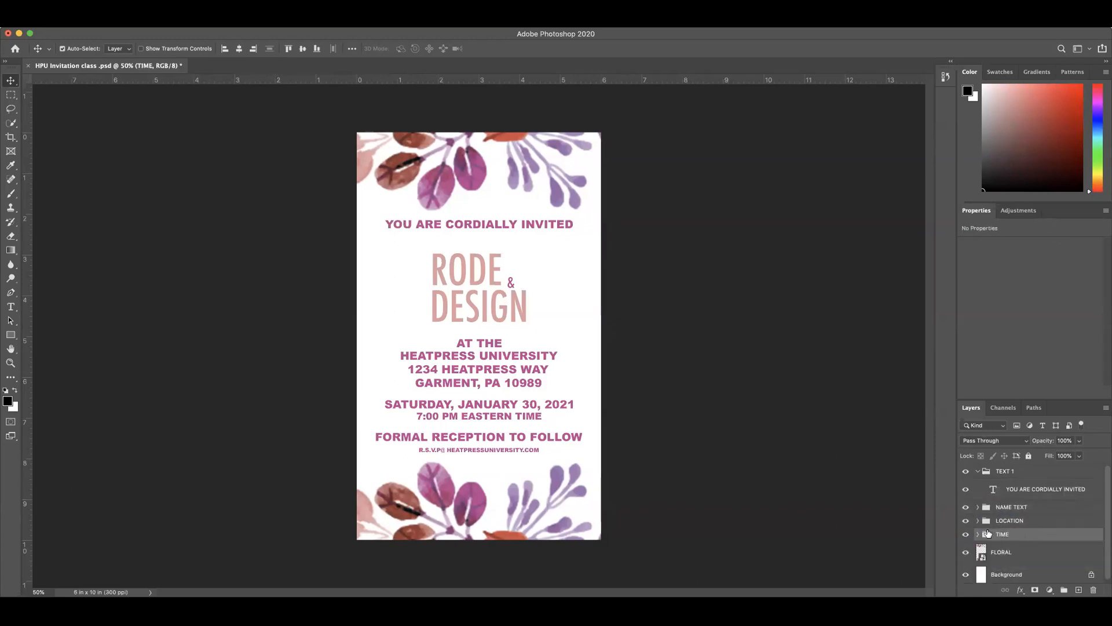
Step: Hide and show the TIME and TEXT 1 groups to check their contents, and collapse TEXT 1
left_click(965, 534)
left_click(966, 534)
left_click(966, 472)
left_click(966, 472)
left_click(977, 471)
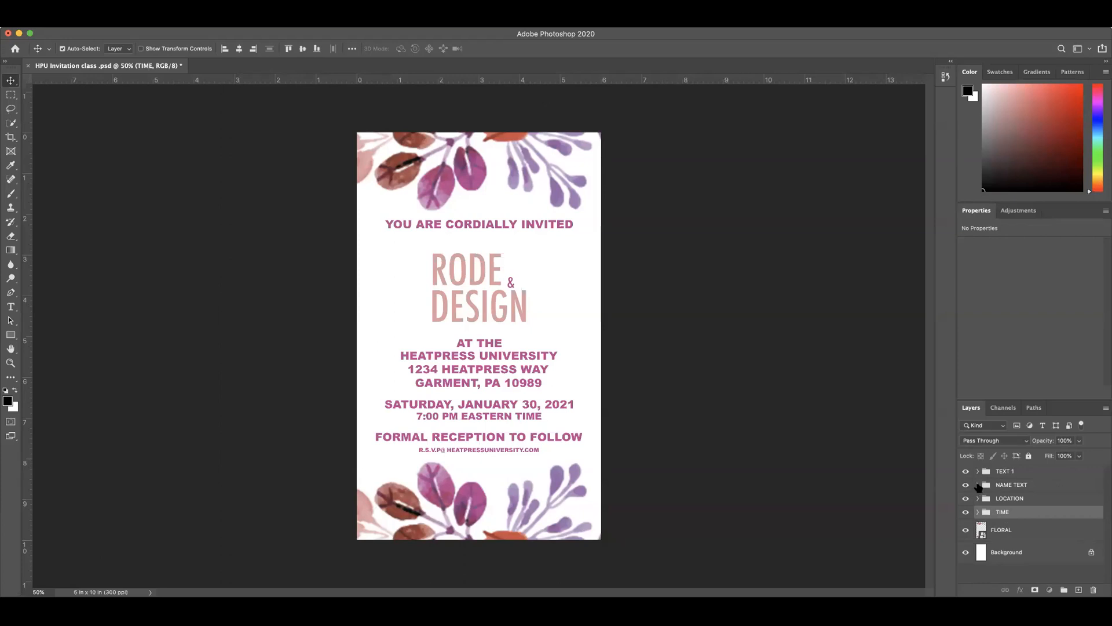
Step: Move the RODE layer to the top of the NAME TEXT group and collapse the group
left_click(978, 485)
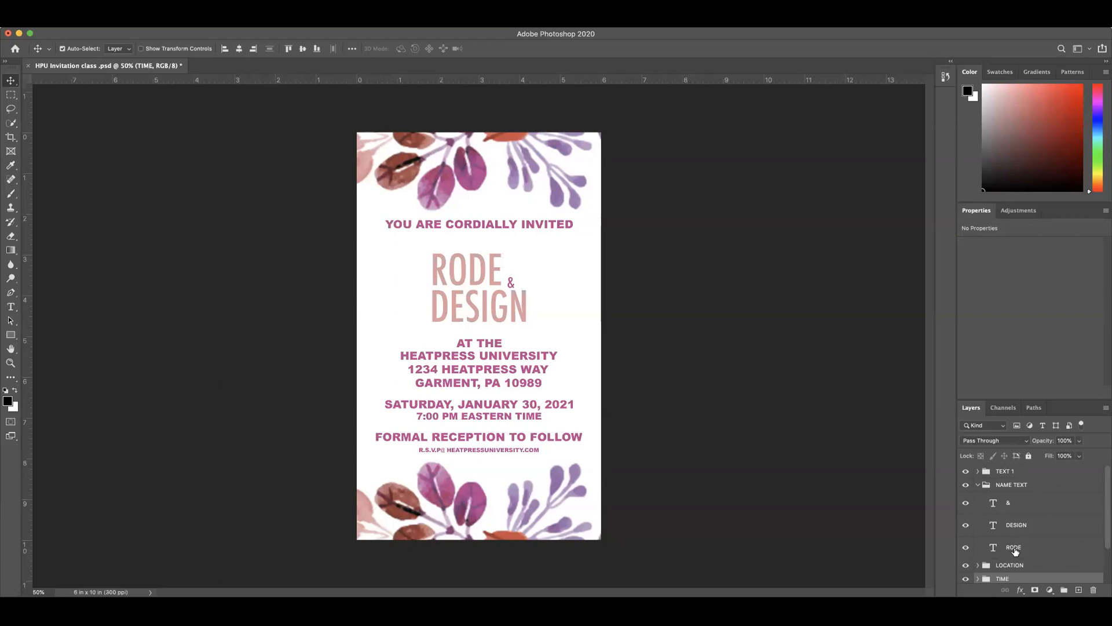
left_click_drag(1013, 550, 1012, 501)
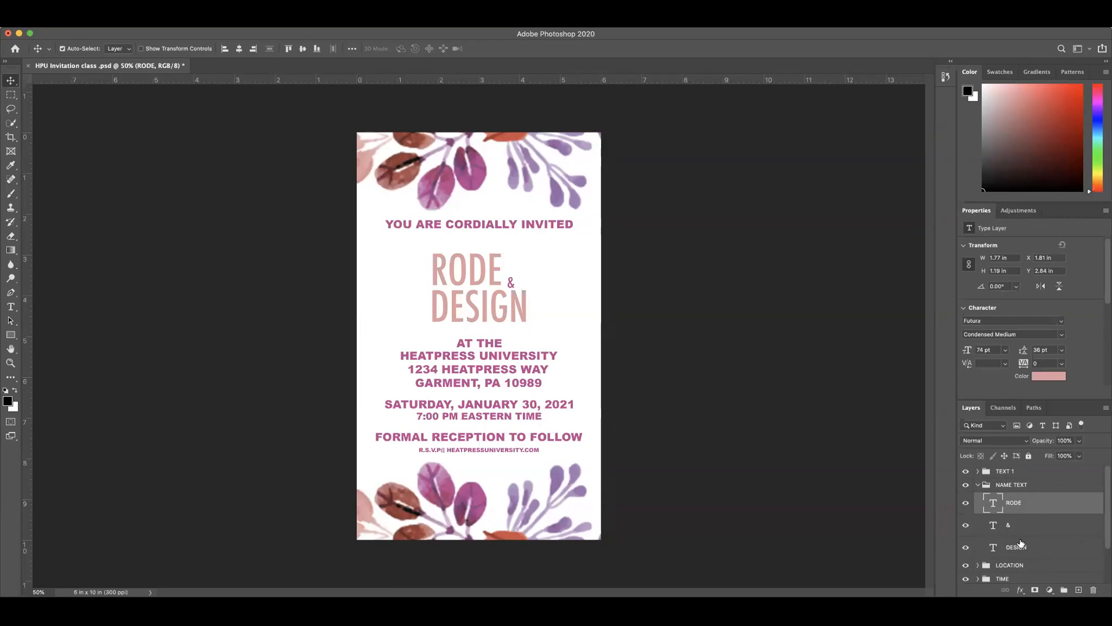
left_click(978, 484)
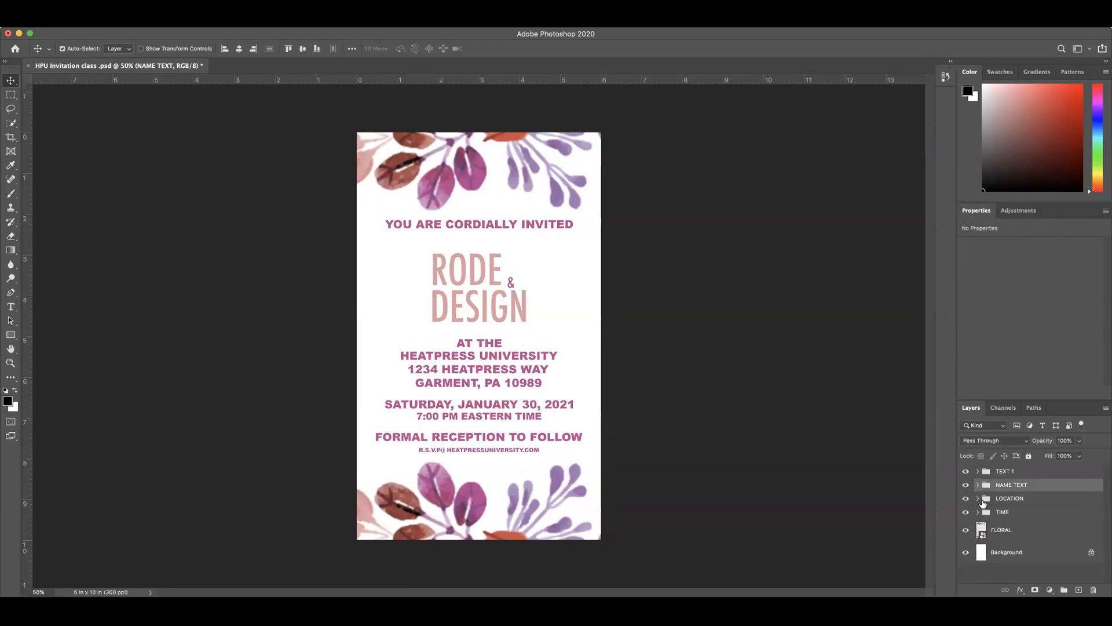
Step: Move the AT THE layer above the venue address in the LOCATION group, collapse the group and toggle its visibility
left_click(977, 498)
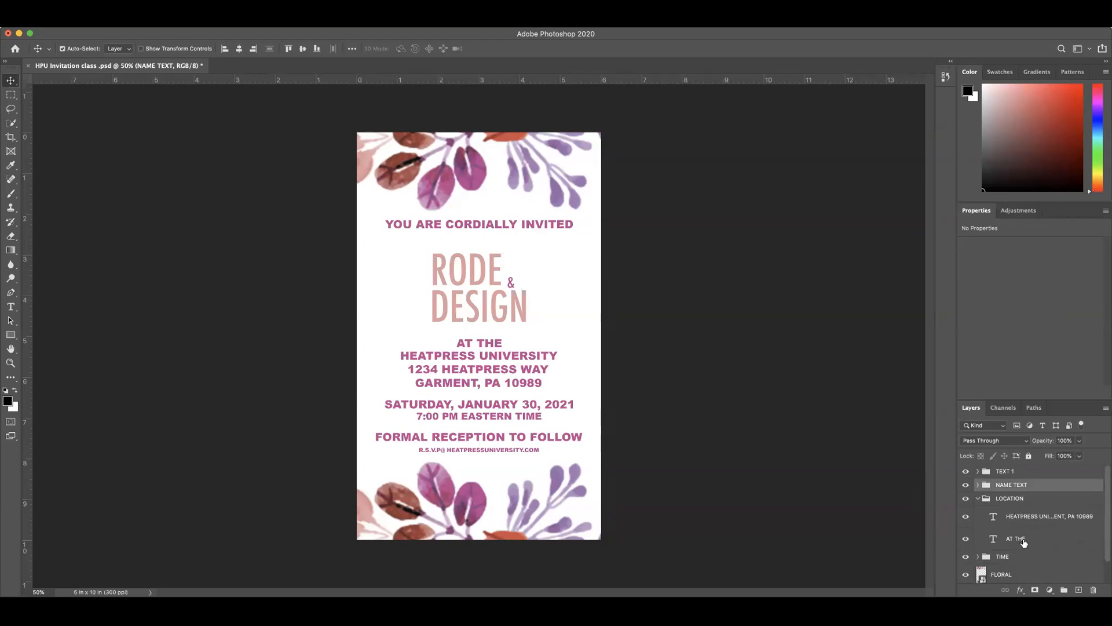
left_click_drag(1023, 539, 1032, 515)
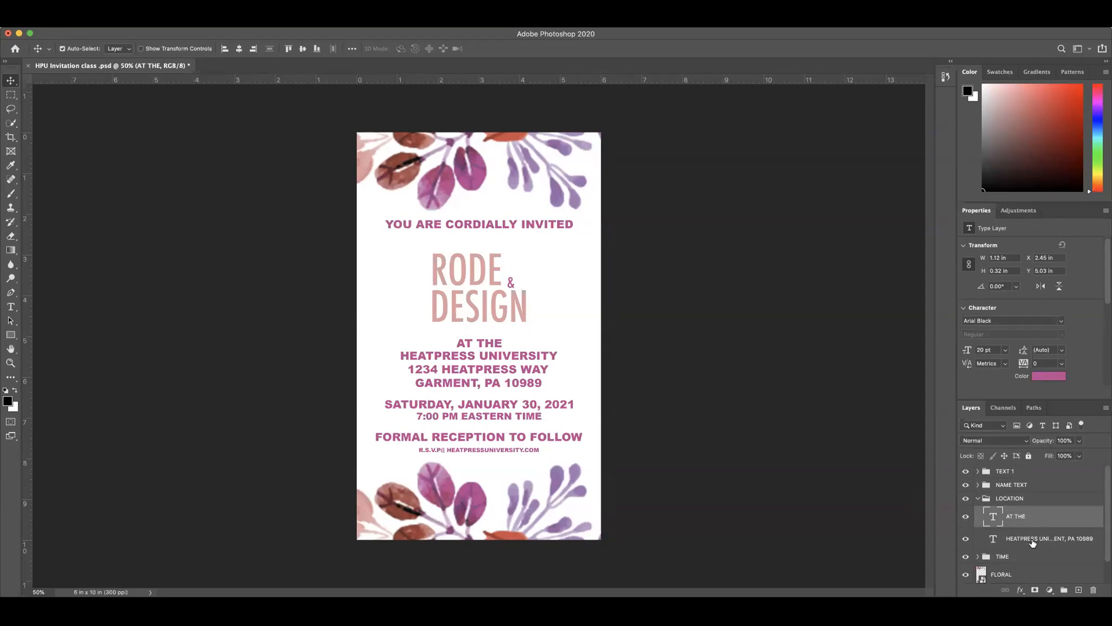
left_click(977, 498)
left_click(966, 498)
left_click(966, 498)
Step: Reorder the TIME group's layers as date, time, reception and R.S.V.P from top to bottom, and collapse the group
left_click(978, 512)
scroll(1029, 536, "down", 2)
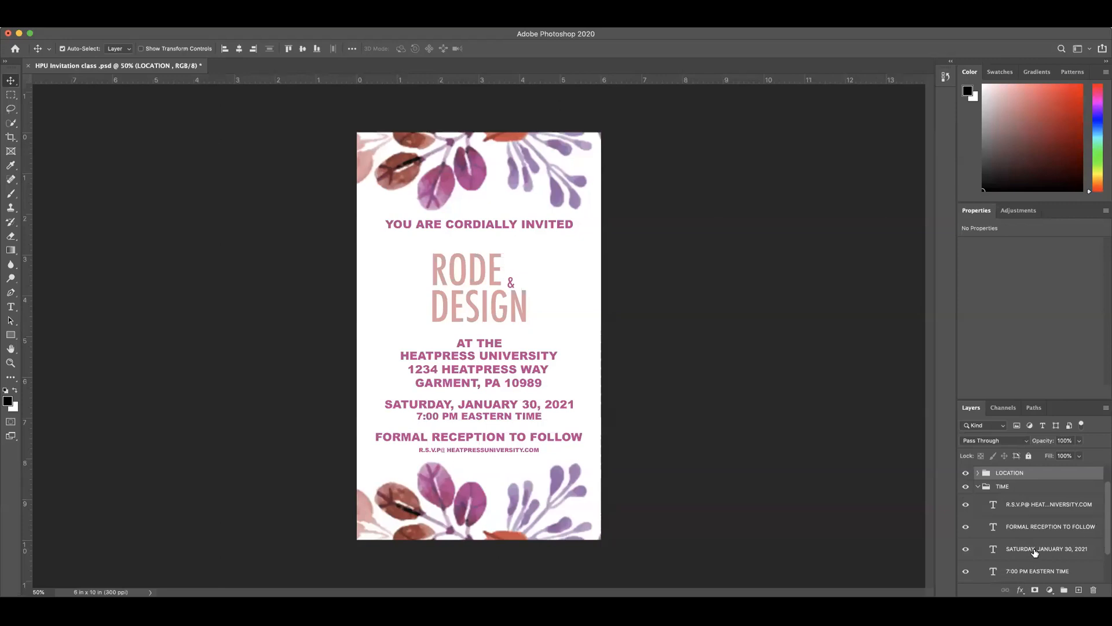
left_click_drag(1035, 552, 1023, 499)
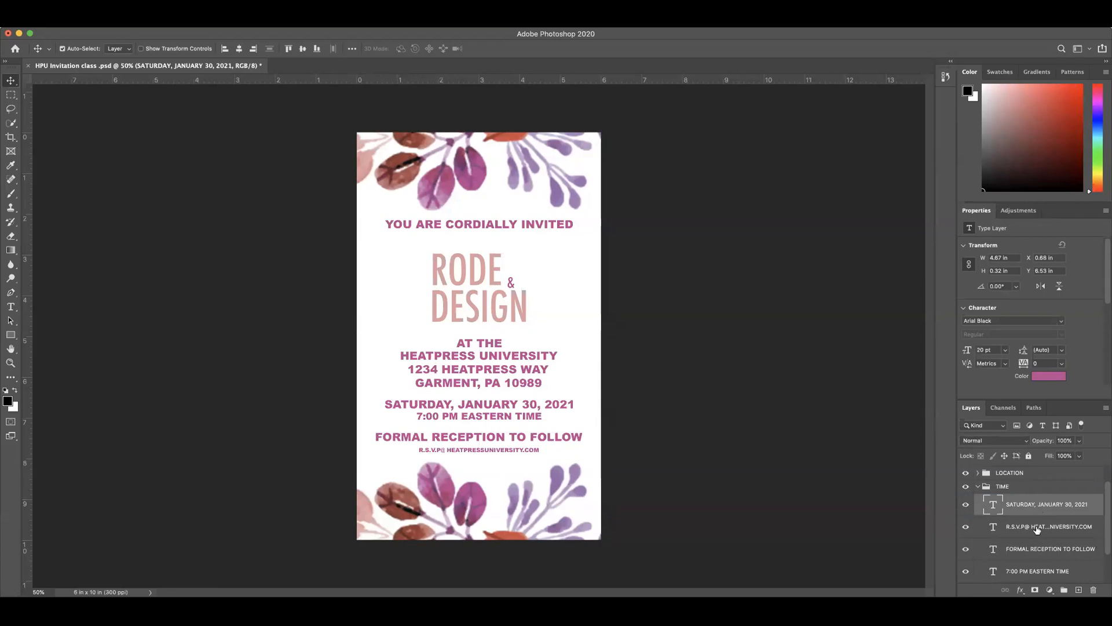
left_click_drag(1041, 571, 1015, 538)
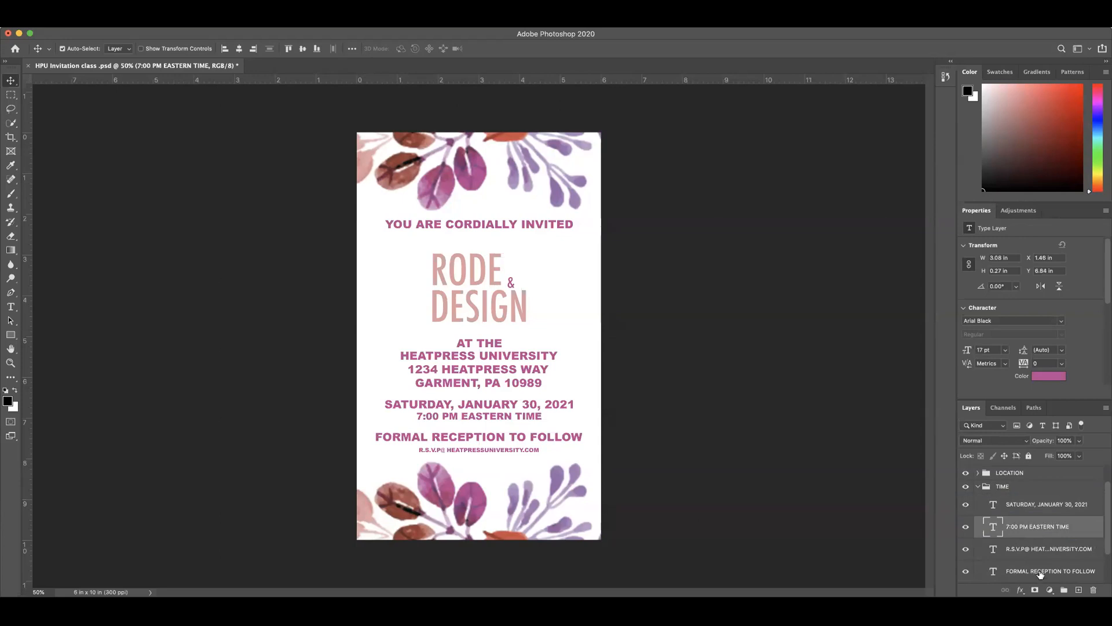
left_click_drag(1042, 572, 1040, 542)
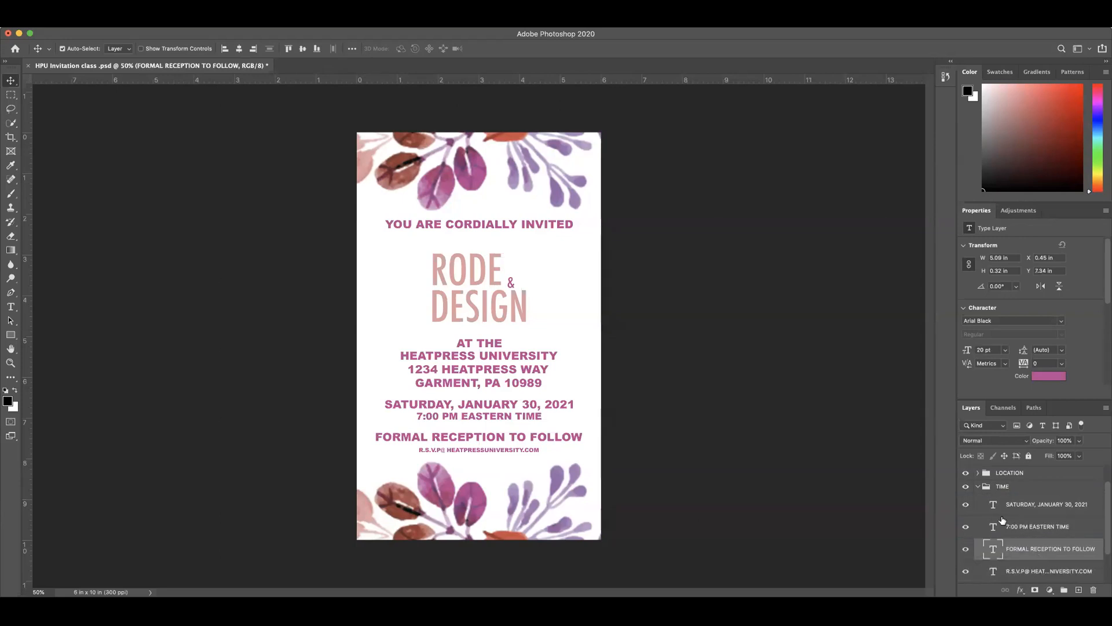
left_click(978, 487)
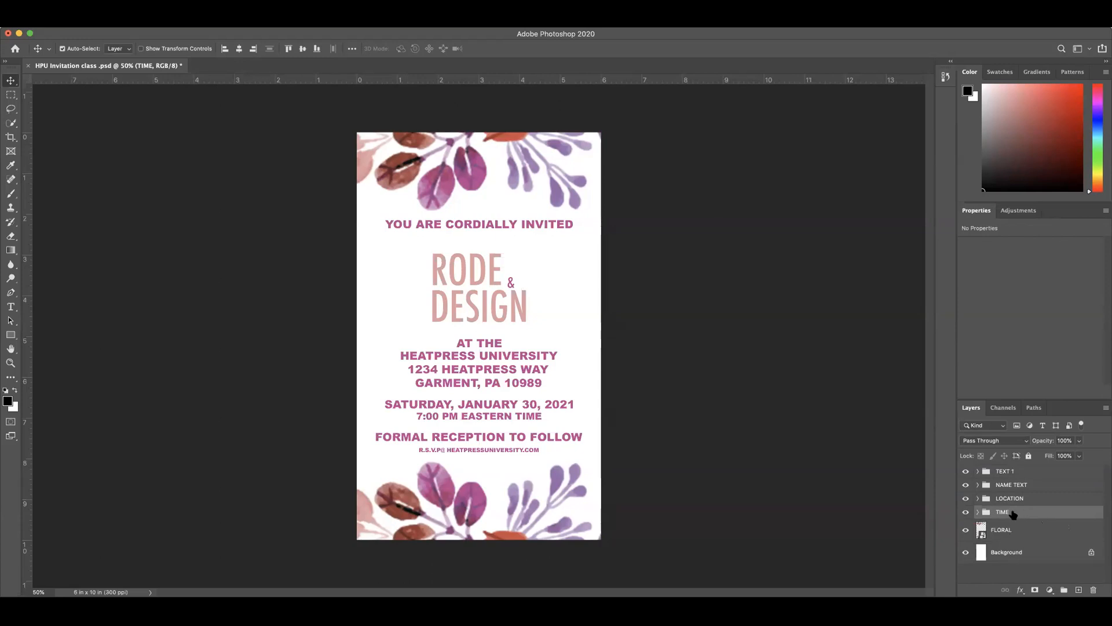
left_click(1006, 474)
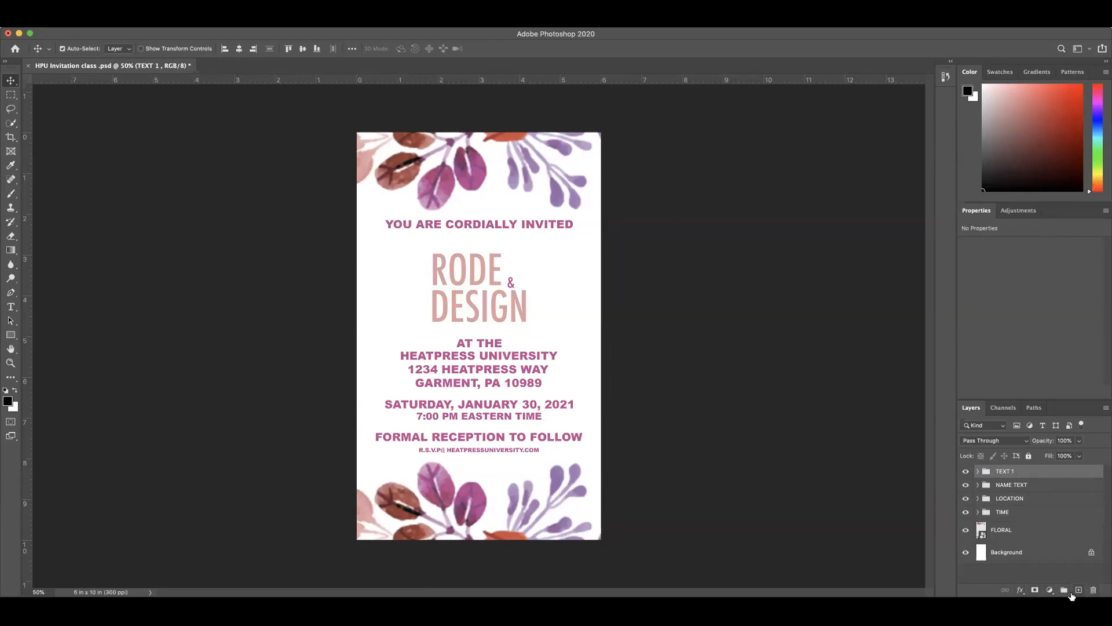
left_click(1020, 589)
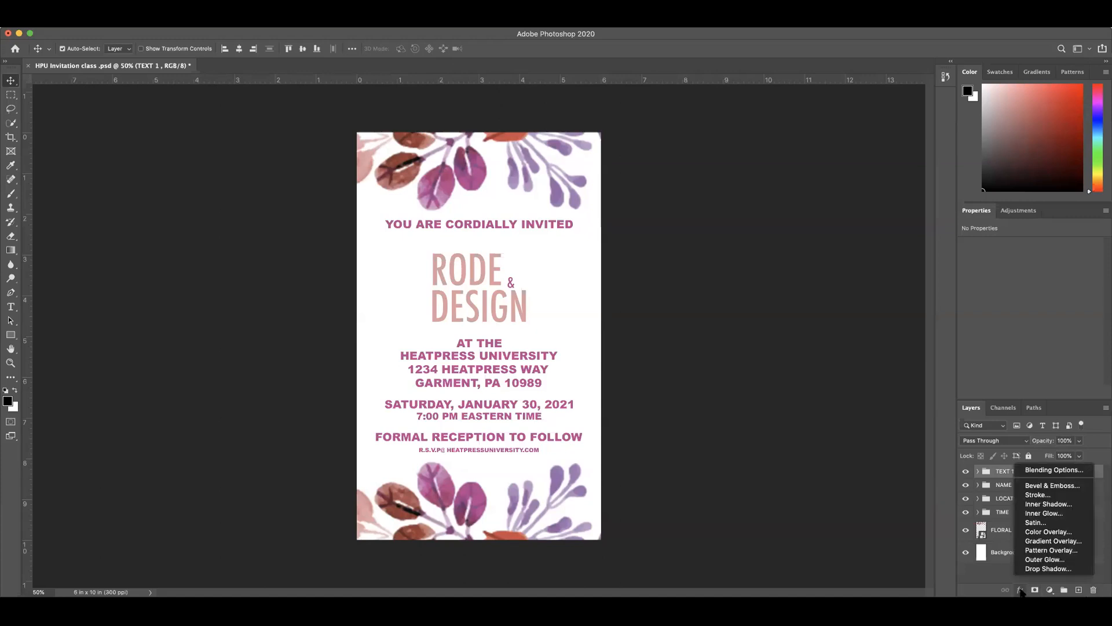
left_click(1020, 590)
left_click(1020, 589)
left_click(1001, 474)
right_click(1014, 469)
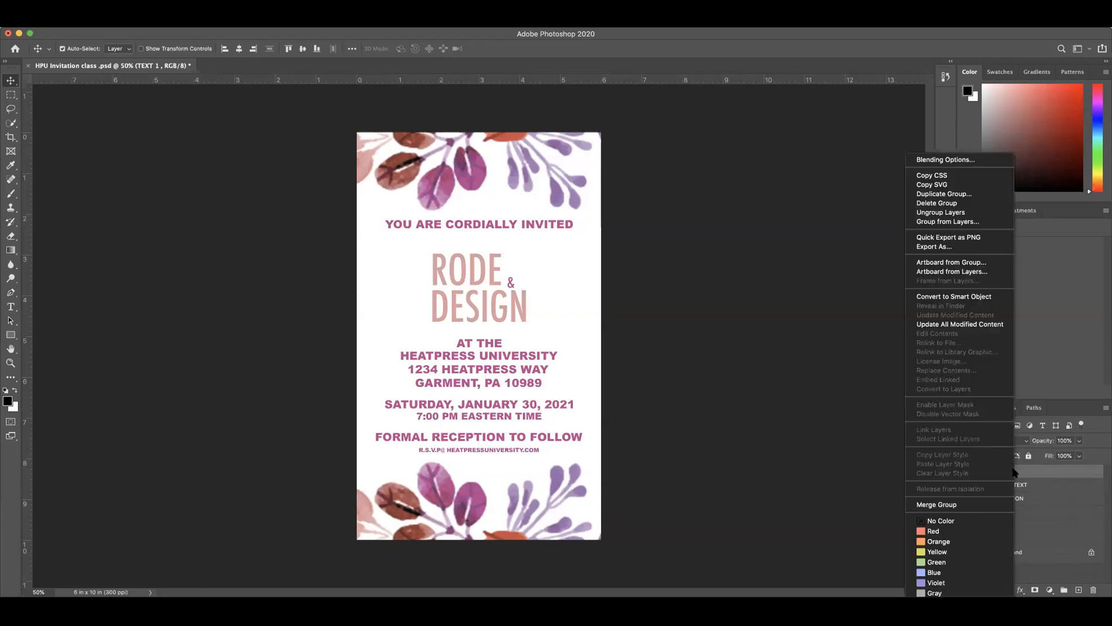
left_click(1047, 471)
right_click(1046, 471)
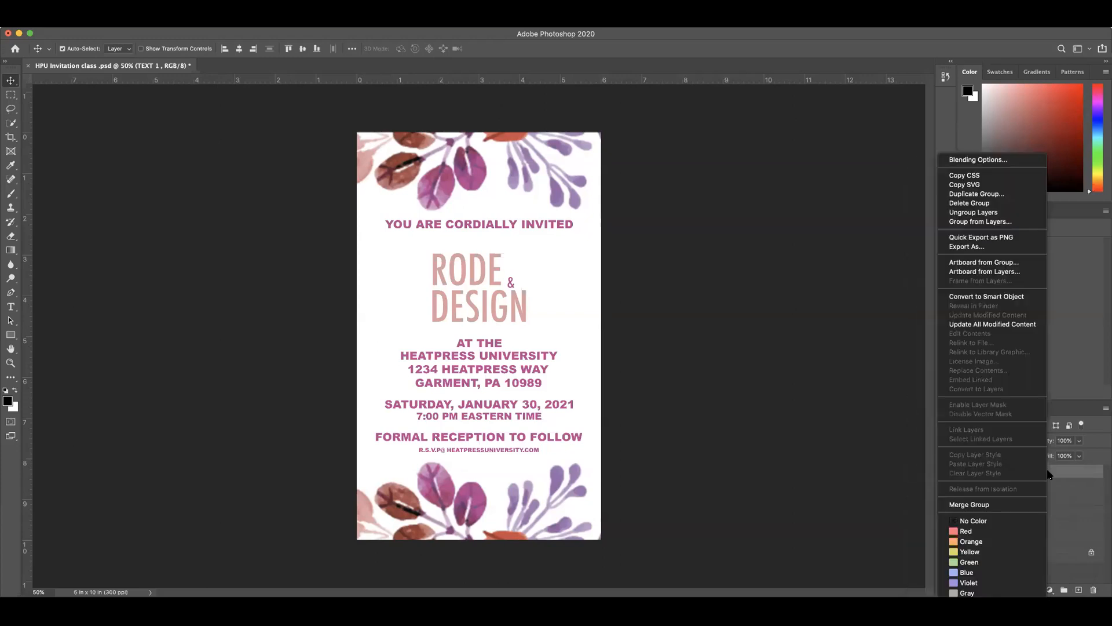
left_click(877, 437)
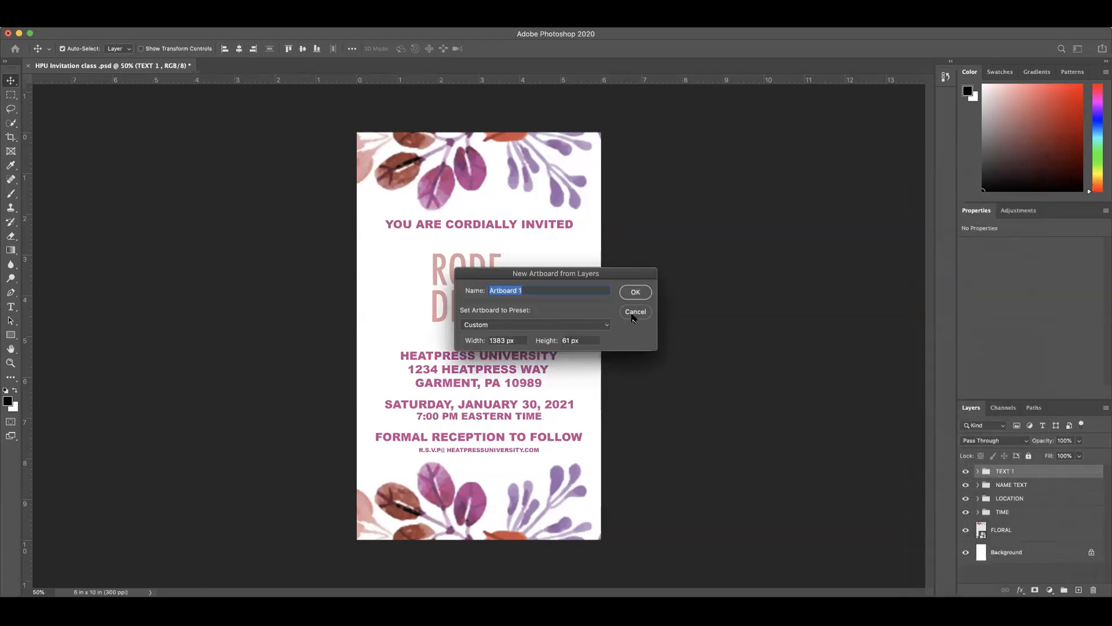
left_click(634, 311)
Step: Open the TEXT 1 group's layer style settings clear of the text and enable Bevel & Emboss and Stroke
right_click(1037, 475)
left_click(967, 159)
left_click_drag(561, 197, 348, 293)
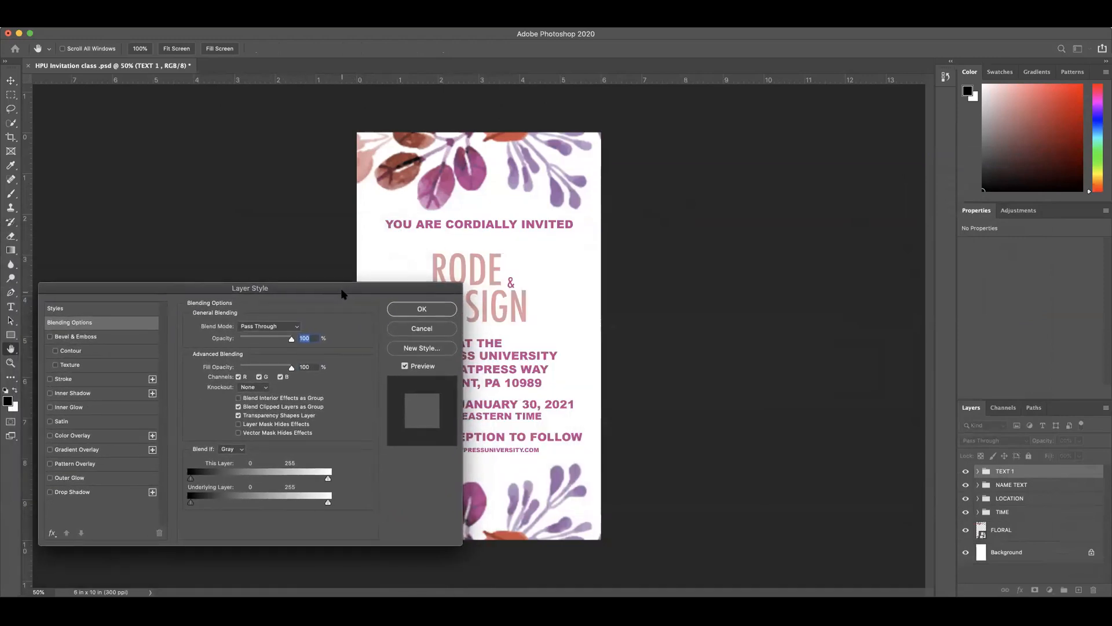
left_click(100, 311)
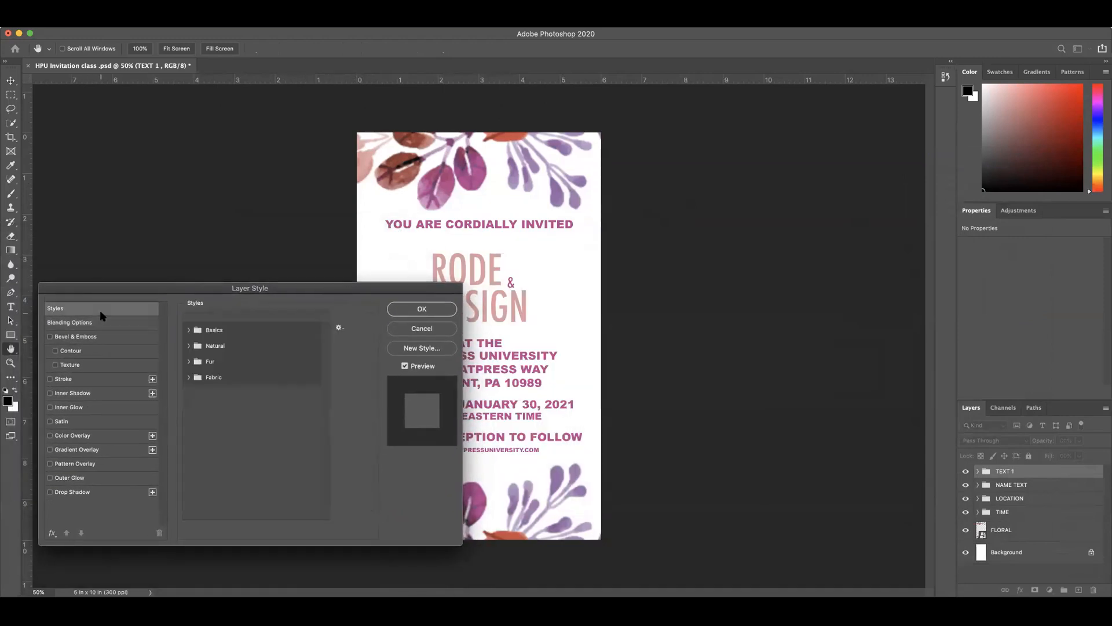
left_click(50, 337)
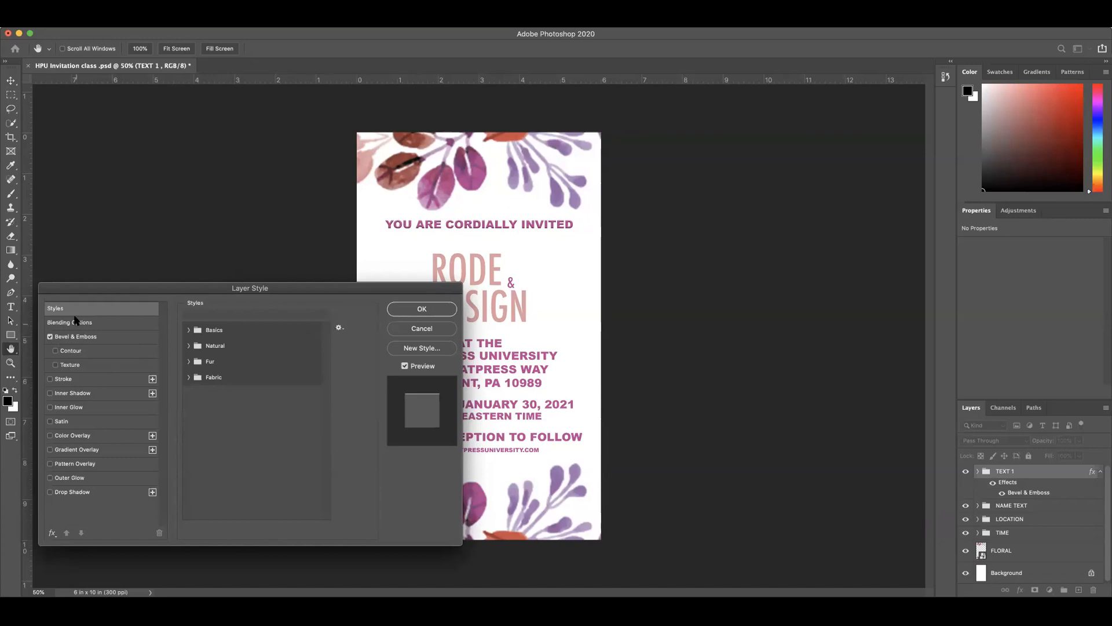
left_click(51, 380)
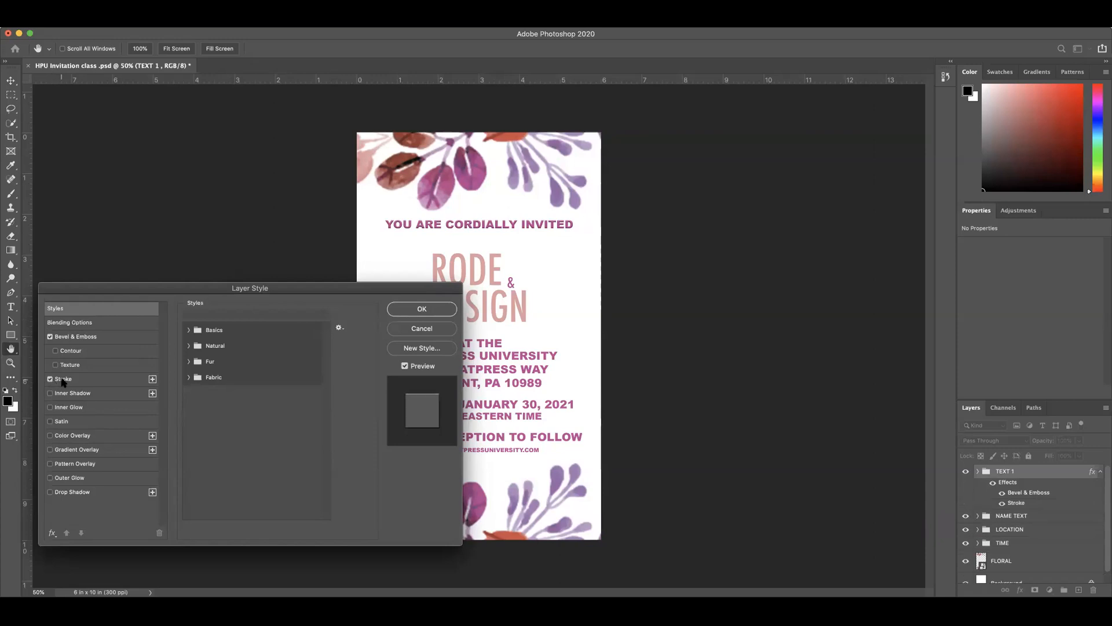
Step: Thicken the TEXT 1 group's stroke and set its color to the pink sampled from the RODE lettering
left_click(64, 380)
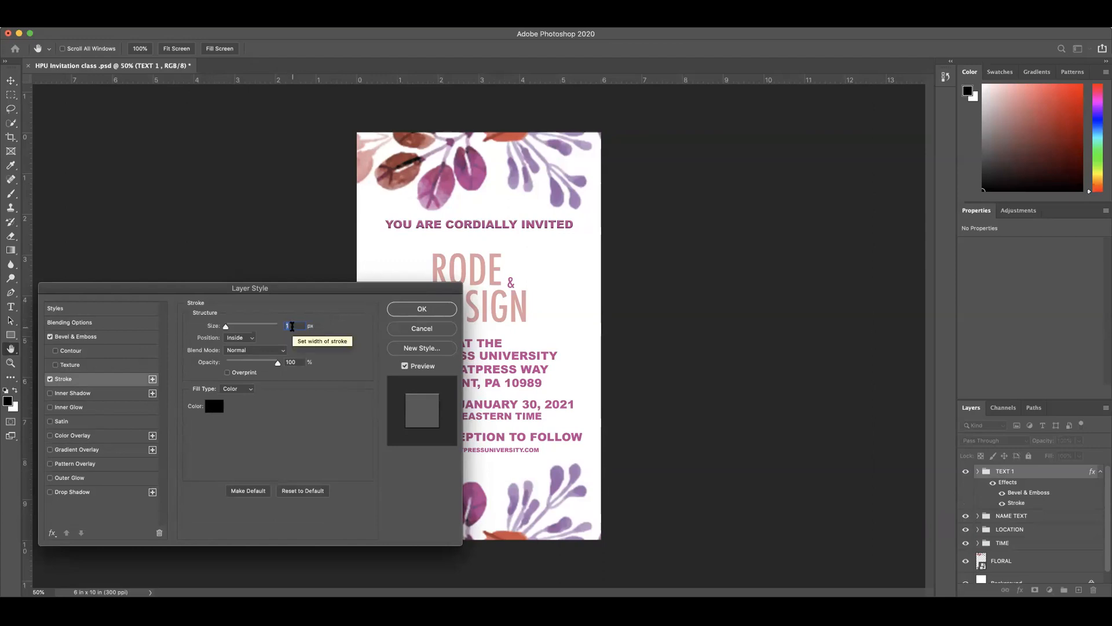
left_click_drag(208, 328, 218, 326)
left_click(214, 406)
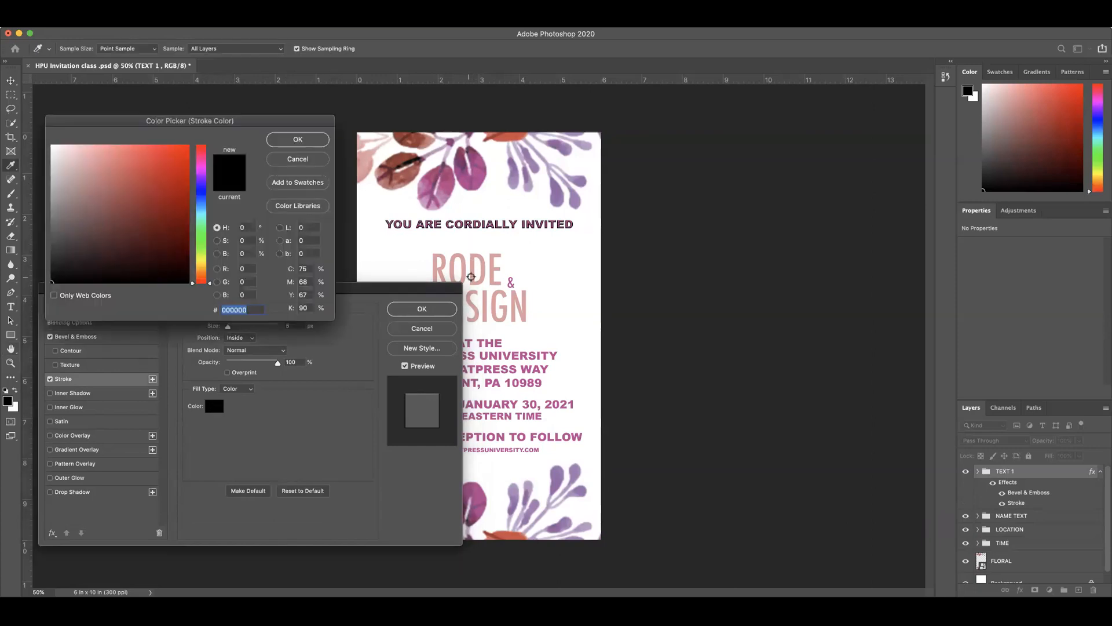
left_click(472, 279)
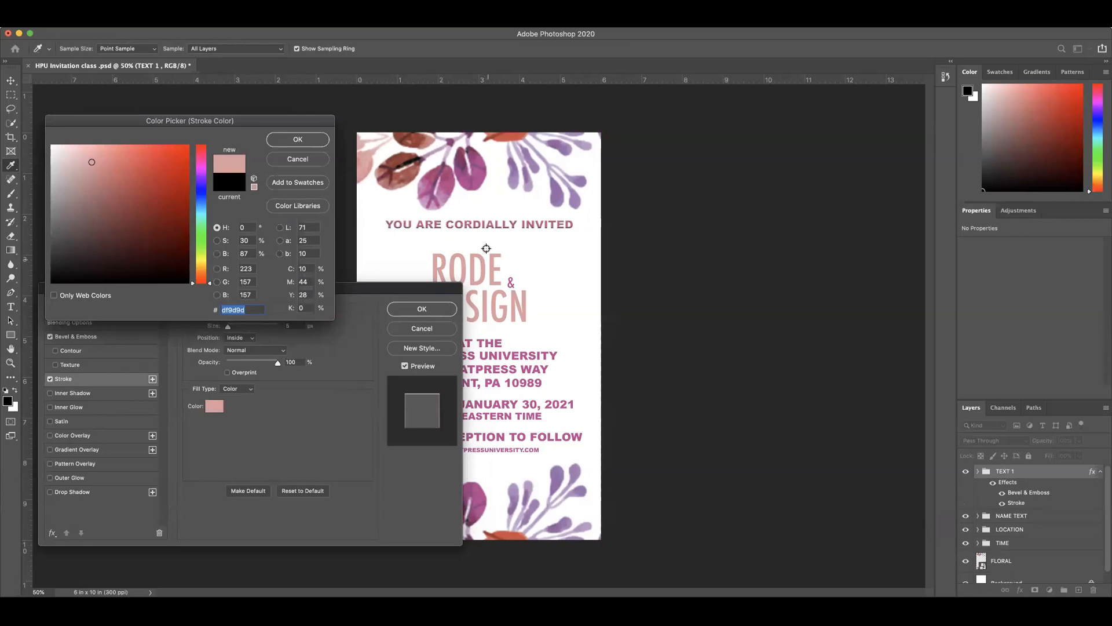
left_click(306, 143)
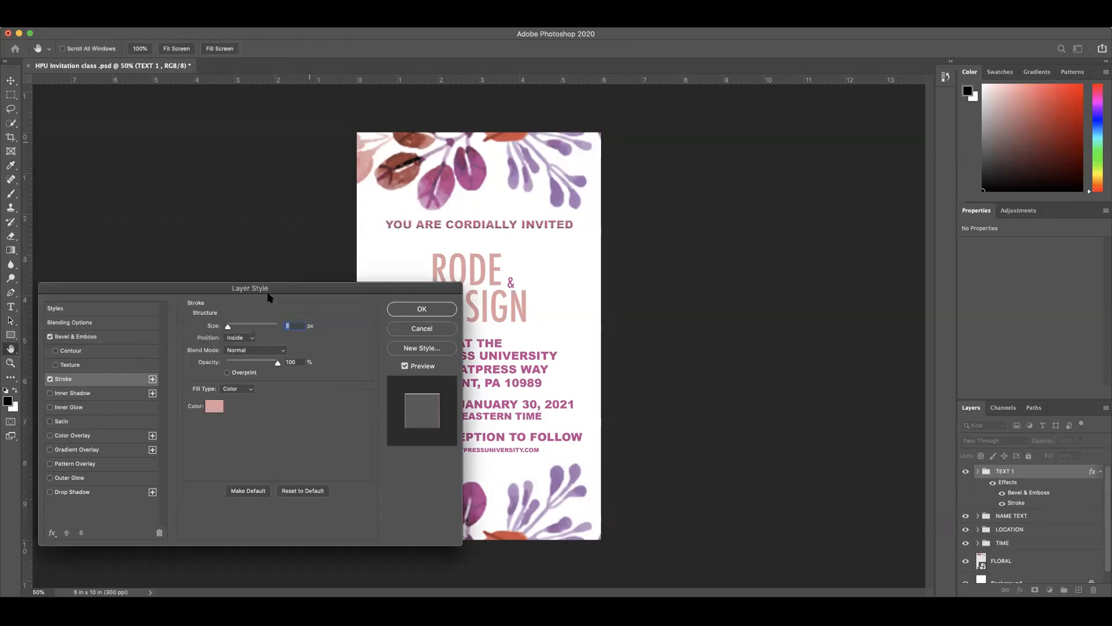
Step: Try the stroke with position Outside, reduce its size to 3 px, and set the position to Inside
left_click(253, 339)
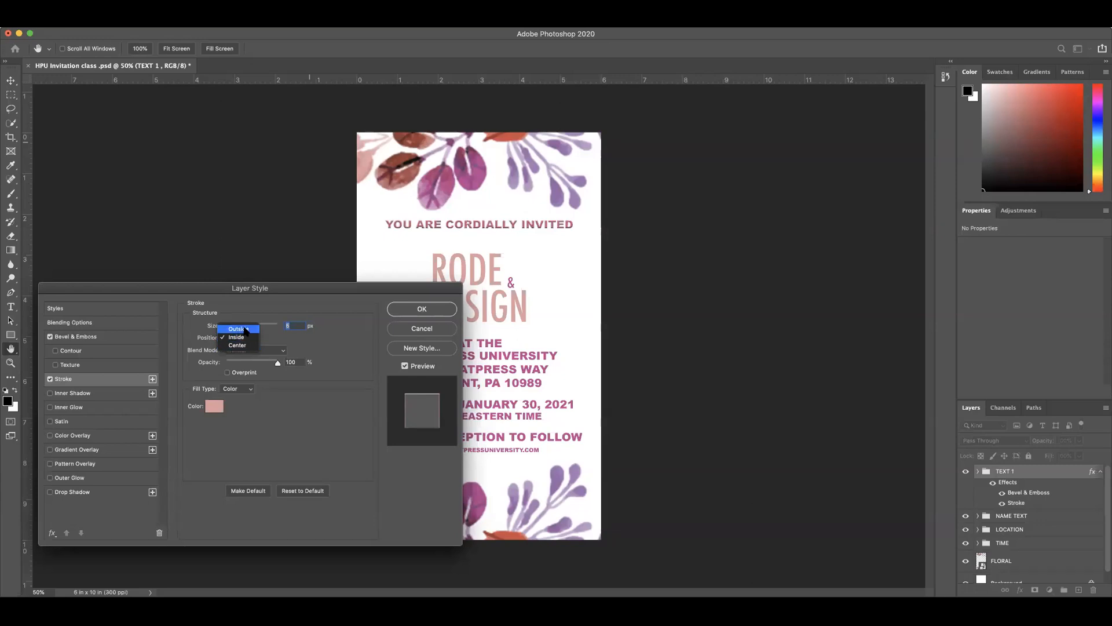
left_click(243, 329)
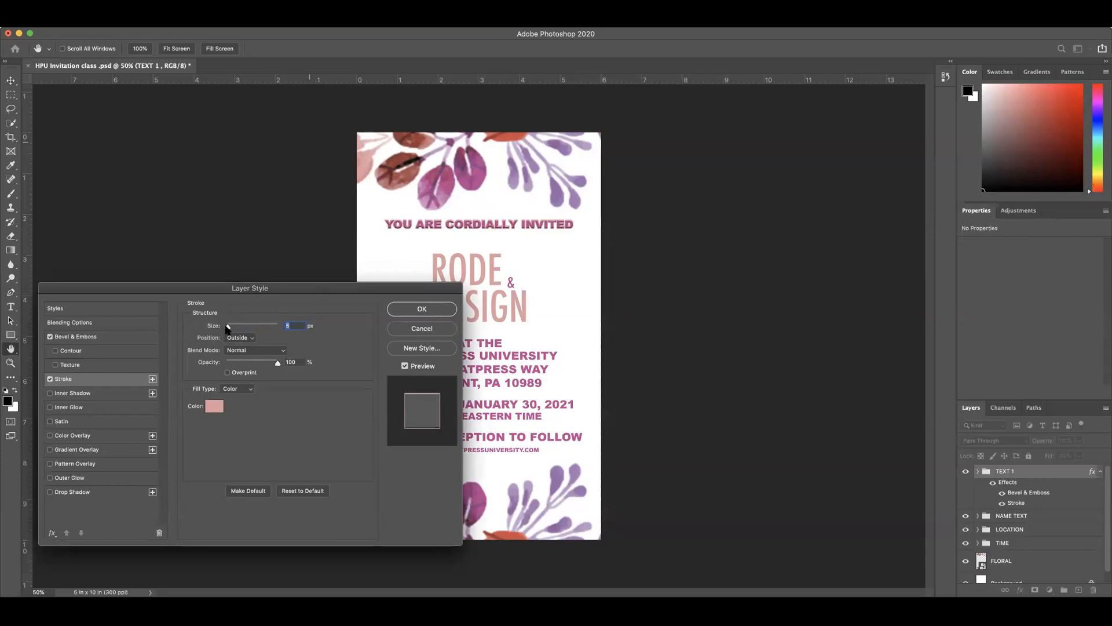
left_click_drag(216, 328, 216, 328)
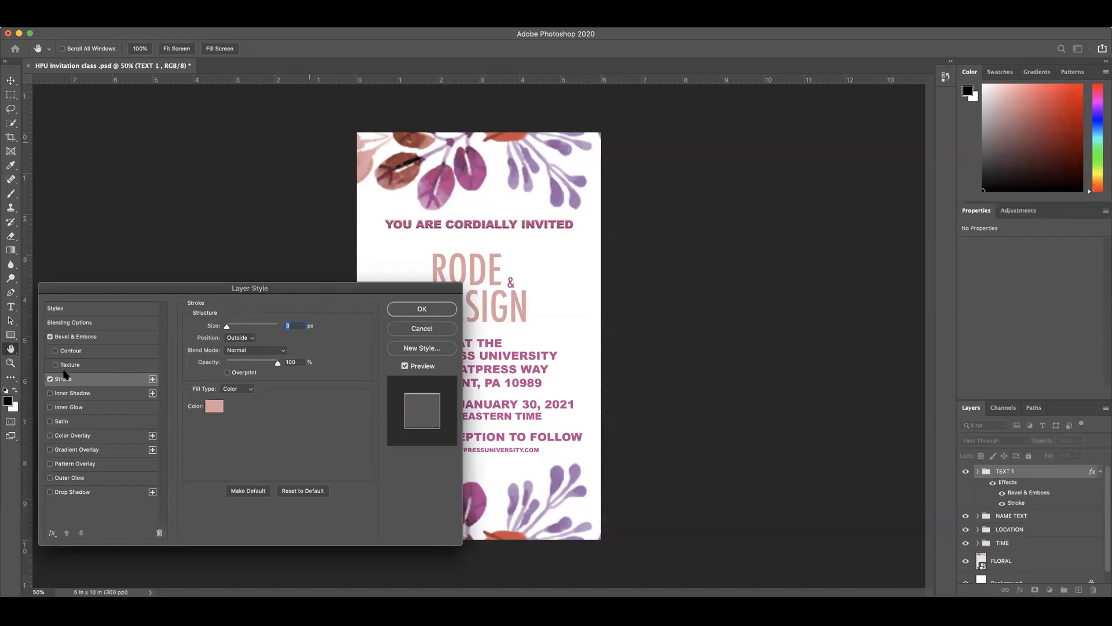
left_click(243, 338)
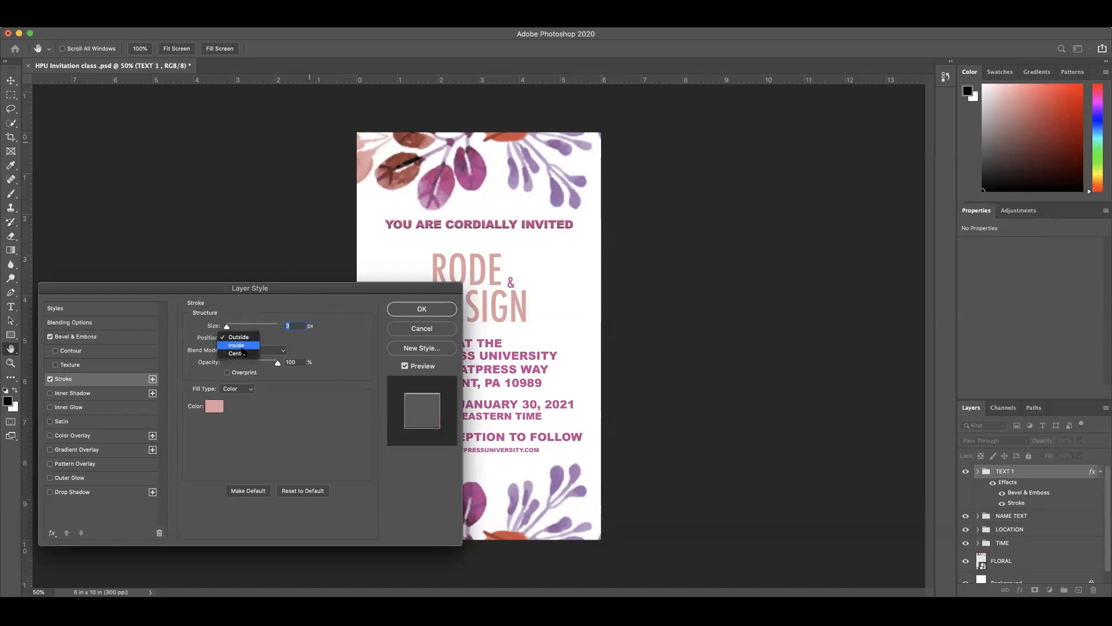
left_click(241, 347)
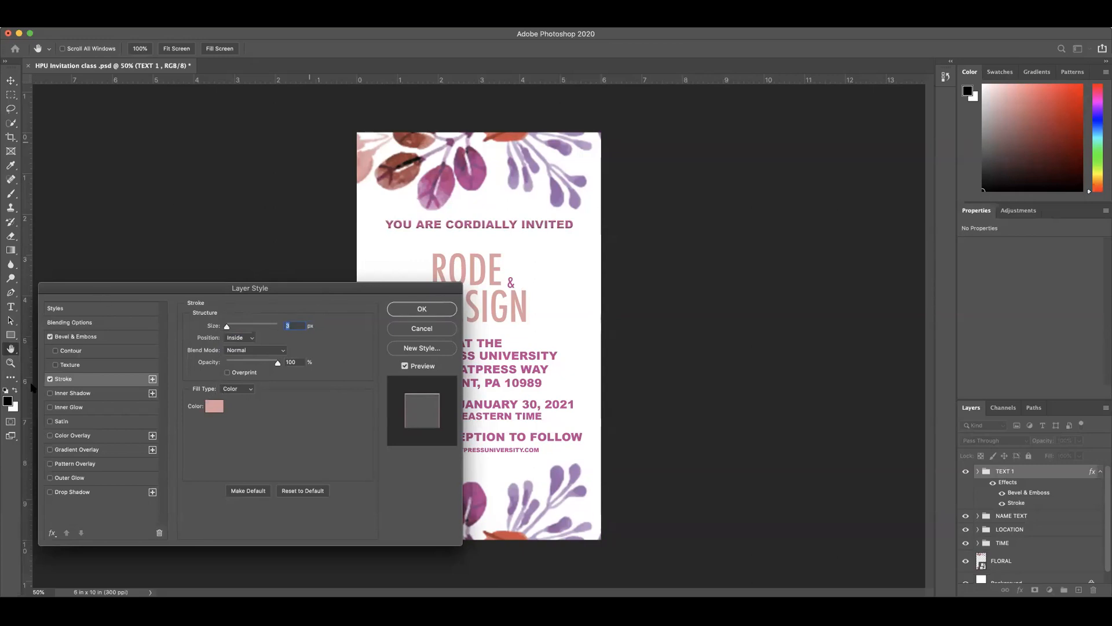
Step: Disable the Stroke effect and apply the TEXT 1 group's layer style with only Bevel & Emboss
left_click(50, 379)
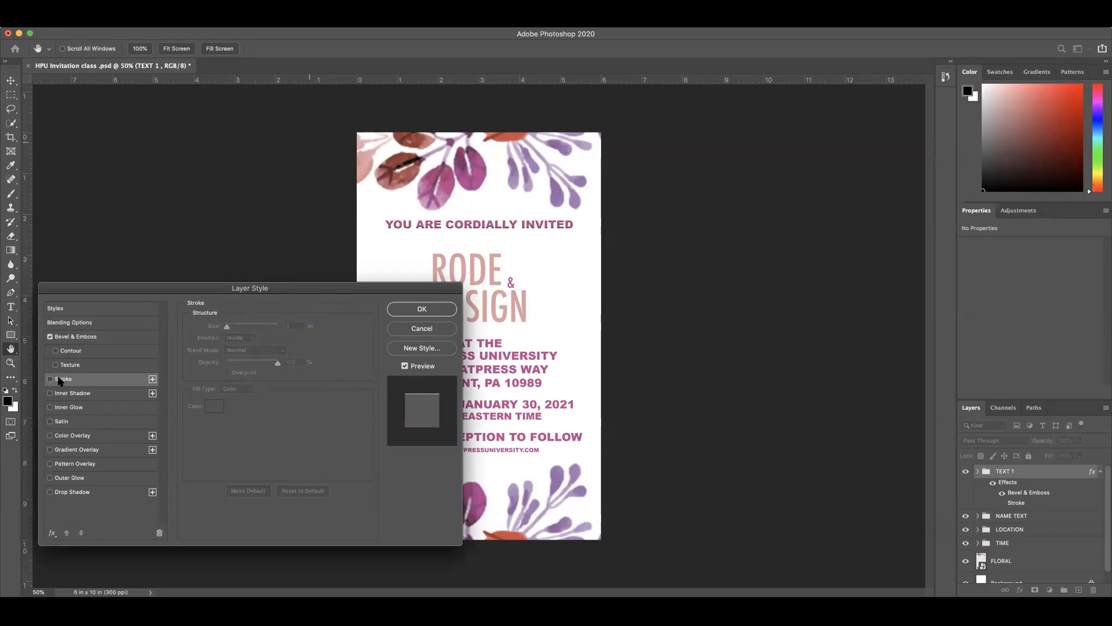
left_click(432, 310)
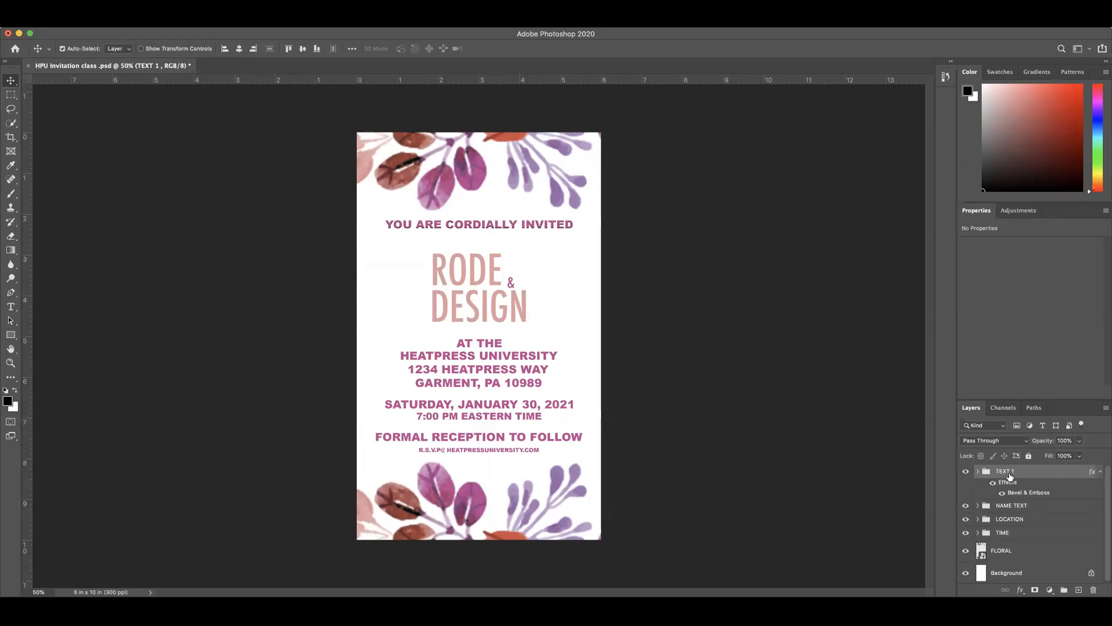
Step: Copy the TEXT 1 group's layer style, then expand the group to check its contents and collapse it again
right_click(1033, 474)
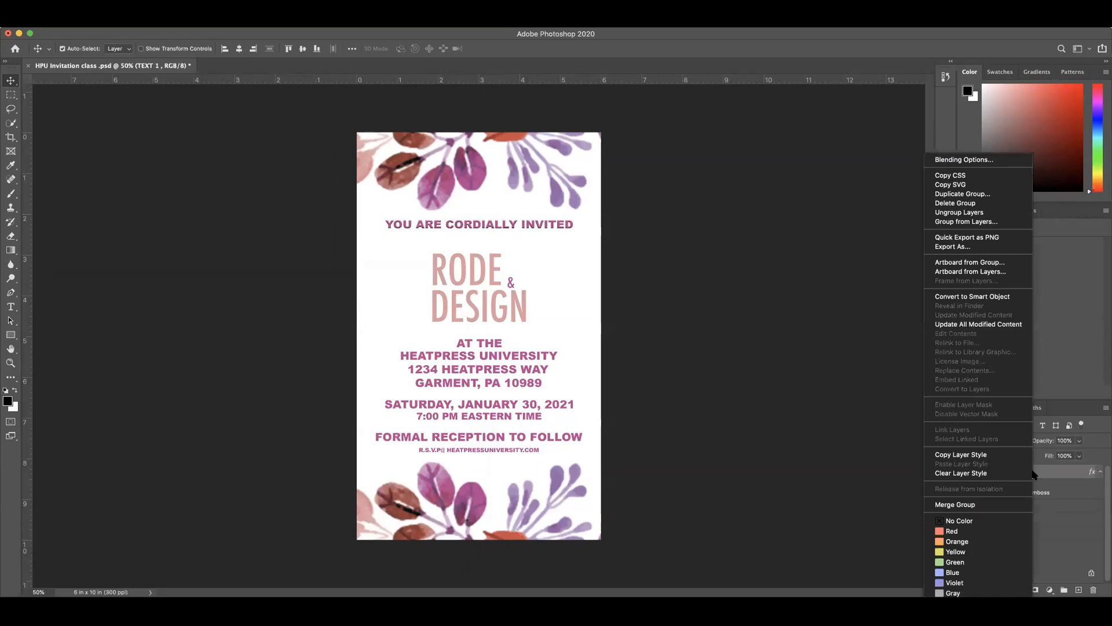
left_click(947, 456)
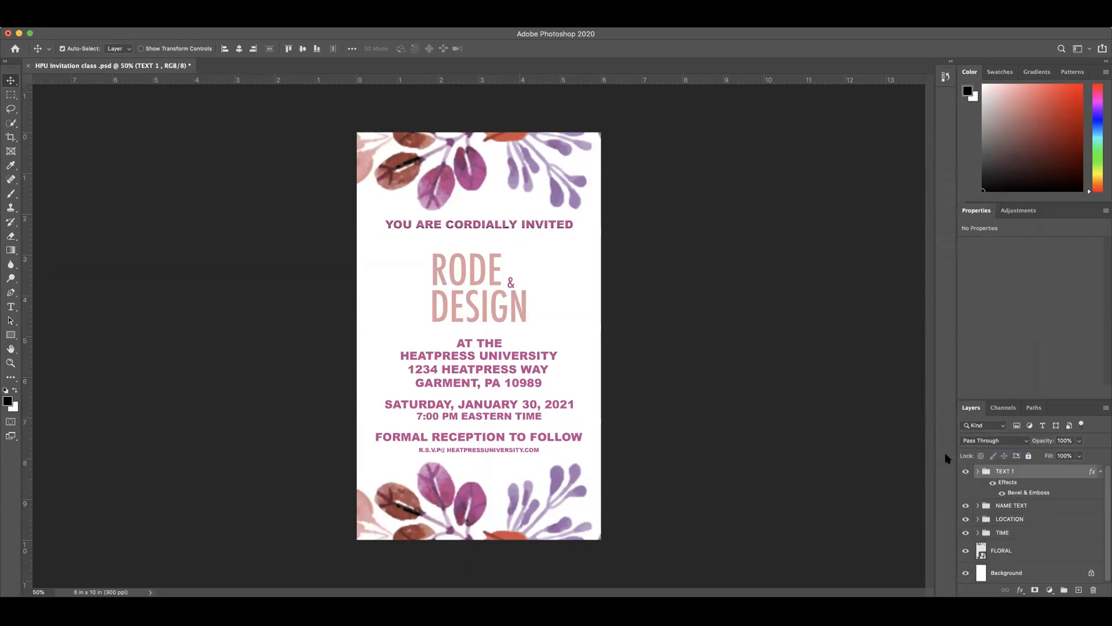
left_click(977, 473)
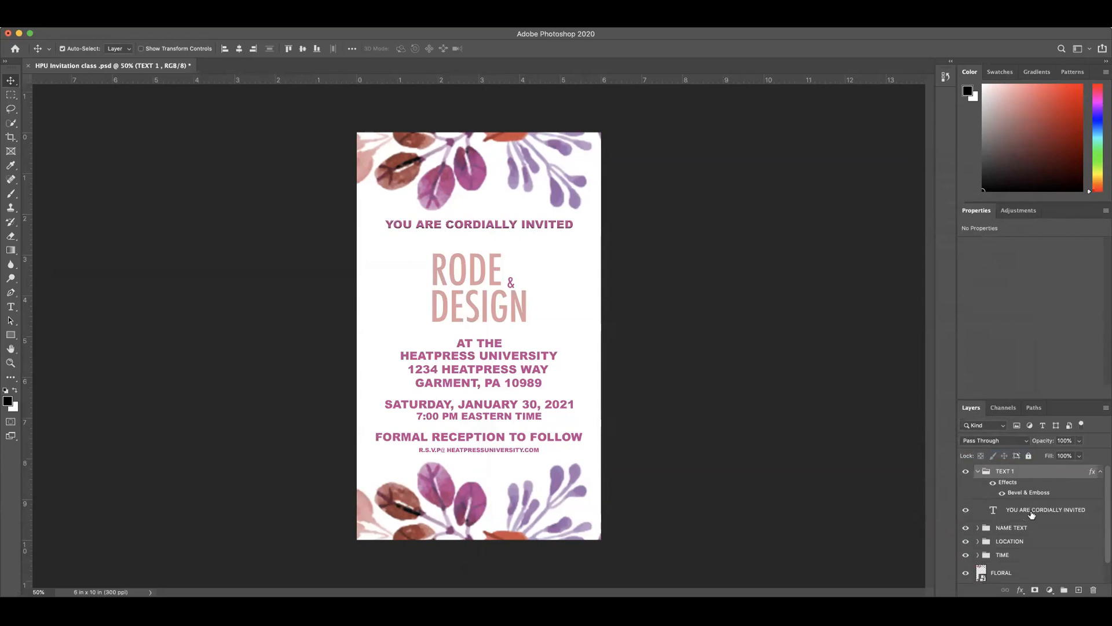
left_click(977, 471)
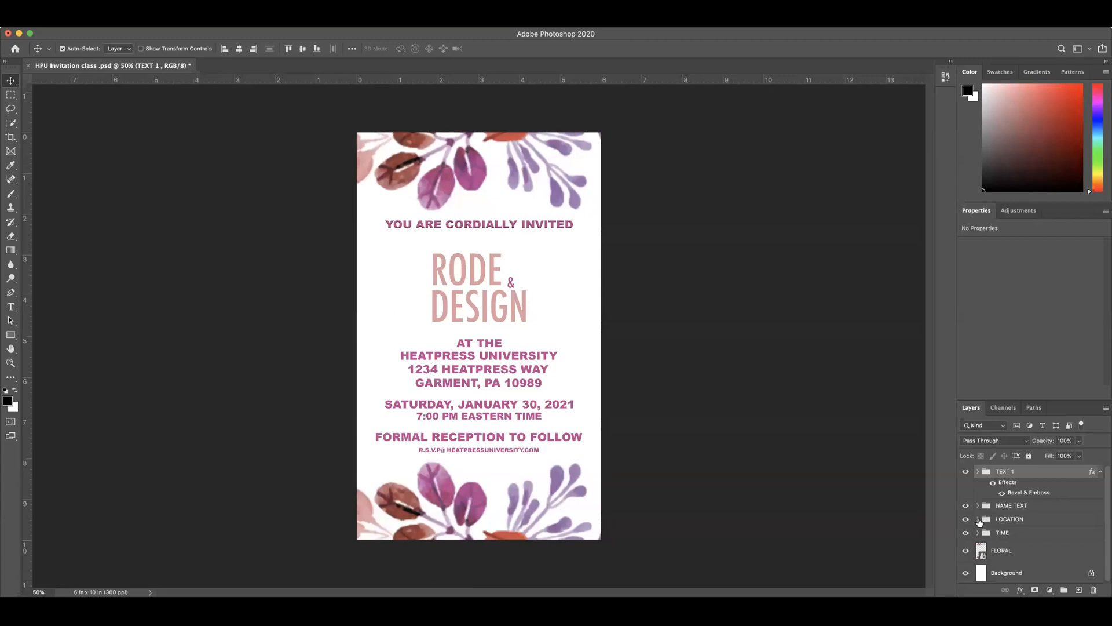
Step: Paste the copied Bevel & Emboss layer style onto the LOCATION group and the TIME group
left_click(1008, 520)
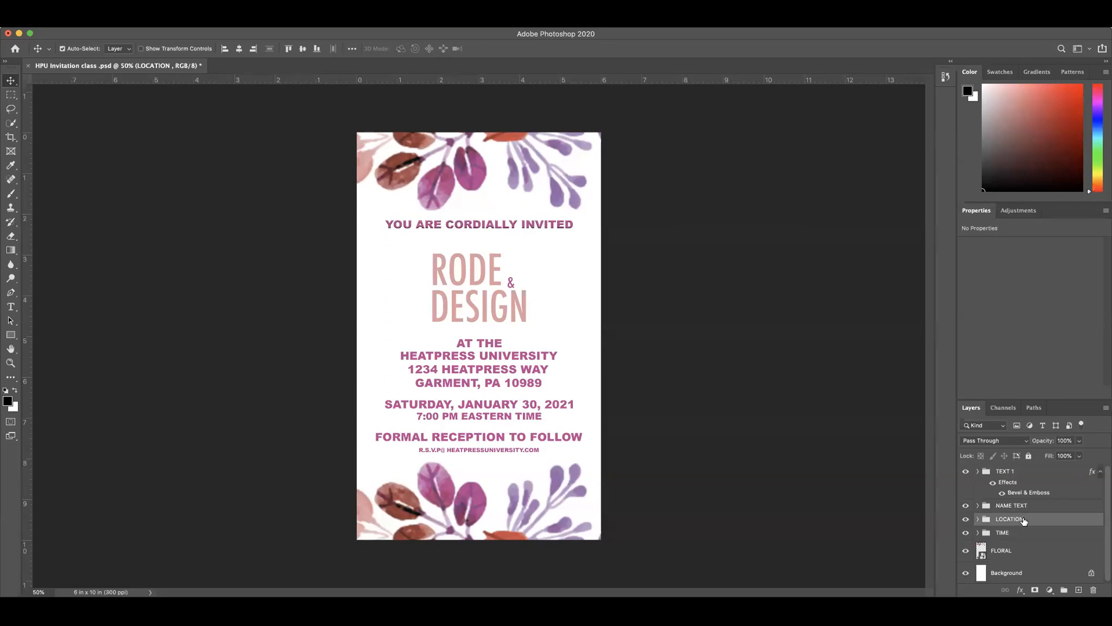
right_click(1023, 521)
left_click(962, 463)
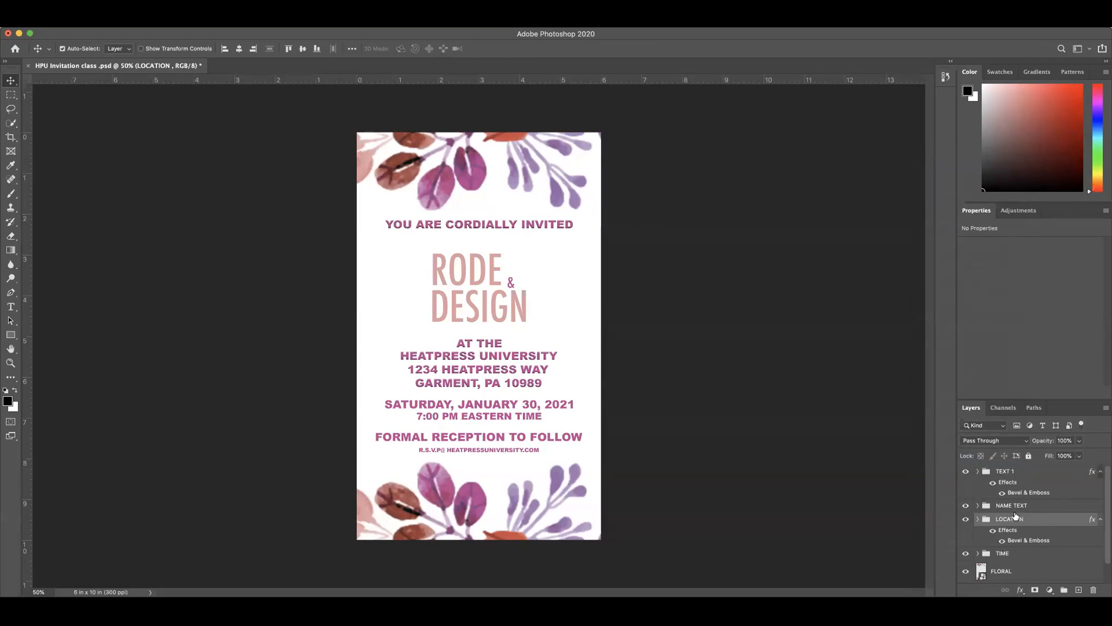
scroll(1017, 530, "down", 1)
left_click(1010, 531)
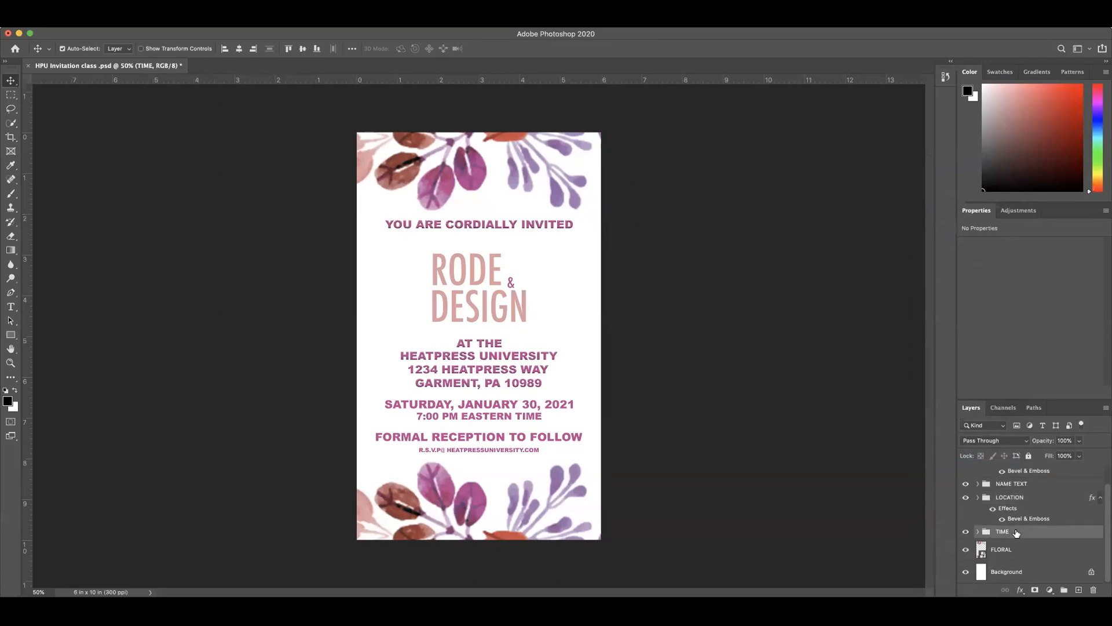
right_click(1013, 533)
left_click(944, 464)
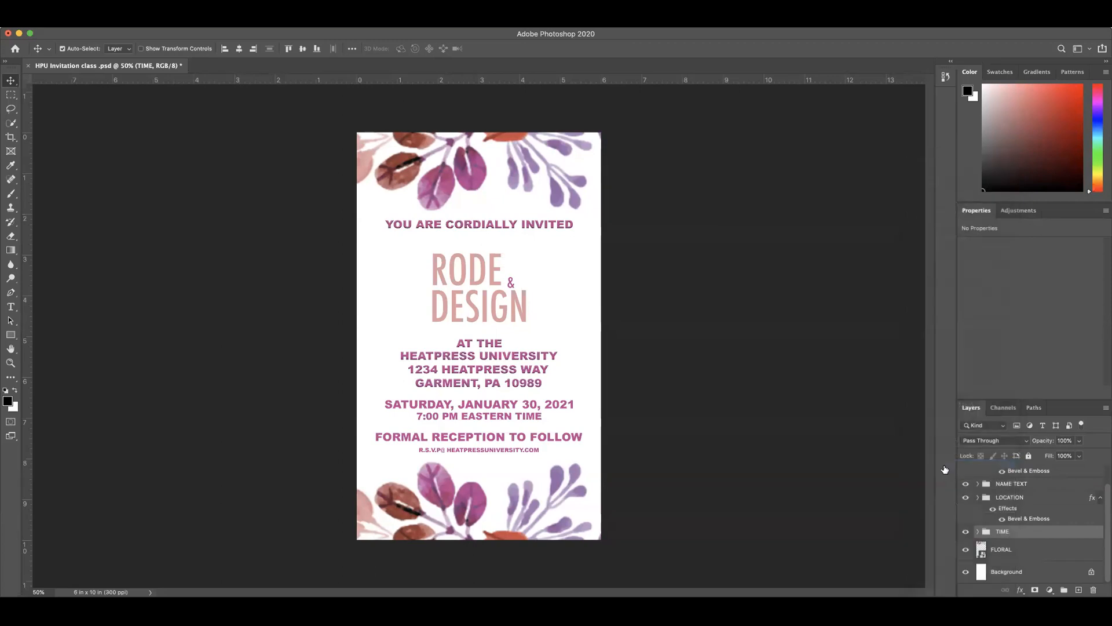
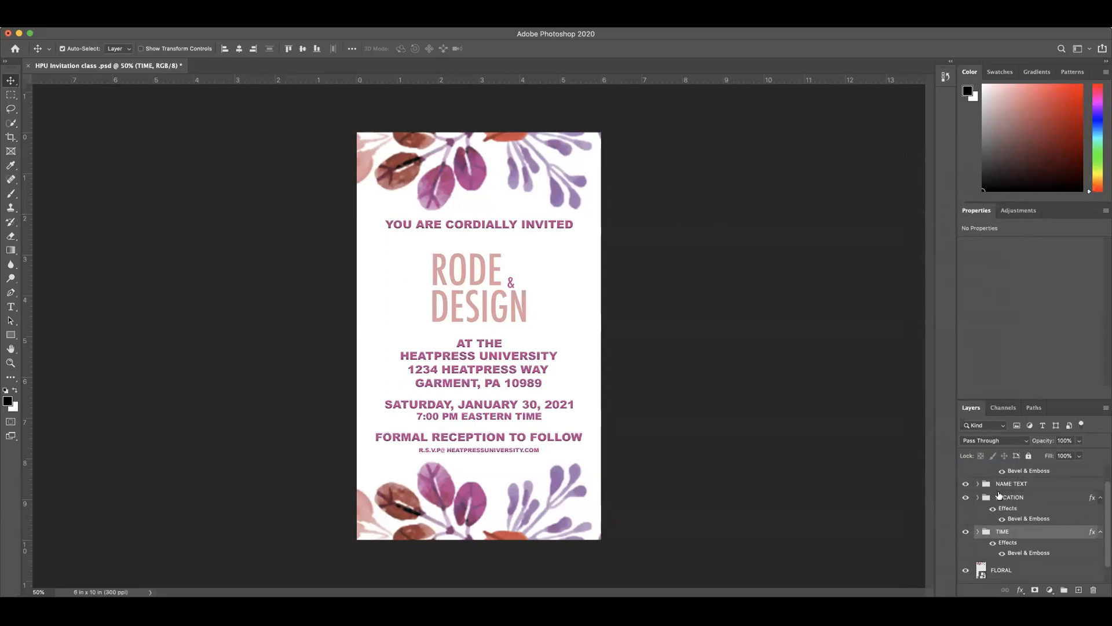
Step: Duplicate the "YOU ARE CORDIALLY INVITED" text in the TEXT 1 group, placing the copy directly below the original line
scroll(999, 494, "up", 1)
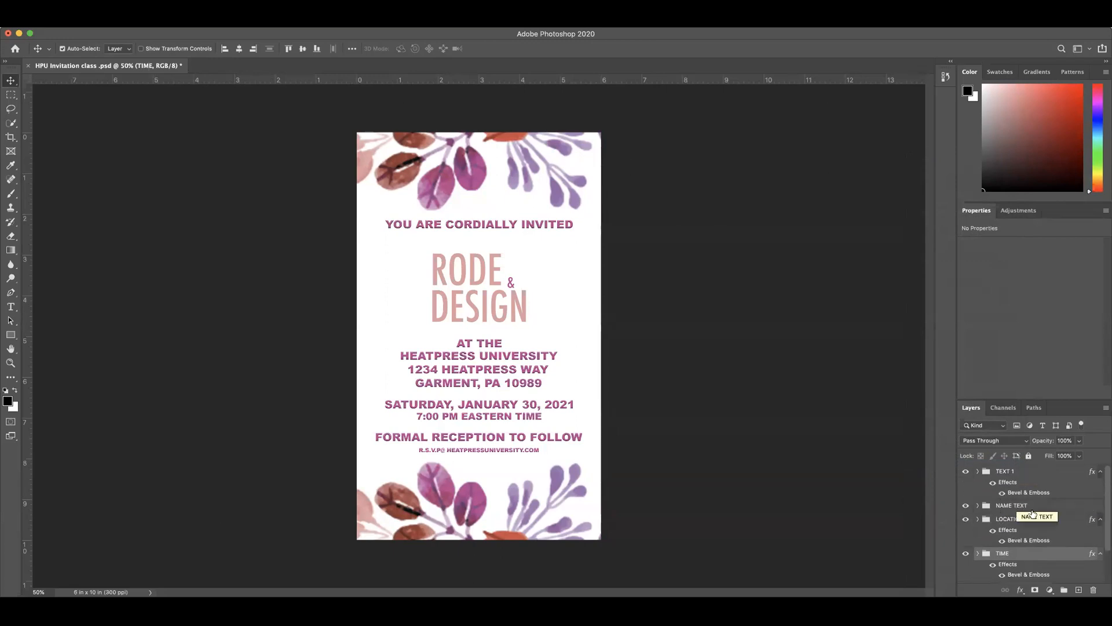
left_click(978, 471)
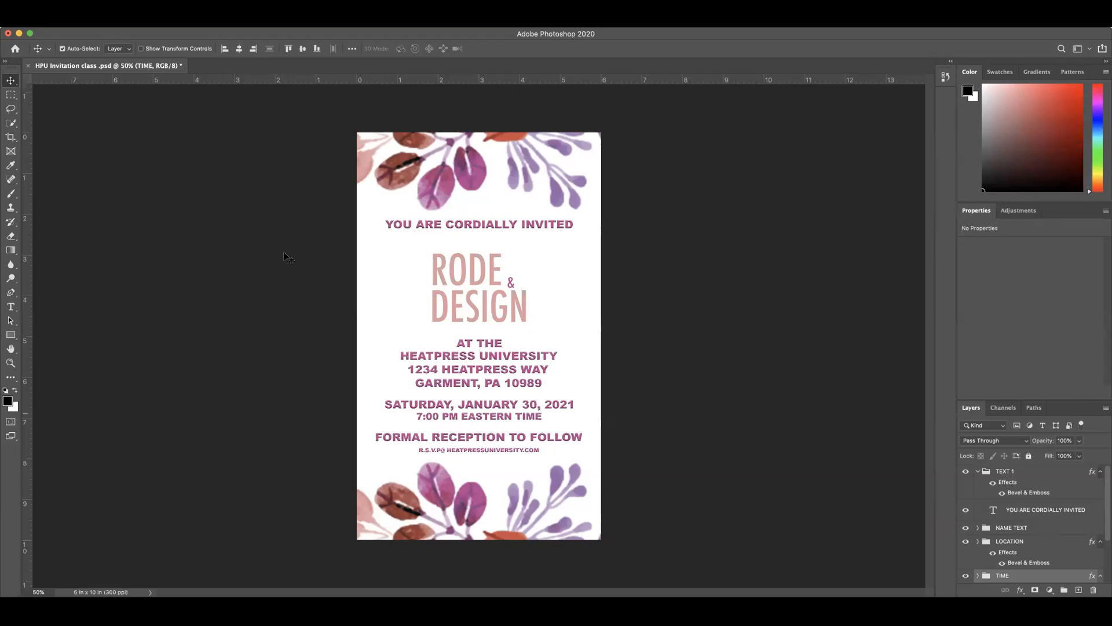
left_click(489, 227)
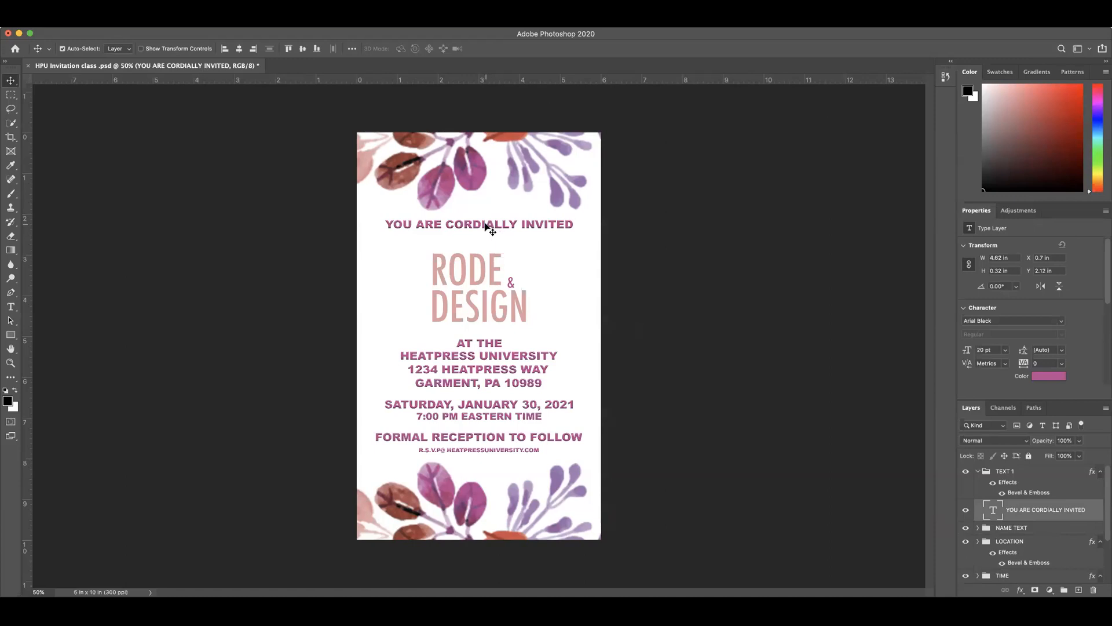
left_click_drag(479, 227, 484, 235)
Step: Change the duplicated line's text to "TO THE WEDDING OF" and centre it beneath the first line
double_click(484, 236)
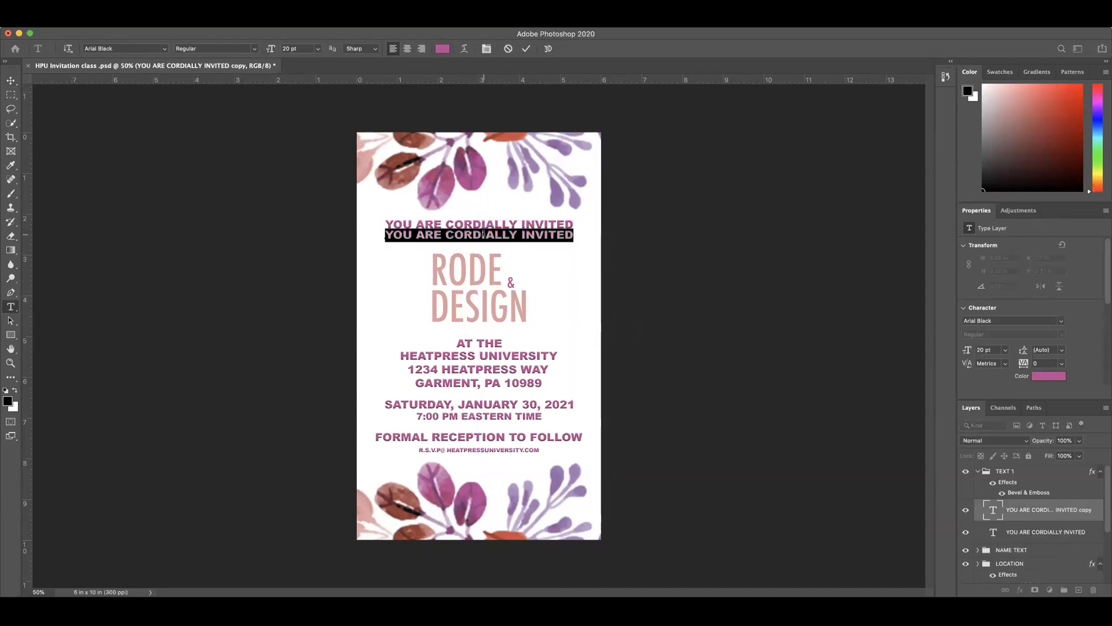
type("TO T")
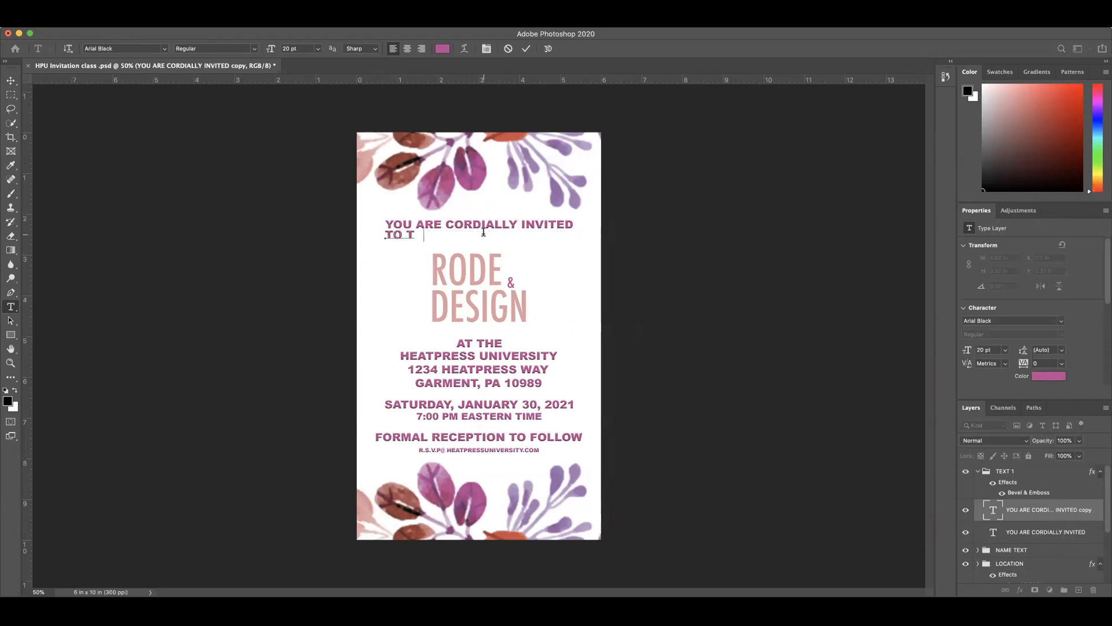
type("HE WEDD")
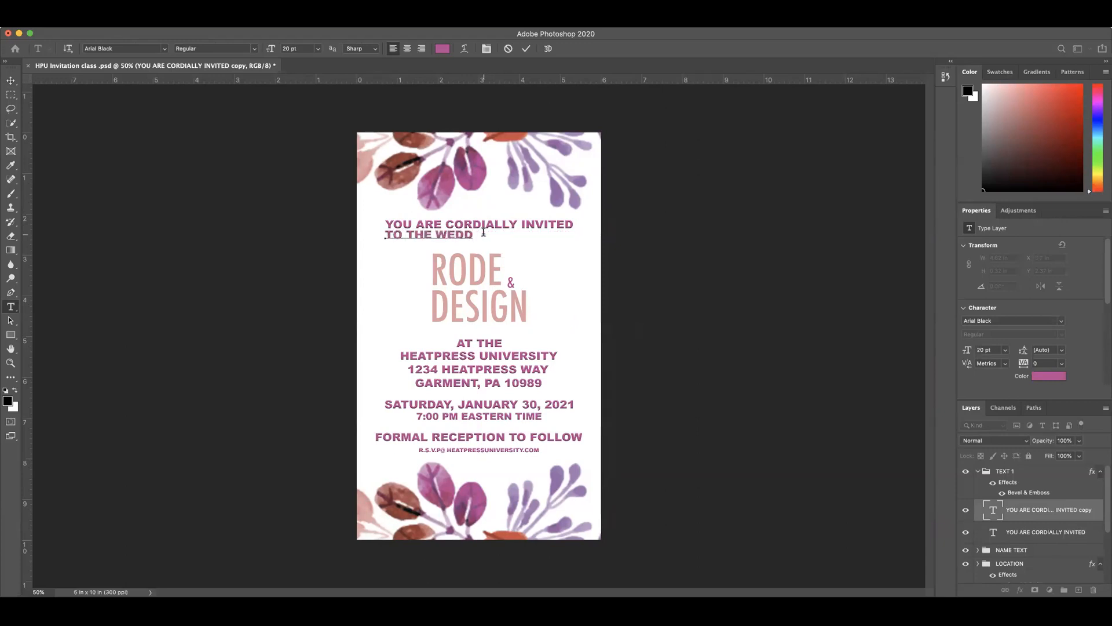
type("ING OF")
left_click(526, 50)
left_click_drag(470, 237, 496, 237)
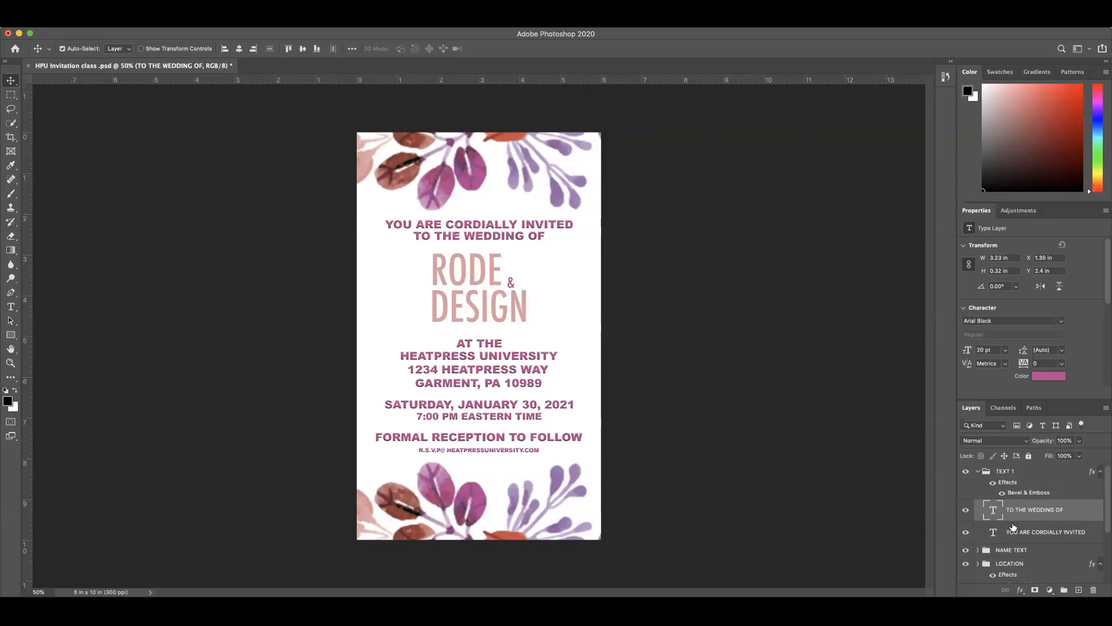
Step: Paste the copied Bevel & Emboss layer style onto the FLORAL layer
scroll(1019, 536, "down", 3)
scroll(1017, 530, "up", 3)
scroll(1022, 535, "down", 3)
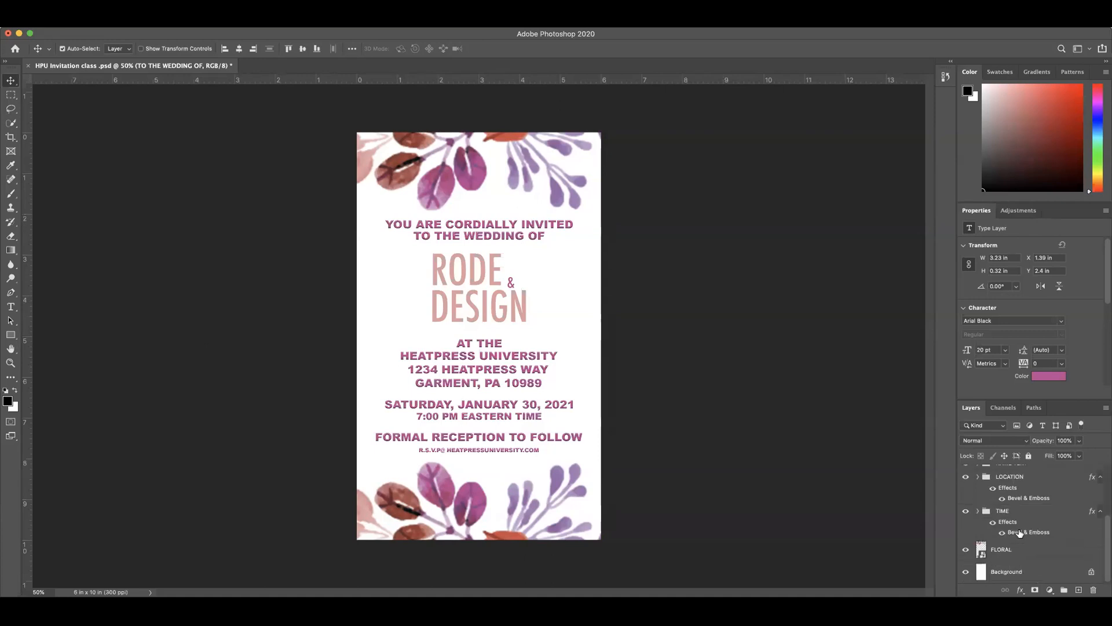
left_click(1008, 551)
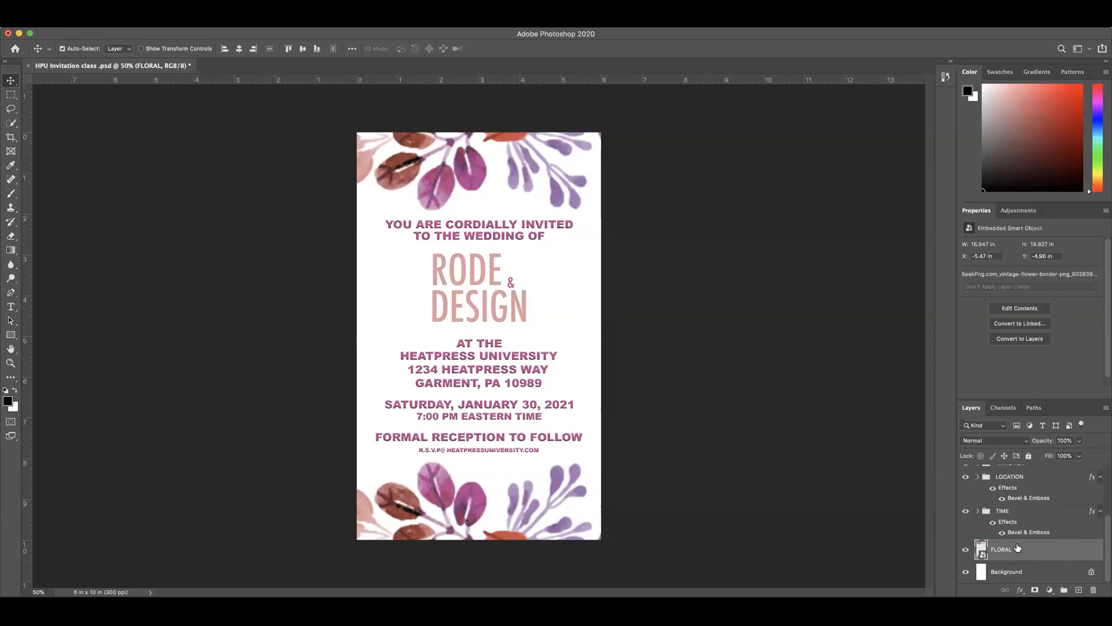
right_click(1018, 550)
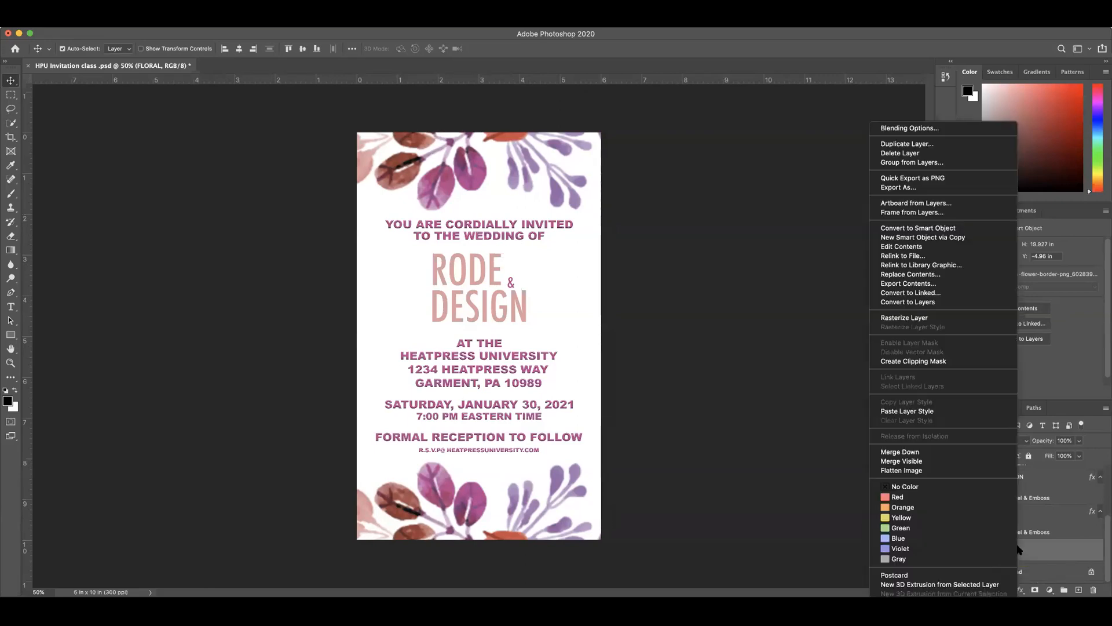
left_click(892, 411)
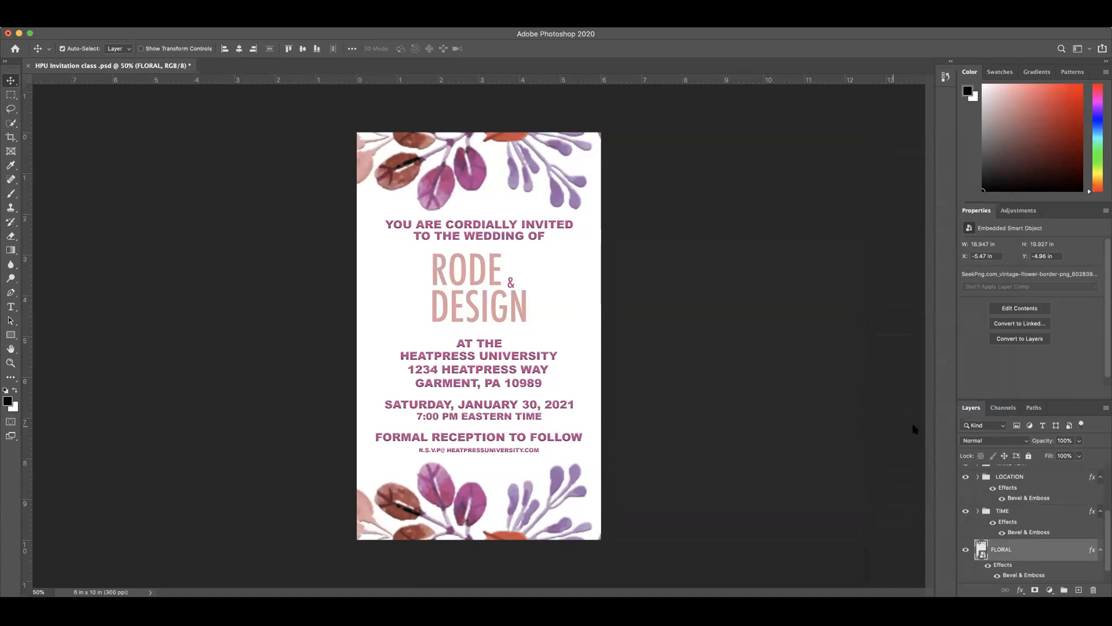
Step: Add an Inner Glow to the FLORAL layer with the red-orange d04b44 sampled from the upper flower and a size of 8 px
scroll(1033, 554, "down", 1)
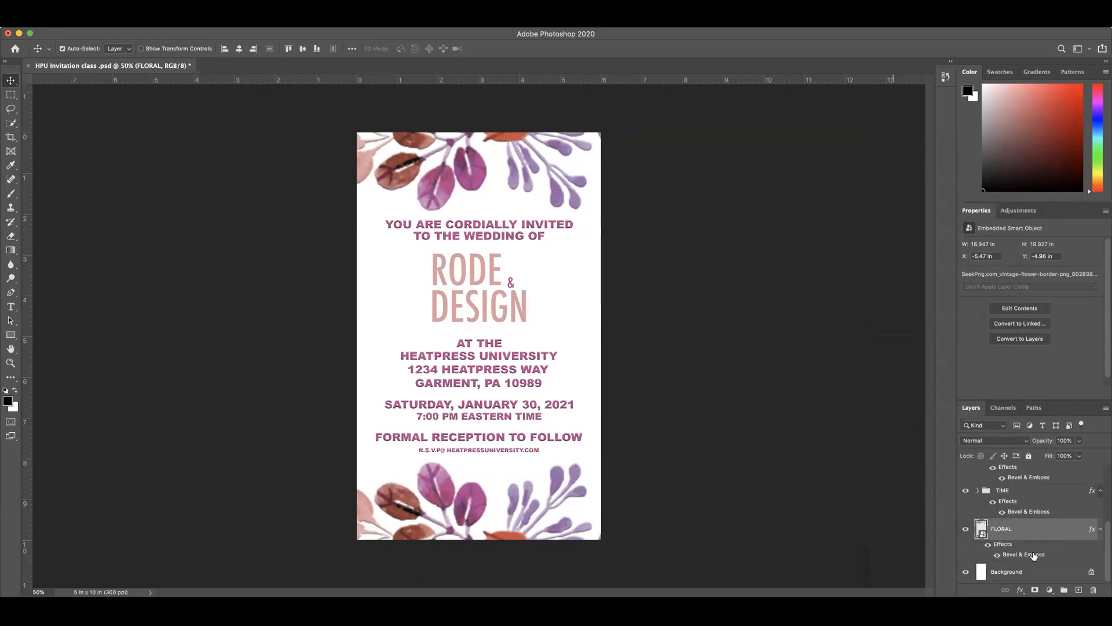
double_click(1002, 547)
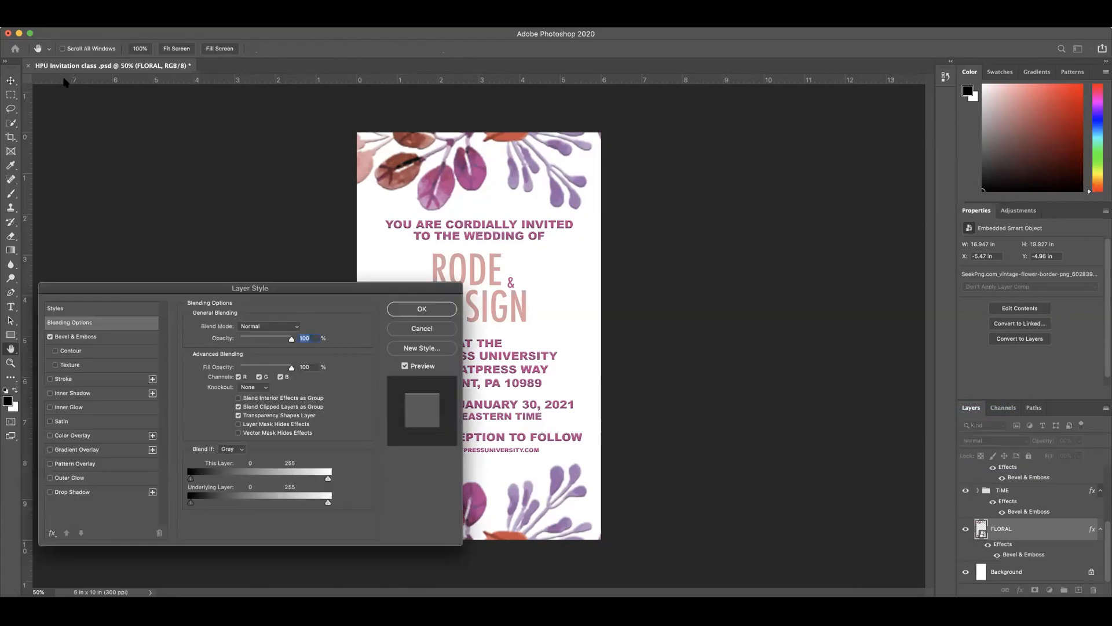
left_click(50, 407)
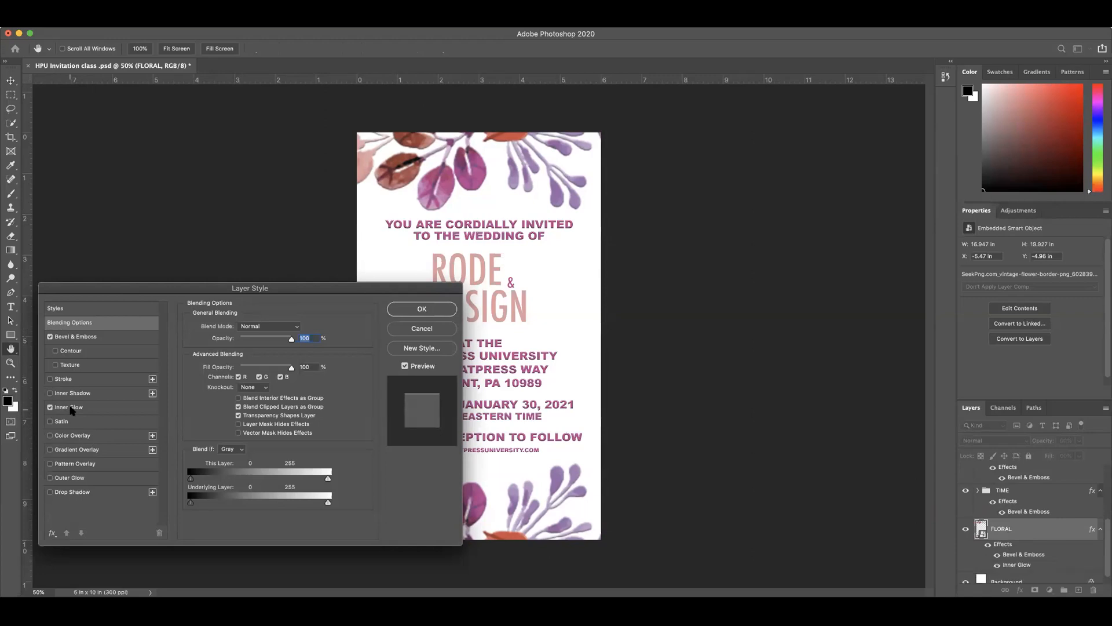
left_click(73, 407)
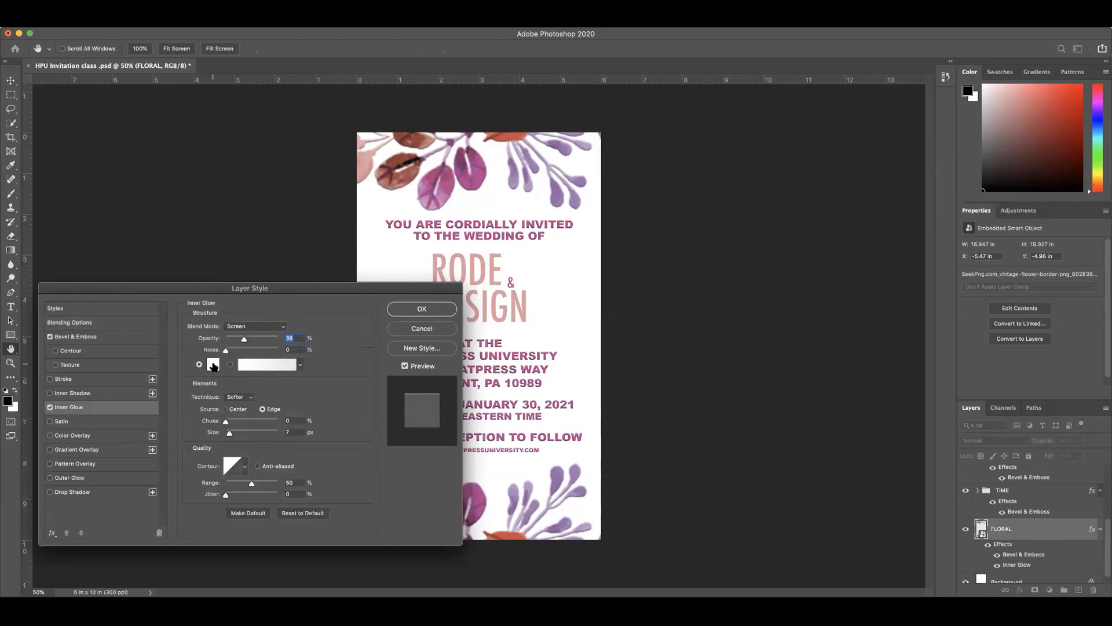
left_click(213, 364)
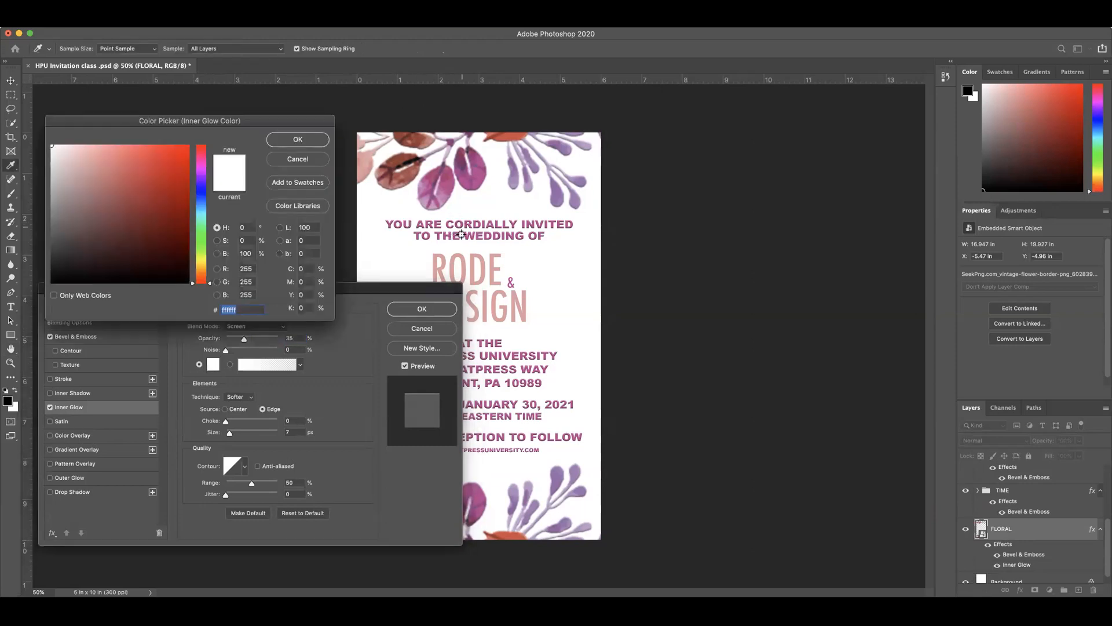
left_click(505, 136)
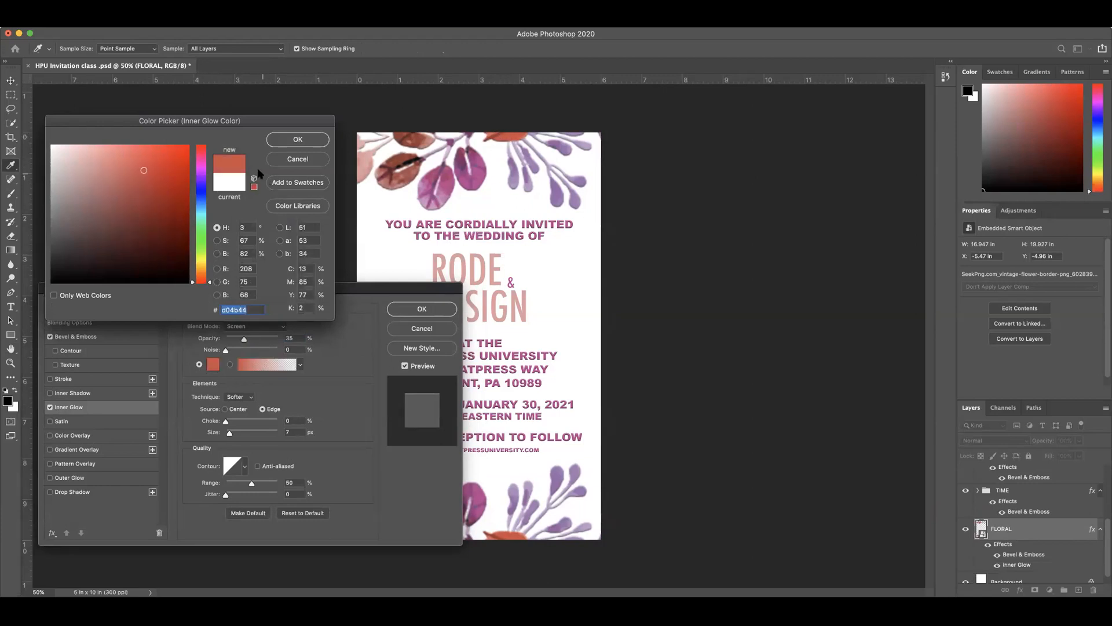
left_click(297, 139)
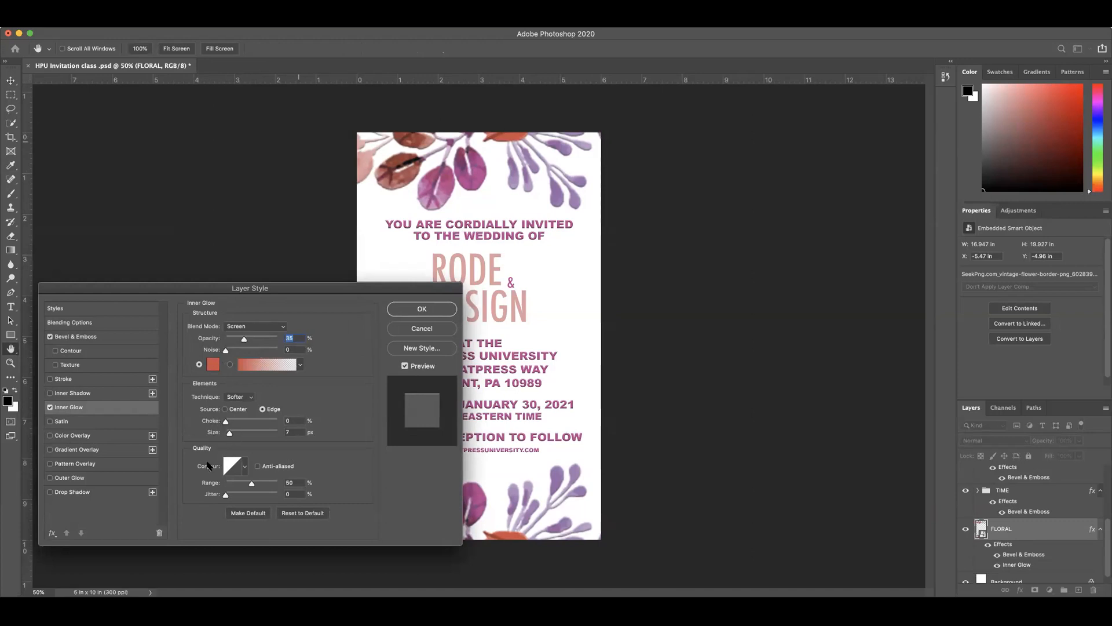
left_click(231, 434)
Step: Add a Drop Shadow to the FLORAL layer in gray 6b6b6b with 100% opacity
left_click(49, 491)
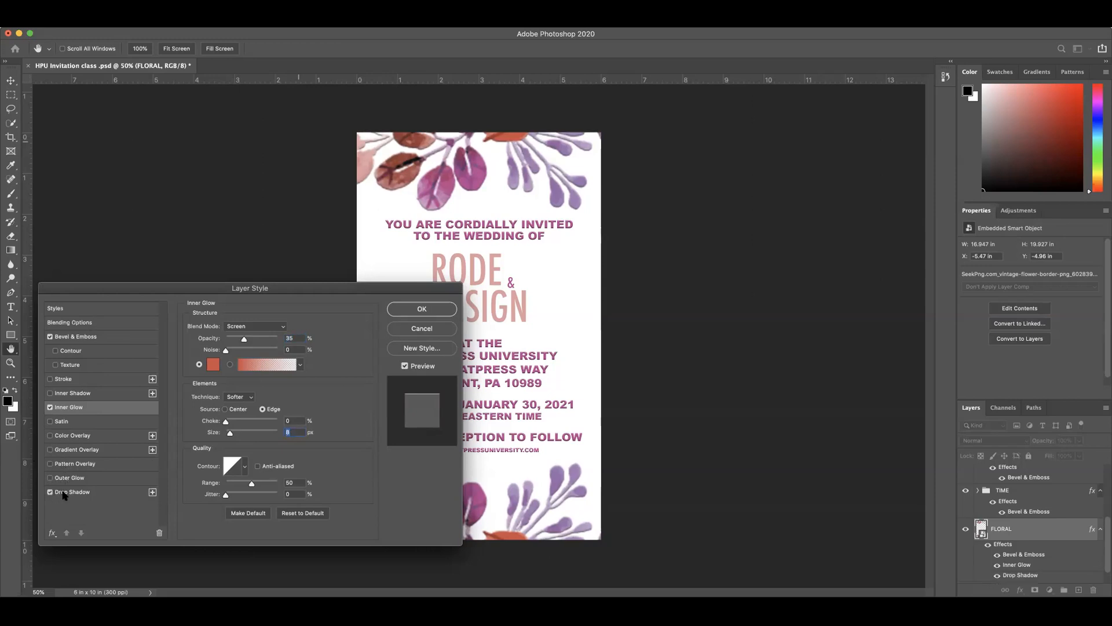
left_click(68, 492)
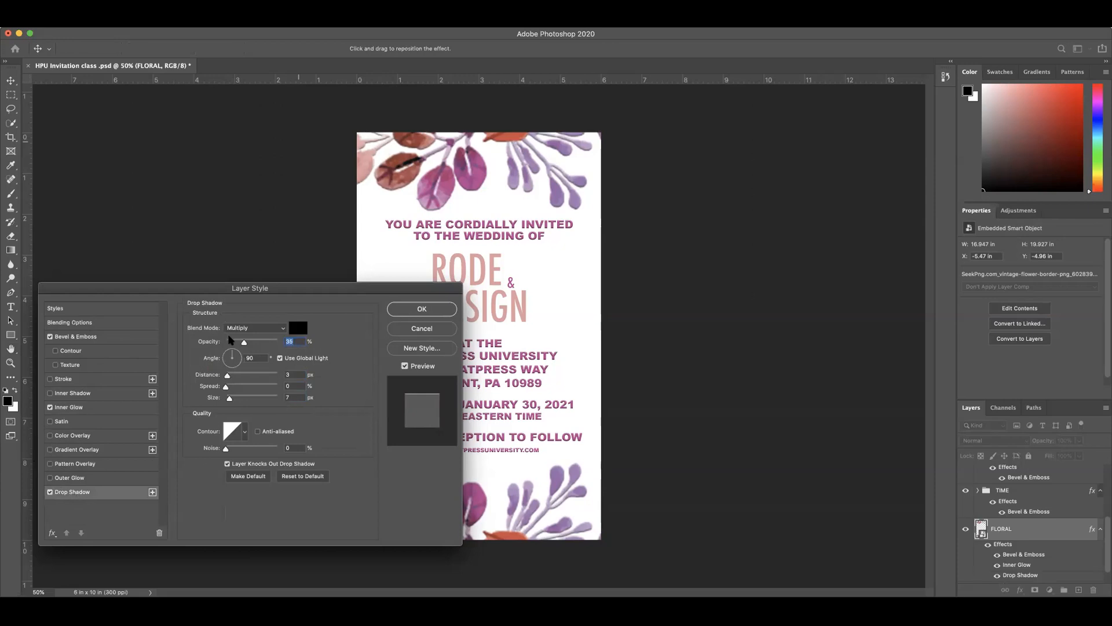
left_click(302, 332)
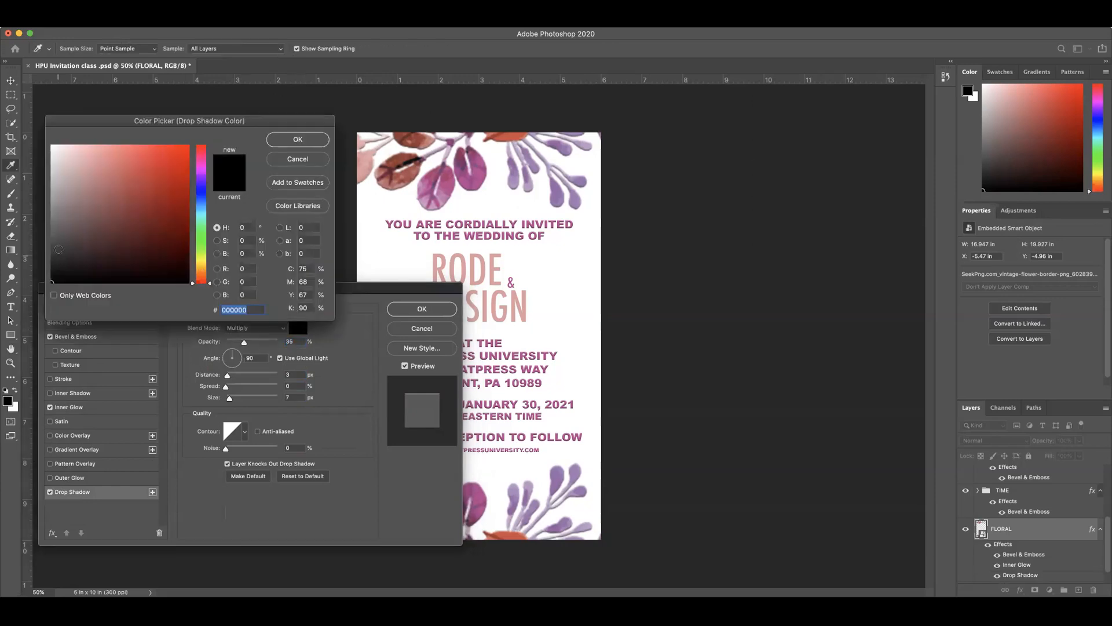
left_click_drag(54, 213, 51, 225)
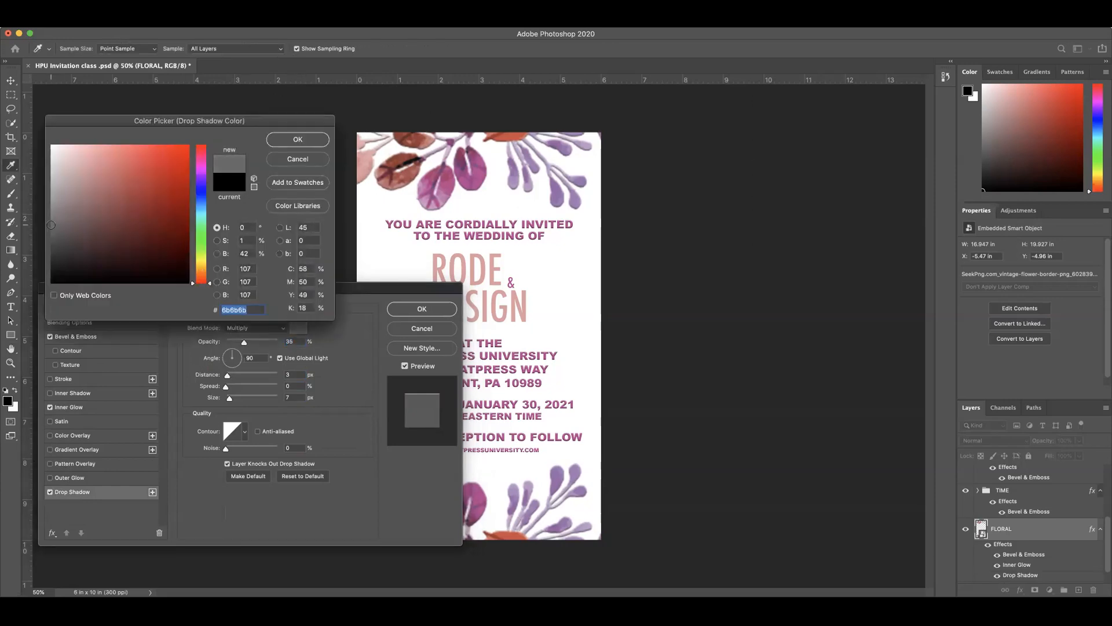
left_click(304, 139)
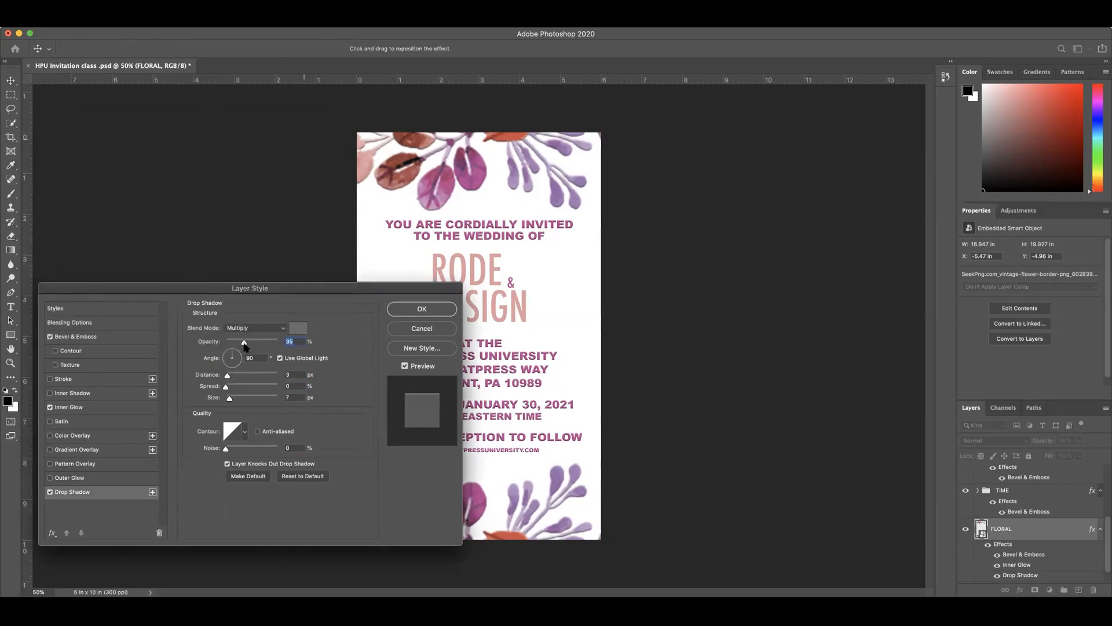
mouse_move(240, 345)
left_mouse_down()
mouse_move(334, 343)
mouse_move(194, 346)
mouse_move(355, 351)
mouse_move(240, 347)
left_mouse_up()
left_click_drag(363, 343, 300, 346)
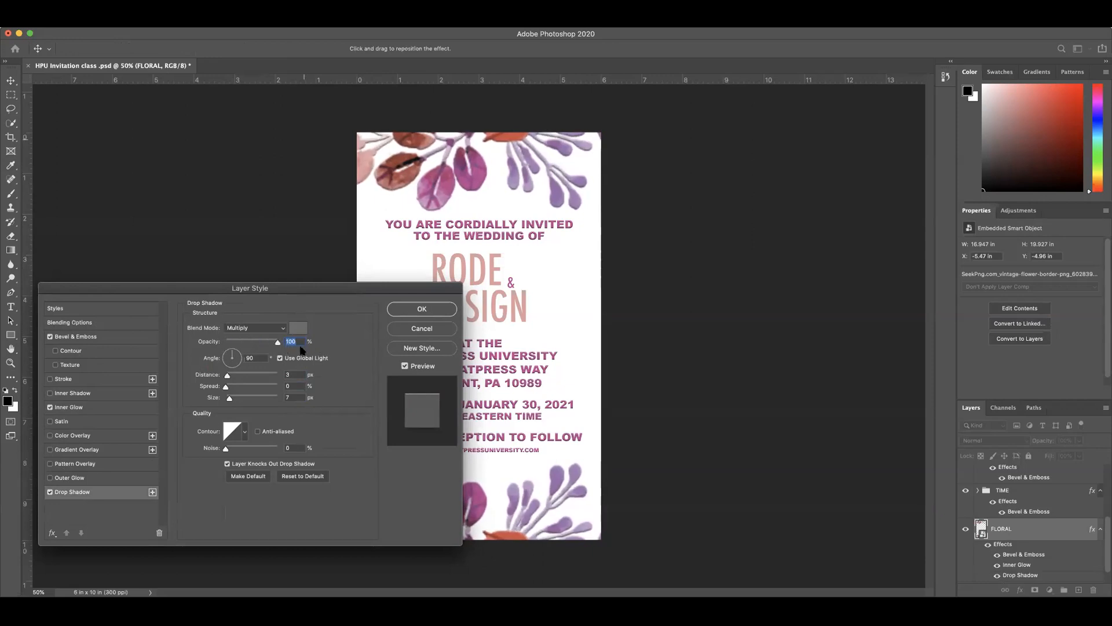
Step: Try the Normal and Screen blend modes for the drop shadow, set it back to Multiply, and apply the FLORAL layer style
left_click(248, 327)
left_click(246, 297)
left_click(269, 329)
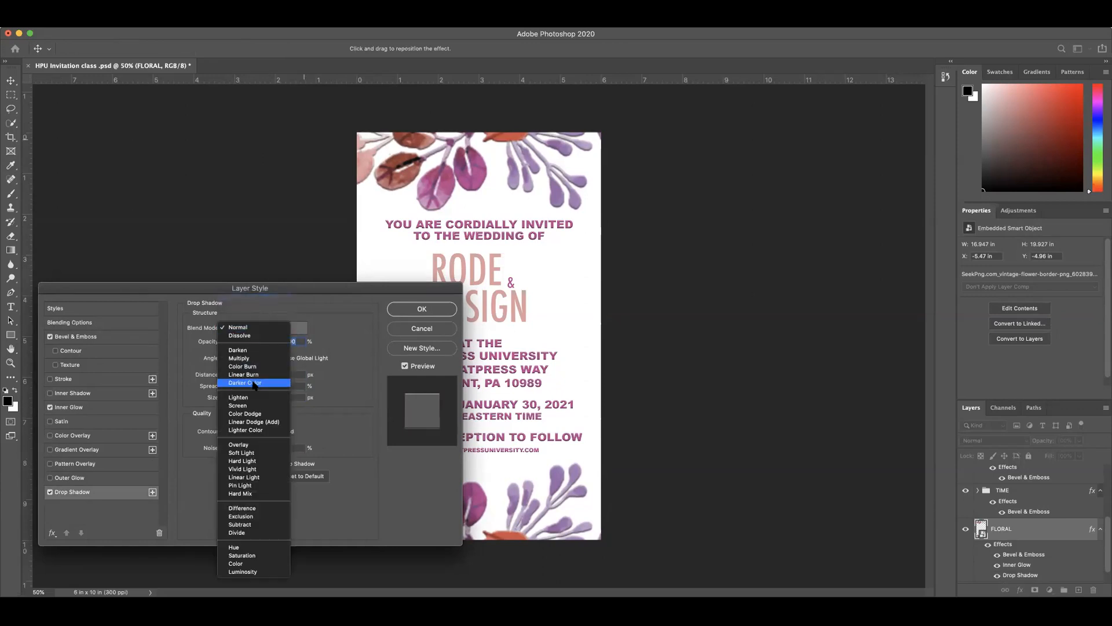
left_click(241, 406)
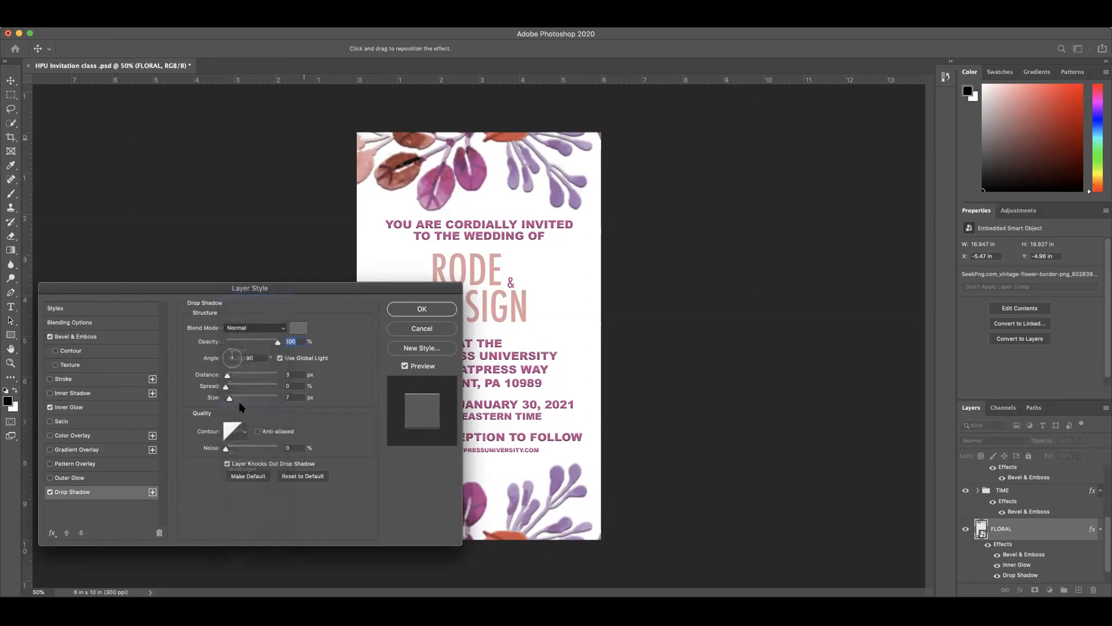
left_click(284, 330)
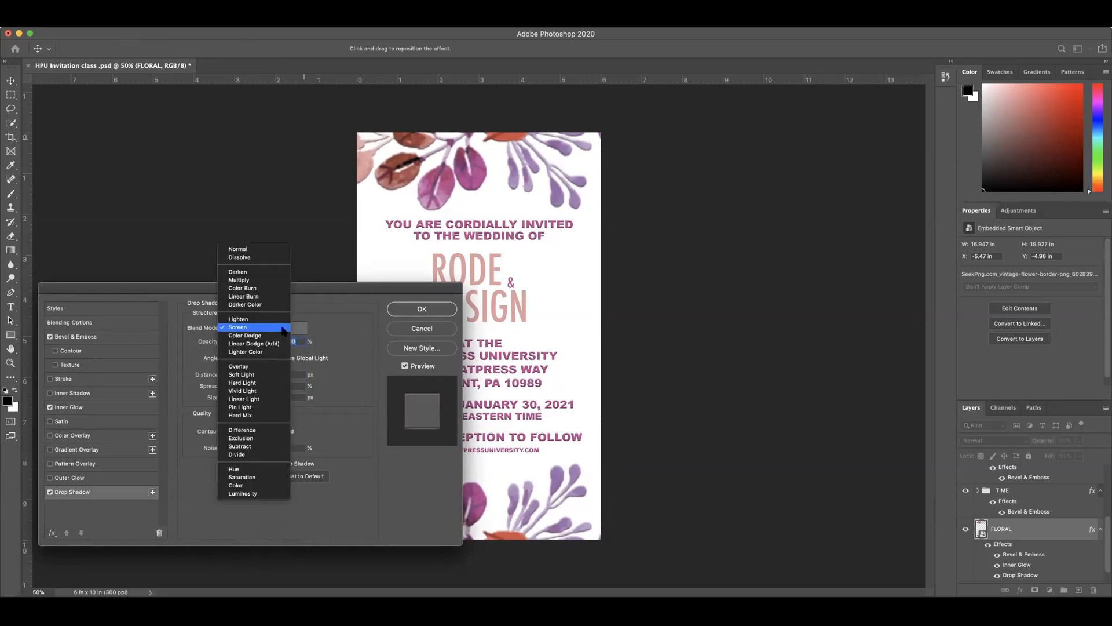
left_click(244, 280)
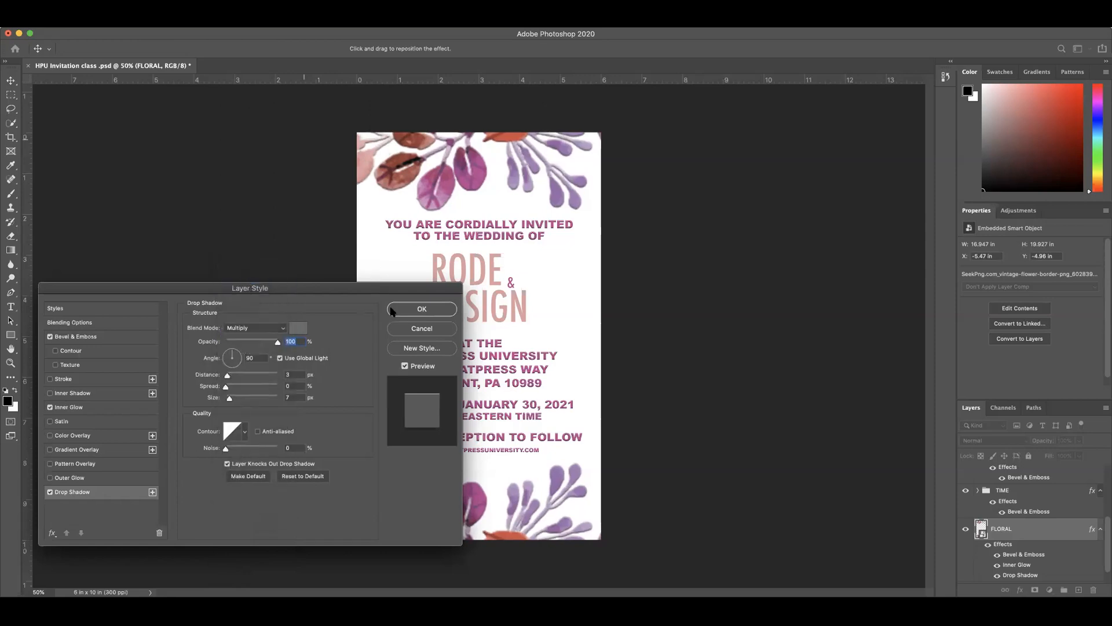
left_click(421, 309)
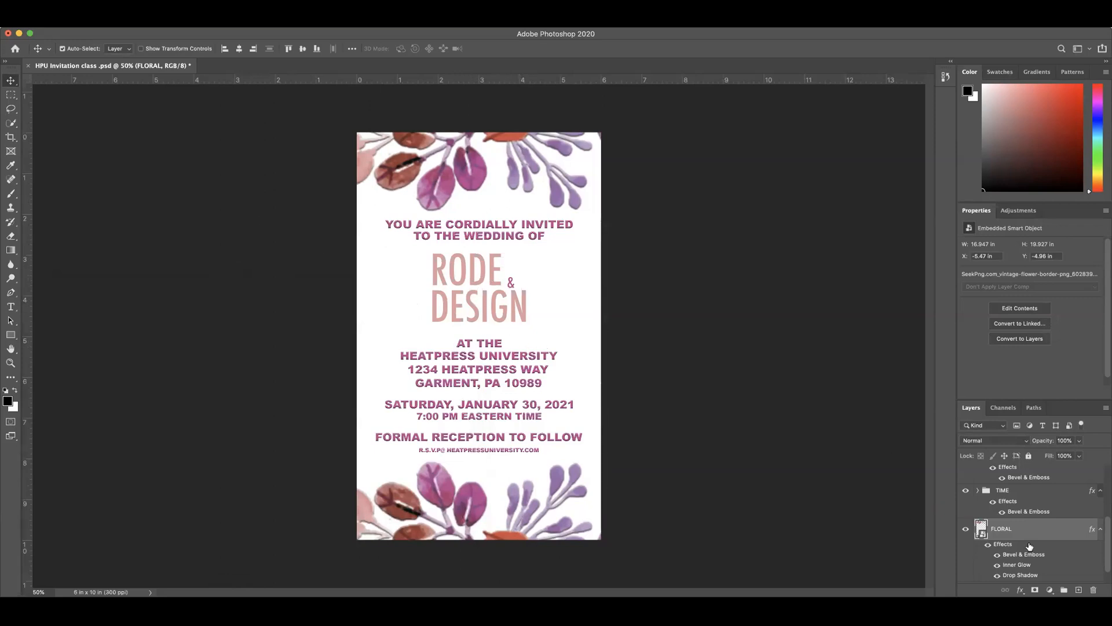
Step: Add a Bevel & Emboss effect to the NAME TEXT group through its blending options
scroll(1008, 521, "up", 5)
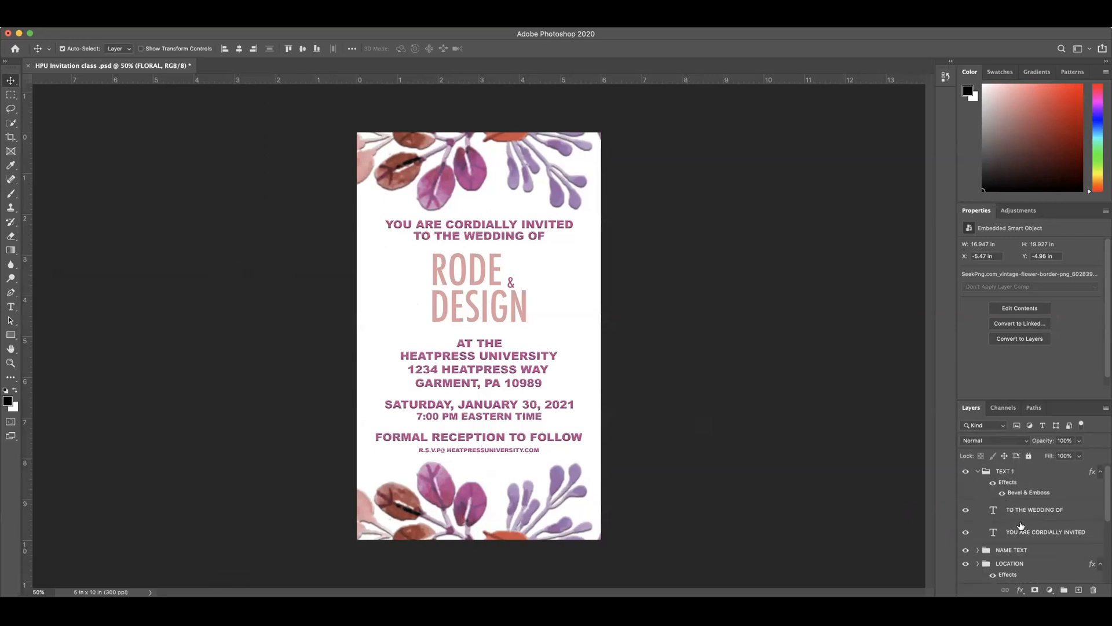
scroll(1020, 525, "down", 1)
left_click(1002, 537)
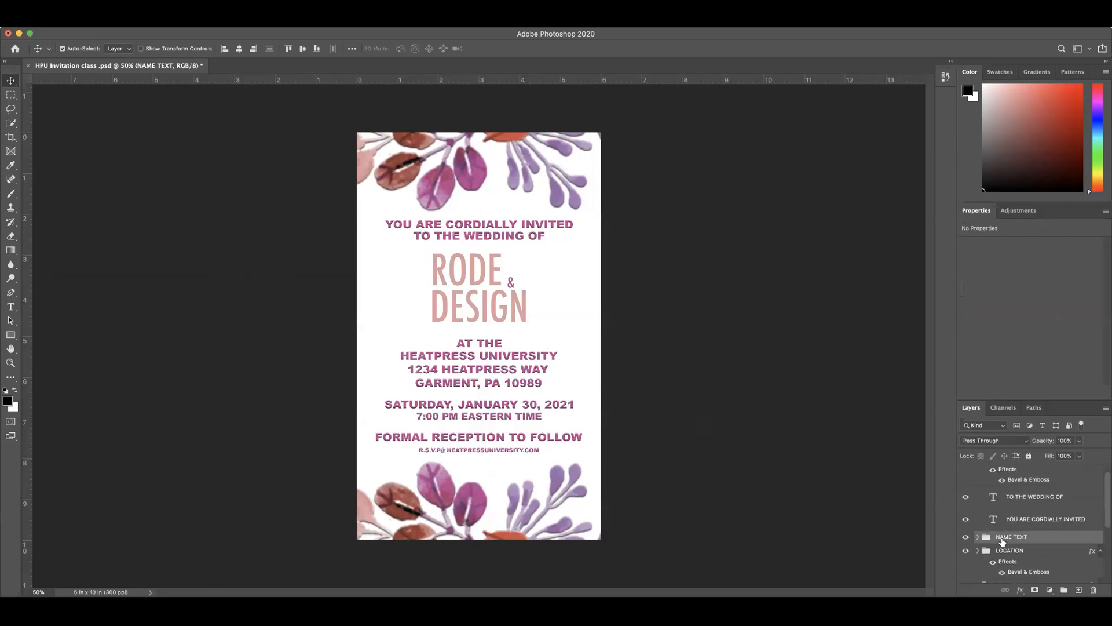
left_click(1021, 592)
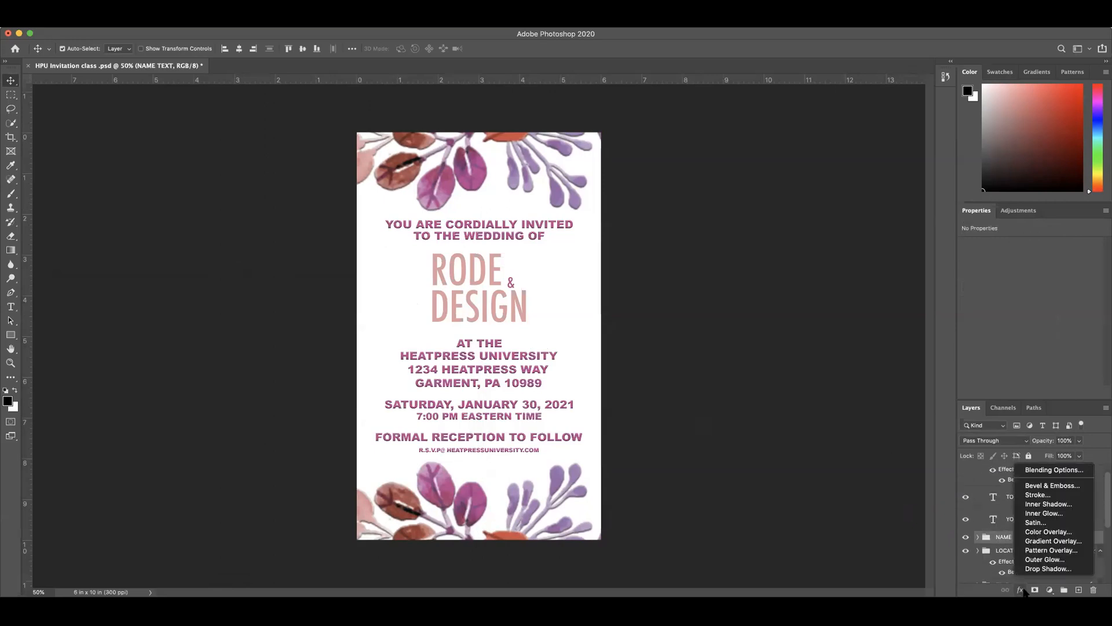
left_click(1046, 471)
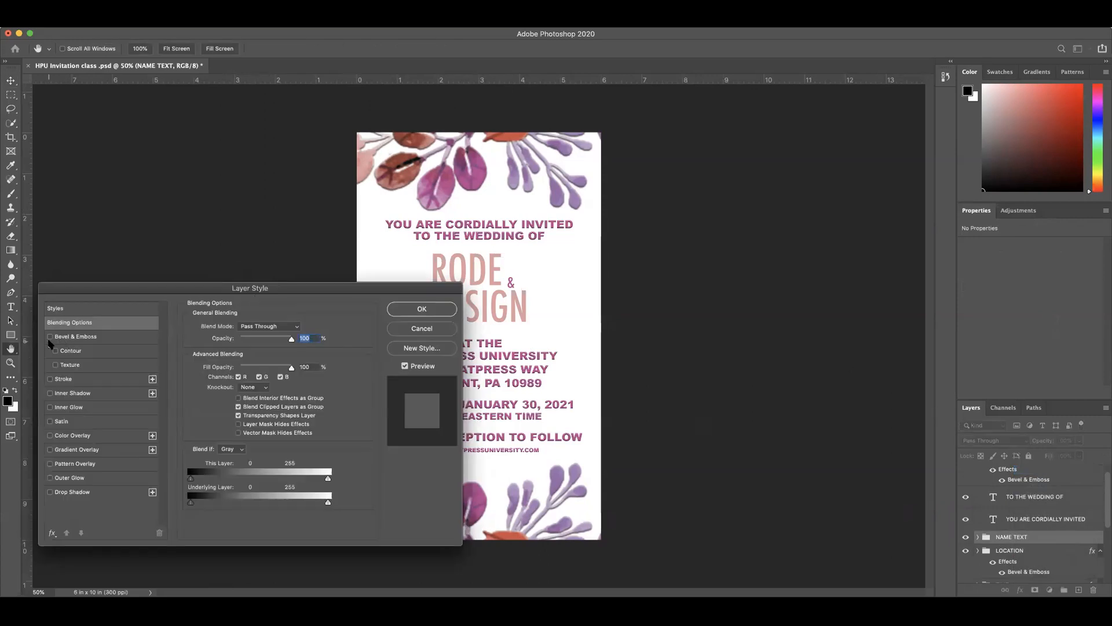
left_click(50, 336)
left_click_drag(346, 289, 290, 126)
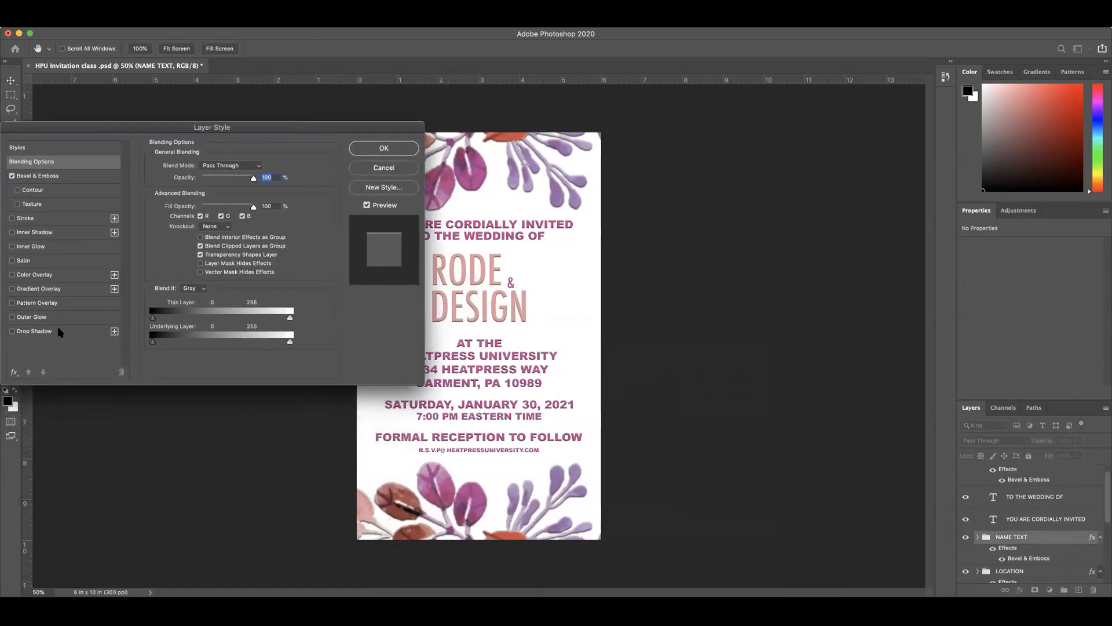
Step: Add a Drop Shadow to the NAME TEXT group in purple 9a74b2 sampled from the upper flowers, about 32 px in size, and apply the style
left_click(12, 331)
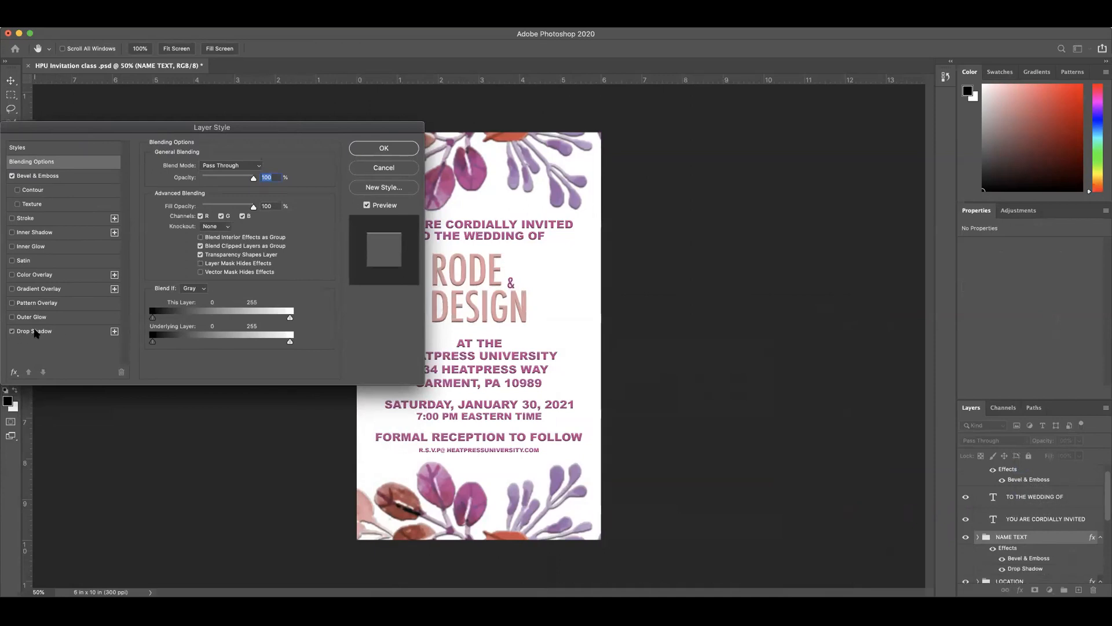
left_click(36, 332)
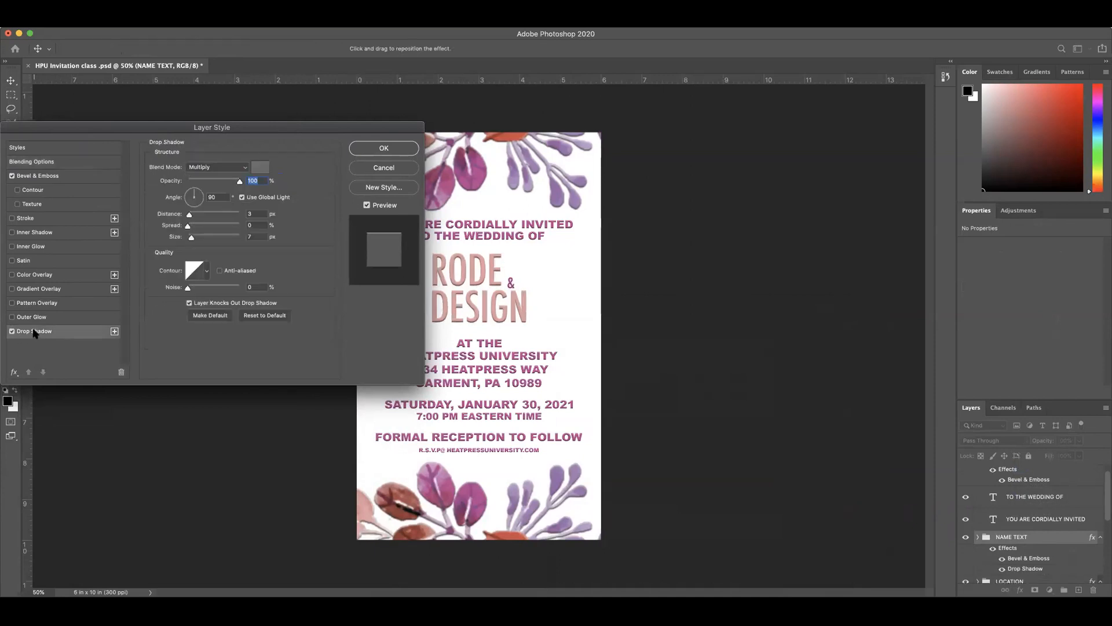
left_click(260, 168)
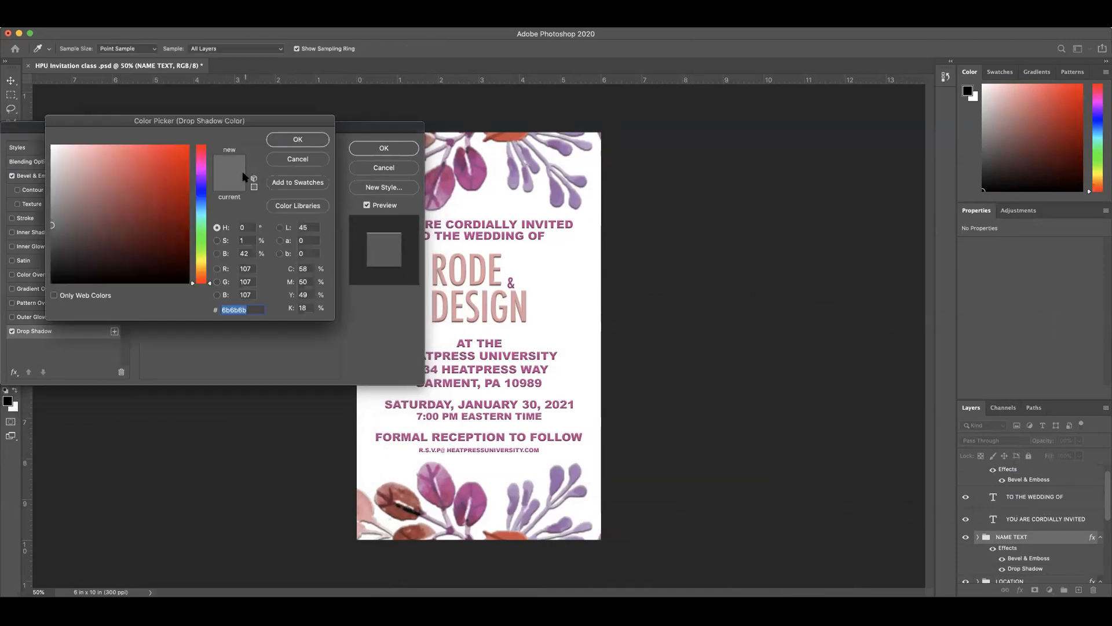
left_click(558, 203)
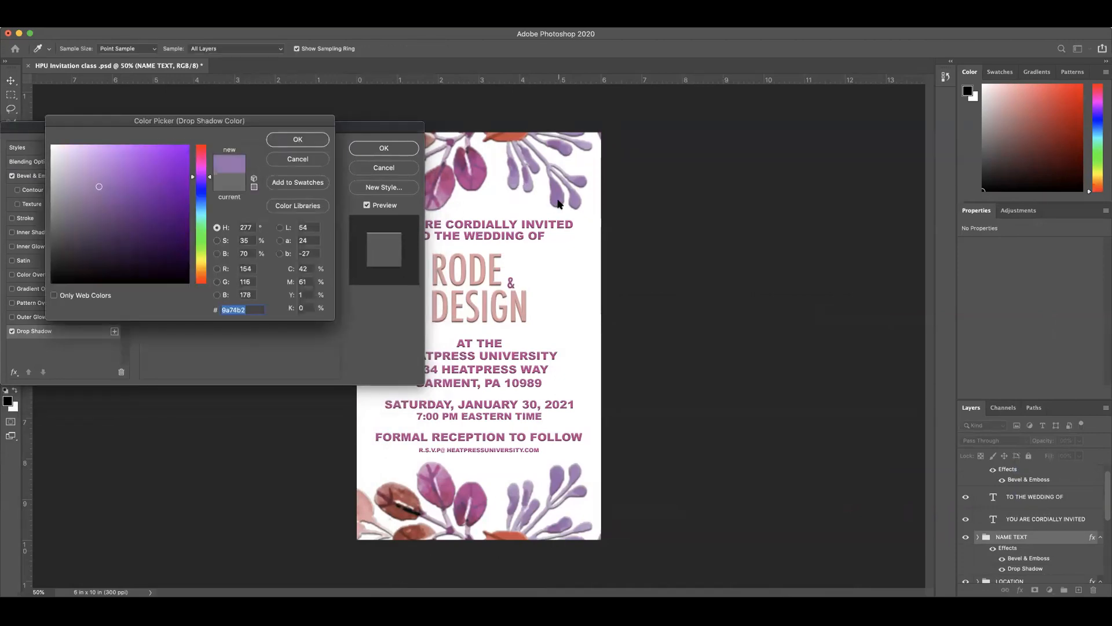
left_click(298, 140)
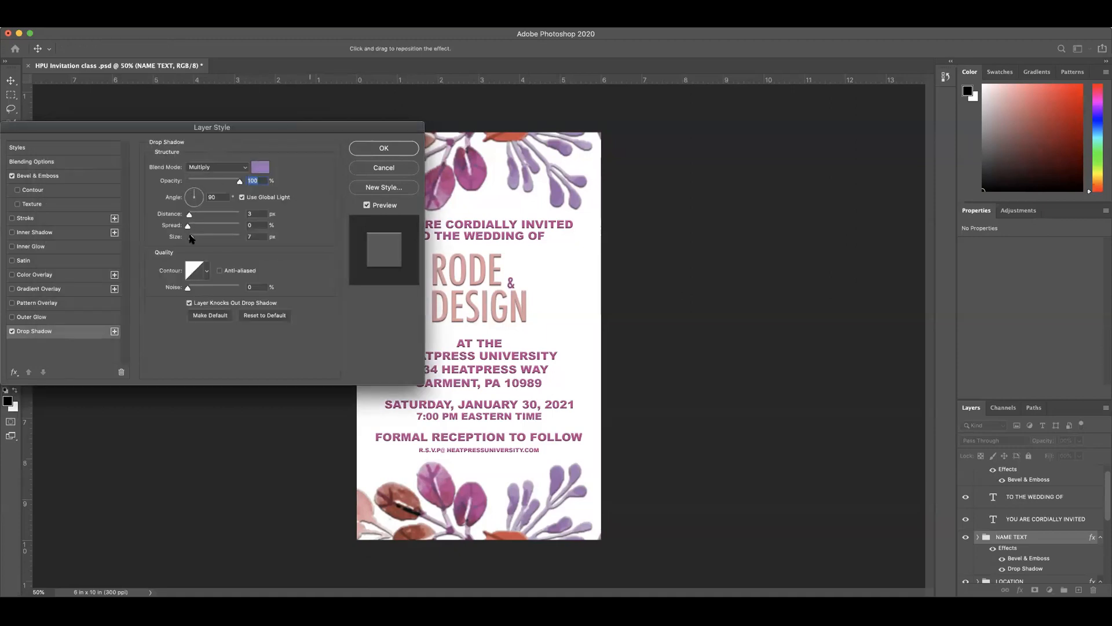
mouse_move(193, 239)
left_mouse_down()
mouse_move(230, 240)
mouse_move(197, 244)
left_mouse_up()
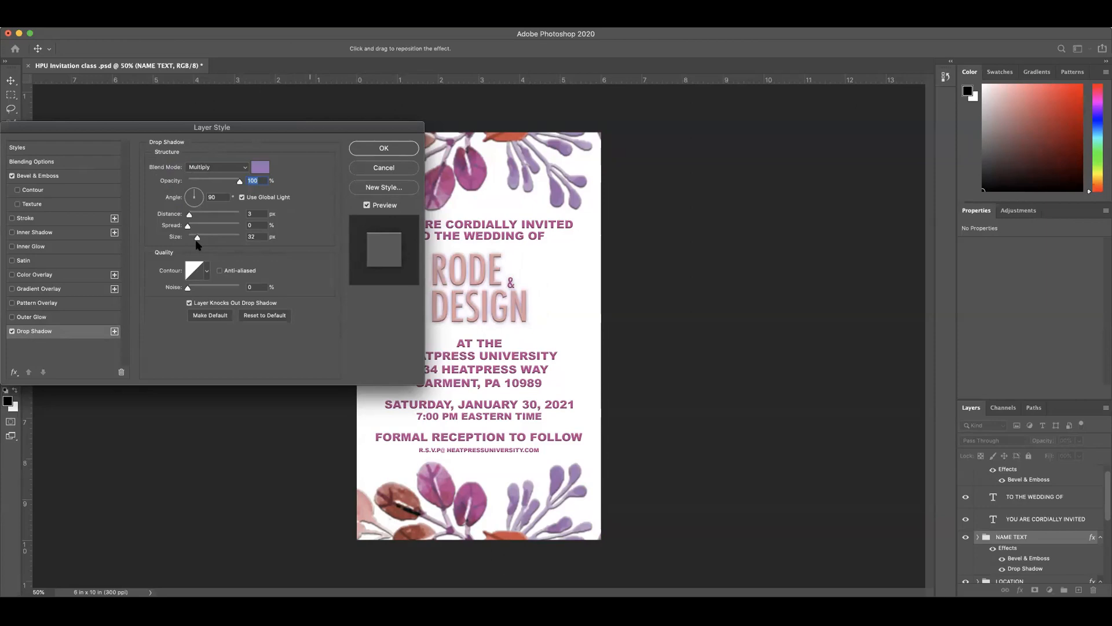
left_click_drag(197, 244, 197, 244)
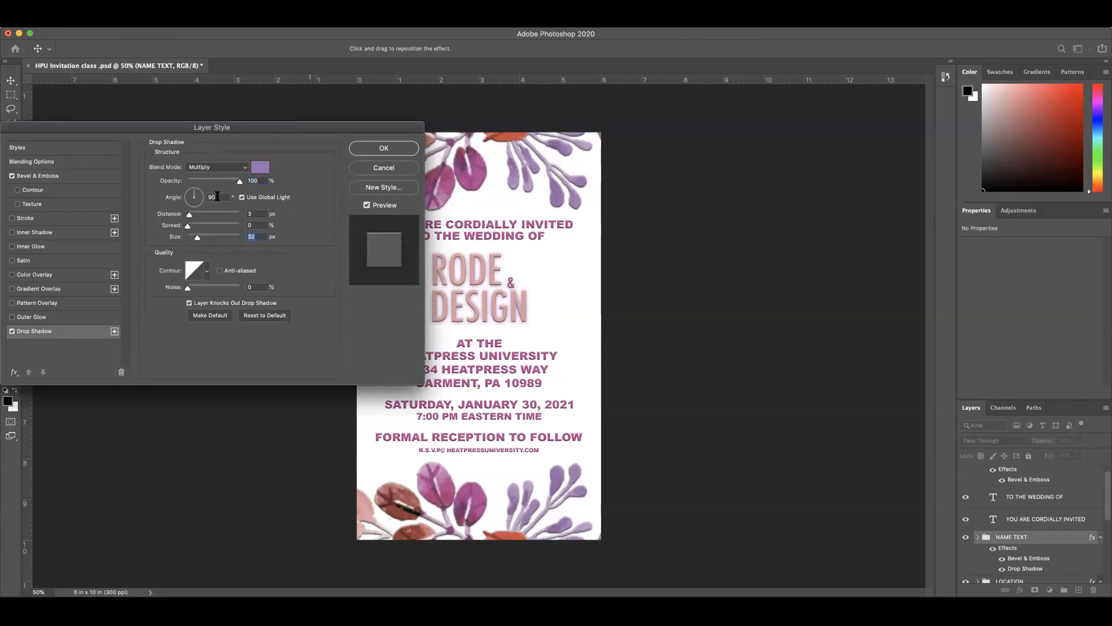
left_click(394, 152)
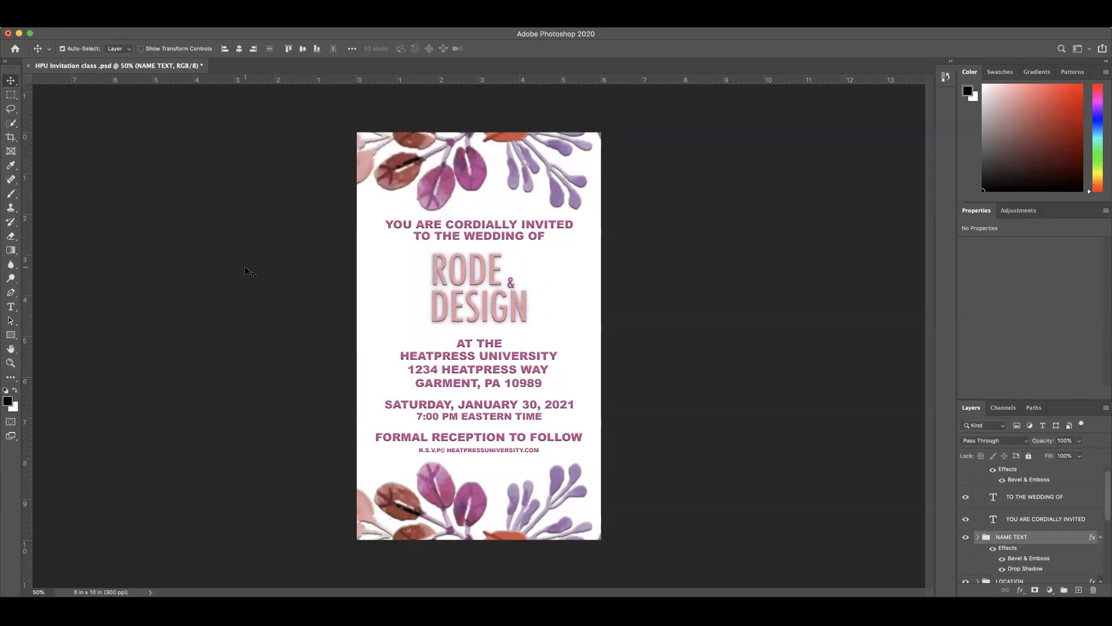
Step: Save the invitation, and save it again on the computer in Photoshop format, replacing the existing HPU Invitation class .psd on the Desktop
left_click(85, 17)
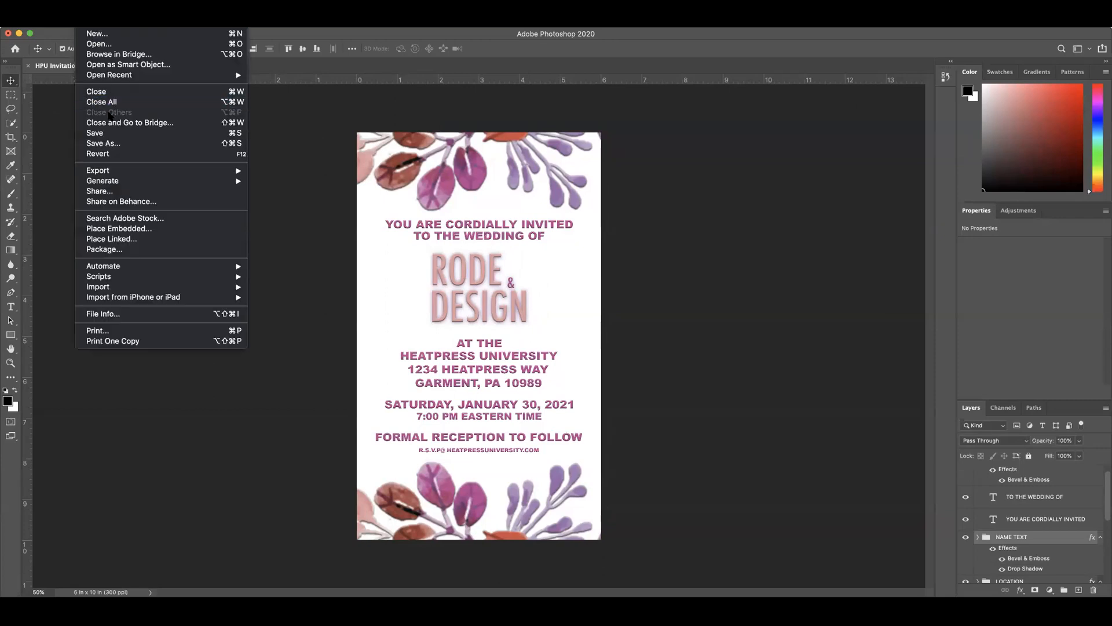
left_click(109, 133)
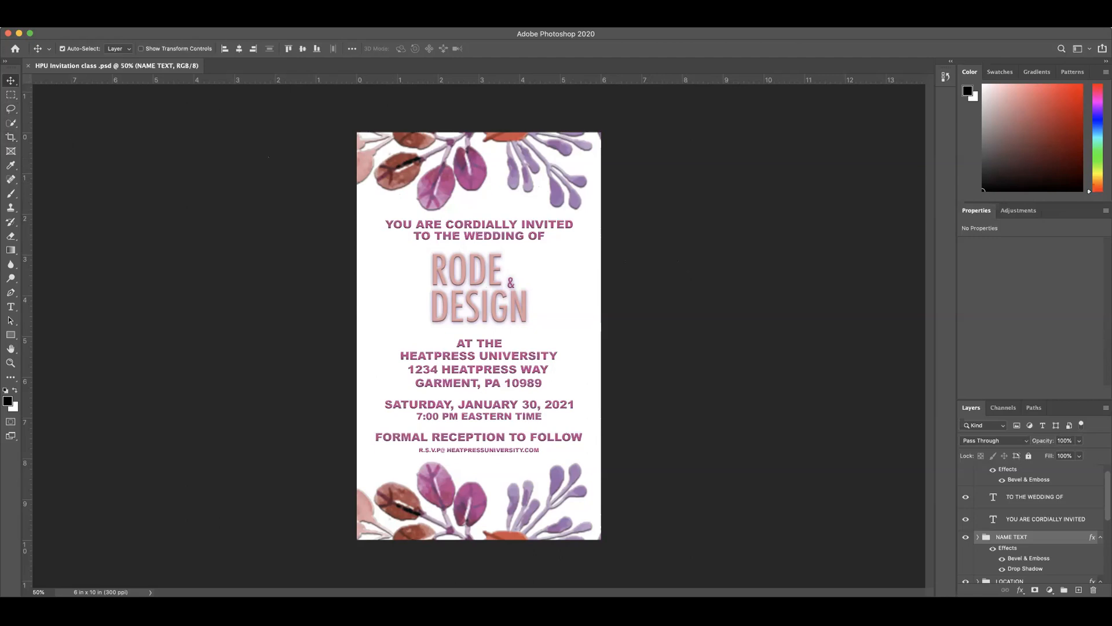
left_click(85, 21)
left_click(125, 144)
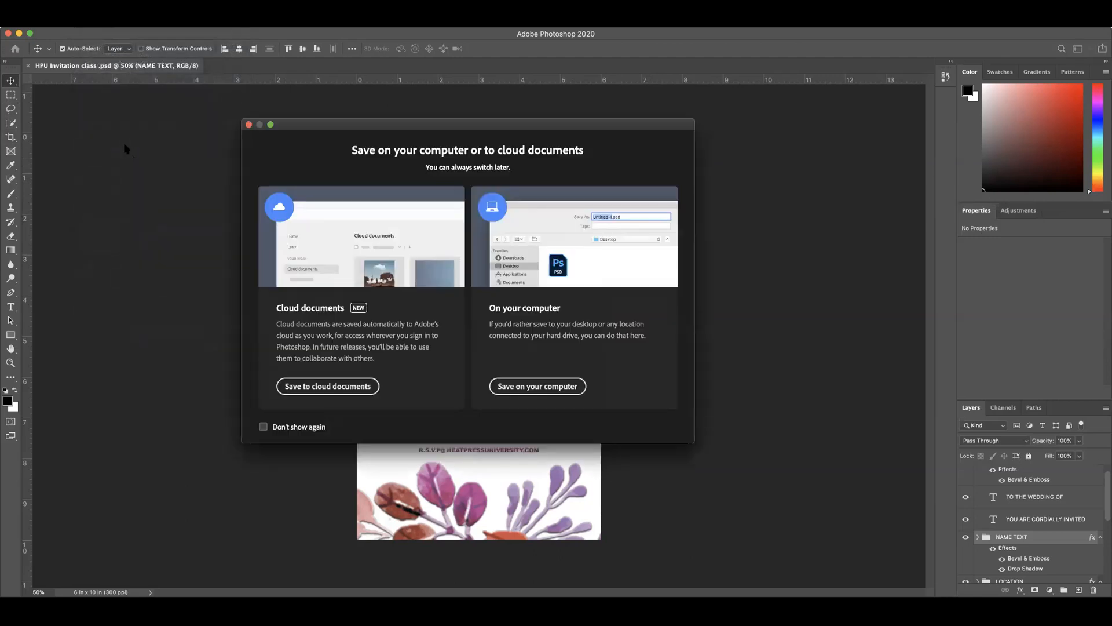
left_click(532, 388)
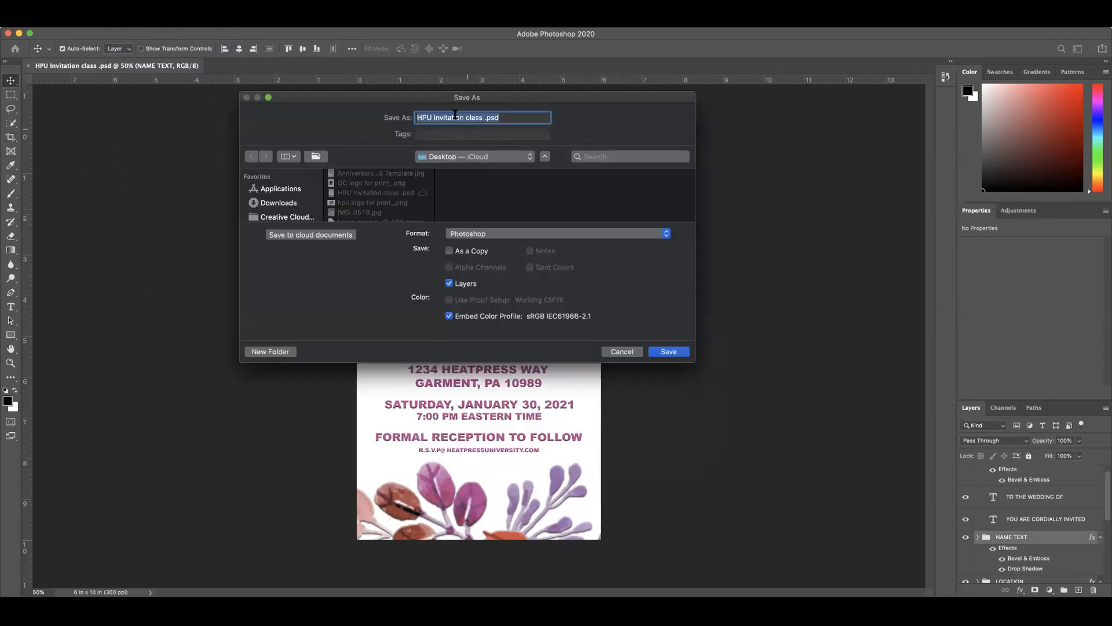
left_click(481, 235)
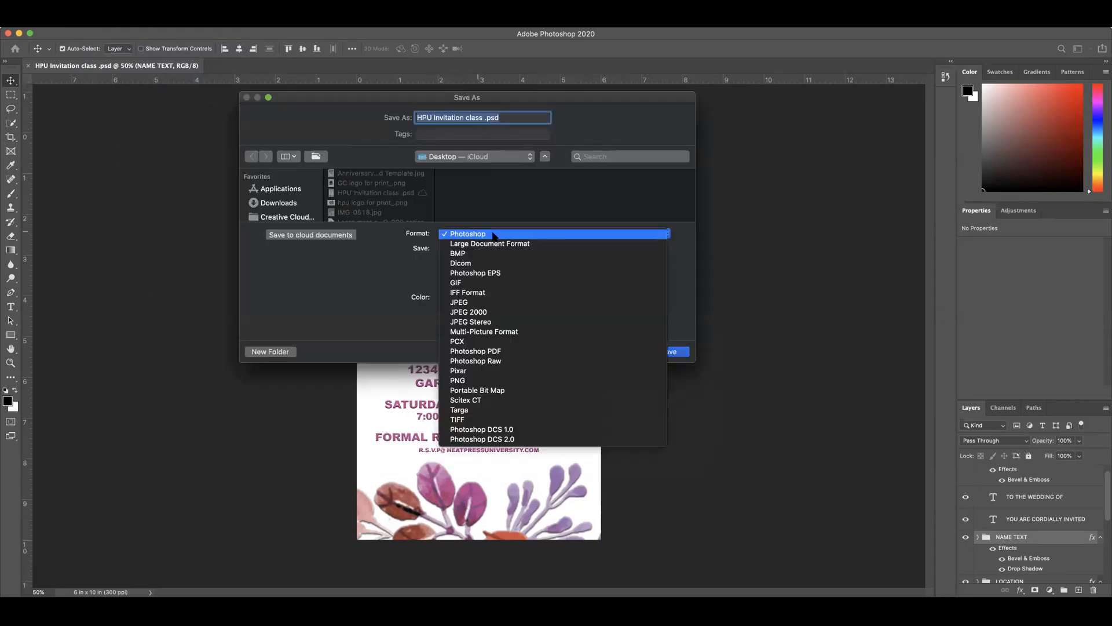
left_click(463, 236)
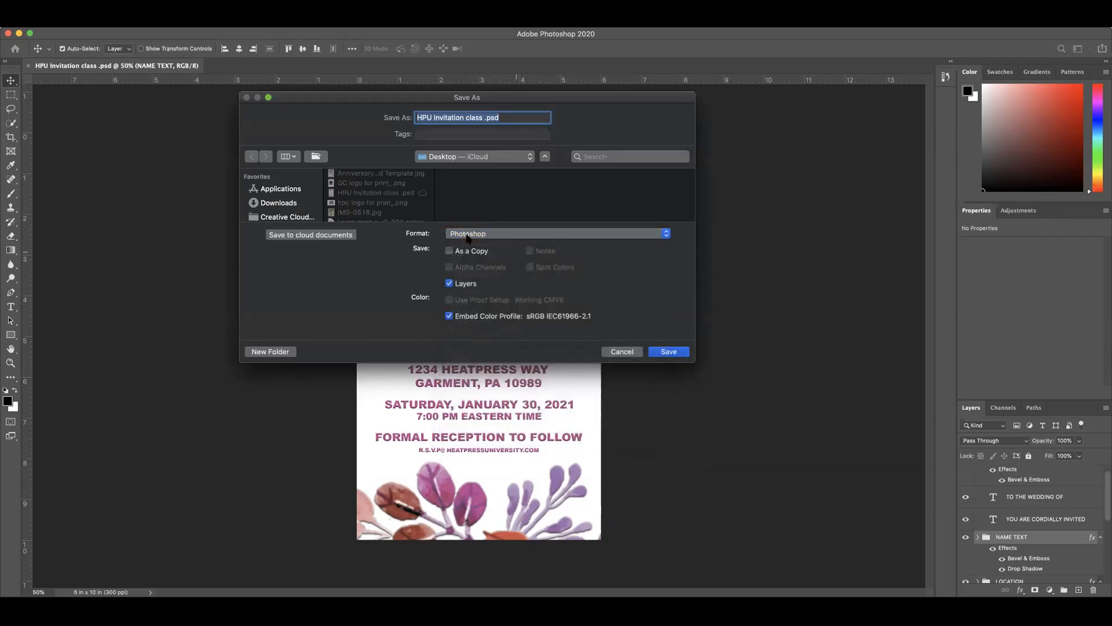
left_click(670, 352)
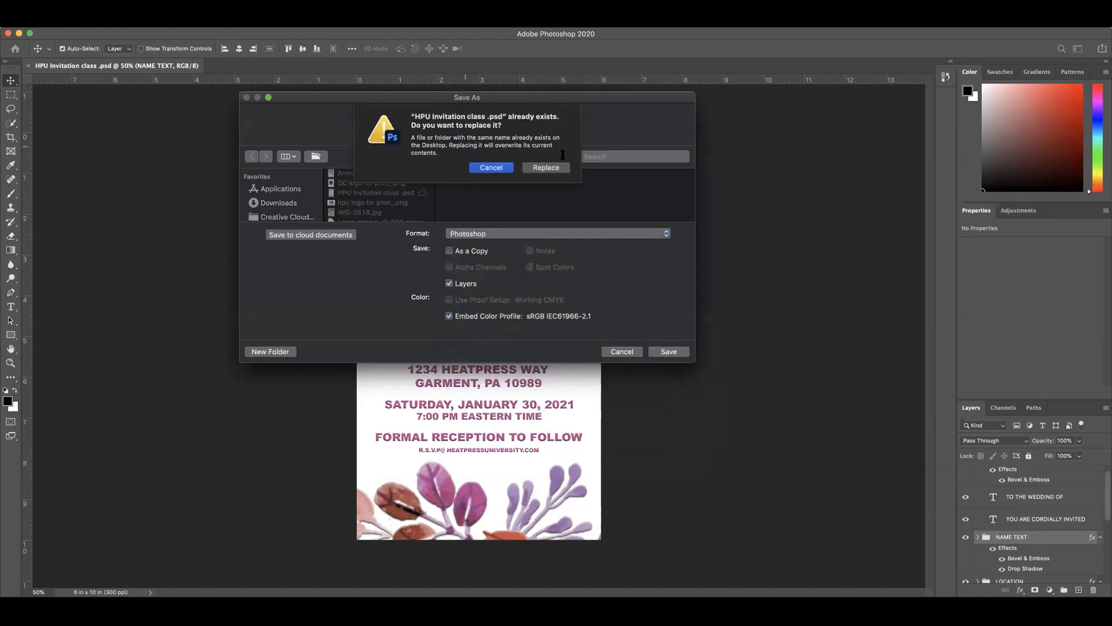
left_click(547, 168)
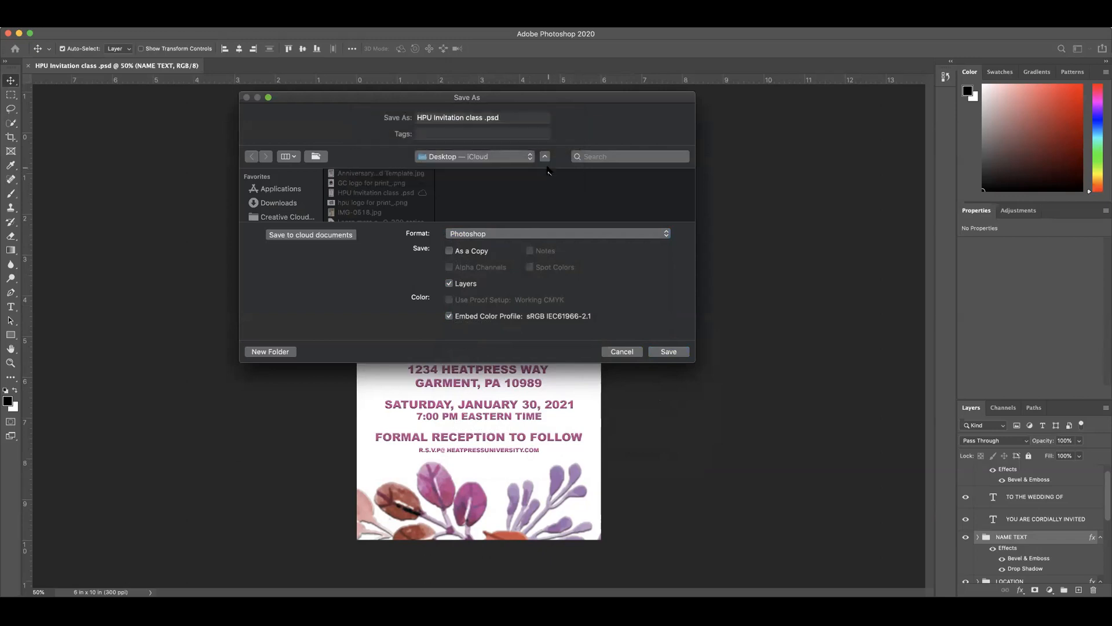
left_click(438, 258)
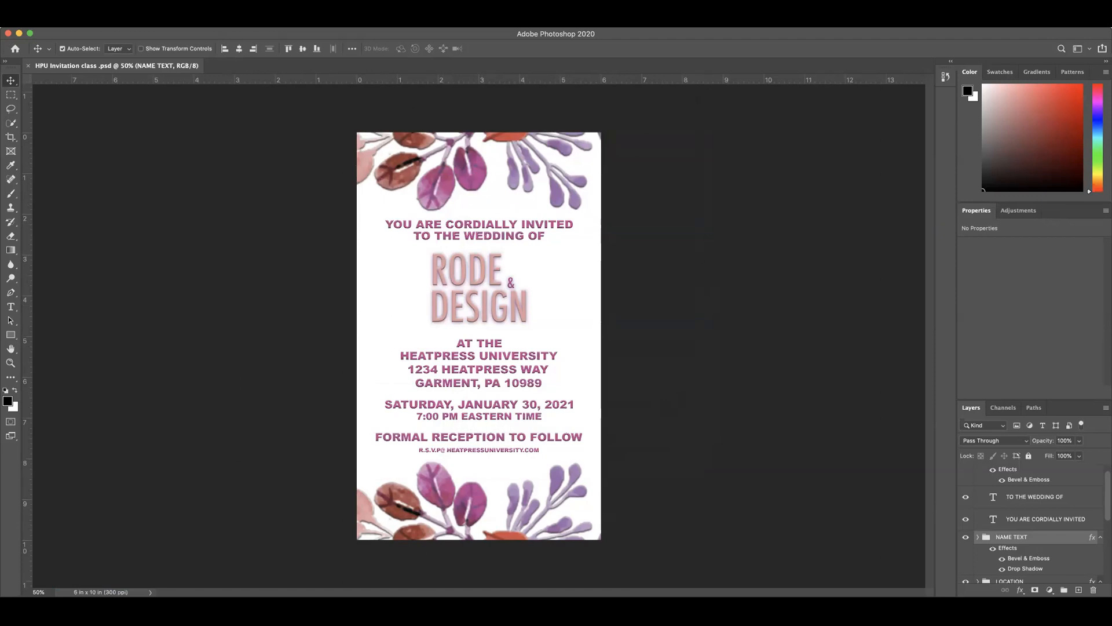
Step: Save a JPEG copy of the invitation on the computer as HPU Invitation class .jpg with quality 10
left_click(87, 14)
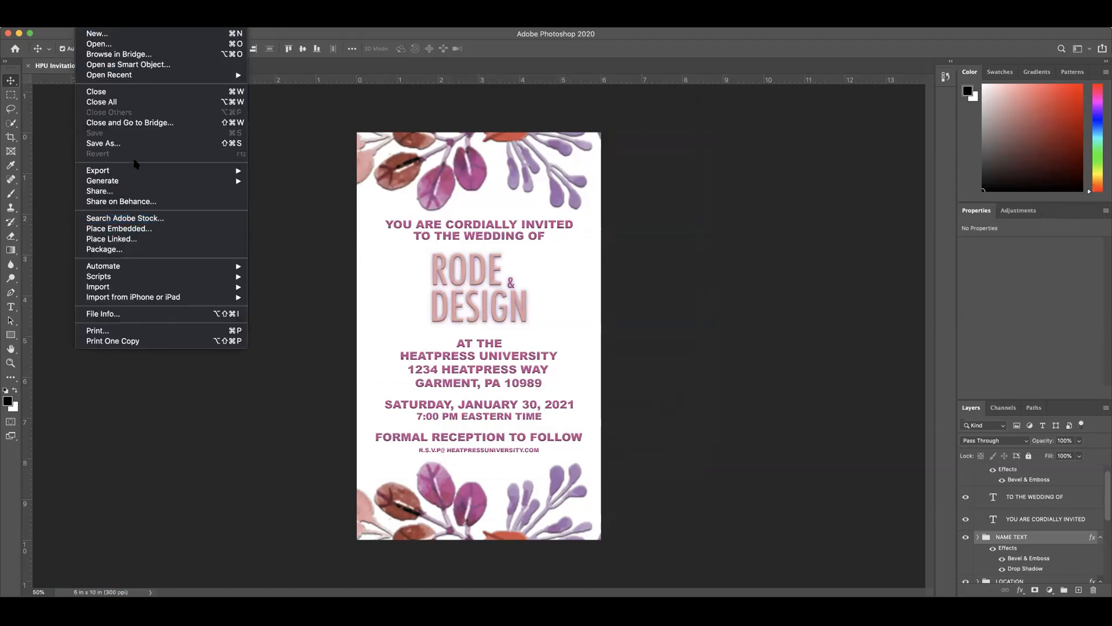
left_click(119, 146)
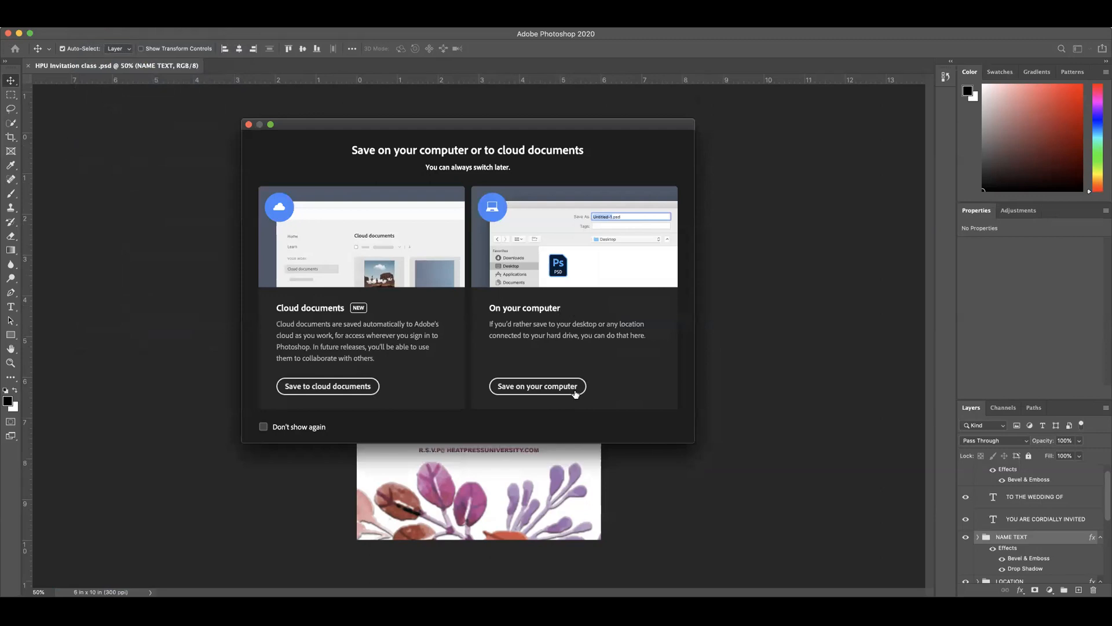
left_click(565, 388)
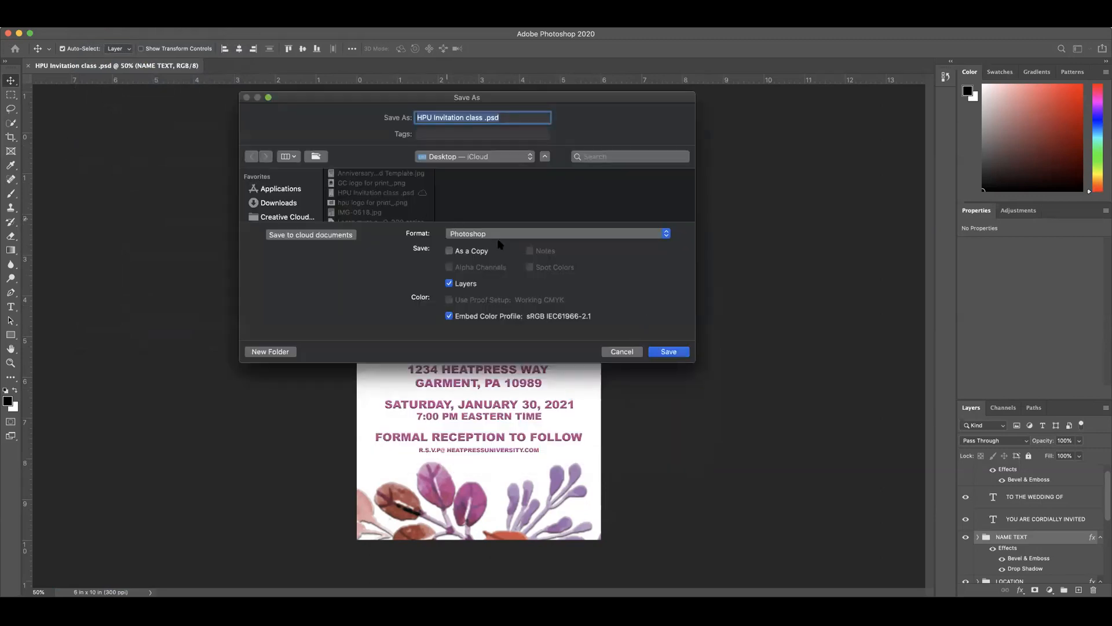
left_click(490, 235)
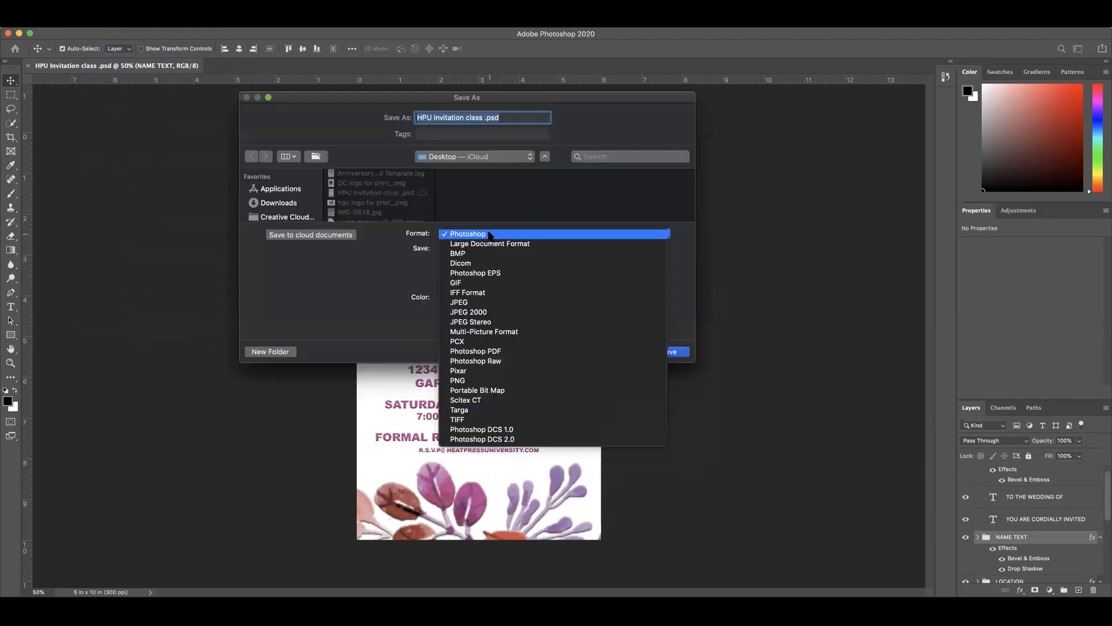
left_click(466, 302)
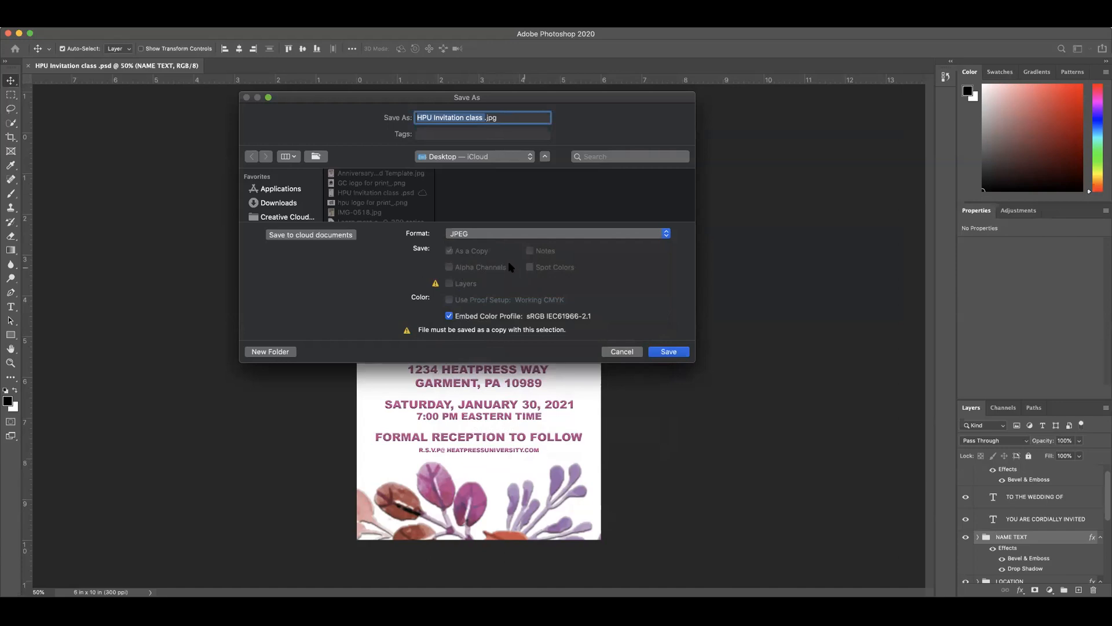
left_click(669, 351)
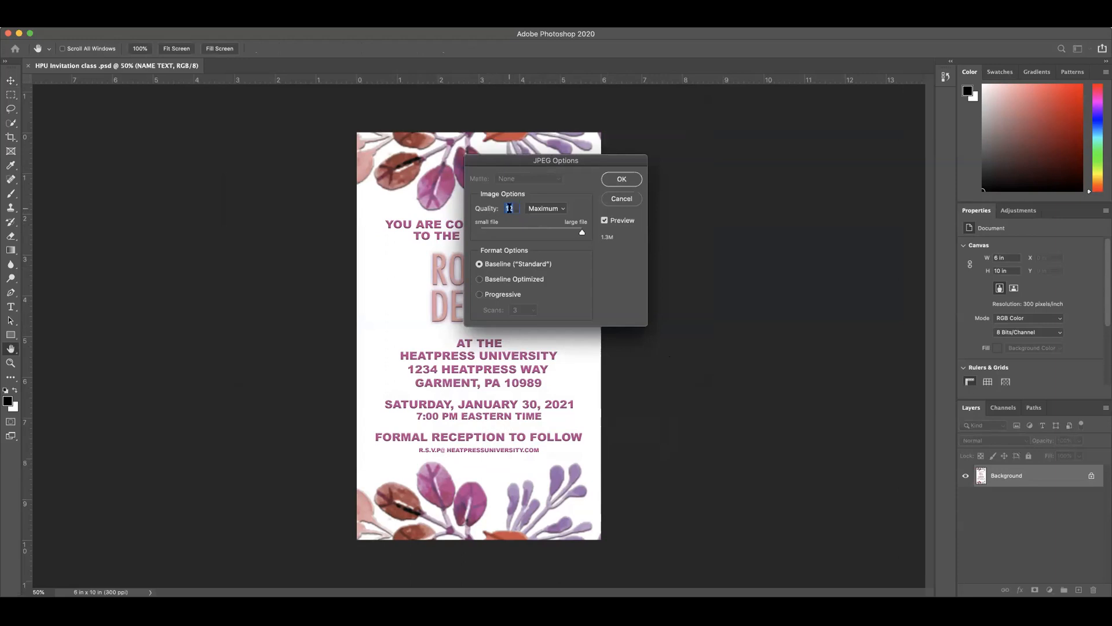
type("10")
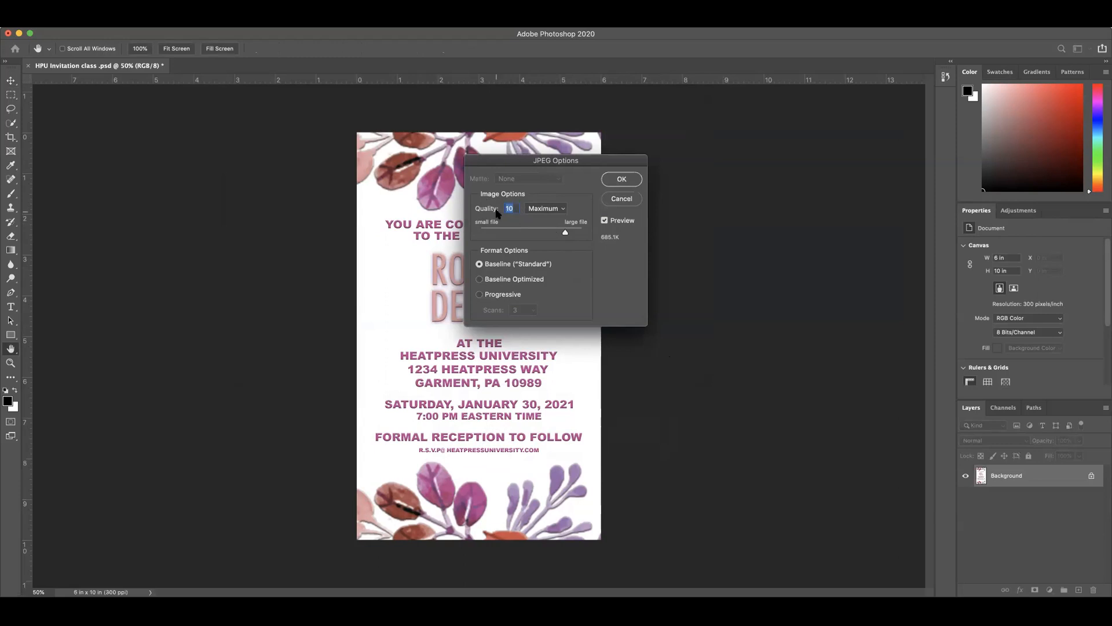
left_click(616, 180)
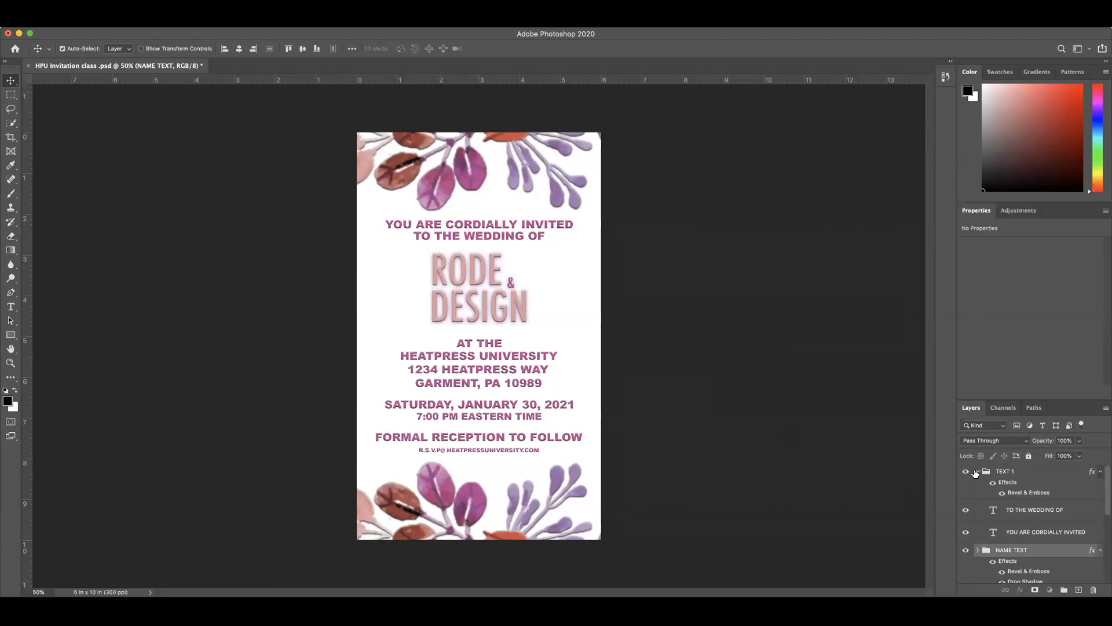
scroll(1026, 515, "down", 5)
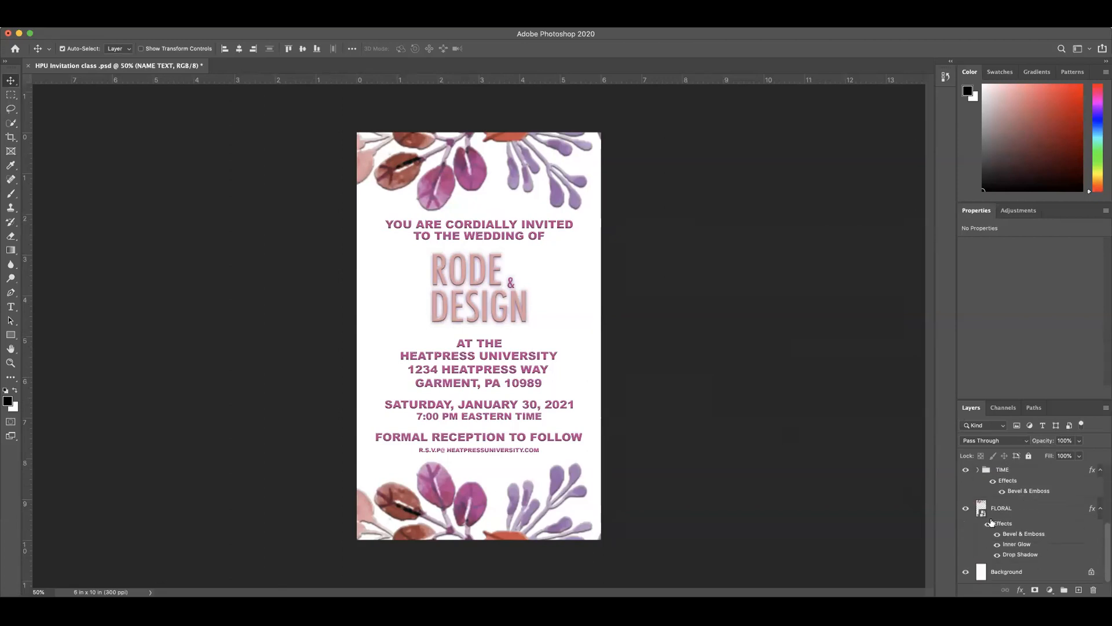
left_click(980, 507)
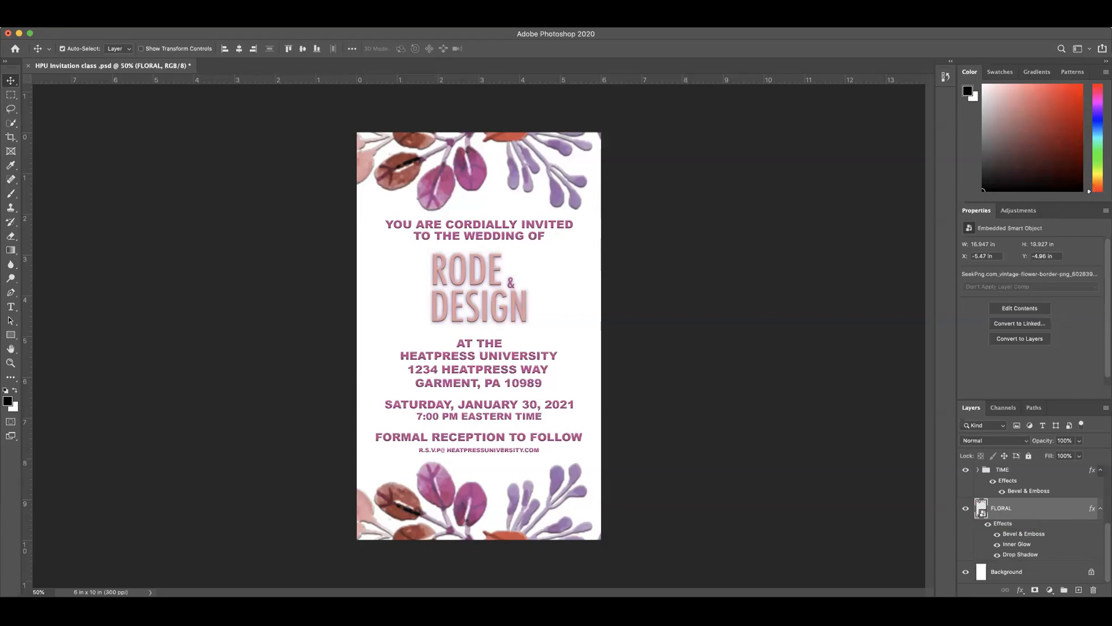
left_click(81, 23)
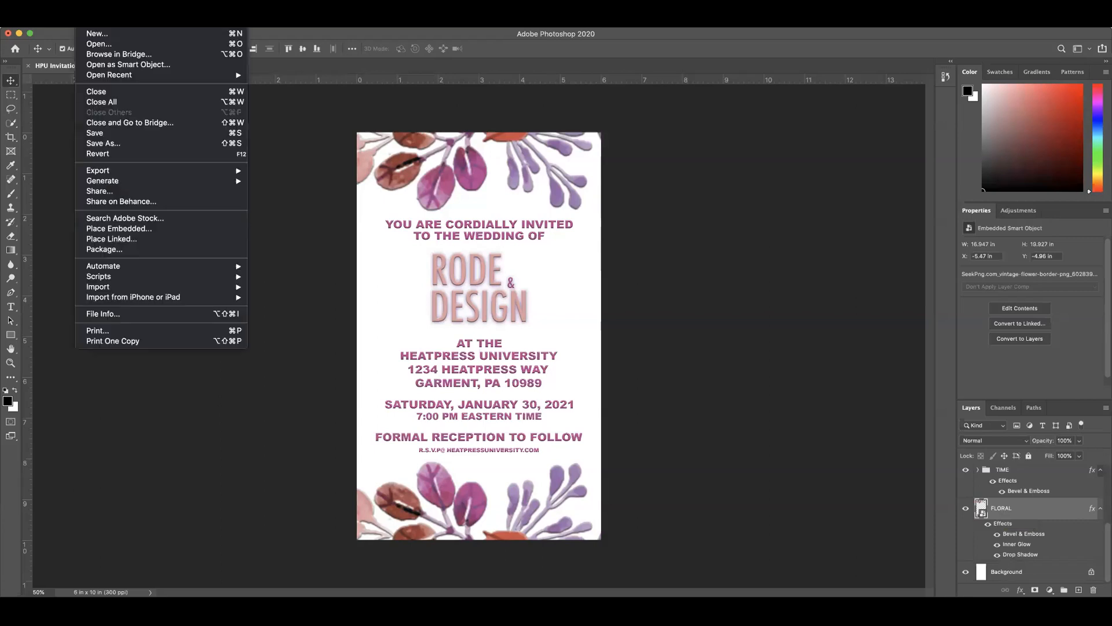
left_click(114, 143)
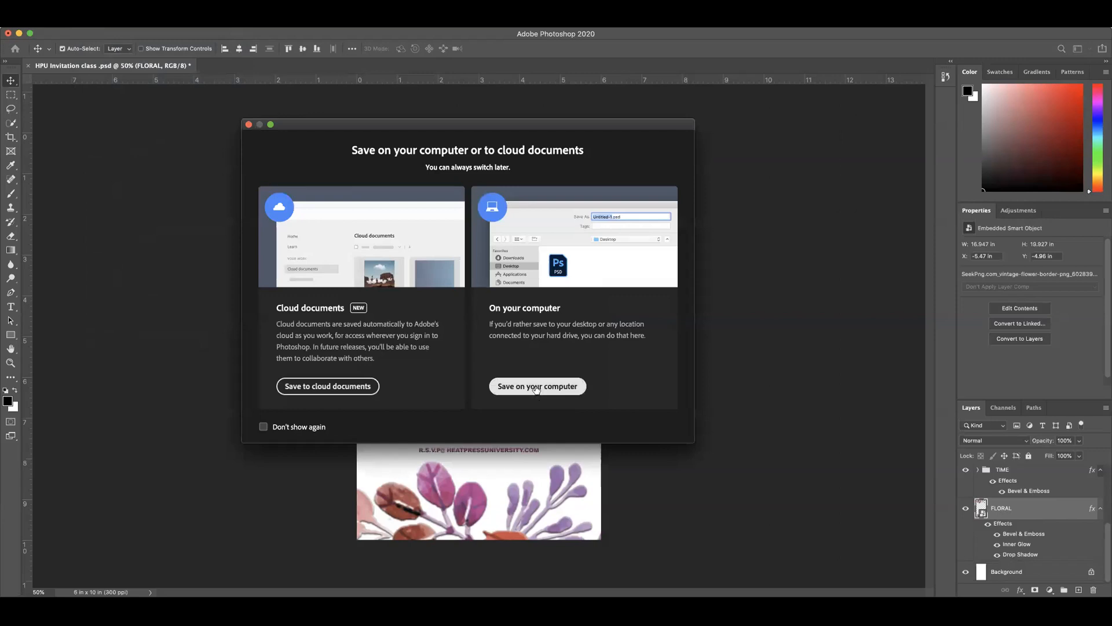
left_click(537, 386)
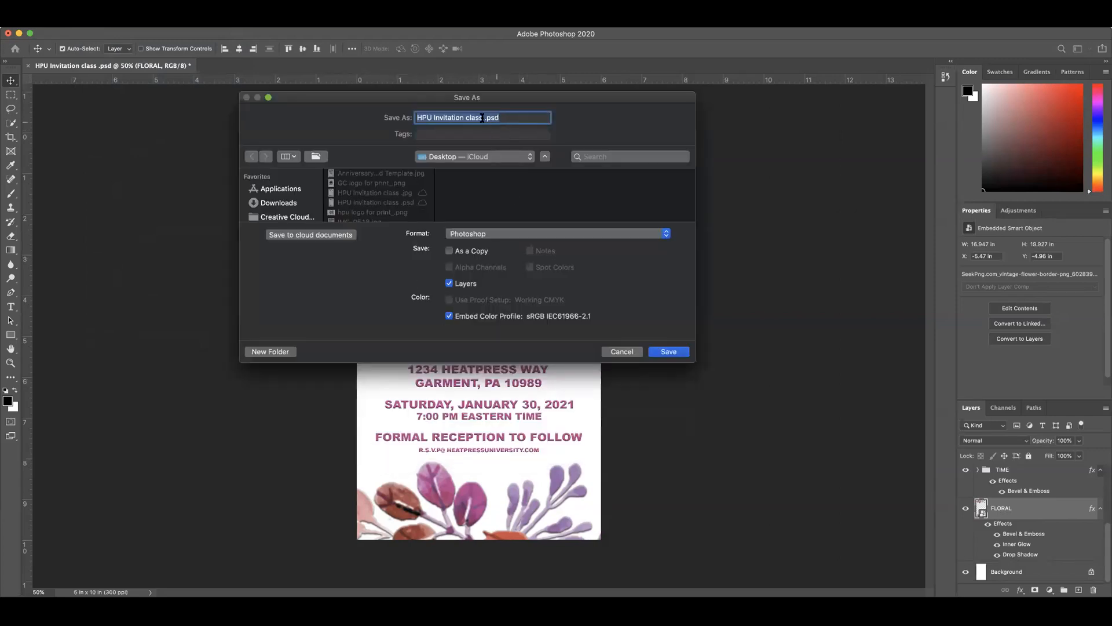
left_click(507, 233)
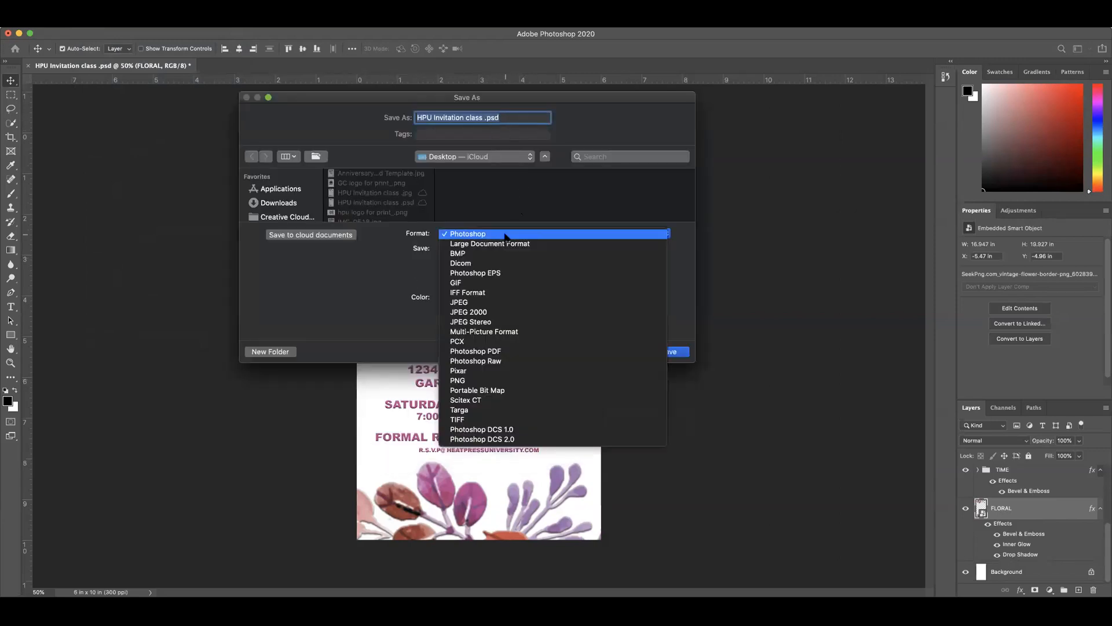
left_click(475, 302)
left_click(669, 351)
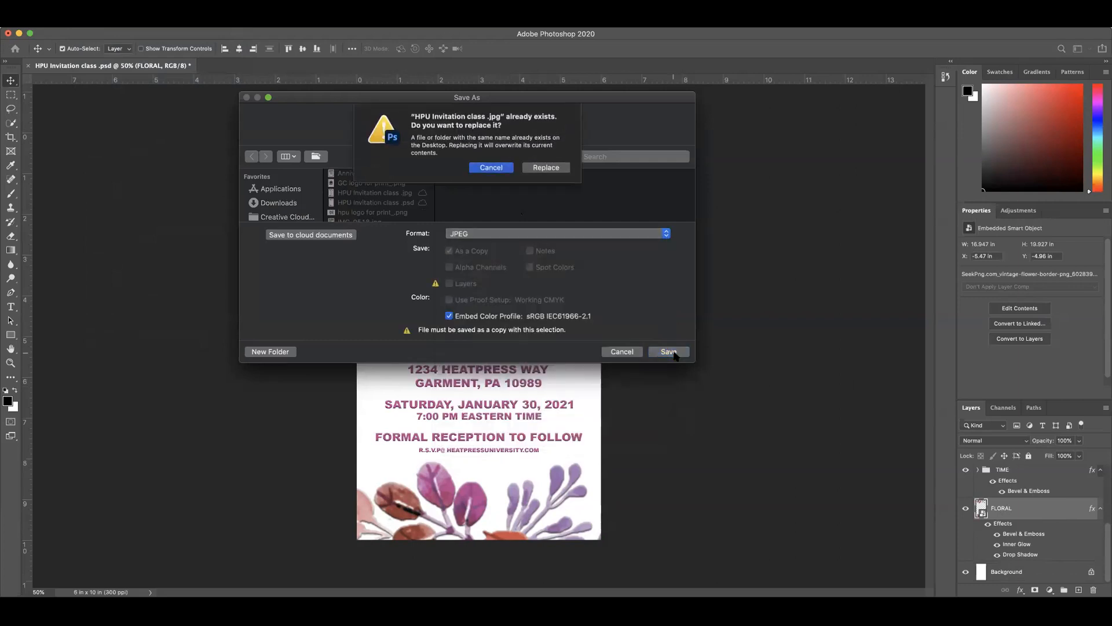
left_click(547, 168)
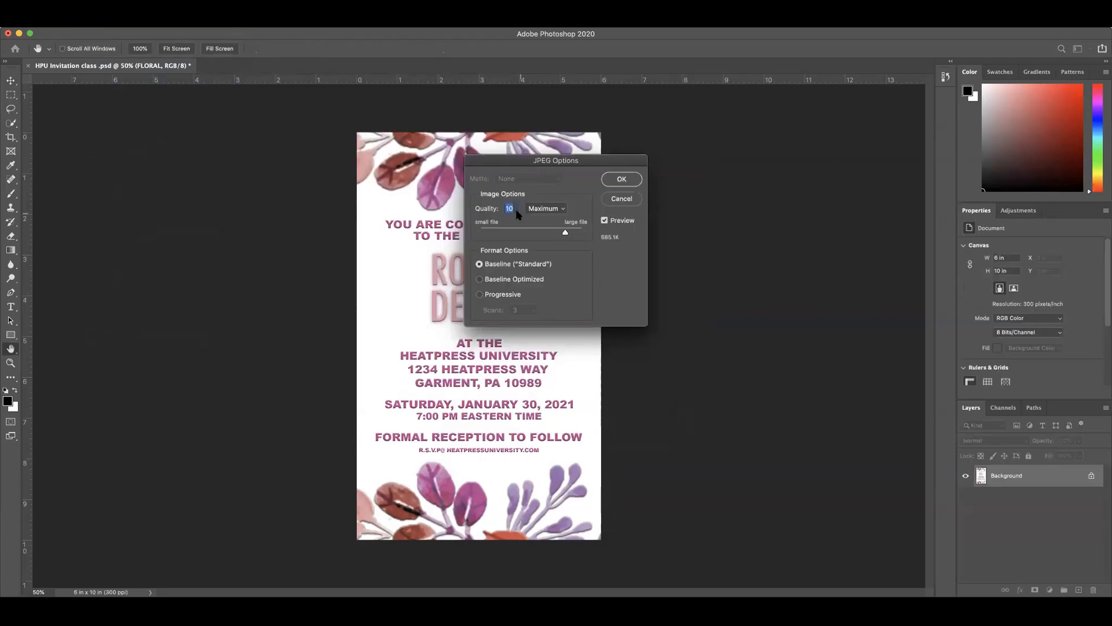
left_click(555, 209)
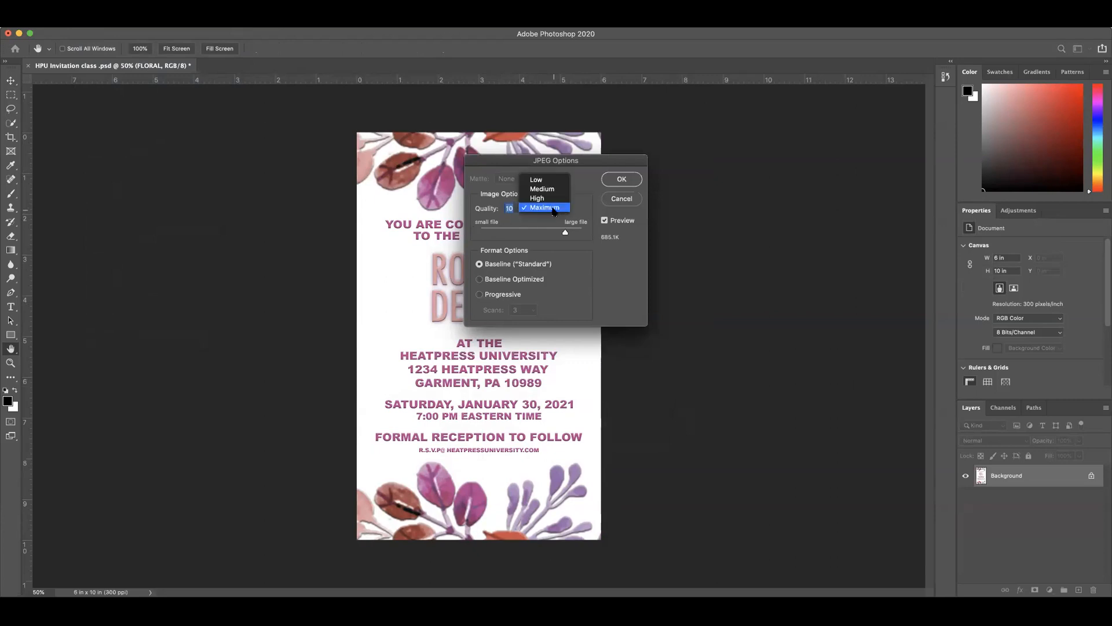
left_click(555, 210)
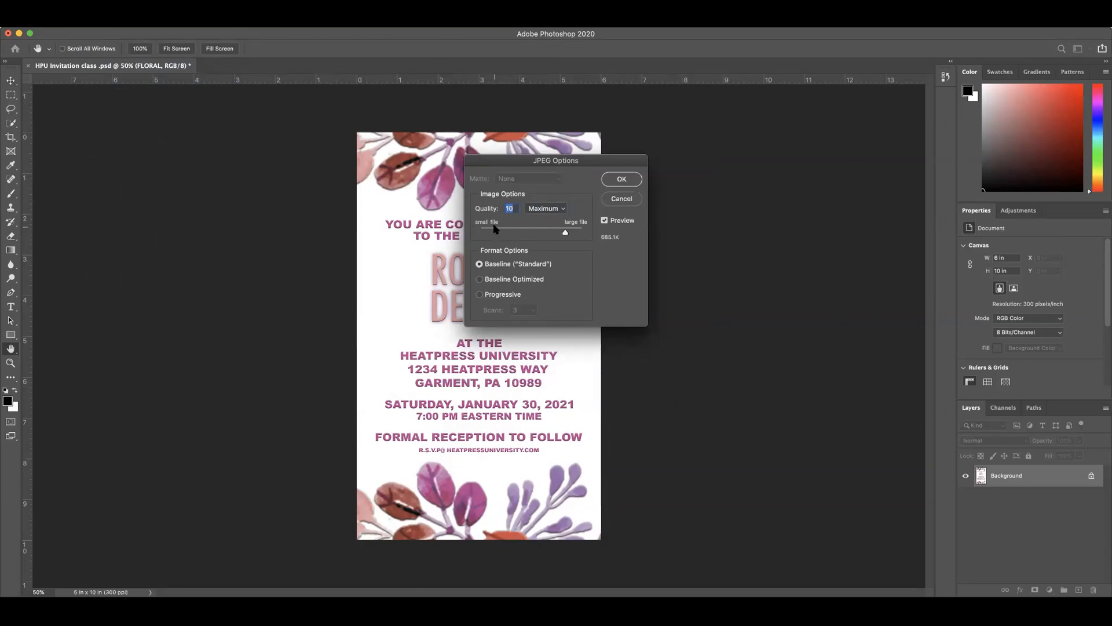
left_click(621, 199)
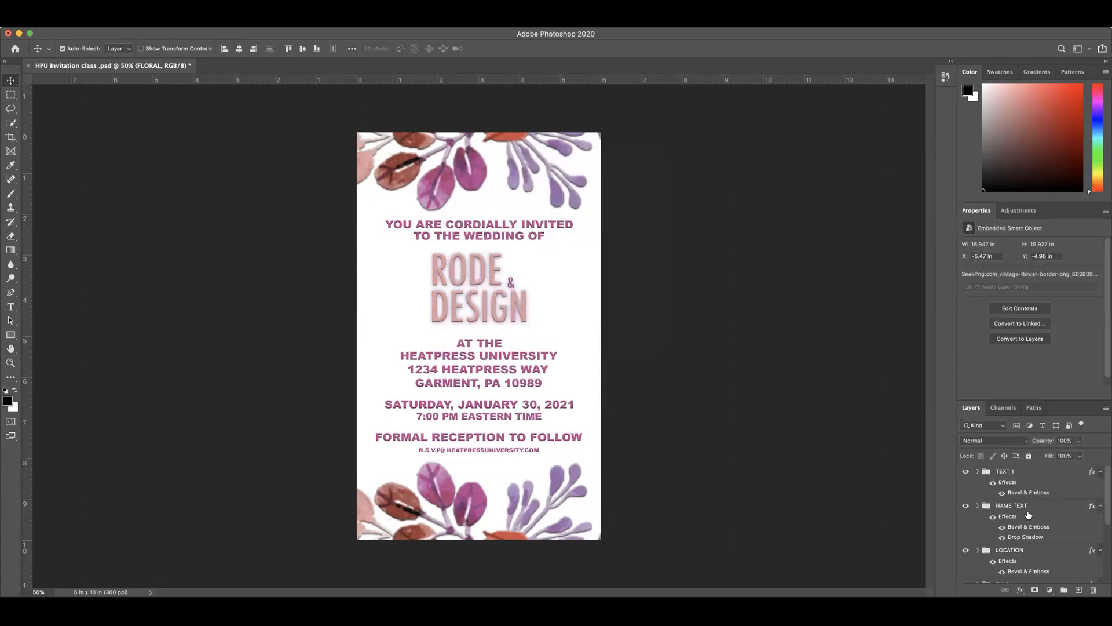
Step: Open the FLORAL smart object's embedded contents to view the source artwork, and return to the invitation document
scroll(1014, 532, "down", 5)
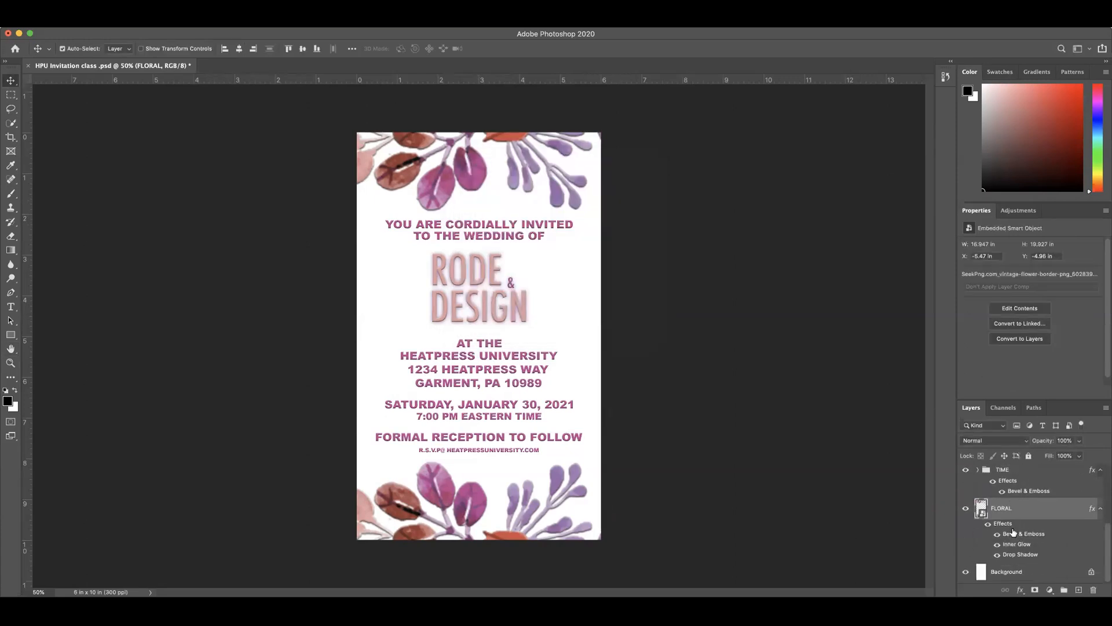
double_click(981, 509)
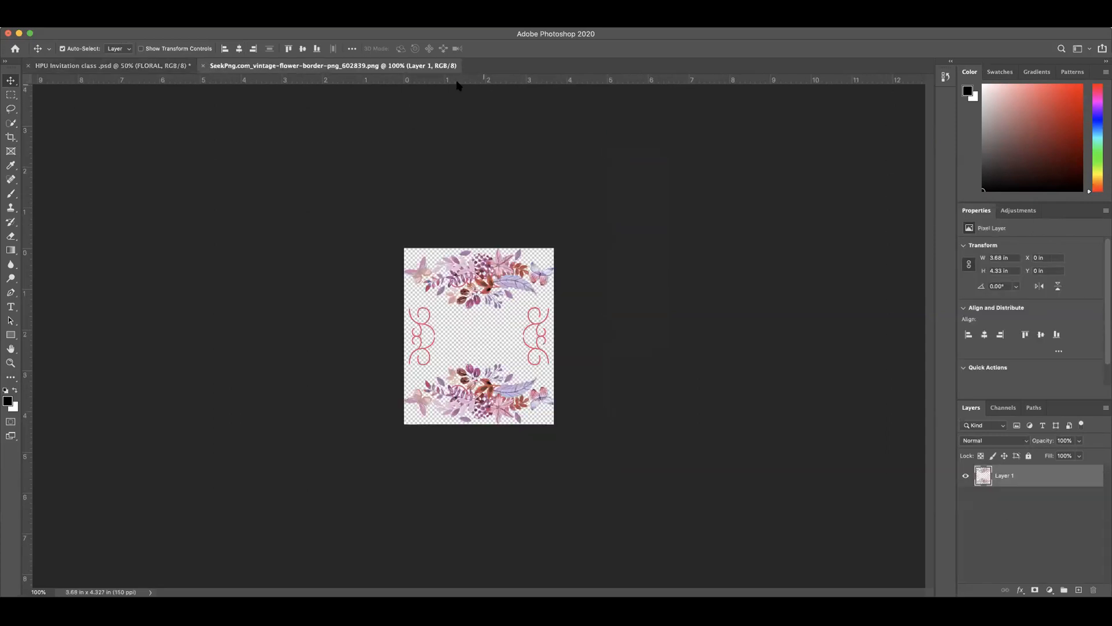
left_click(149, 66)
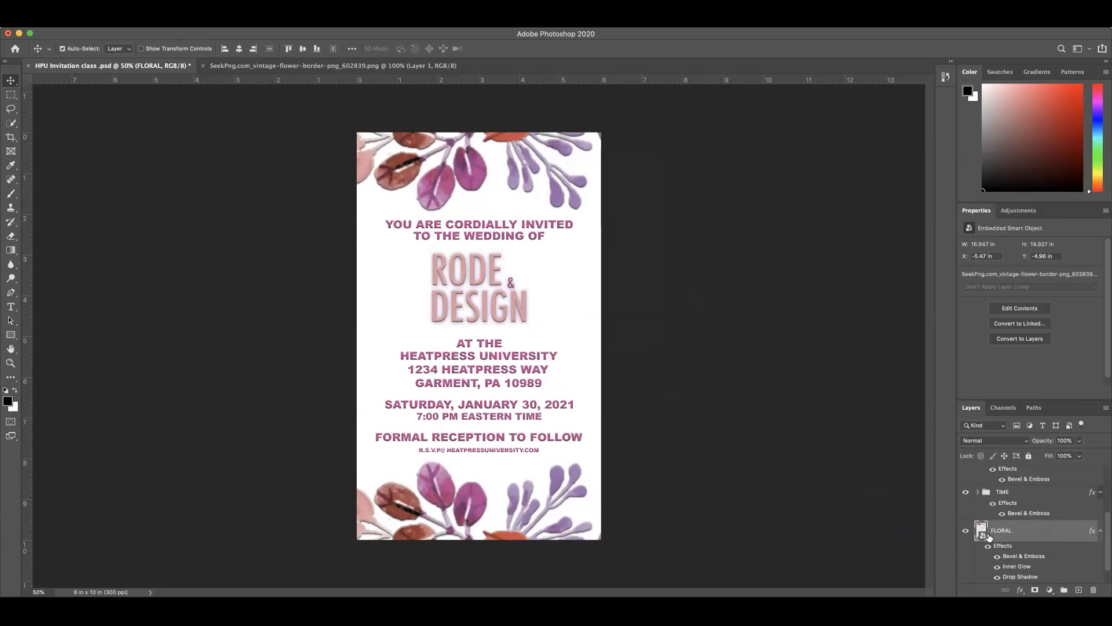
Step: Convert the styled FLORAL layer to a new smart object that contains its effects
right_click(1014, 528)
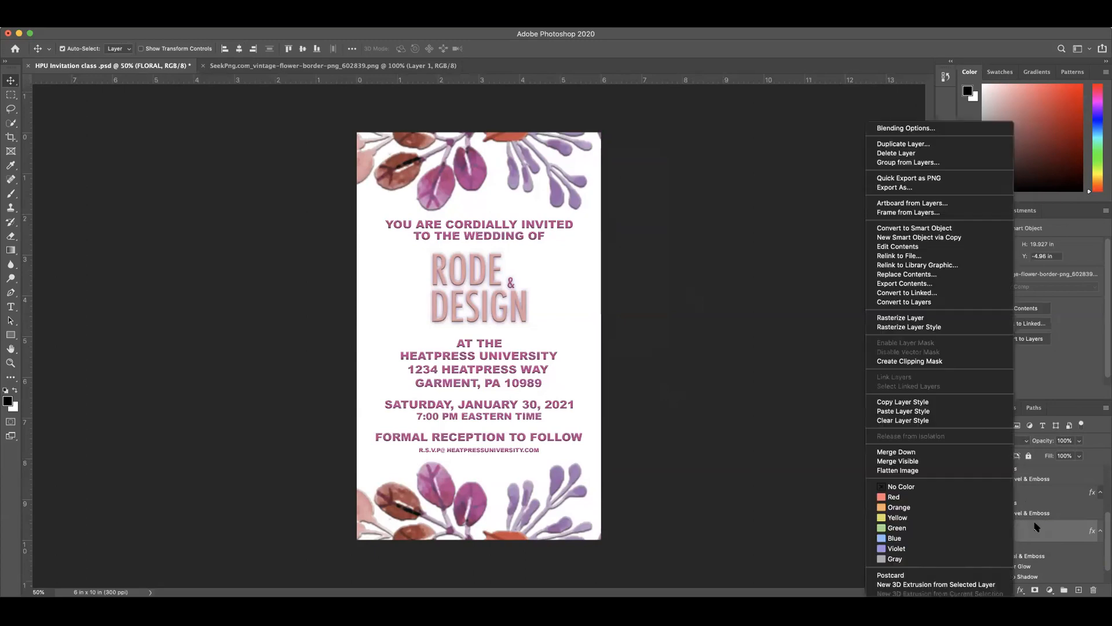
left_click(1034, 528)
right_click(1033, 524)
left_click(1047, 525)
right_click(1059, 525)
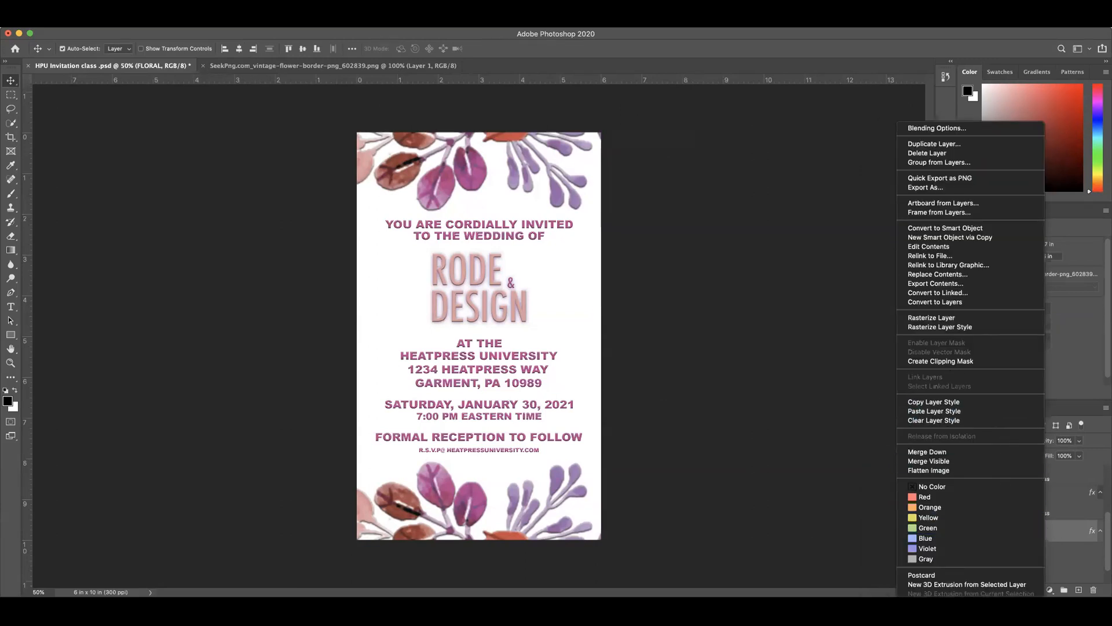
left_click(569, 166)
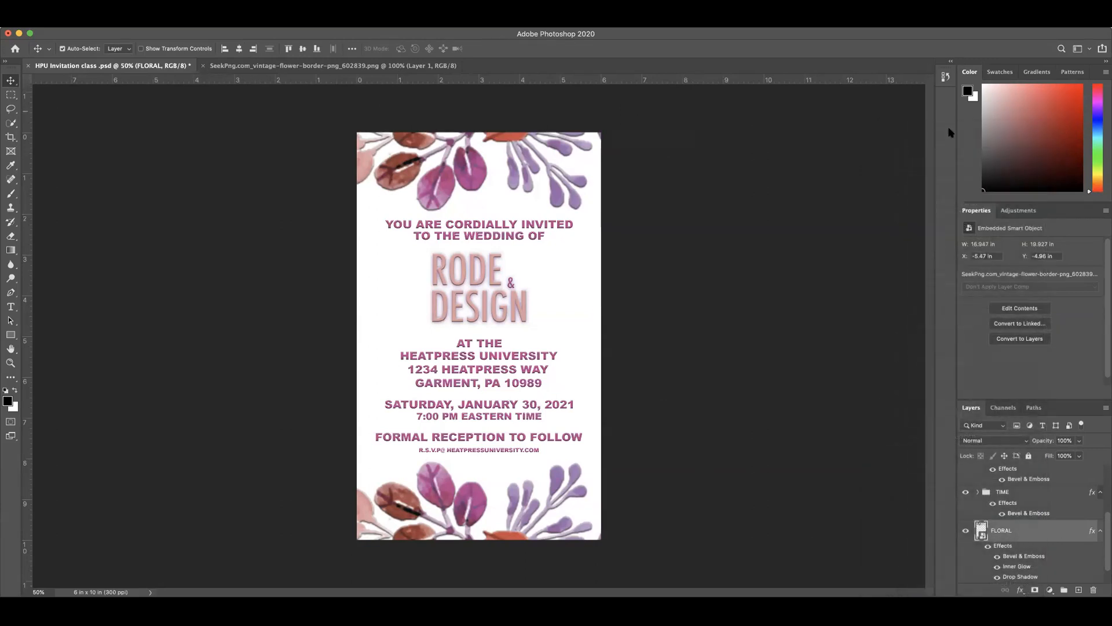
right_click(1055, 535)
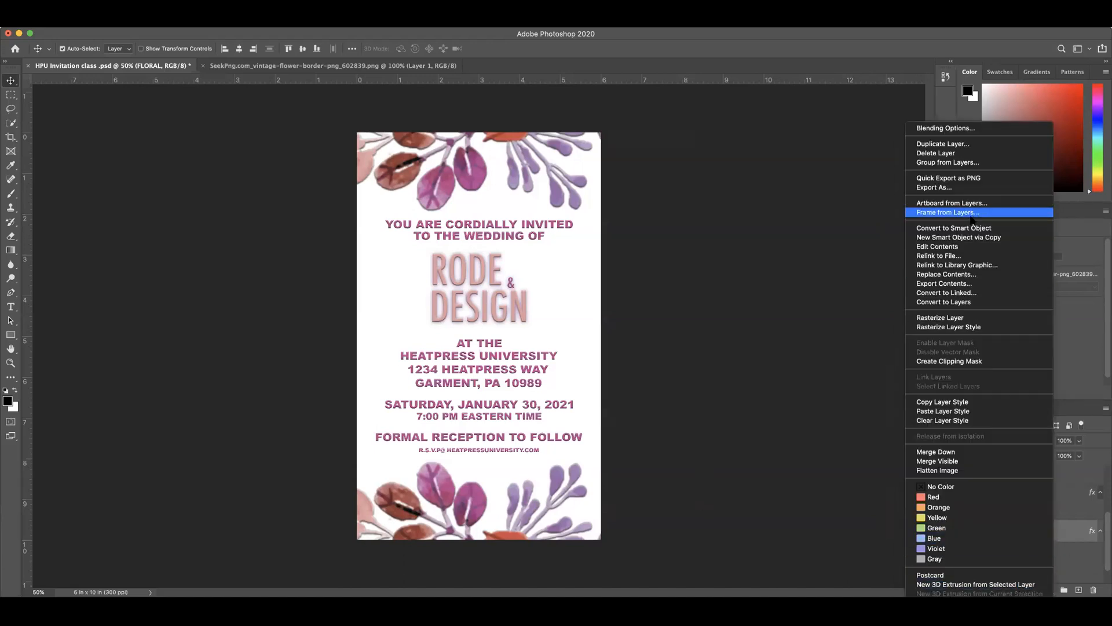
left_click(944, 229)
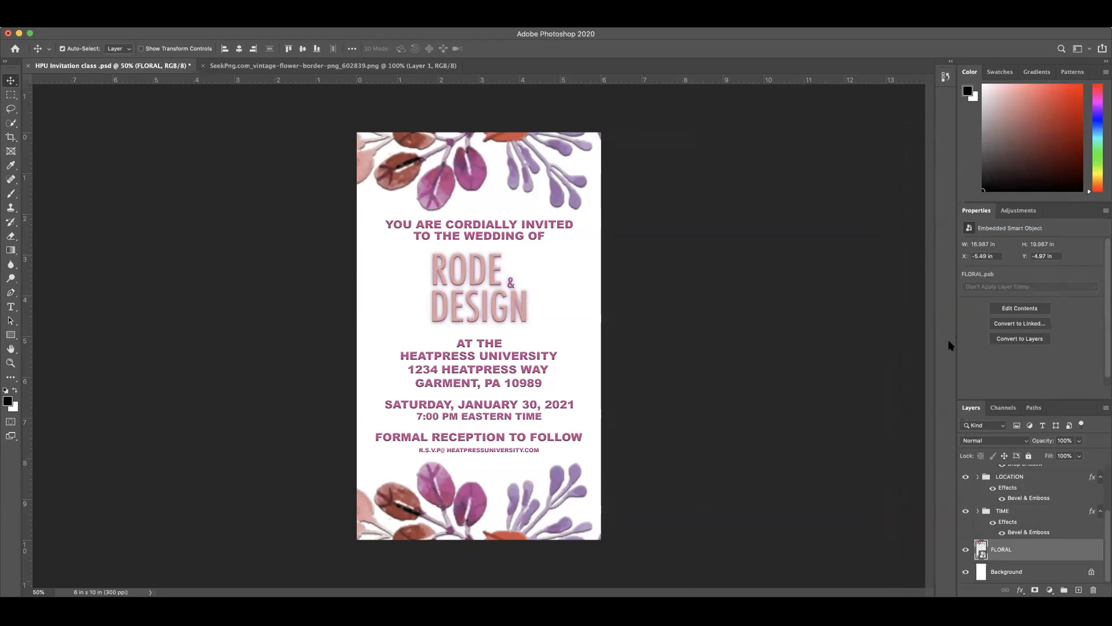
Step: Open the contents of the converted FLORAL smart object and close the original SeekPng flower border document
double_click(981, 547)
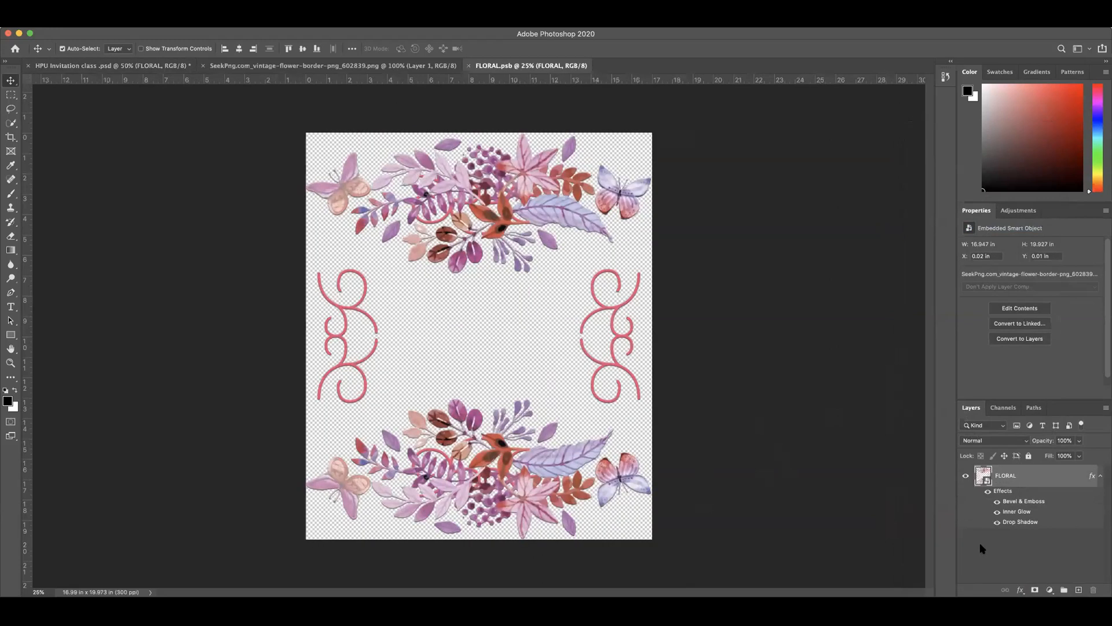
left_click(334, 67)
left_click(509, 66)
left_click(430, 68)
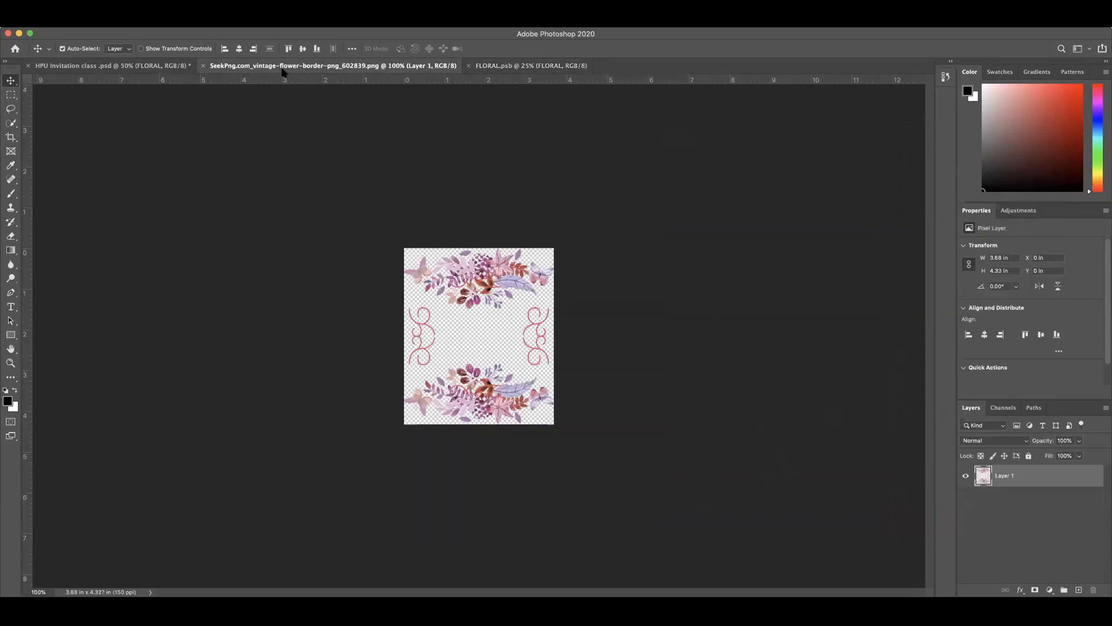
left_click(202, 66)
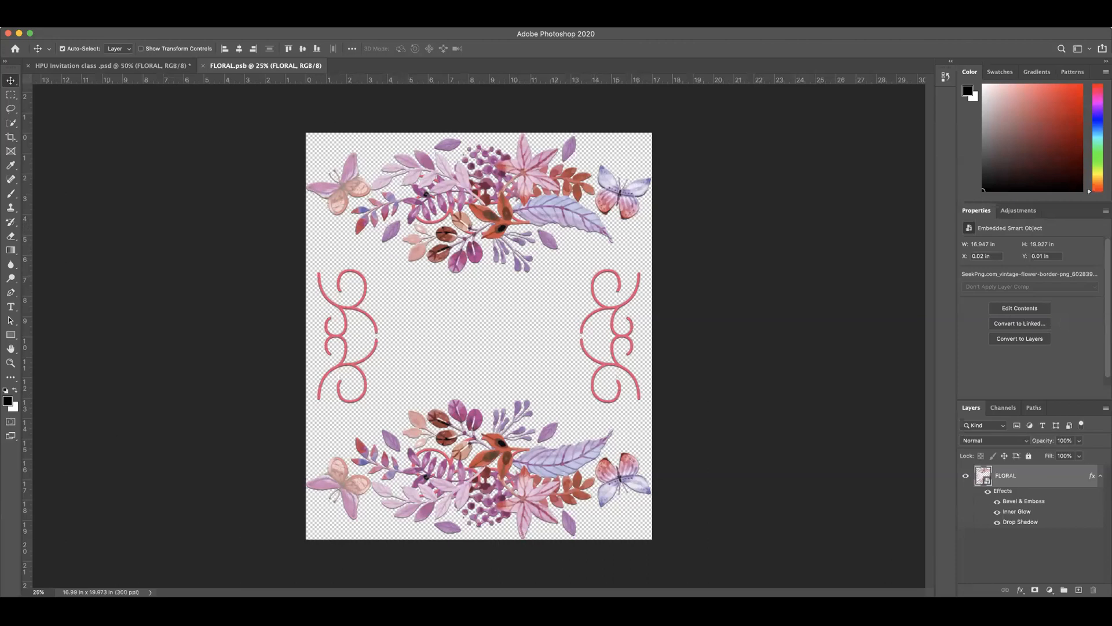
Step: Browse the Downloads folder for a file to place as an embedded image in FLORAL.psb
left_click(84, 22)
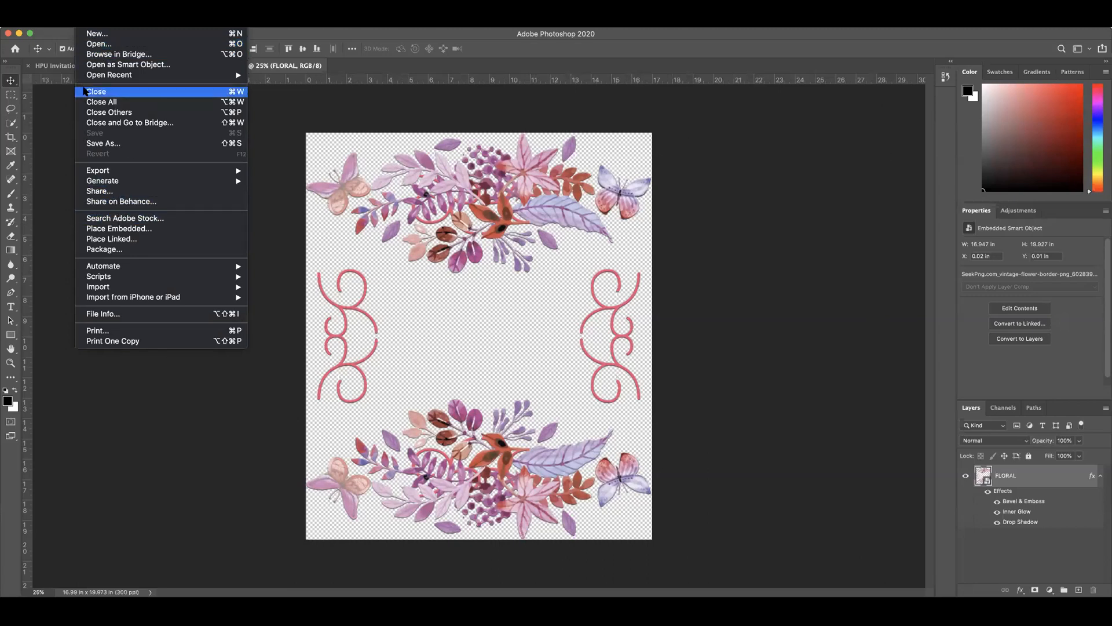
left_click(125, 229)
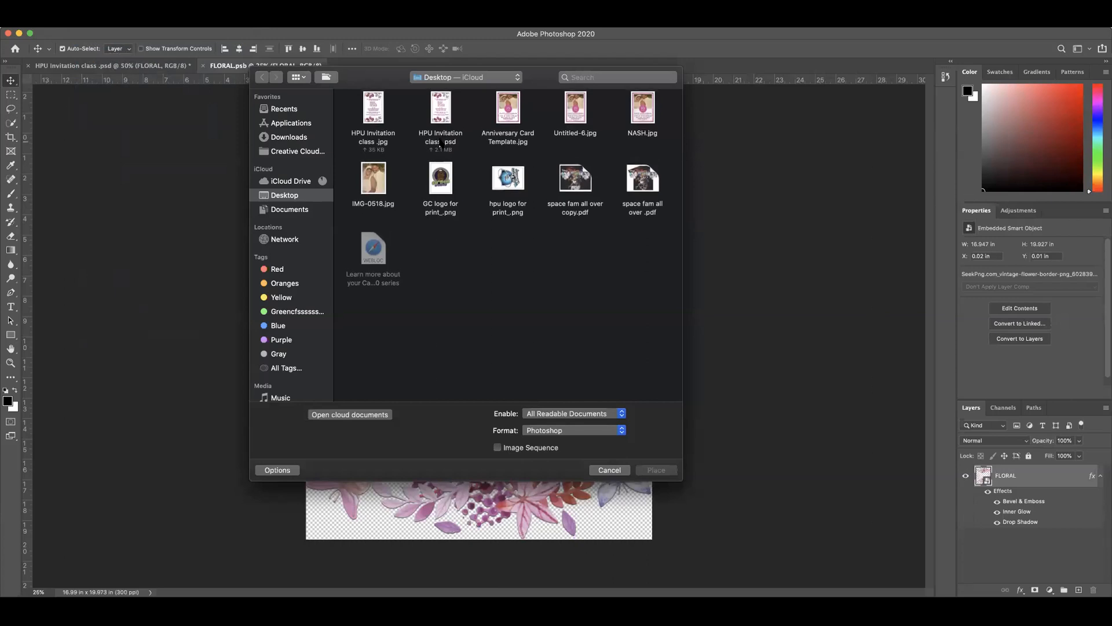
left_click(287, 138)
scroll(450, 163, "down", 3)
scroll(450, 163, "down", 5)
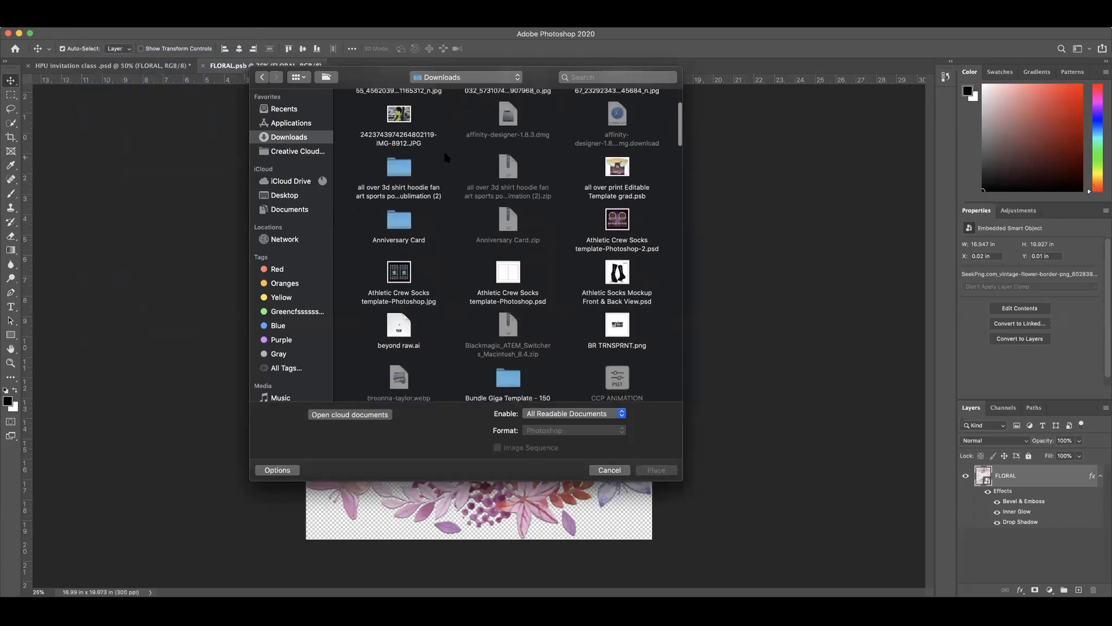
scroll(448, 135, "down", 3)
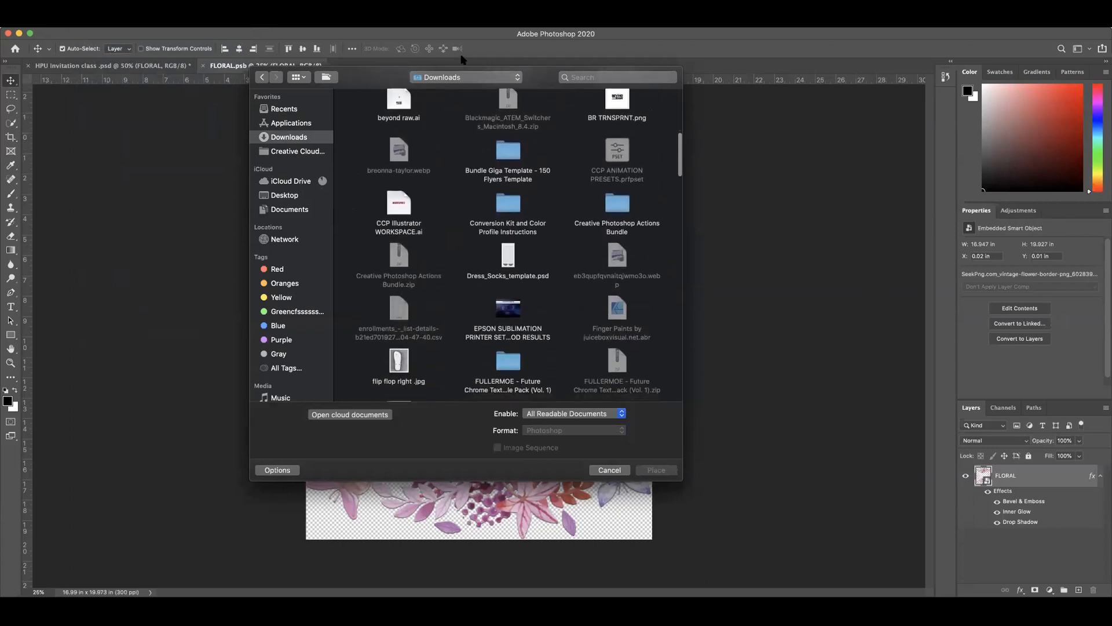
scroll(447, 243, "down", 10)
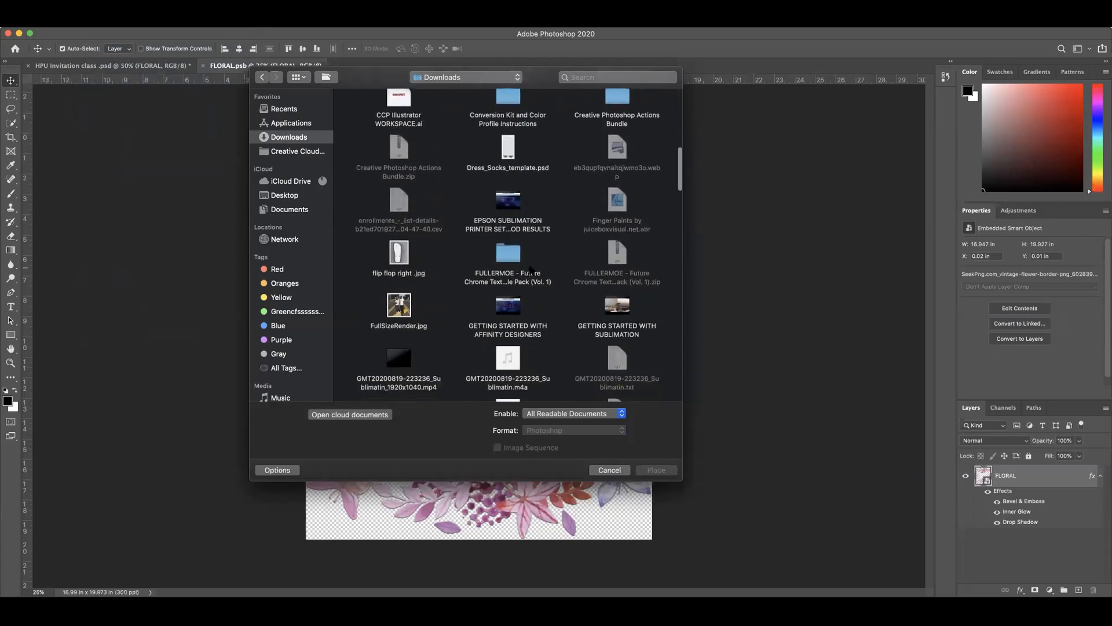
scroll(528, 270, "down", 8)
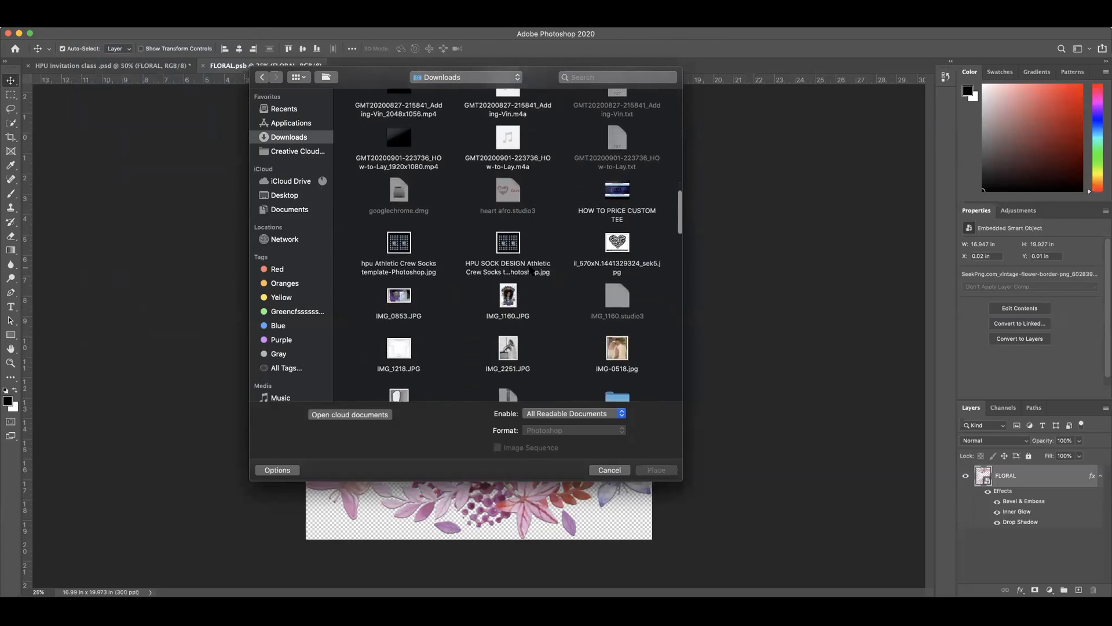
scroll(529, 270, "down", 10)
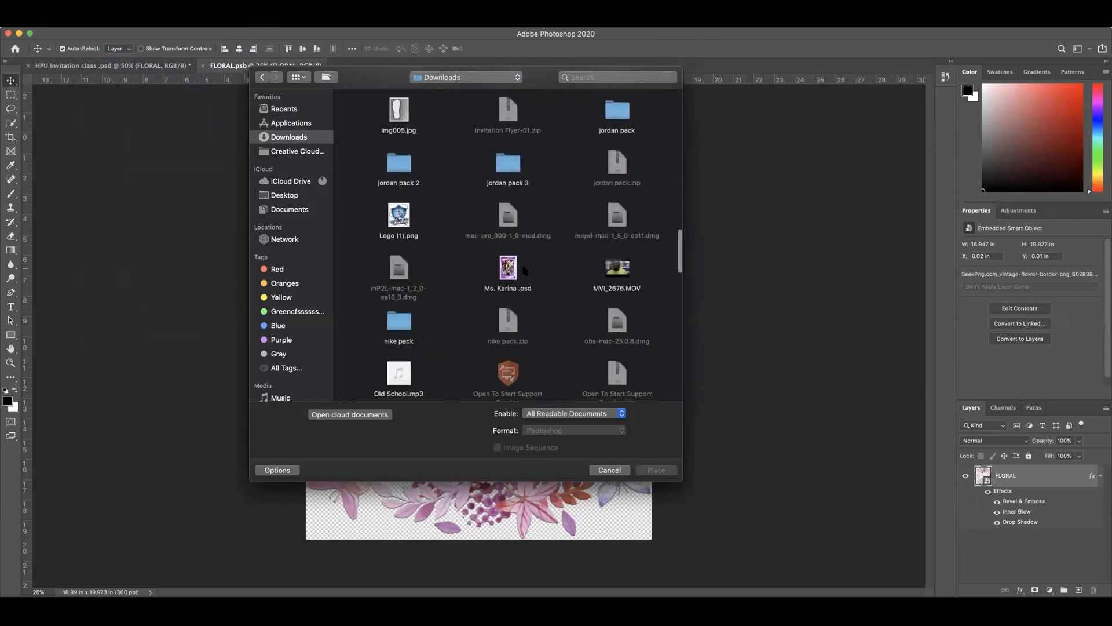
scroll(526, 263, "down", 2)
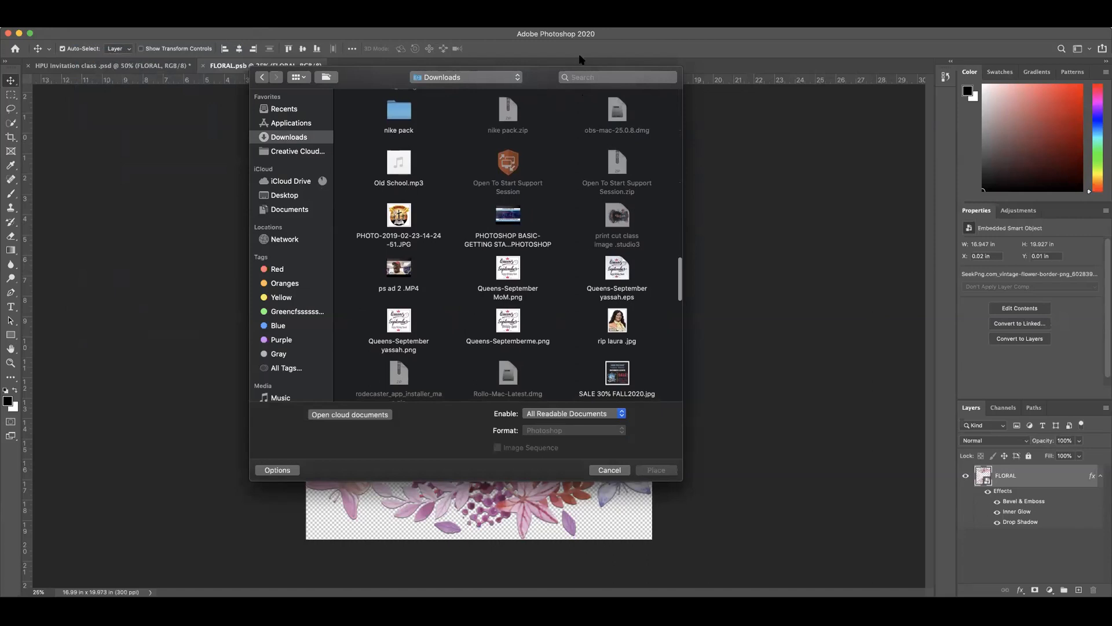
Step: Search this Mac for WEED while choosing a file to place, clear the search and cancel the placement
left_click(596, 77)
type("WEE")
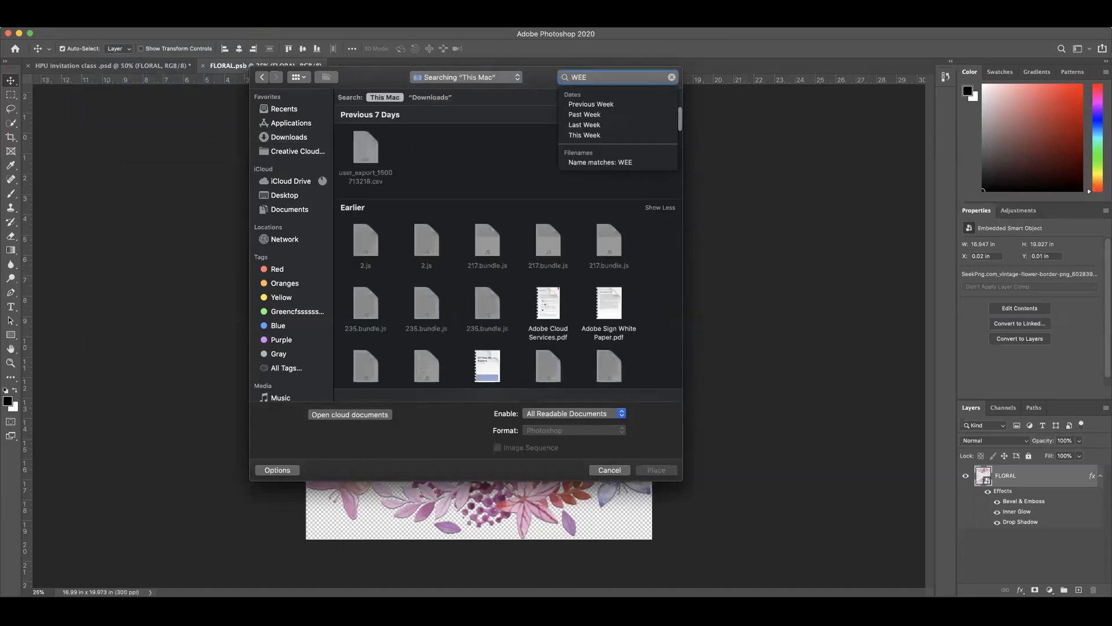
type("D")
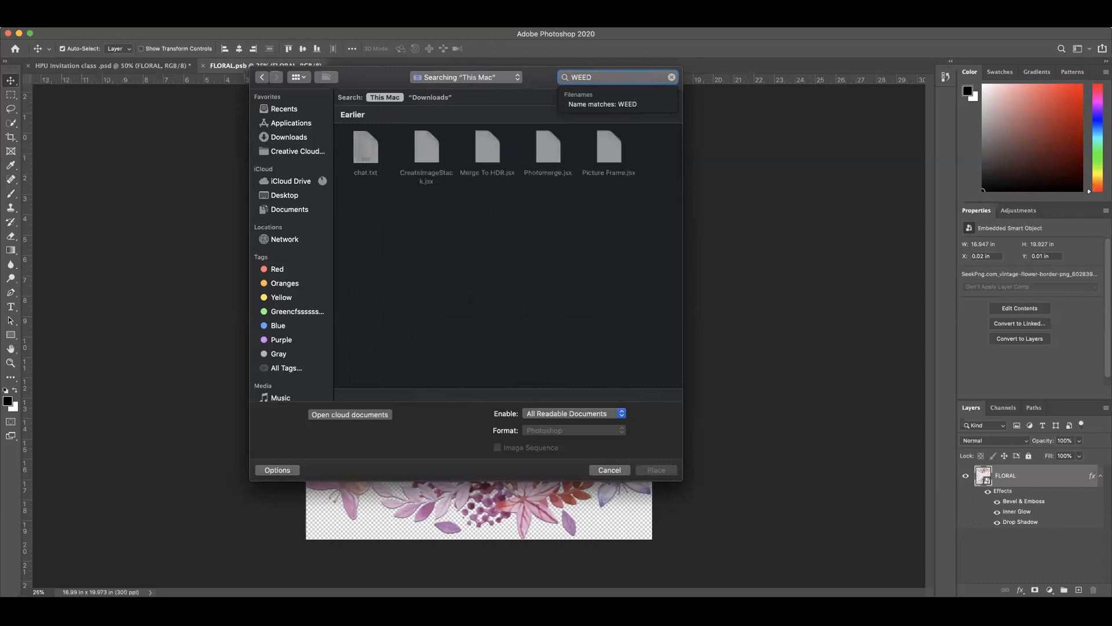
key("BackSpace")
key("BackSpace")
key("BackSpace")
key("BackSpace")
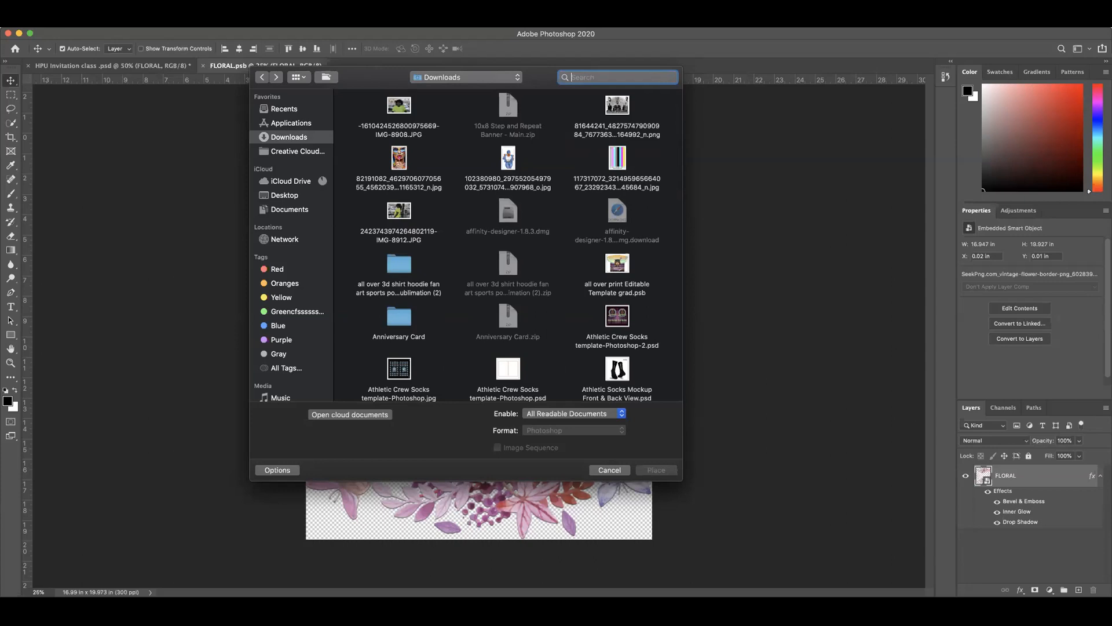
key("Escape")
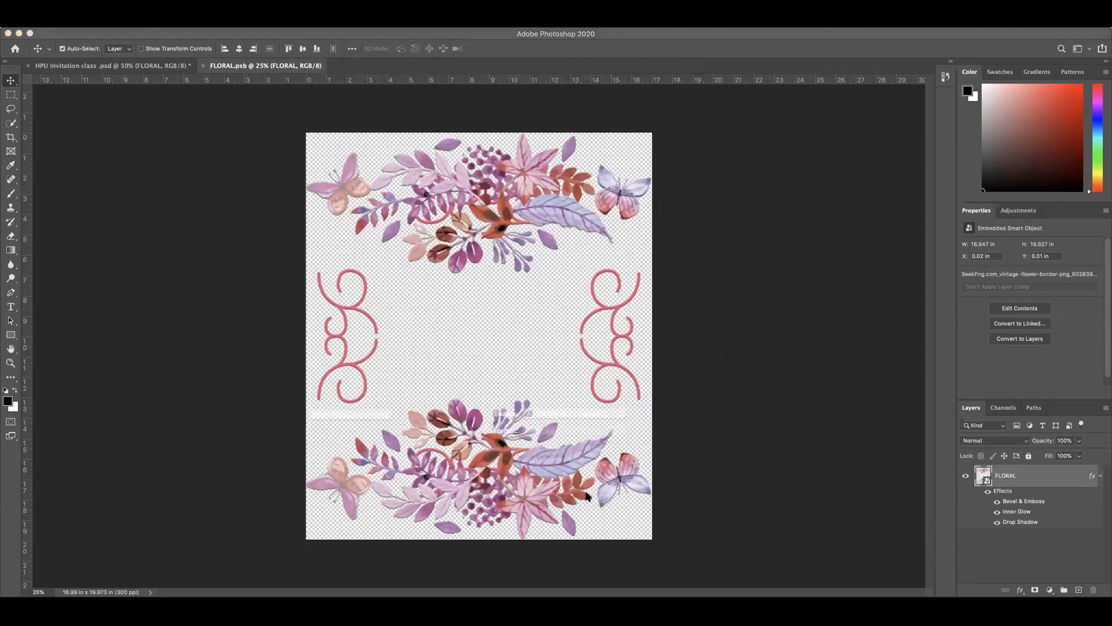
Step: Place the SeekPng wedding background PNG (2628381) from Downloads as an embedded image and scale it to about 28.6 x 20.6 in, covering the canvas
left_click(198, 348)
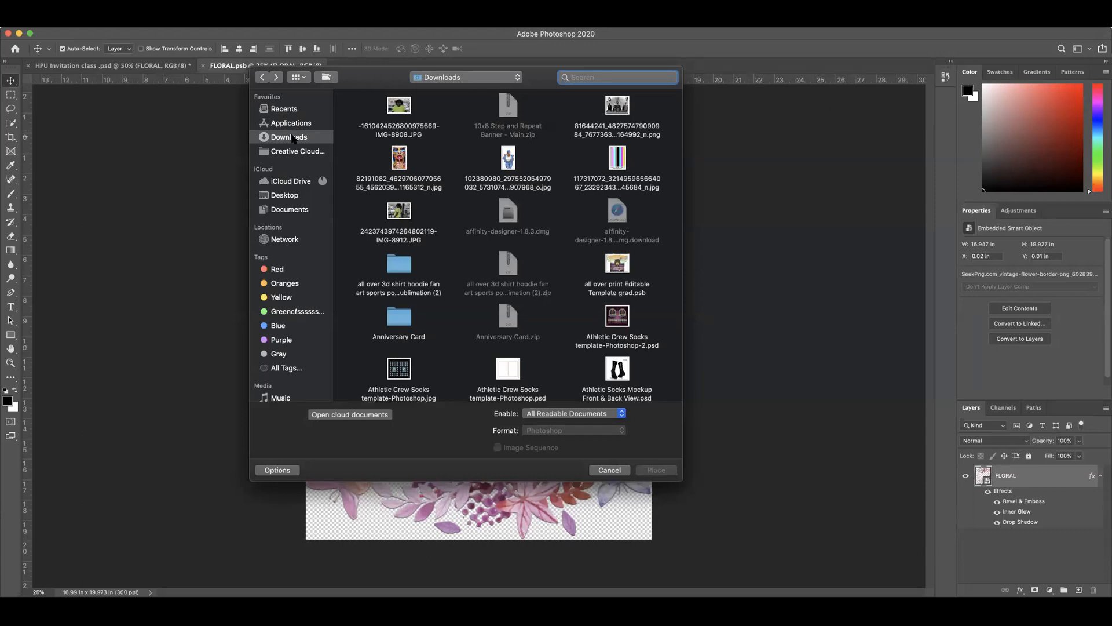
scroll(433, 222, "down", 15)
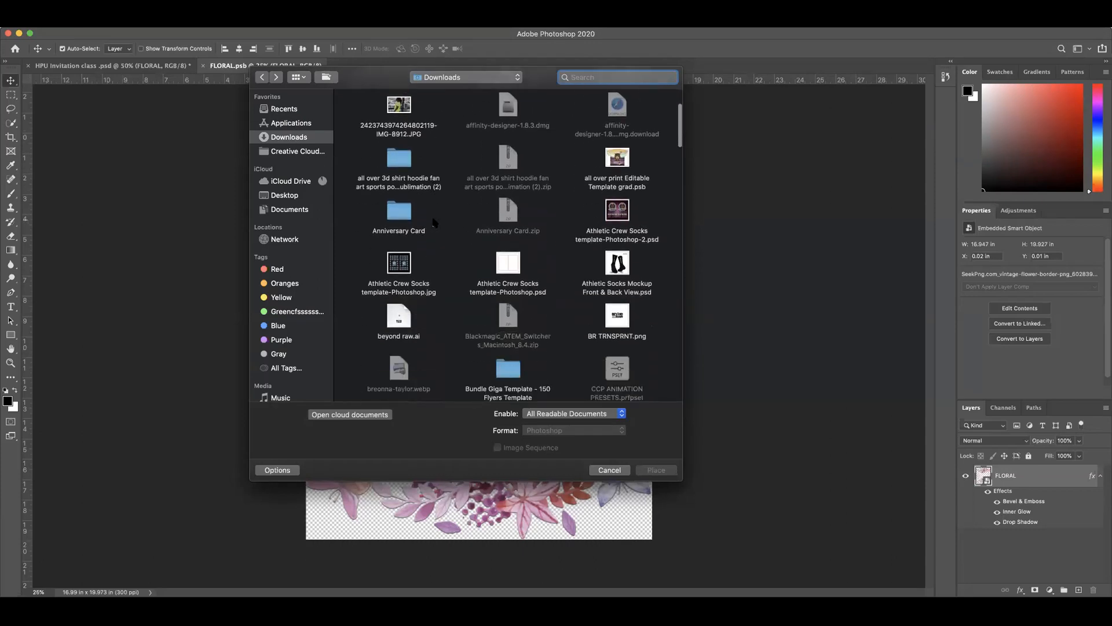
scroll(431, 223, "down", 15)
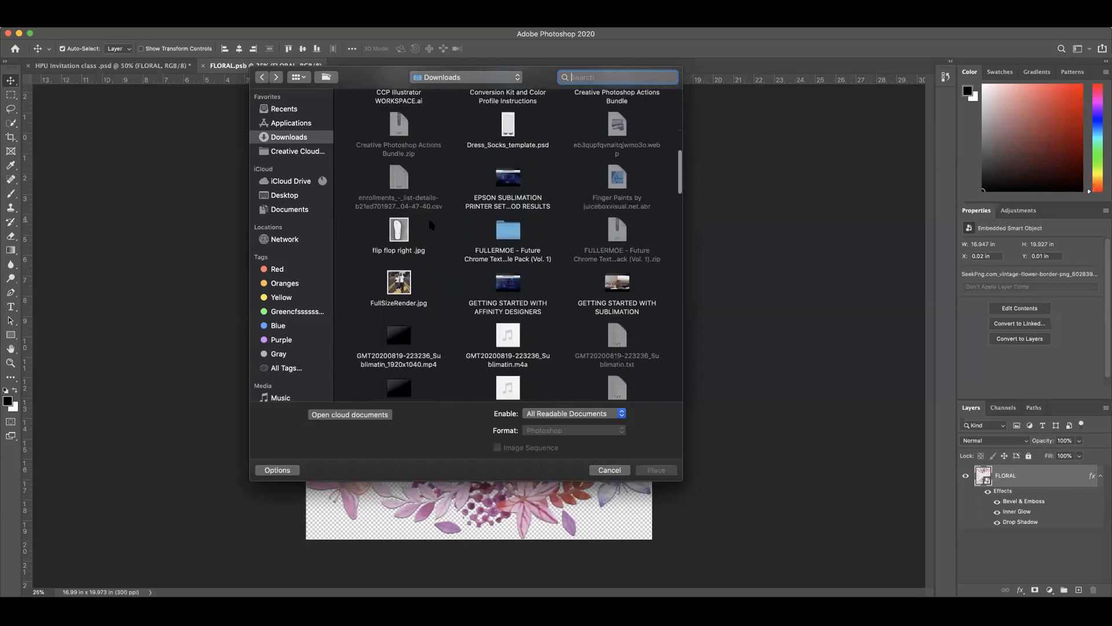
scroll(431, 222, "down", 15)
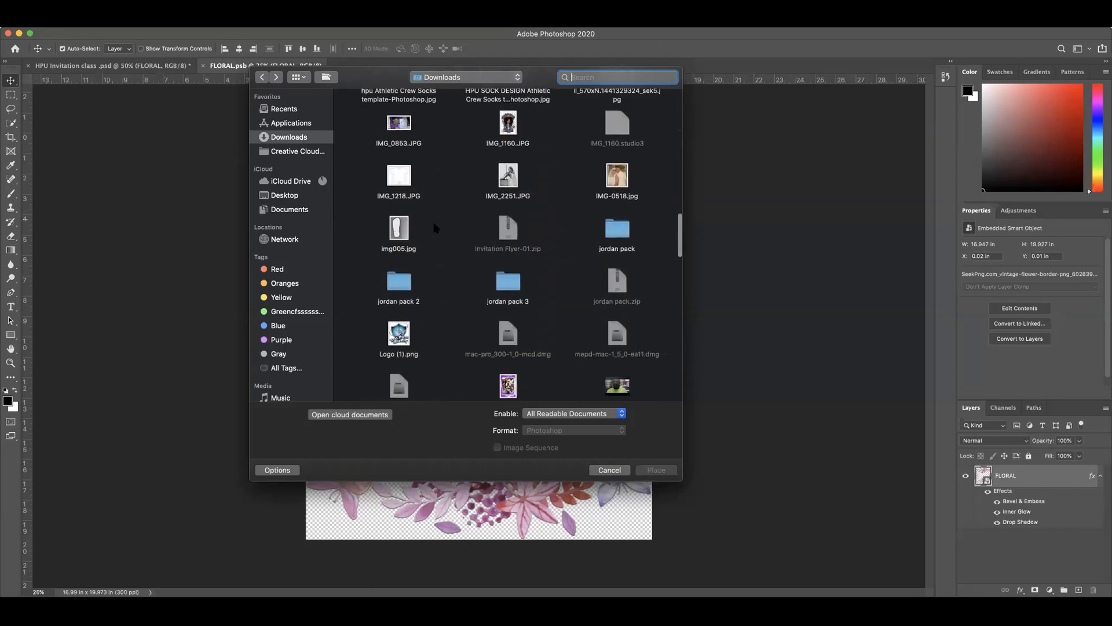
scroll(435, 232, "down", 15)
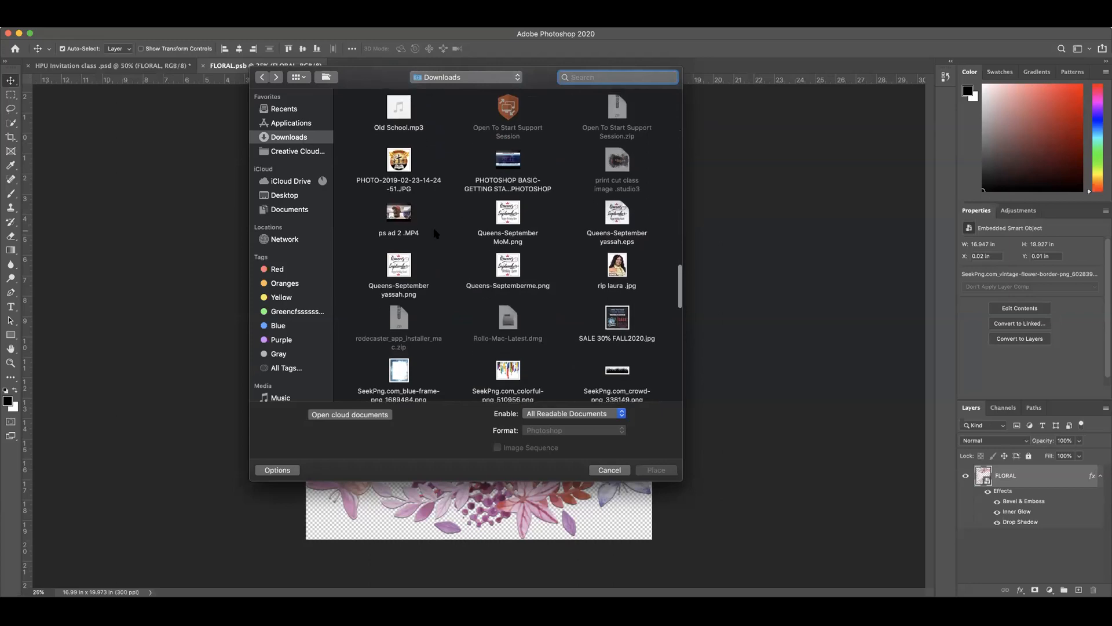
scroll(436, 231, "down", 8)
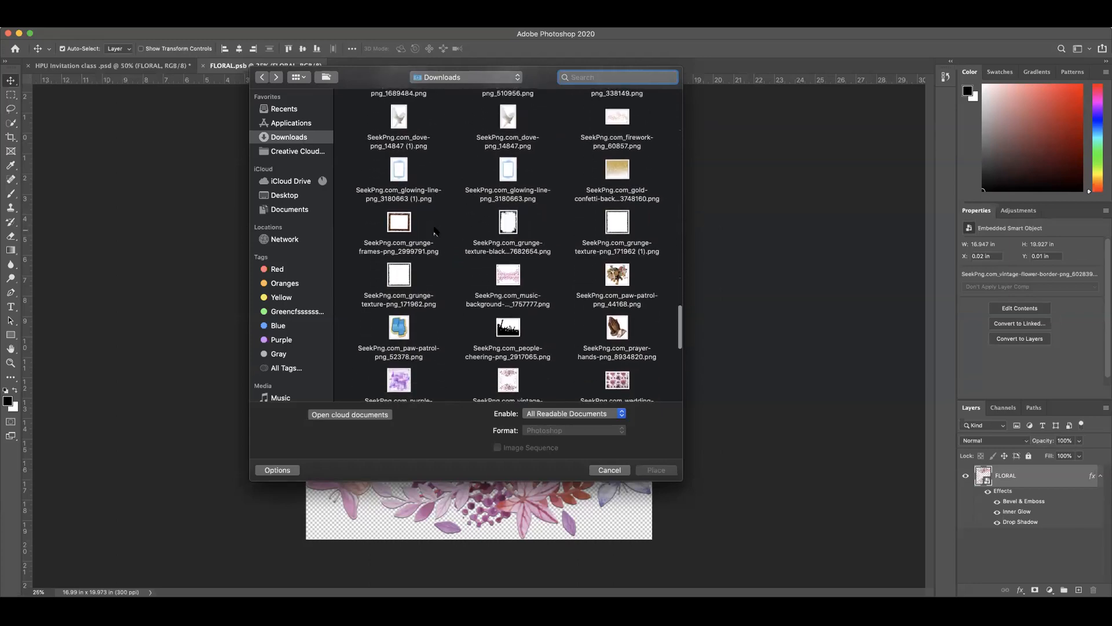
left_click(618, 214)
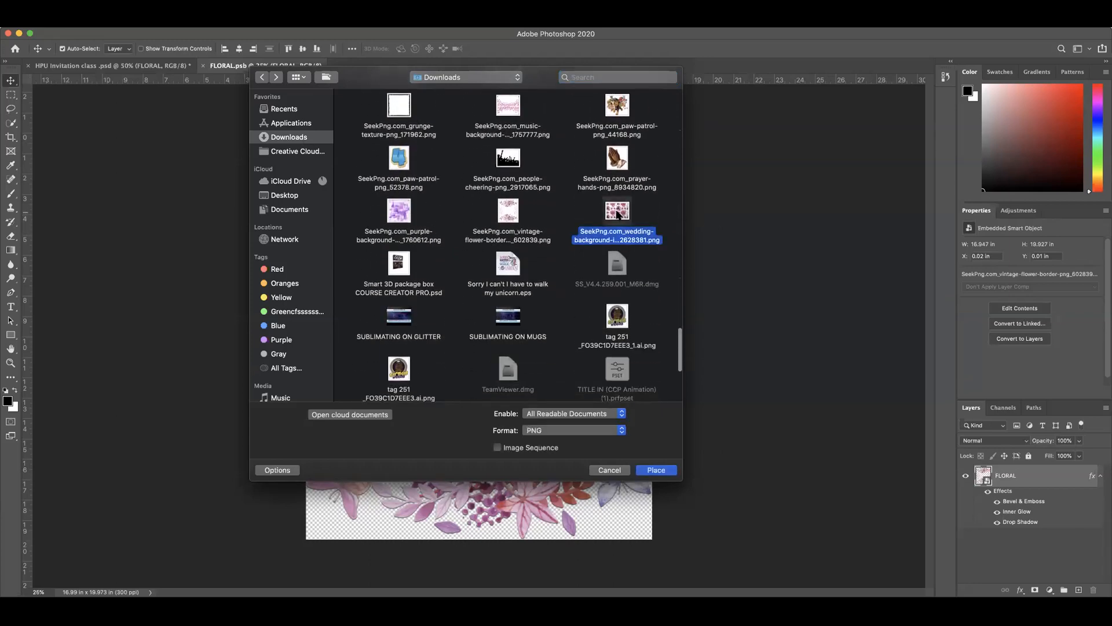
double_click(618, 212)
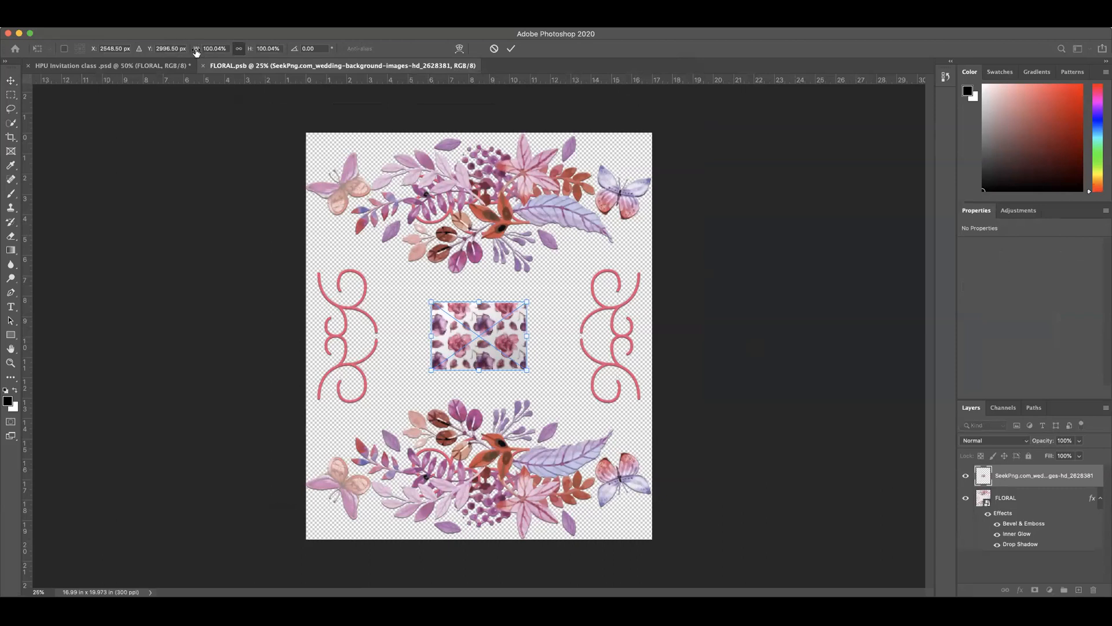
left_click_drag(196, 52, 474, 63)
left_click(512, 49)
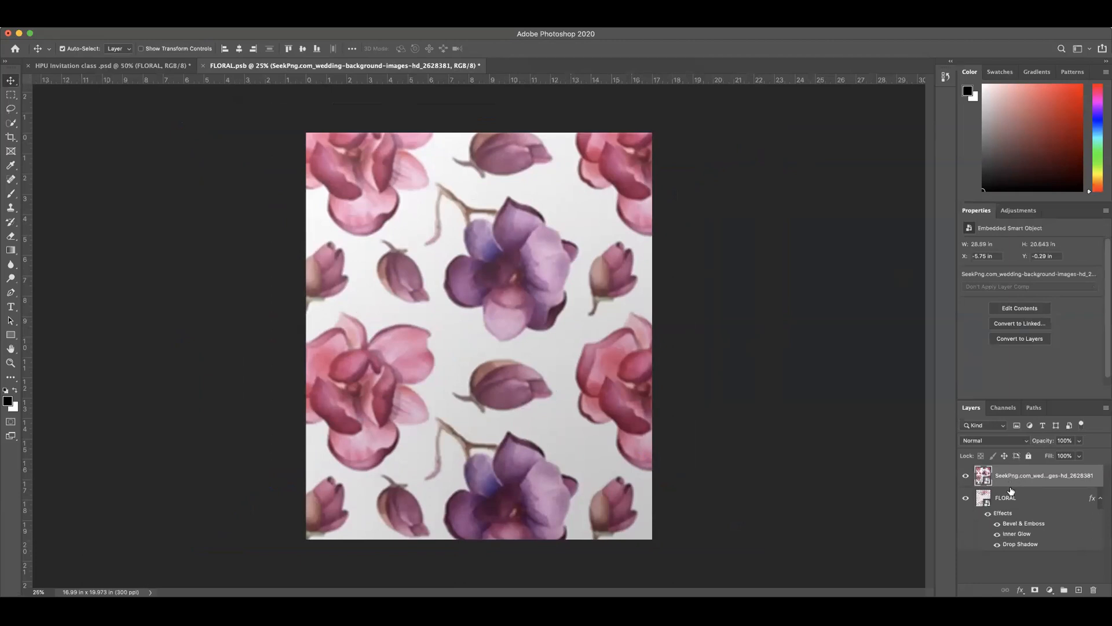
Step: Hide the original FLORAL layer in FLORAL.psb and select the placed wedding background layer
left_click(1014, 501)
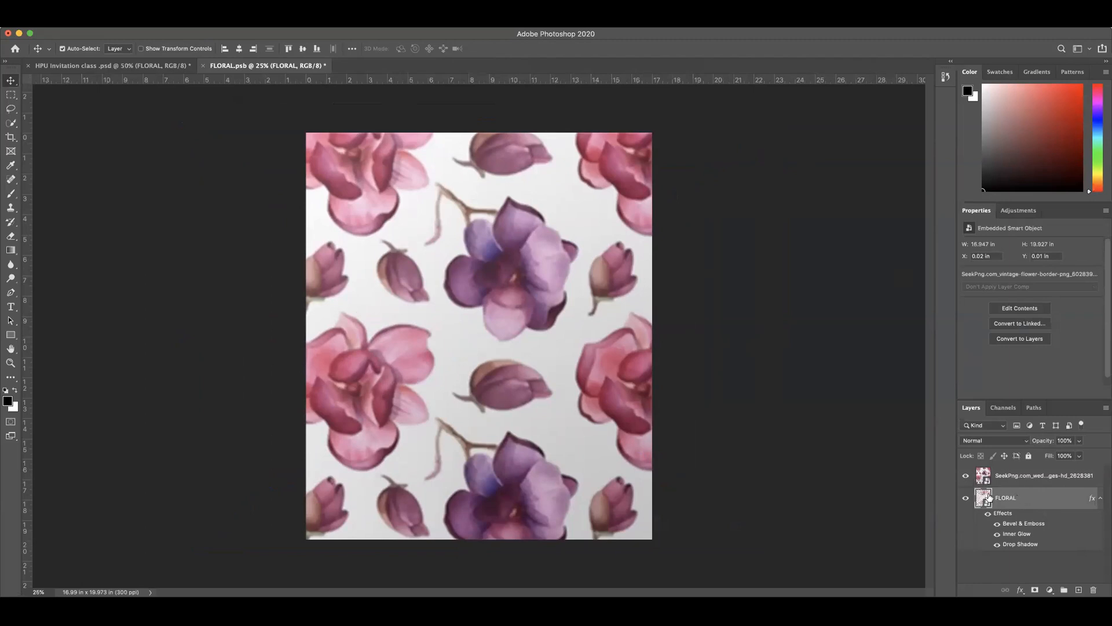
right_click(1035, 503)
left_click(1066, 492)
left_click(966, 500)
left_click(1020, 477)
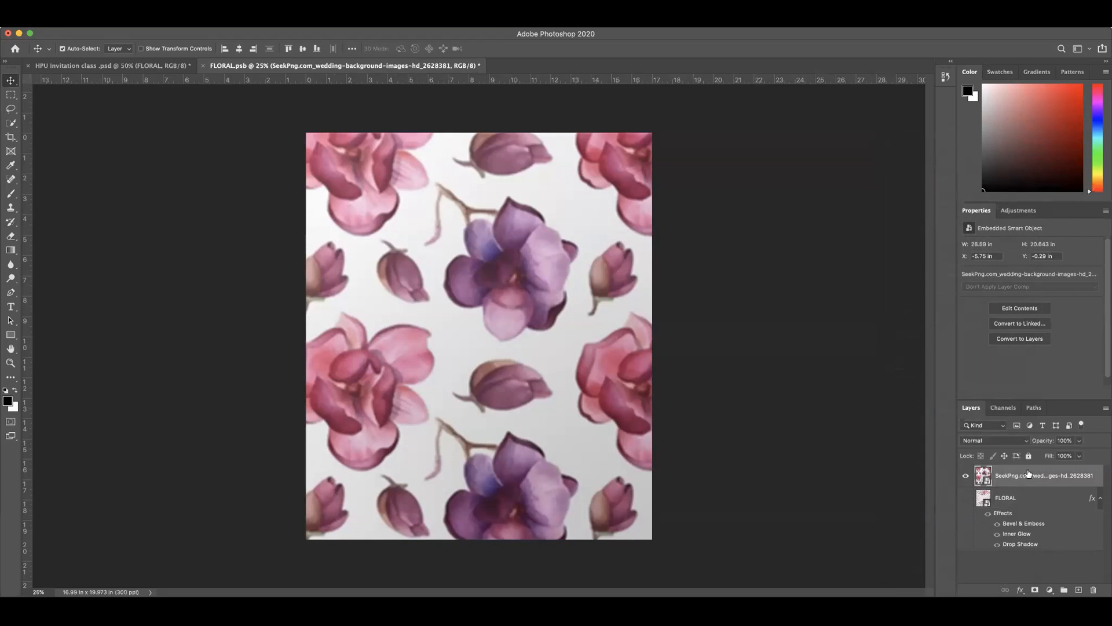
Step: Flatten the FLORAL.psb image, discarding the hidden layer
right_click(1026, 472)
left_click(1041, 471)
right_click(1041, 471)
left_click(1058, 473)
right_click(1058, 473)
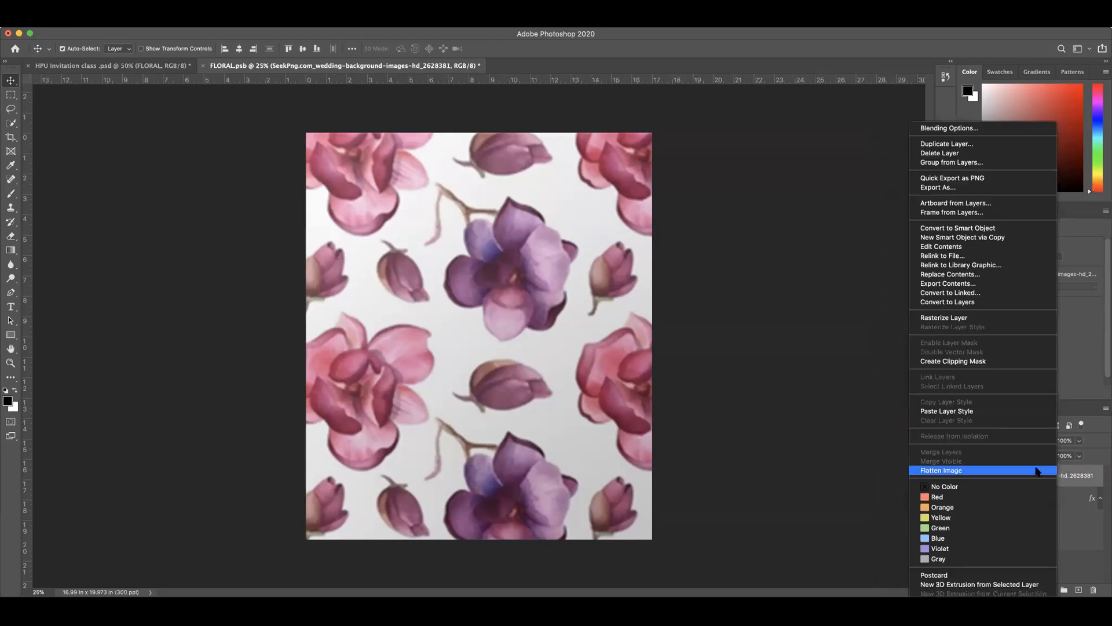
left_click(944, 472)
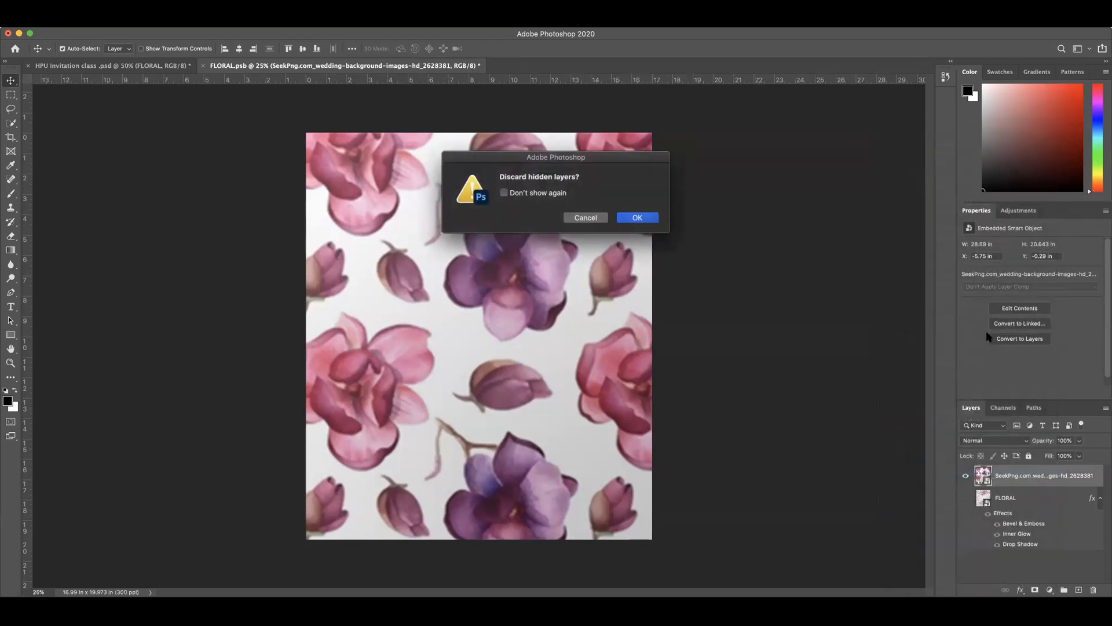
left_click(637, 218)
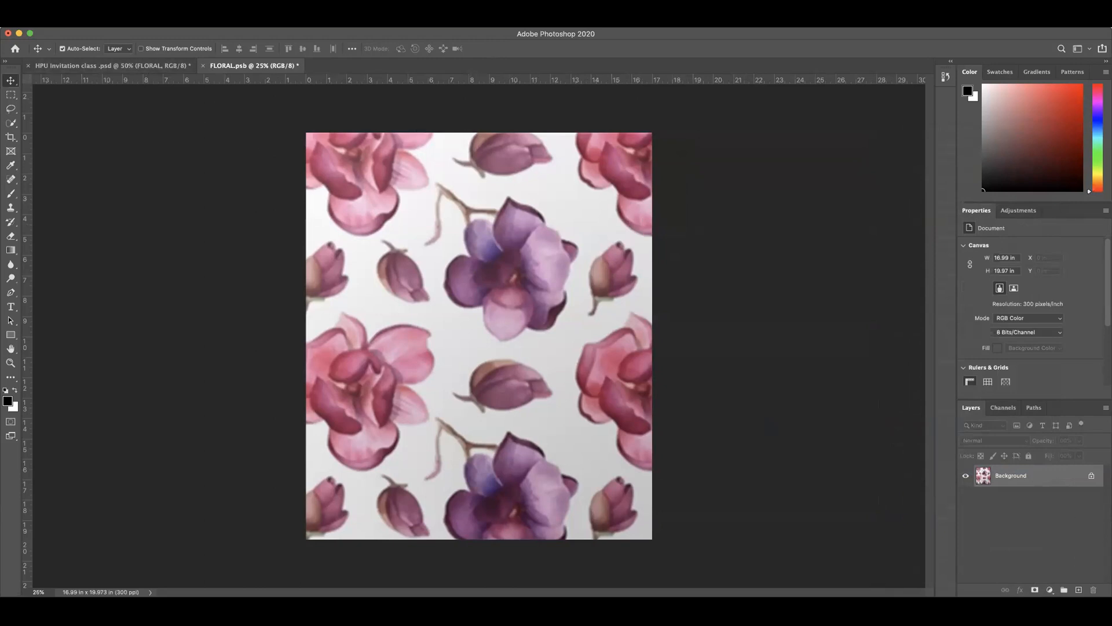
Step: Save FLORAL.psb to update the smart object and switch to the HPU Invitation class .psd document
left_click(86, 22)
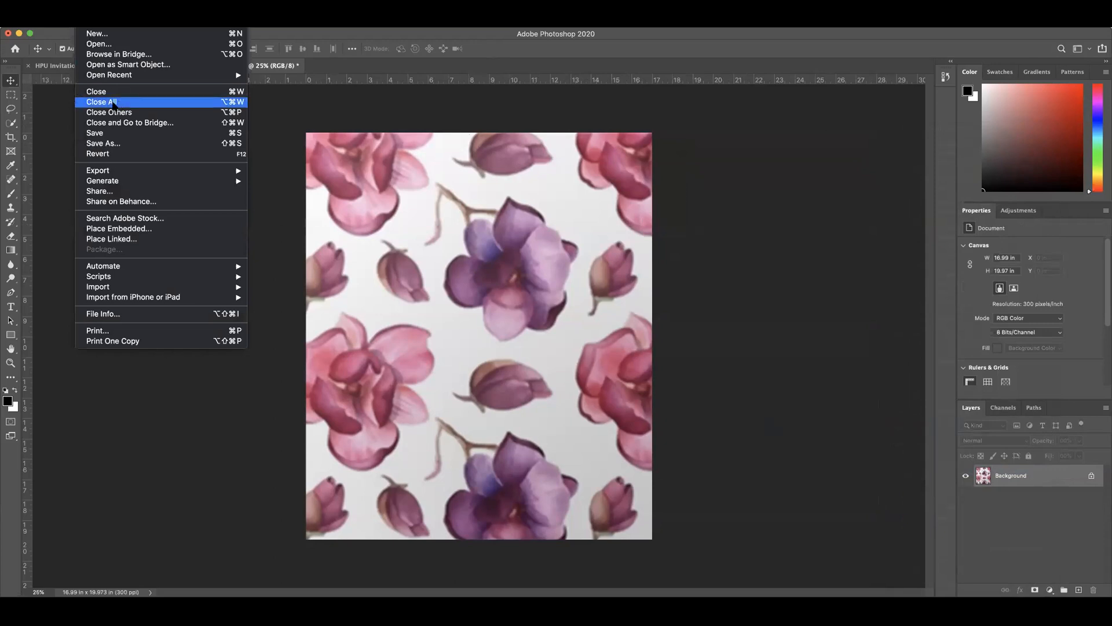
left_click(107, 134)
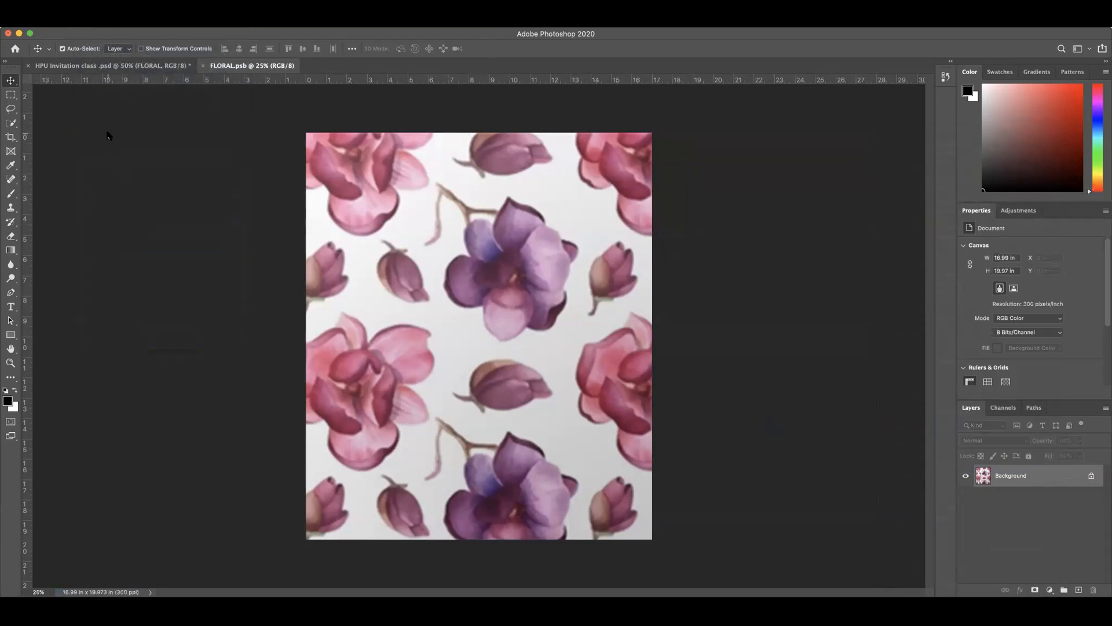
left_click(93, 67)
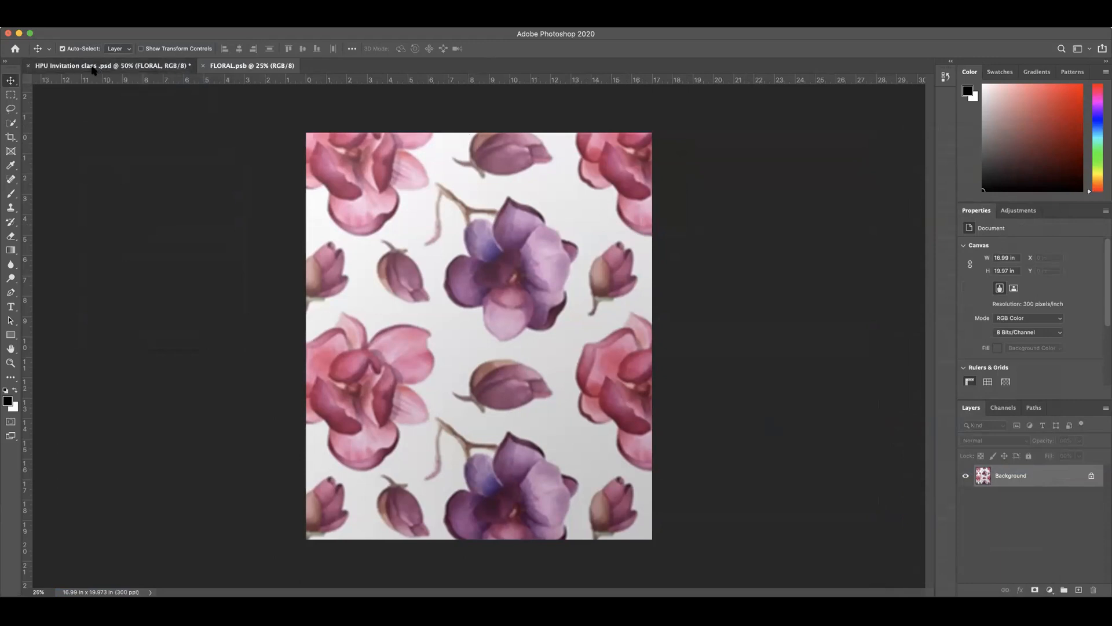